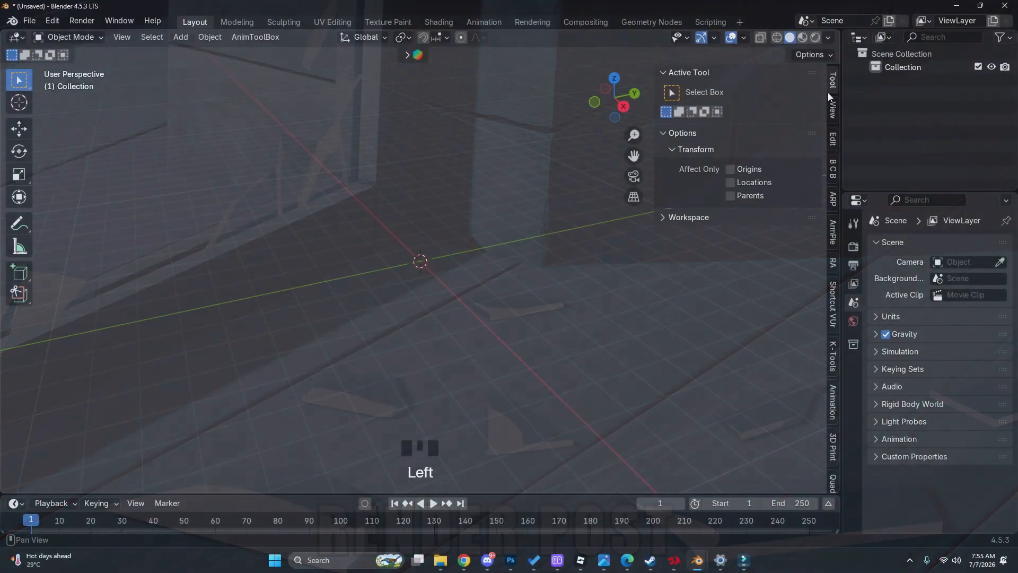
Check the reference image 20250906105856.jpg in the Anime Tutorial folder in File Explorer and return to Blender
click(472, 251)
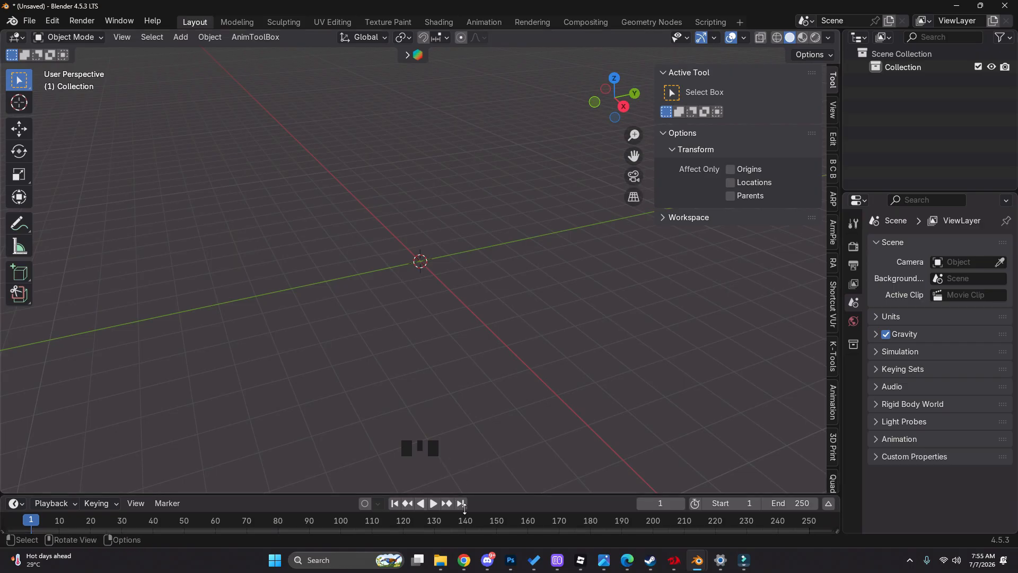
click(440, 560)
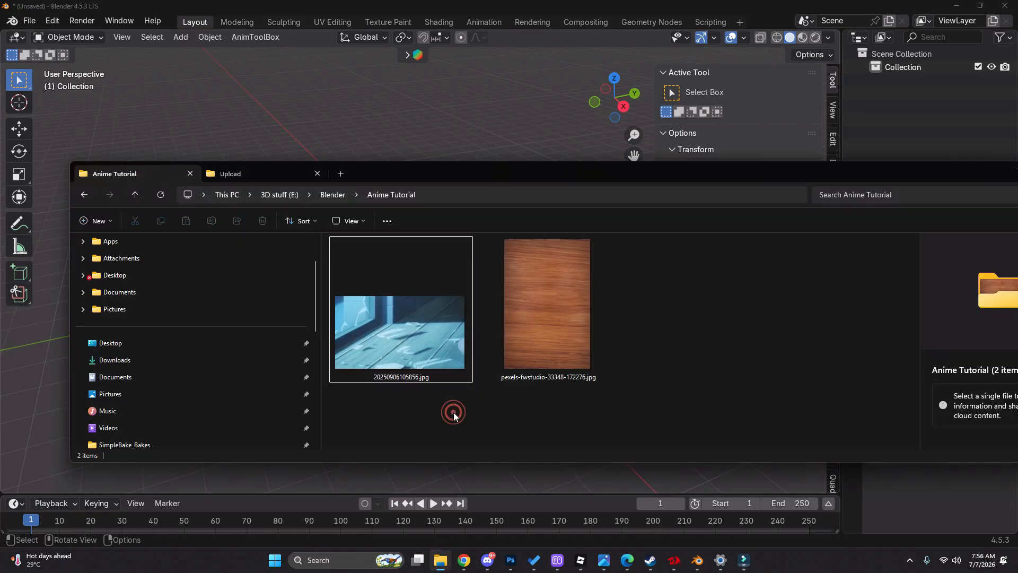
drag(453, 412, 425, 383)
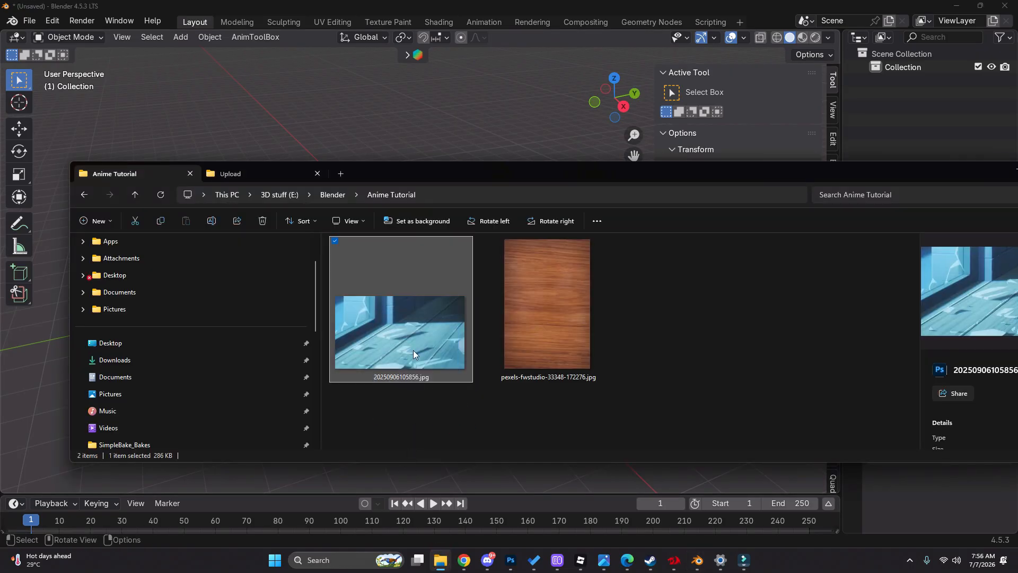
click(418, 80)
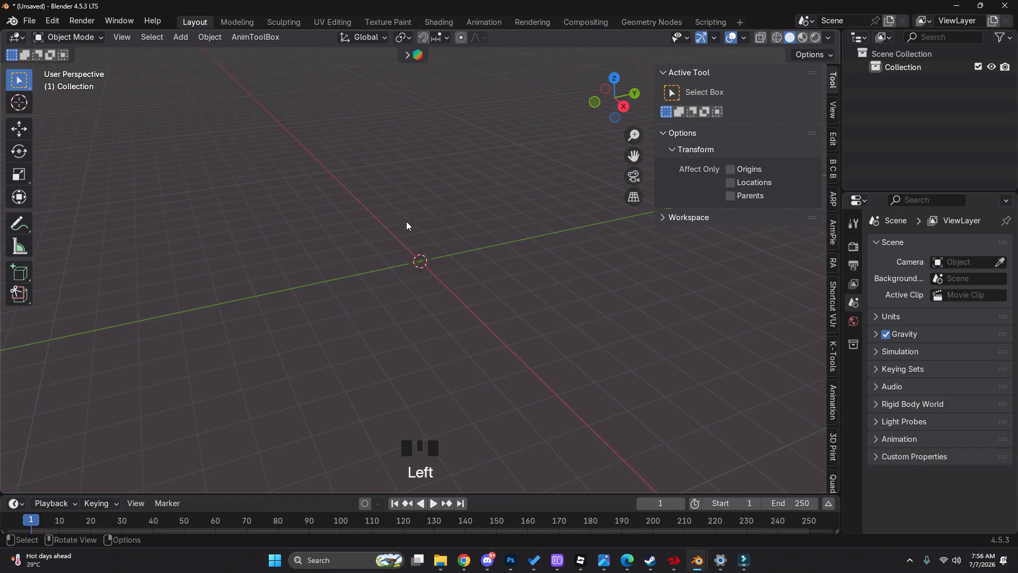
Add a camera at the scene origin
shift+middle_drag(406, 221, 408, 272)
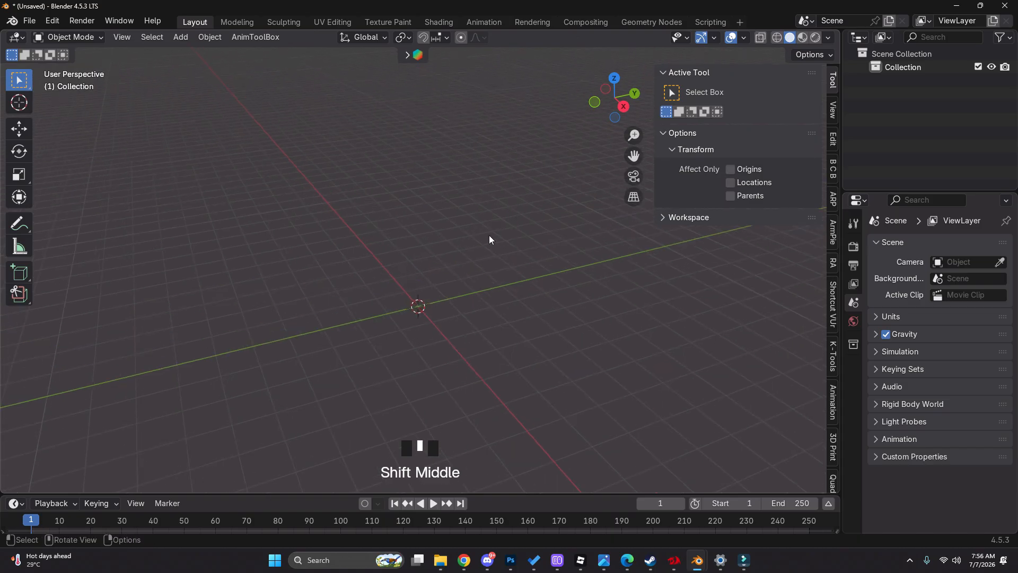
key(shift+a)
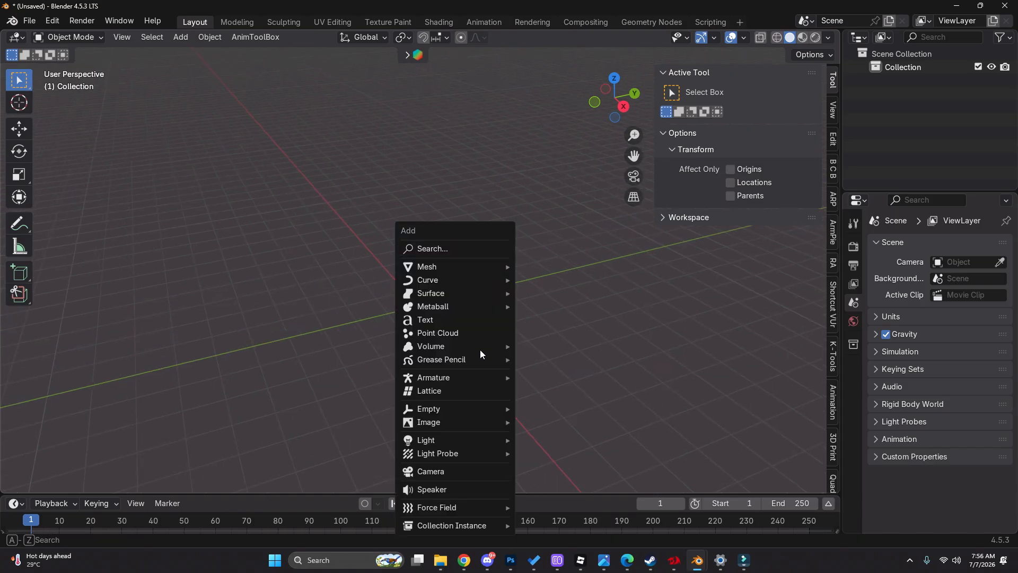
click(455, 471)
key(g)
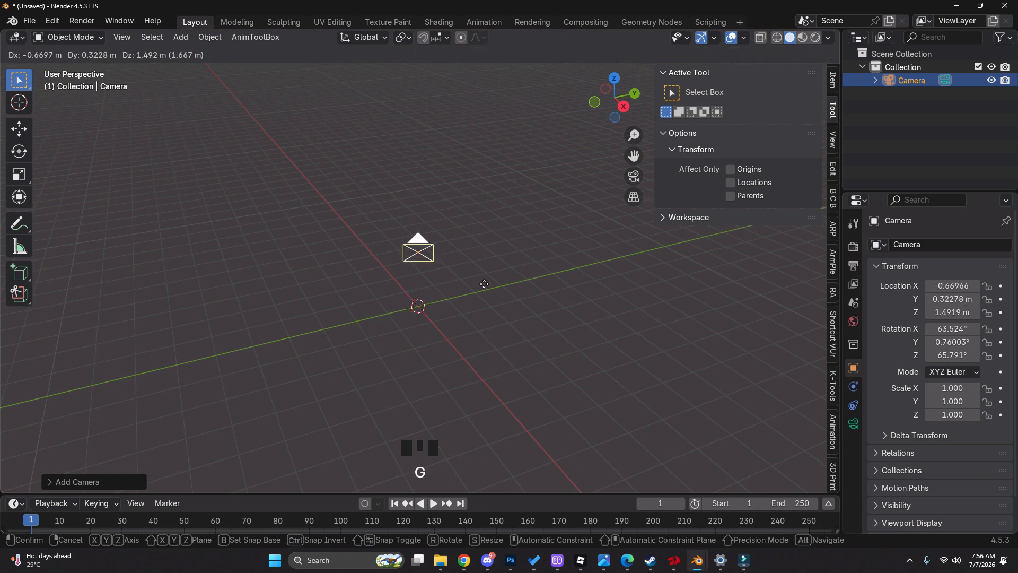
right_click(459, 315)
scroll(432, 328, up, 3)
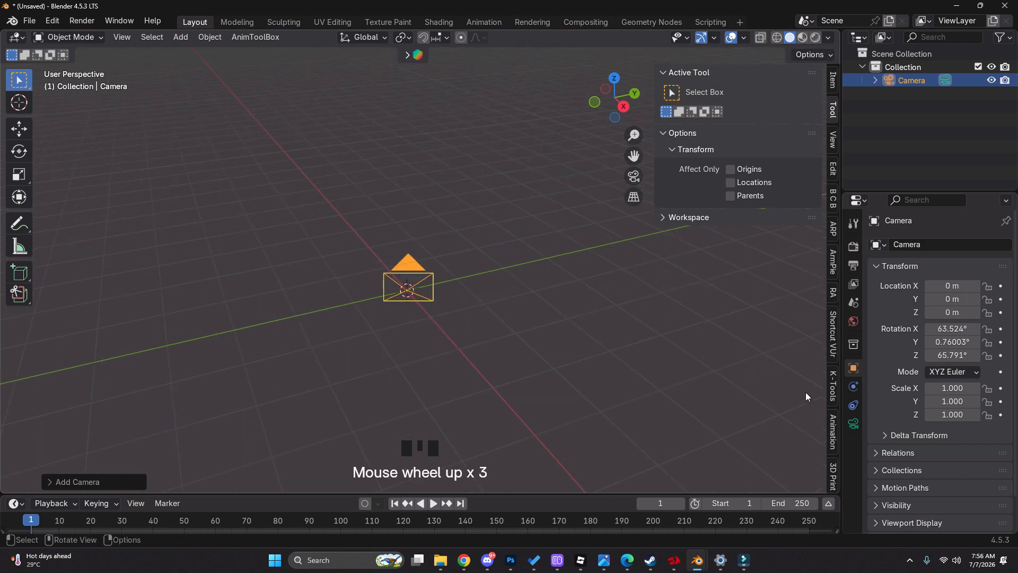
Enable background images for the camera and add an empty image slot
click(851, 427)
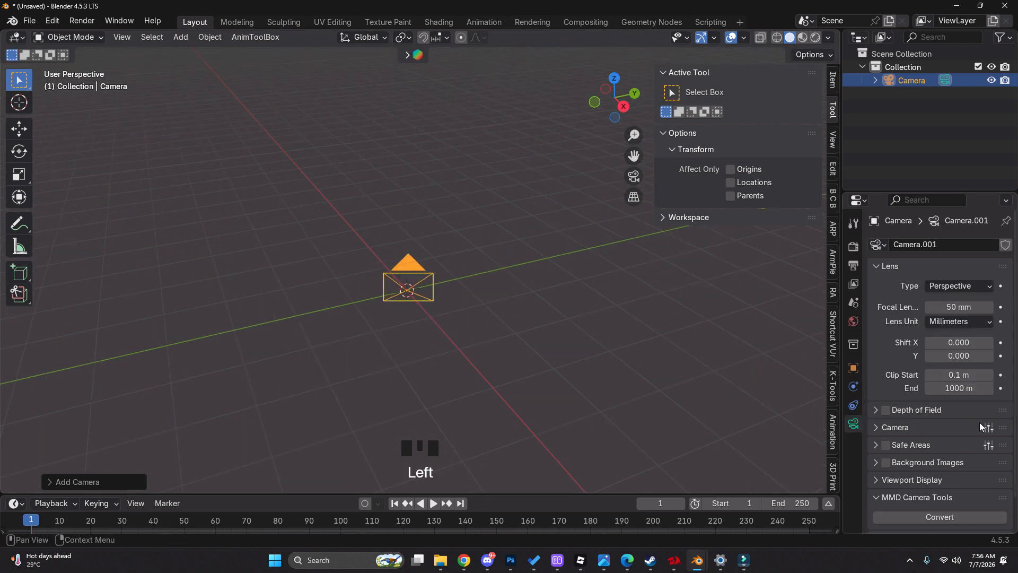
click(895, 426)
scroll(895, 427, down, 3)
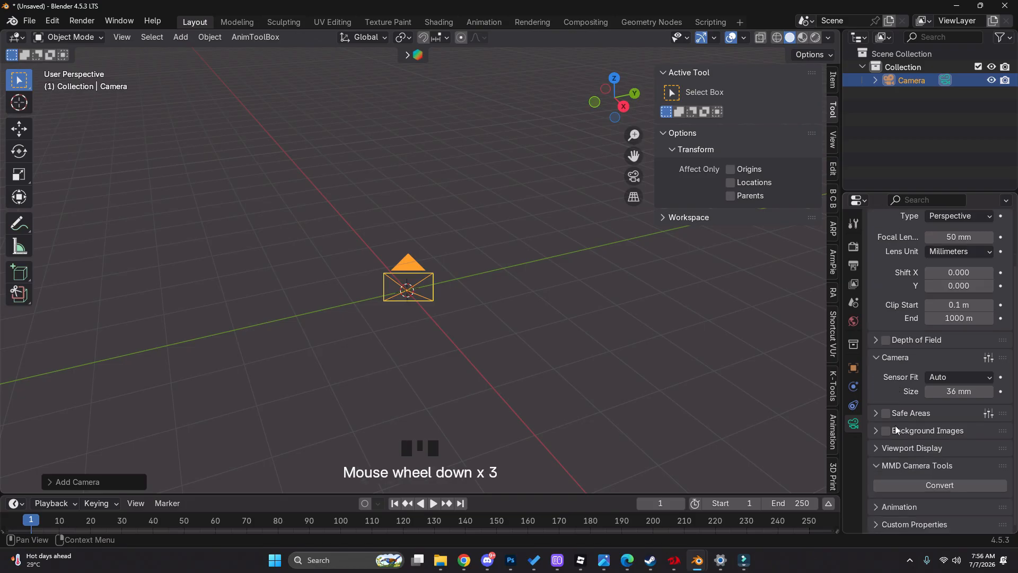
click(884, 430)
click(894, 428)
click(935, 424)
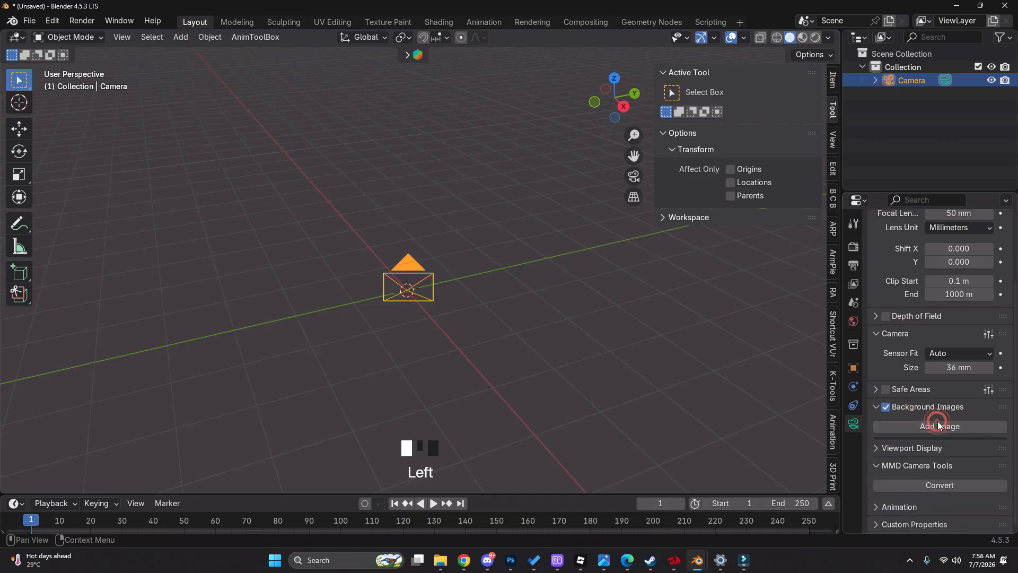
Load 20250906105856.jpg as the camera's background image and look through the camera
click(956, 476)
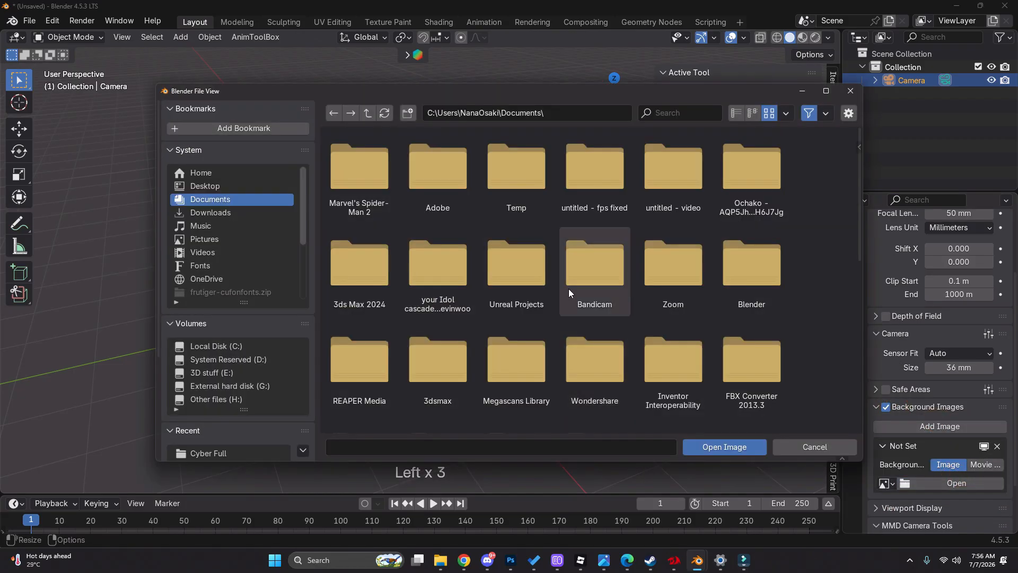
scroll(233, 366, down, 2)
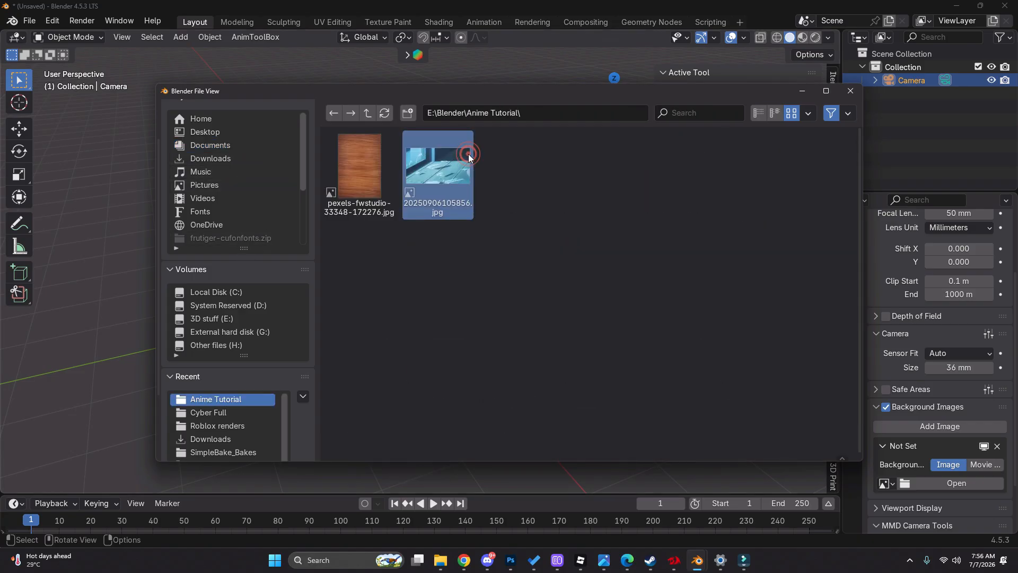
double_click(470, 154)
scroll(396, 269, up, 3)
shift+middle_drag(397, 269, 489, 263)
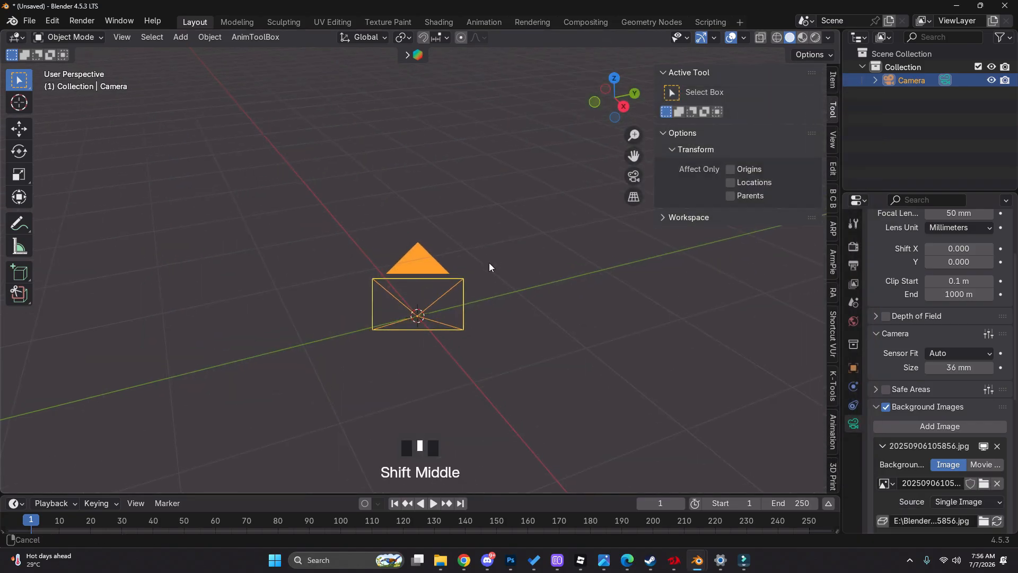
click(635, 177)
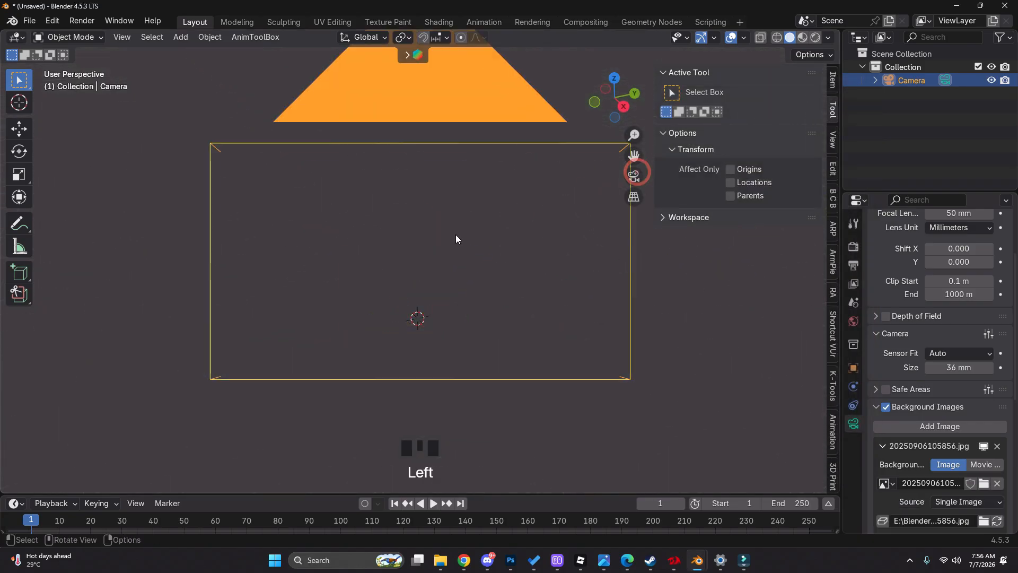
key(g)
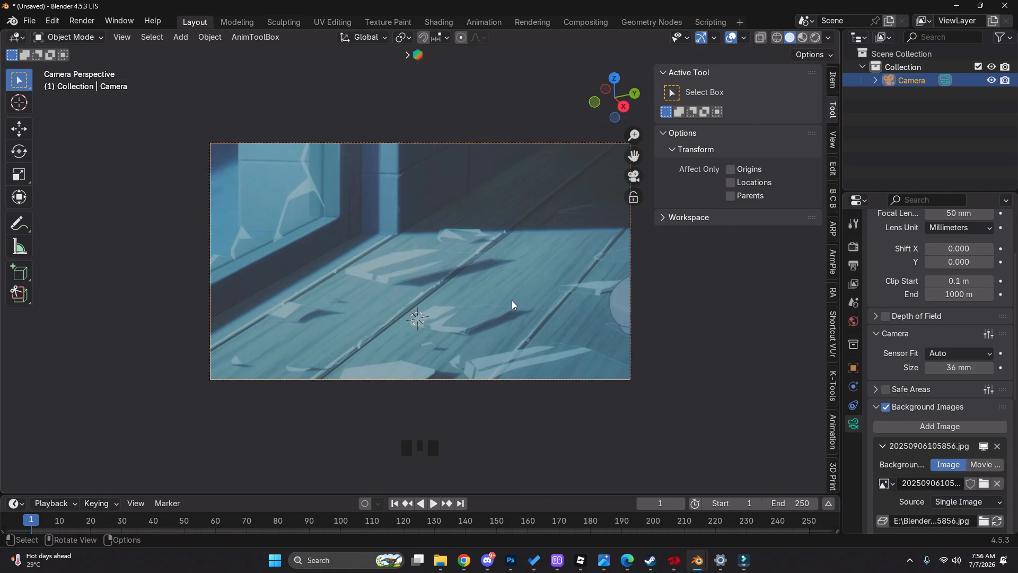
middle_drag(513, 307, 535, 264)
scroll(473, 268, down, 9)
key(g)
right_click(534, 265)
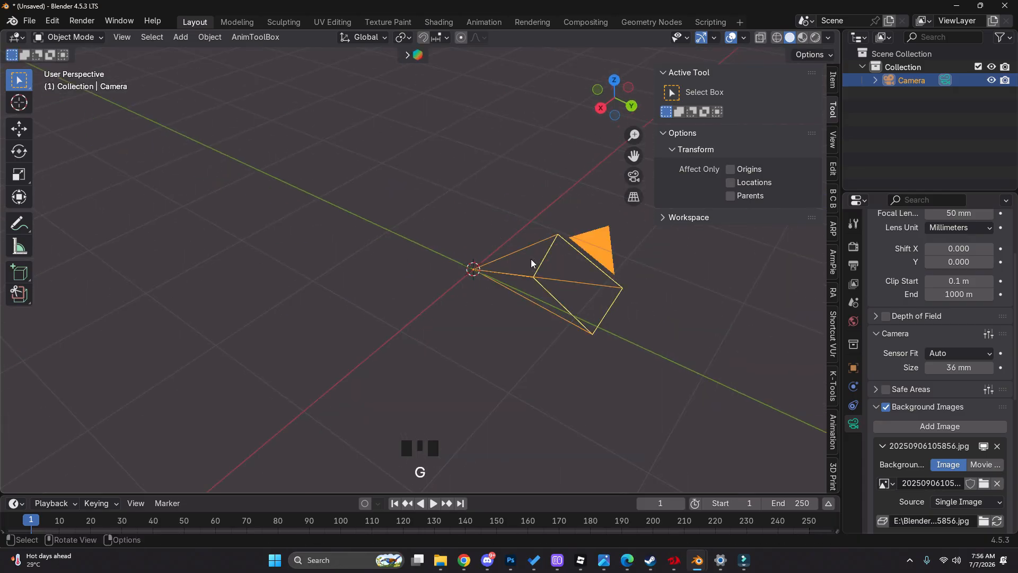
key(d)
mouse_move(441, 228)
mouse_down()
mouse_move(575, 317)
mouse_move(575, 302)
mouse_up()
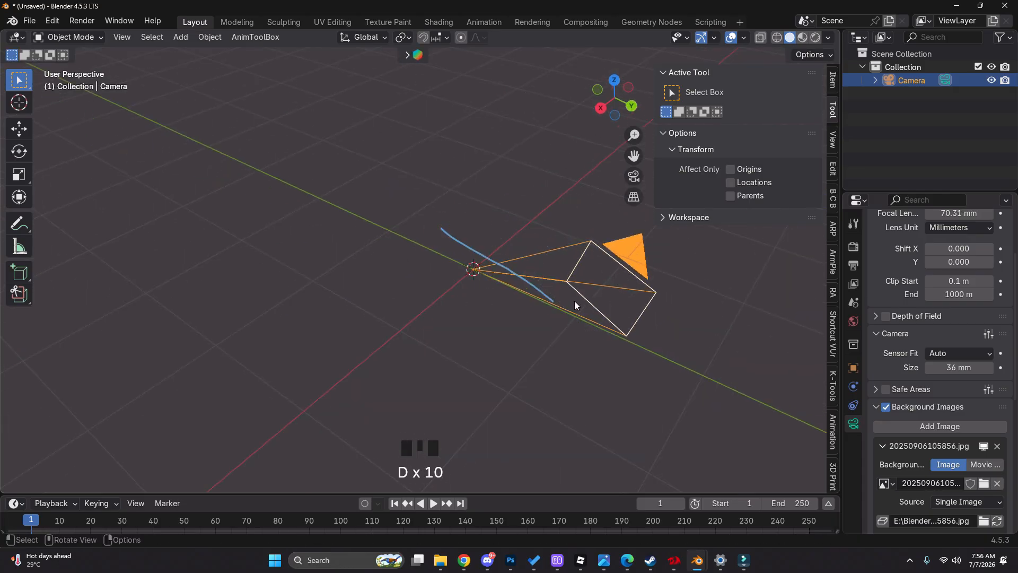
key(ctrl+z)
right_drag(572, 310, 541, 275)
Add a plane mesh at the origin and scale it up uniformly to serve as the floor
key(shift+a)
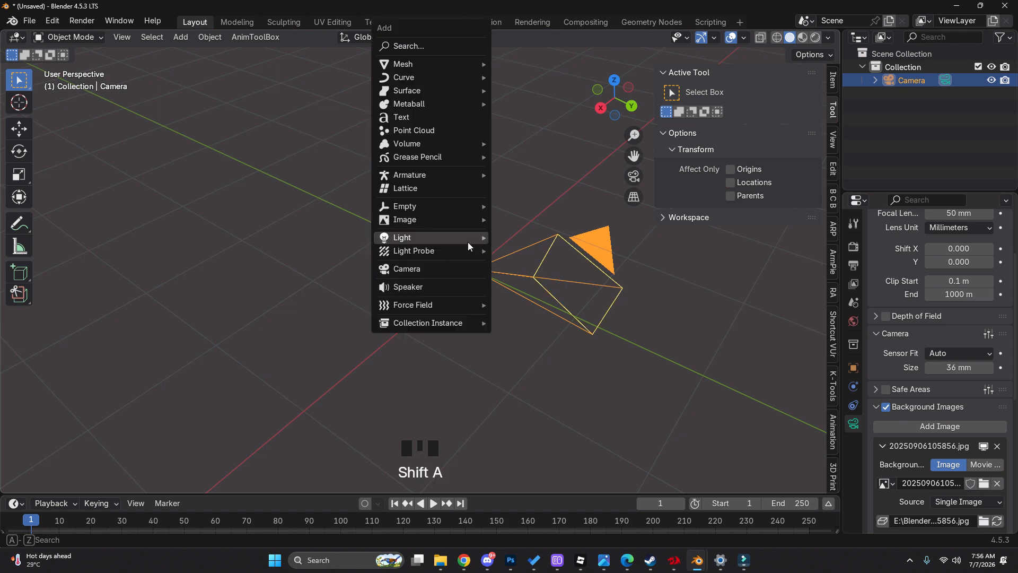
mouse_move(436, 66)
click(522, 66)
key(s)
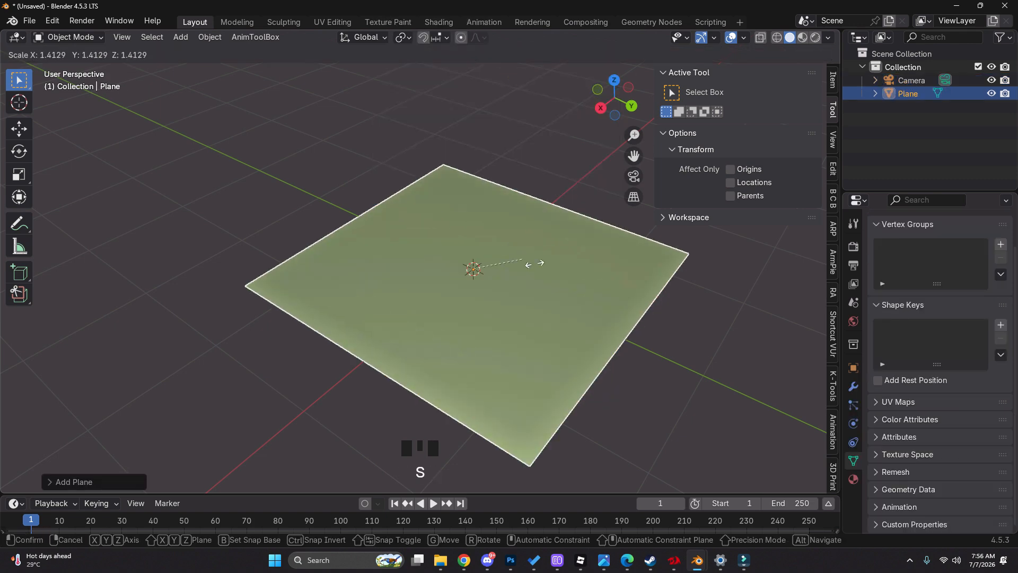
click(523, 256)
Select the camera and pull it back about 2.8 m along its local Z axis, away from the plane
key(z)
click(510, 252)
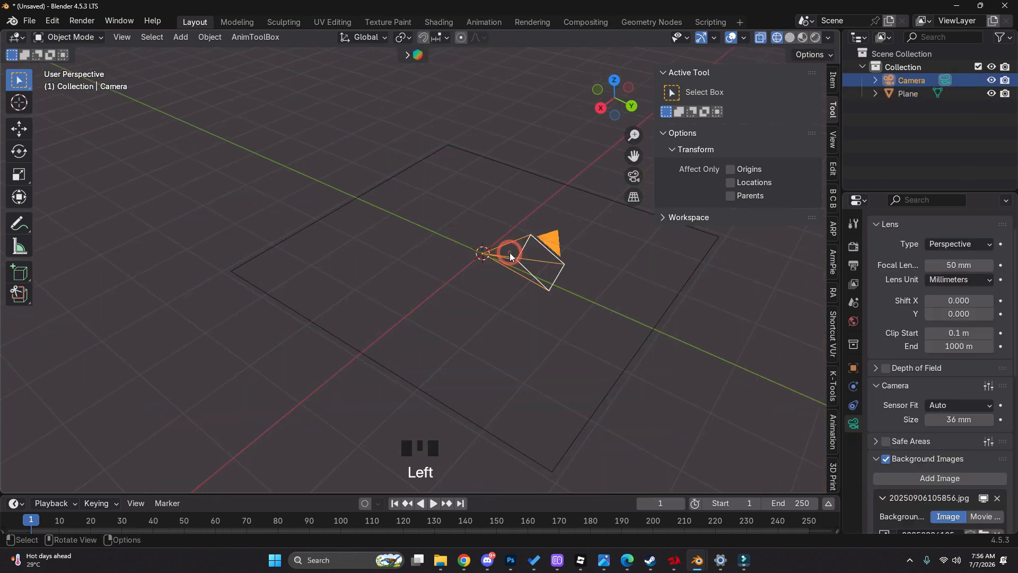
key(z)
middle_drag(615, 282, 562, 263)
key(g)
key(z)
key(z)
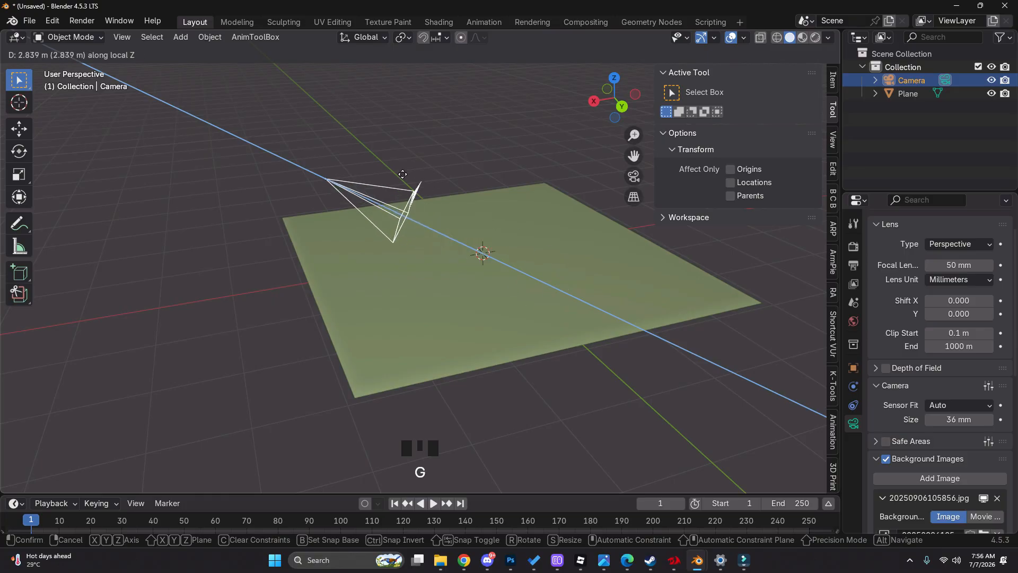
click(398, 170)
Readjust the camera's distance from the plane with another move constrained to its local Z axis
key(g)
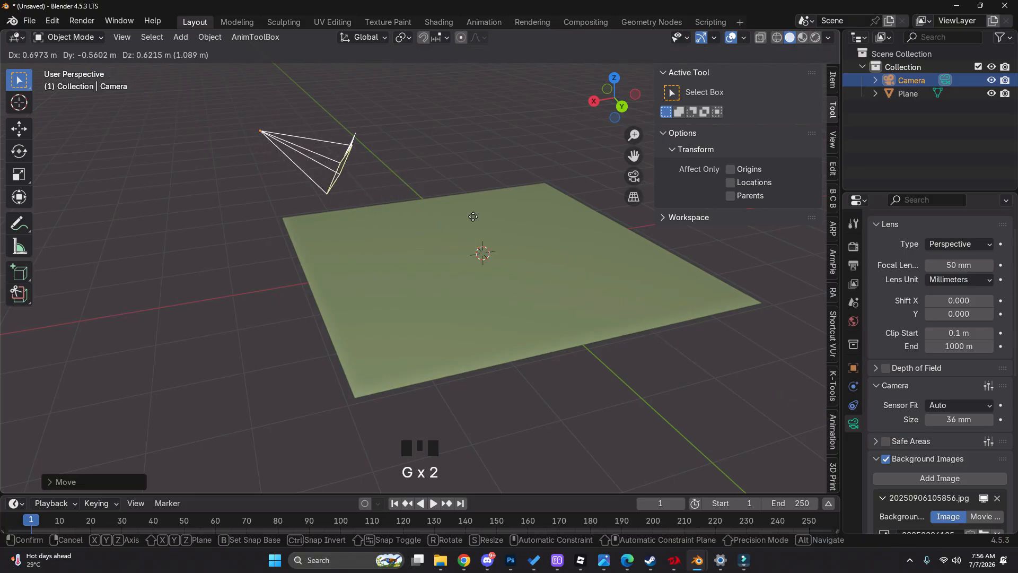
right_click(458, 228)
middle_drag(498, 265, 503, 231)
key(g)
key(z)
key(z)
click(461, 209)
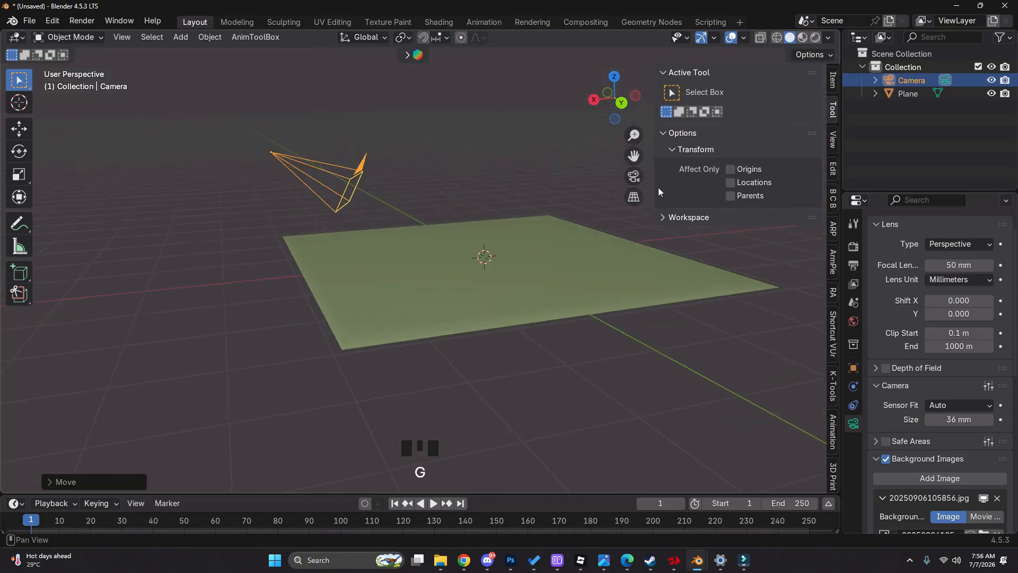
Look through the camera with wireframe shading so the reference image shows behind the plane
click(634, 176)
key(z)
click(384, 233)
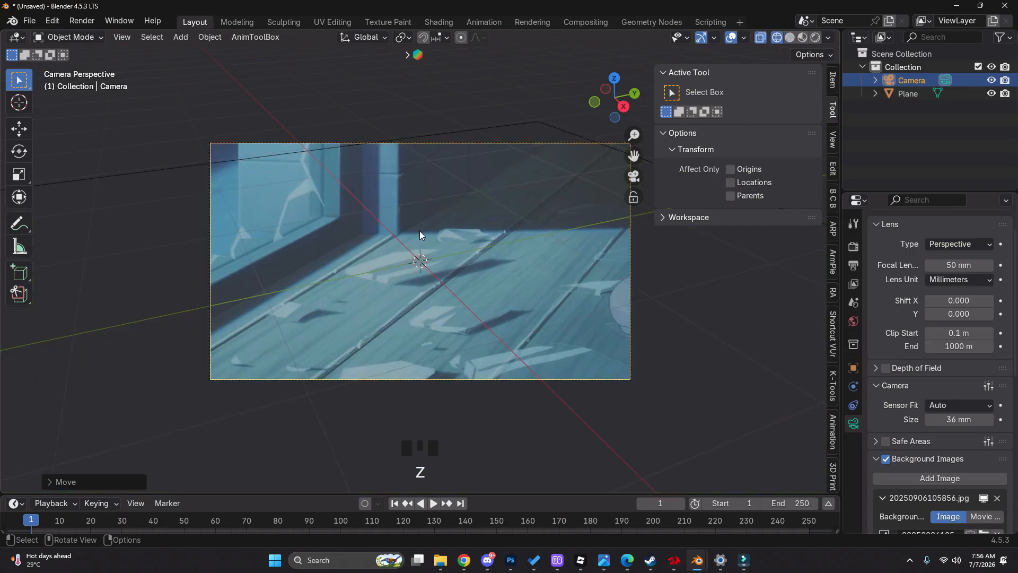
Try to raise the camera along the global Z axis
key(g)
key(z)
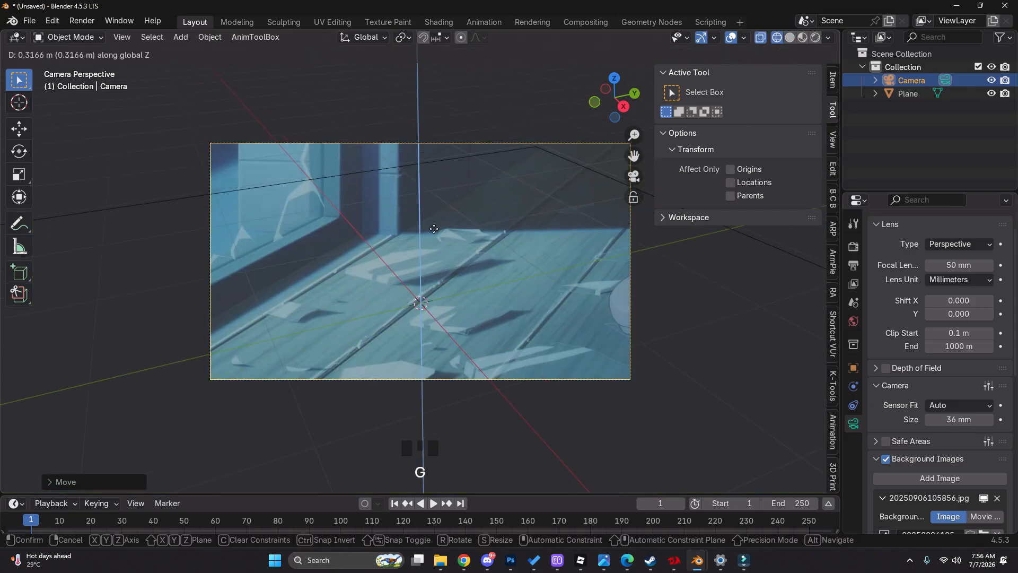
click(439, 228)
Move the camera back about 0.8 m along its local Z axis and compare the framing with the reference in wireframe
scroll(439, 228, down, 2)
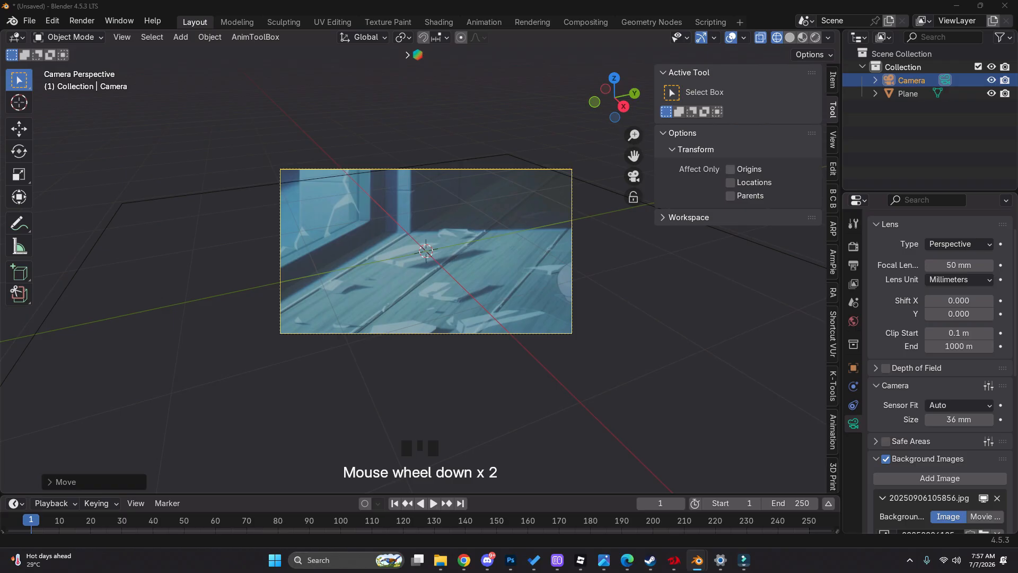
key(g)
key(z)
key(z)
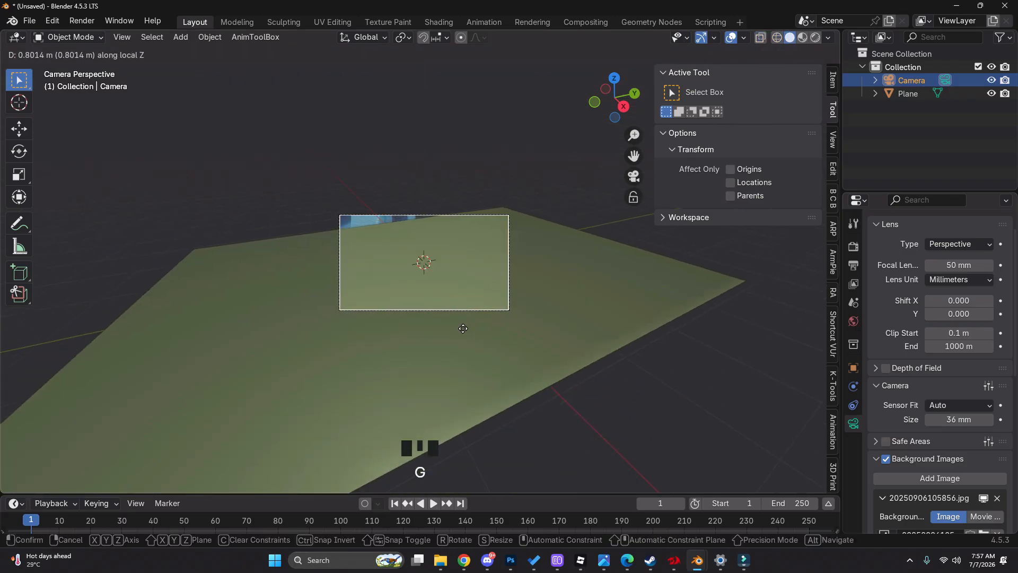
click(464, 333)
key(z)
scroll(450, 265, up, 2)
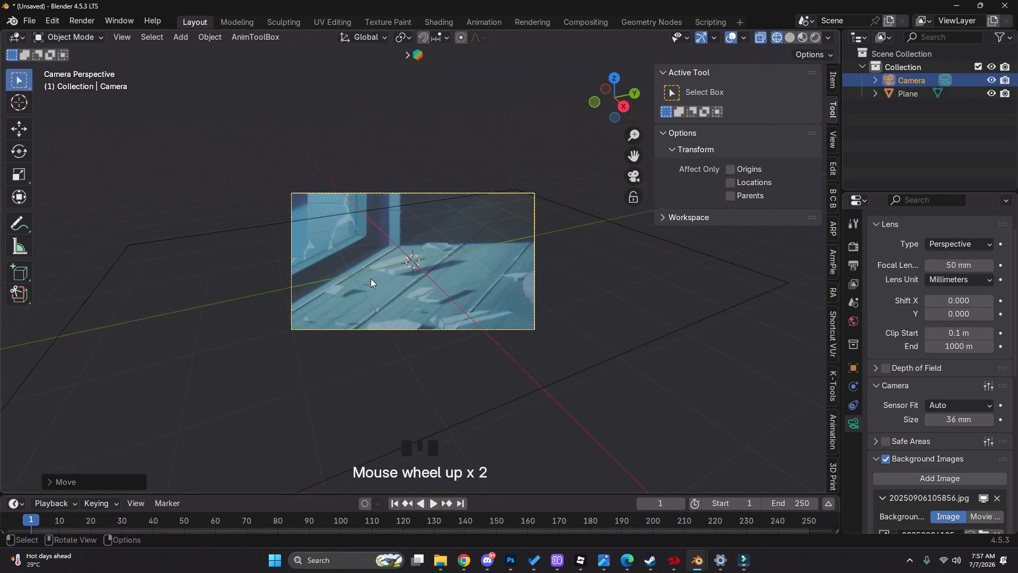
Return to solid shading and set the camera's focal length to 90 mm
key(z)
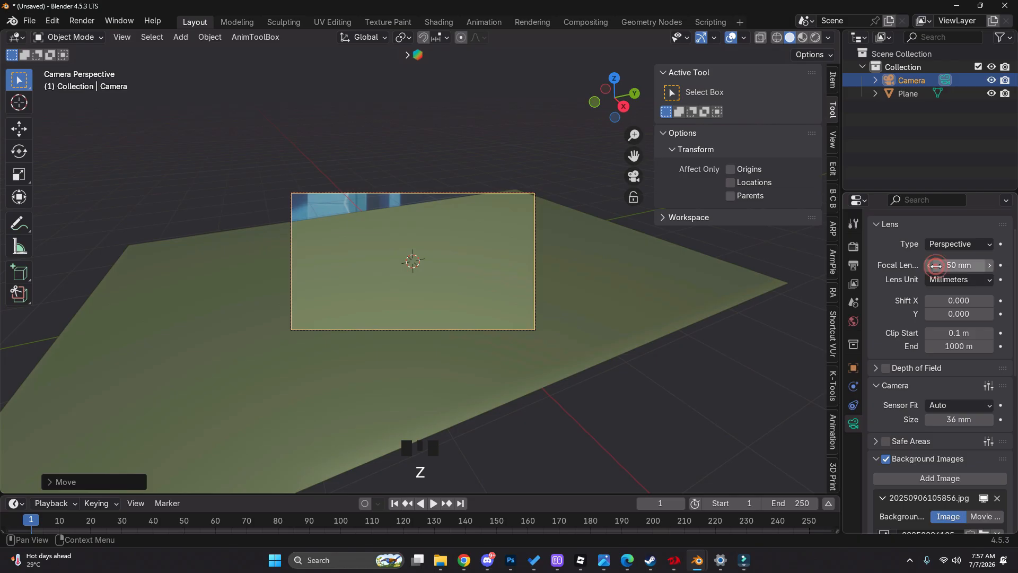
click(937, 265)
text(90)
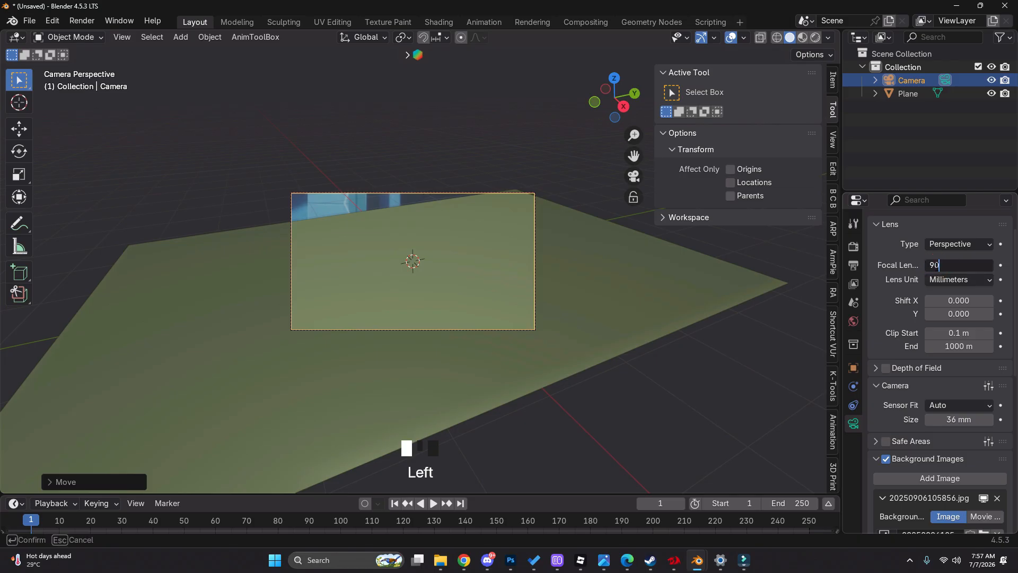
key(Return)
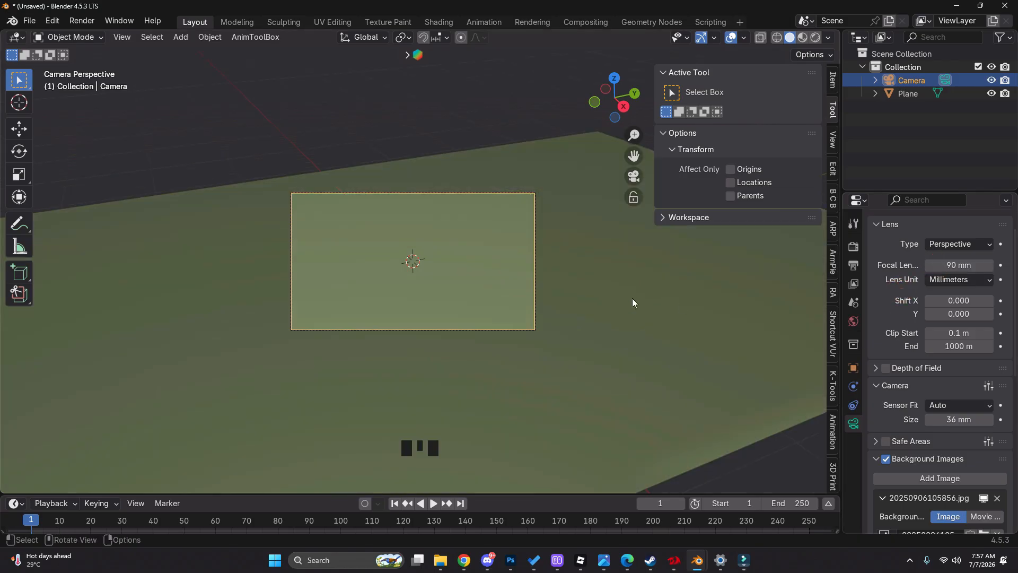
Compare the new framing with the reference in wireframe and pull the camera slightly farther back along its local Z axis
key(z)
click(458, 272)
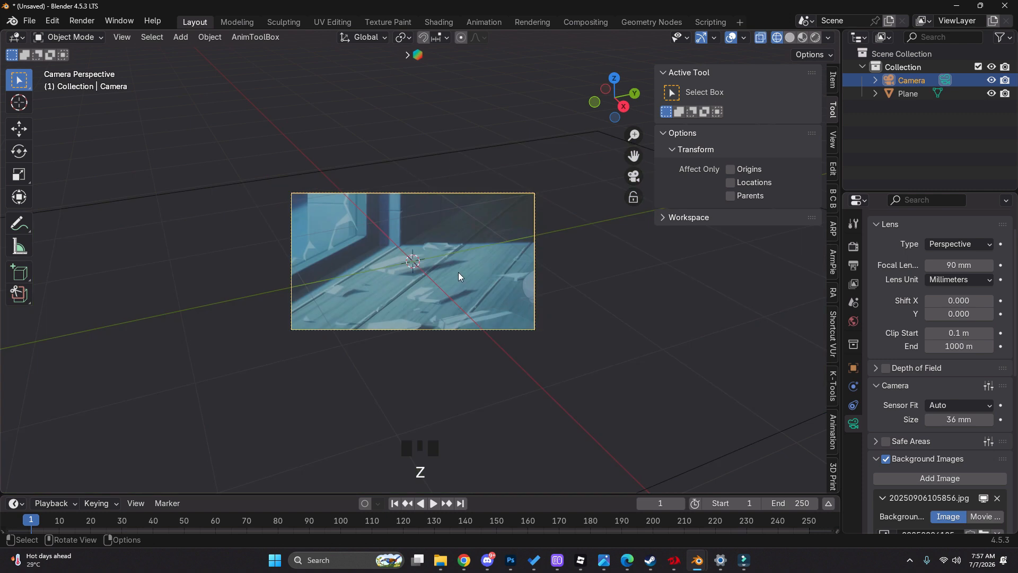
key(z)
key(shift+z)
key(g)
key(z)
key(z)
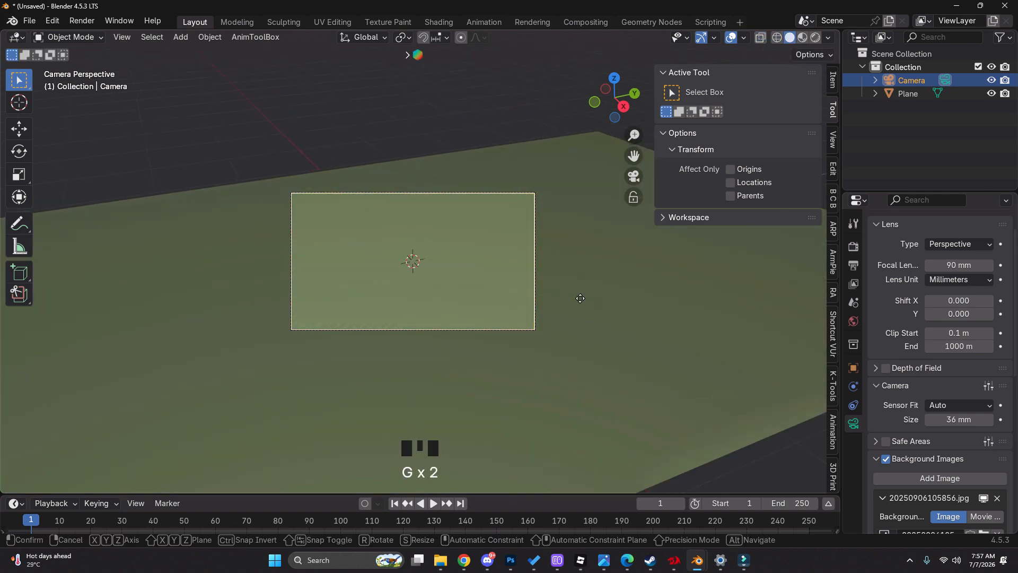
click(590, 339)
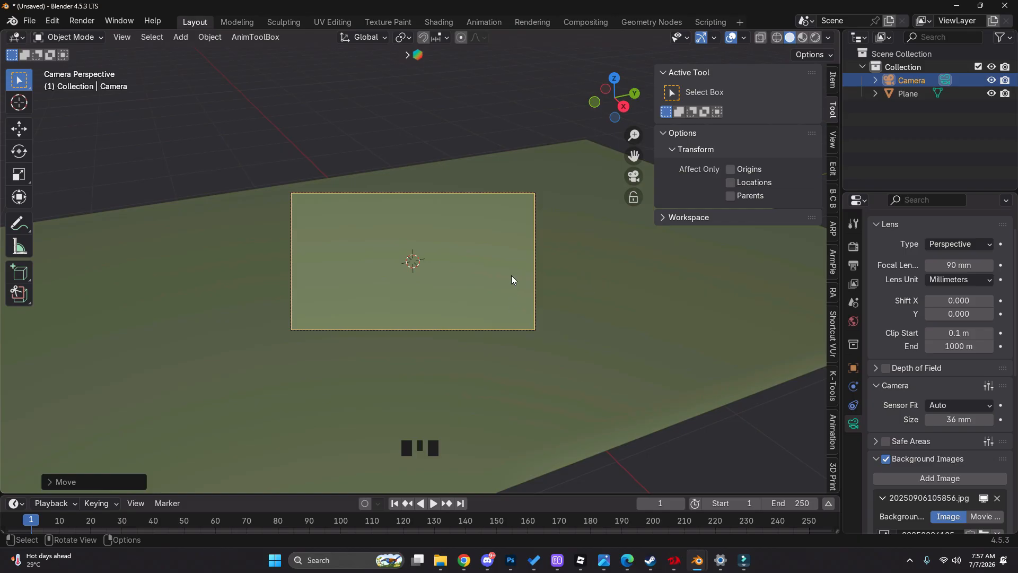
Show the reference in wireframe shading and add a cube near the room's corner
key(shift+z)
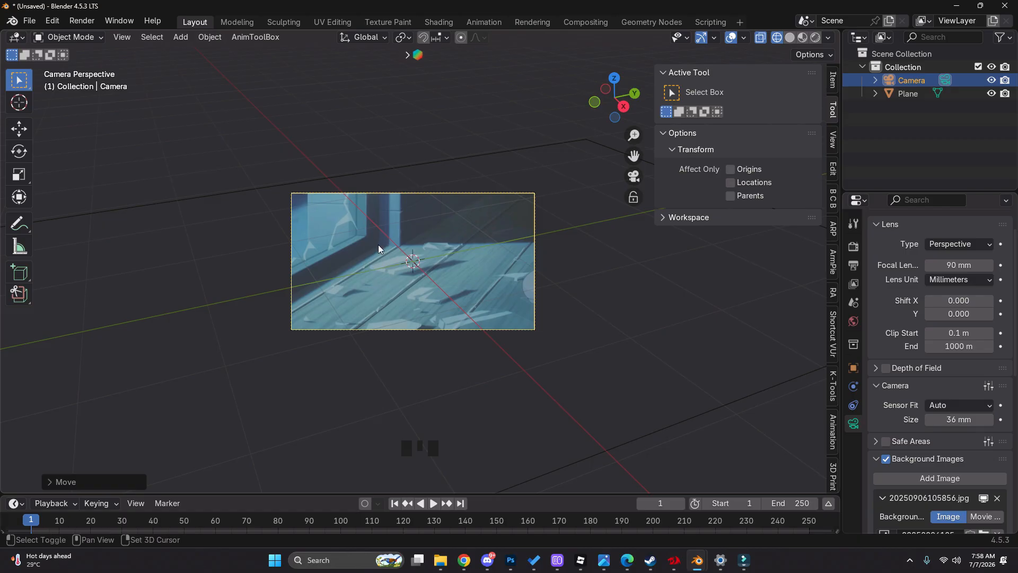
key(shift+a)
mouse_move(410, 246)
click(485, 260)
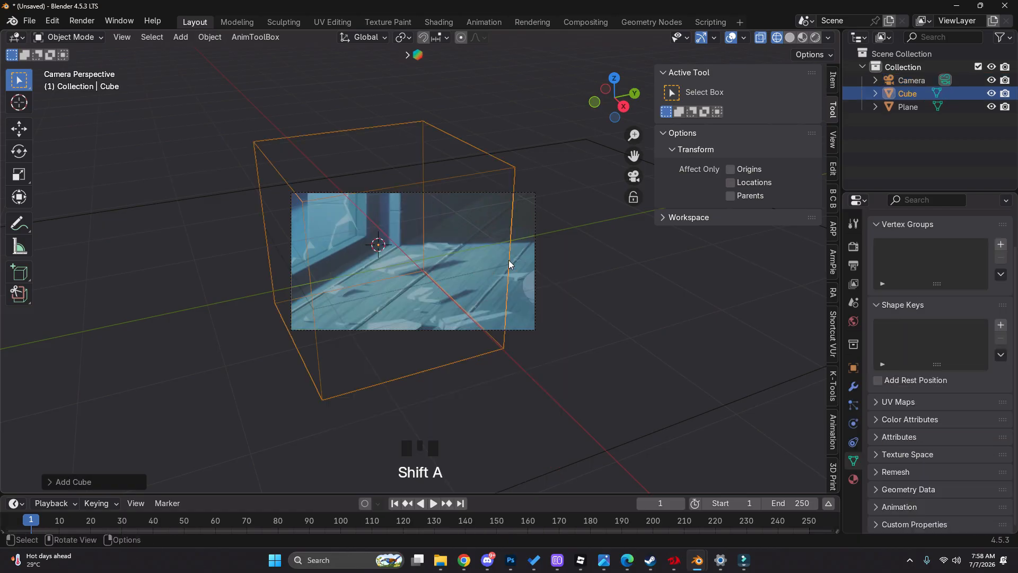
Raise the cube about 0.98 m along the global Z axis so it sits on the floor plane
key(z)
key(g)
key(z)
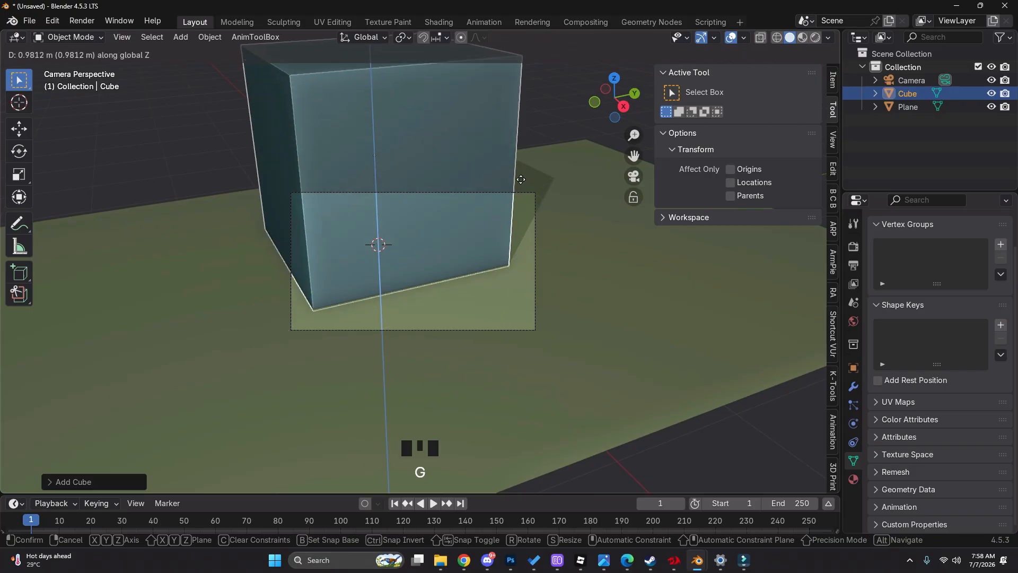
click(520, 182)
key(z)
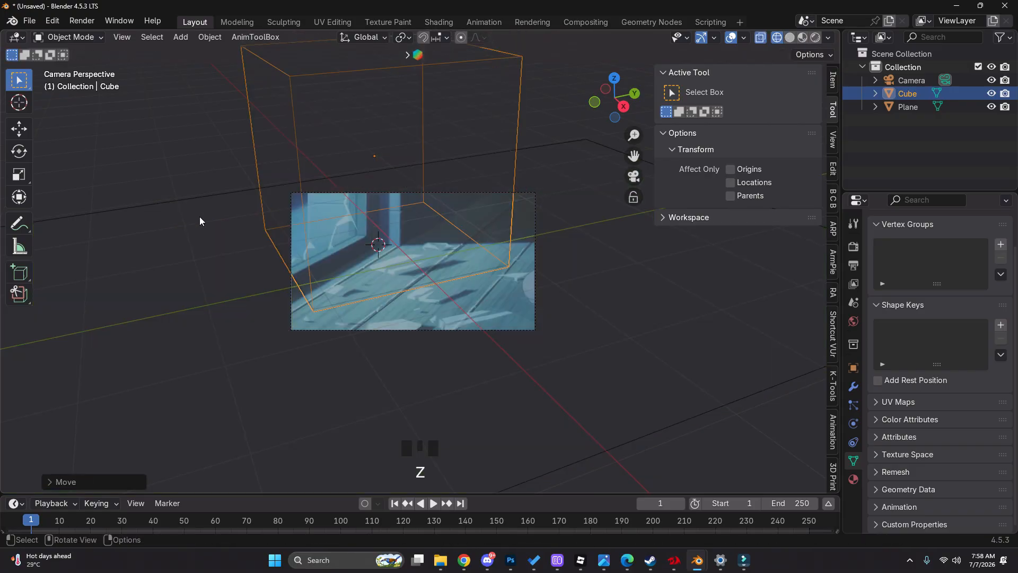
Move the cube along the global Y axis toward the reference's back wall and compare it in wireframe
key(g)
key(x)
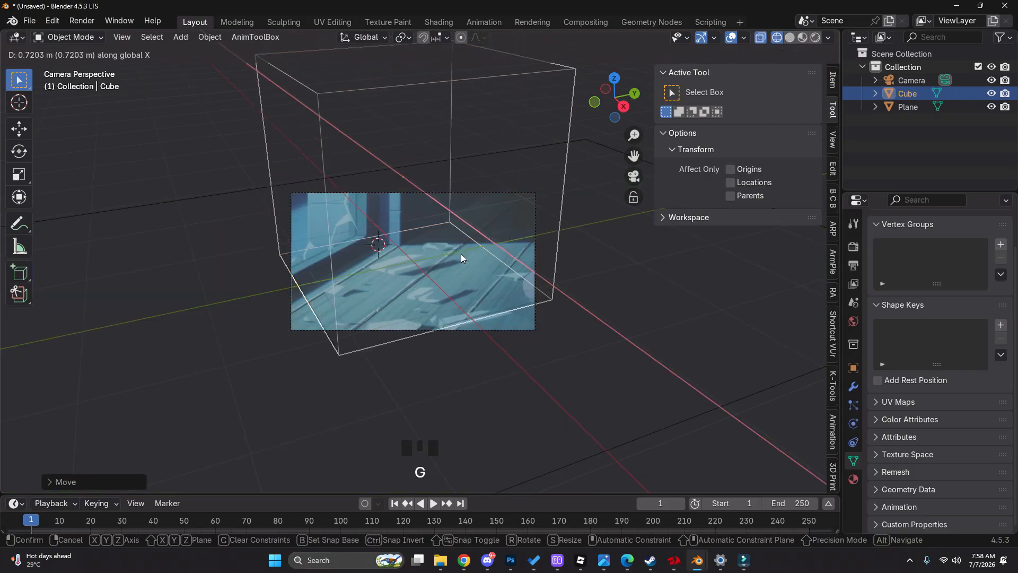
right_click(460, 253)
key(g)
key(y)
click(582, 242)
key(z)
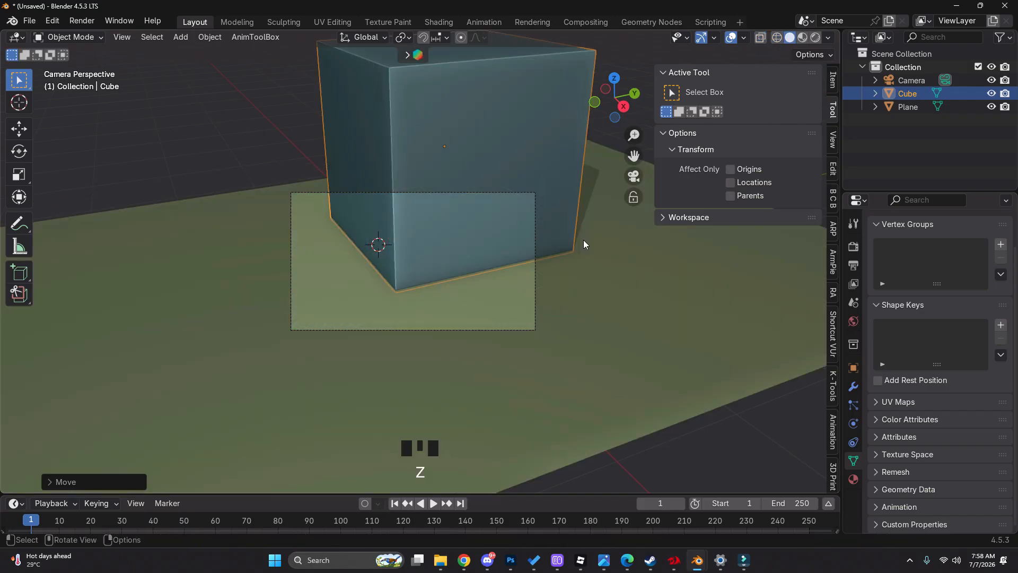
key(z)
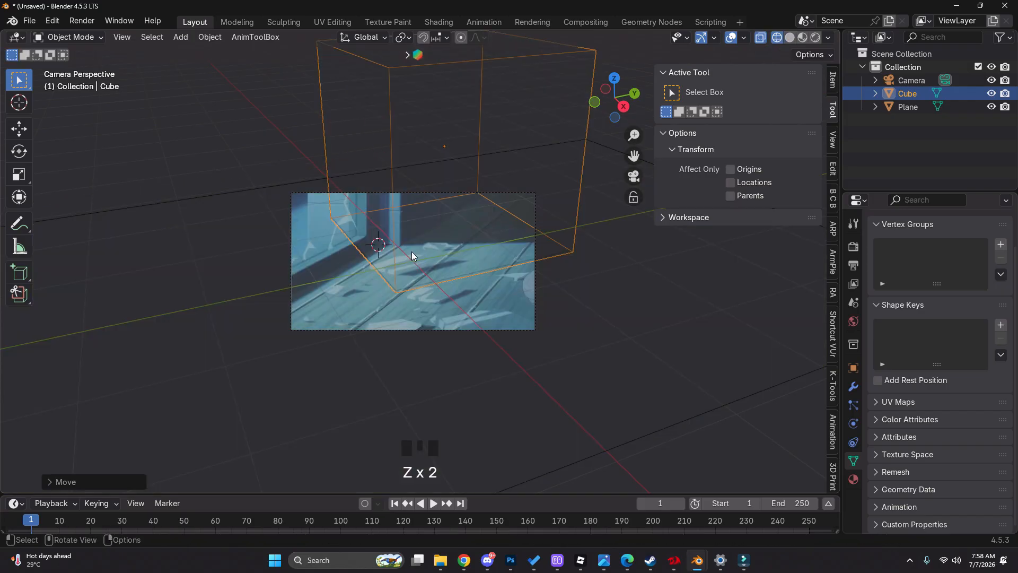
Move the cube back about 0.68 m along the global X axis and make it thinner along X
key(g)
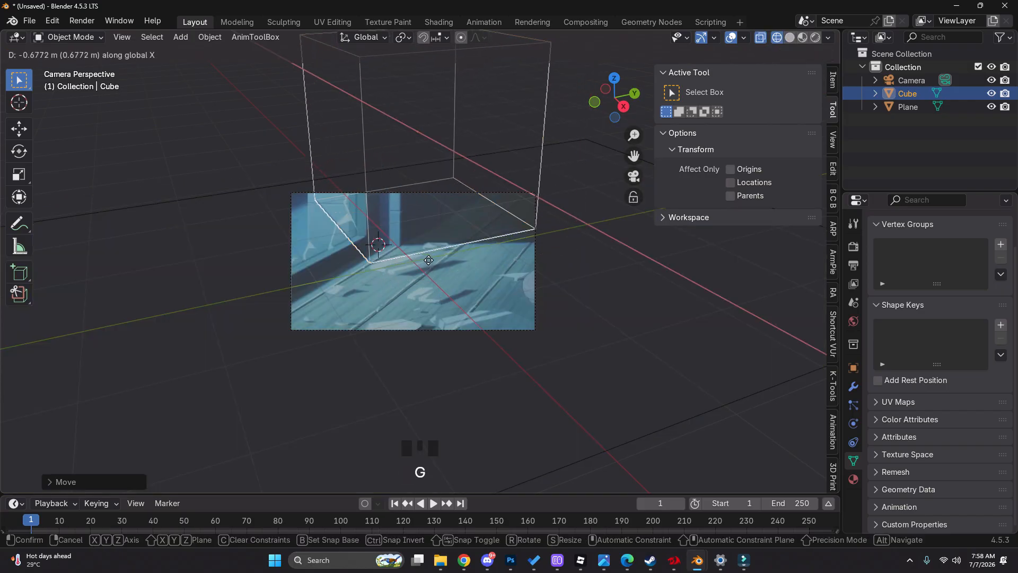
click(529, 321)
key(s)
key(y)
right_click(514, 297)
key(s)
key(x)
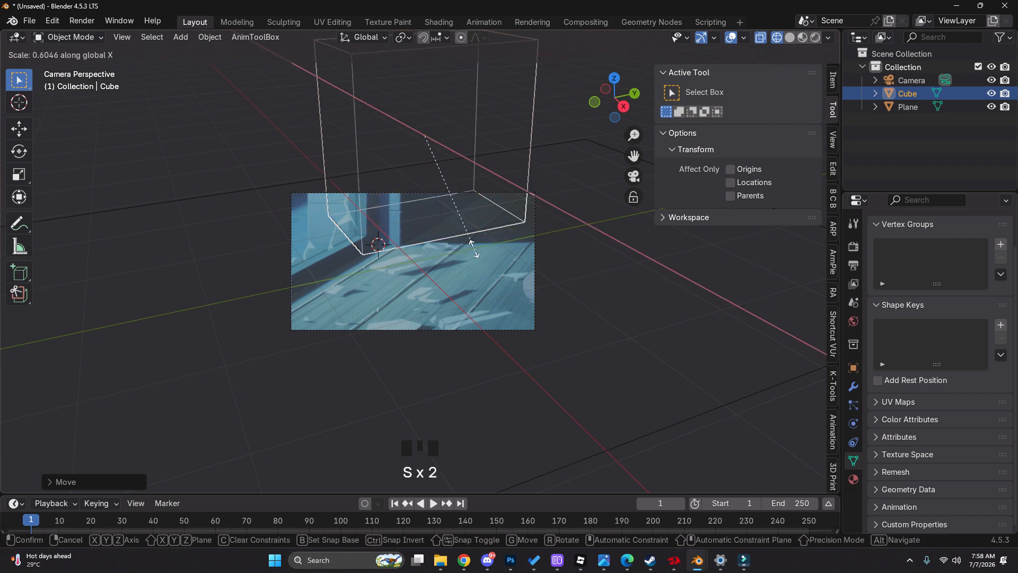
click(454, 220)
key(z)
Shift the cube forward along the global X axis, thin it further along X, and check it against the reference
key(g)
key(x)
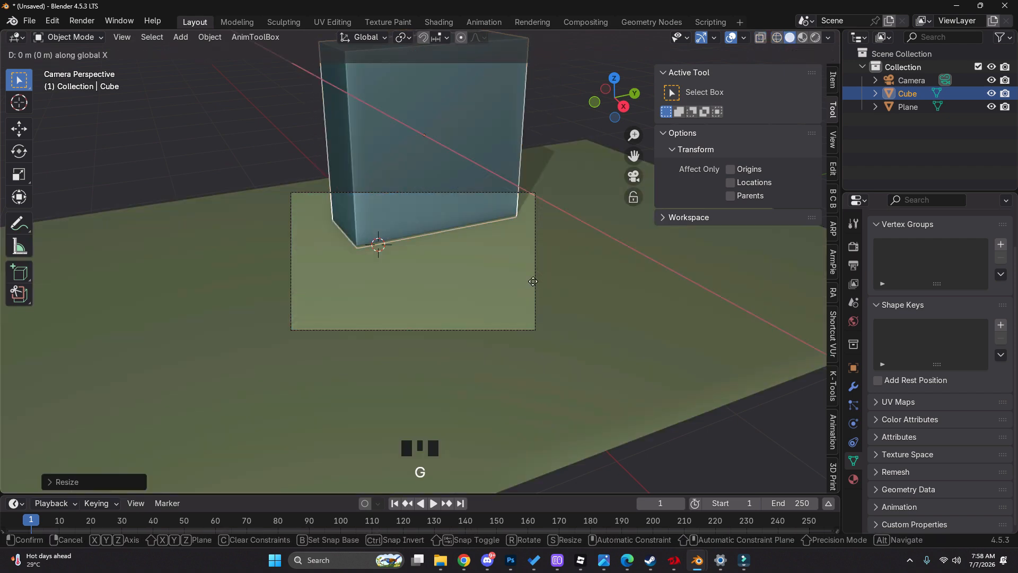
key(s)
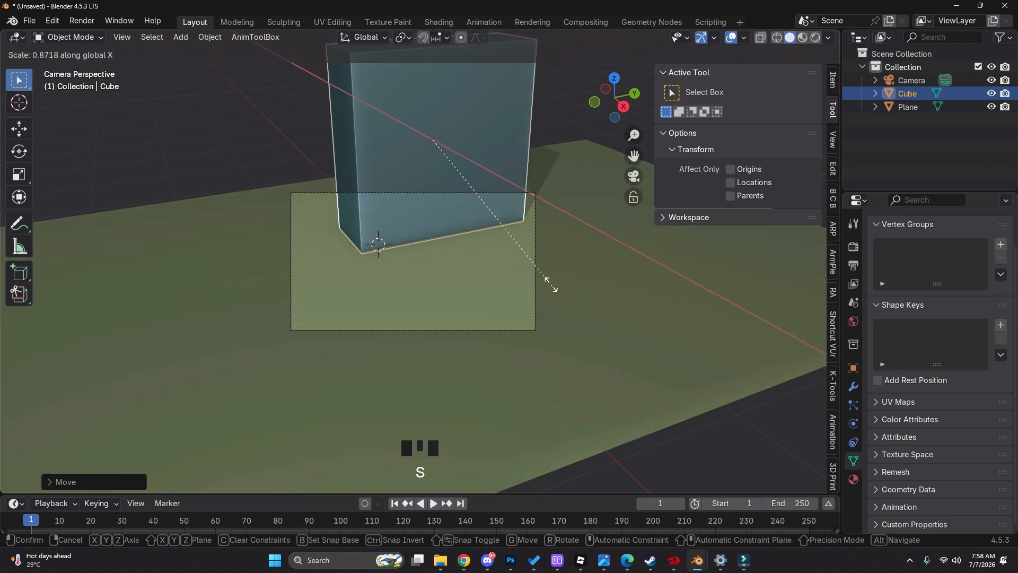
click(536, 273)
key(z)
key(z)
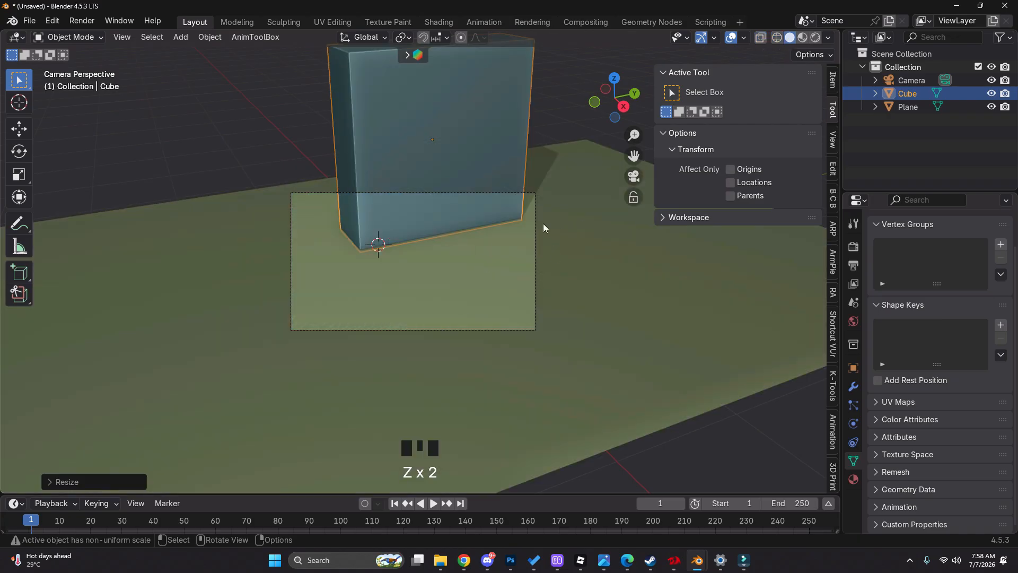
In Edit Mode, move the cube's far end face outward along the Y axis to lengthen the wall, and return to Object Mode
key(s)
right_click(482, 230)
key(Tab)
key(3)
key(z)
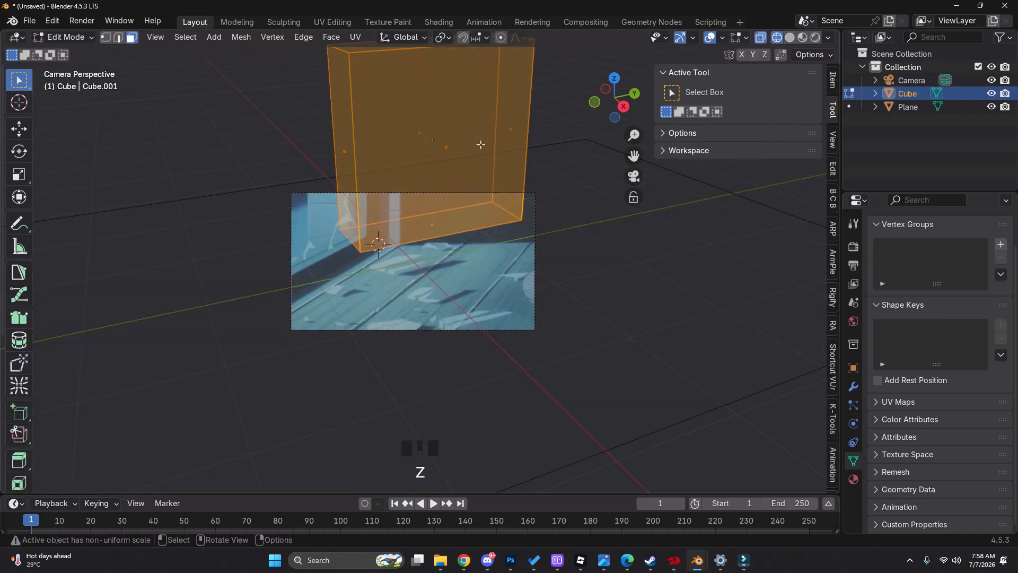
click(506, 139)
key(z)
key(g)
key(y)
click(537, 226)
key(Tab)
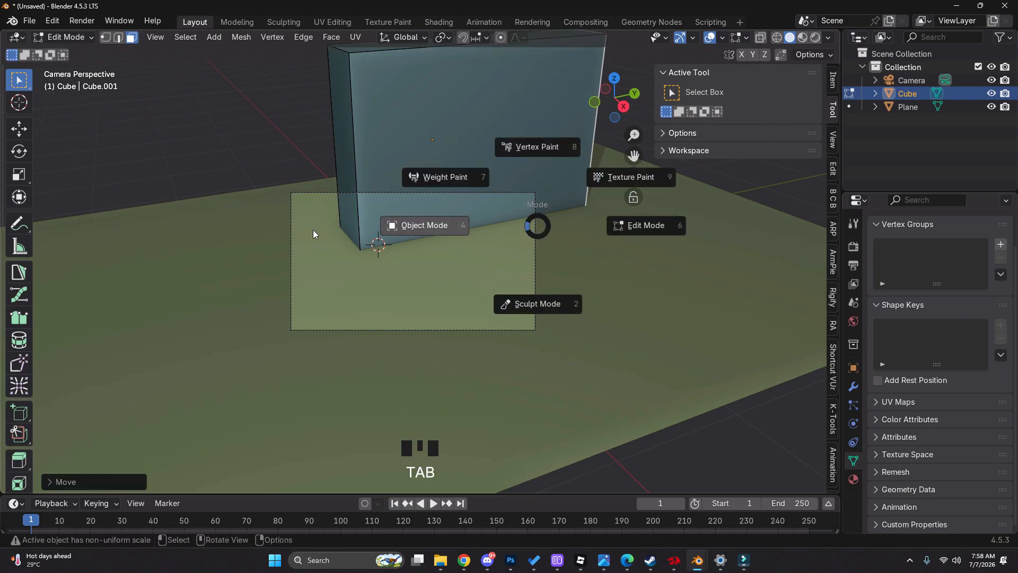
key(z)
click(480, 200)
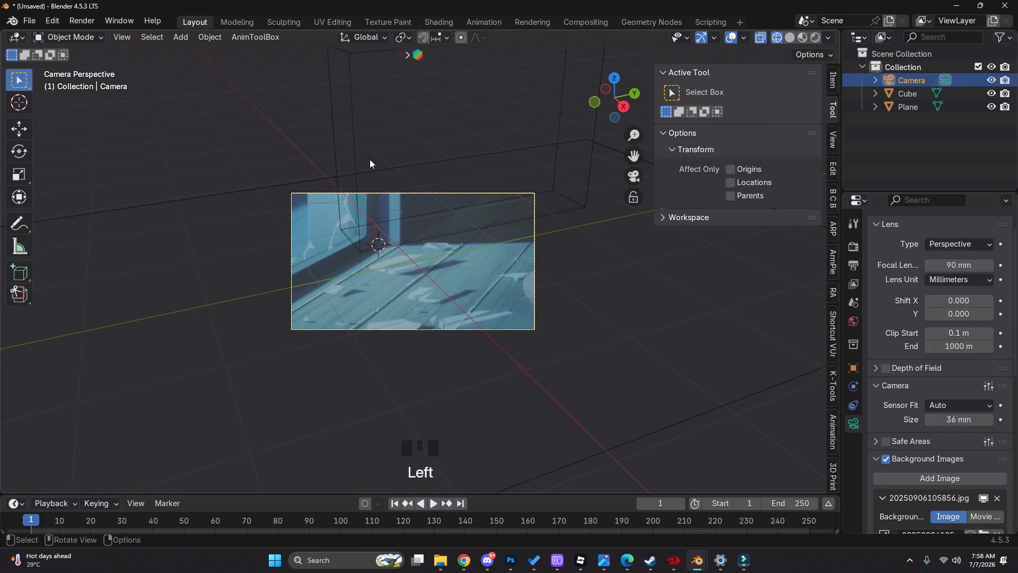
key(z)
click(467, 228)
key(g)
right_click(479, 265)
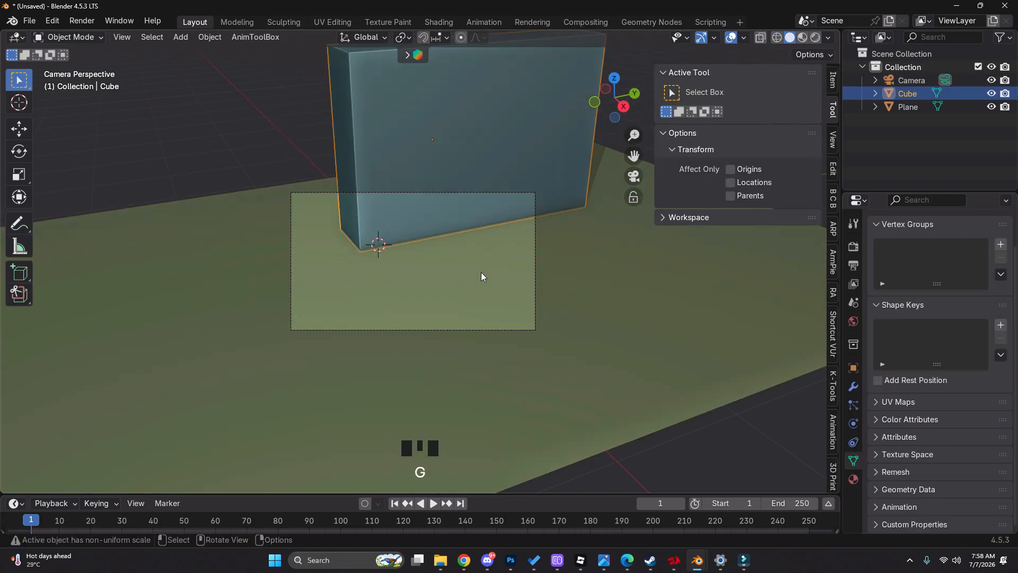
click(480, 272)
key(g)
click(475, 248)
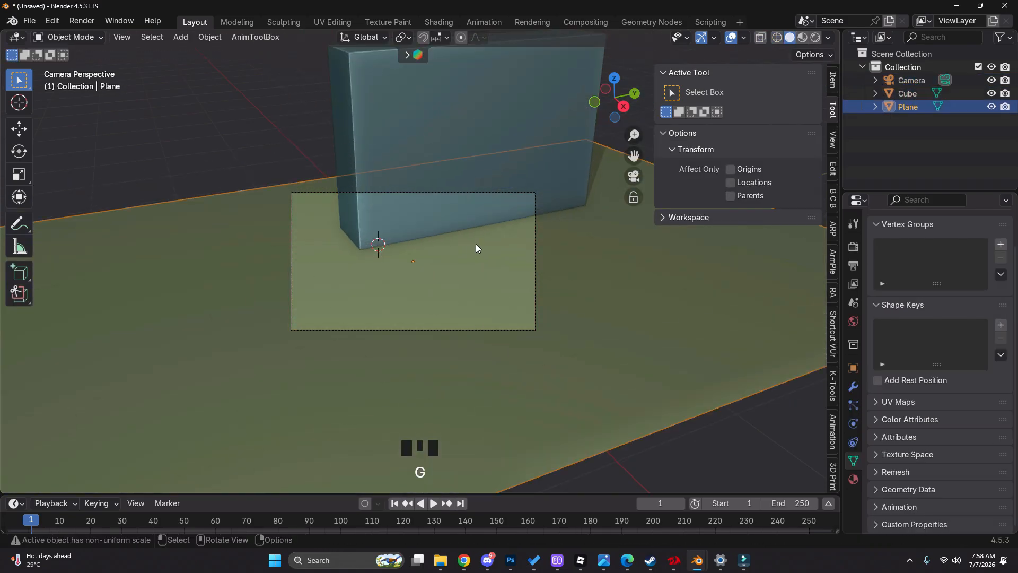
Lock the camera to the view and orbit it until the wall cube and floor line up with the reference's corner and floorboards
click(495, 191)
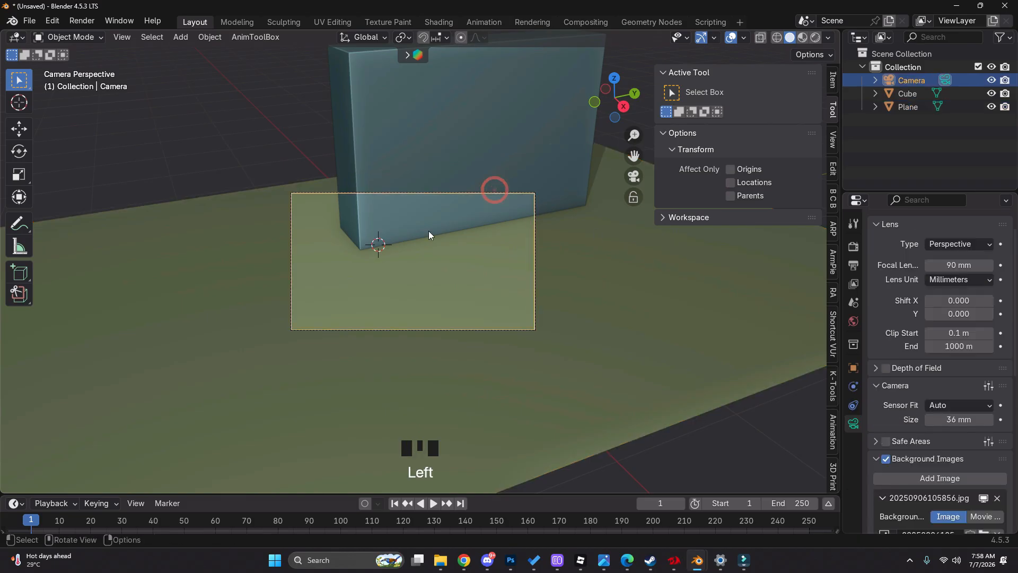
click(634, 198)
key(z)
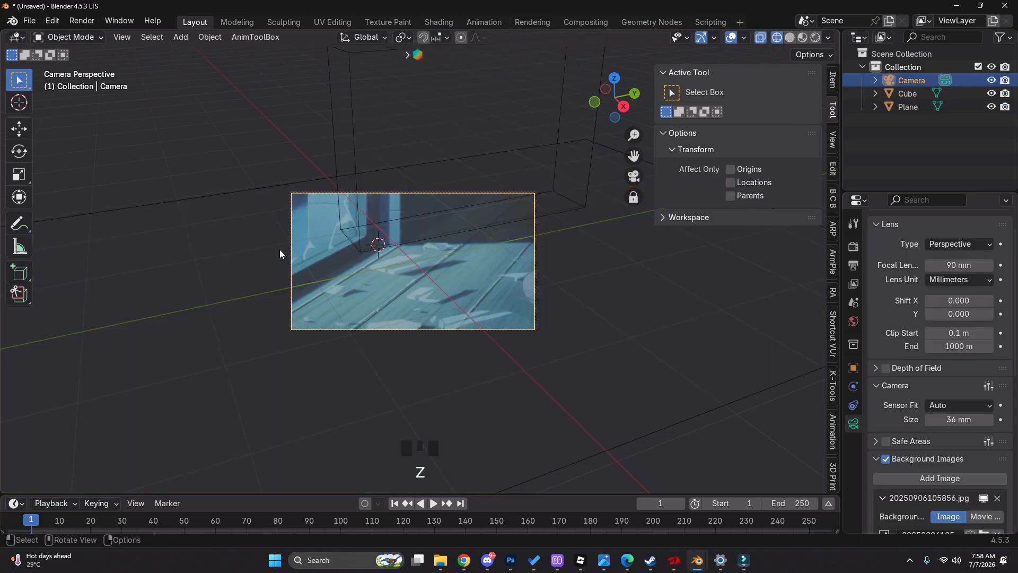
mouse_move(428, 257)
middle_down()
mouse_move(414, 251)
mouse_move(435, 266)
mouse_move(419, 262)
mouse_move(463, 256)
mouse_move(433, 260)
mouse_move(440, 272)
mouse_move(424, 276)
mouse_move(463, 284)
mouse_move(406, 294)
mouse_move(421, 278)
mouse_move(370, 310)
mouse_move(457, 293)
mouse_move(439, 288)
mouse_move(431, 269)
middle_up()
click(413, 253)
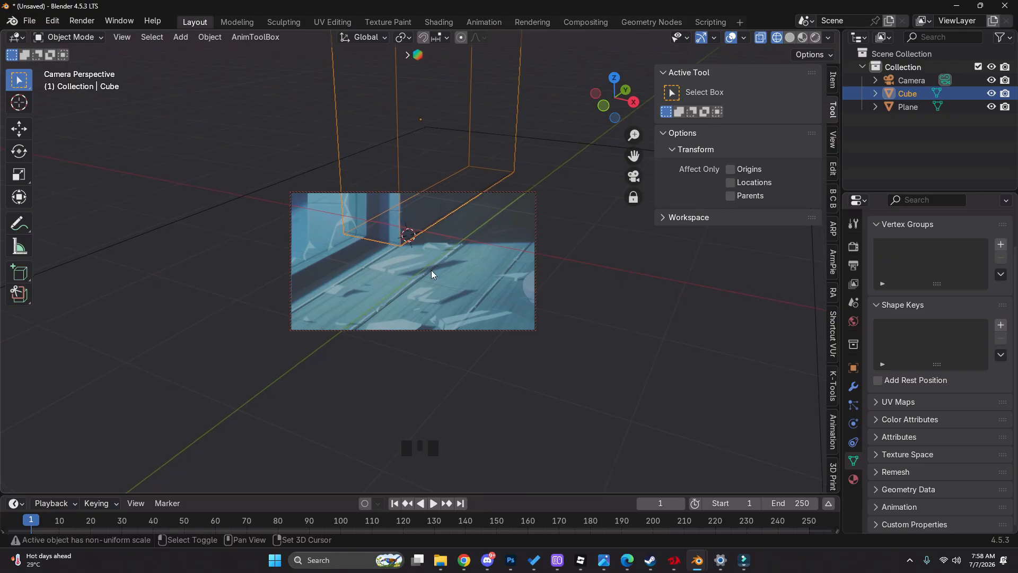
key(z)
key(z)
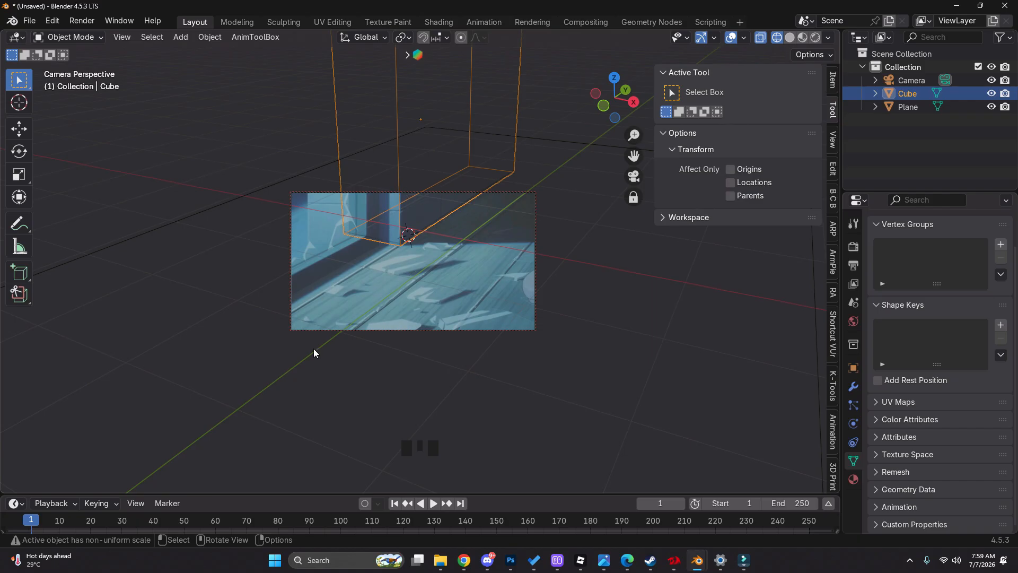
key(z)
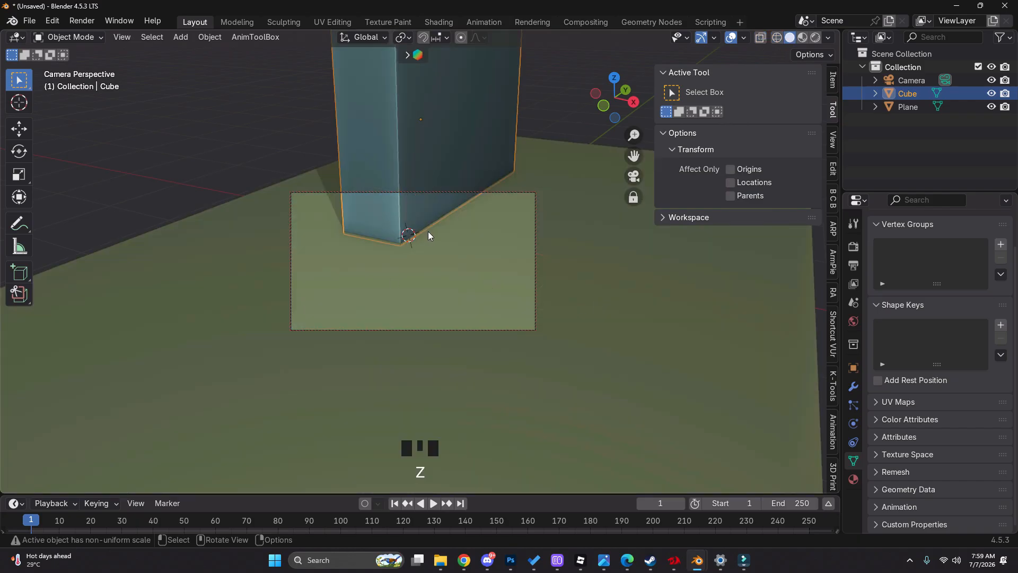
key(z)
key(z)
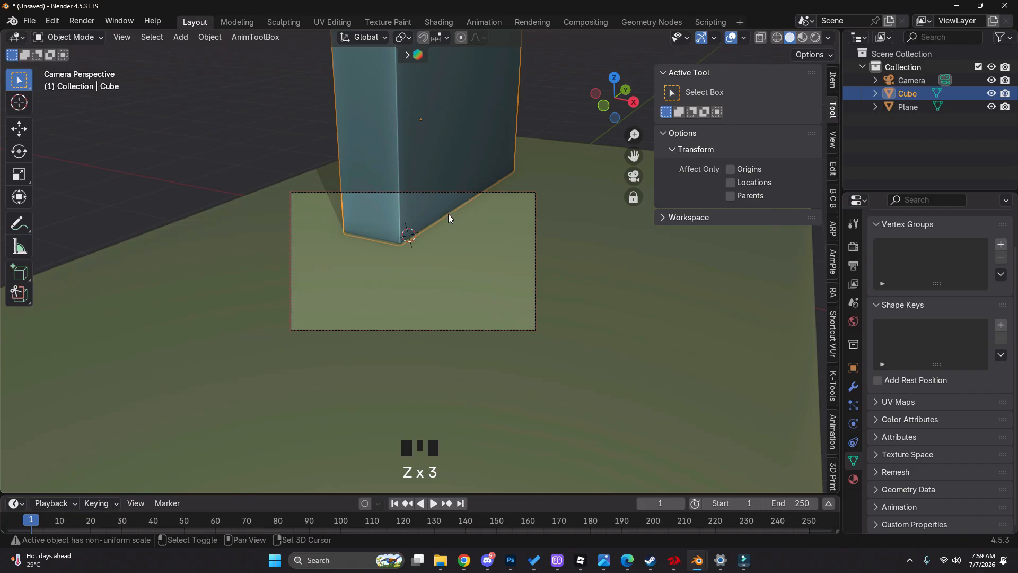
Duplicate the wall cube and move the copy along the global Y and X axes to follow the reference's window wall
key(shift+d)
click(334, 296)
key(z)
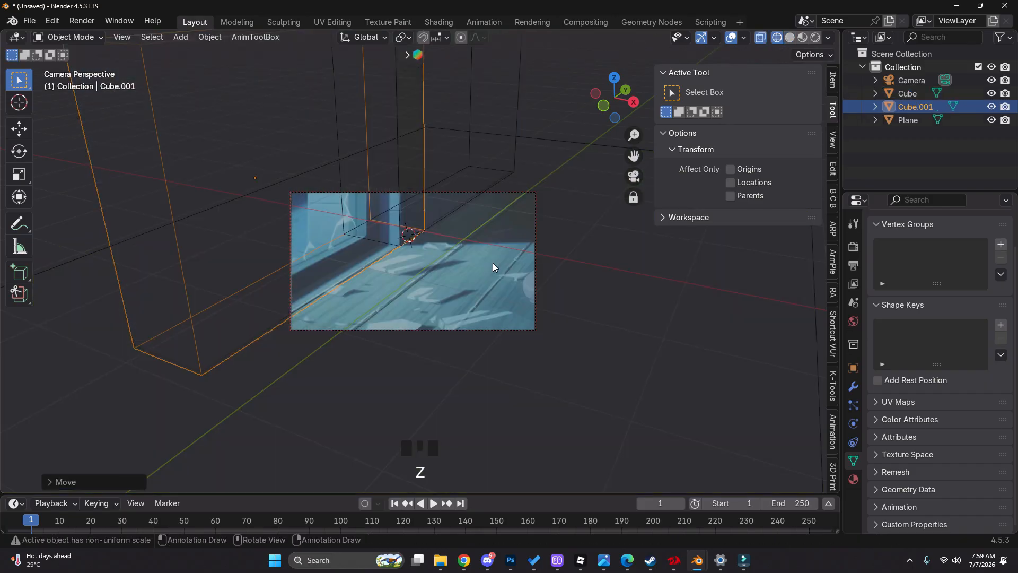
key(g)
key(y)
click(498, 279)
key(g)
key(x)
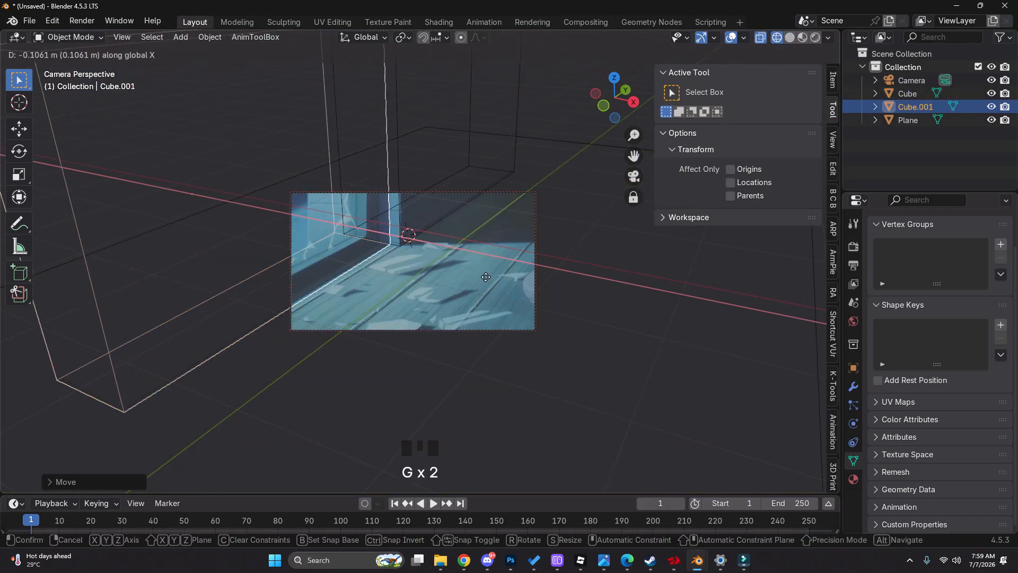
click(475, 272)
Make the duplicated wall thinner along X and shift it along X toward the room's corner
key(z)
key(s)
key(x)
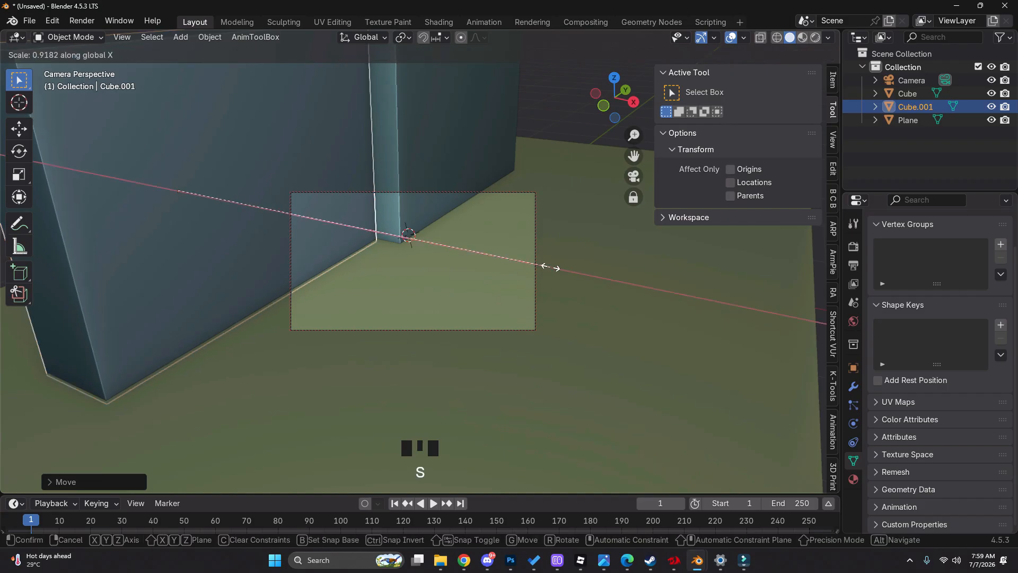
right_click(360, 239)
key(s)
key(x)
click(334, 227)
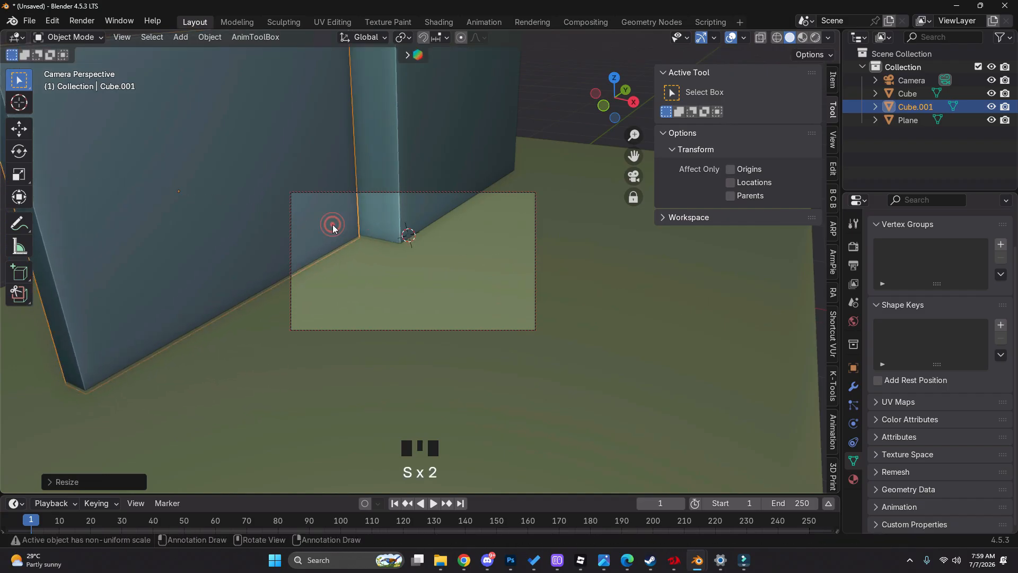
key(g)
key(x)
click(371, 236)
Refine the duplicated wall's thickness along X and move it back about 0.18 m on X to match the reference's wall edge
key(z)
key(s)
key(x)
click(501, 292)
key(g)
key(x)
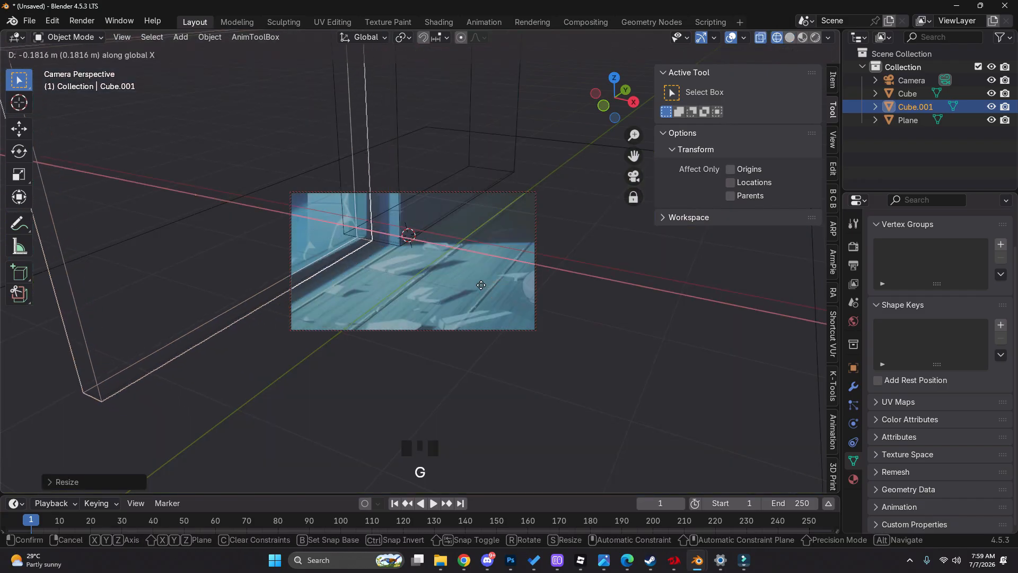
click(482, 289)
Move the duplicated wall about 0.06 m along the global Y axis and compare the corner with the reference
key(z)
key(g)
key(y)
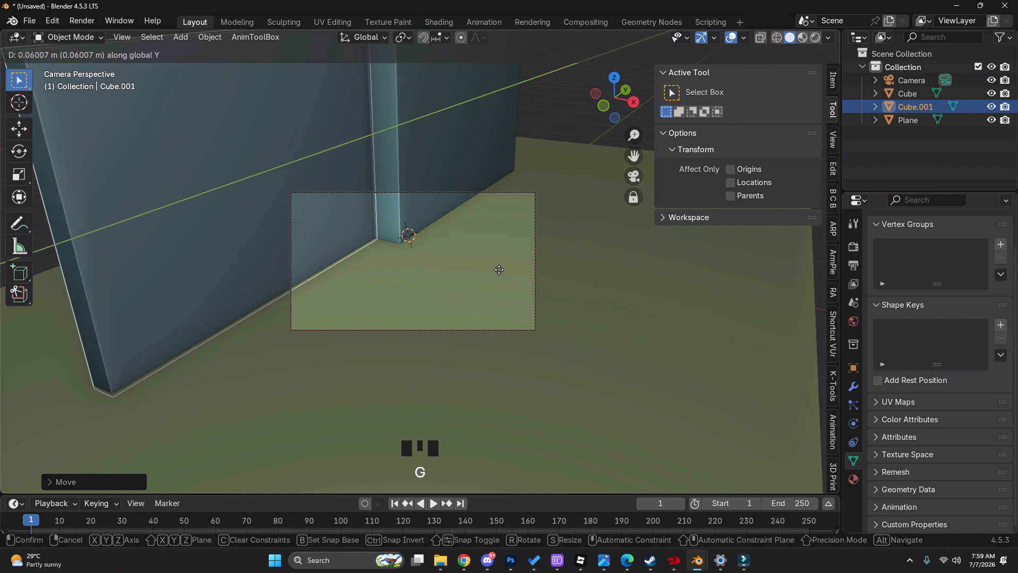
click(497, 269)
key(z)
key(z)
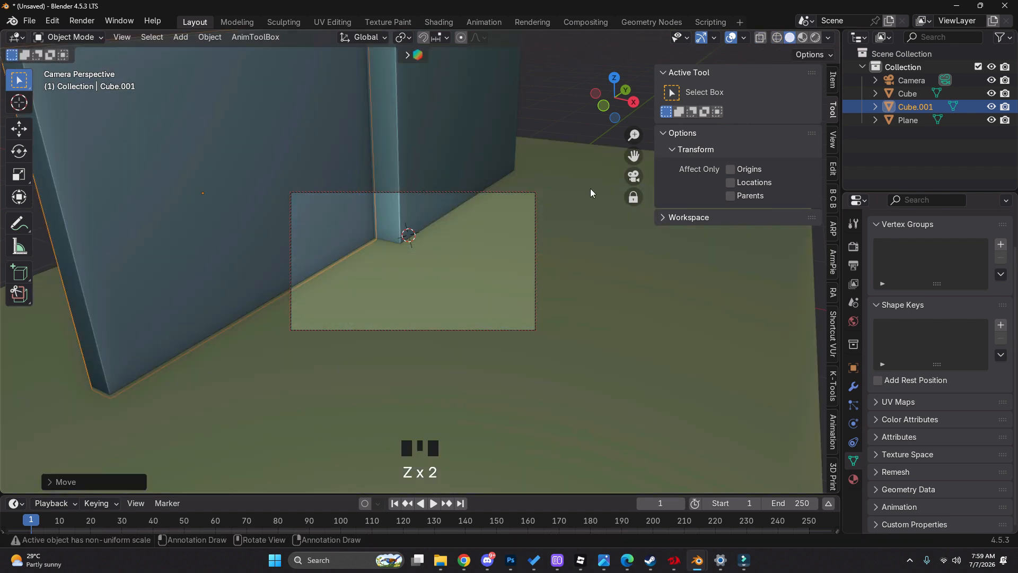
key(z)
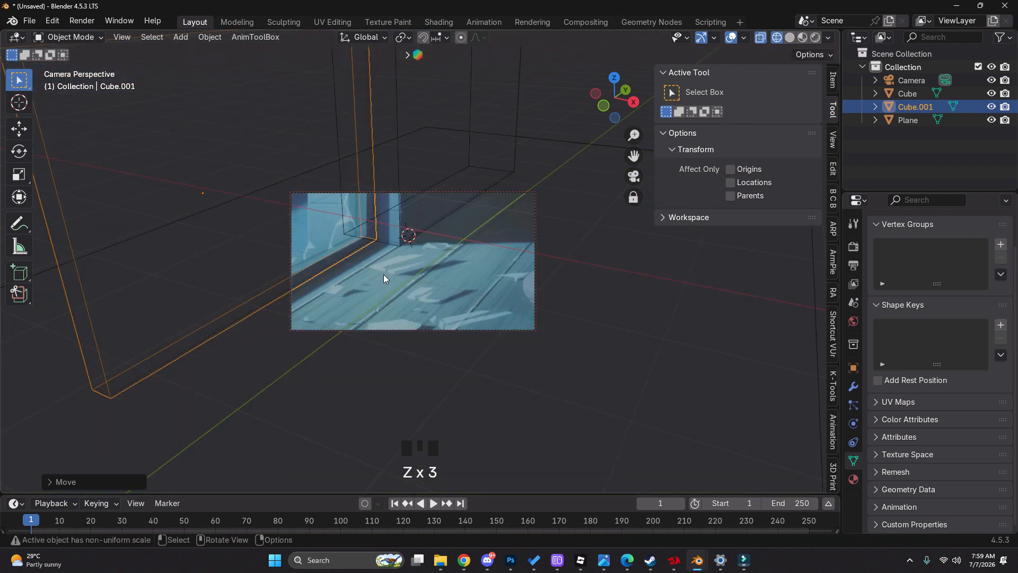
Unlock the camera from the view, select the floor plane, and check it against the reference in wireframe
key(z)
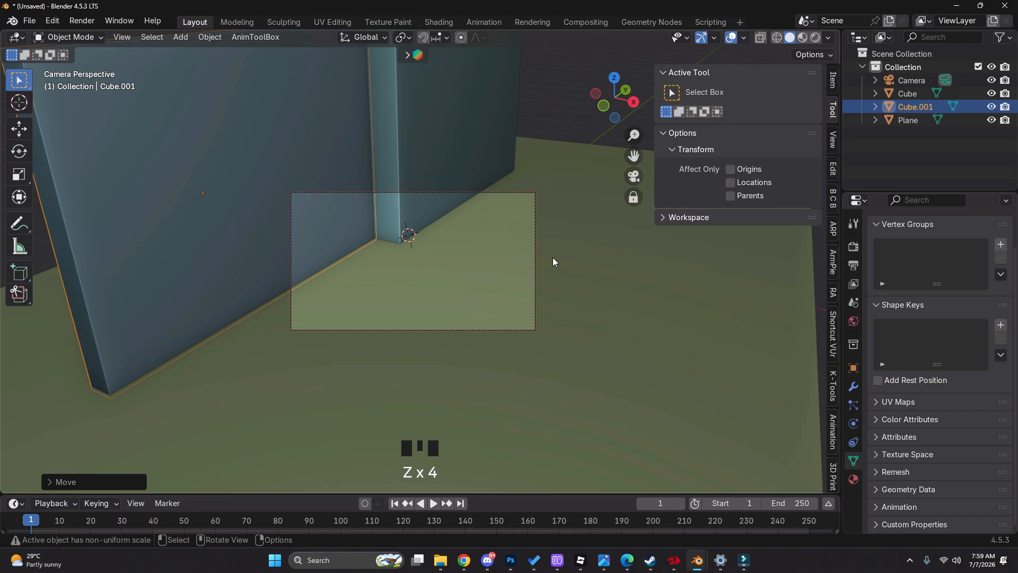
click(639, 197)
key(z)
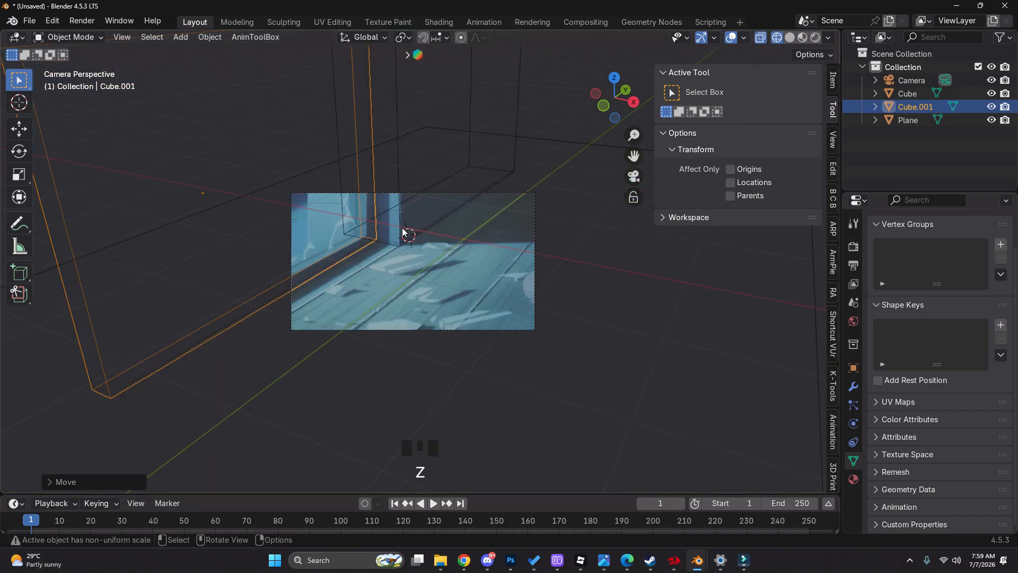
click(457, 285)
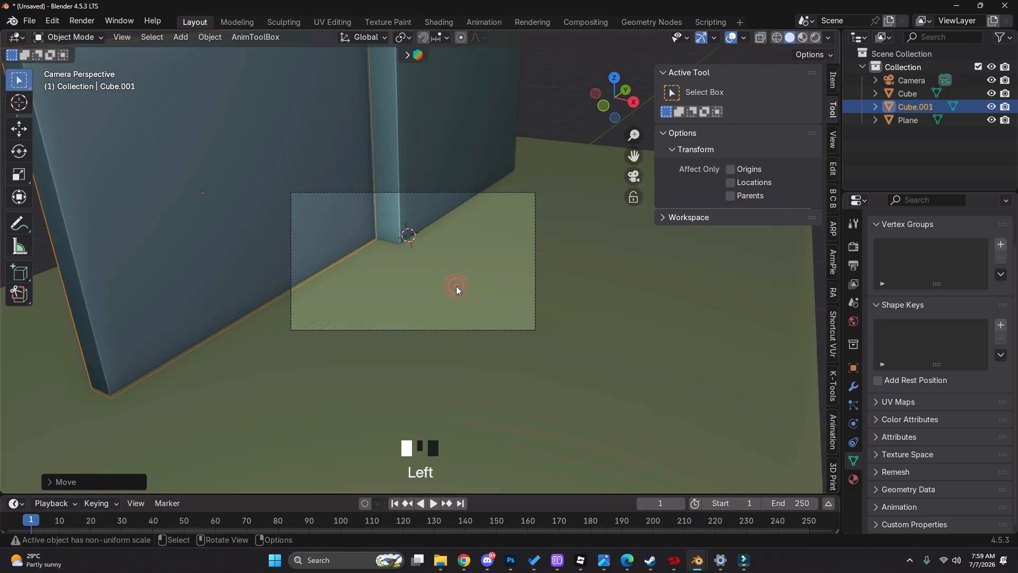
key(g)
key(z)
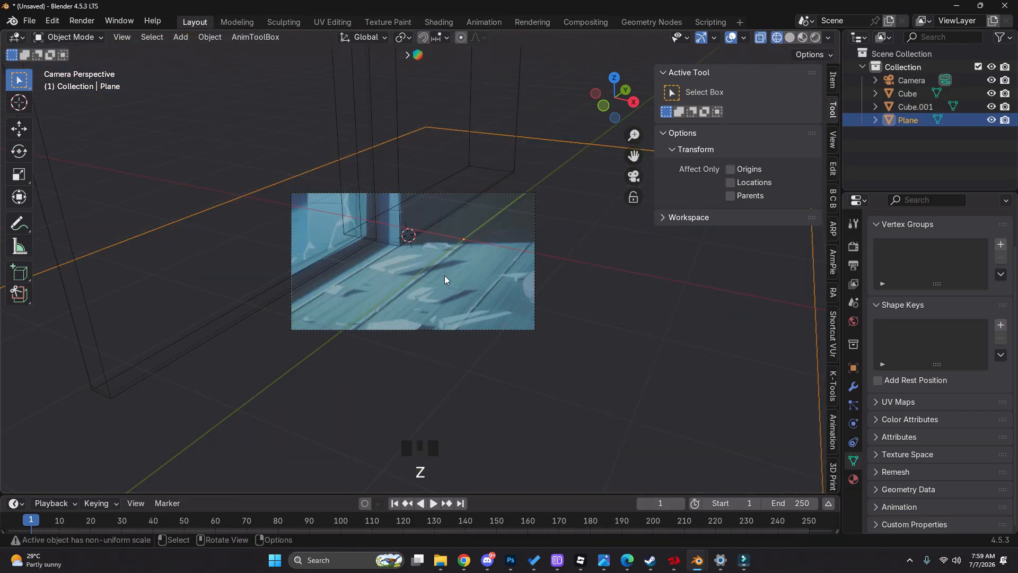
In solid shading, select the thinner duplicated wall and lower its top vertices along Z
key(z)
scroll(395, 281, down, 7)
middle_drag(403, 260, 415, 258)
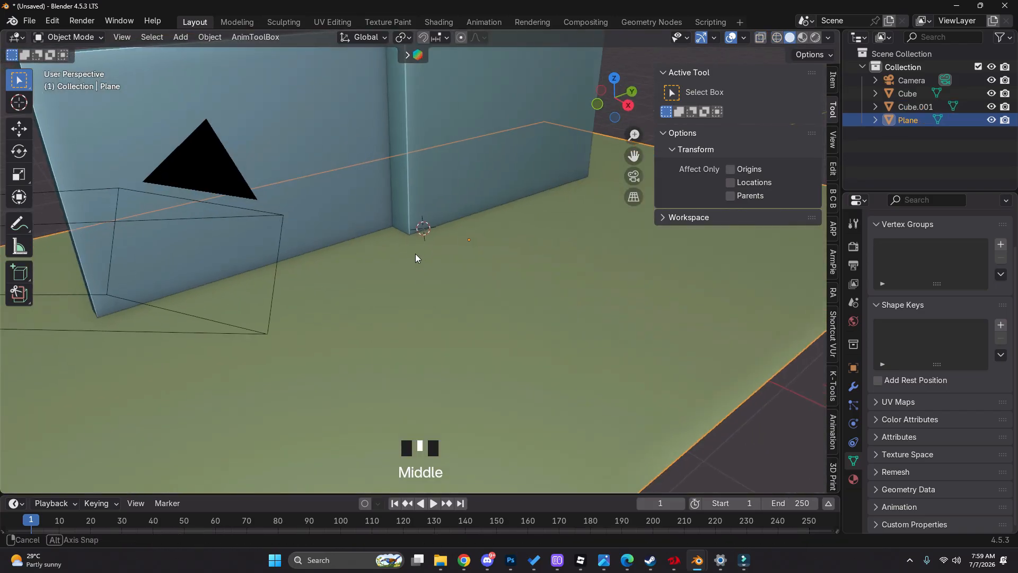
scroll(415, 253, down, 3)
click(422, 177)
middle_drag(422, 177, 295, 212)
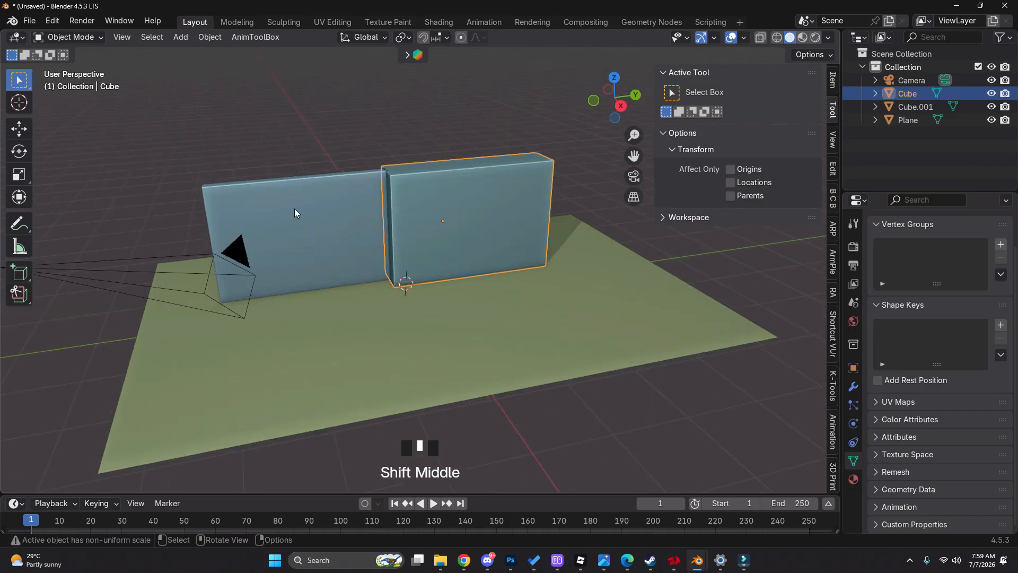
click(311, 207)
key(Tab)
key(z)
click(170, 154)
key(z)
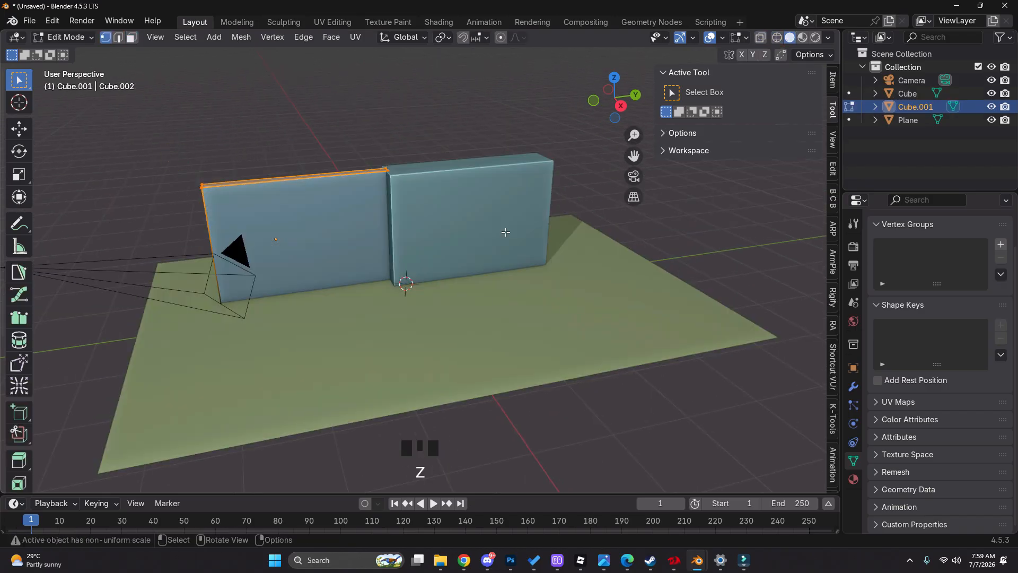
key(g)
key(z)
click(504, 247)
Shorten the duplicated wall by moving its free-end vertices inward along the global Y axis
key(z)
drag(175, 180, 257, 327)
key(z)
key(g)
key(x)
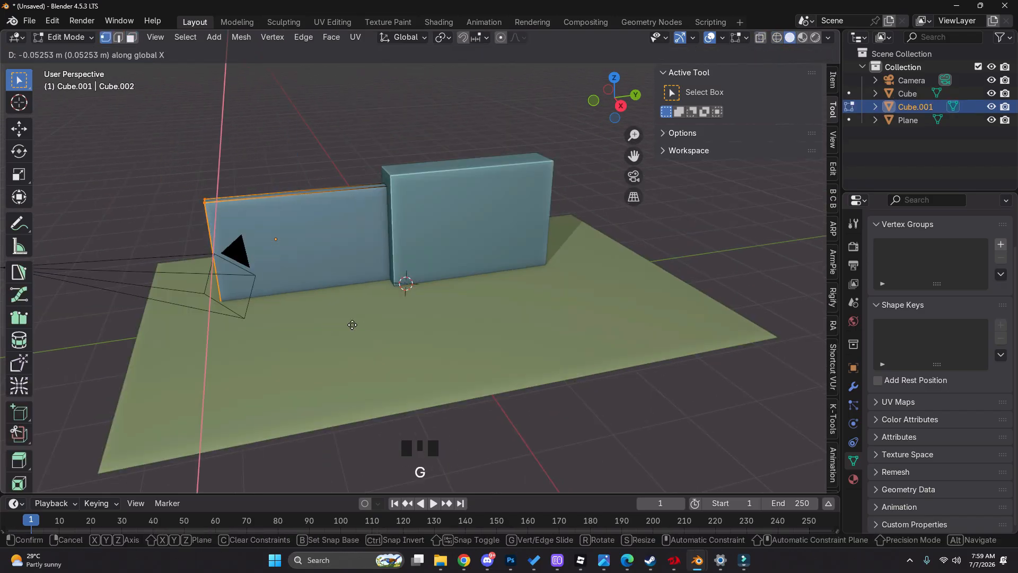
right_click(354, 324)
key(g)
key(y)
click(467, 318)
key(Tab)
Edit the floor plane and move its short edge nearest the camera inward along Y
click(463, 253)
click(407, 237)
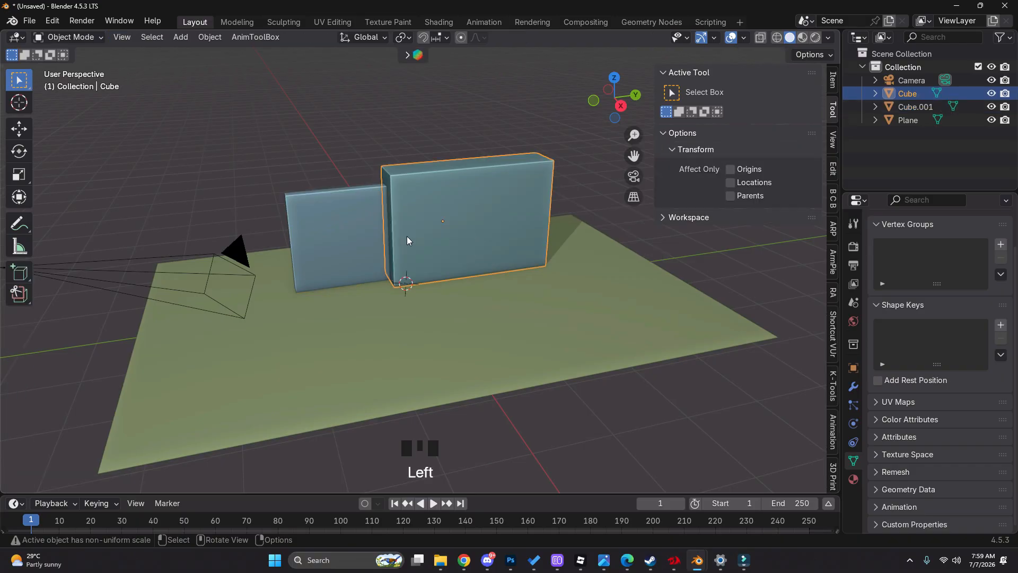
middle_drag(363, 286, 205, 334)
click(375, 318)
key(Tab)
click(286, 328)
key(g)
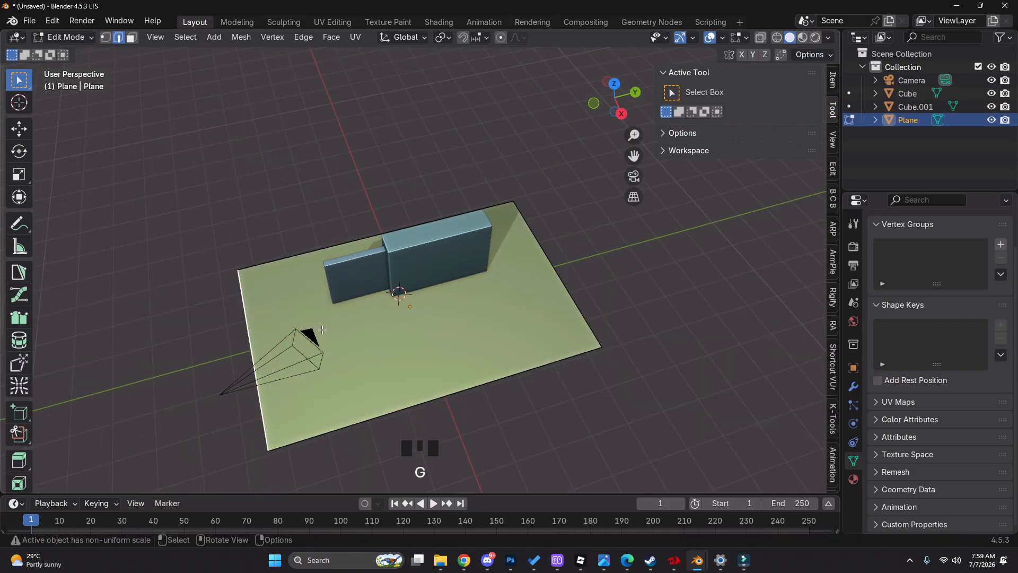
key(g)
click(530, 294)
Through the camera, move the floor plane's far short edge inward along the global Y axis
key(g)
right_click(557, 287)
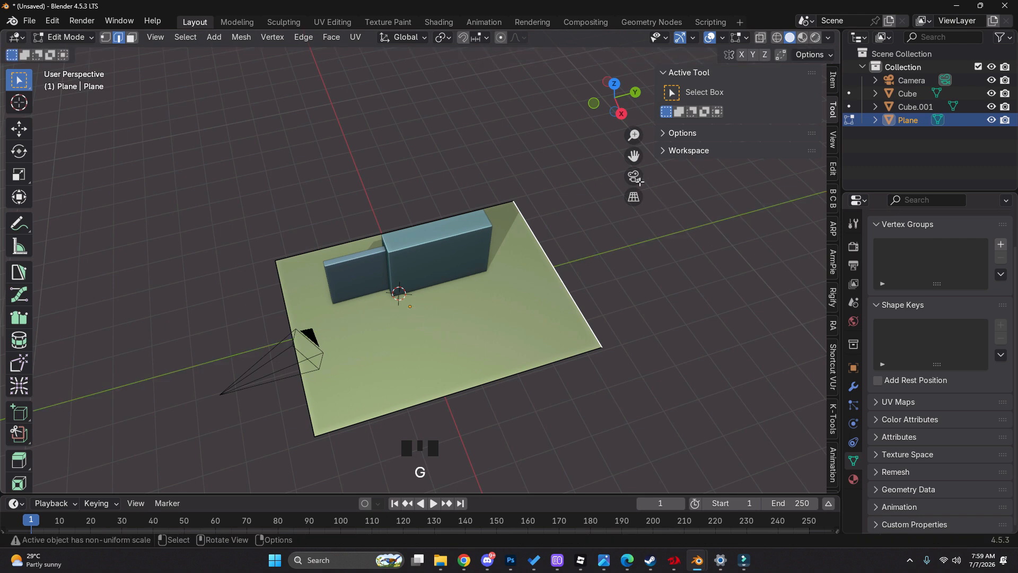
click(634, 176)
key(g)
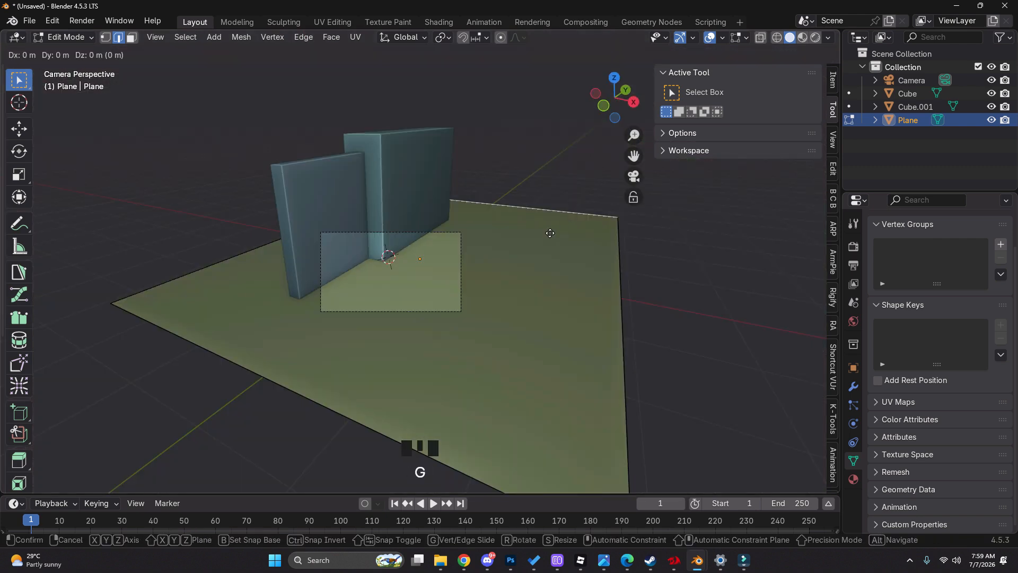
key(y)
click(638, 322)
Move the floor's long edge opposite the walls inward about 1.3 m along global X
key(g)
key(x)
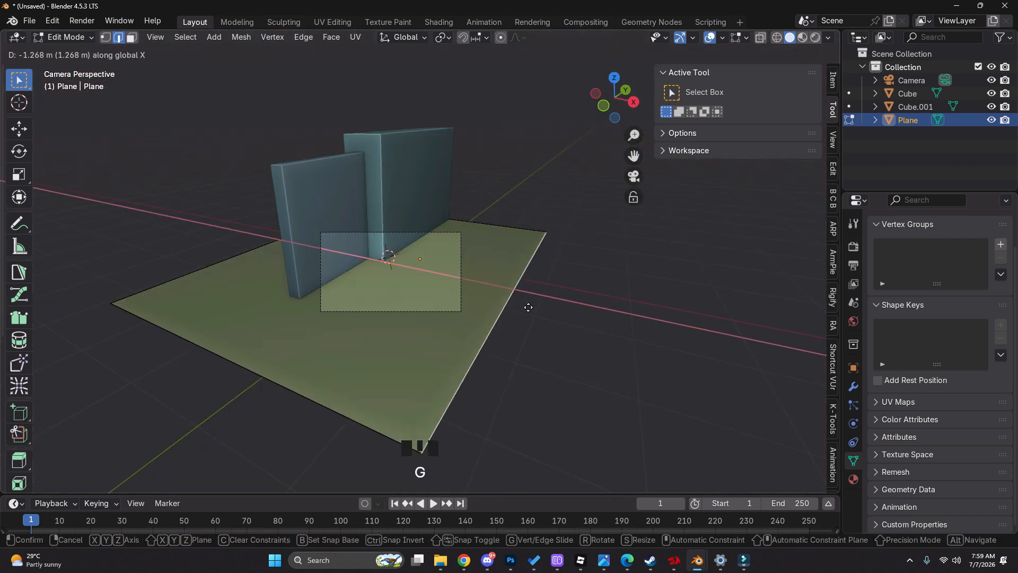
click(518, 305)
Try to move the floor's long edge behind the walls along X, undo it, and return to Object Mode
key(g)
key(x)
click(249, 292)
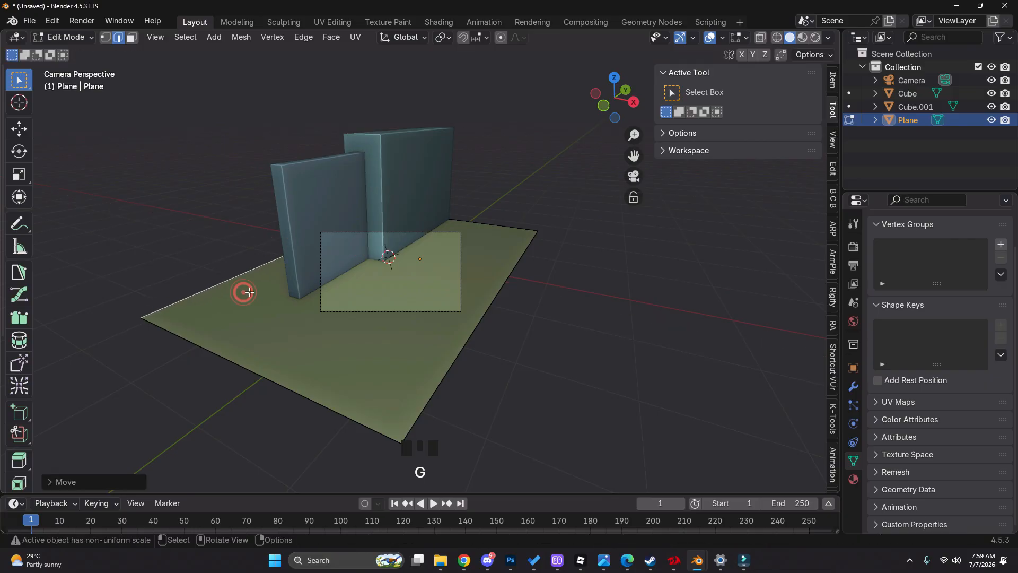
key(ctrl+z)
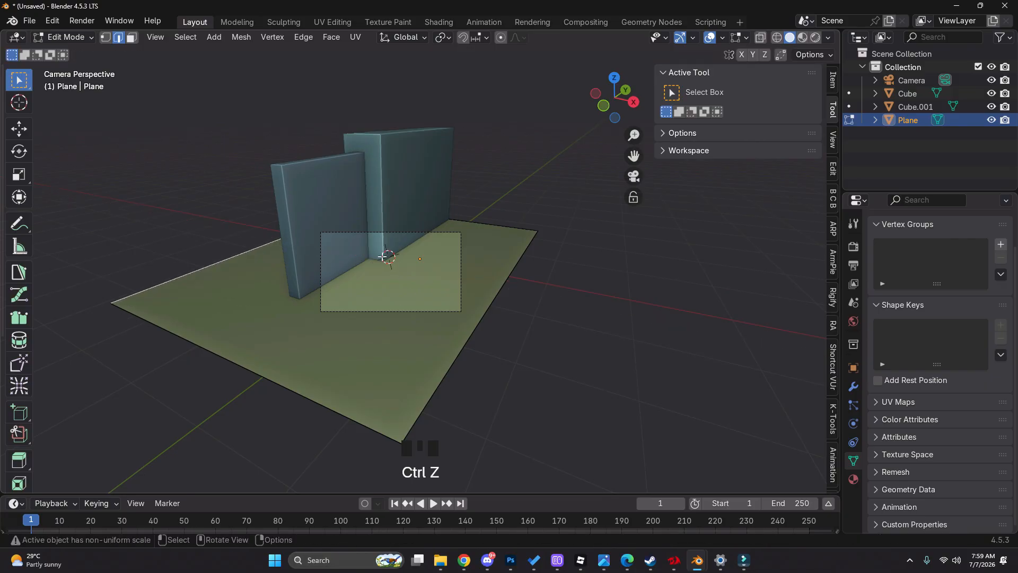
key(g)
right_click(387, 264)
key(Tab)
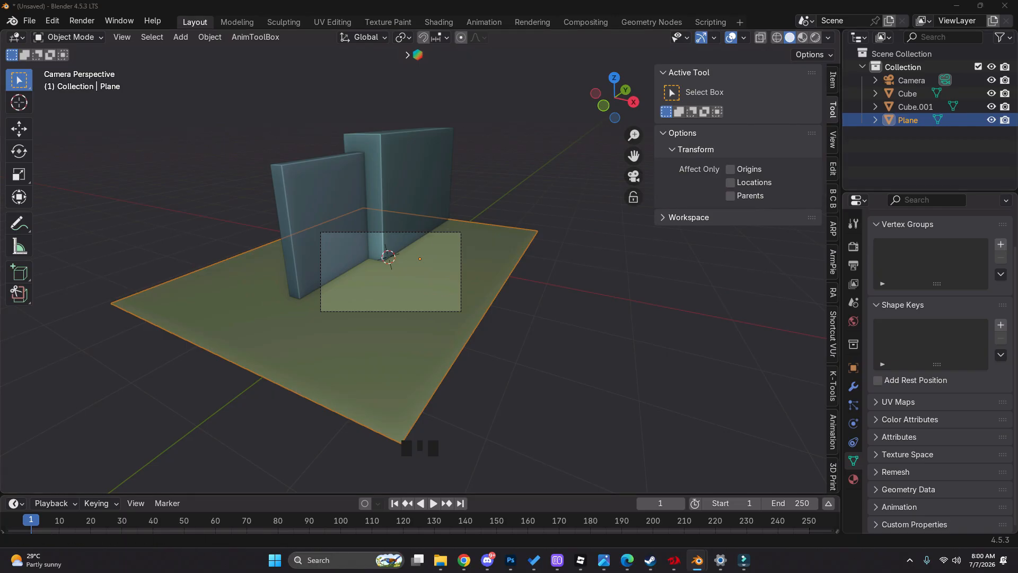
Compare the floor plane and wall bases with the reference's plank seams in wireframe
scroll(400, 266, up, 4)
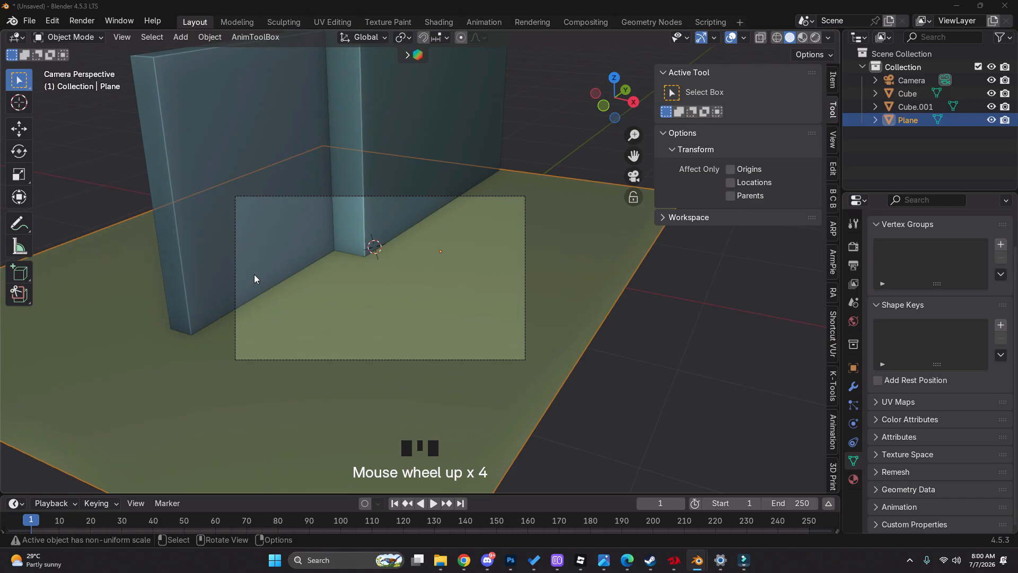
click(415, 302)
key(z)
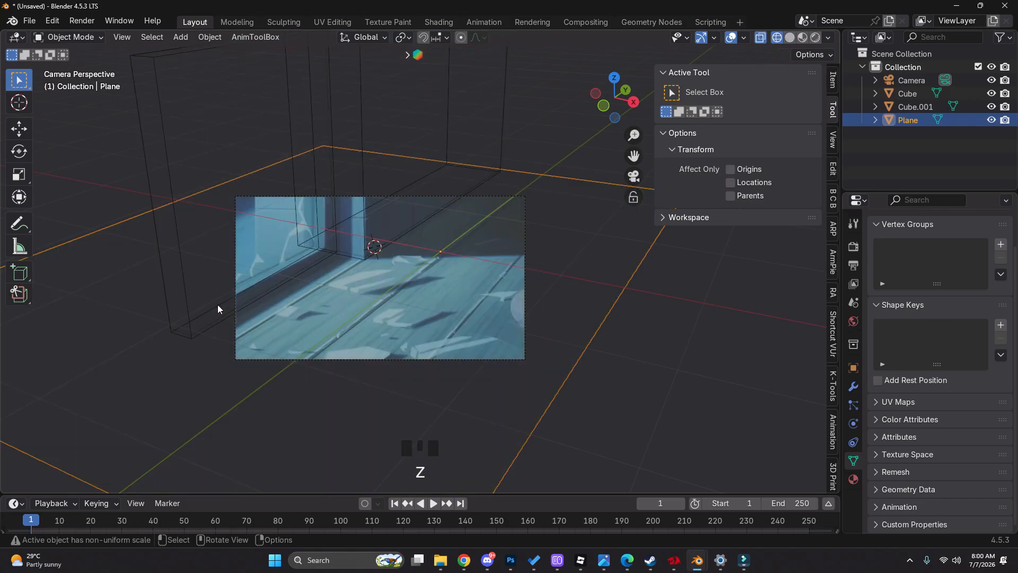
scroll(218, 310, down, 1)
shift+middle_drag(222, 315, 309, 320)
scroll(350, 266, up, 7)
scroll(348, 268, down, 2)
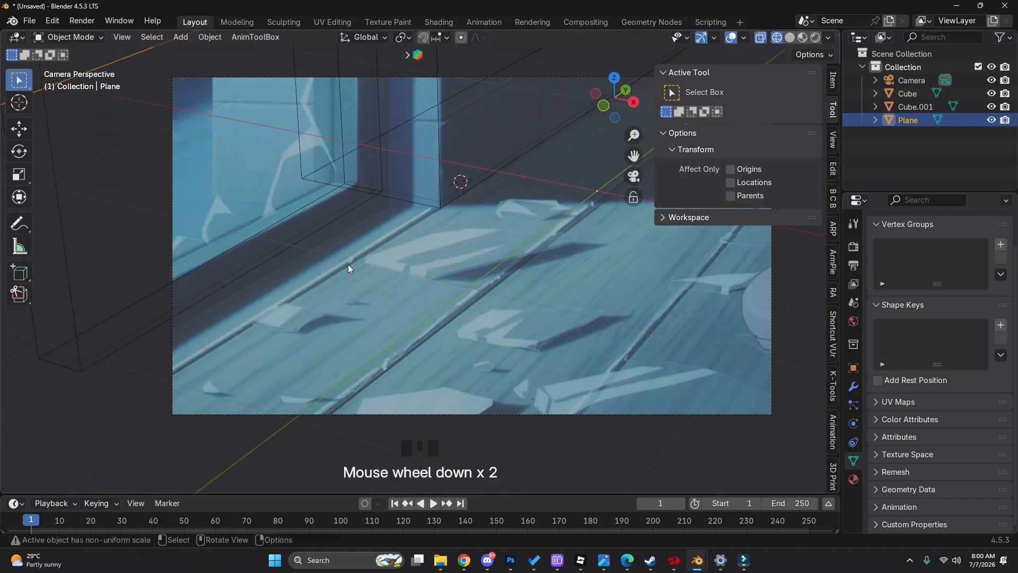
Sketch temporary annotation strokes along the reference's plank seams and erase them
key(d)
drag(358, 256, 292, 296)
drag(482, 296, 411, 352)
right_drag(441, 329, 465, 315)
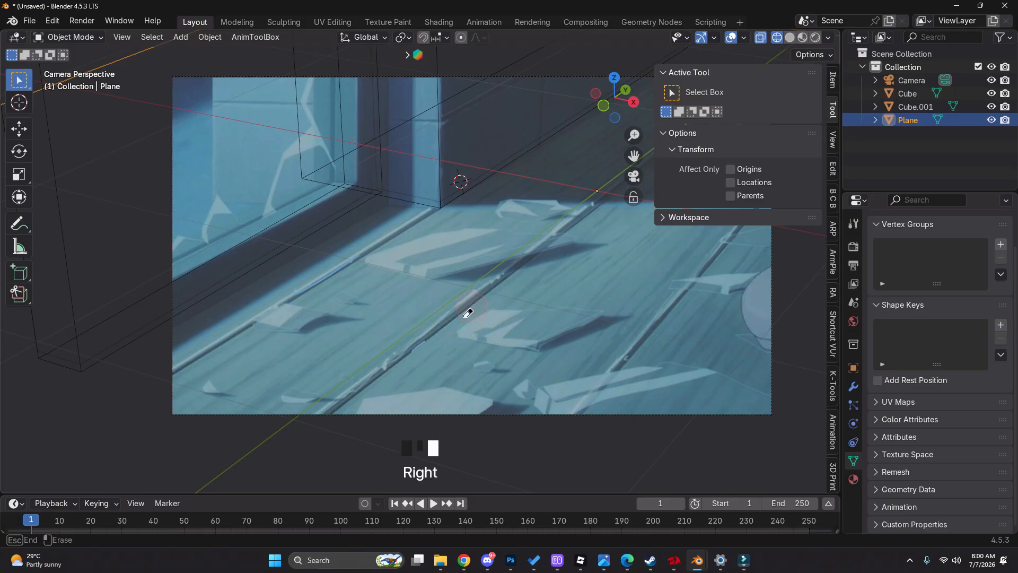
right_drag(386, 235, 303, 291)
scroll(397, 306, down, 3)
click(396, 307)
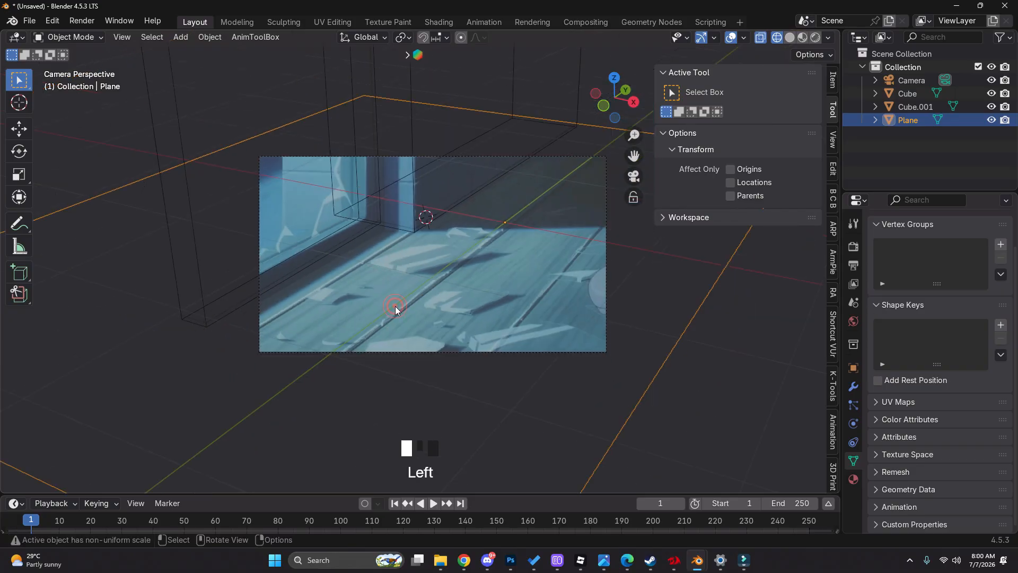
click(395, 306)
Enter Edit Mode on the floor plane, try a set of lengthwise loop cuts, and undo them
click(329, 371)
key(Tab)
scroll(630, 320, down, 2)
shift+middle_drag(629, 320, 432, 308)
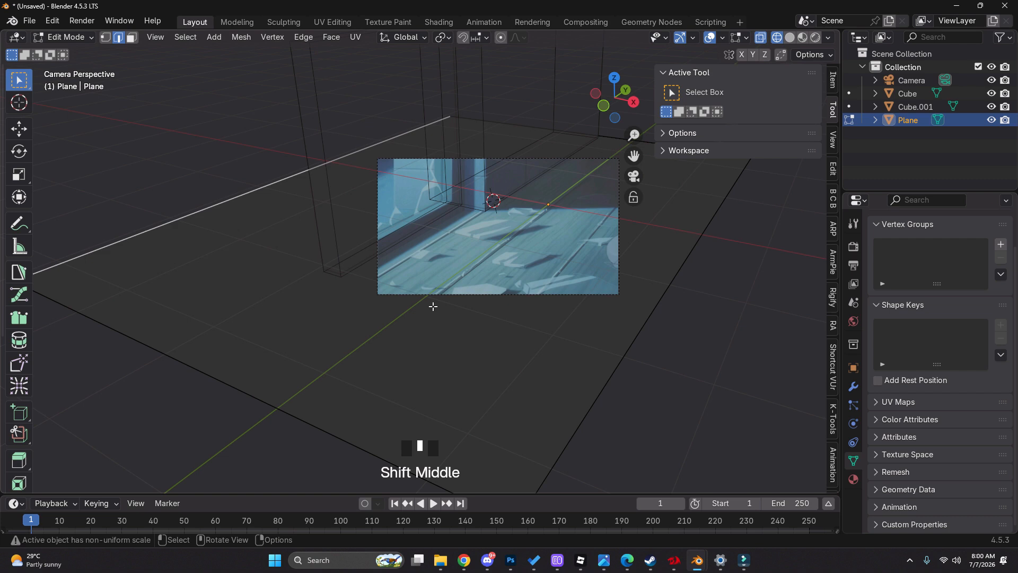
key(ctrl+r)
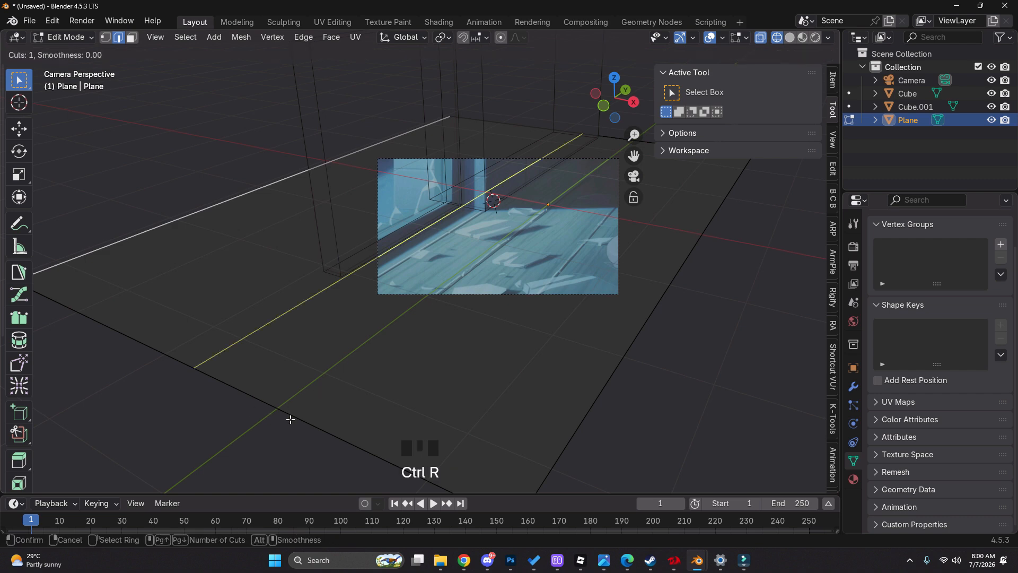
scroll(309, 418, up, 4)
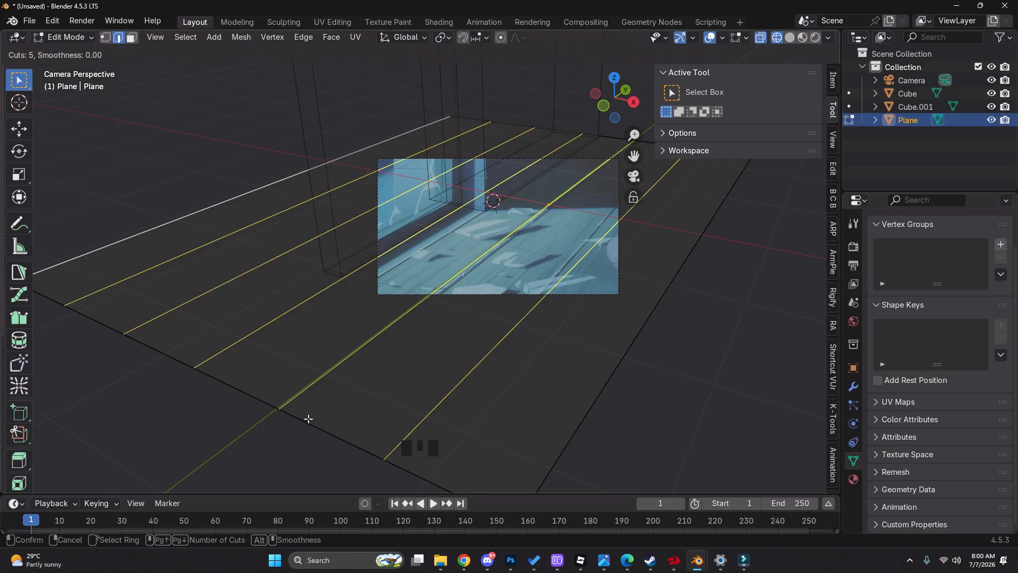
scroll(309, 419, up, 1)
scroll(308, 419, down, 1)
click(309, 426)
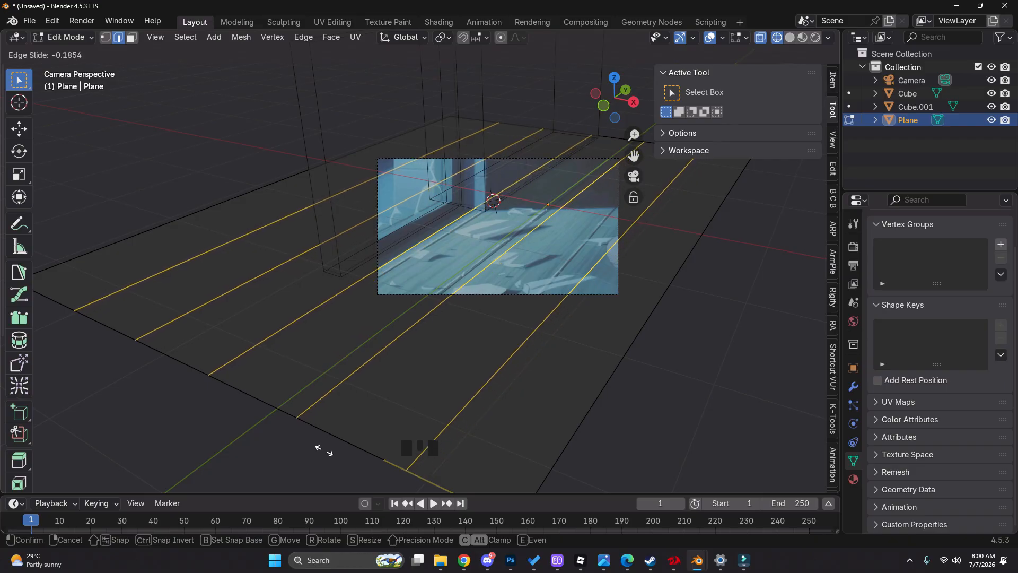
right_click(323, 450)
key(ctrl+z)
Add five lengthwise loop cuts to the floor plane and scale them to about 0.79 along global X
key(ctrl+r)
click(331, 436)
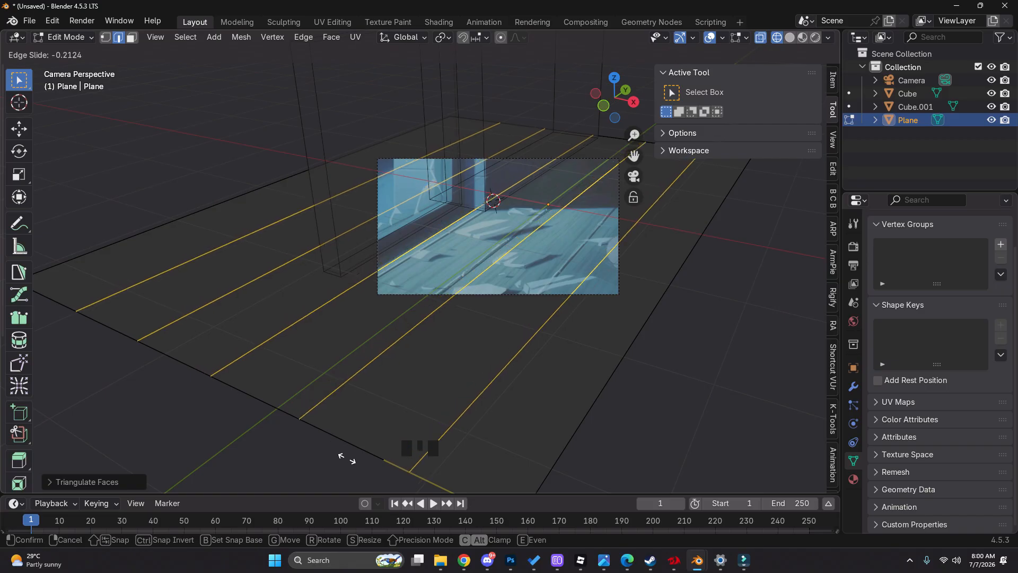
click(498, 286)
key(s)
key(x)
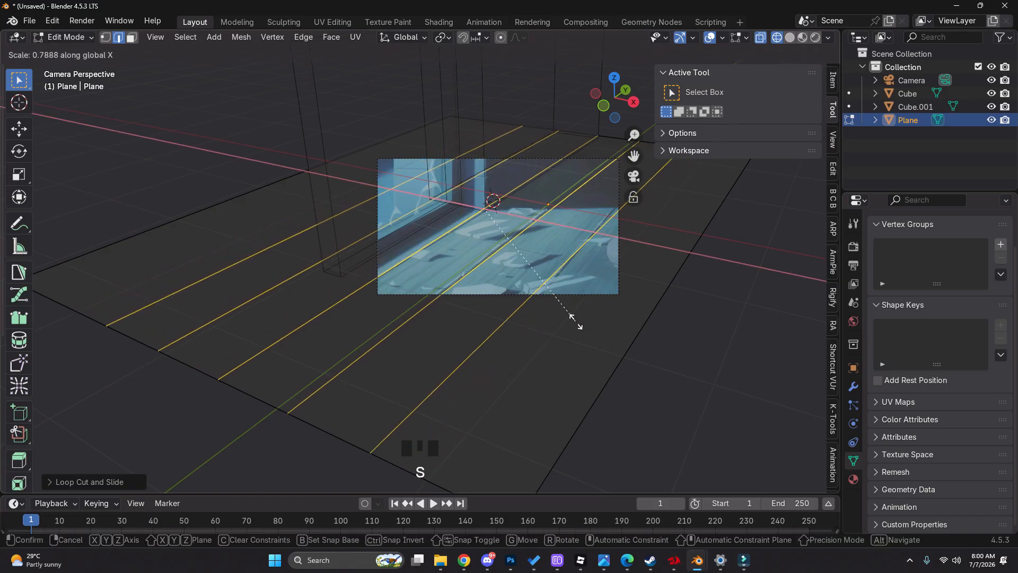
click(575, 322)
scroll(575, 318, down, 1)
scroll(624, 315, up, 1)
Edge-slide the floor plane's two outer long edges inward, then return to Object Mode
click(635, 319)
key(g)
key(g)
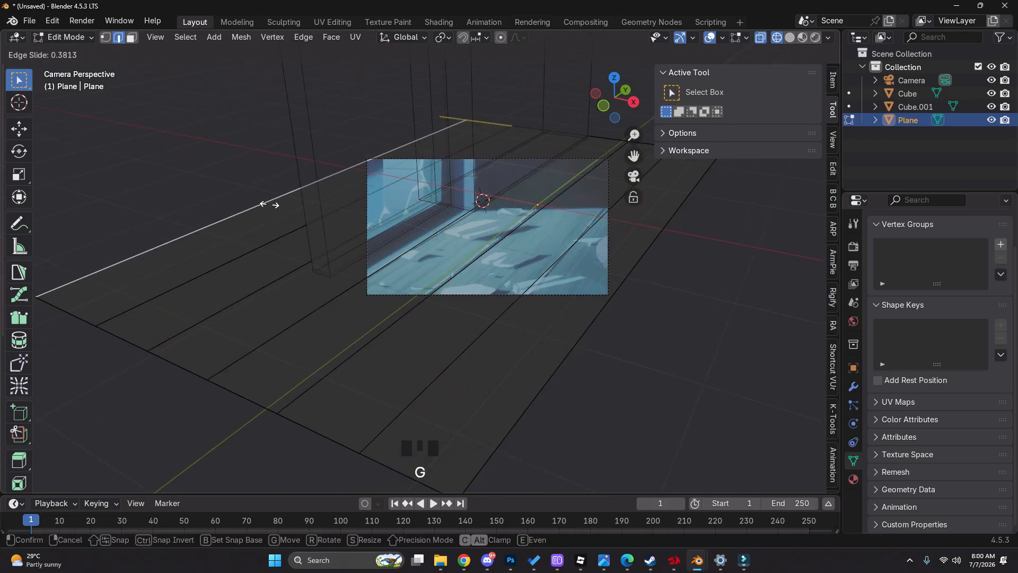
click(268, 204)
key(Tab)
Edge-slide the floor's loop cut beside the wall corner onto the matching plank seam in the reference
click(602, 375)
scroll(478, 242, up, 3)
click(491, 257)
key(g)
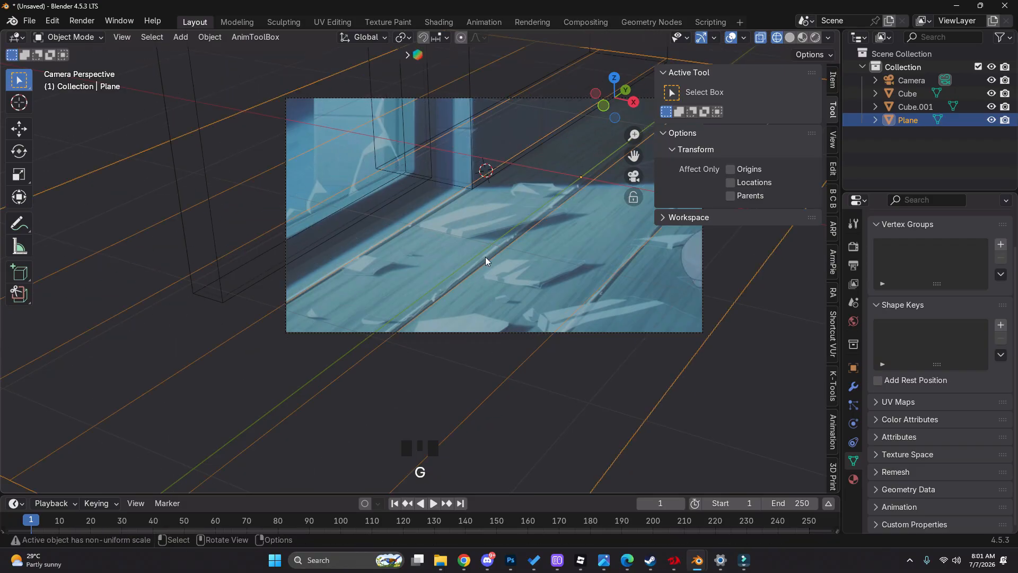
key(Tab)
click(345, 182)
click(495, 169)
key(g)
key(y)
key(y)
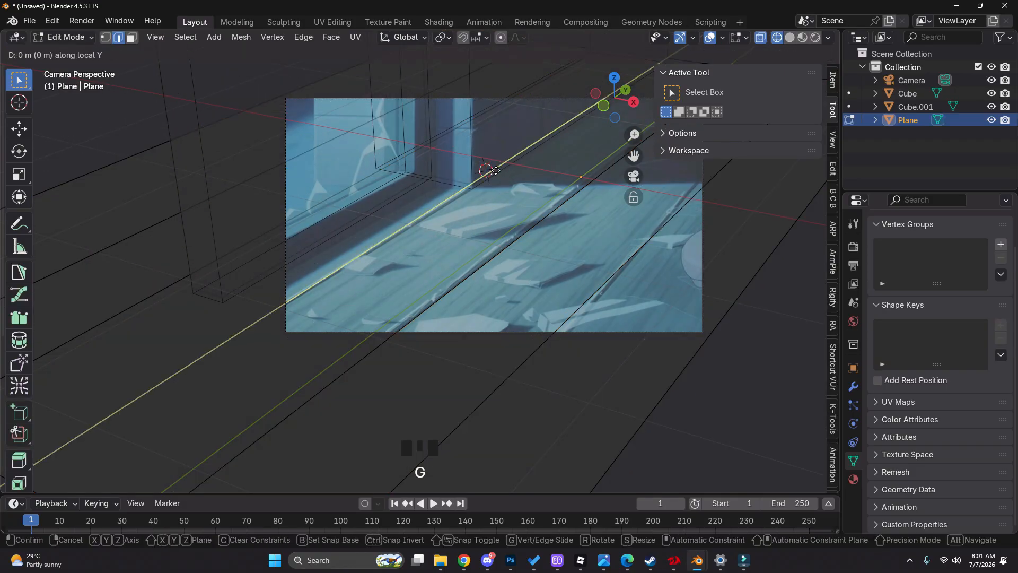
key(g)
click(536, 246)
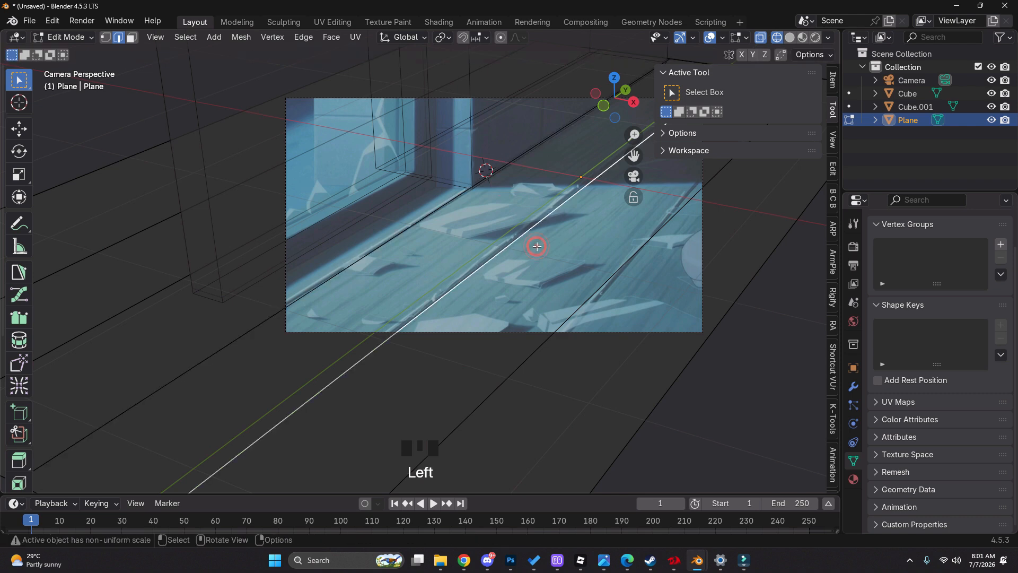
Edge-slide the next two loop cuts onto the reference's middle and outer plank seams, then leave Edit Mode
key(g)
key(g)
click(530, 243)
key(g)
key(g)
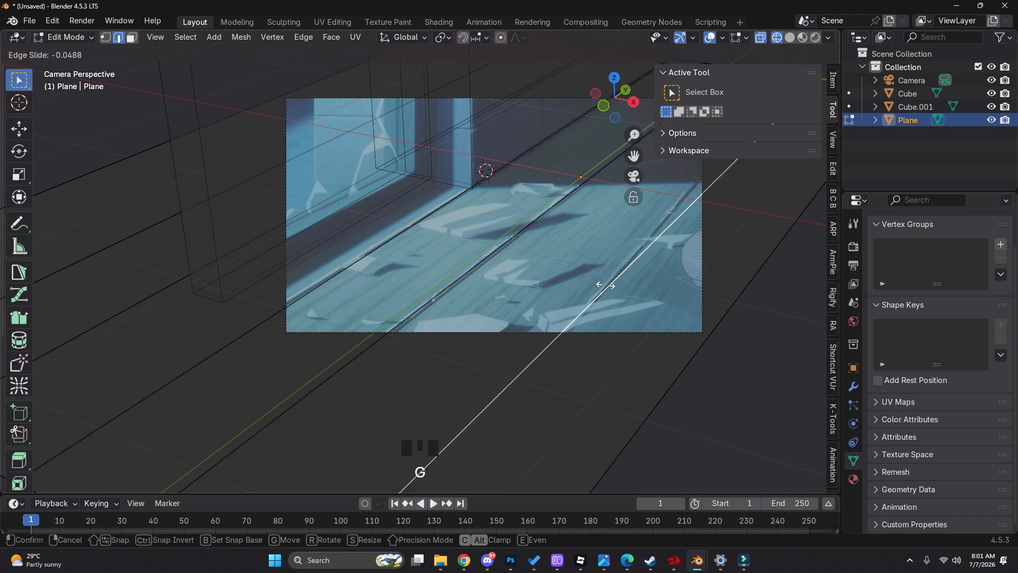
click(604, 283)
scroll(540, 255, down, 4)
shift+middle_drag(541, 254, 472, 200)
key(z)
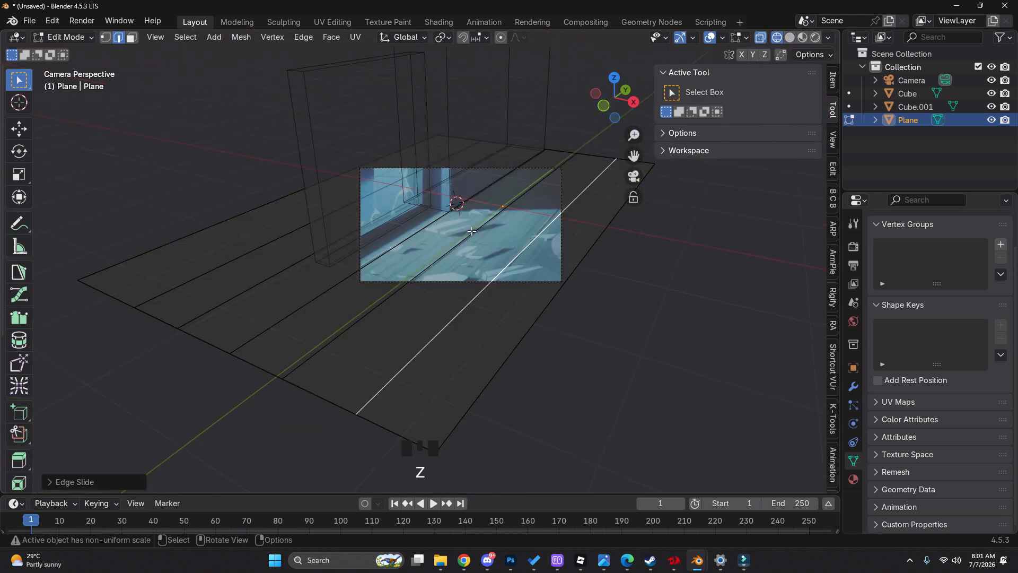
key(Tab)
Draw a temporary annotation stroke along the outer plank seam and erase it
scroll(521, 248, up, 3)
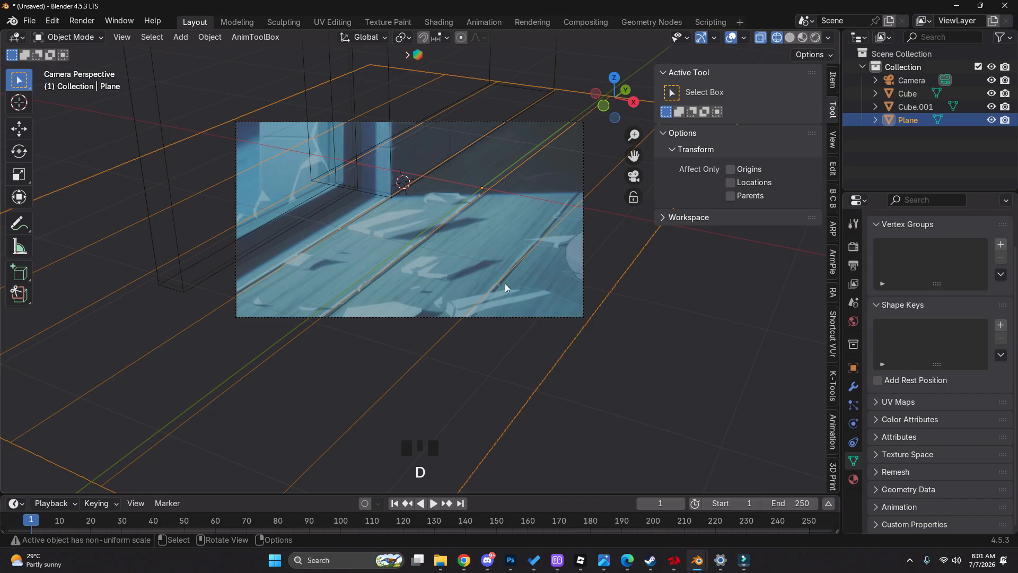
drag(504, 287, 577, 190)
right_drag(489, 302, 484, 308)
Rotate the floor plane slightly about Z and move it about -0.05 m along its local X
key(r)
key(z)
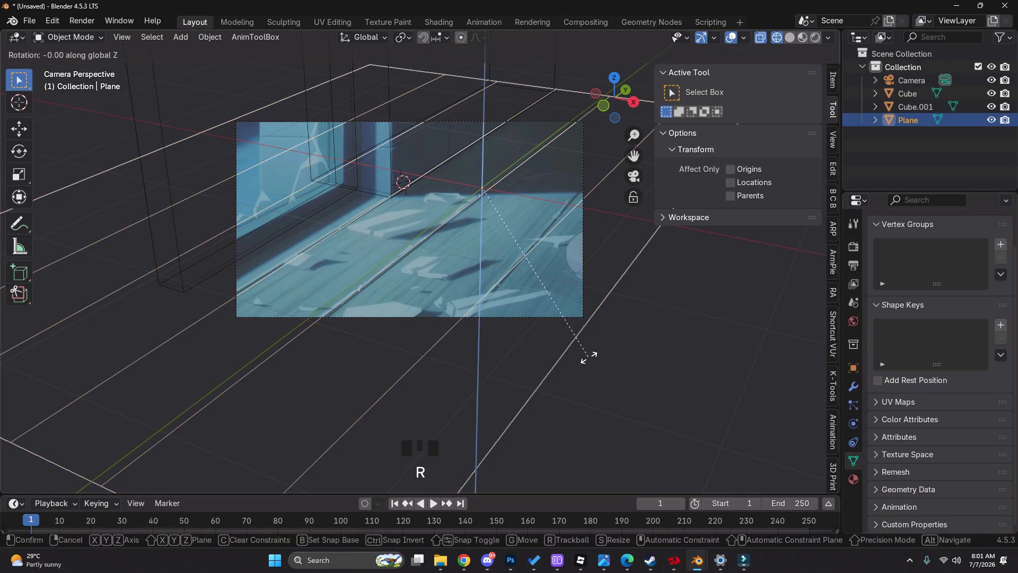
right_click(593, 349)
key(r)
click(596, 335)
key(g)
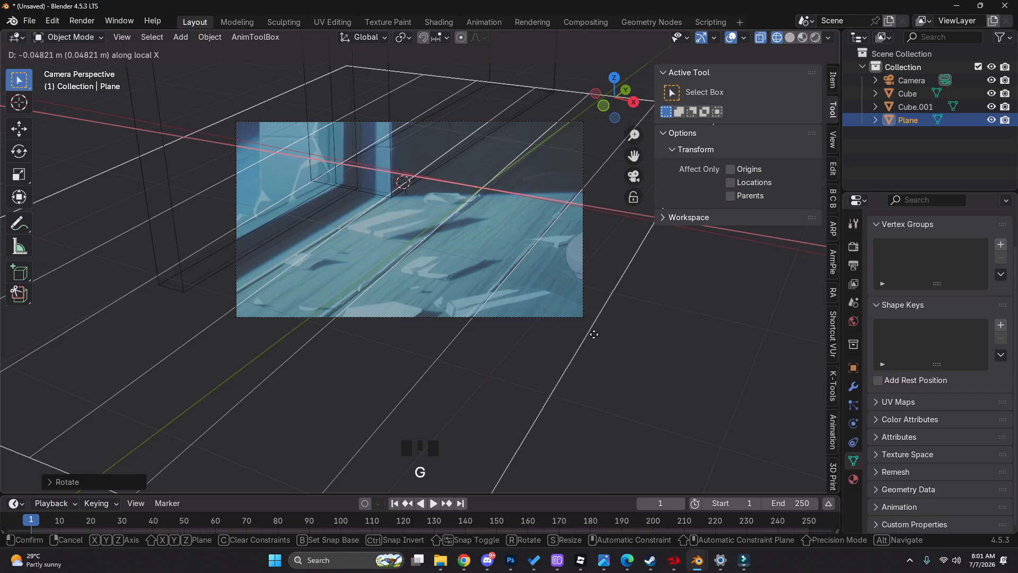
click(593, 336)
key(z)
key(z)
click(384, 285)
Fine-tune the floor plane's rotation and its position along global X, then check it in solid shading
key(g)
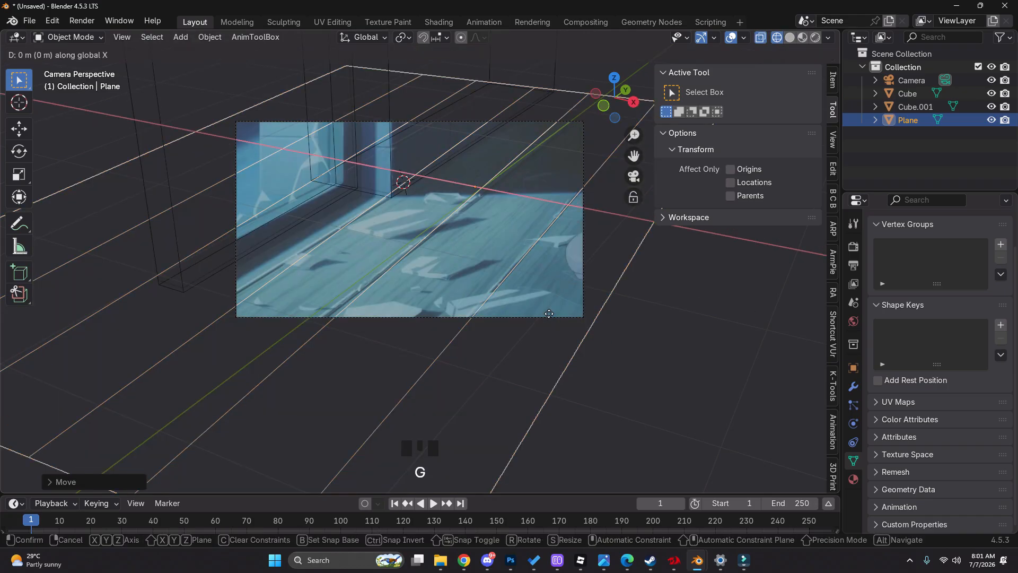
key(r)
click(573, 337)
key(g)
key(x)
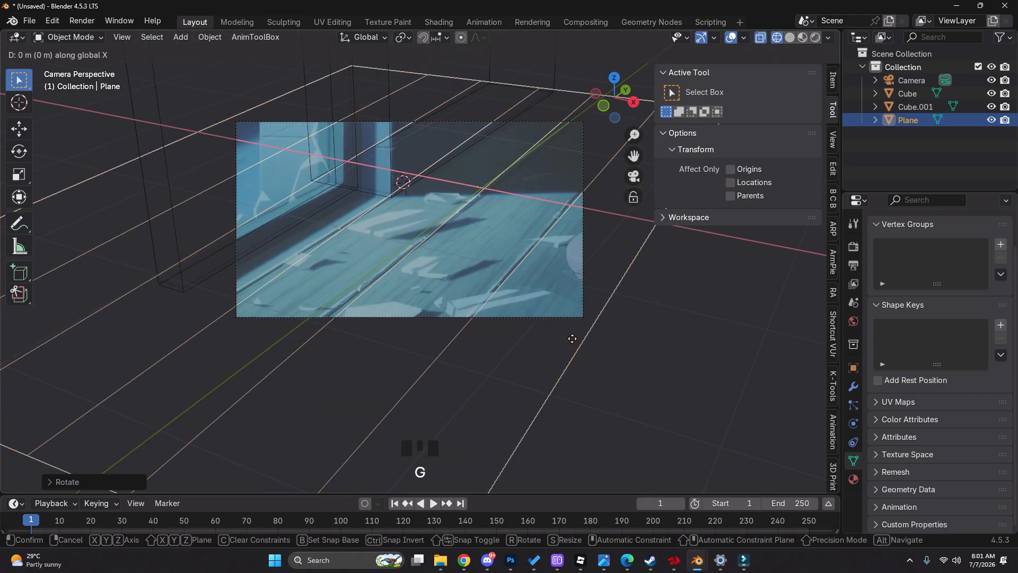
click(571, 338)
key(z)
scroll(597, 323, down, 2)
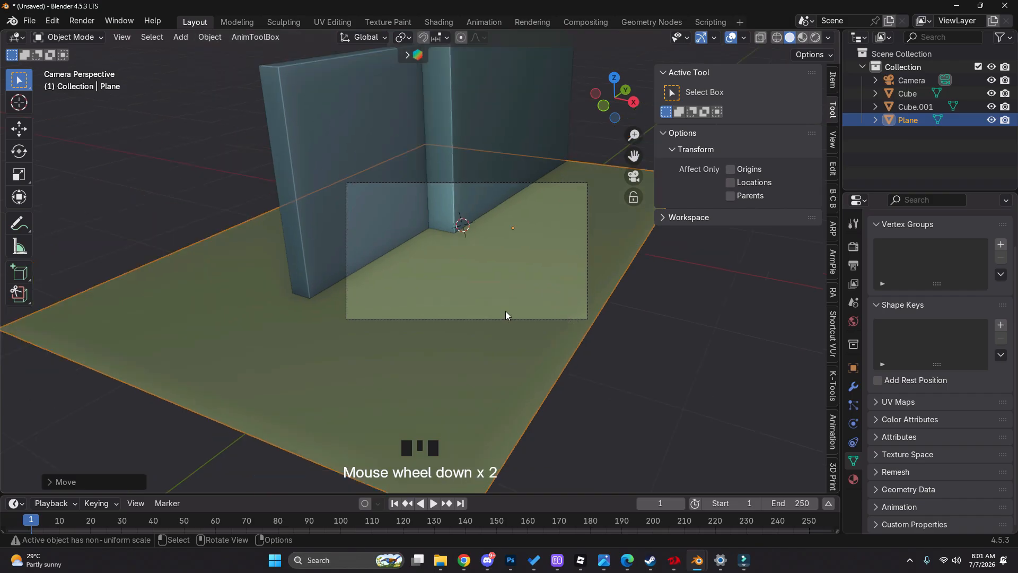
Enter Edit Mode on the floor plane and select all of its plank seam edges
key(Tab)
key(z)
shift+click(493, 249)
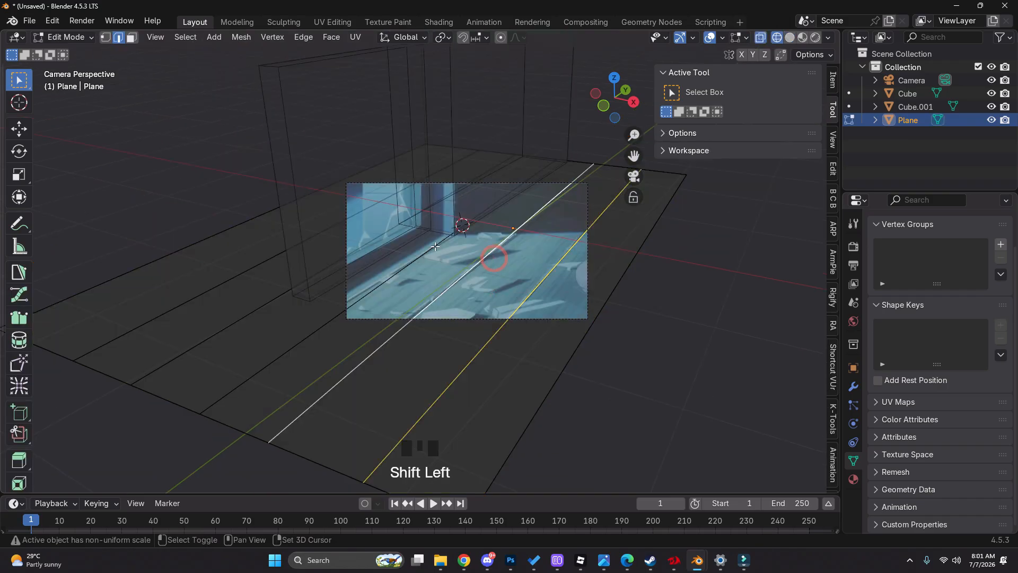
shift+click(435, 245)
shift+click(403, 221)
shift+click(371, 207)
key(z)
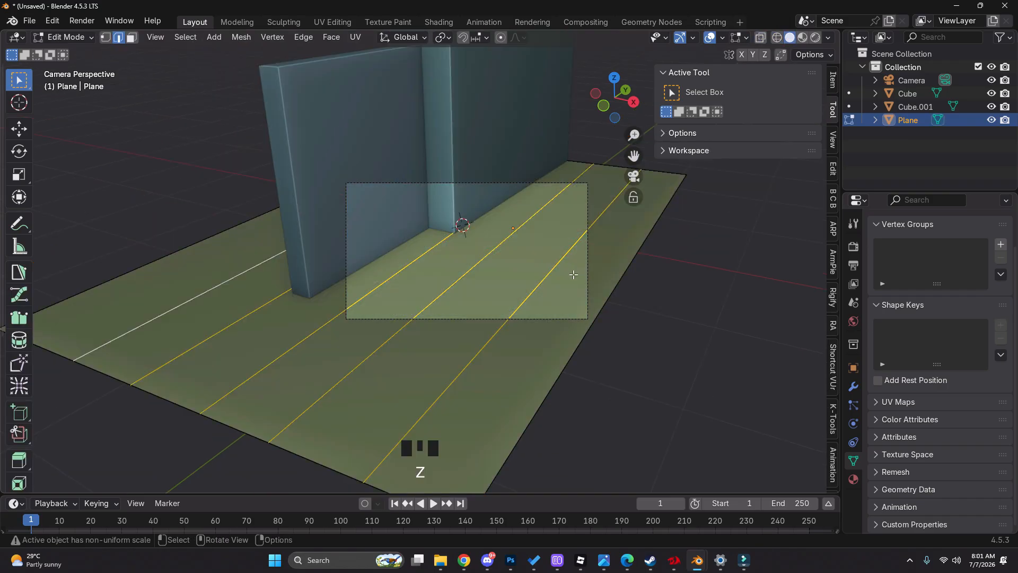
Try a narrow bevel on the selected plank seam edges and undo it
scroll(575, 274, up, 2)
key(ctrl+b)
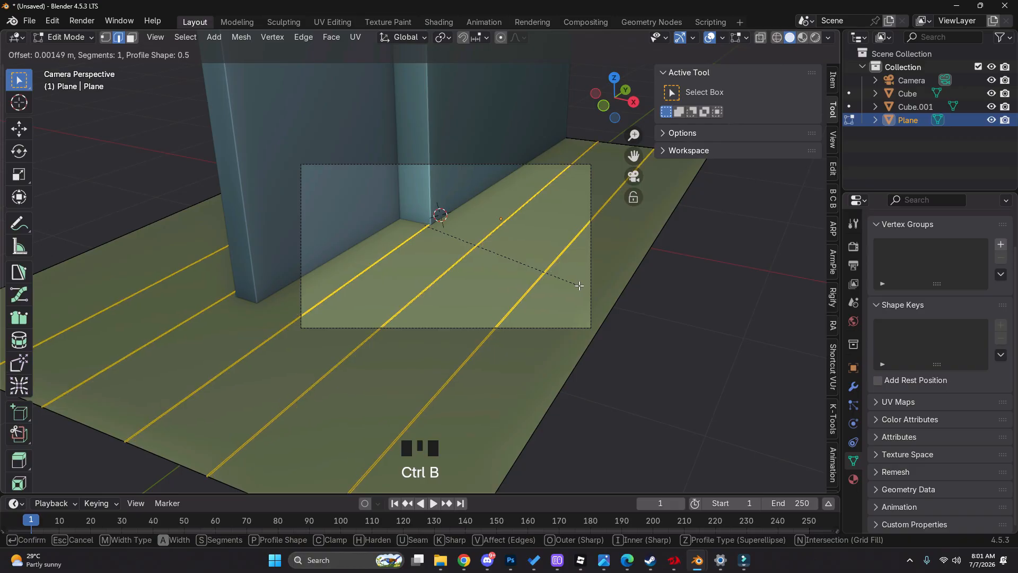
click(579, 286)
scroll(541, 297, up, 7)
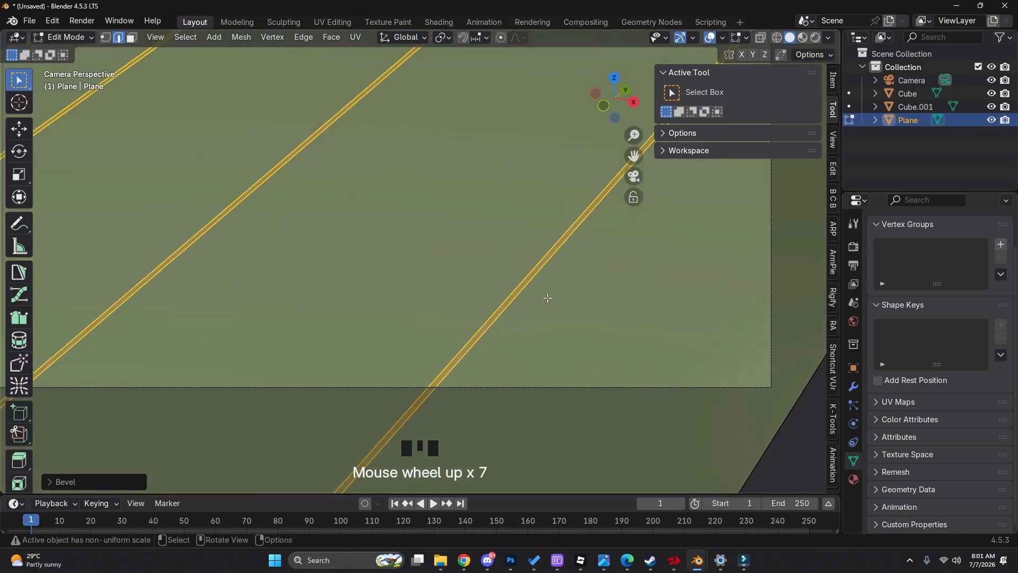
key(ctrl+z)
Bevel the selected seam edges into narrow strips matching the width of the dark plank gaps in the reference
key(z)
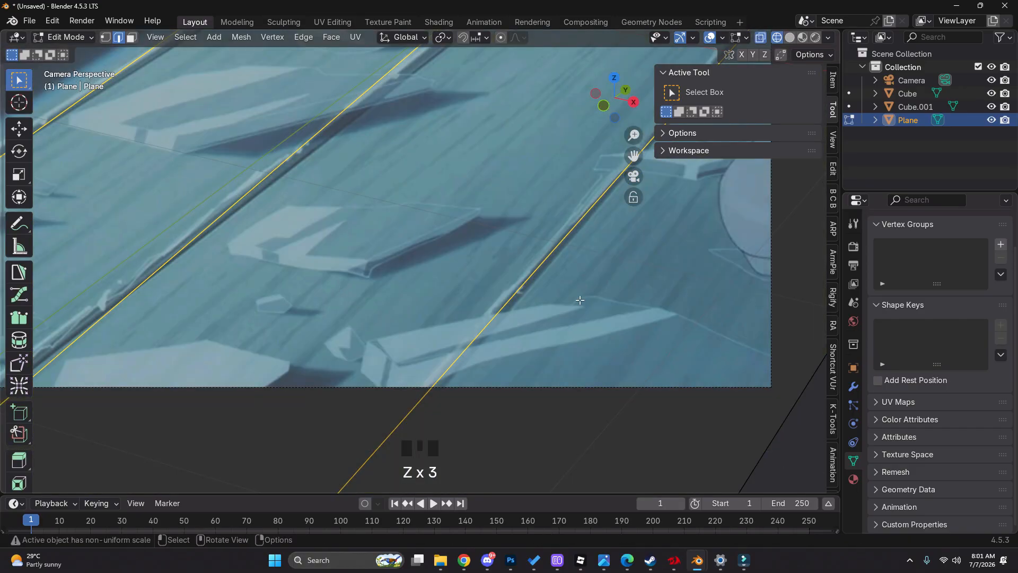
key(ctrl+b)
click(589, 305)
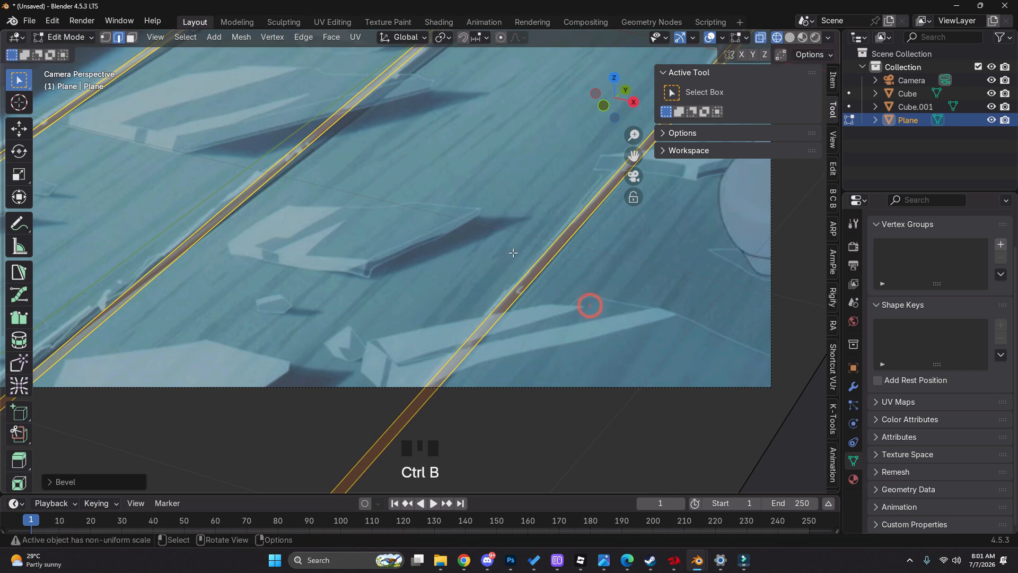
scroll(570, 267, down, 6)
key(z)
scroll(544, 242, up, 2)
scroll(544, 243, down, 1)
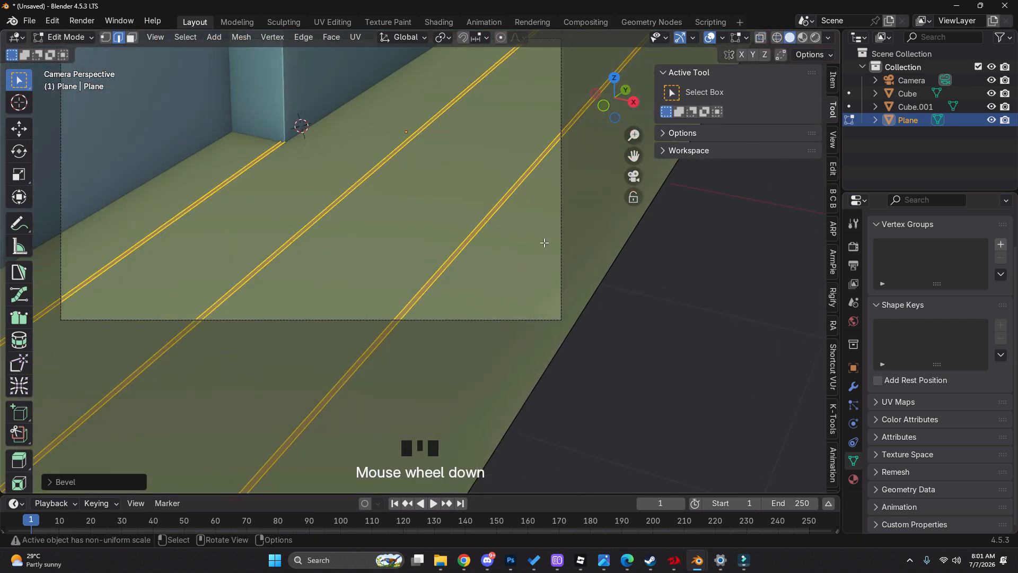
Extrude the beveled seam strips and move them slightly down along Z to sink grooves between planks, then leave Edit Mode
shift+middle_drag(544, 242, 540, 238)
key(e)
right_click(541, 237)
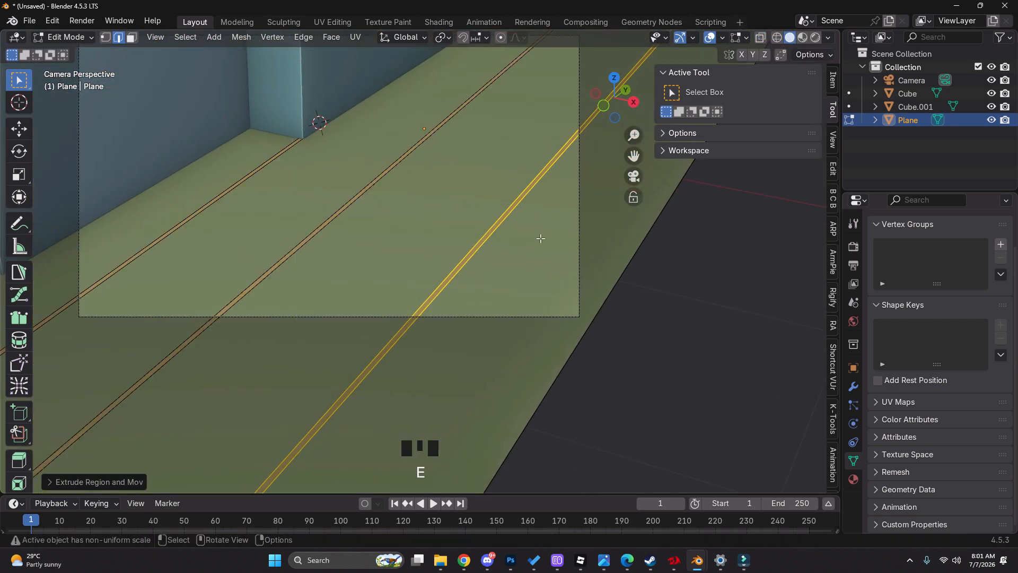
key(g)
key(z)
click(542, 244)
key(Tab)
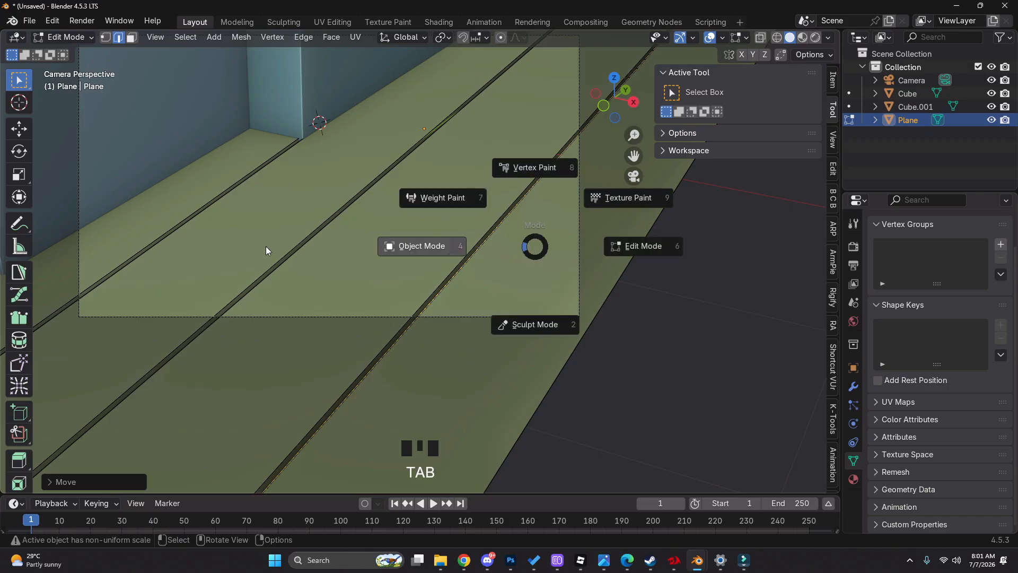
Compare the grooves with the reference, scribbling a temporary annotation on the outer plank gap and erasing it
key(z)
scroll(326, 185, up, 3)
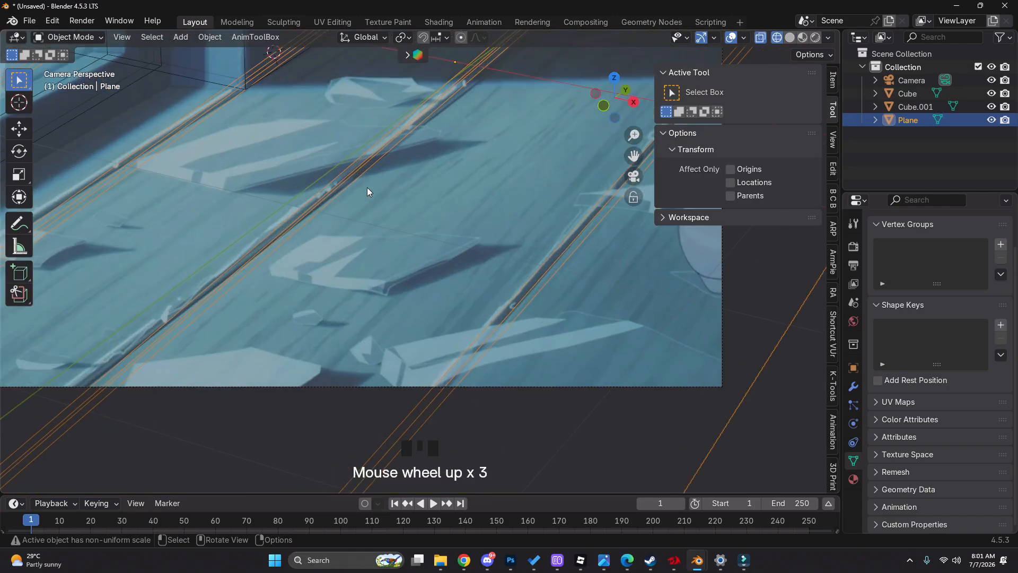
scroll(409, 221, down, 3)
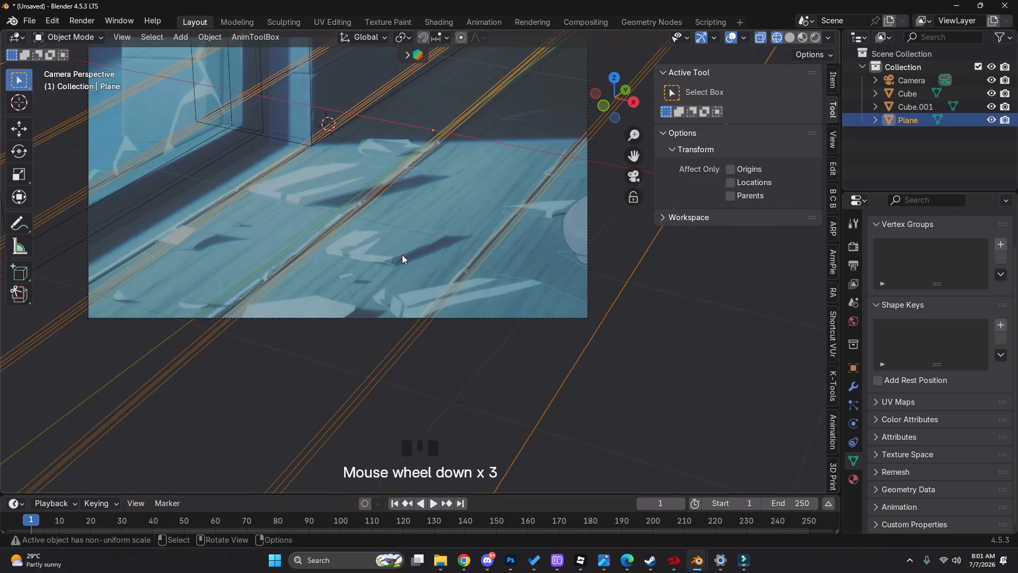
scroll(402, 259, up, 8)
drag(439, 221, 420, 243)
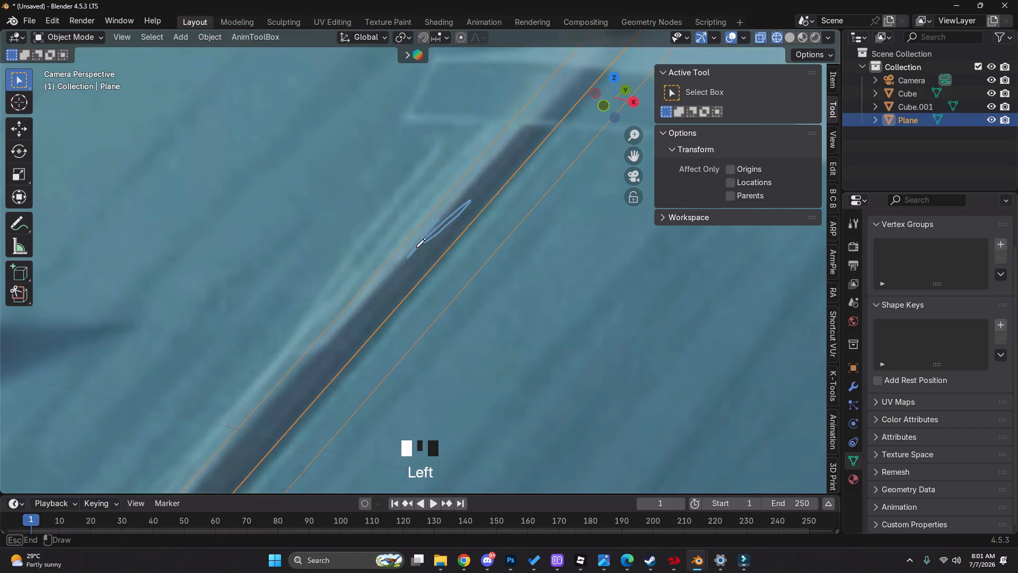
right_drag(421, 242, 477, 204)
scroll(430, 235, down, 6)
key(z)
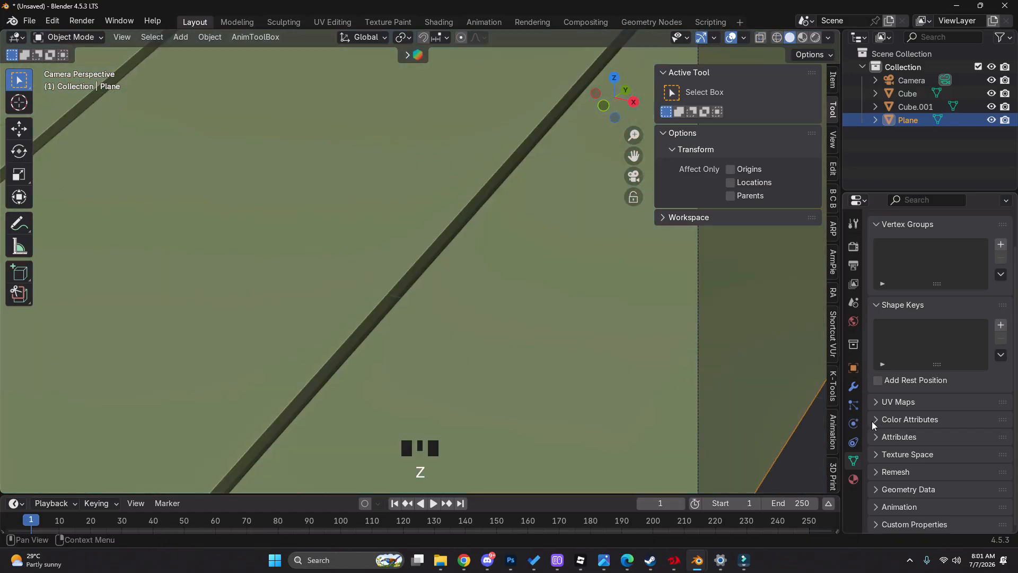
Add a Bevel modifier to the floor plane and apply the plane's scale
click(849, 379)
click(943, 245)
text(bev)
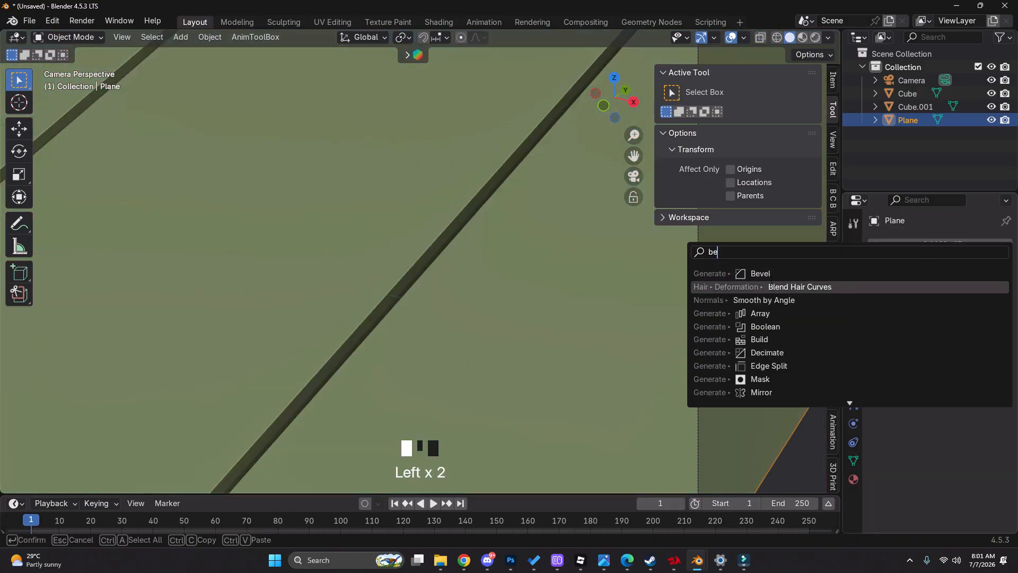
click(788, 270)
scroll(532, 276, down, 2)
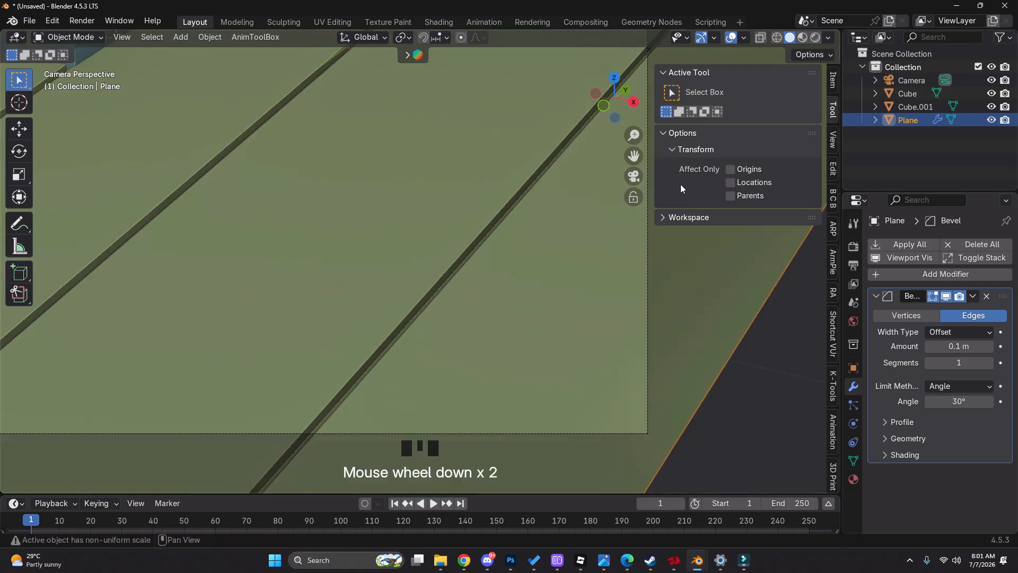
key(ctrl+a)
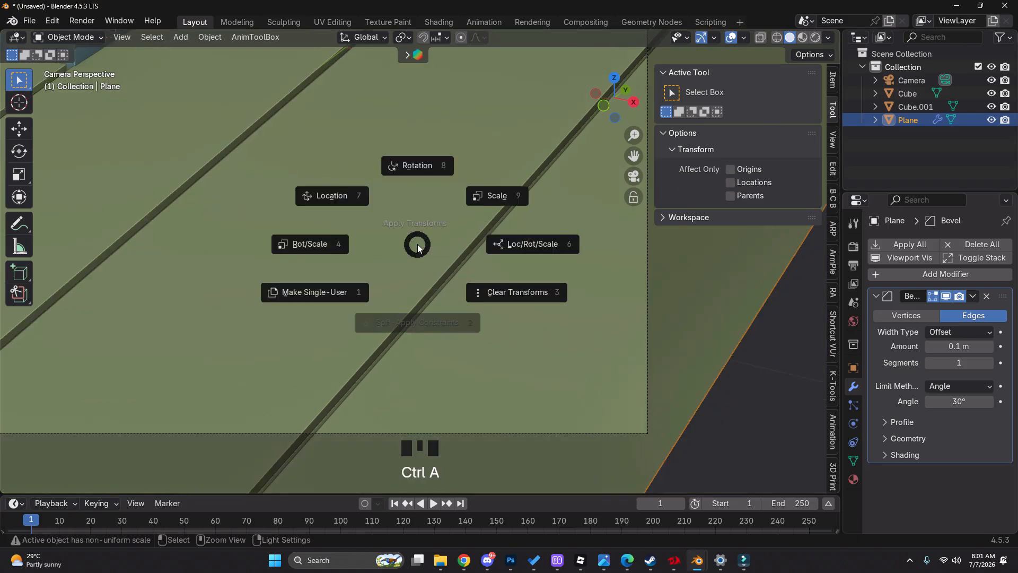
click(479, 200)
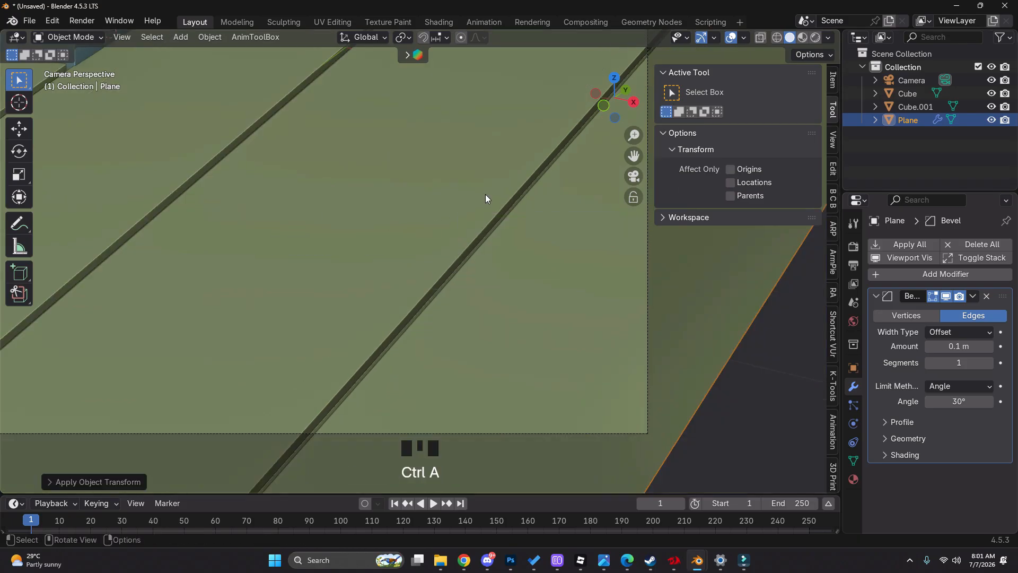
Set the floor's Bevel modifier to 3 segments and an amount of 0.017 m
click(989, 363)
click(989, 362)
shift+drag(970, 351, 952, 346)
key(z)
key(z)
Examine a floor groove up close and reduce the Bevel modifier amount to 0.003 m
middle_drag(552, 250, 532, 288)
scroll(542, 413, up, 4)
shift+middle_drag(541, 413, 541, 290)
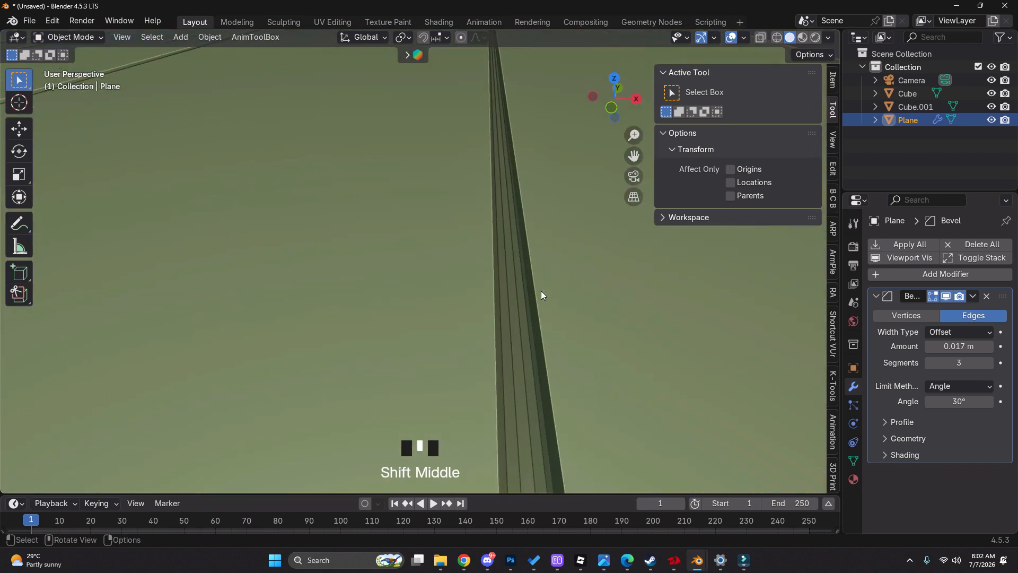
right_drag(540, 290, 536, 278)
key(ctrl+z)
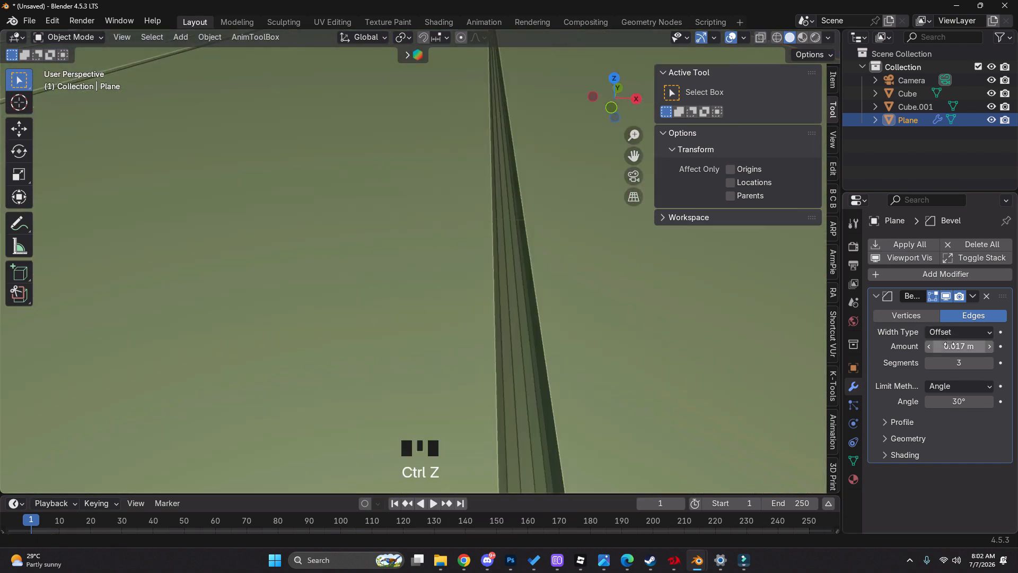
mouse_move(949, 345)
shift+mouse_down()
mouse_move(925, 346)
mouse_move(949, 346)
shift+mouse_up()
scroll(478, 247, down, 6)
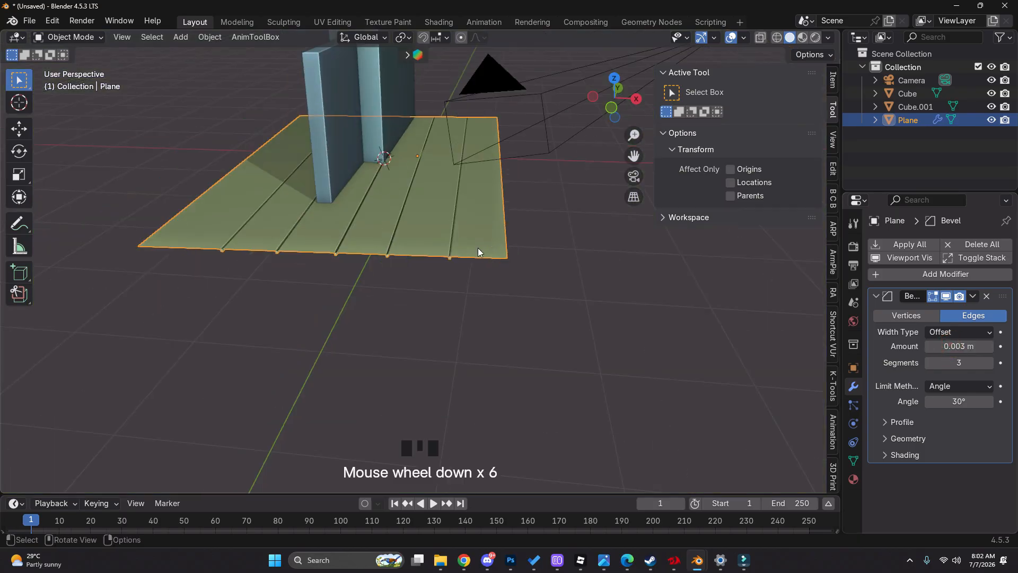
In Edit Mode, delete the faces closing the grooves along one end of the floor plane
shift+middle_drag(478, 247, 376, 359)
scroll(499, 266, up, 3)
key(Tab)
key(z)
key(3)
drag(136, 232, 234, 375)
key(x)
Delete the groove end faces along the opposite end of the floor plane, then leave Edit Mode
shift+middle_drag(630, 276, 465, 312)
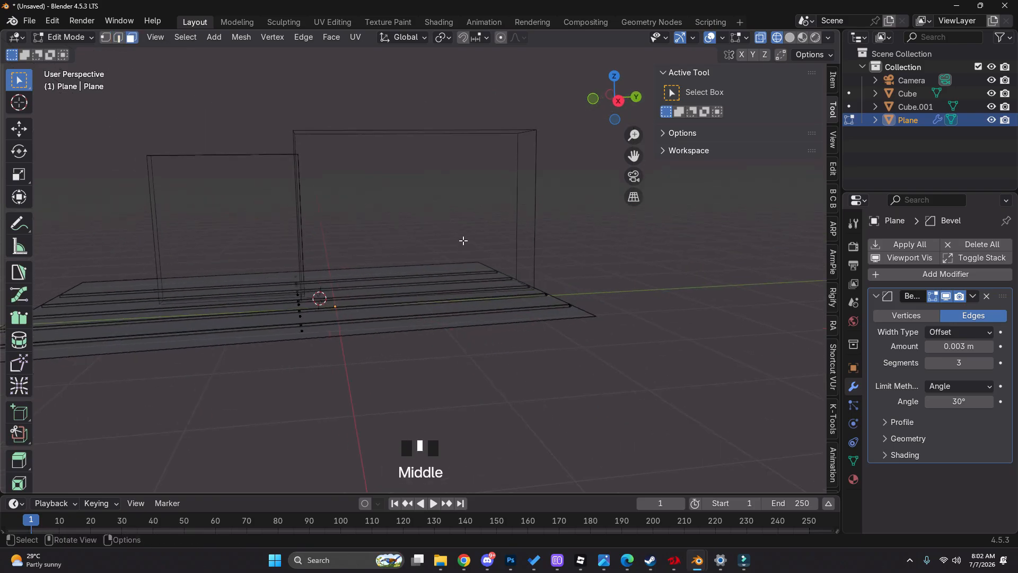
drag(465, 233, 604, 427)
key(x)
click(603, 426)
key(z)
key(Tab)
scroll(431, 336, down, 3)
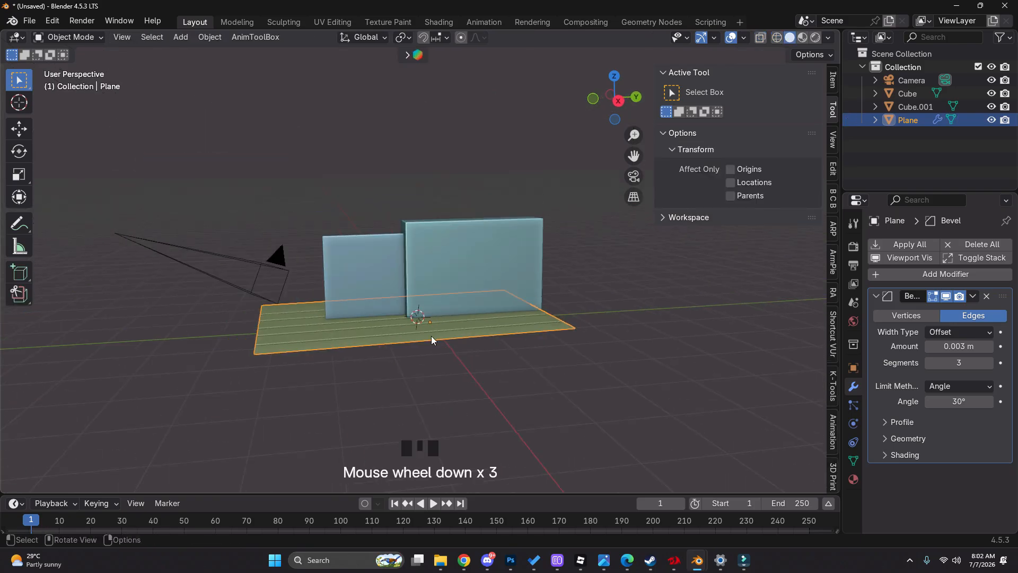
Return to the camera view, select the taller wall block and enter Edit Mode on it
scroll(359, 351, up, 3)
key(g)
click(634, 178)
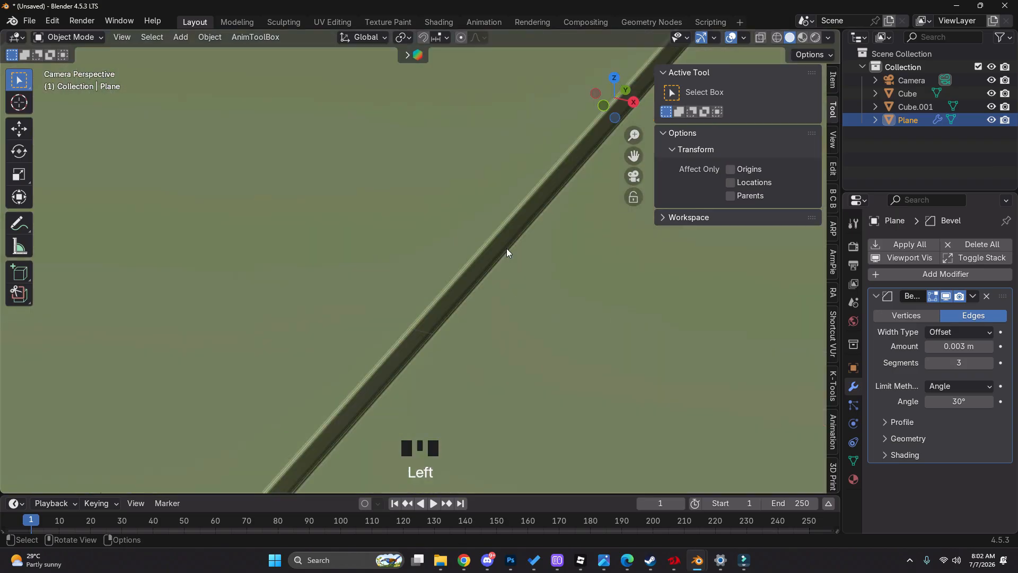
scroll(507, 249, down, 5)
shift+middle_drag(510, 249, 329, 320)
key(z)
click(329, 340)
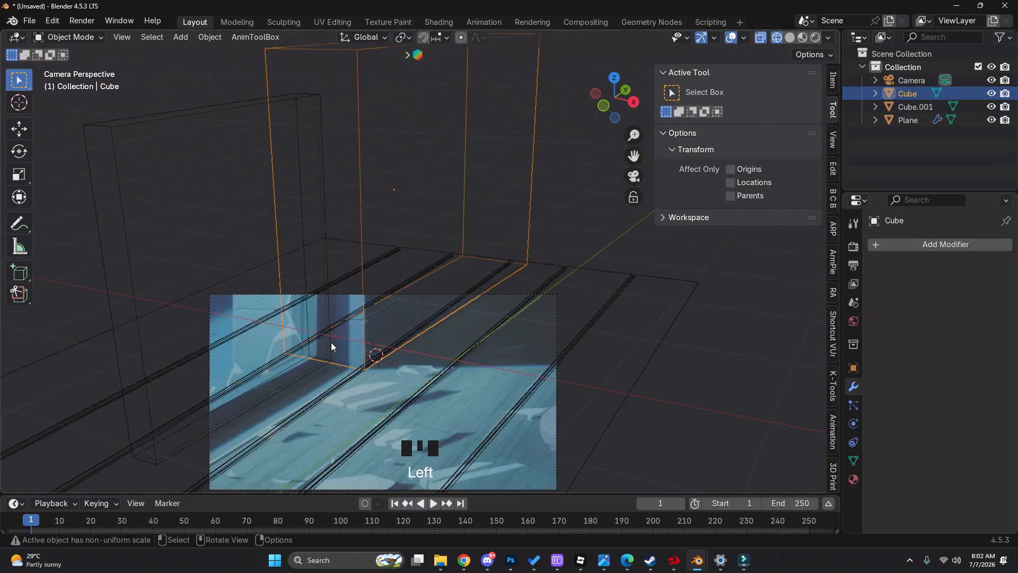
key(z)
key(Tab)
key(ctrl+r)
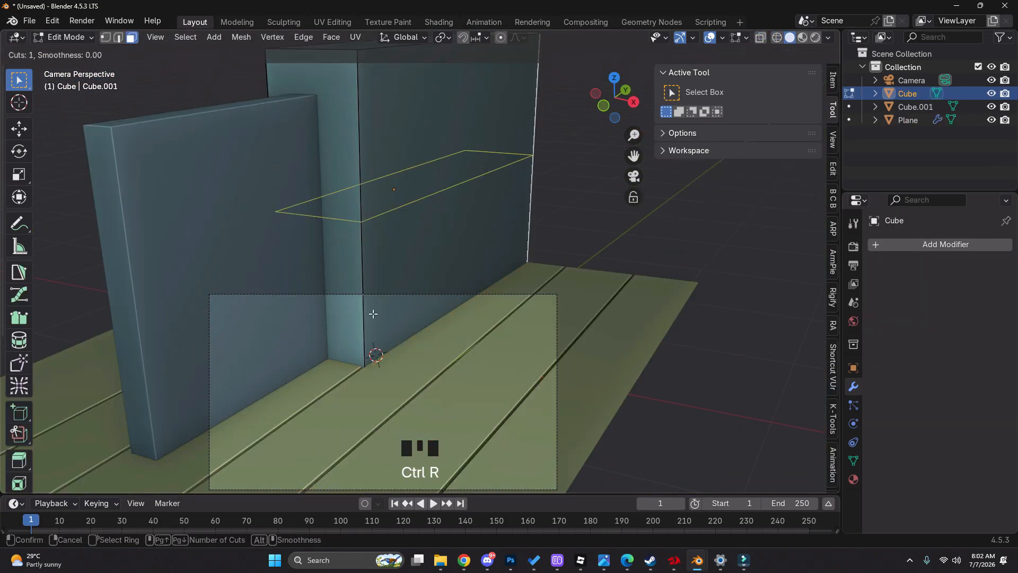
text(5)
right_click(373, 314)
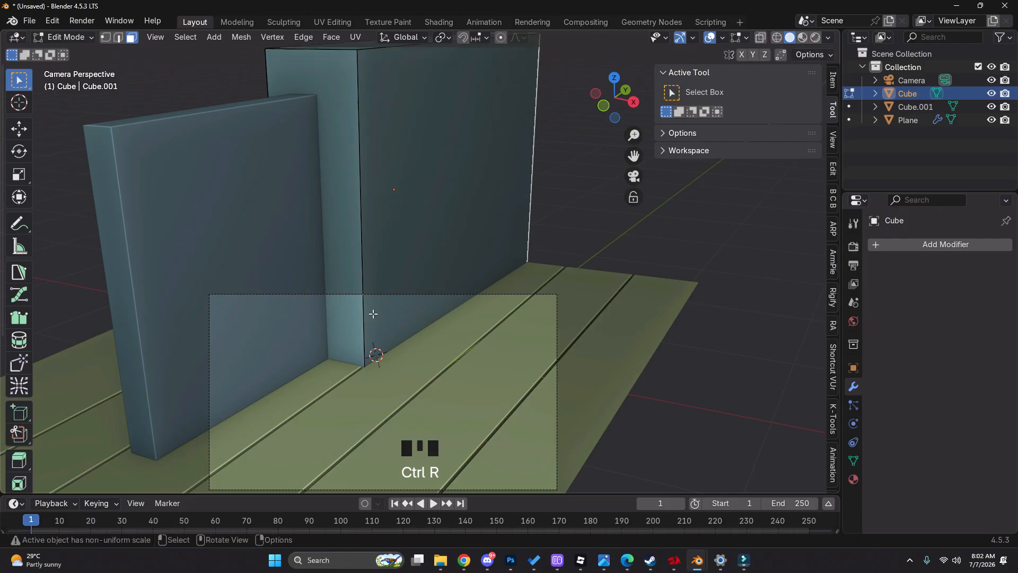
key(ctrl+r)
right_click(373, 313)
Add six horizontal loop cuts around the taller wall block and slide them slightly upward to match the reference
key(z)
key(ctrl+r)
scroll(371, 329, up, 5)
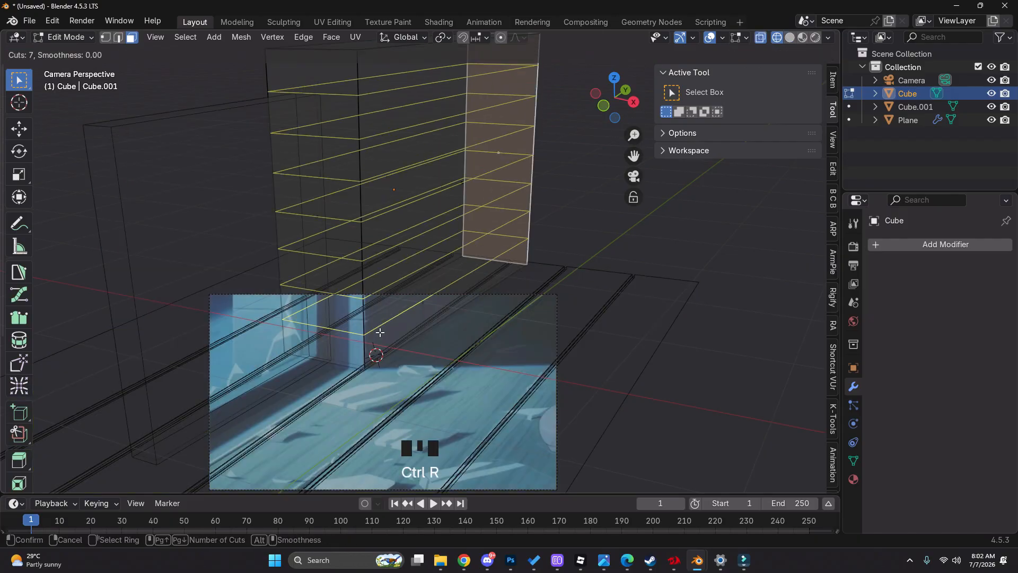
click(380, 332)
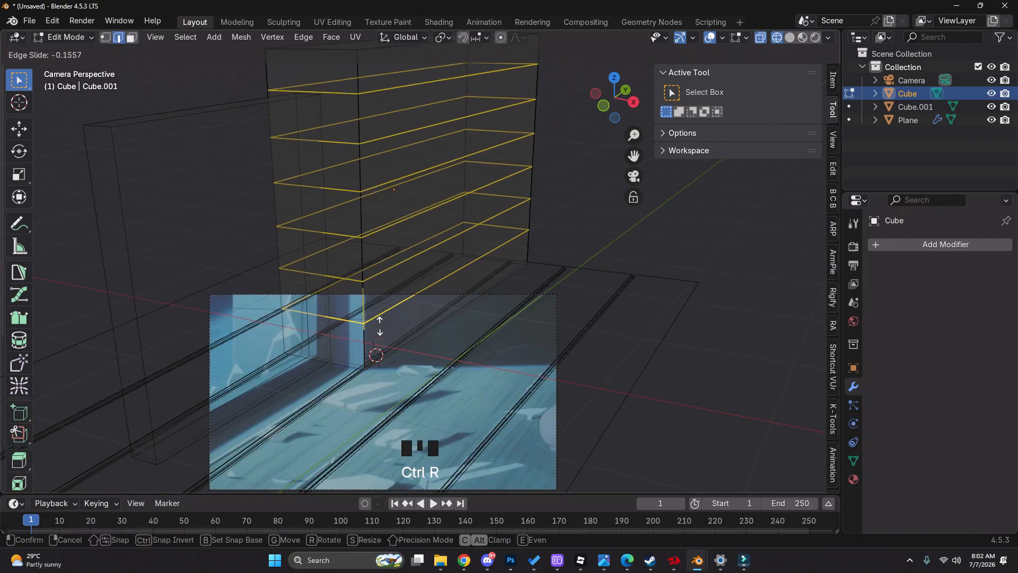
click(379, 324)
key(z)
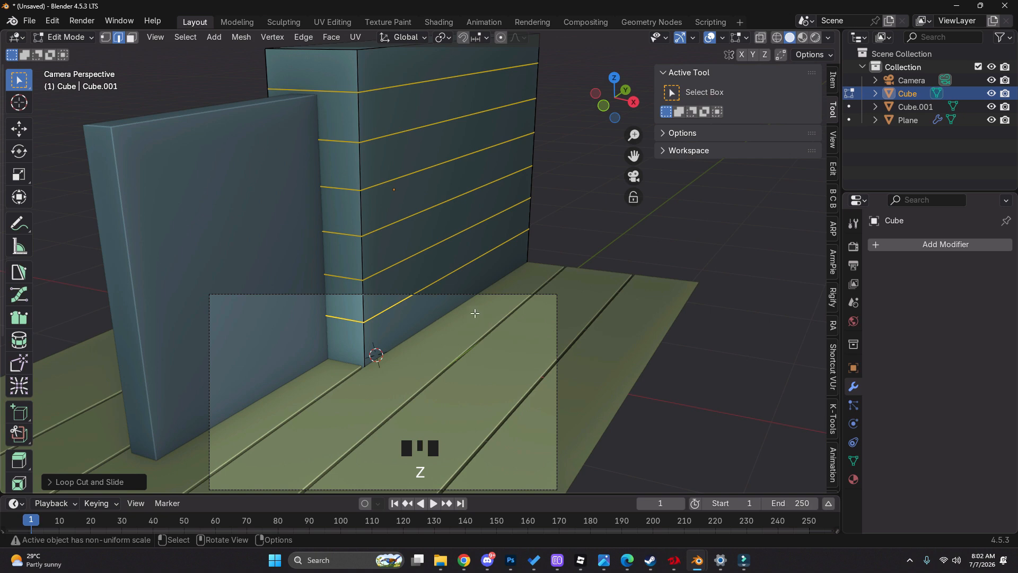
Add four vertical loop cuts along the taller wall block, slide them toward its far end, and leave Edit Mode
key(z)
key(ctrl+r)
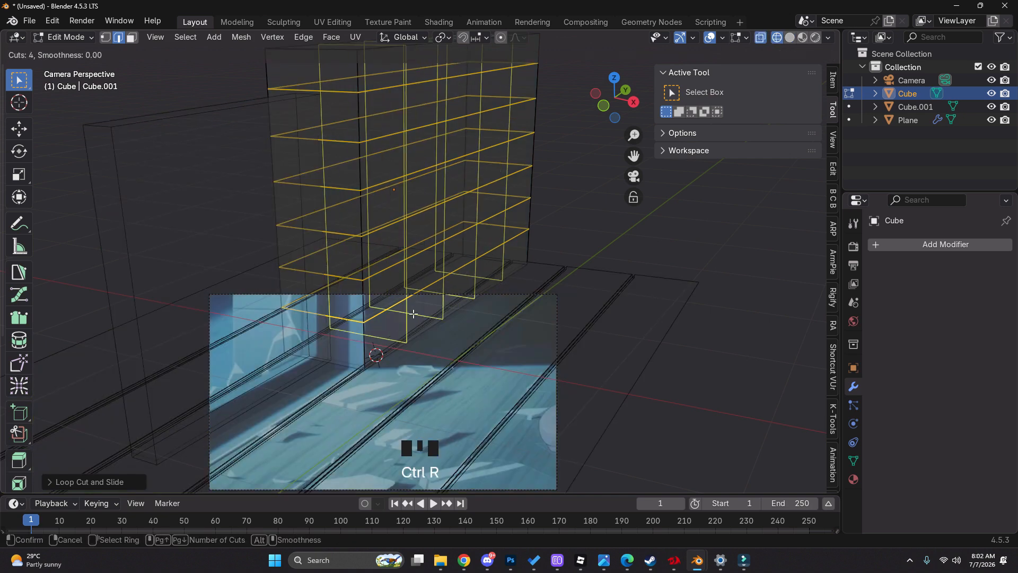
click(413, 313)
click(435, 318)
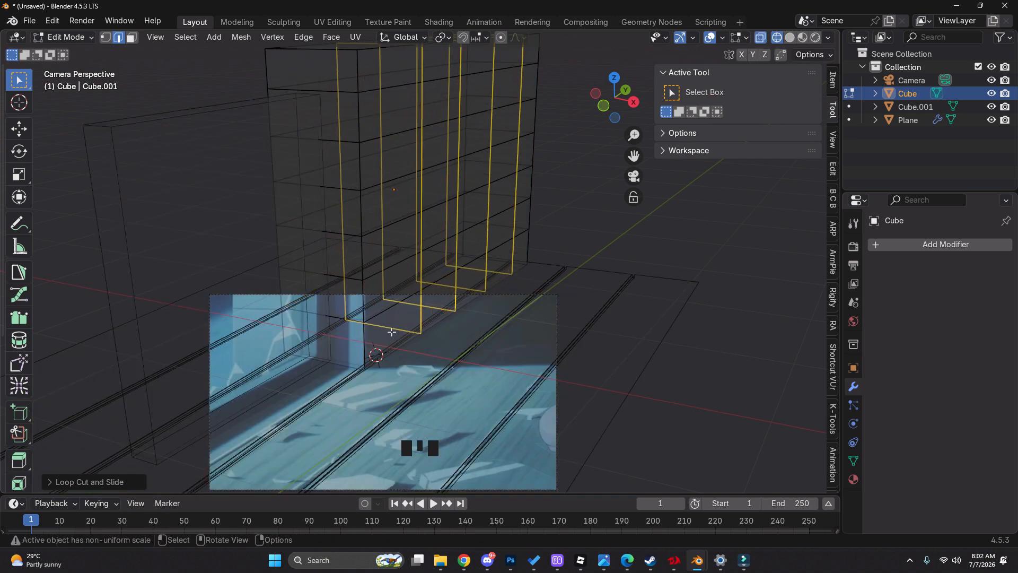
key(z)
scroll(516, 322, down, 2)
scroll(516, 322, up, 2)
scroll(516, 322, down, 2)
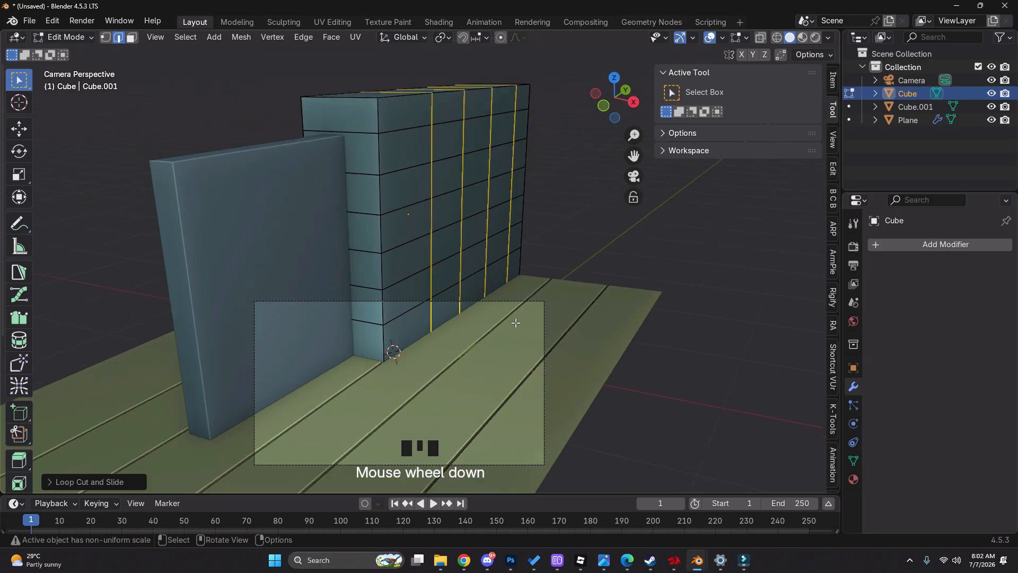
key(Tab)
click(520, 333)
key(z)
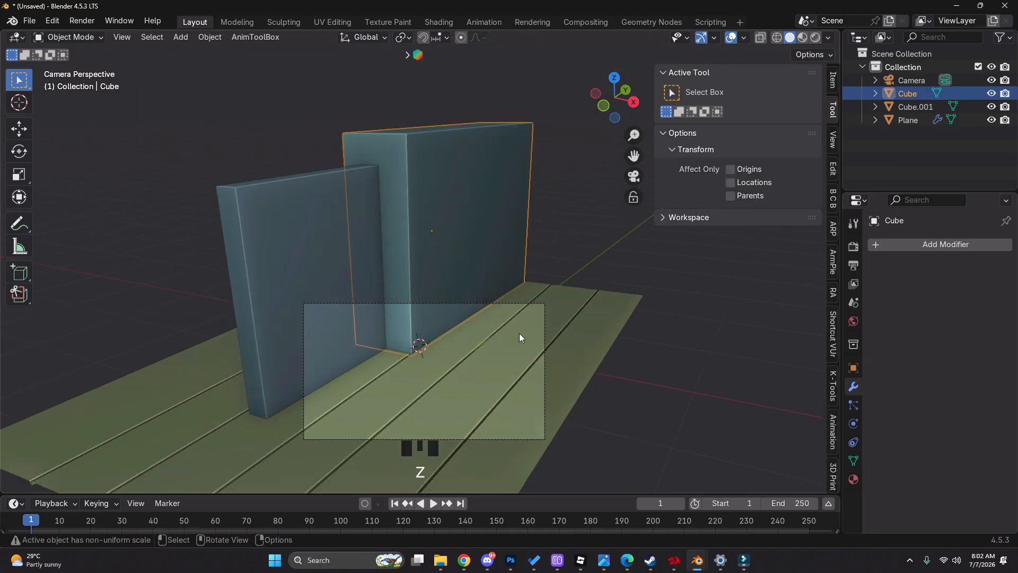
key(z)
Enter Edit Mode on the taller wall block and select all six of its horizontal edge loops
key(Tab)
key(z)
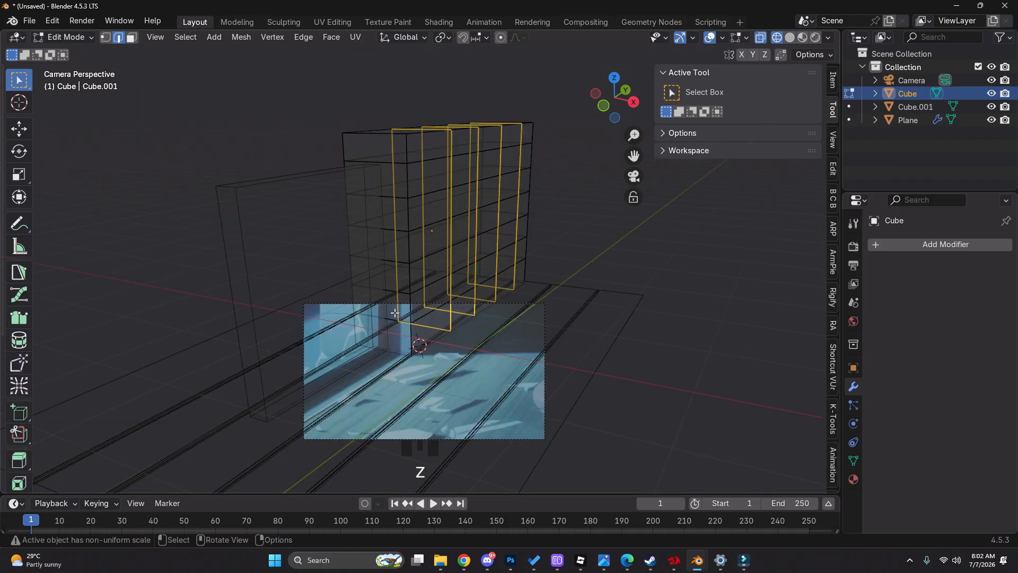
key(z)
alt+shift+click(431, 284)
alt+shift+click(431, 283)
alt+shift+click(423, 249)
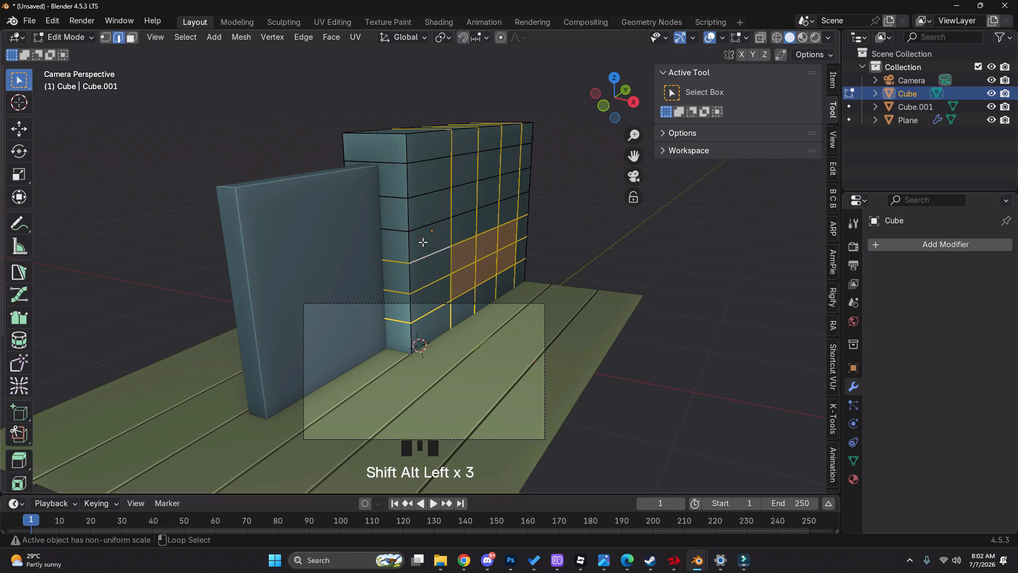
click(422, 242)
alt+click(433, 254)
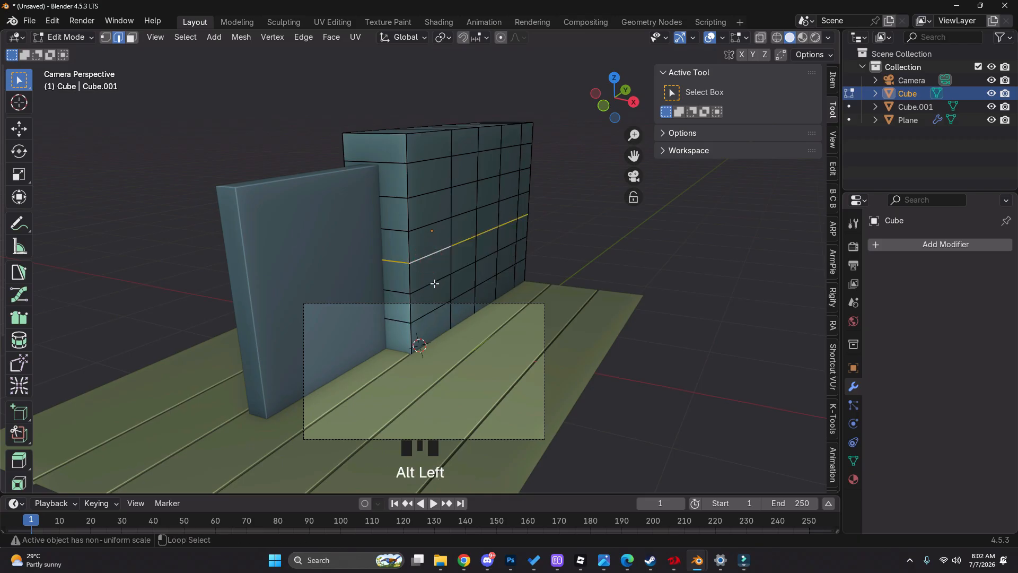
alt+shift+click(433, 281)
alt+shift+click(435, 306)
alt+shift+click(429, 169)
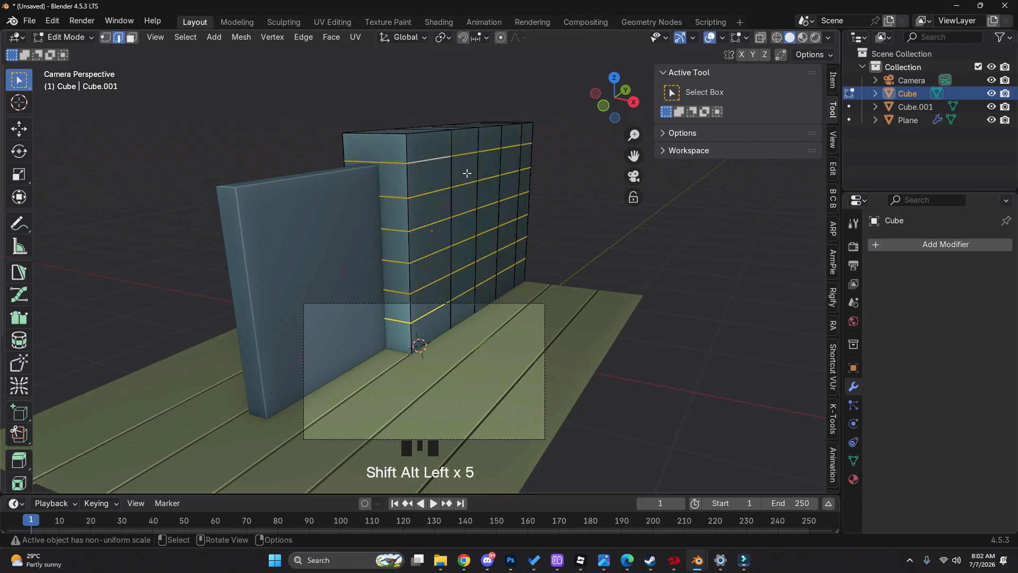
scroll(467, 172, up, 3)
key(ctrl+b)
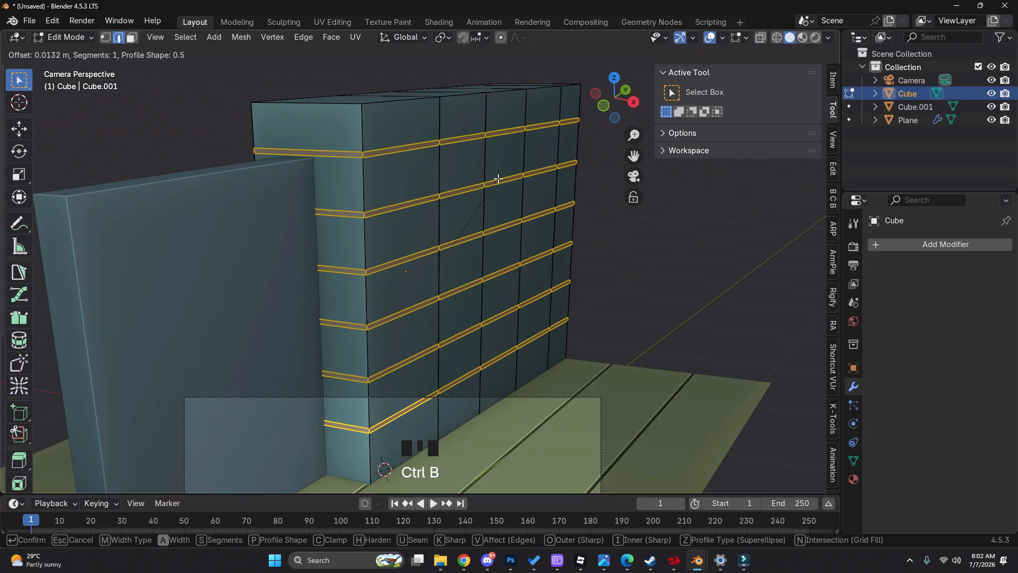
click(498, 179)
Leave Edit Mode and apply the scale of the taller wall block
key(Tab)
click(834, 80)
key(ctrl+a)
click(604, 282)
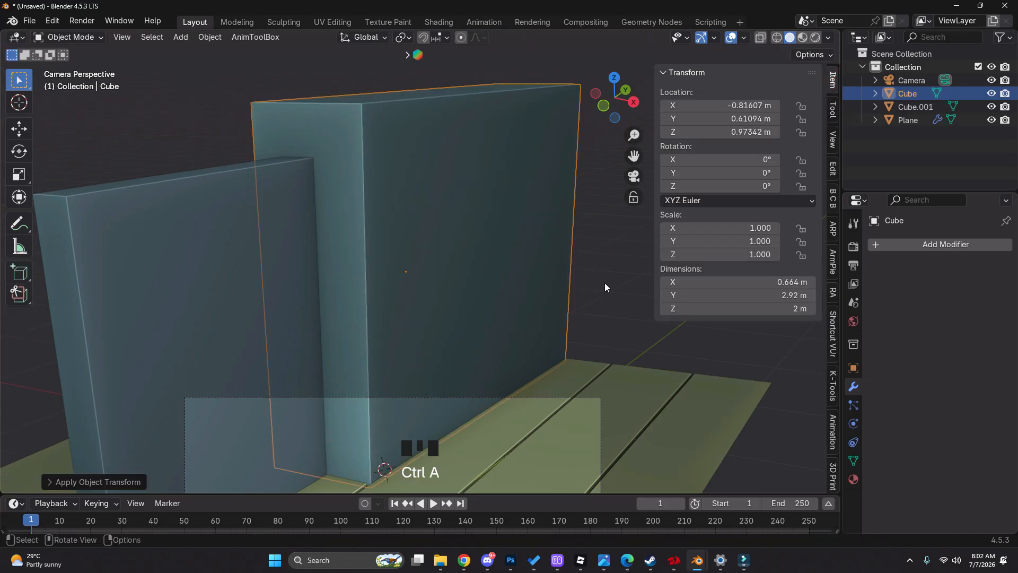
Bevel the six selected horizontal edge loops in Edit Mode with an offset of about 0.01 m and one segment
key(Tab)
scroll(461, 323, up, 2)
key(ctrl+b)
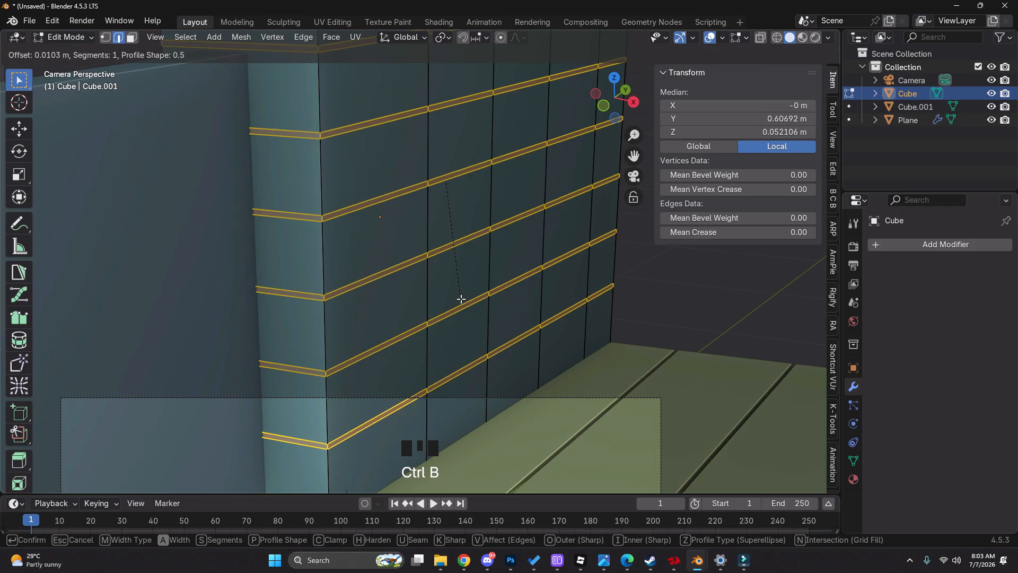
click(458, 299)
key(z)
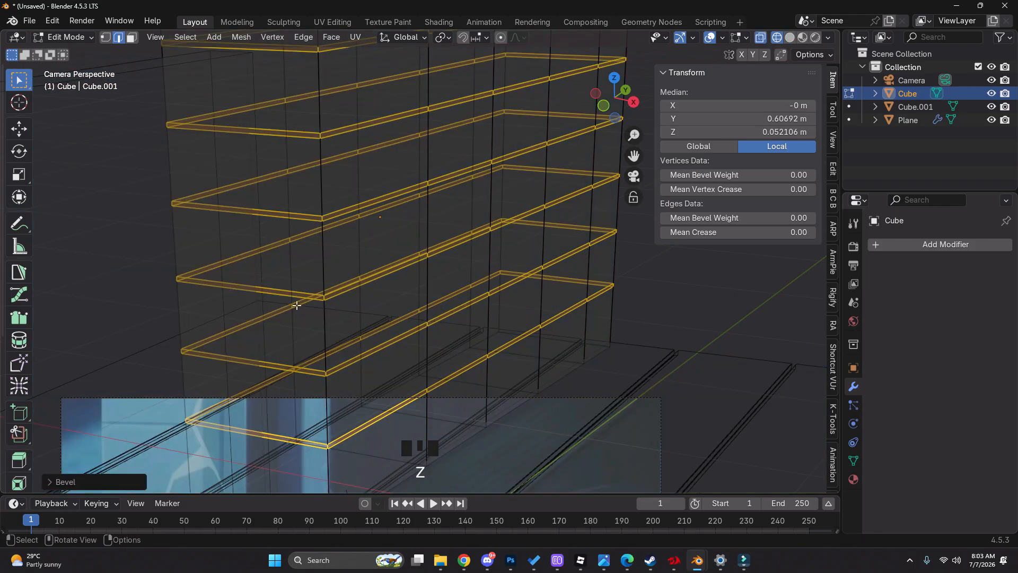
key(z)
Select only the four vertical edge loops along the taller wall block and bevel them with an offset of about 0.024 m
alt+shift+click(425, 287)
alt+shift+click(499, 270)
key(ctrl+z)
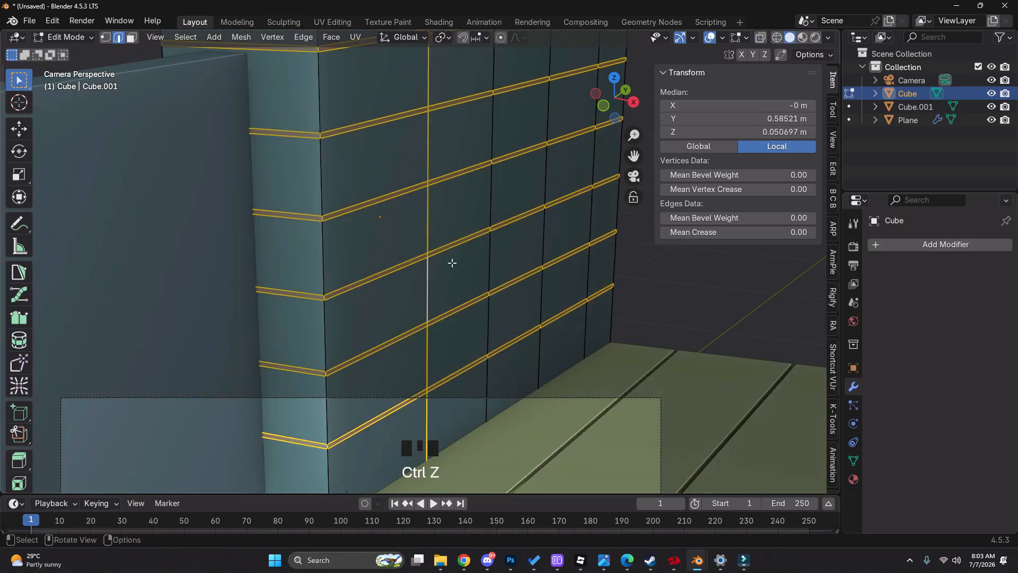
scroll(454, 234, down, 4)
shift+middle_drag(454, 234, 429, 221)
alt+shift+click(428, 219)
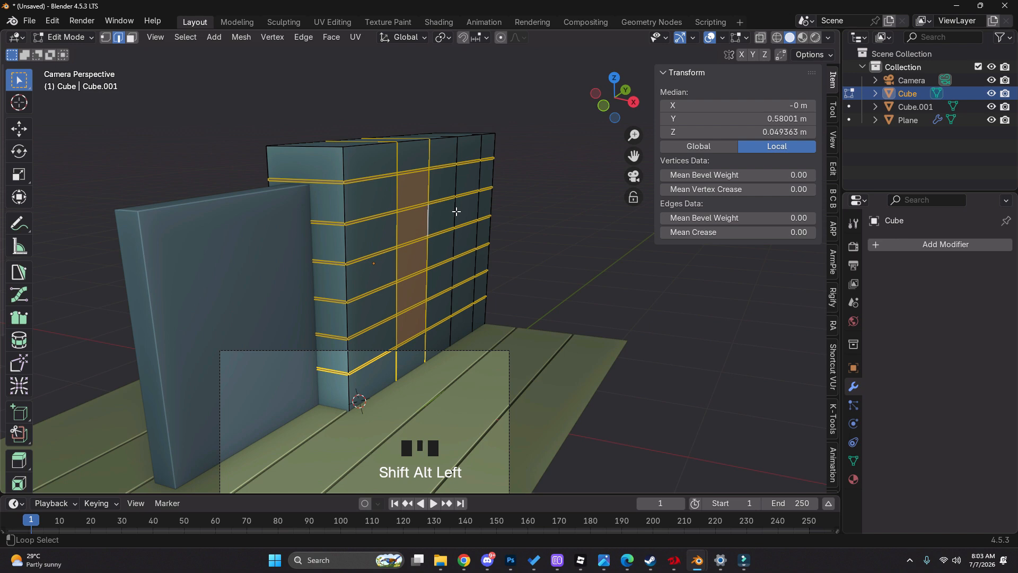
alt+click(395, 228)
alt+shift+click(429, 220)
alt+shift+click(455, 213)
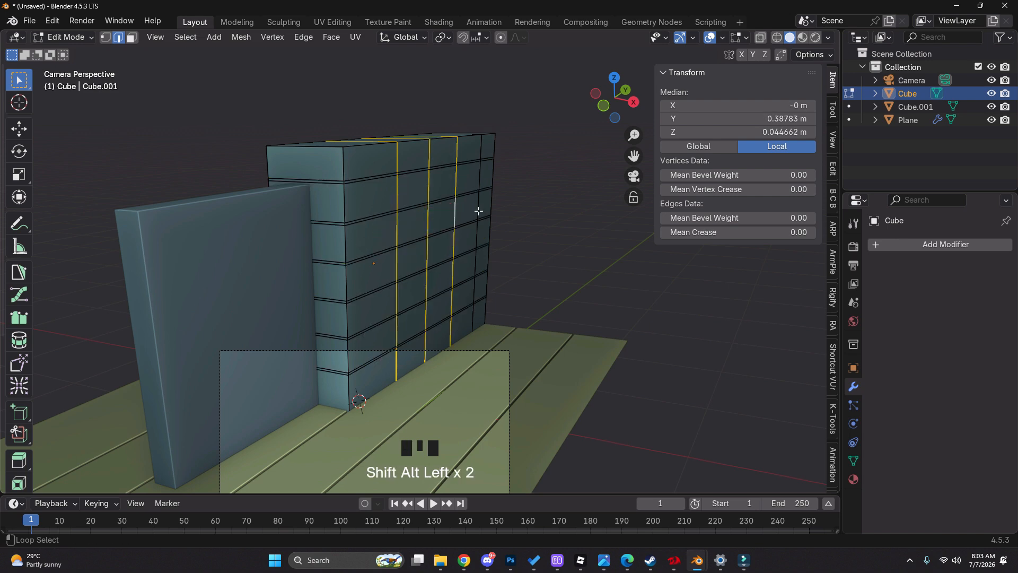
scroll(496, 202, up, 2)
key(ctrl+b)
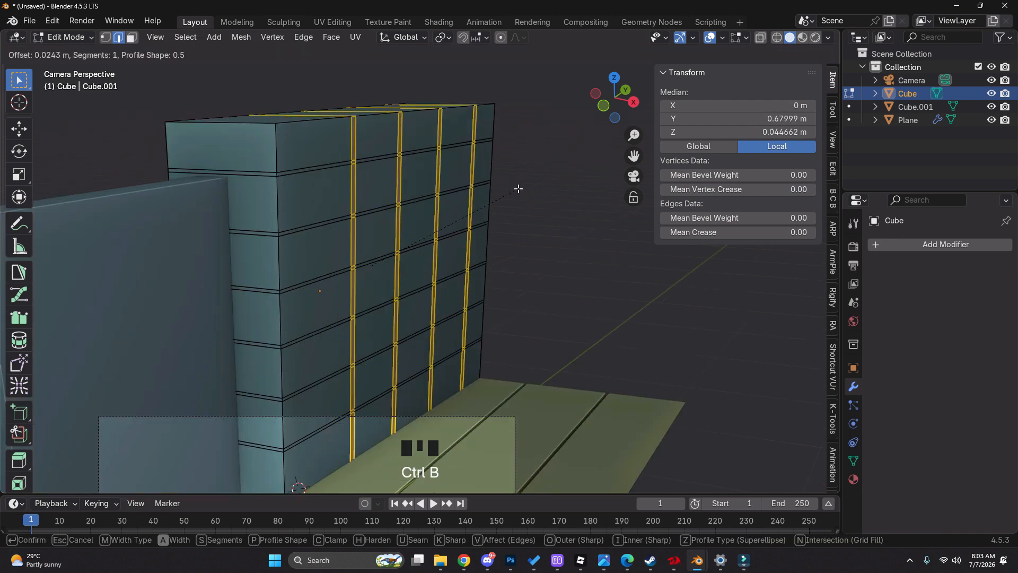
click(517, 188)
Switch to face selection and add the narrow horizontal face loops between the blocks to the selected vertical ones
key(3)
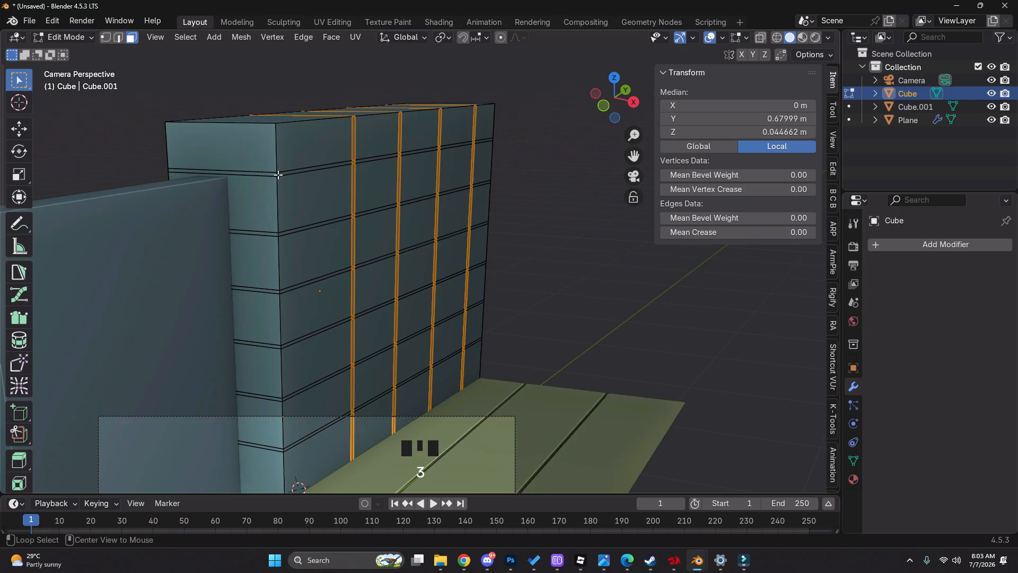
alt+shift+click(277, 174)
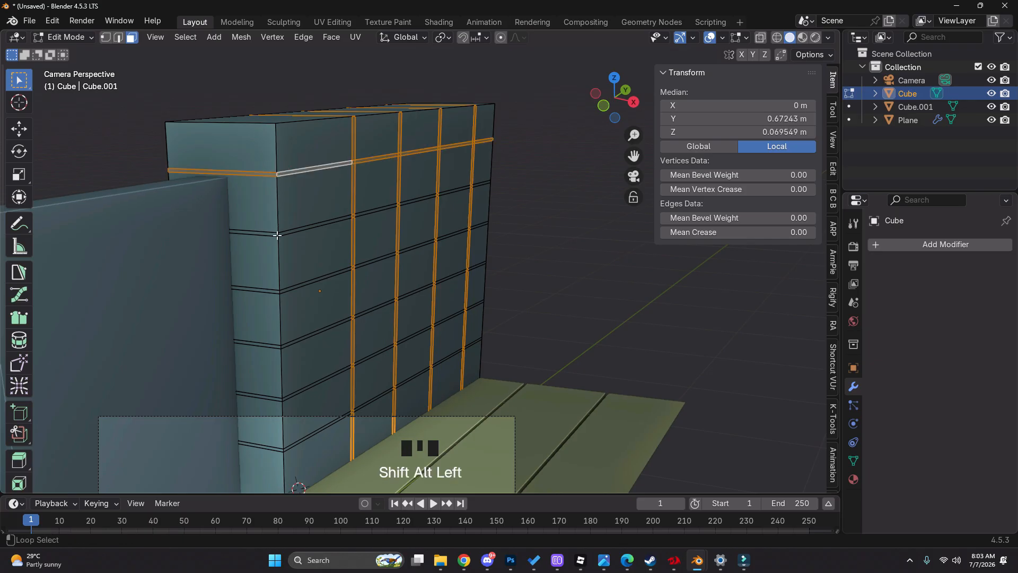
alt+shift+click(277, 235)
key(ctrl+z)
alt+shift+click(278, 234)
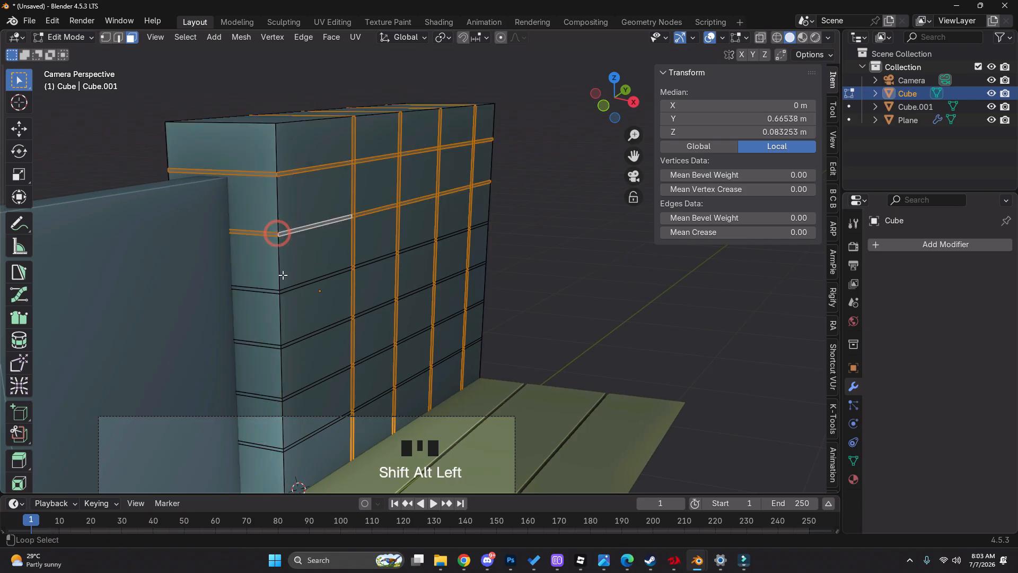
shift+middle_drag(280, 291, 334, 266)
scroll(334, 259, up, 3)
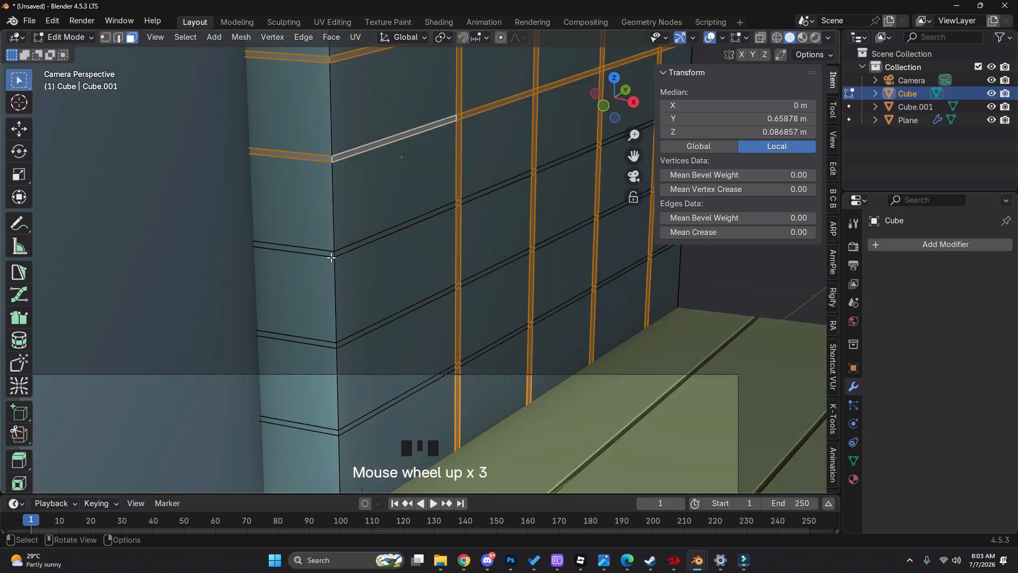
alt+shift+click(333, 253)
alt+shift+click(337, 344)
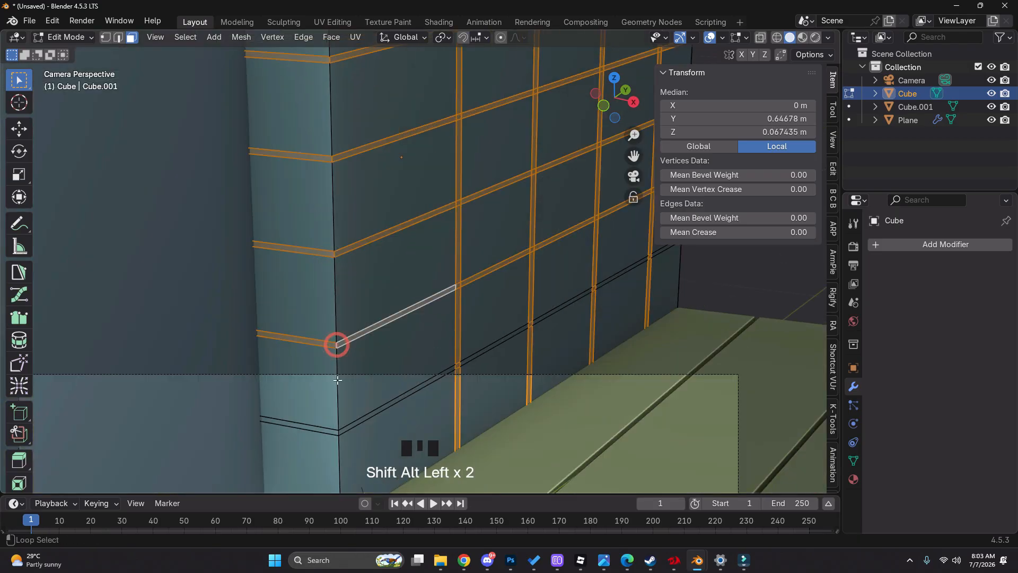
alt+shift+click(339, 434)
Extrude the selected groove faces in place, shrink them inward about 0.014 m, and leave Edit Mode
scroll(431, 356, up, 3)
key(e)
right_click(432, 357)
key(alt+s)
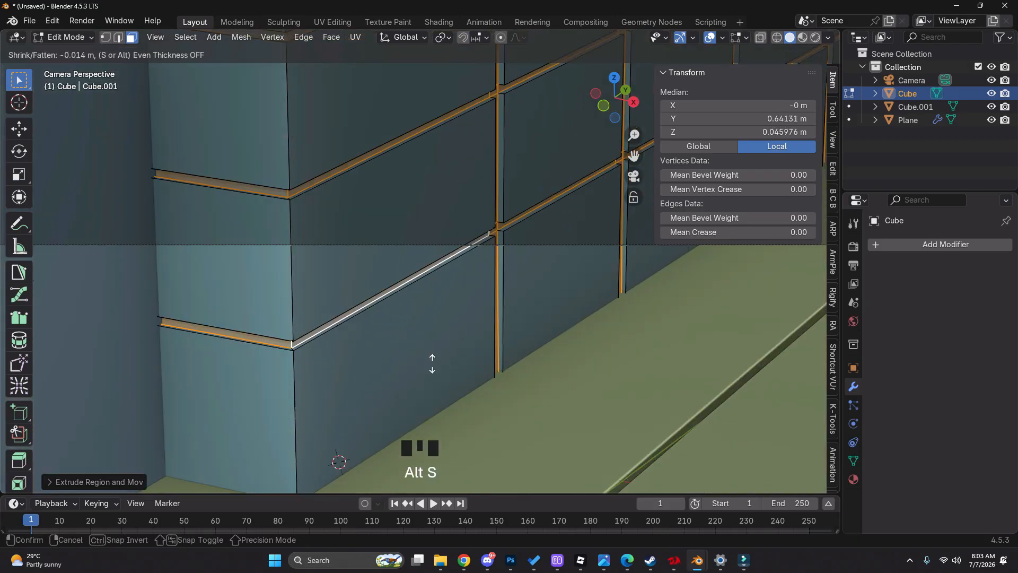
click(435, 367)
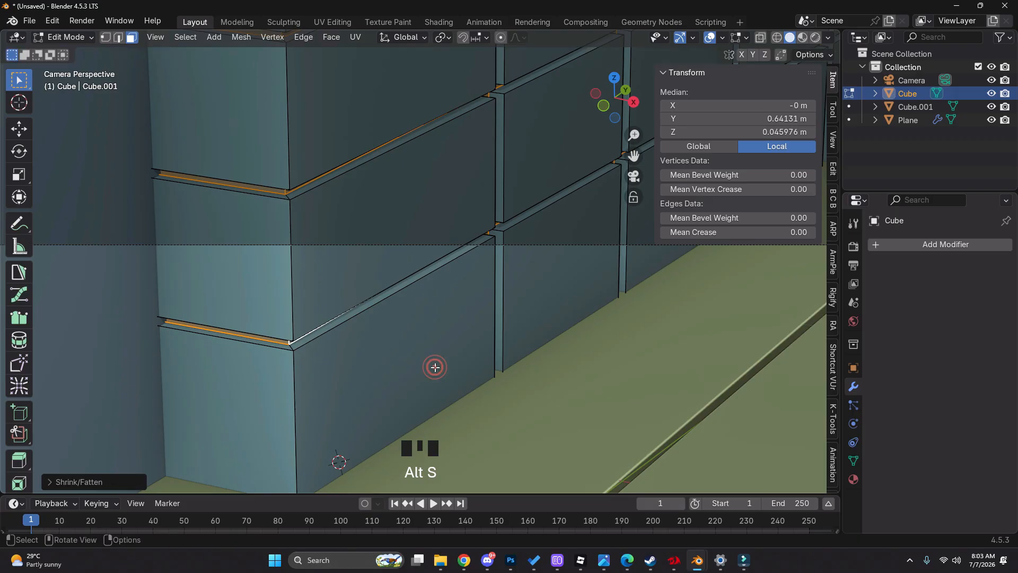
key(Tab)
scroll(350, 287, up, 8)
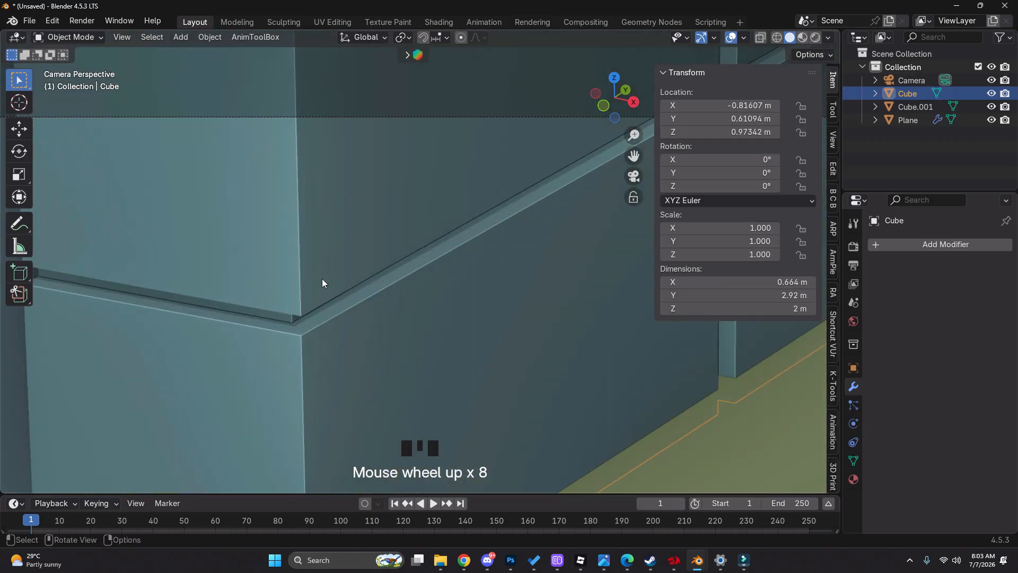
scroll(316, 313, down, 8)
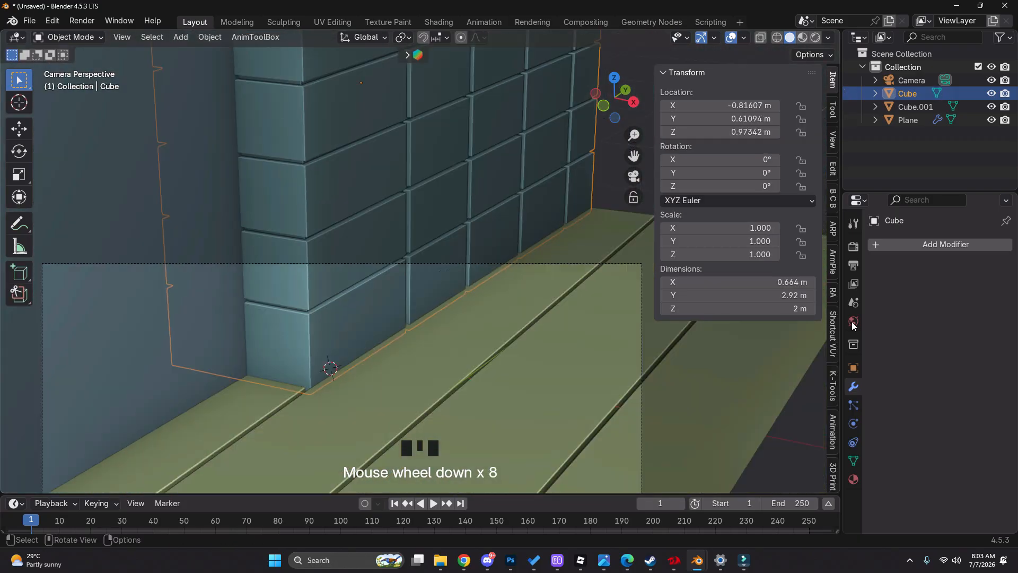
Add a Bevel modifier to the block wall with an amount of 0.004 m and 3 segments
click(905, 248)
text(be)
click(858, 276)
scroll(289, 311, up, 4)
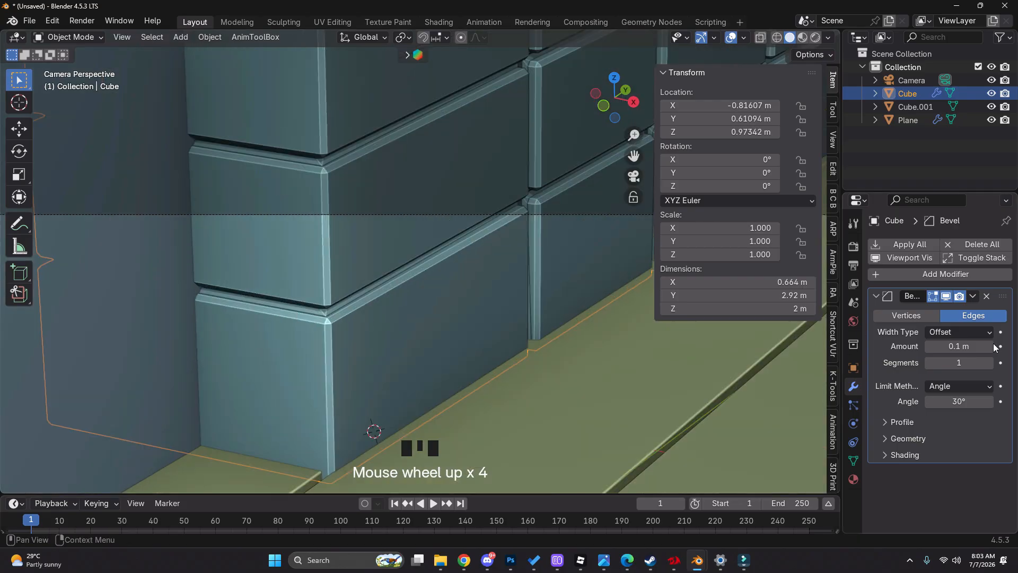
click(988, 363)
shift+drag(975, 346, 956, 346)
click(990, 365)
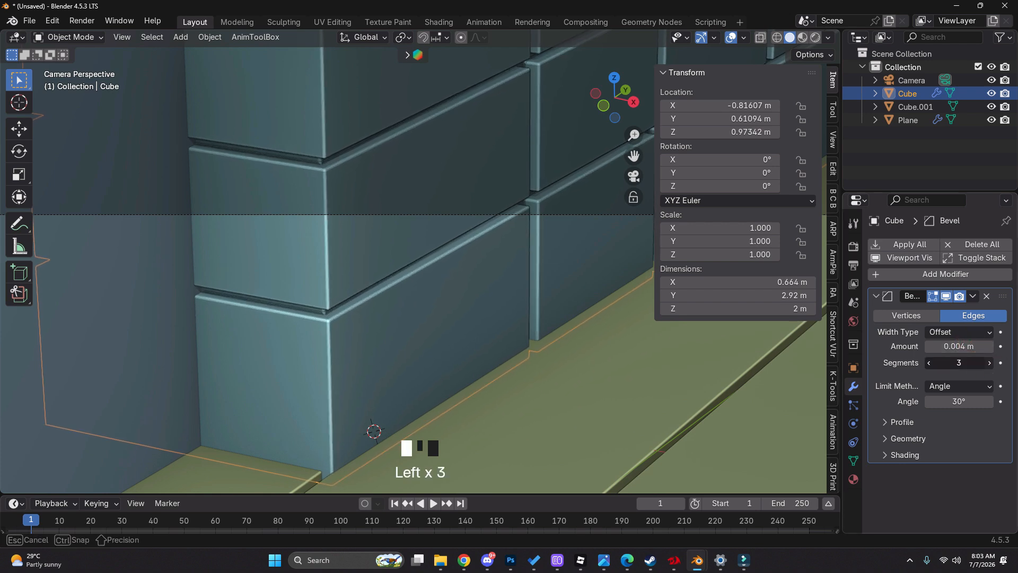
Examine the grooved block wall and plank floor against the reference image in wireframe and solid display
scroll(364, 351, down, 4)
click(432, 309)
scroll(436, 308, down, 7)
click(426, 343)
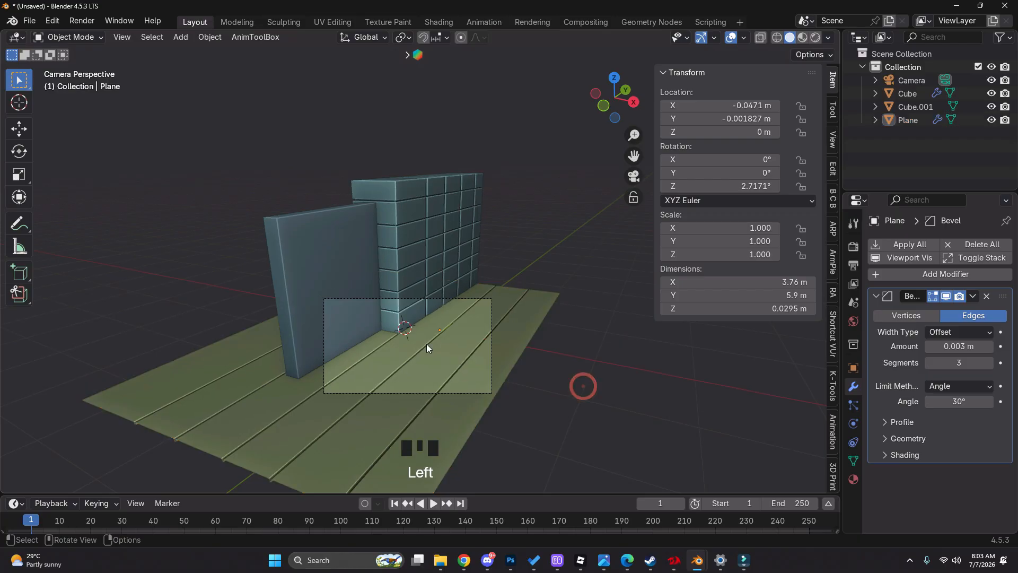
shift+middle_drag(427, 343, 481, 298)
scroll(493, 307, up, 3)
key(z)
key(z)
shift+middle_drag(497, 380, 492, 356)
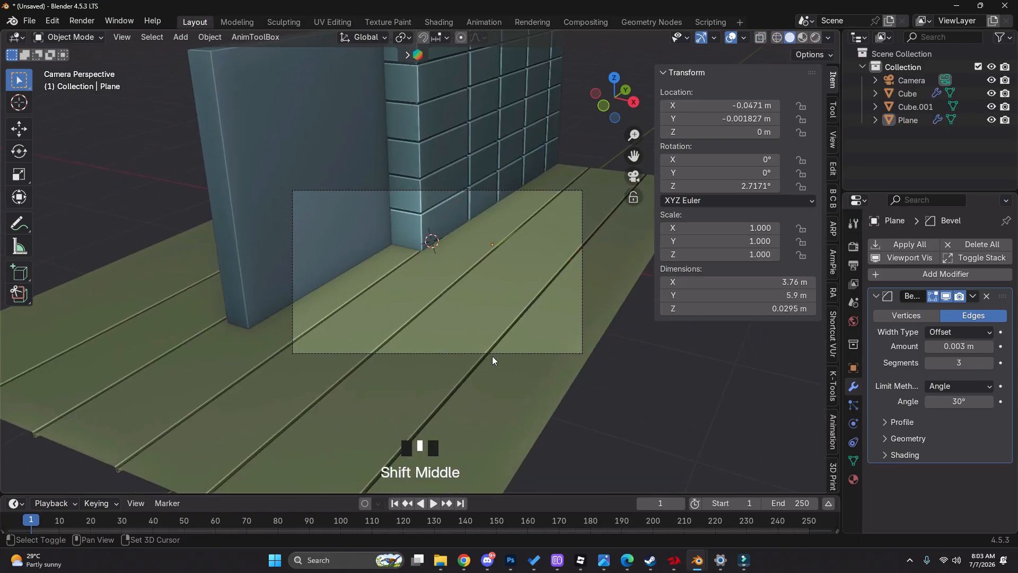
scroll(490, 352, down, 3)
click(488, 352)
scroll(437, 306, down, 2)
click(436, 303)
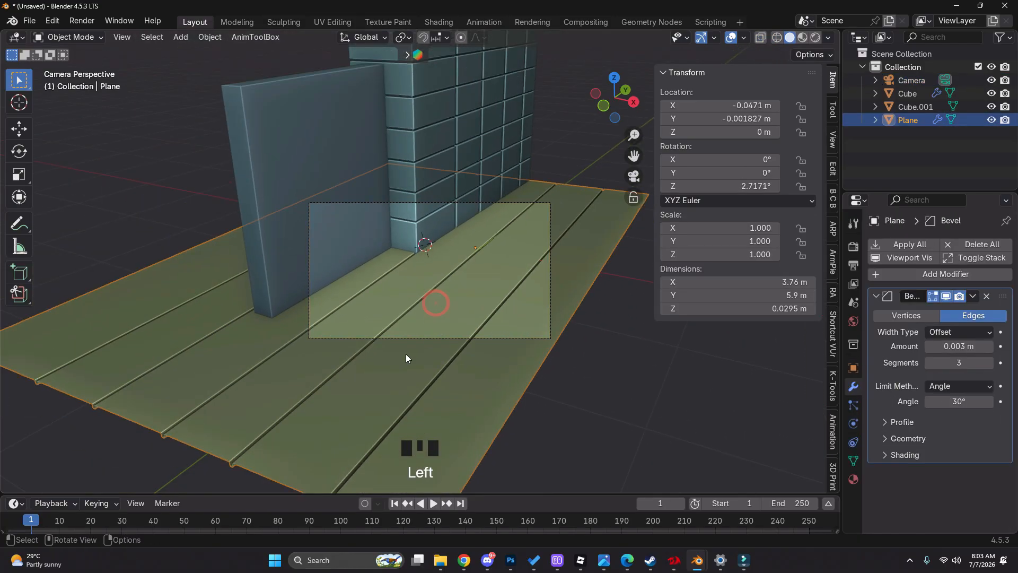
Enter Edit Mode on the shorter, thin wall block and select its two large opposite faces
click(344, 265)
key(z)
key(Tab)
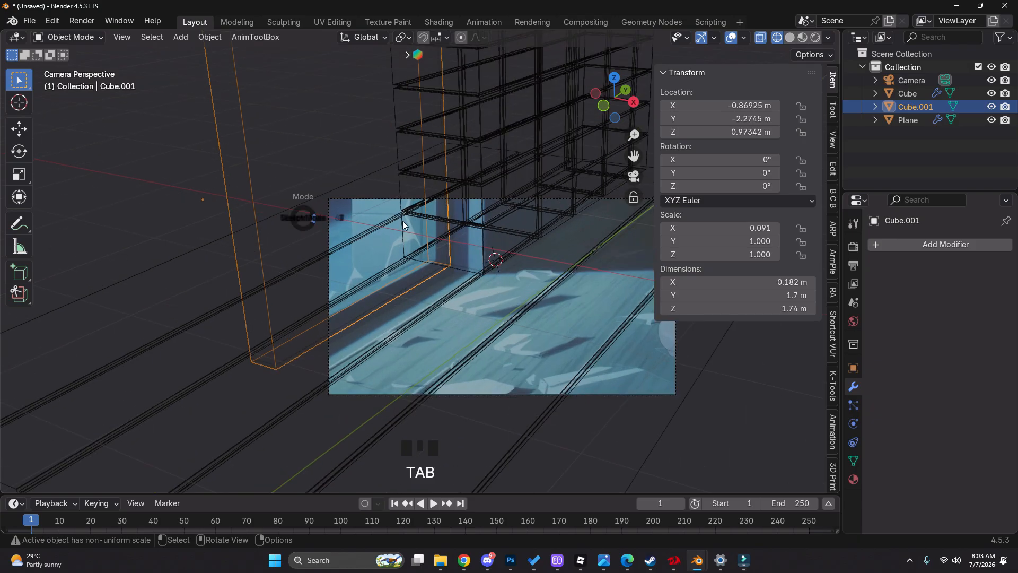
key(z)
key(3)
click(379, 181)
key(z)
shift+click(348, 154)
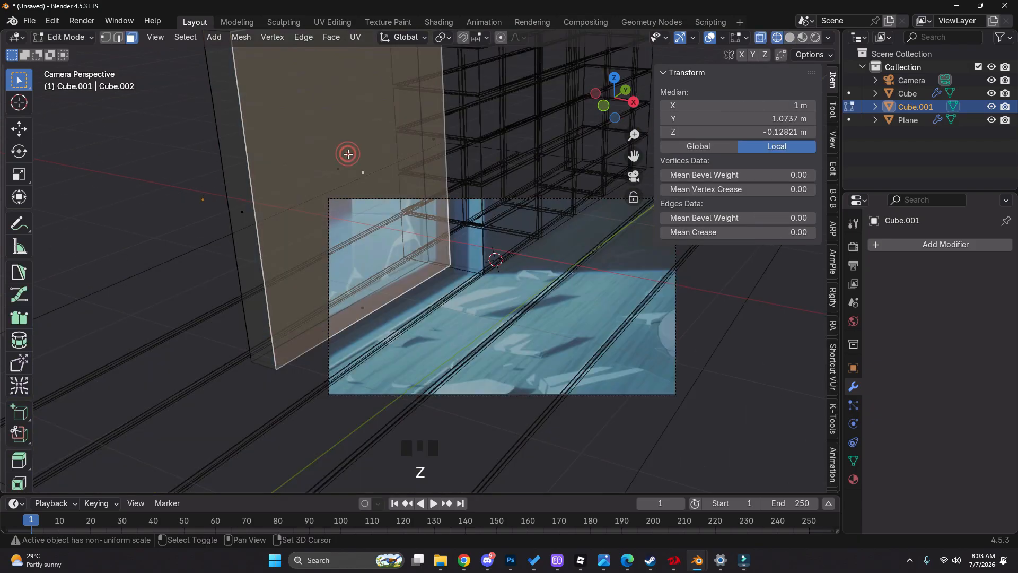
Inset the thin wall block's two selected faces by about 0.103 m to match the frame in the reference
key(z)
shift+middle_drag(508, 262, 509, 281)
key(z)
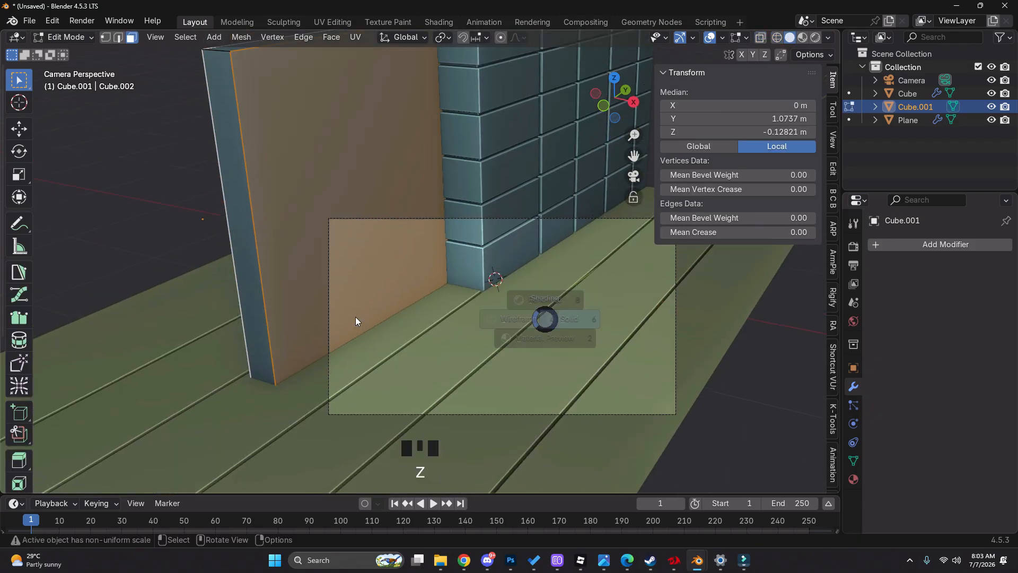
key(i)
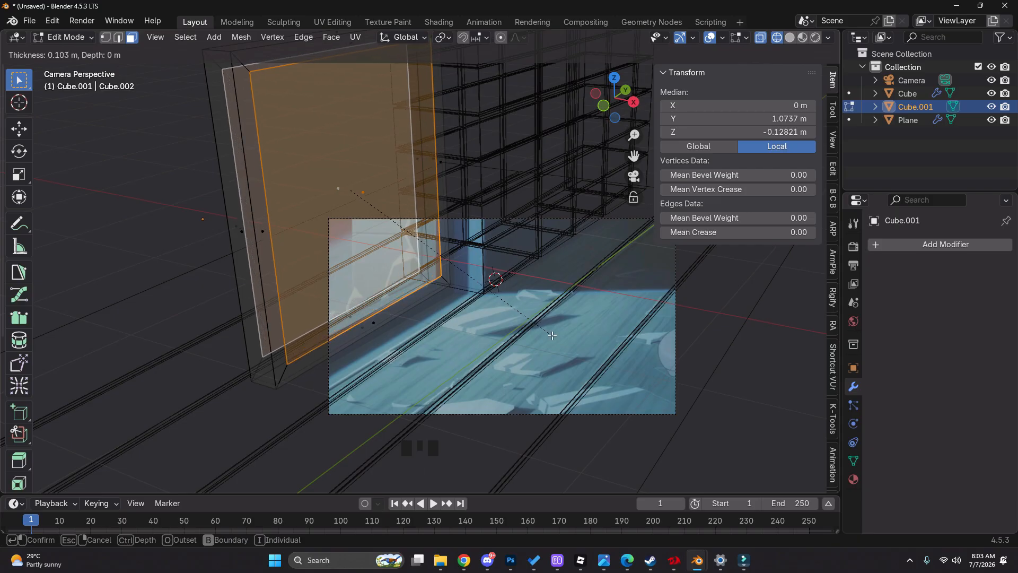
click(551, 335)
key(z)
Cut an opening through the thin wall block with Bridge Edge Loops on the two inset faces, then leave Edit Mode
key(space)
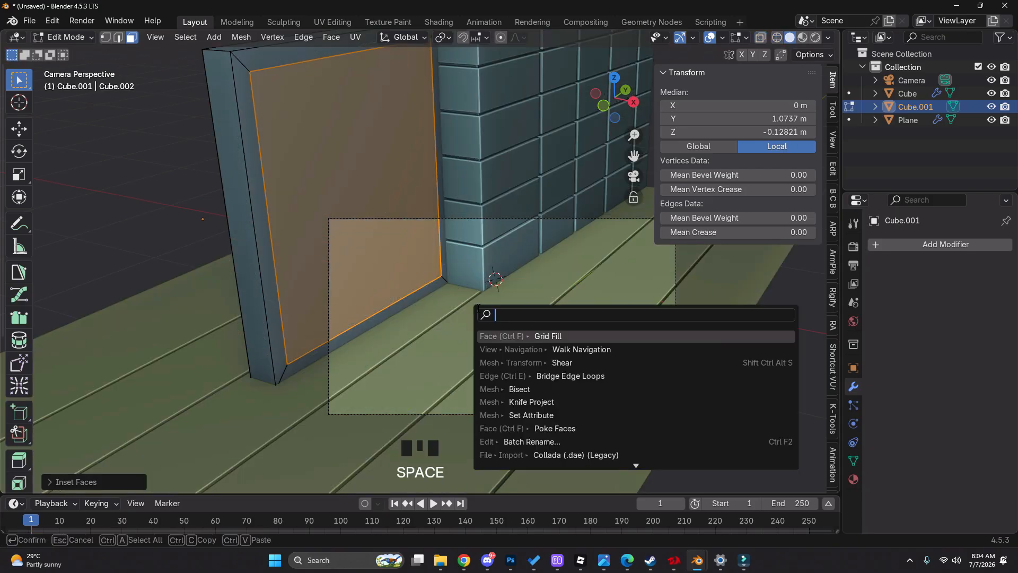
text(bri)
key(Down)
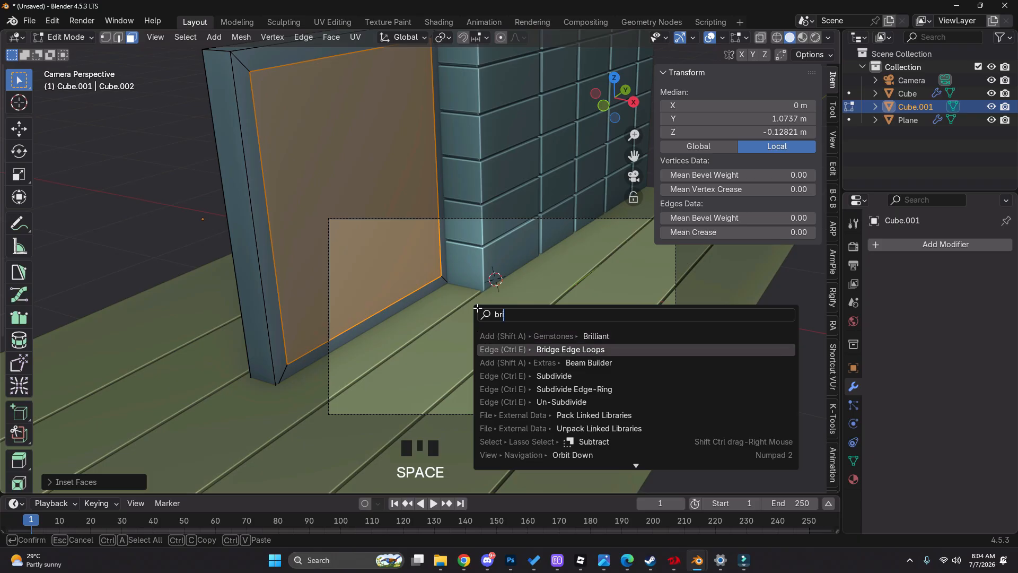
key(Return)
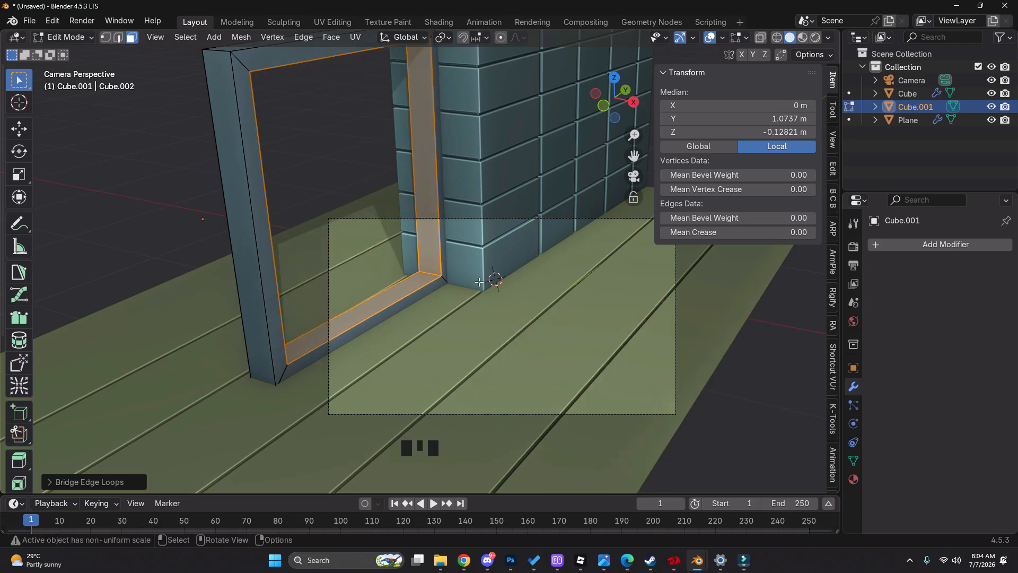
key(Tab)
scroll(435, 284, up, 2)
key(g)
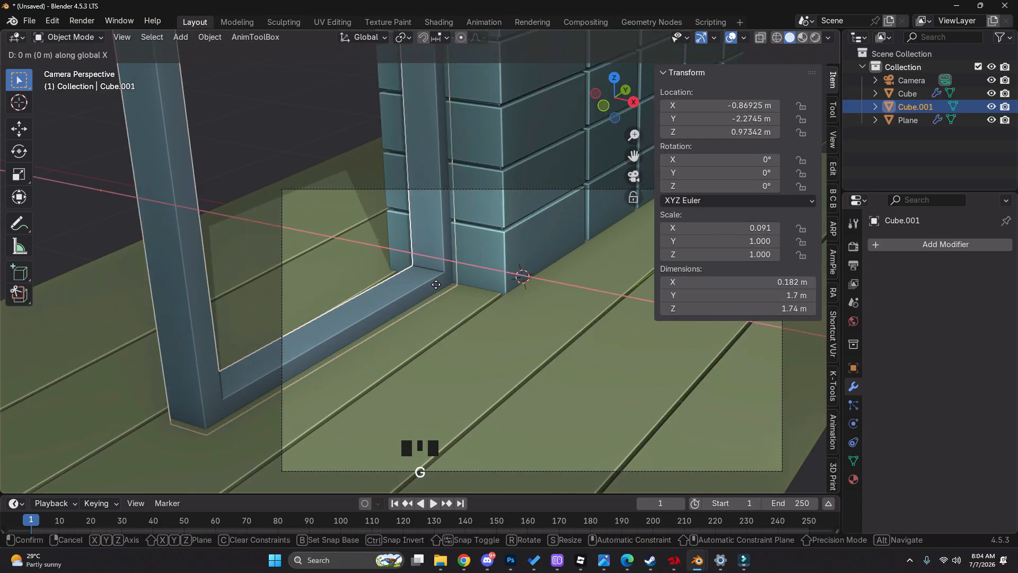
key(g)
right_click(434, 287)
key(z)
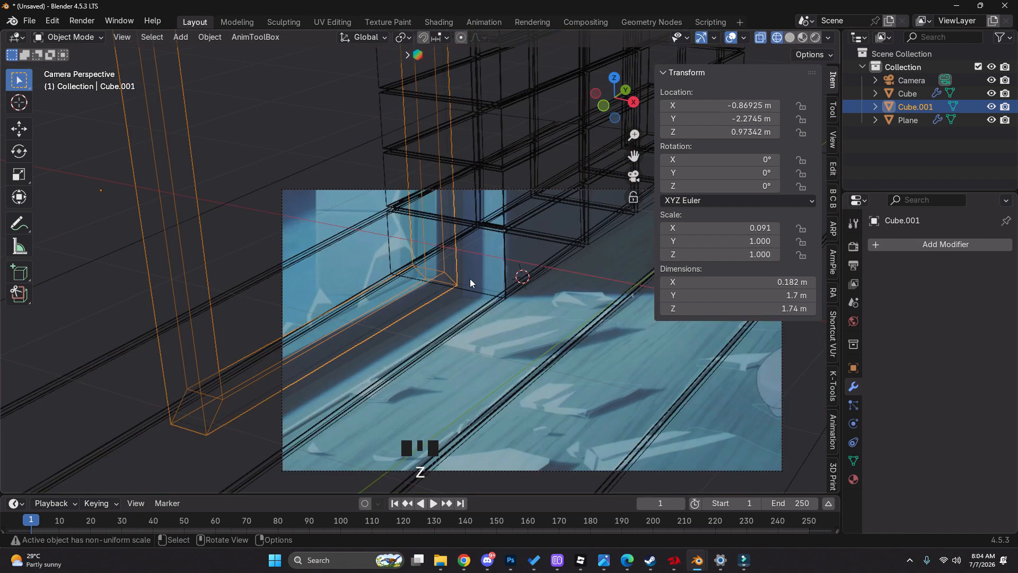
Move the open frame about -0.042 m along Y to line it up with the frame in the reference
key(g)
key(y)
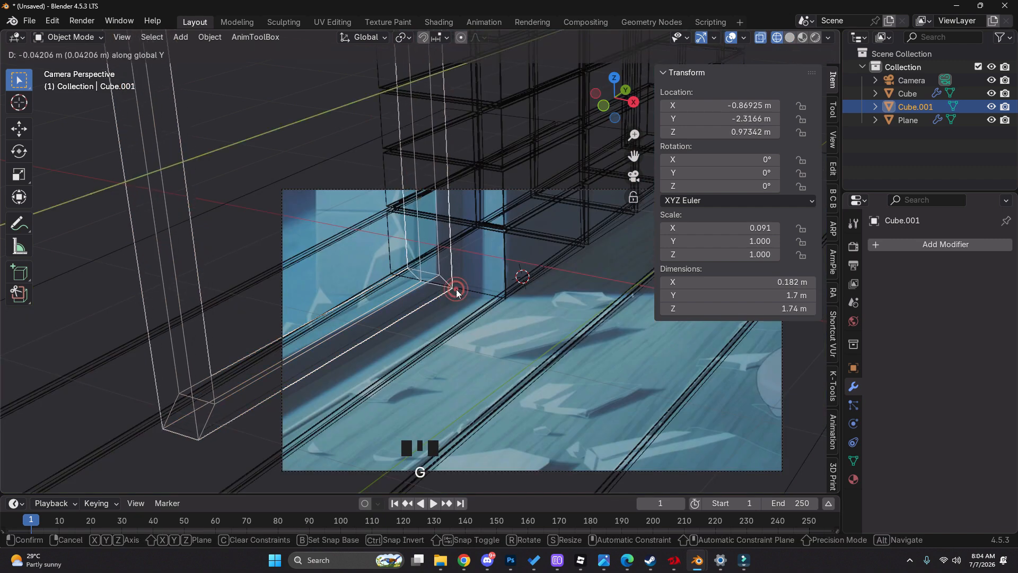
click(456, 288)
key(z)
Select the frame's outer side face next to the block wall in Edit Mode and try moving it along Y
key(Tab)
middle_drag(426, 259, 428, 184)
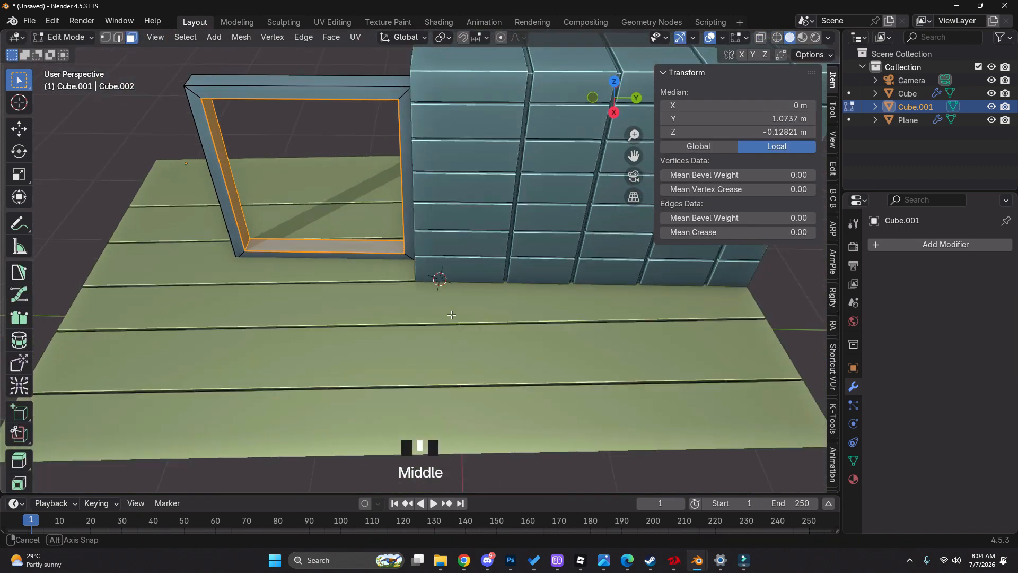
key(z)
click(415, 155)
key(z)
scroll(425, 186, up, 3)
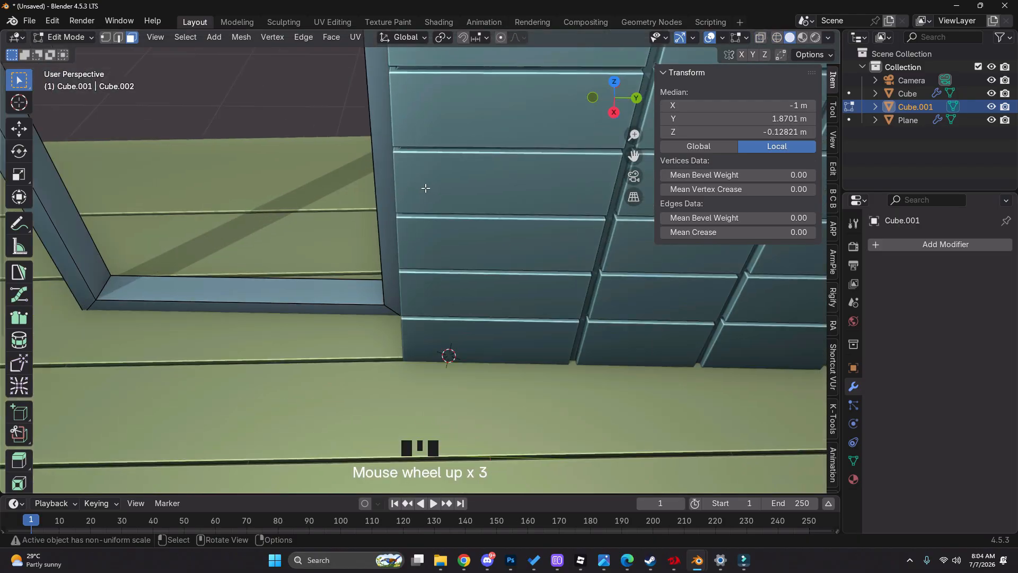
key(z)
click(399, 177)
key(z)
key(g)
key(y)
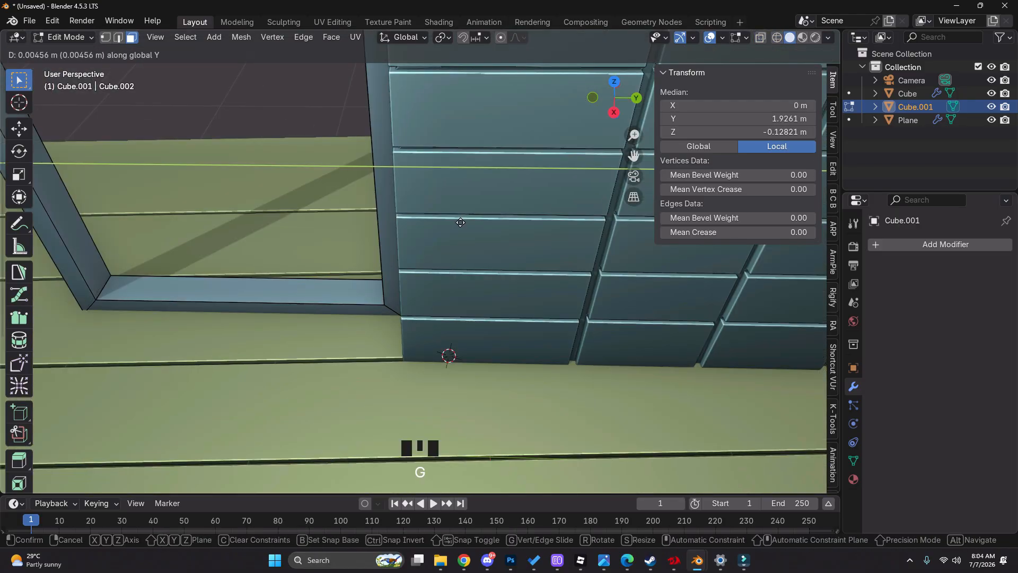
click(407, 271)
Move the selected side face slightly along Y until the frame meets the block wall, then leave Edit Mode
middle_drag(405, 273, 413, 267)
key(g)
key(y)
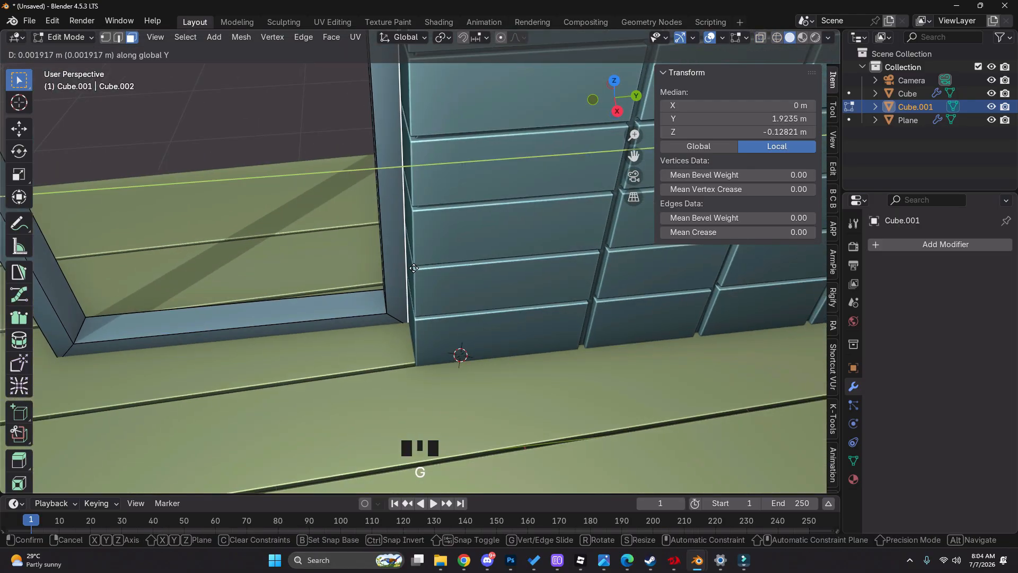
click(415, 269)
key(Tab)
Compare the frame and block wall with the reference through the camera in wireframe display, ending with the block wall selected
scroll(404, 246, down, 6)
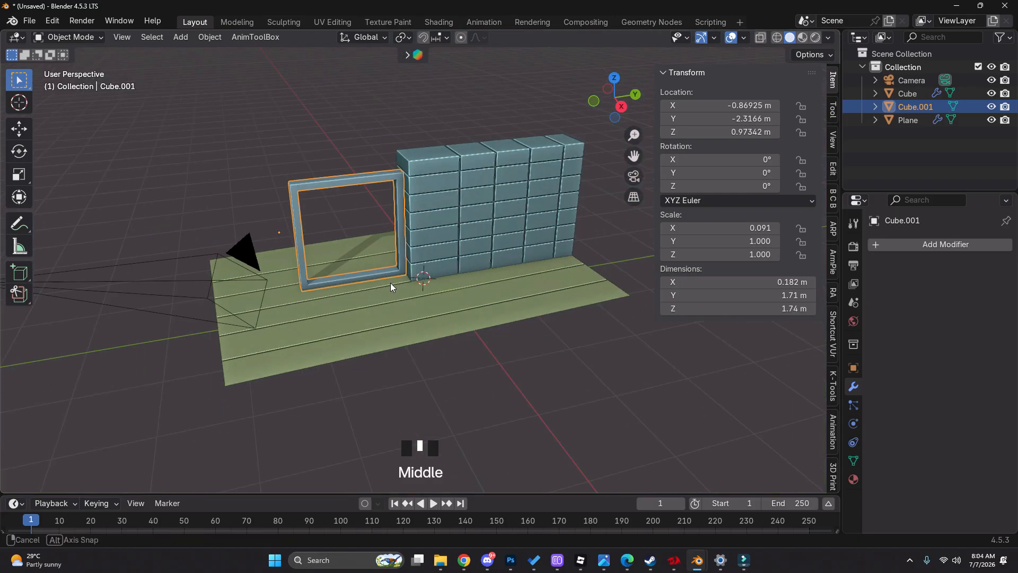
middle_drag(390, 282, 399, 277)
scroll(393, 290, up, 5)
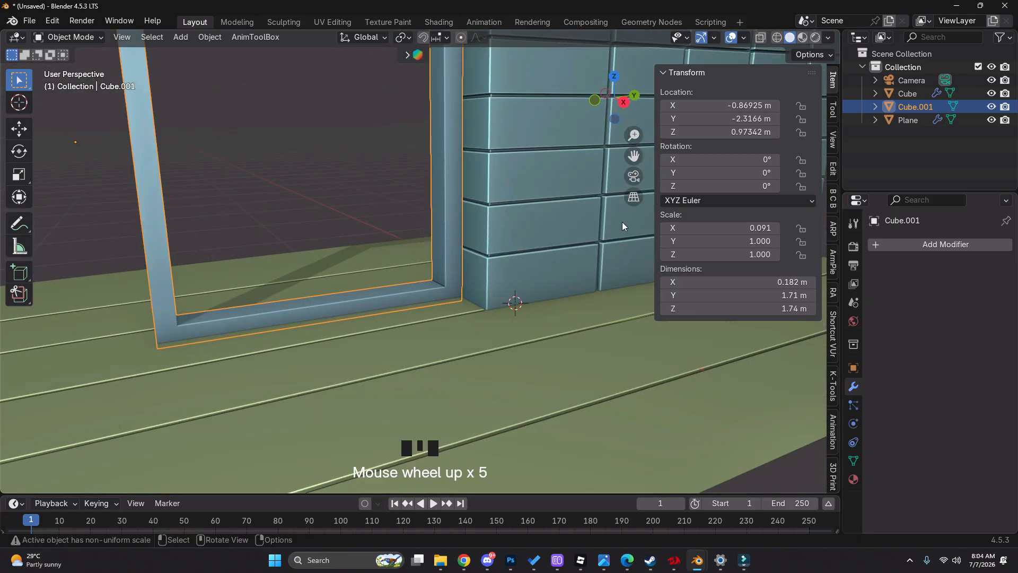
click(632, 177)
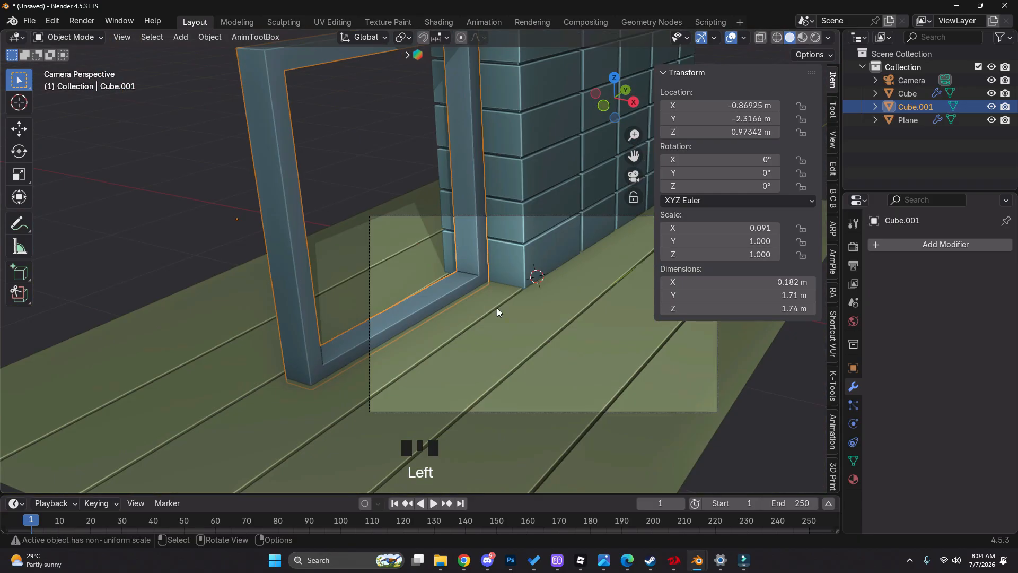
key(z)
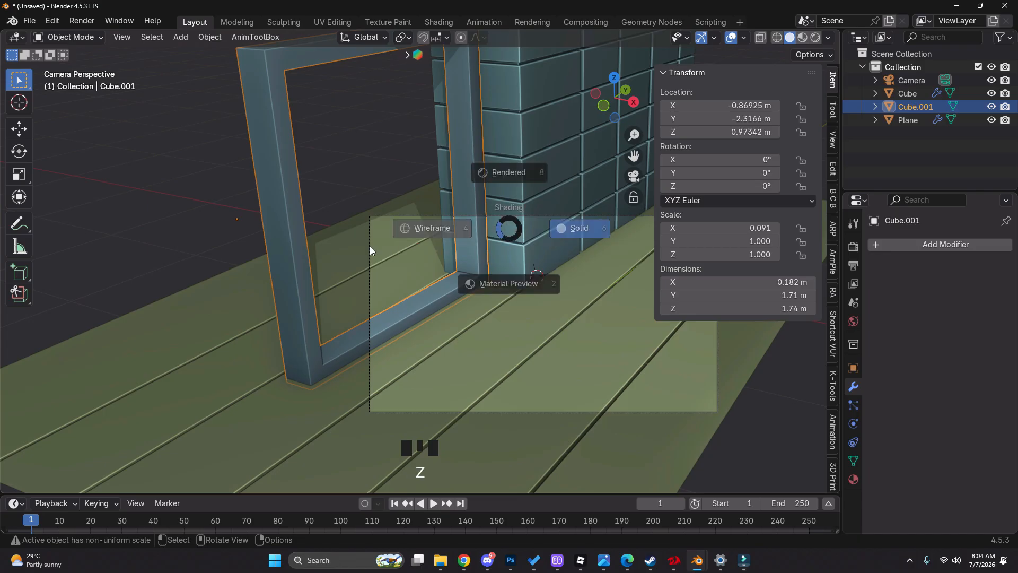
click(446, 244)
scroll(419, 234, up, 4)
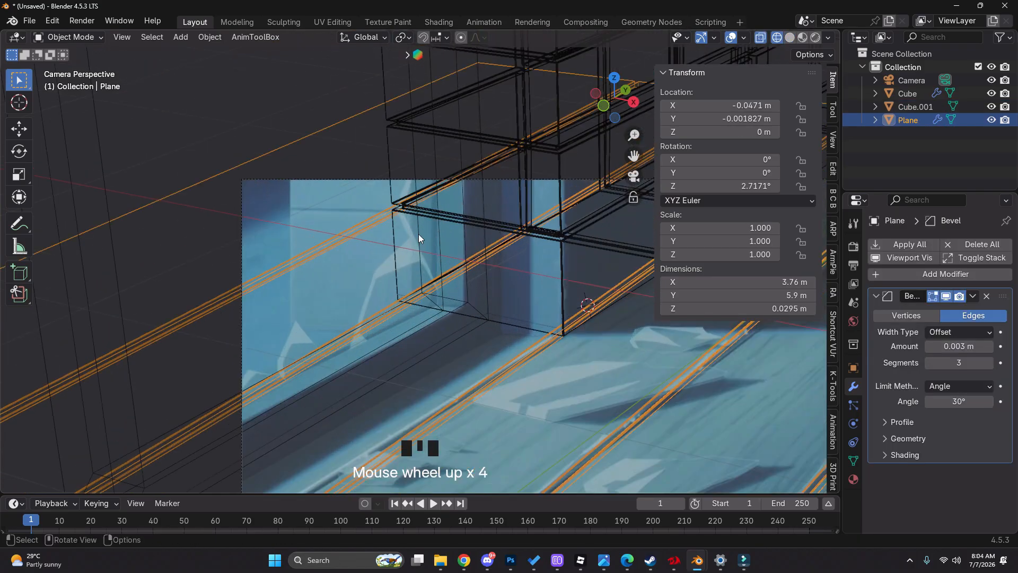
click(409, 215)
scroll(411, 215, down, 6)
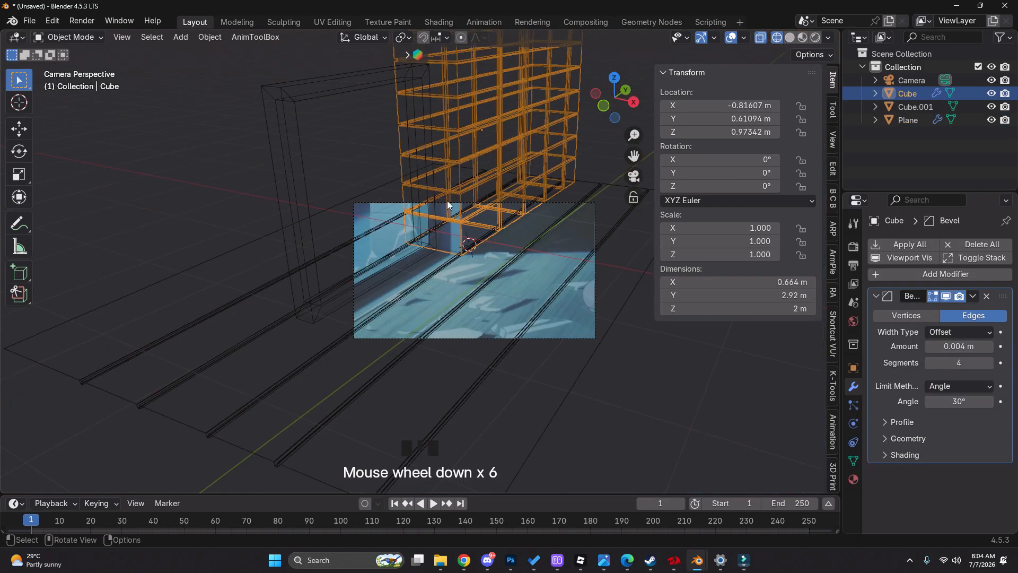
scroll(389, 248, up, 1)
scroll(415, 294, up, 3)
click(455, 277)
right_click(451, 277)
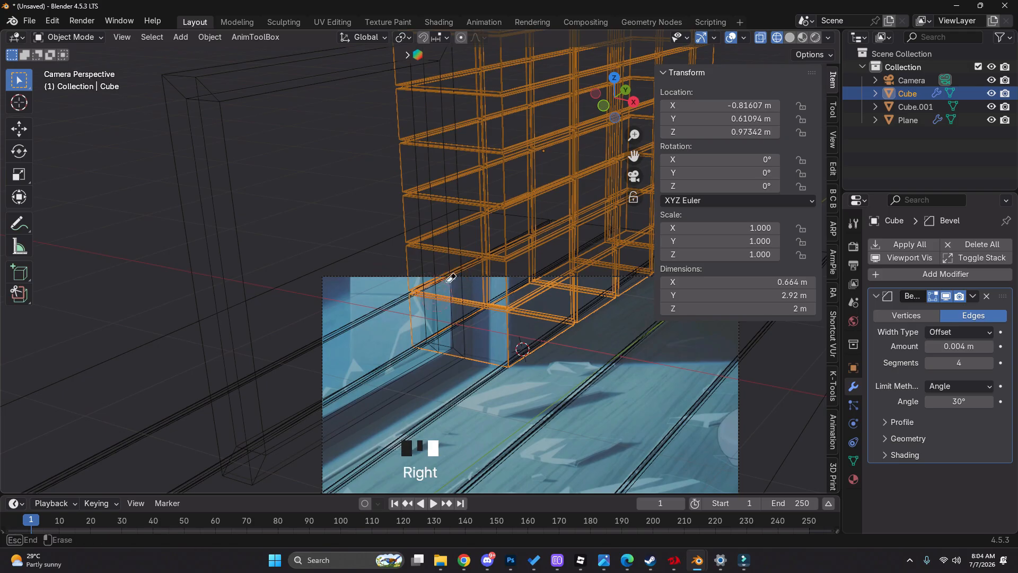
scroll(450, 299, down, 1)
Select the block wall's back vertices in Edit Mode and move them about 0.13 m along X to thin the wall
key(Tab)
middle_drag(357, 295, 382, 309)
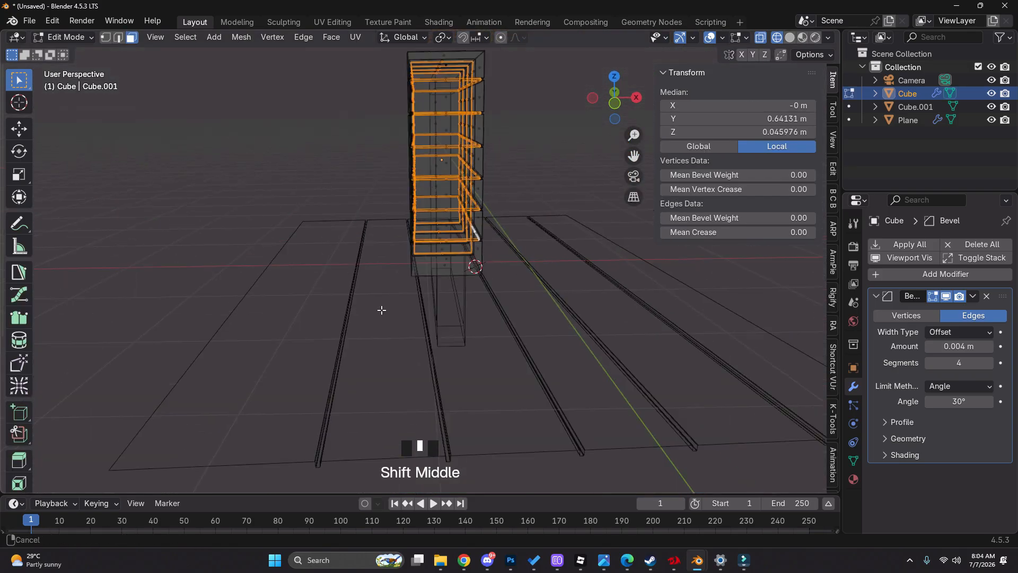
key(z)
key(1)
mouse_move(340, 74)
mouse_down()
mouse_move(420, 329)
mouse_move(431, 406)
mouse_up()
key(z)
key(g)
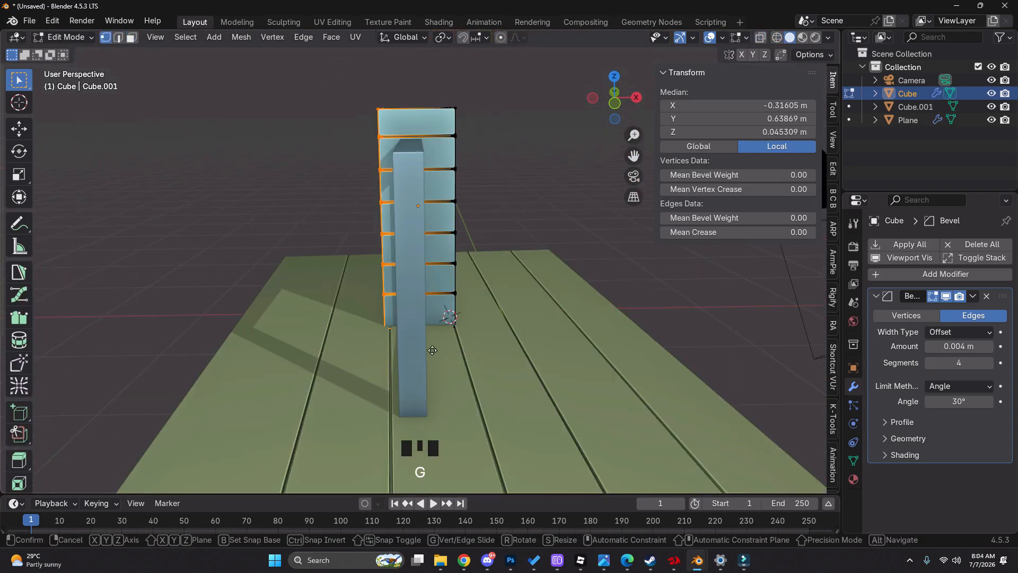
key(x)
click(444, 354)
Move the wall's back vertices further along X to make it about 0.47 m thick, then leave Edit Mode
middle_drag(405, 320, 431, 334)
key(g)
key(x)
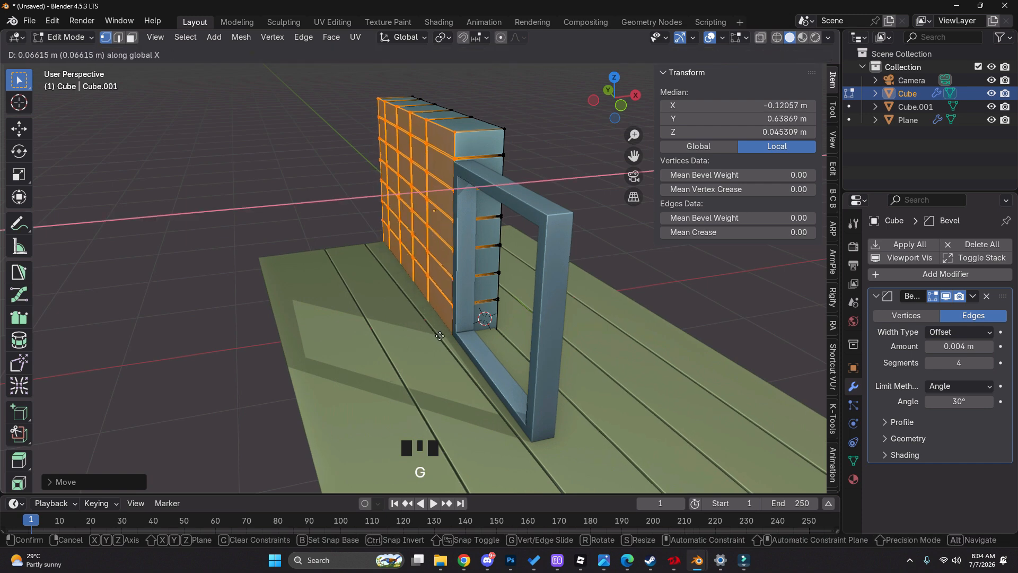
click(376, 268)
key(Tab)
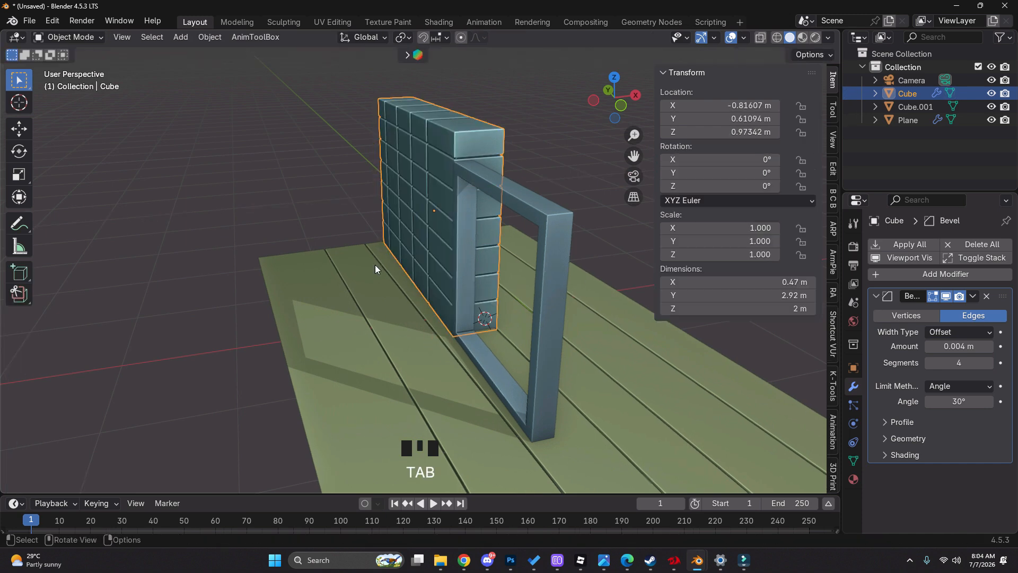
Check the wall through the camera and move its back vertices about -0.028 m along X in Edit Mode
click(629, 180)
scroll(466, 276, up, 2)
drag(501, 245, 416, 281)
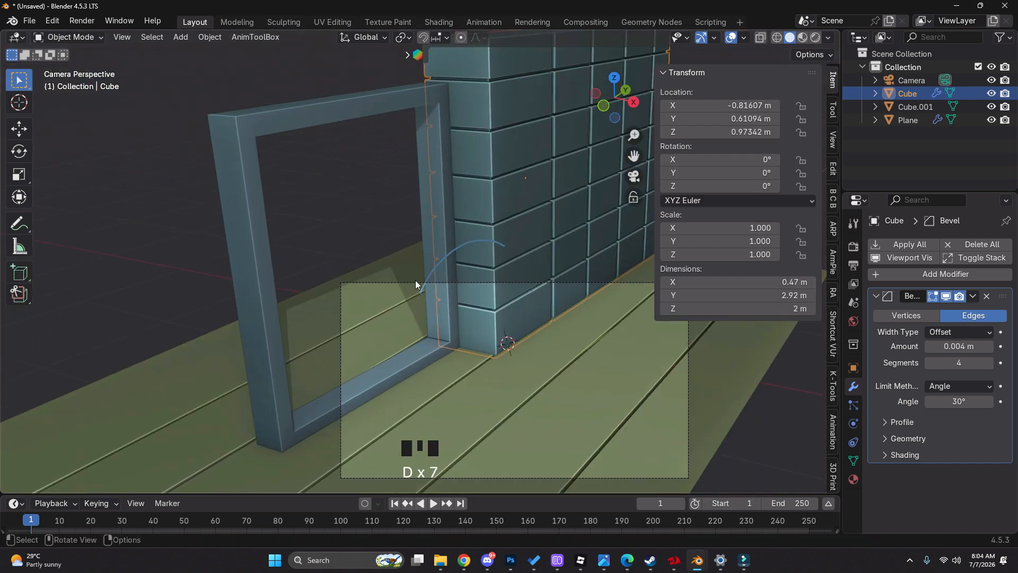
right_drag(415, 280, 430, 301)
right_drag(363, 306, 443, 291)
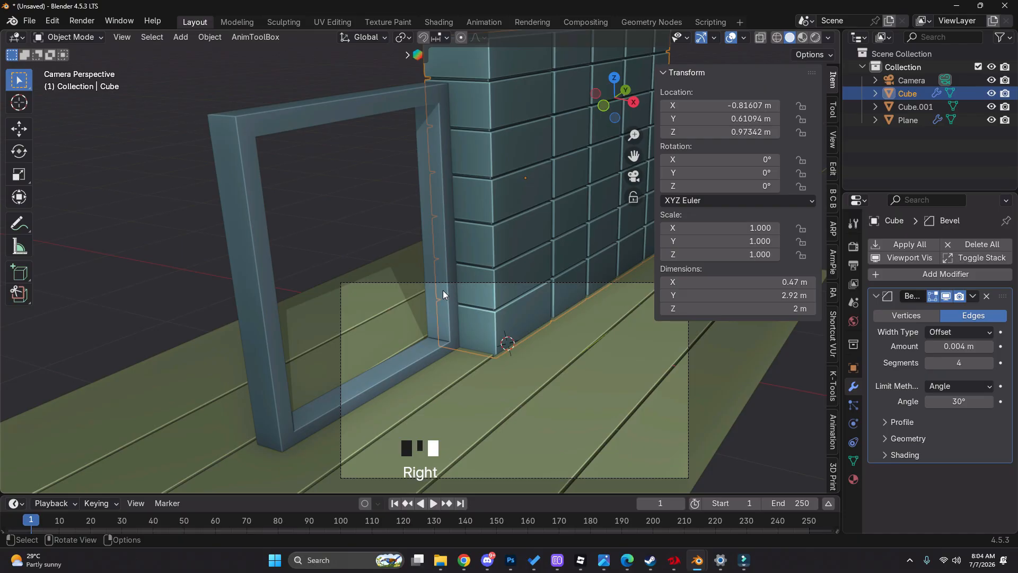
key(Tab)
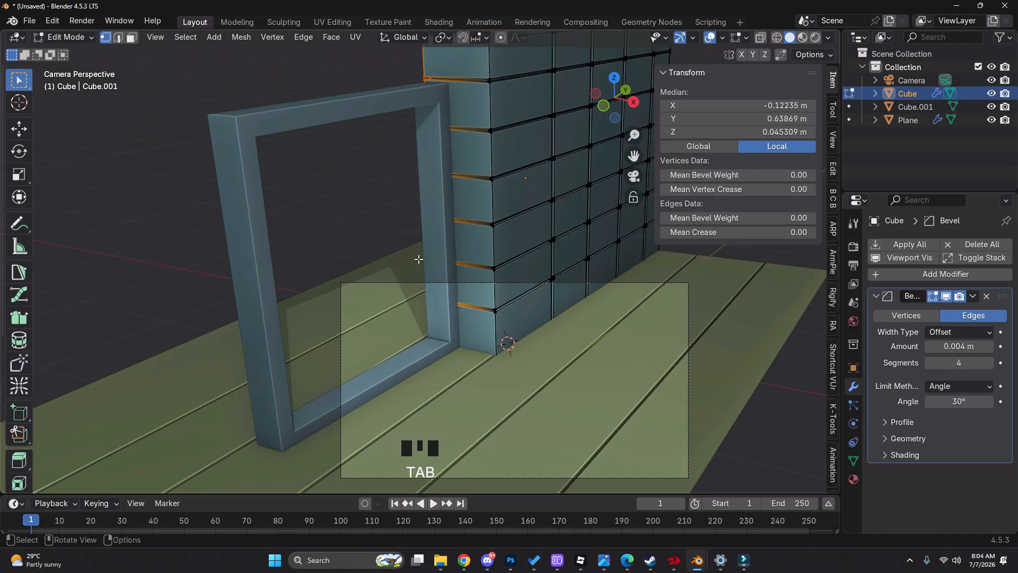
key(g)
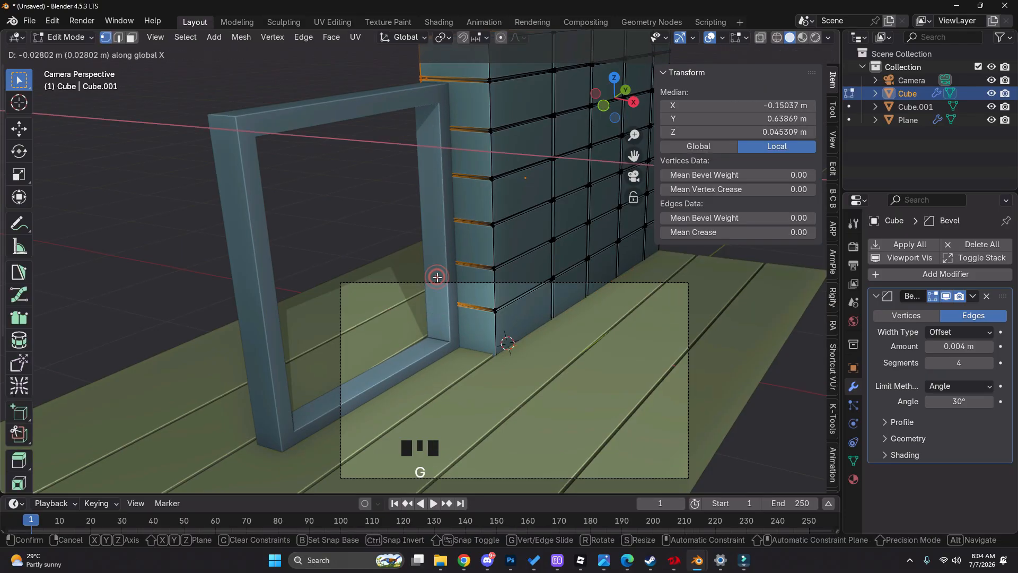
key(Tab)
Examine the block wall's base corner against the reference through the camera in wireframe and solid display
key(z)
click(316, 310)
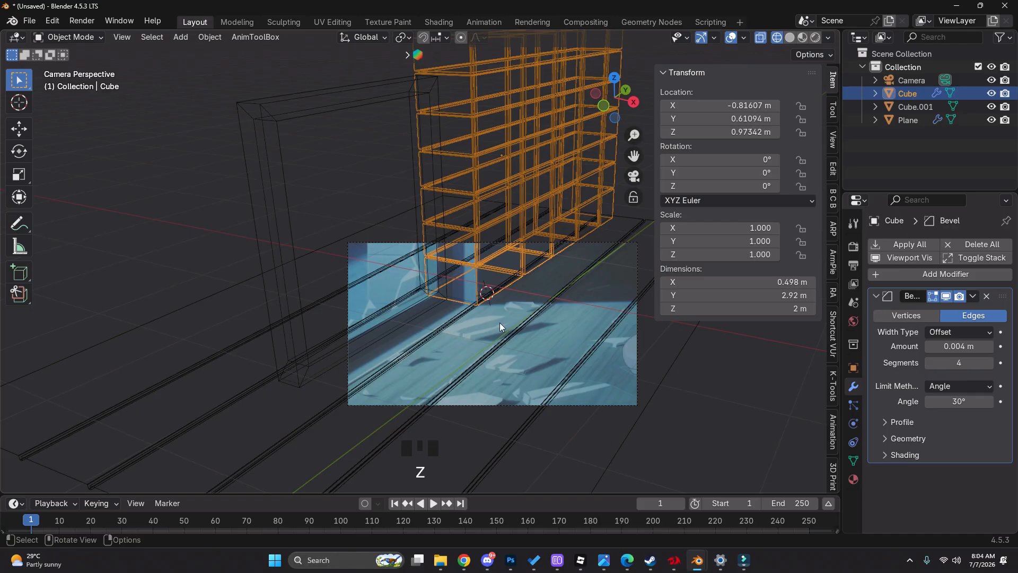
scroll(475, 305, up, 2)
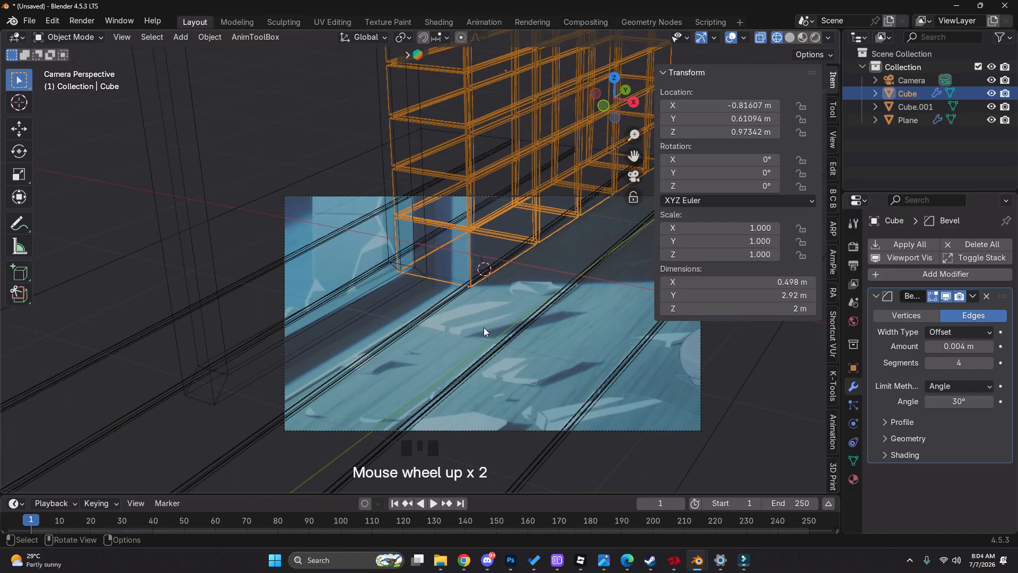
key(d)
drag(476, 269, 482, 275)
right_drag(481, 278, 473, 303)
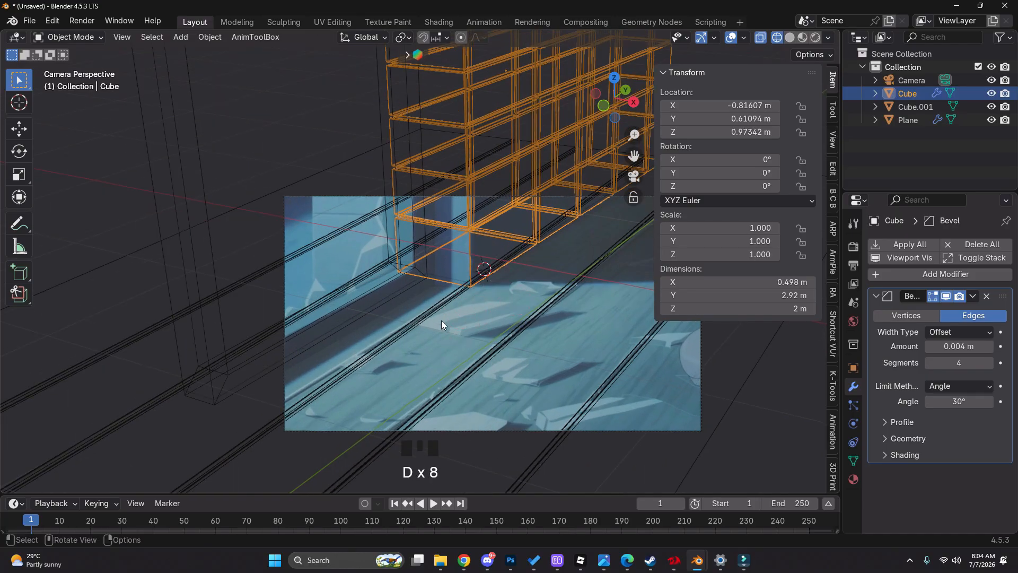
key(z)
scroll(420, 322, down, 3)
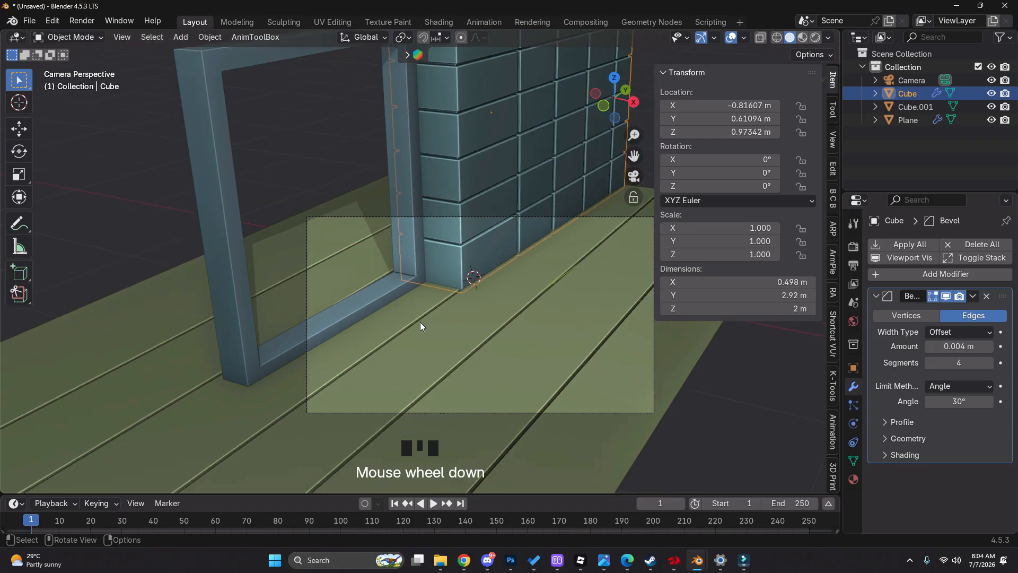
Raise the block wall's bottom vertices about 0.025 m along Z in Edit Mode, then return to Object Mode and deselect the wall
key(Tab)
scroll(544, 314, up, 3)
key(z)
middle_drag(365, 316, 416, 259)
scroll(285, 261, up, 2)
drag(284, 247, 506, 321)
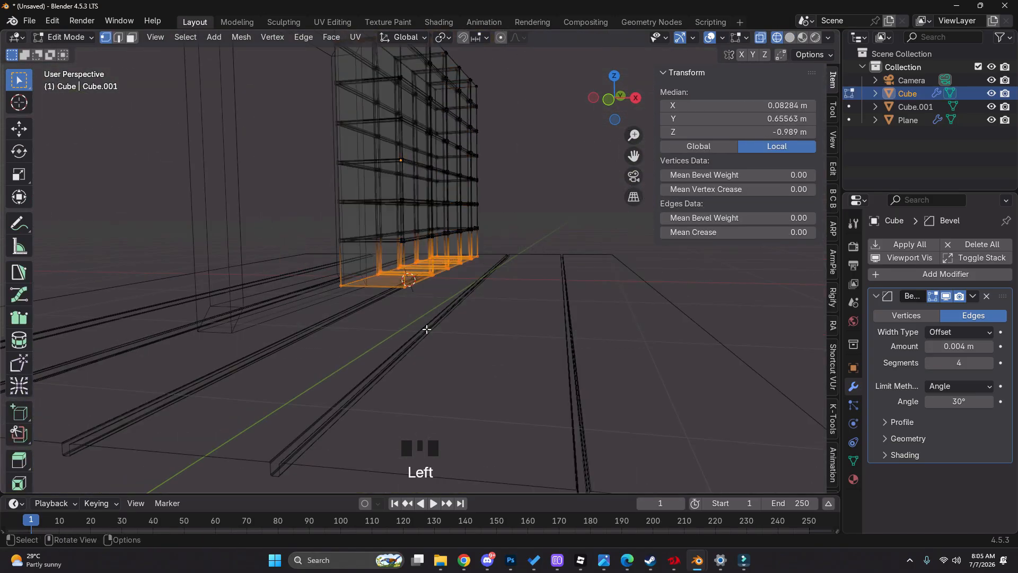
scroll(393, 280, up, 4)
key(z)
key(g)
key(z)
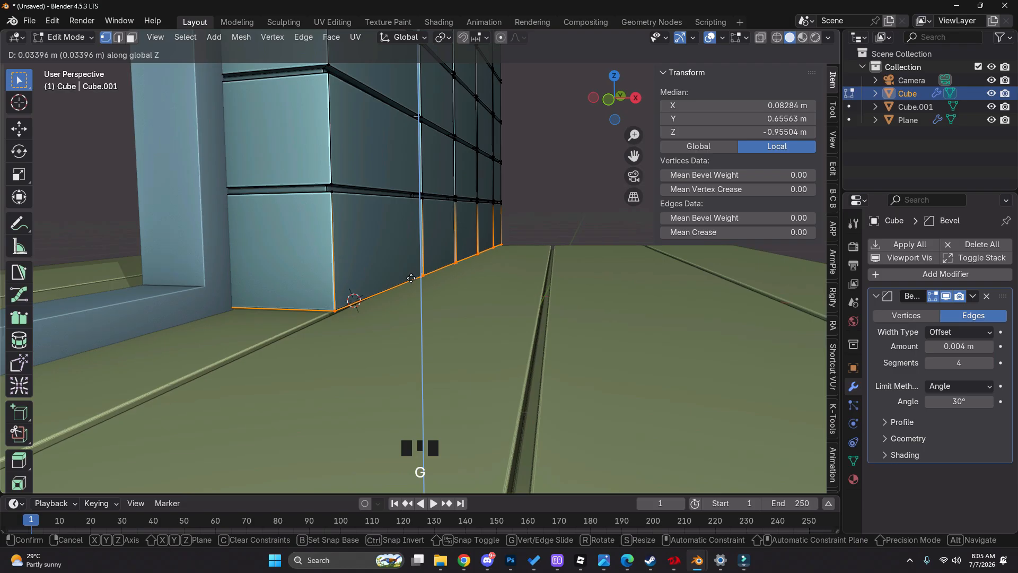
click(407, 281)
key(Tab)
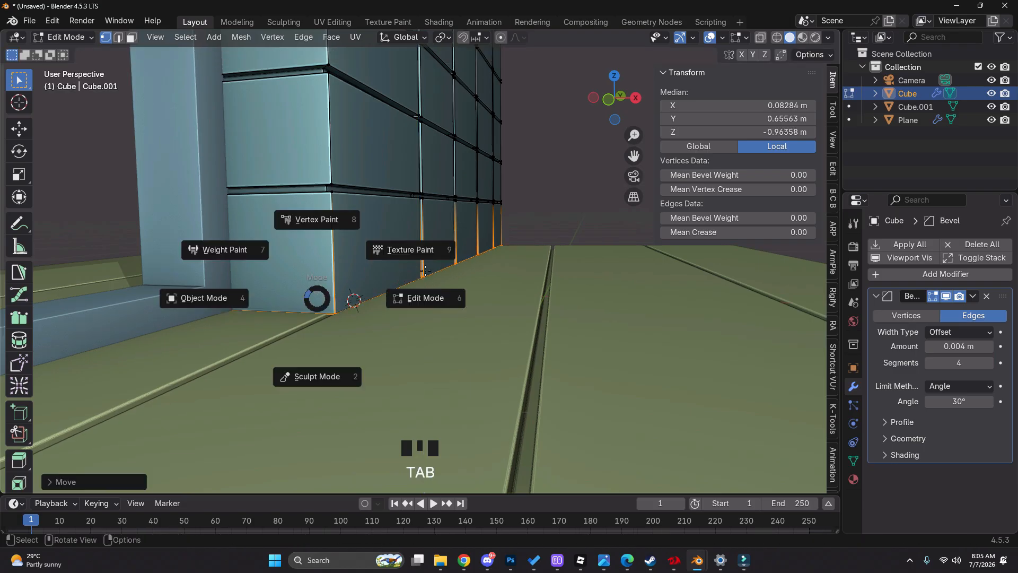
scroll(395, 297, down, 7)
key(Tab)
click(599, 228)
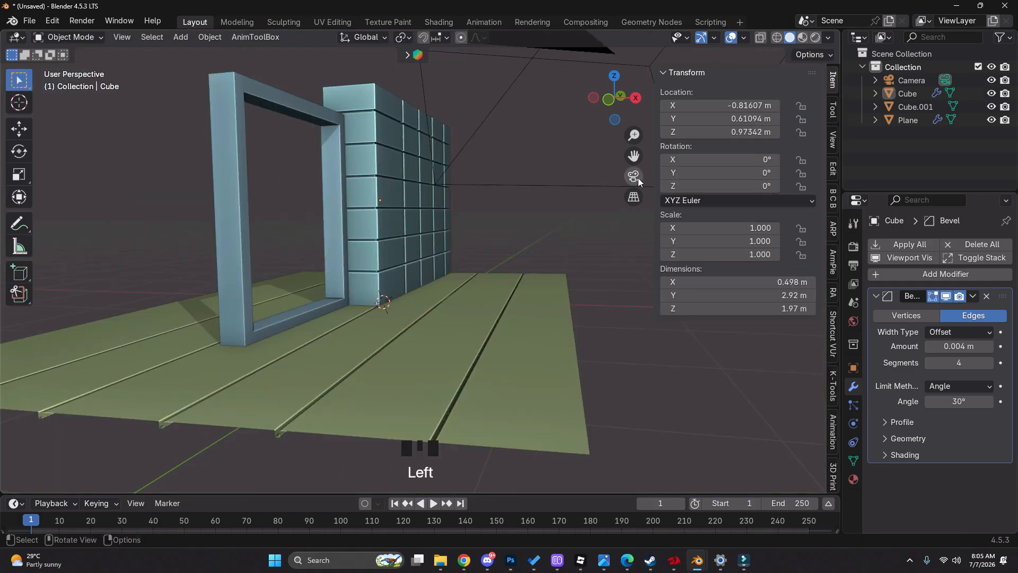
Show the World properties, split their area in two and turn one half into an Image Editor
click(853, 320)
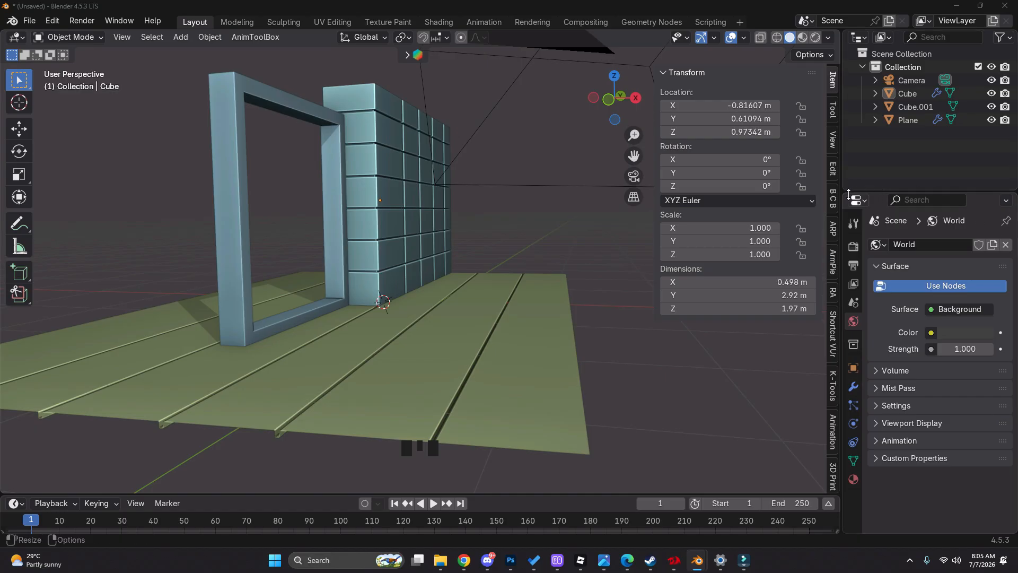
drag(849, 195, 860, 202)
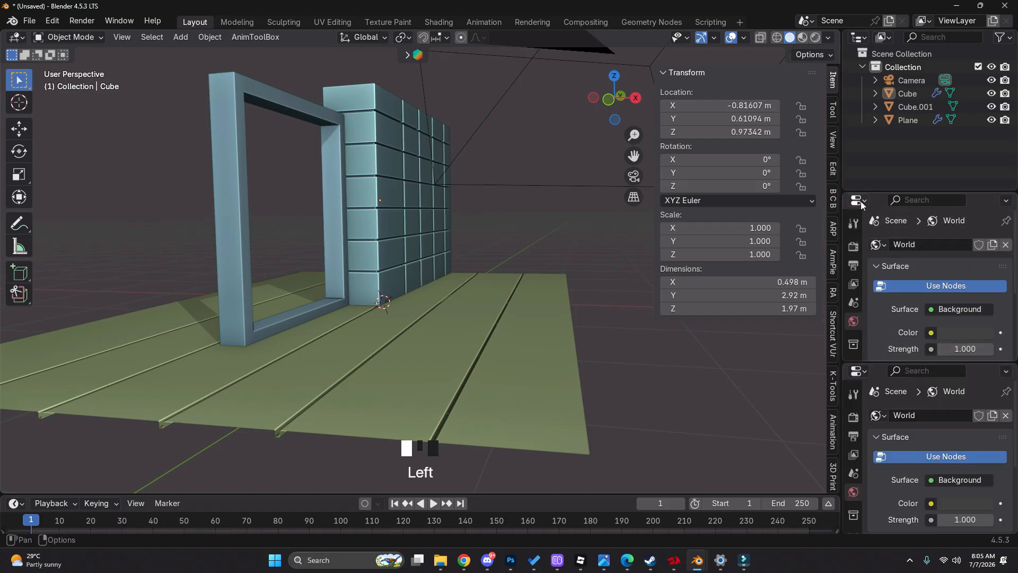
click(857, 201)
click(408, 250)
Display the already loaded reference image 20250906105856.jpg in the Image Editor and frame it to fill the area
click(990, 200)
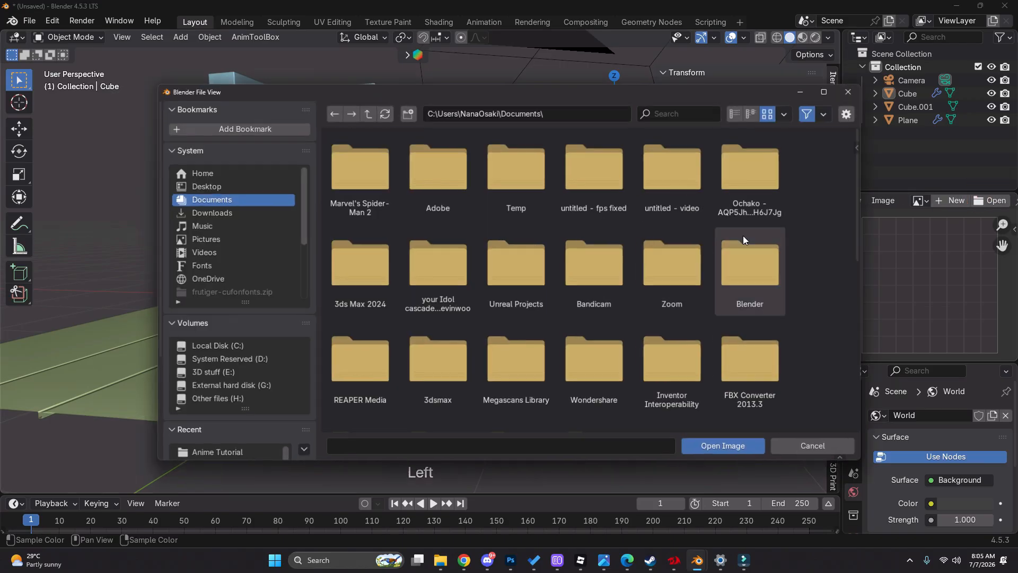
click(812, 445)
click(919, 201)
click(894, 221)
scroll(935, 259, down, 9)
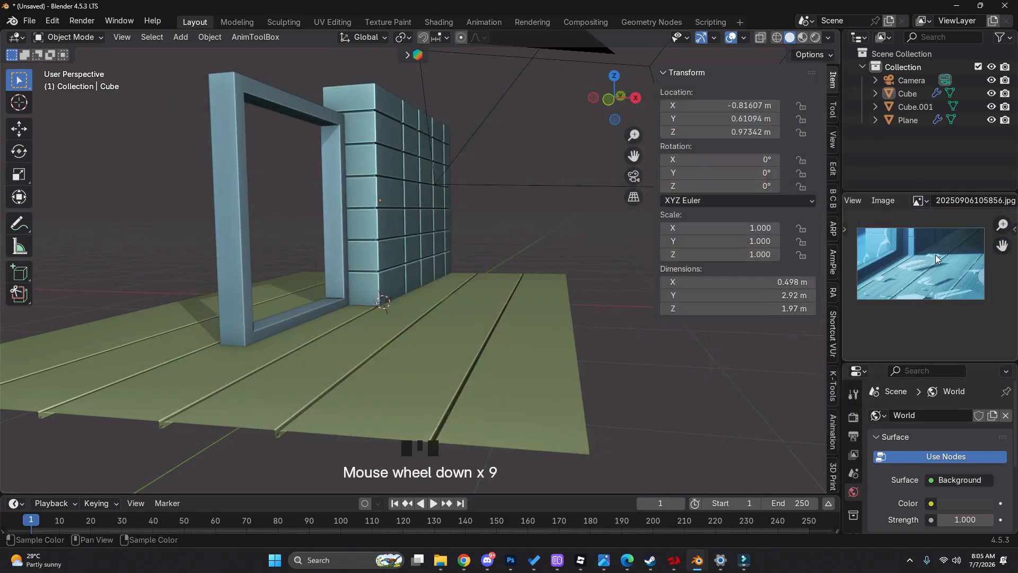
scroll(917, 275, up, 2)
middle_drag(901, 291, 922, 313)
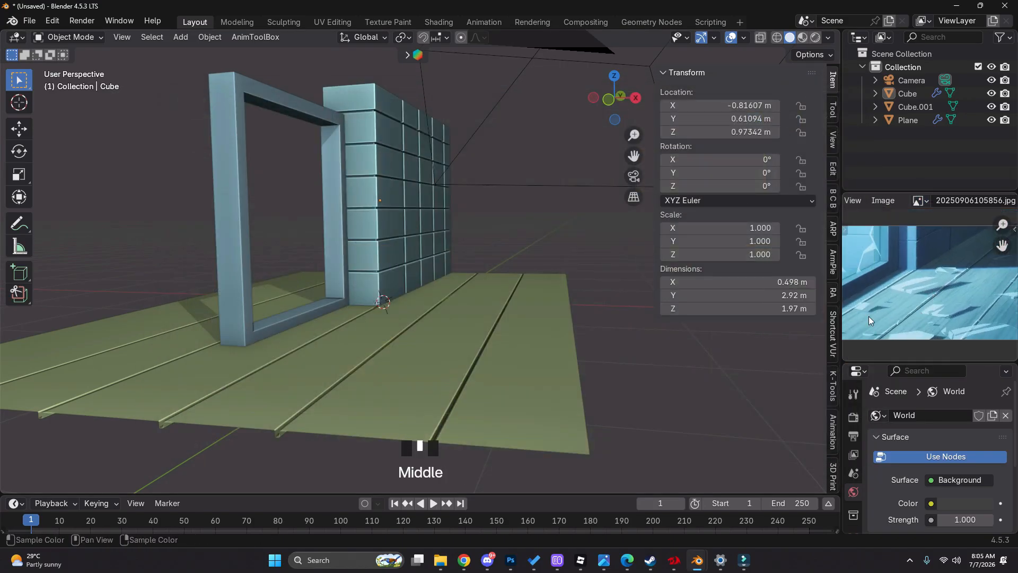
Set the World background colour to black with the hex value 00000000
scroll(977, 467, down, 1)
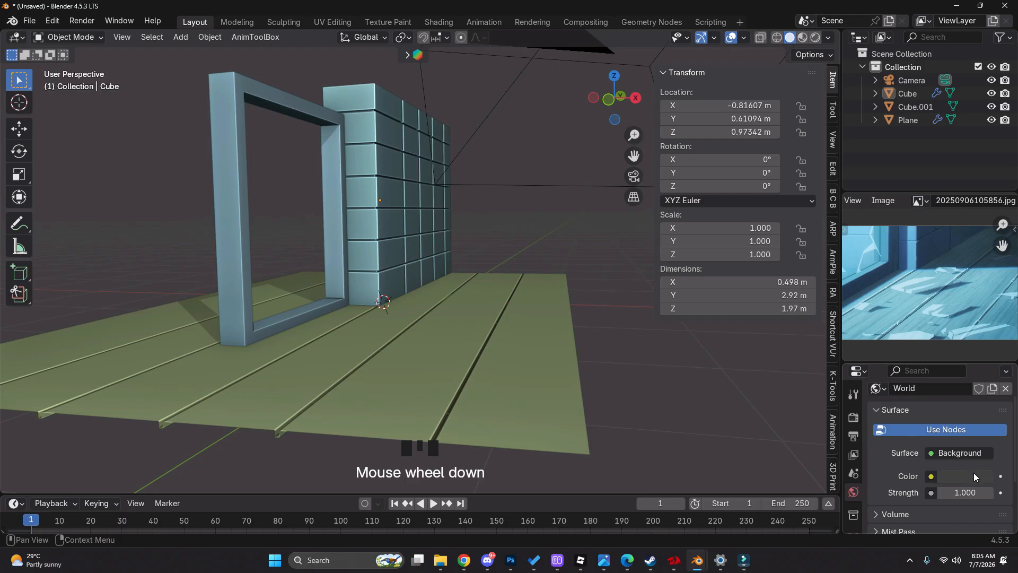
click(973, 474)
click(950, 455)
text(00000000)
click(902, 491)
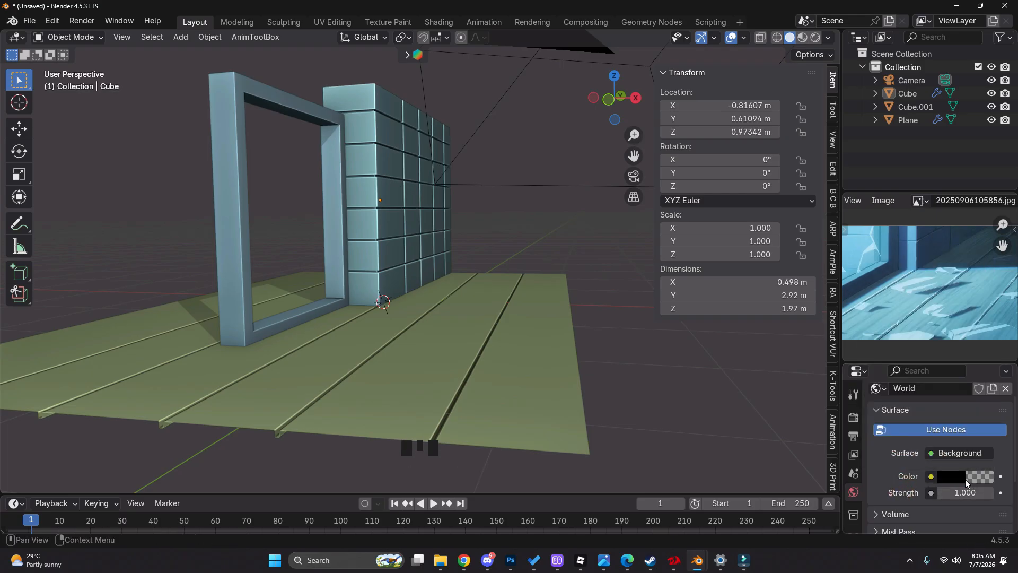
Paste the copied colour onto the World background so its hex value is 26404FFF
key(ctrl+v)
scroll(456, 292, down, 3)
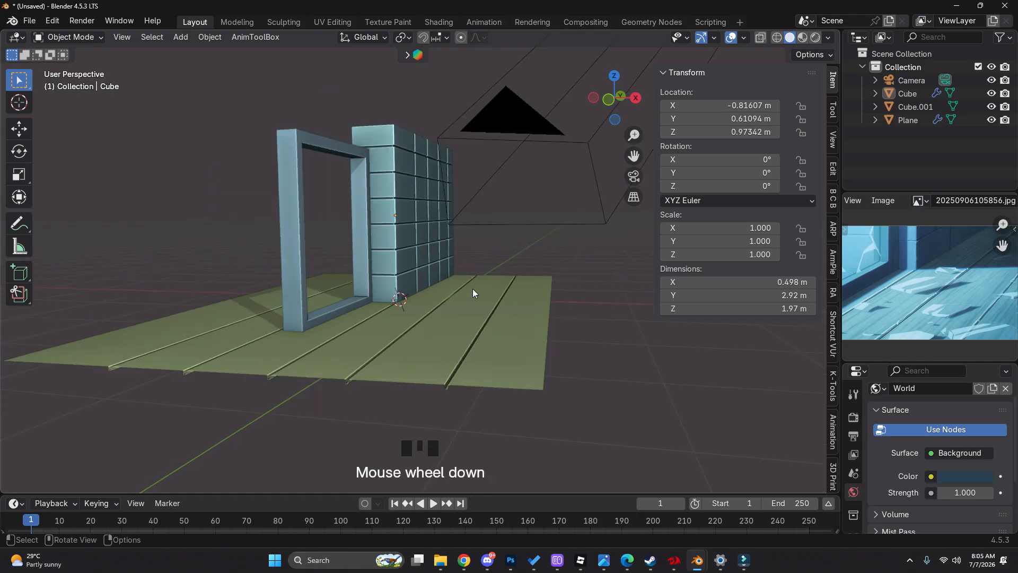
middle_drag(472, 288, 801, 390)
click(953, 475)
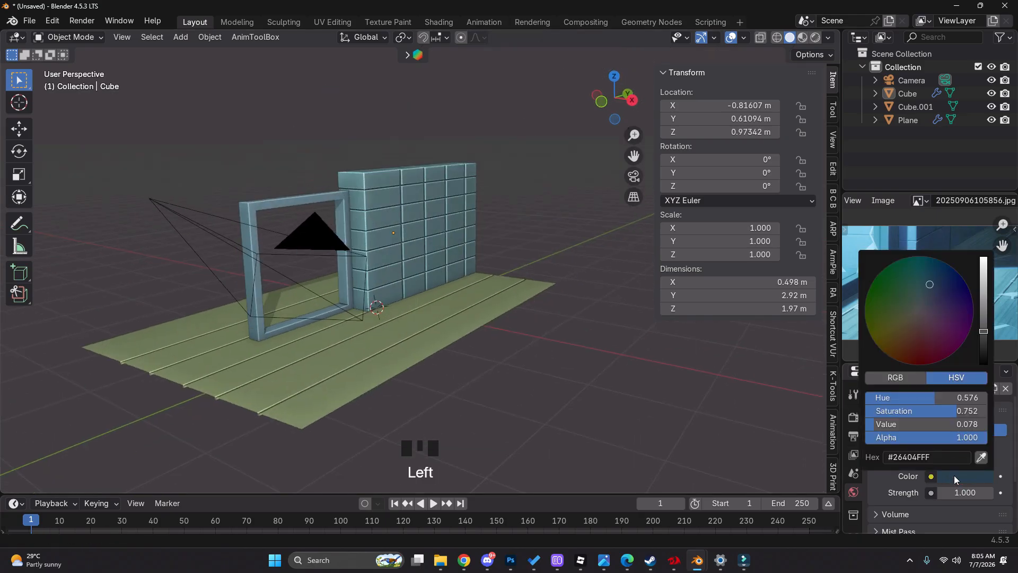
click(936, 454)
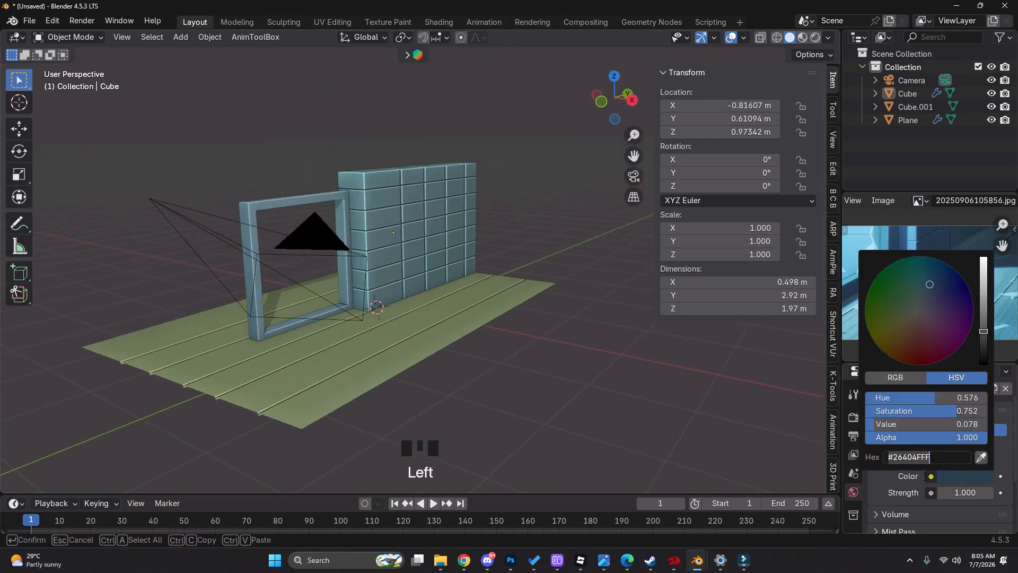
key(Return)
Switch the 3D viewport to Rendered shading to preview the room under the World colour
scroll(424, 350, up, 3)
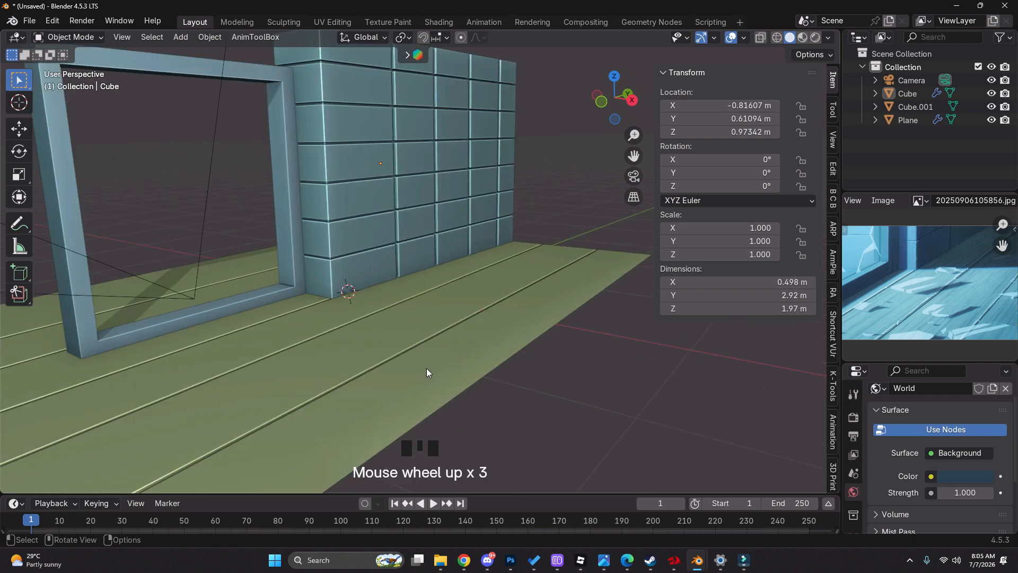
key(z)
scroll(470, 292, down, 1)
shift+middle_drag(469, 292, 495, 314)
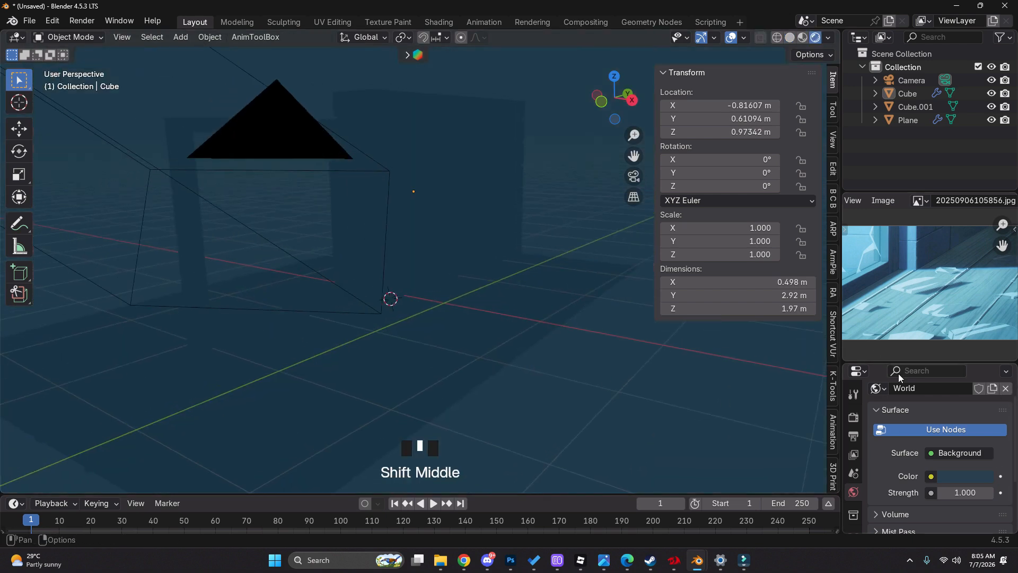
Enlarge the Properties editor and enable EEVEE Raytracing in the render settings with its resolution at 1:1
drag(898, 360, 864, 263)
click(862, 316)
scroll(919, 364, down, 5)
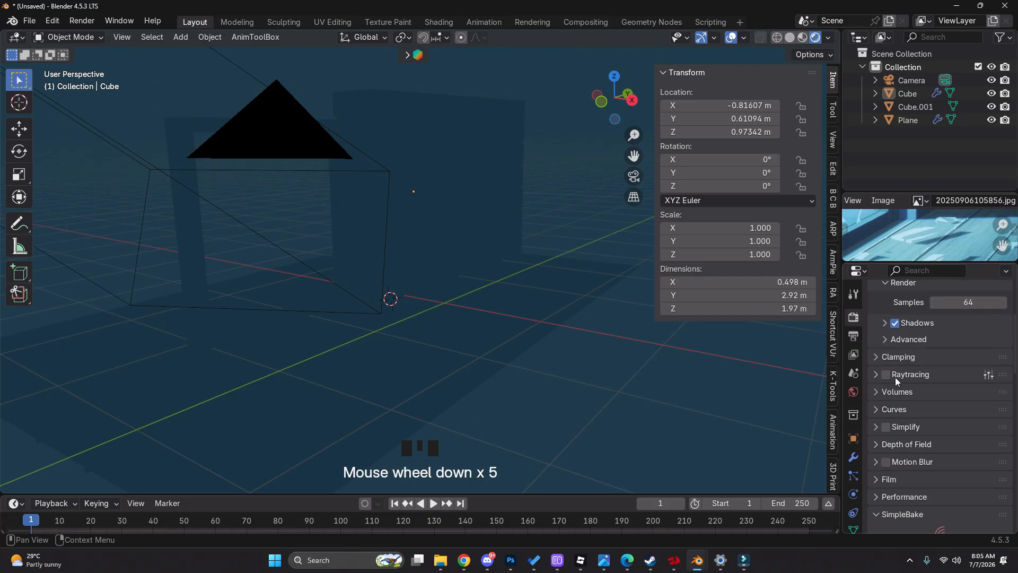
click(886, 375)
click(911, 374)
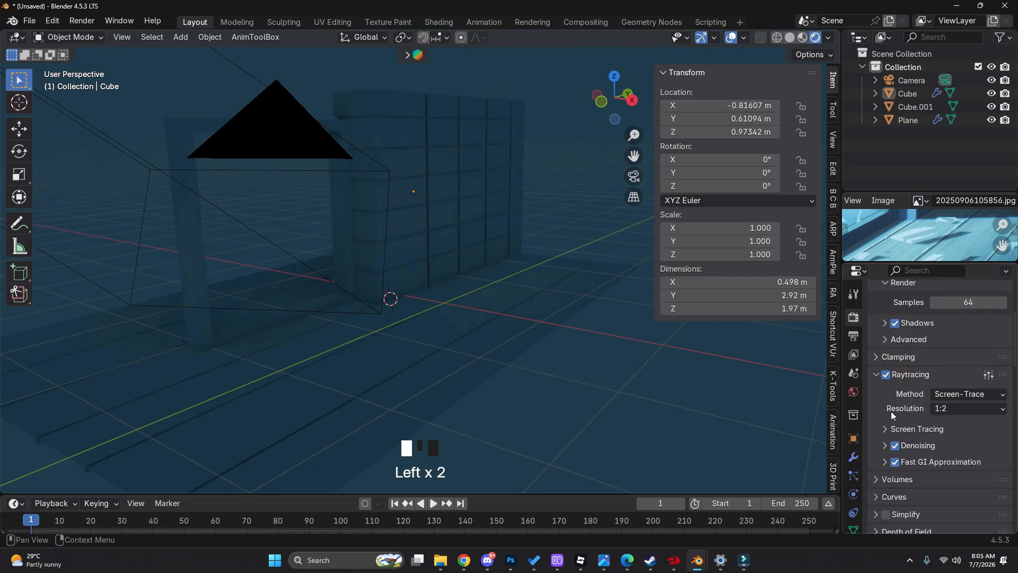
drag(978, 415, 948, 417)
Set the render shadows to 4 rays and 12 steps
scroll(971, 409, down, 8)
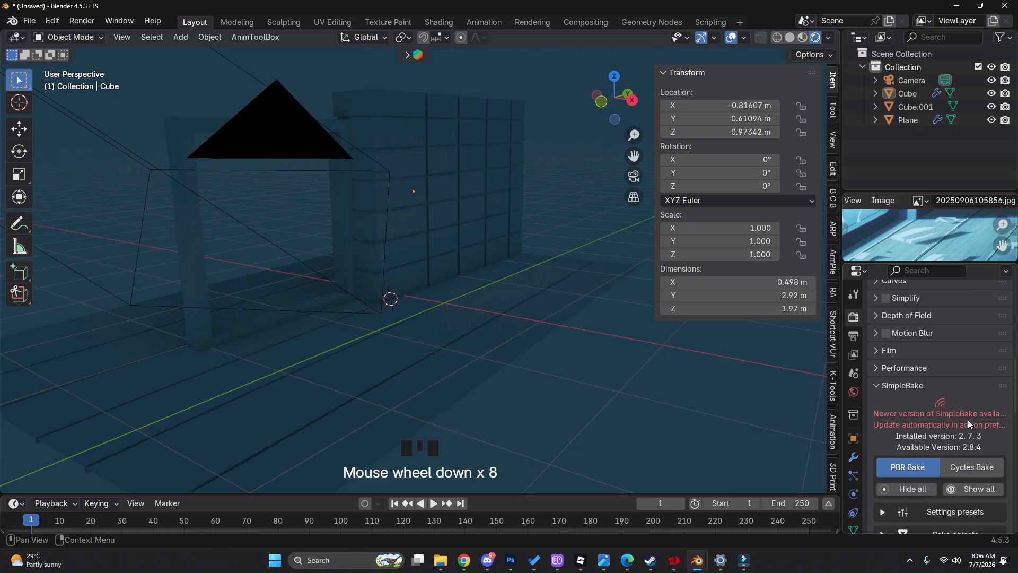
scroll(968, 418, up, 10)
double_click(960, 396)
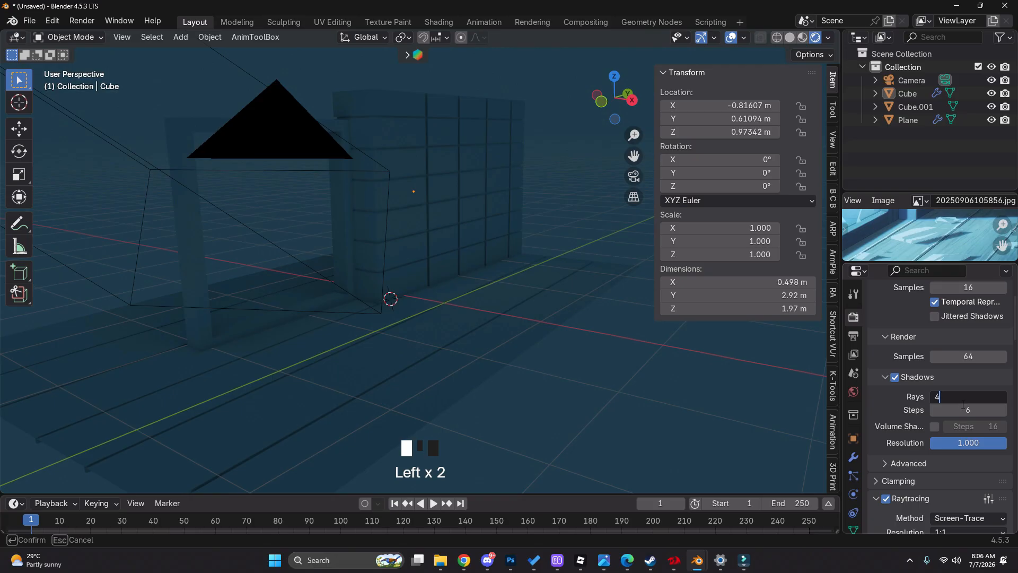
click(950, 407)
click(969, 407)
text(12)
click(896, 417)
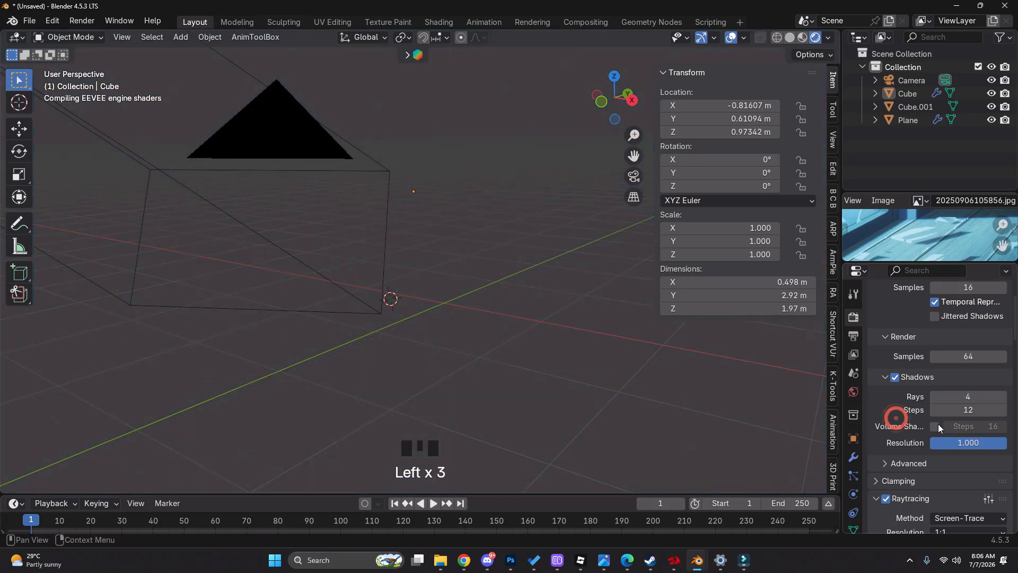
Set the Fast GI Approximation rays to 10 in the raytracing settings
scroll(942, 426, down, 6)
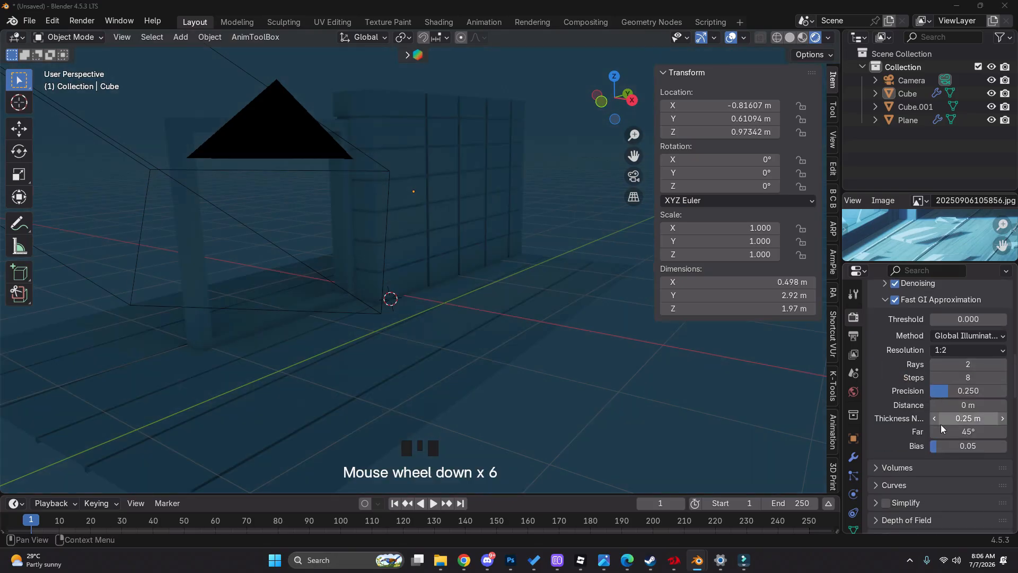
scroll(940, 424, down, 1)
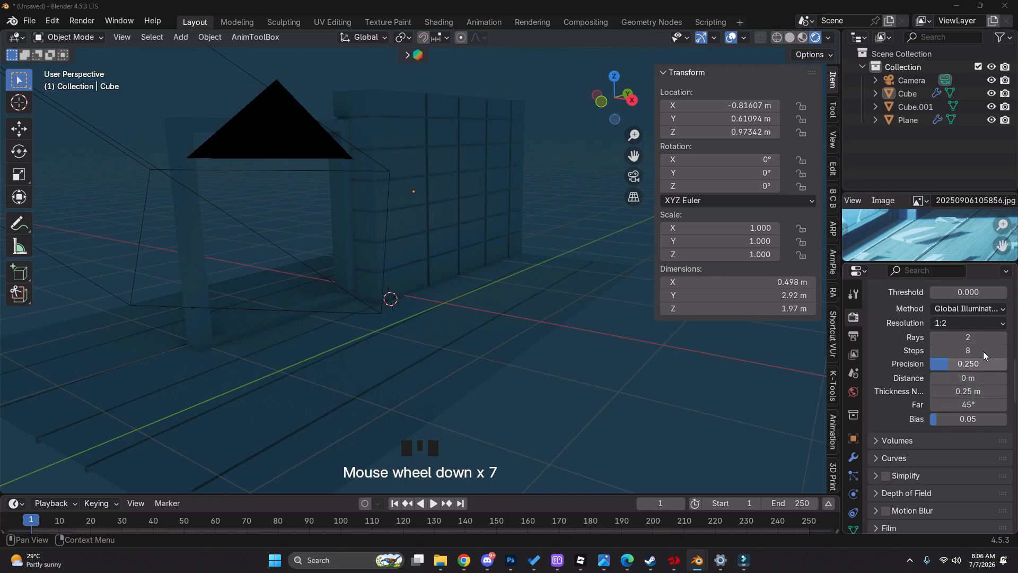
click(983, 335)
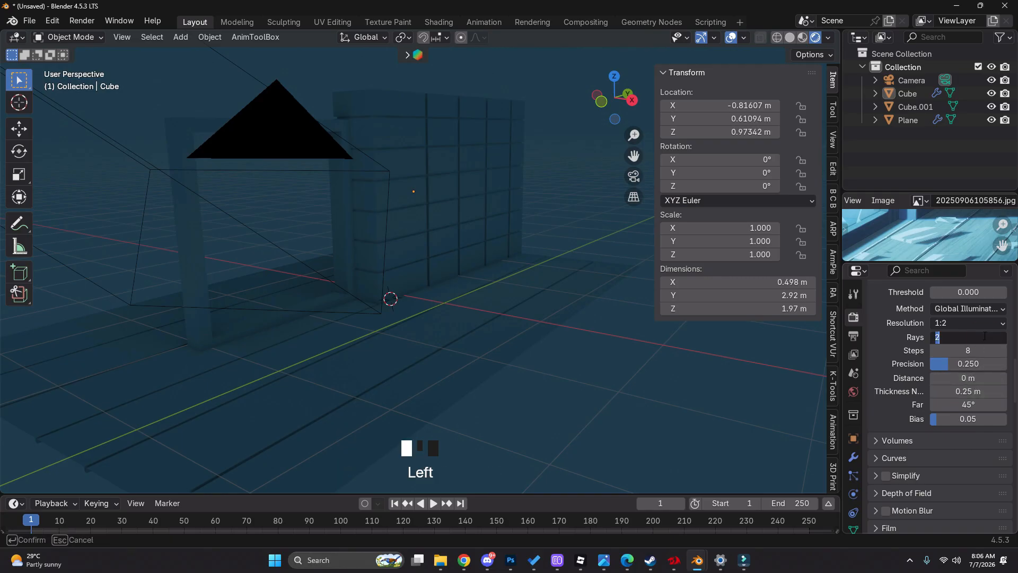
key(Return)
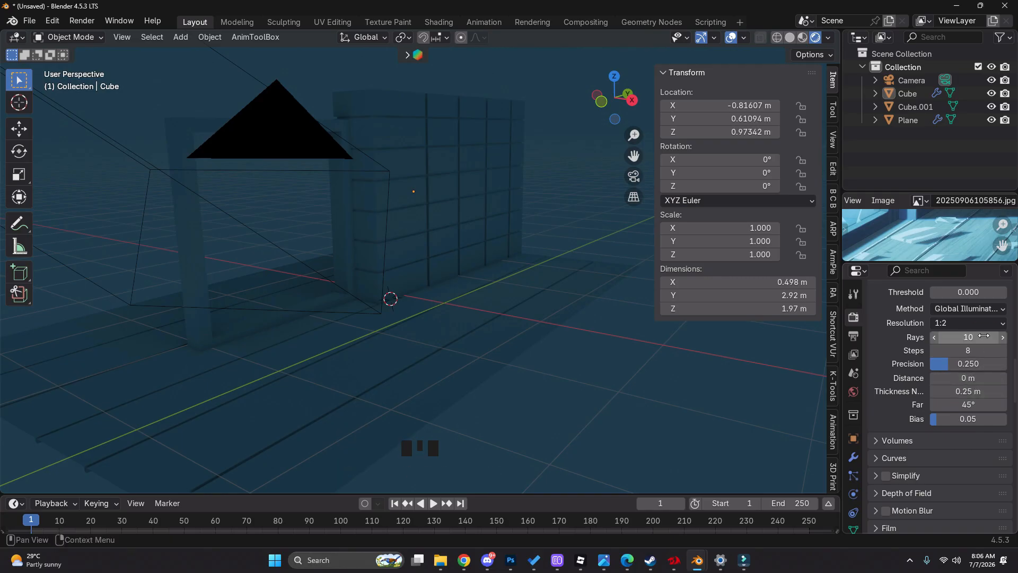
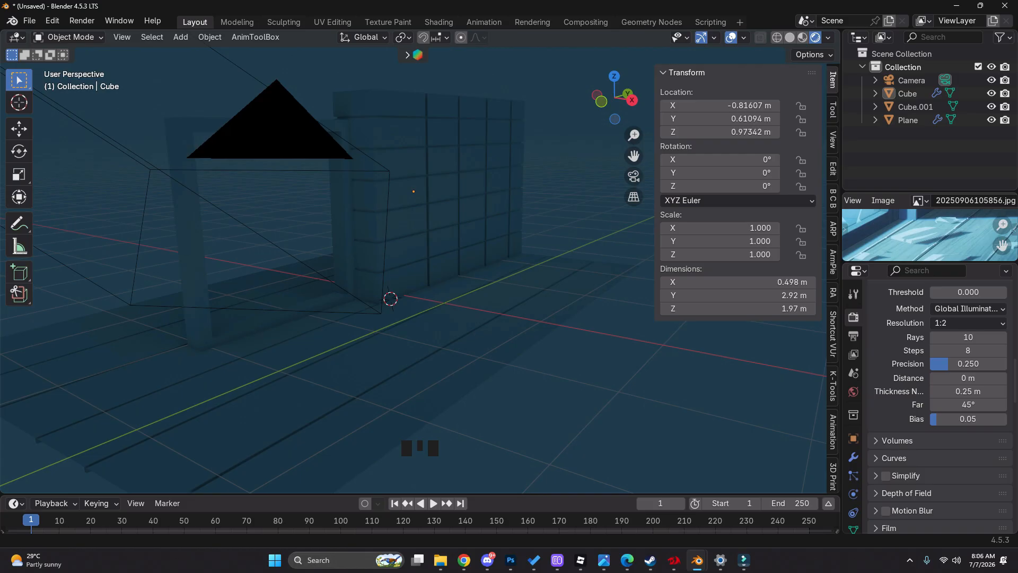
Set the Color Management view transform to Standard in the render settings
scroll(947, 443, down, 20)
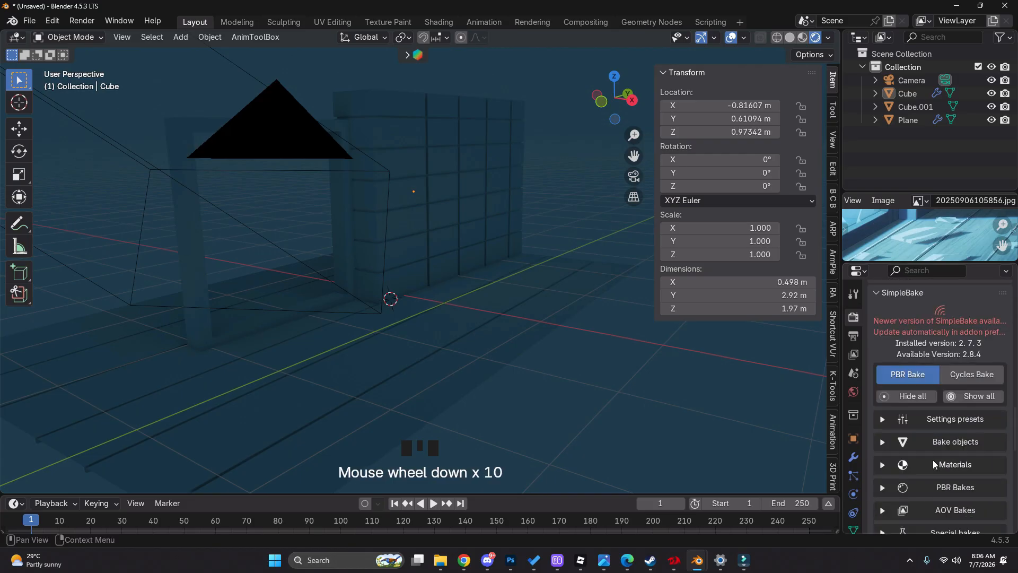
click(917, 520)
scroll(936, 498, down, 6)
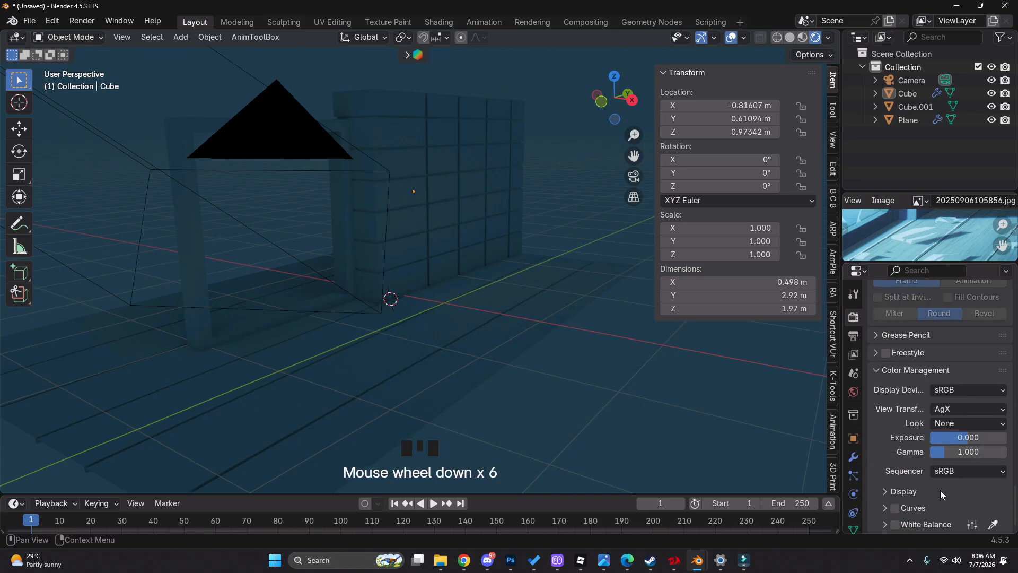
click(975, 408)
click(953, 424)
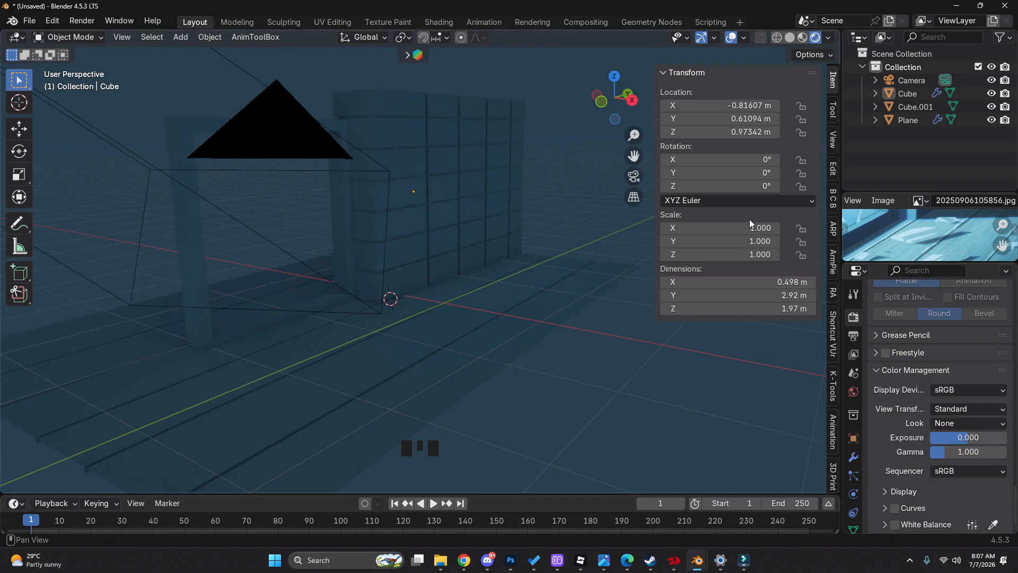
Select the vertical seams of the block wall in Edit Mode and shift them about -0.11 m along the Y axis
click(525, 188)
click(635, 177)
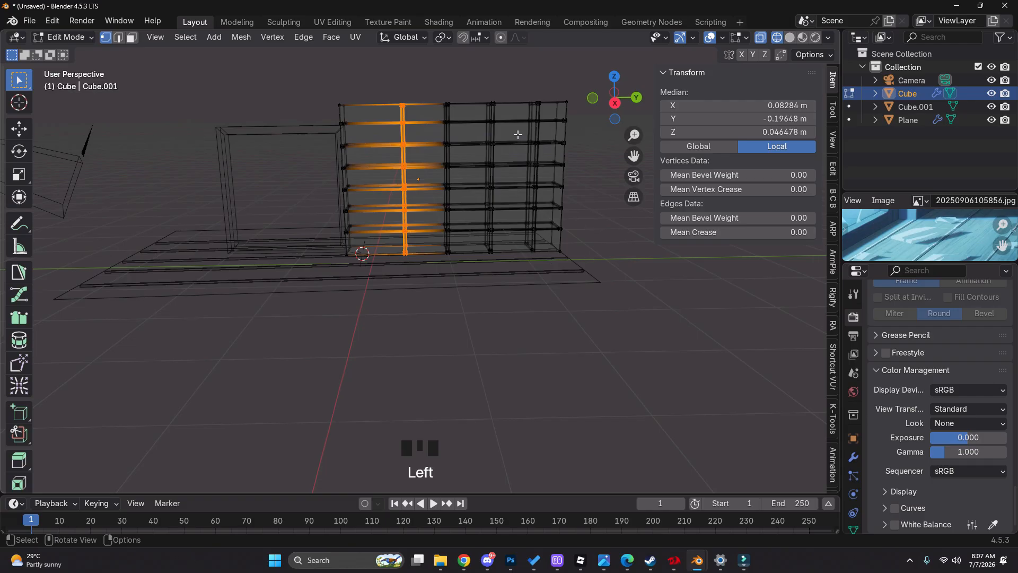
shift+drag(433, 62, 550, 305)
key(z)
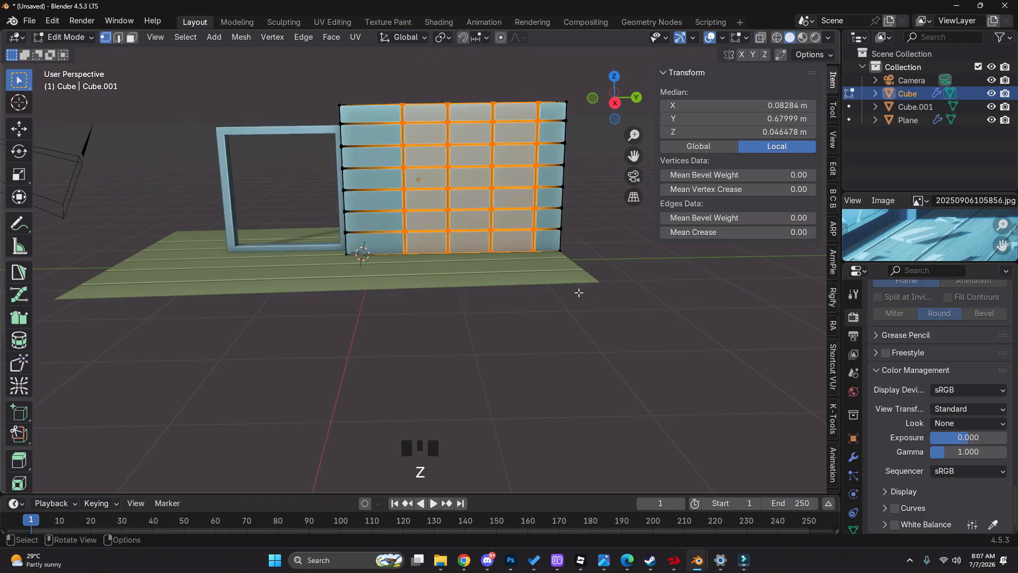
key(g)
key(g)
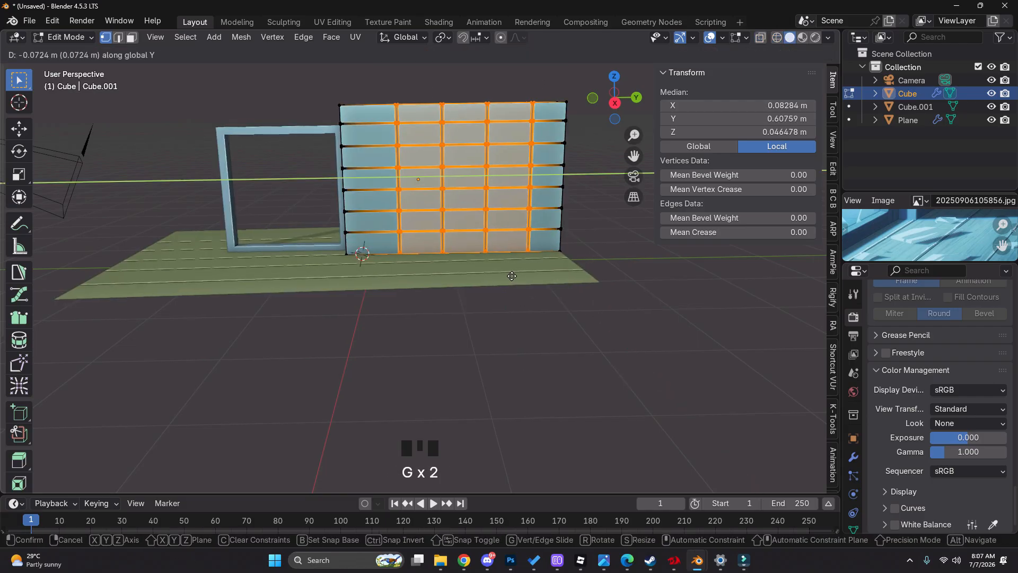
click(507, 276)
key(s)
key(y)
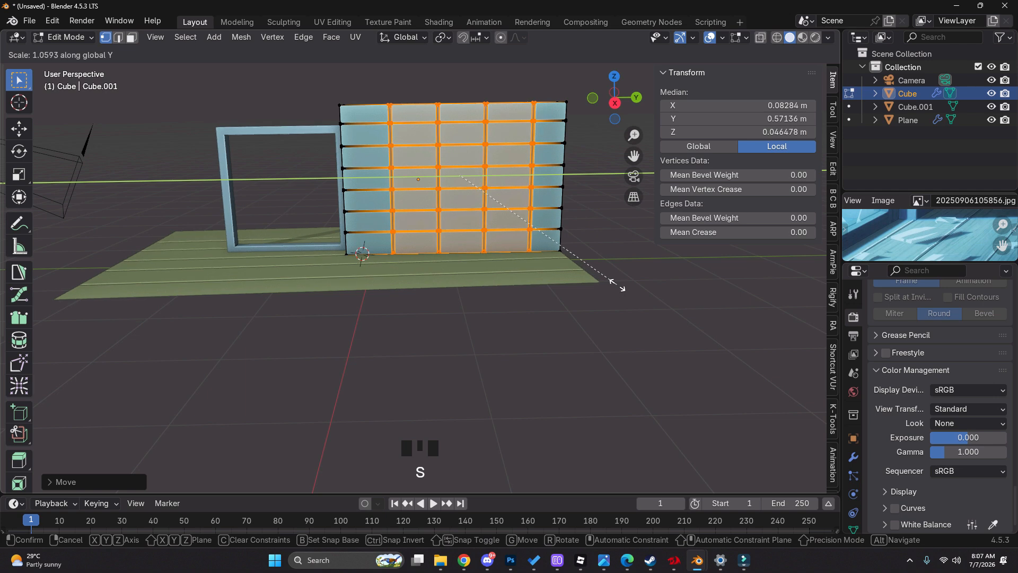
key(s)
click(627, 293)
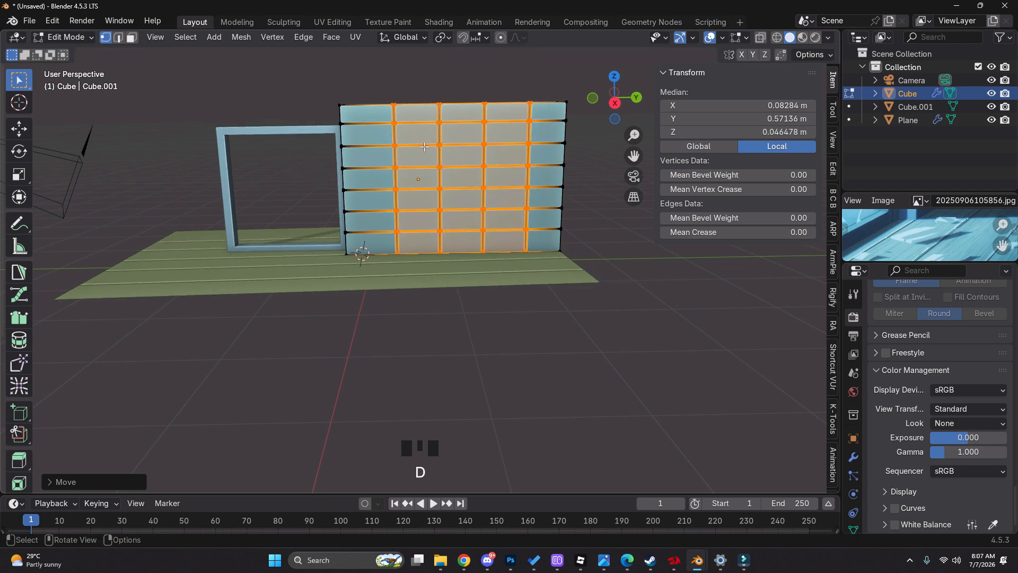
key(d)
key(d)
right_click(497, 125)
Scale the selected wall seams slightly wider apart along Y, shift them about -0.09 m along Y, and return to Object Mode
key(s)
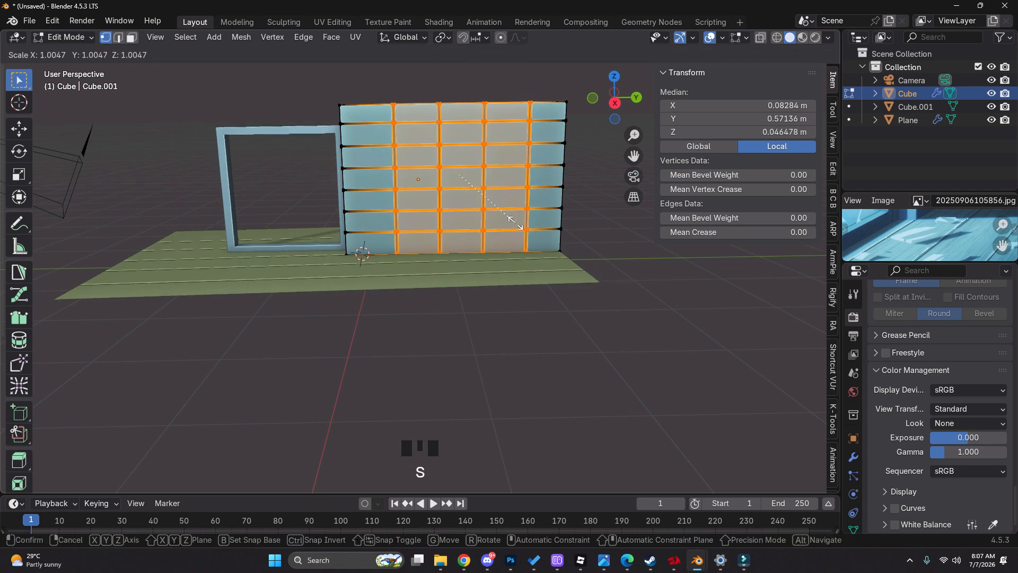
click(519, 225)
key(s)
click(525, 227)
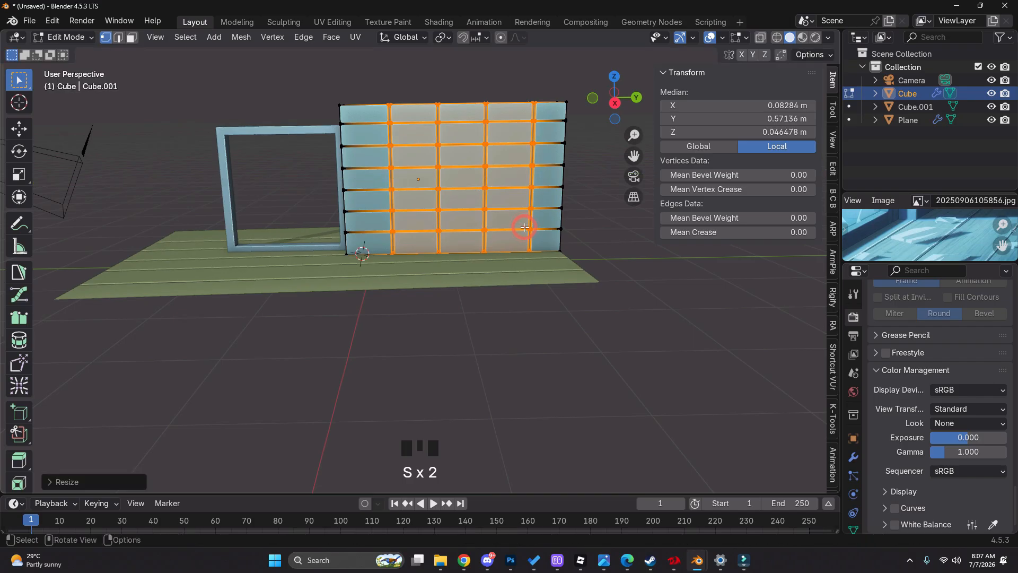
key(g)
click(495, 228)
key(Tab)
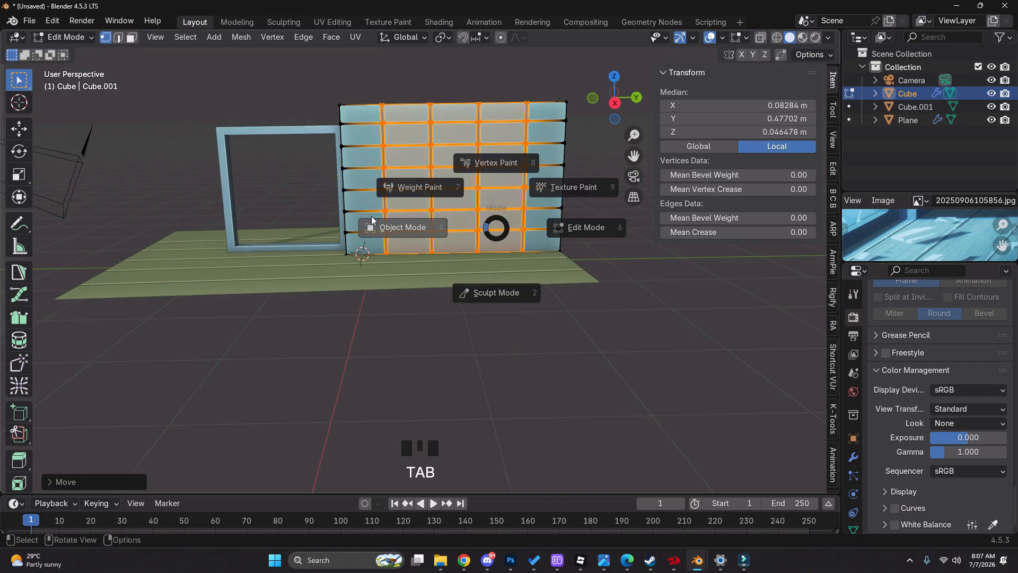
Add a Sun light in the camera view and raise it to about 0.9 m beside the open frame
click(633, 176)
click(583, 323)
scroll(854, 381, up, 5)
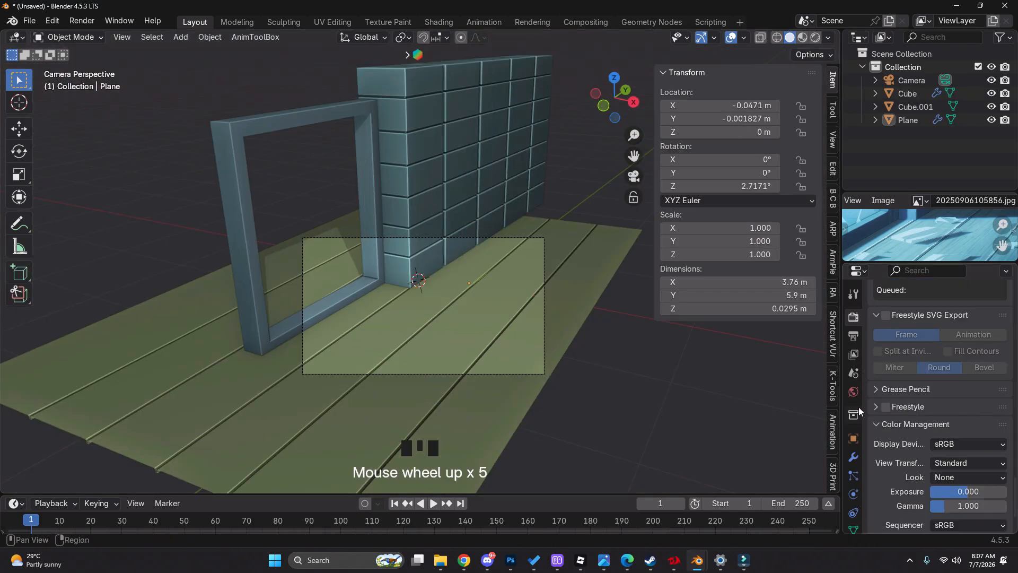
scroll(858, 406, up, 4)
key(shift+a)
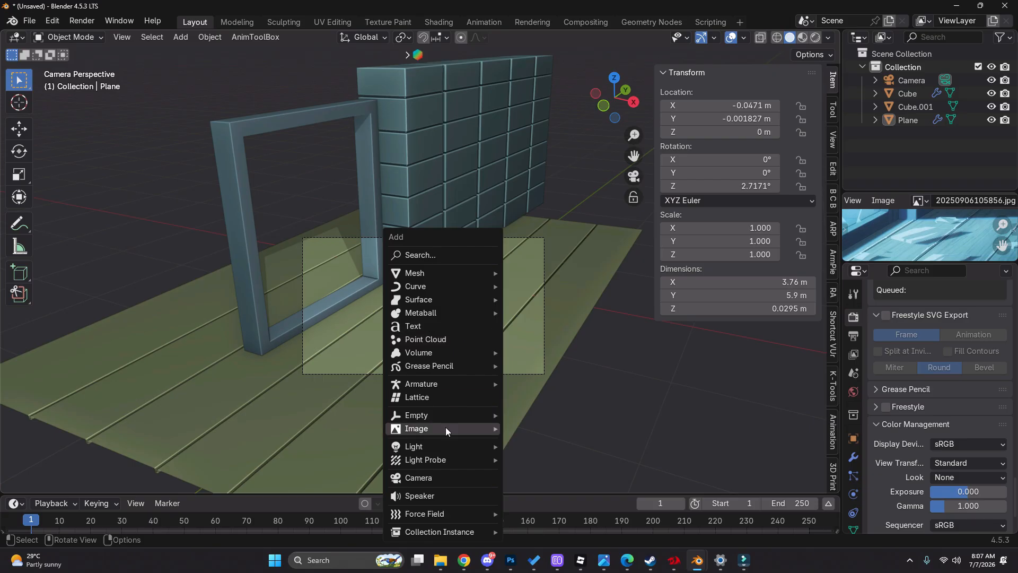
mouse_move(447, 446)
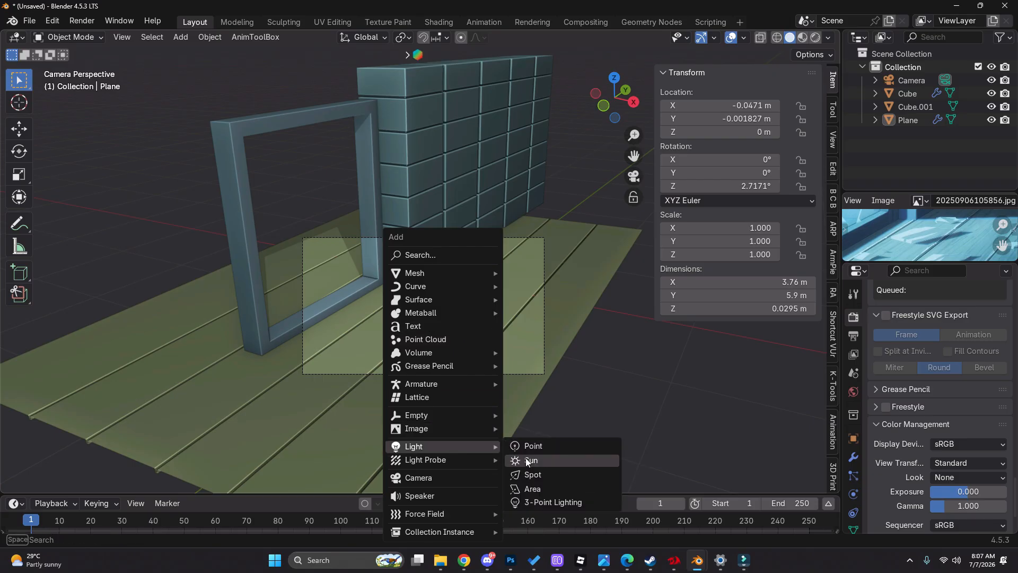
click(528, 459)
scroll(454, 249, down, 2)
key(g)
click(420, 245)
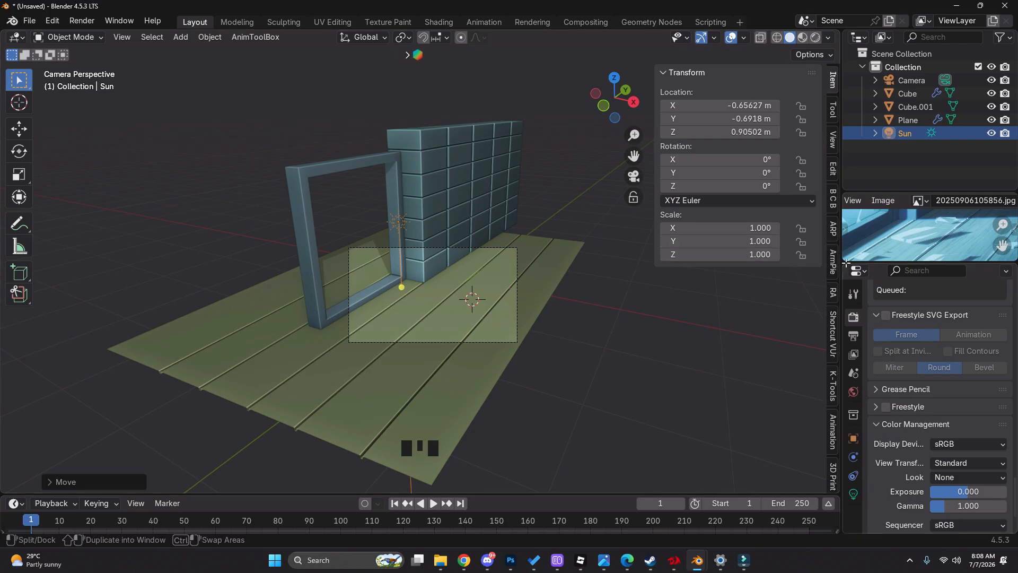
Move the sun light into the frame's opening at about X -1.3, Y -0.92, Z 1.2 m and switch to Rendered shading
drag(841, 264, 836, 424)
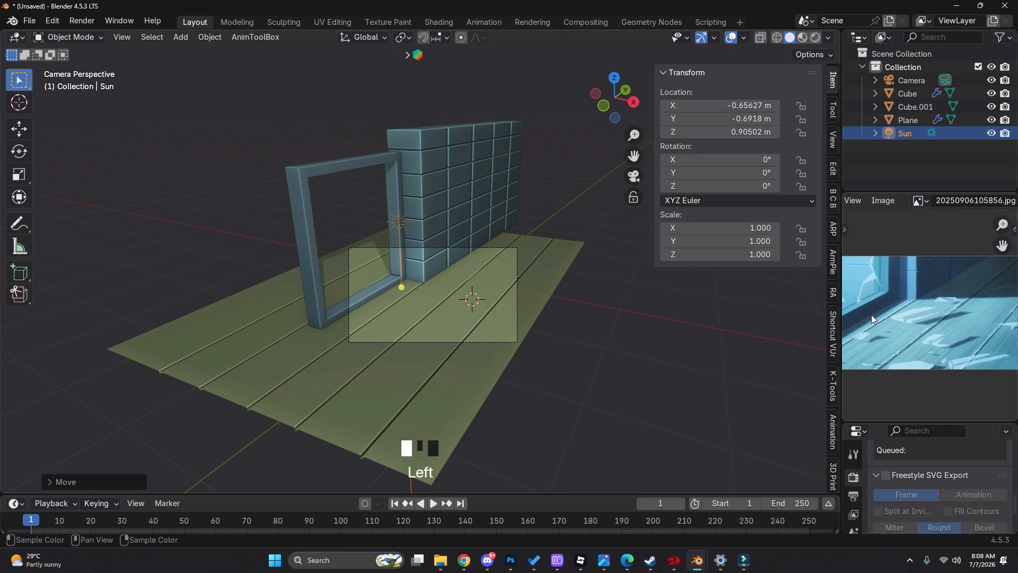
key(g)
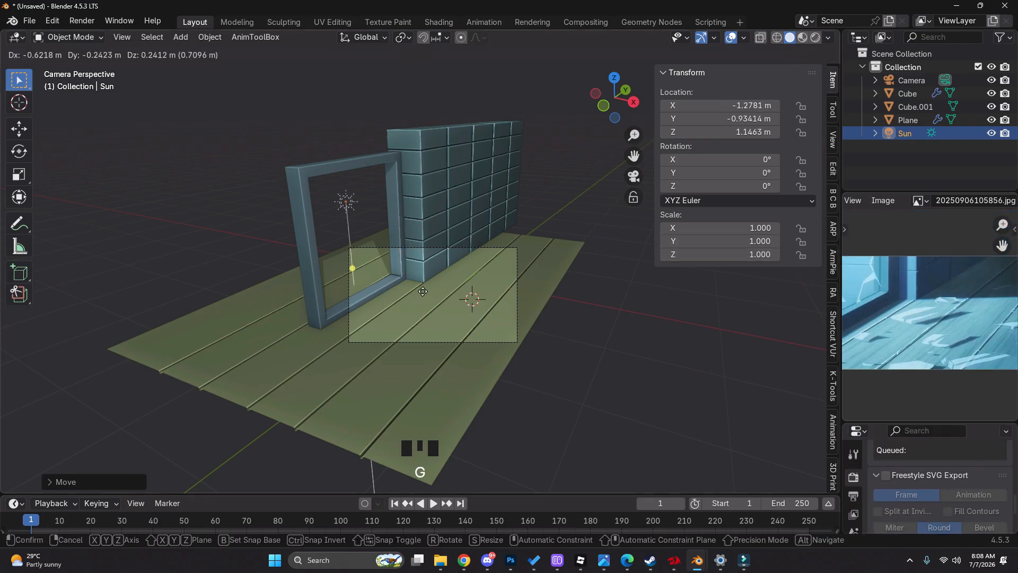
click(423, 291)
key(z)
click(453, 237)
scroll(440, 292, up, 2)
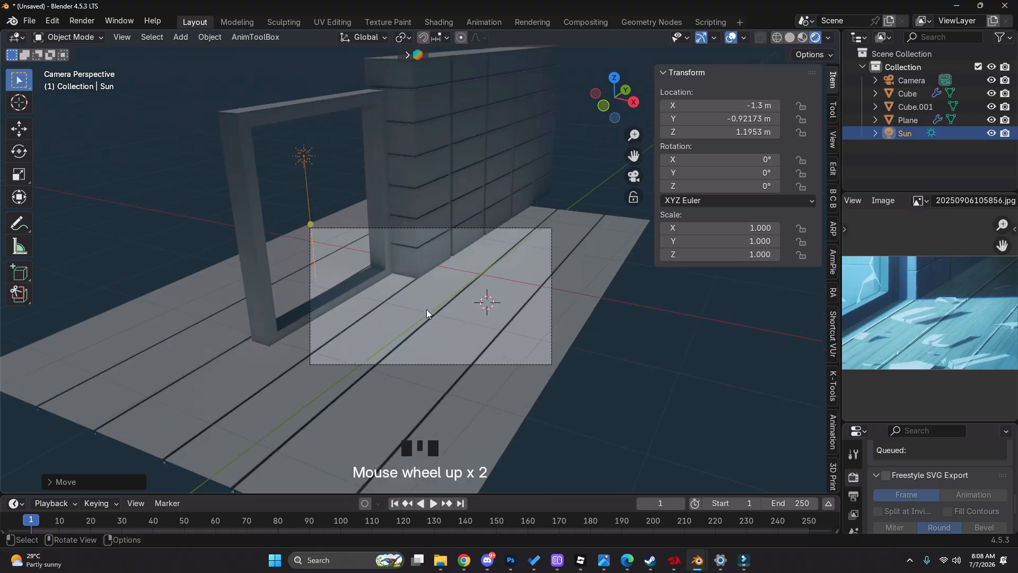
Draw a freehand annotation line running from the frame's opening toward the base of the block wall
key(r)
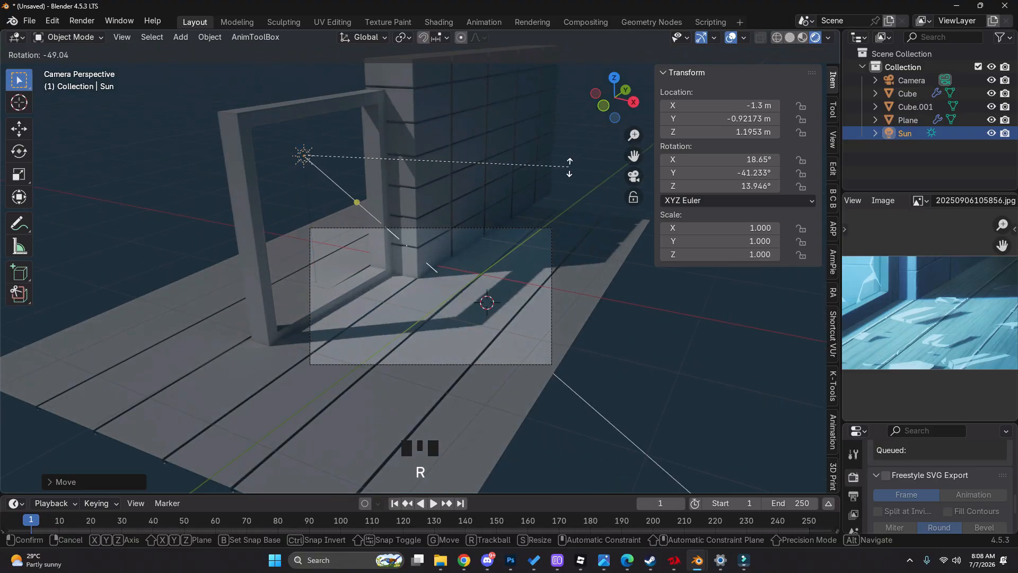
key(Escape)
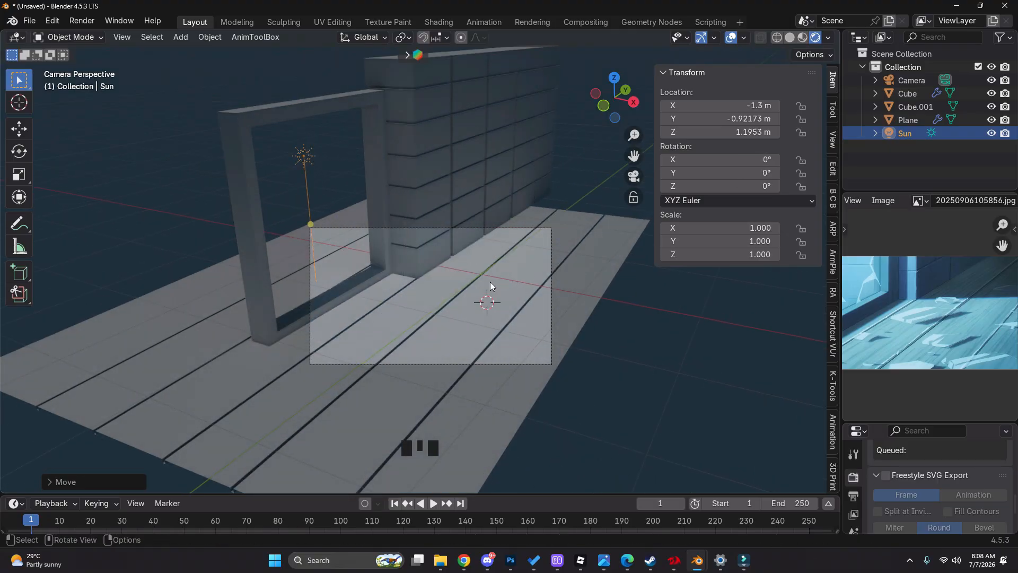
mouse_move(295, 199)
mouse_down()
mouse_move(413, 261)
mouse_move(618, 266)
mouse_up()
mouse_move(618, 266)
right_down()
mouse_move(606, 265)
mouse_move(619, 267)
right_up()
Rotate the sun light to about X 20.2°, Y -45.2°, Z 14.7° so it shines through the frame onto the floor
key(r)
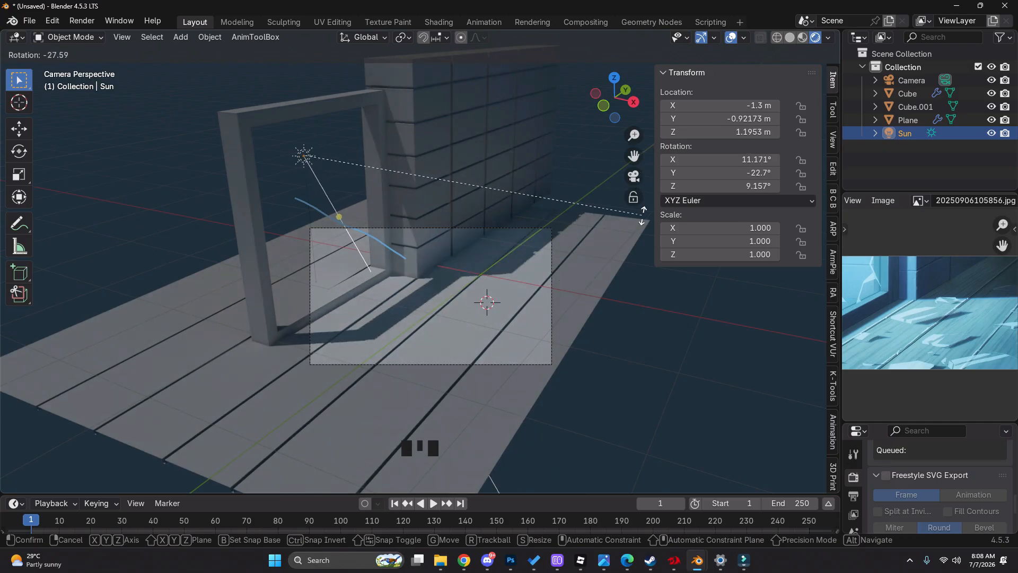
click(660, 176)
key(r)
key(z)
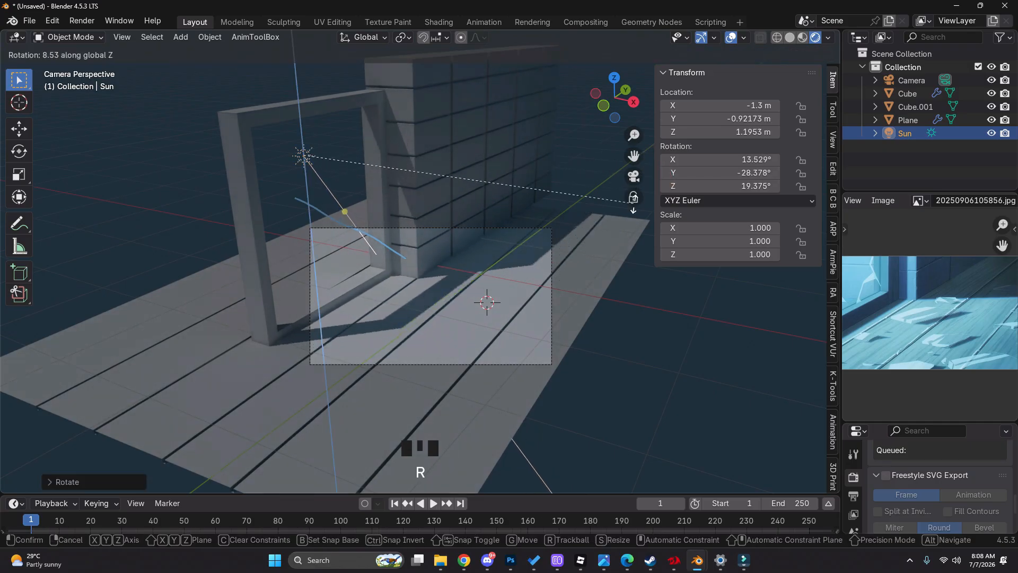
right_click(469, 342)
key(r)
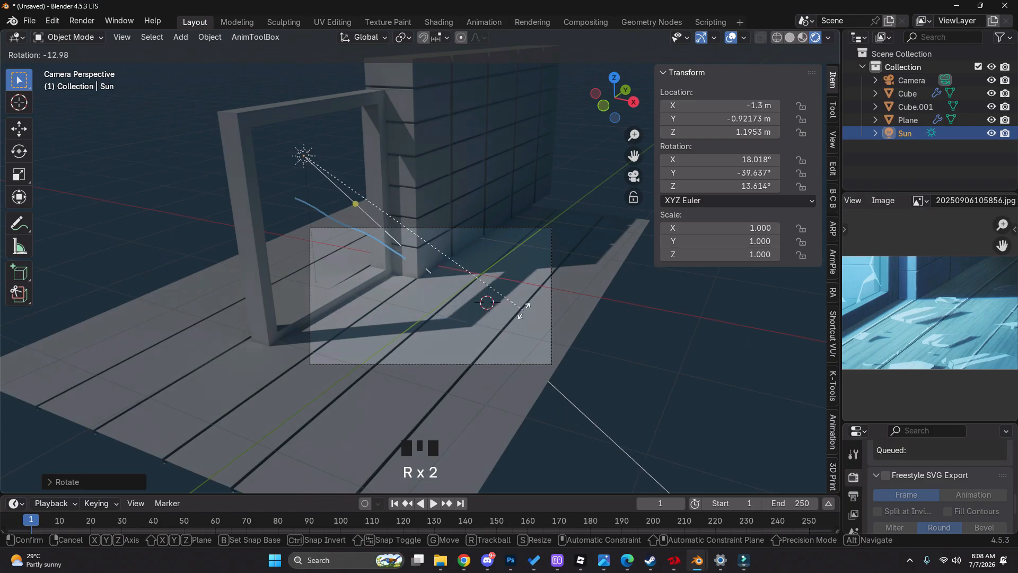
click(575, 306)
Reframe the reference image on its window and floor, and annotate over the frame and wall, erasing part of the strokes
scroll(899, 335, down, 3)
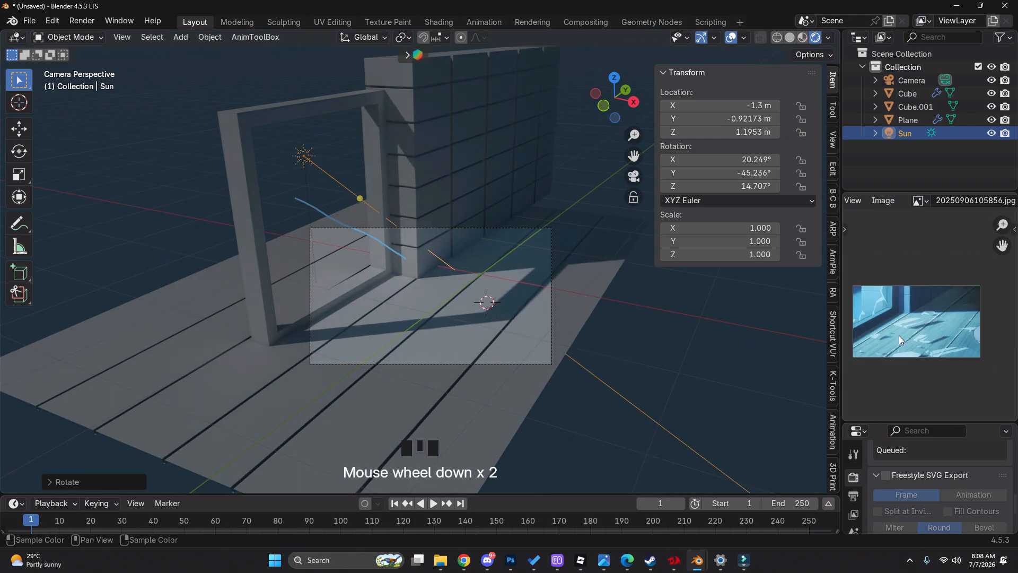
scroll(919, 372, up, 4)
middle_drag(855, 283, 893, 321)
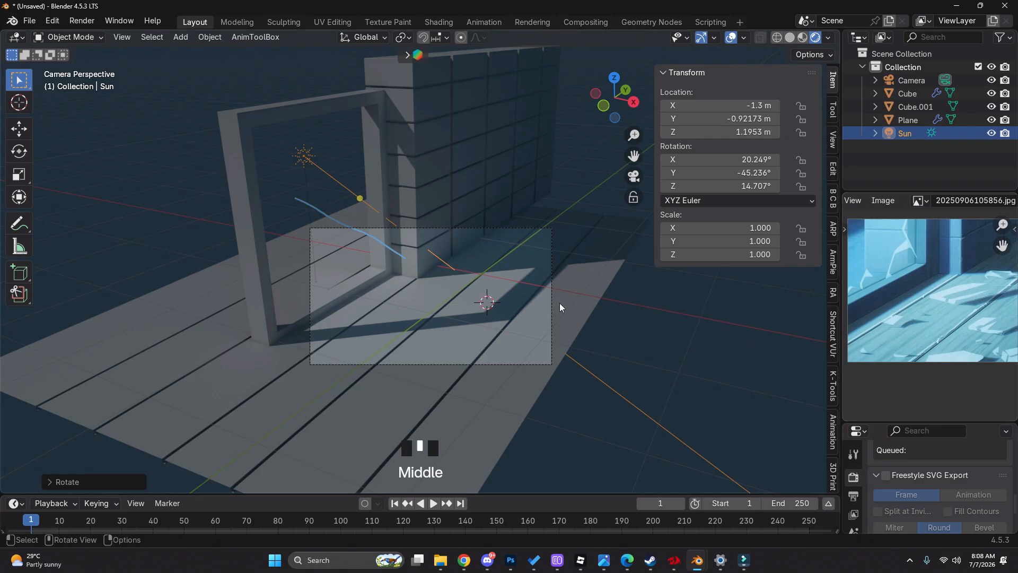
click(375, 280)
key(d)
key(d)
key(d)
key(d)
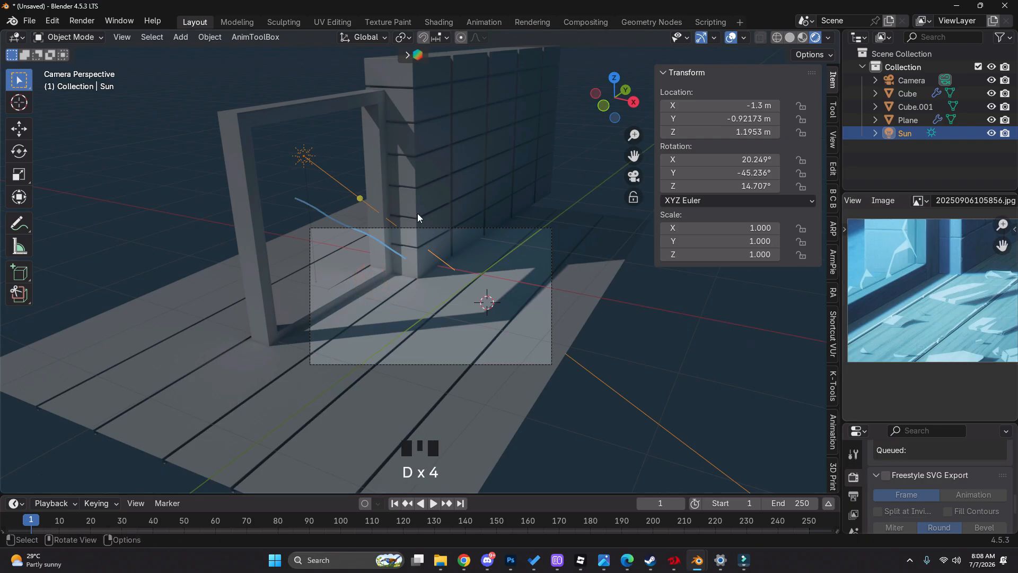
mouse_move(398, 152)
mouse_down()
mouse_move(407, 252)
mouse_move(487, 274)
mouse_move(610, 256)
mouse_up()
right_drag(610, 257, 282, 254)
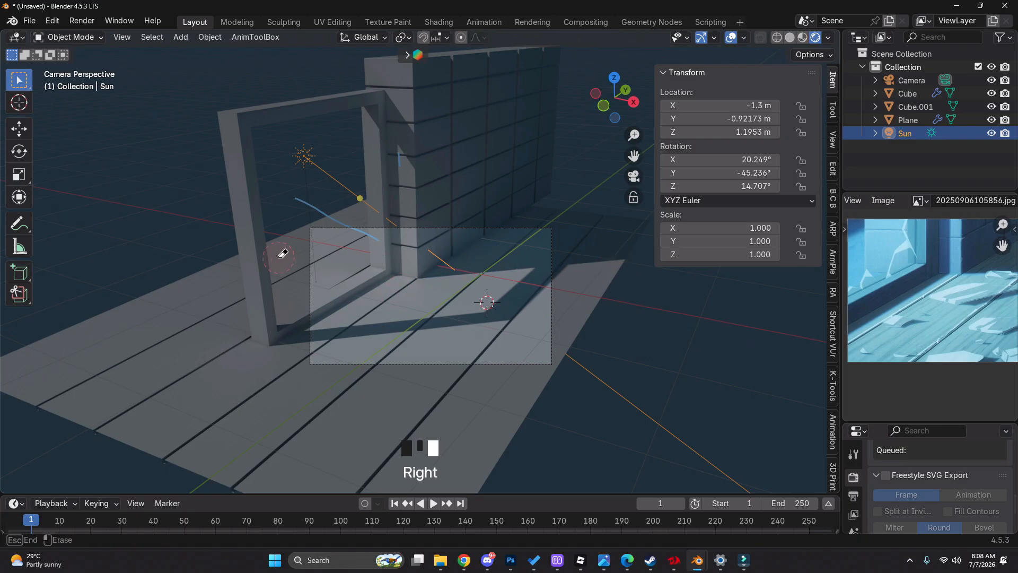
scroll(379, 283, down, 2)
key(g)
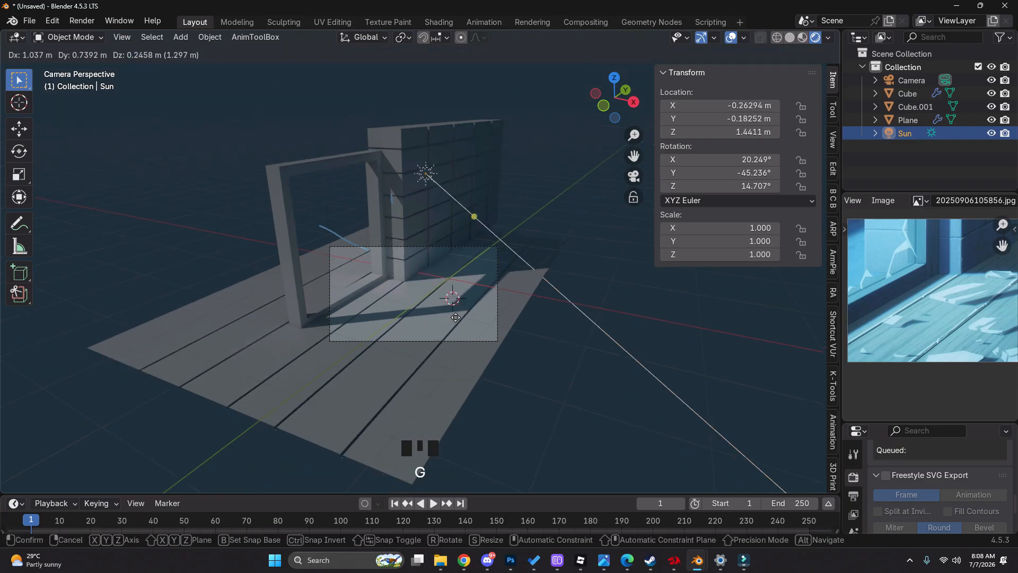
right_click(386, 306)
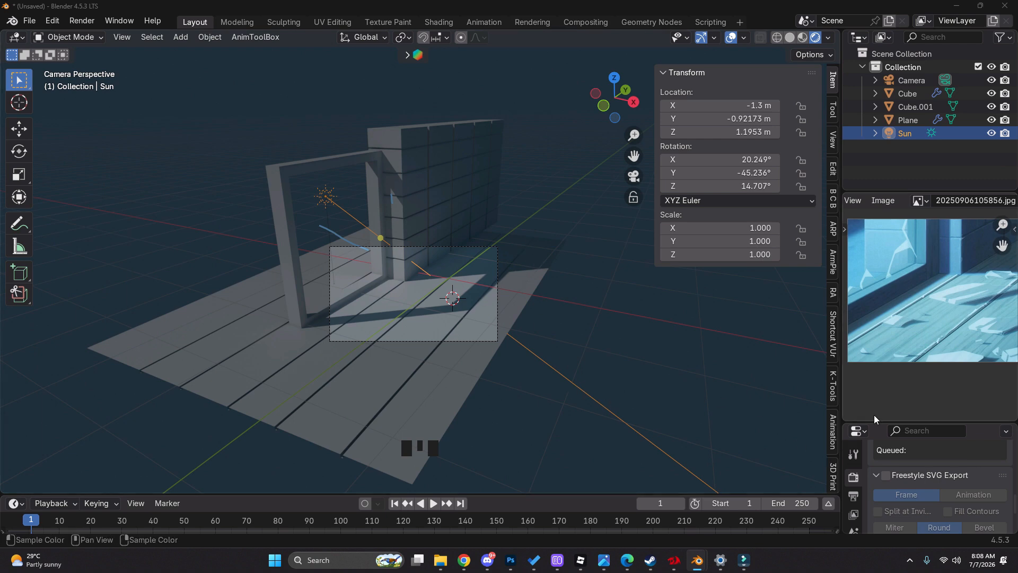
Enlarge the Properties editor and set the sun light's colour to cyan
drag(874, 419, 873, 258)
click(853, 486)
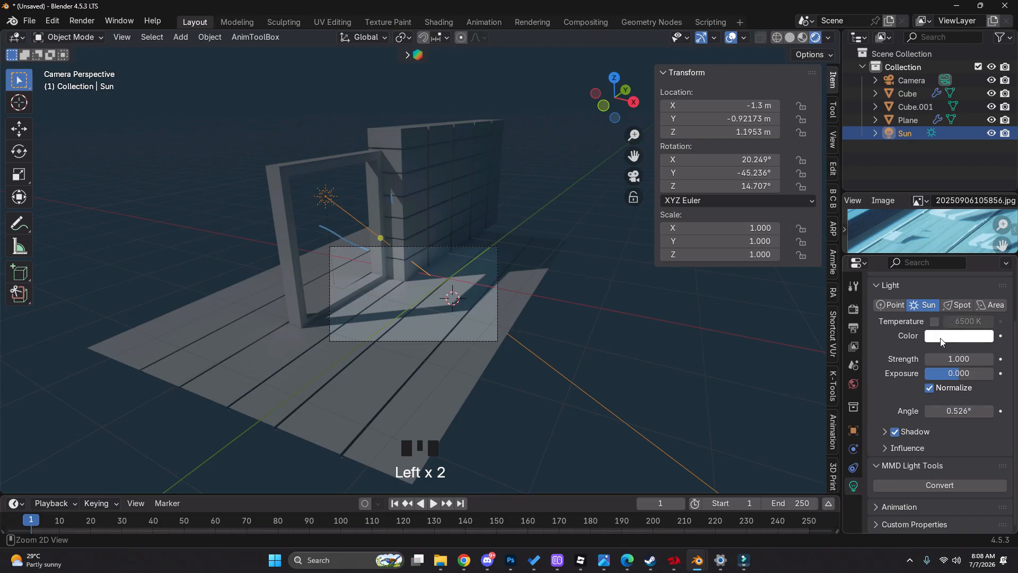
key(ctrl+v)
key(g)
right_click(755, 304)
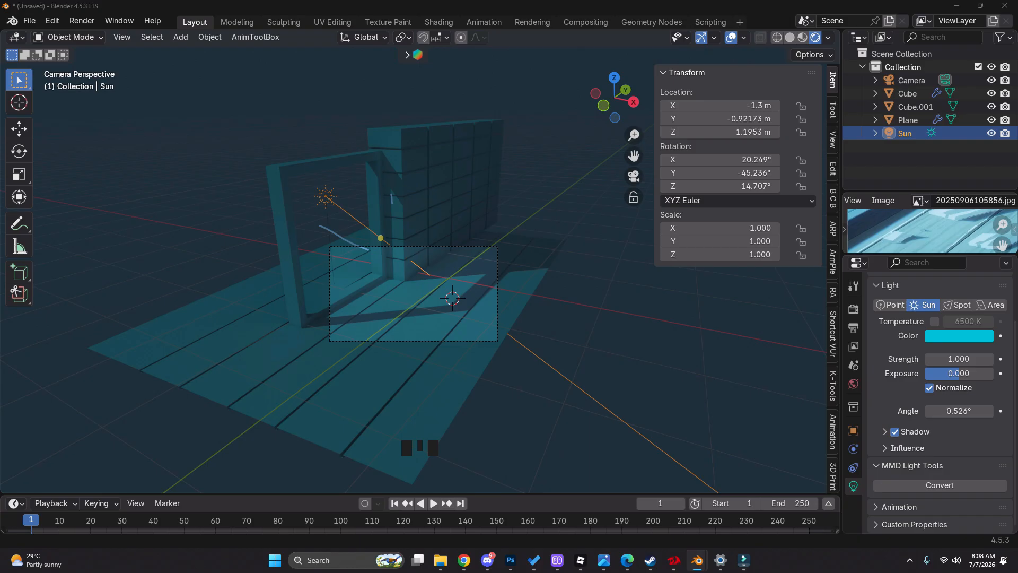
Annotate the lower part of the open frame with curved freehand strokes around its post and sill
scroll(432, 253, up, 2)
mouse_move(432, 253)
middle_down()
mouse_move(402, 266)
mouse_move(276, 226)
middle_up()
click(277, 226)
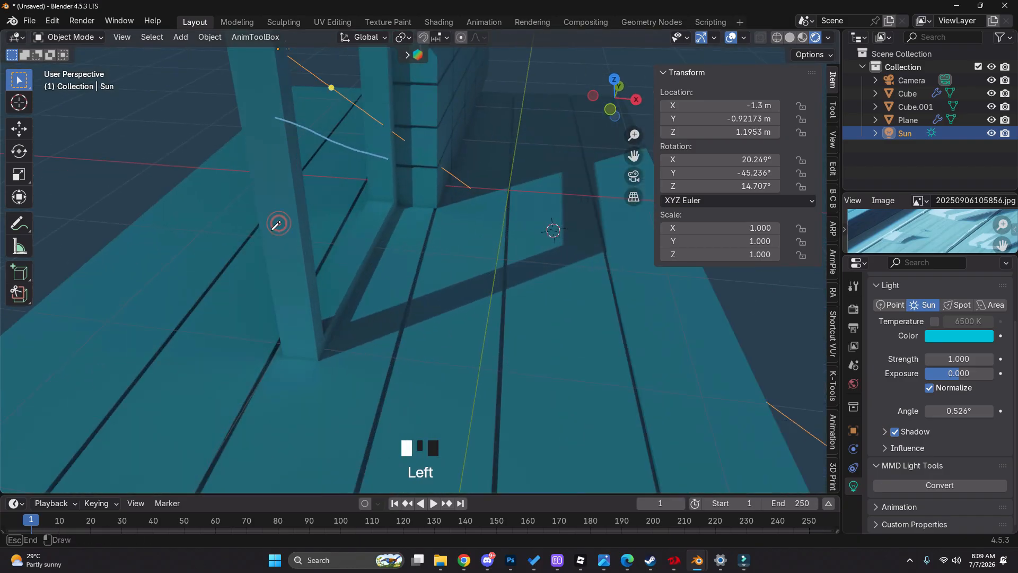
drag(365, 209, 262, 248)
mouse_move(281, 224)
right_down()
mouse_move(334, 257)
mouse_move(376, 252)
right_up()
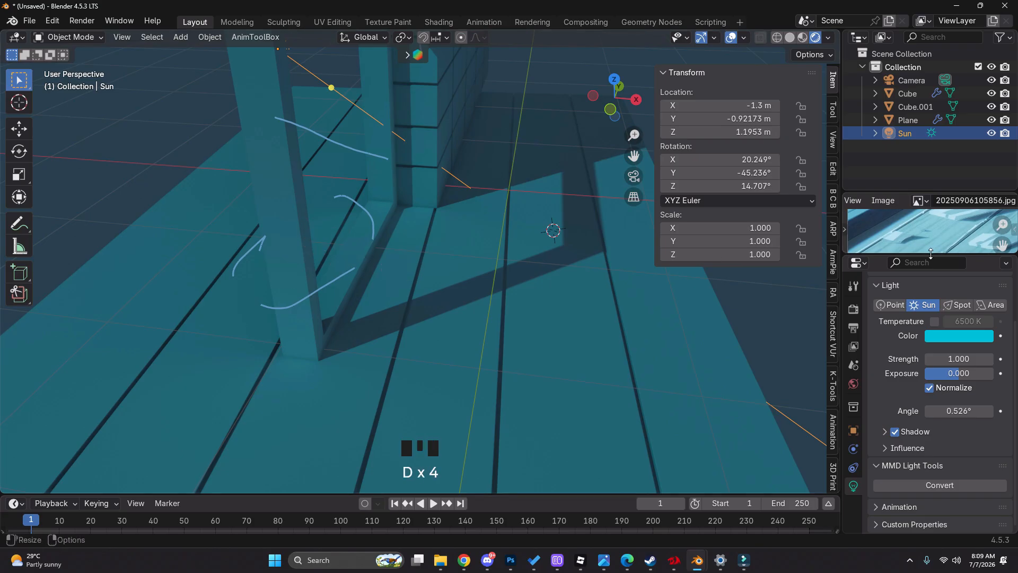
Enlarge the reference image and examine the window frame's lower part where it meets the floor
drag(911, 256, 912, 401)
scroll(953, 310, down, 4)
scroll(934, 298, up, 4)
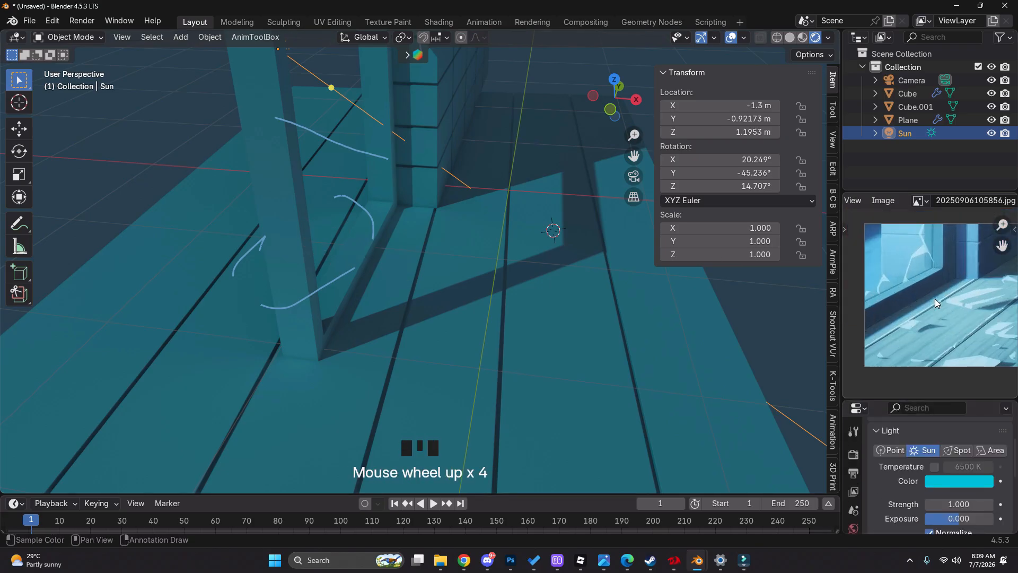
middle_drag(934, 298, 916, 314)
scroll(924, 290, down, 2)
click(921, 329)
scroll(348, 248, down, 2)
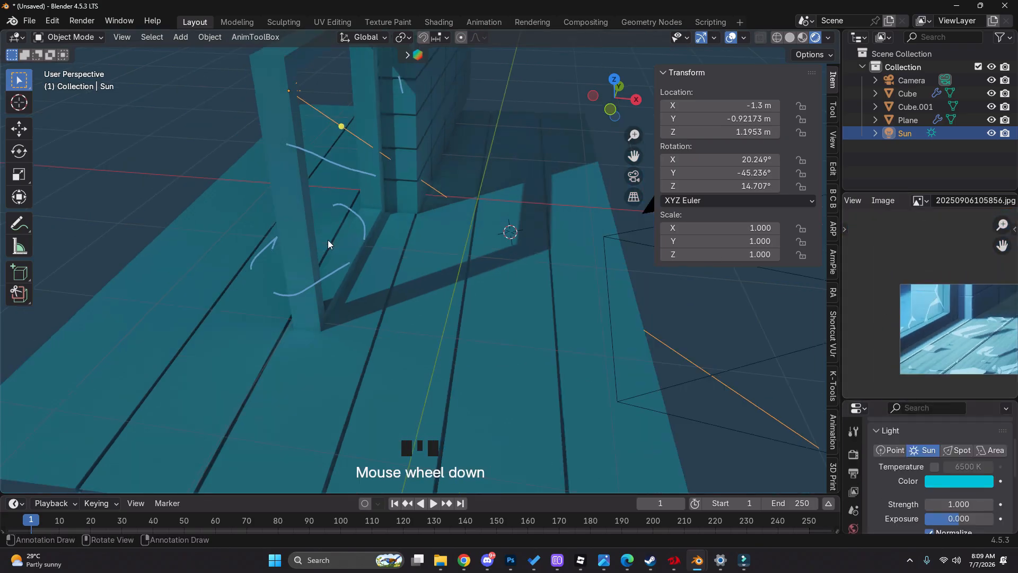
Add a point light over the floor on the outer side of the open frame and raise it to about 0.66 m
mouse_move(347, 248)
shift+middle_down()
mouse_move(385, 289)
mouse_move(443, 270)
shift+middle_up()
right_drag(443, 270, 527, 287)
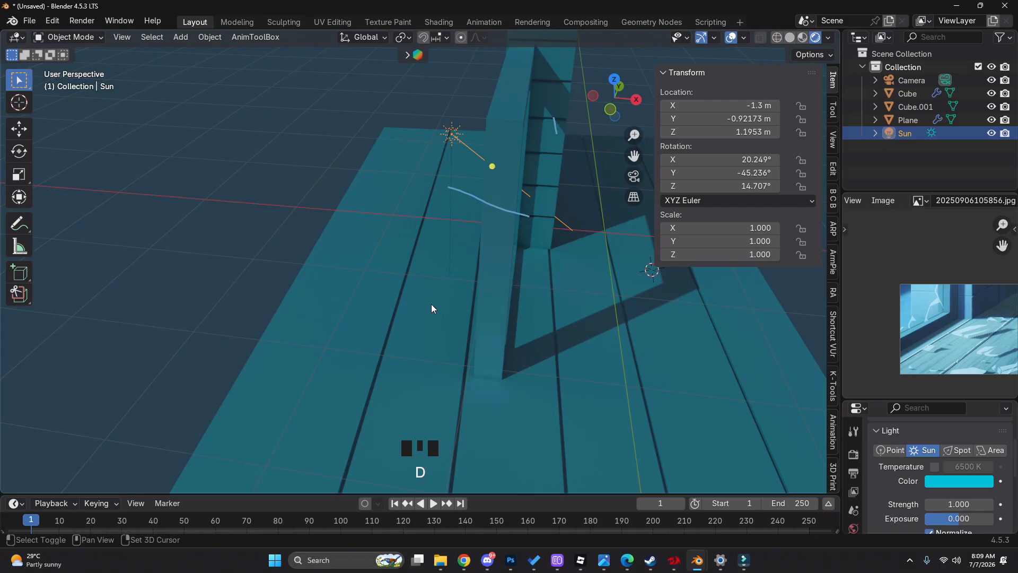
key(shift+a)
mouse_move(432, 293)
click(490, 293)
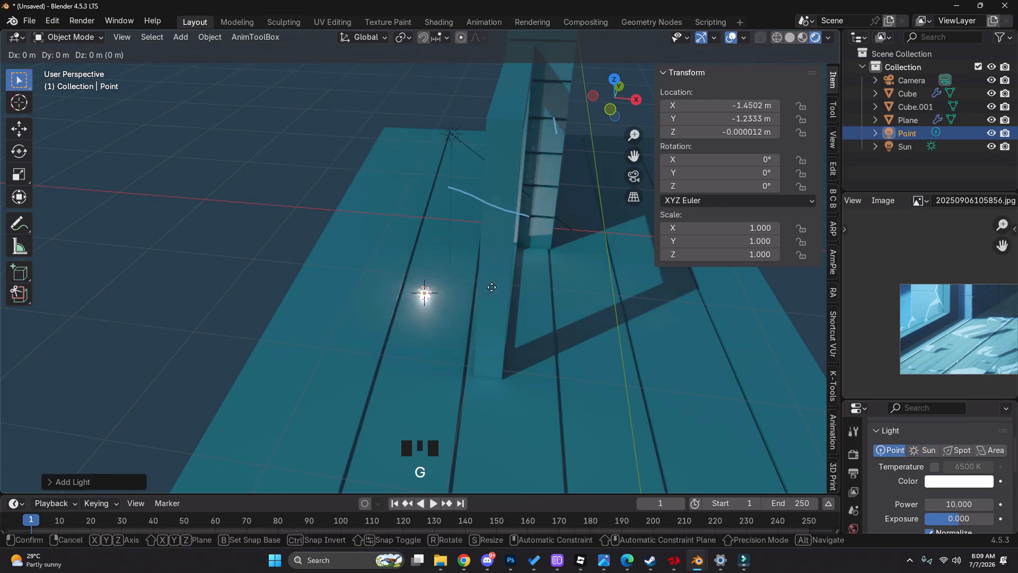
key(g)
click(498, 214)
Enlarge the Properties editor and give the point light a light blue colour and a power of 31
drag(877, 400, 880, 290)
key(ctrl+v)
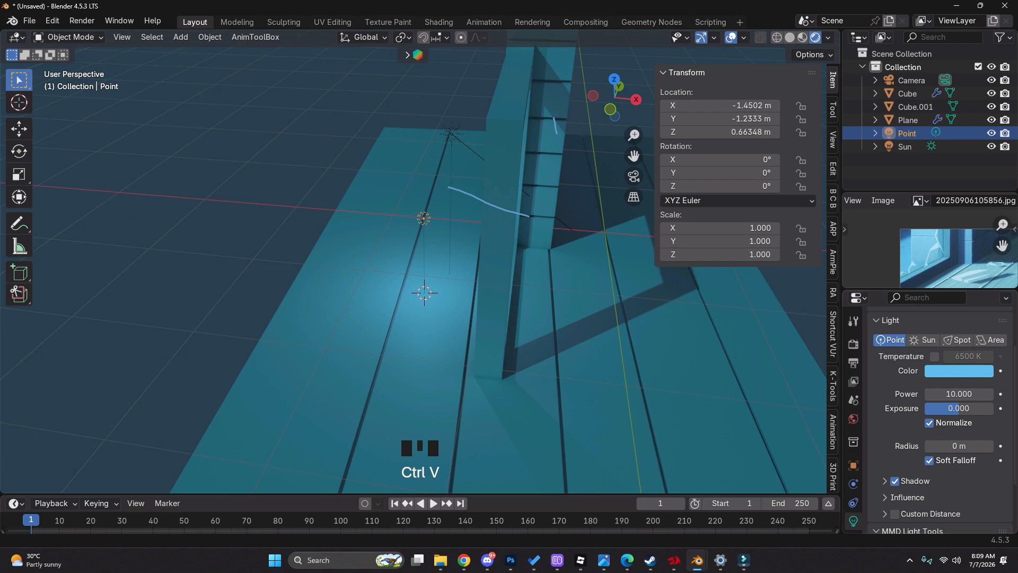
drag(959, 393, 1002, 394)
Select the sun light, try a strength of 3, and settle on a strength of 2
click(484, 160)
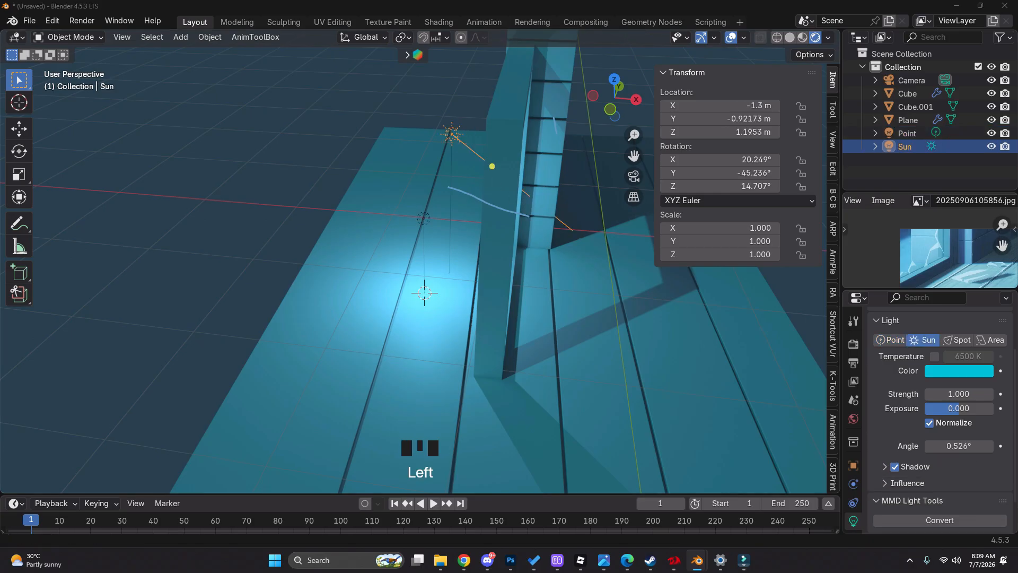
drag(959, 394, 953, 393)
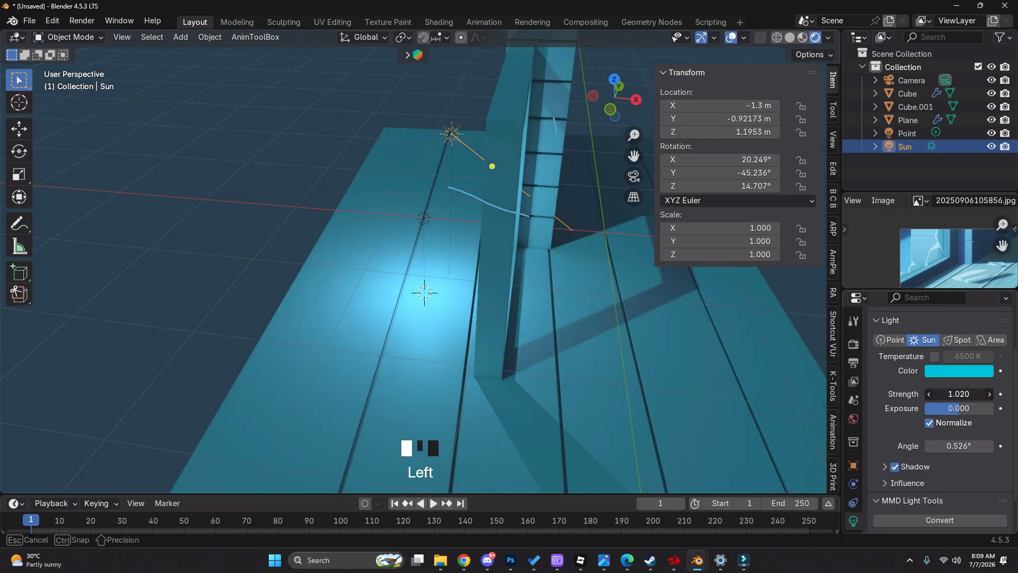
click(963, 393)
text(3)
key(Return)
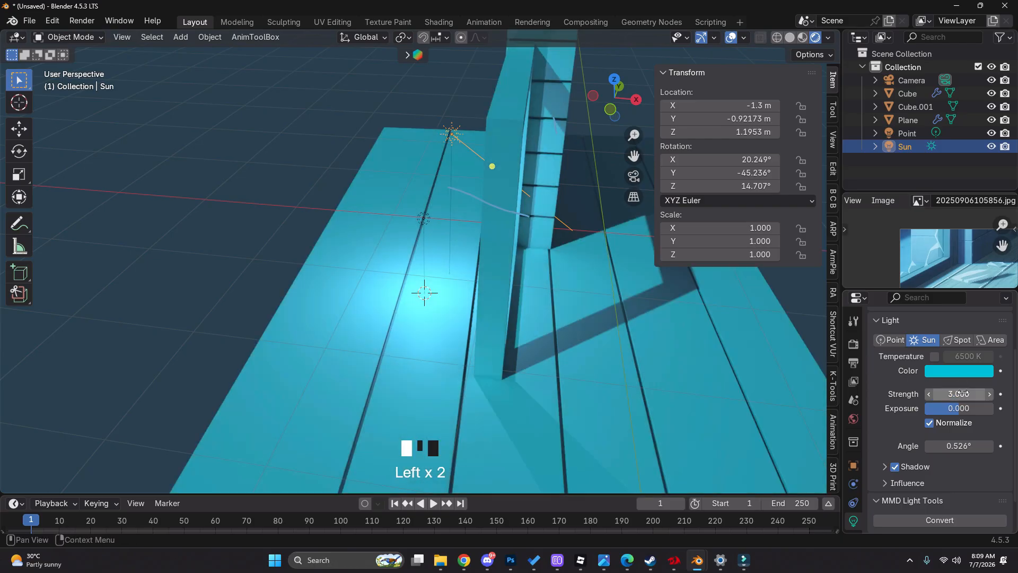
click(963, 393)
key(Return)
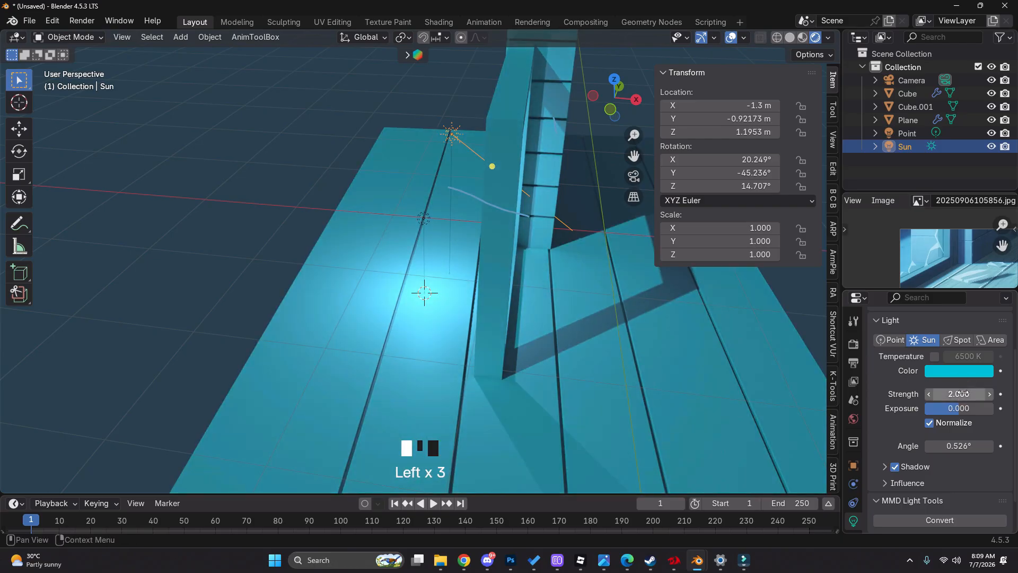
Set the point light's power to 24.8 and raise it along Z to about 0.78 m
click(420, 222)
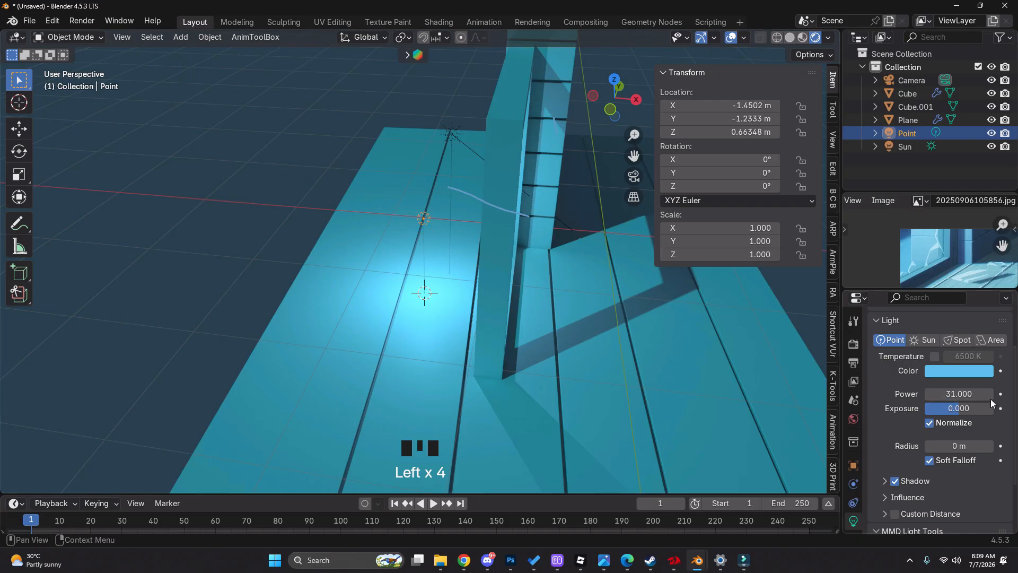
drag(958, 393, 935, 393)
middle_drag(570, 347, 466, 319)
drag(948, 393, 962, 392)
middle_drag(575, 364, 519, 326)
key(g)
key(z)
click(606, 352)
key(g)
key(g)
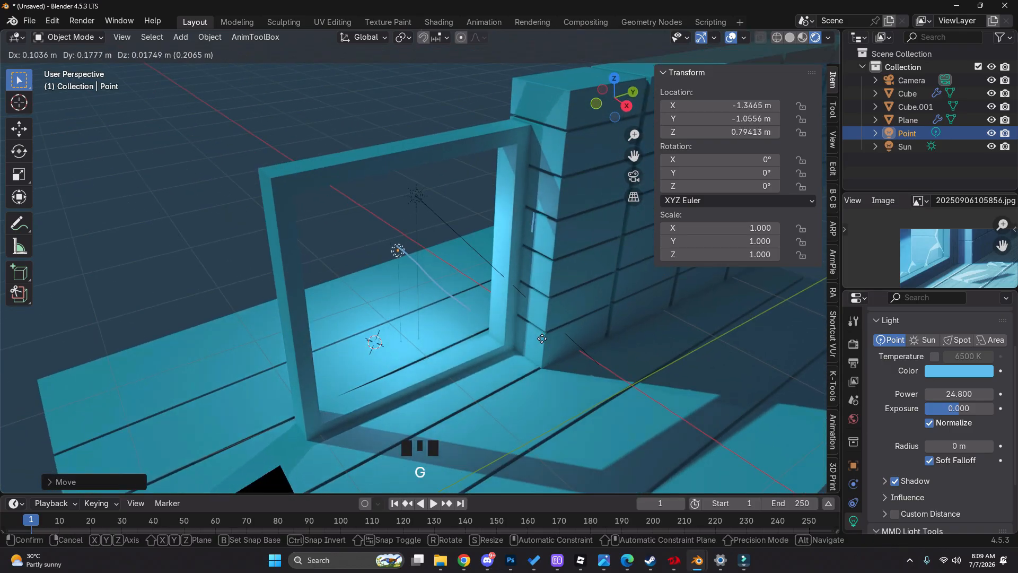
key(x)
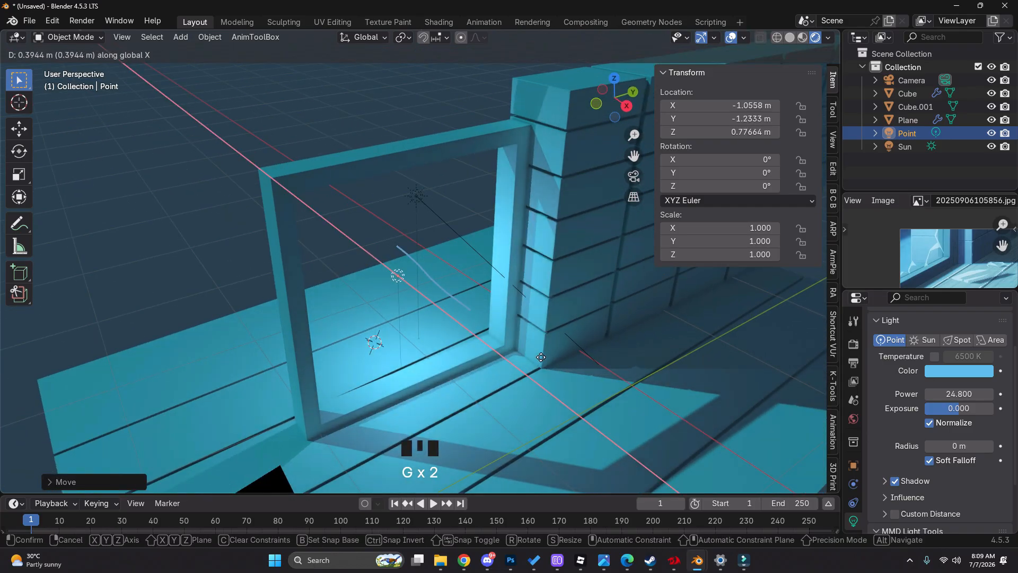
key(Escape)
Compare the scene with the point light's shadow turned off and on, leaving the shadow enabled
scroll(933, 457, down, 2)
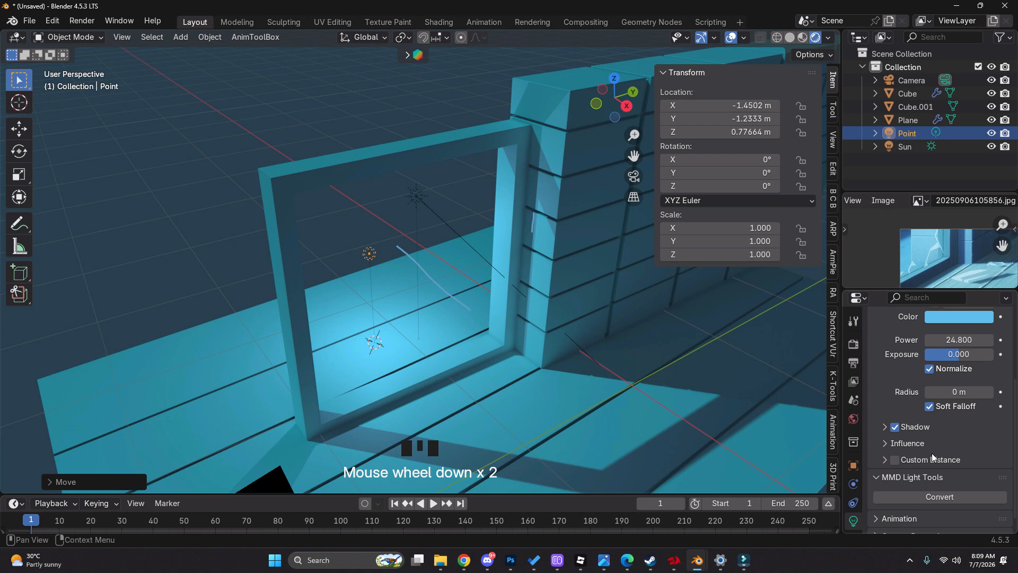
click(895, 427)
double_click(896, 427)
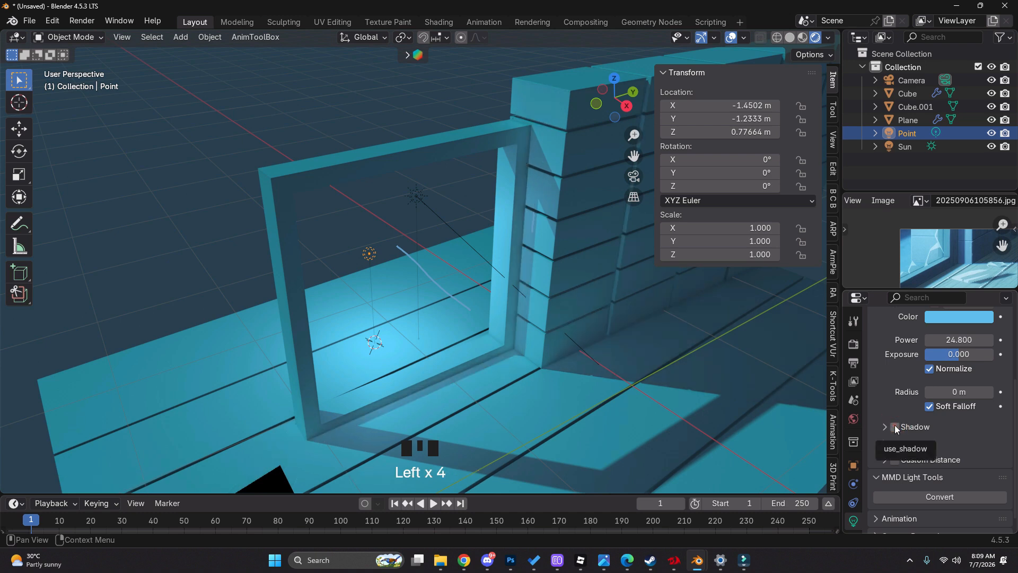
click(895, 427)
click(894, 427)
click(895, 427)
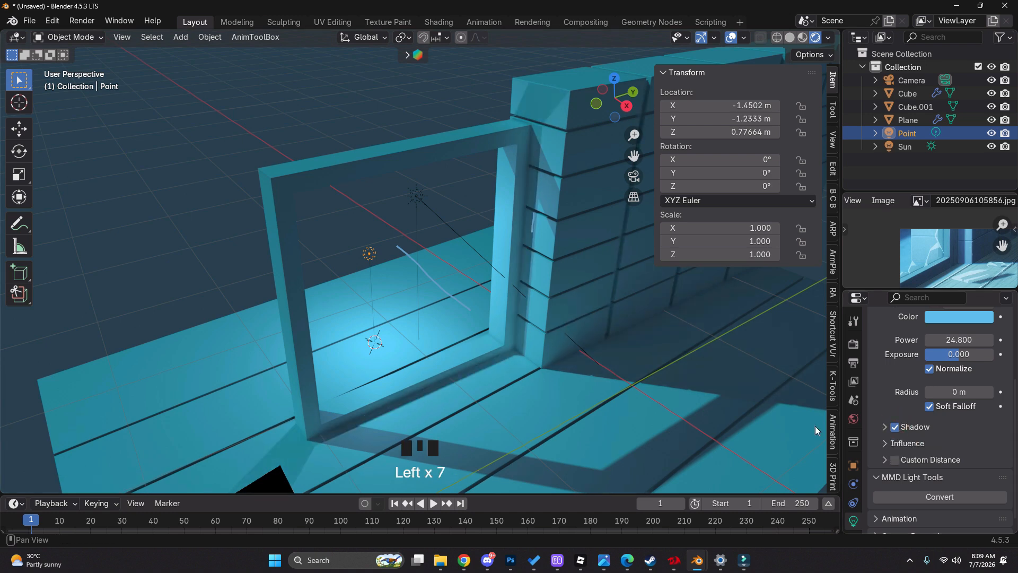
key(r)
key(Escape)
key(g)
key(Escape)
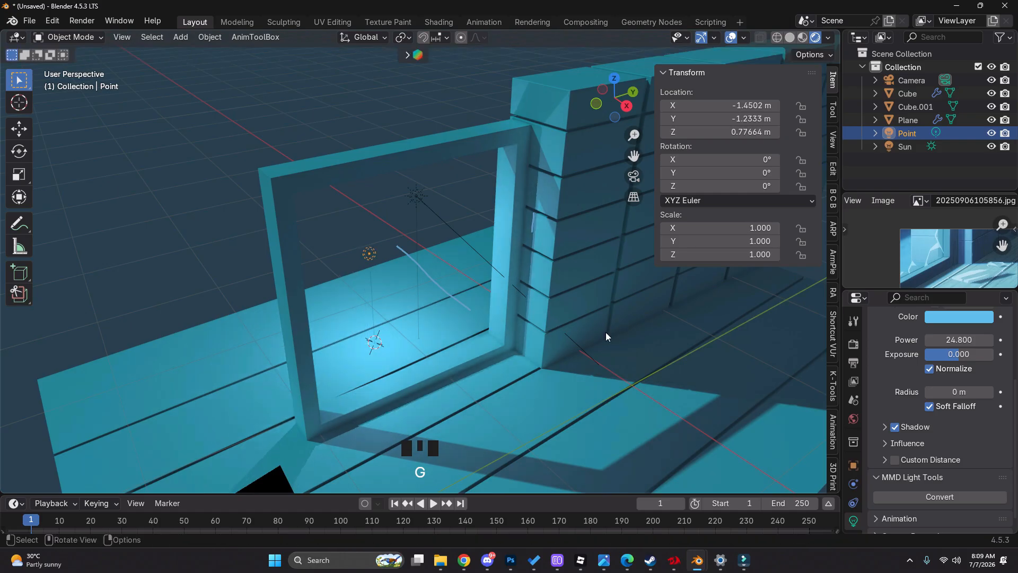
Move the point light along X to about -1.58 m and check the lighting through the scene camera
middle_drag(605, 336, 564, 328)
key(g)
key(x)
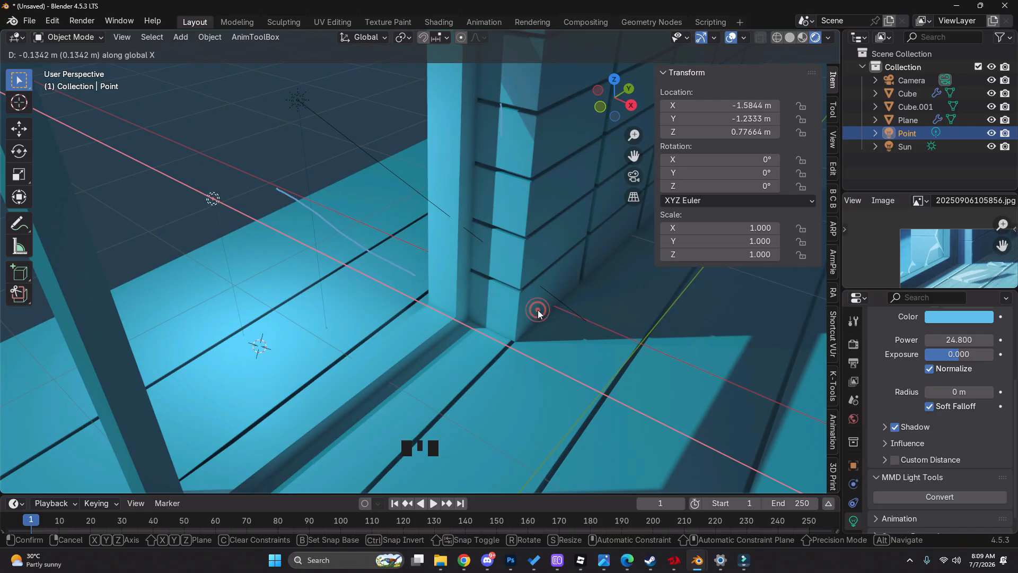
click(538, 312)
scroll(535, 319, down, 4)
middle_drag(535, 319, 535, 286)
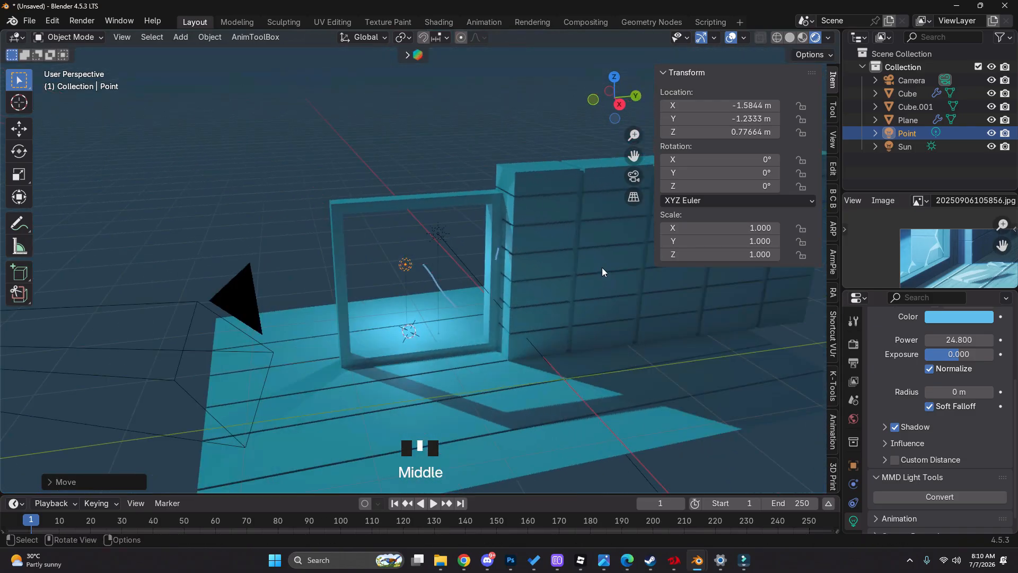
click(634, 176)
scroll(511, 268, up, 6)
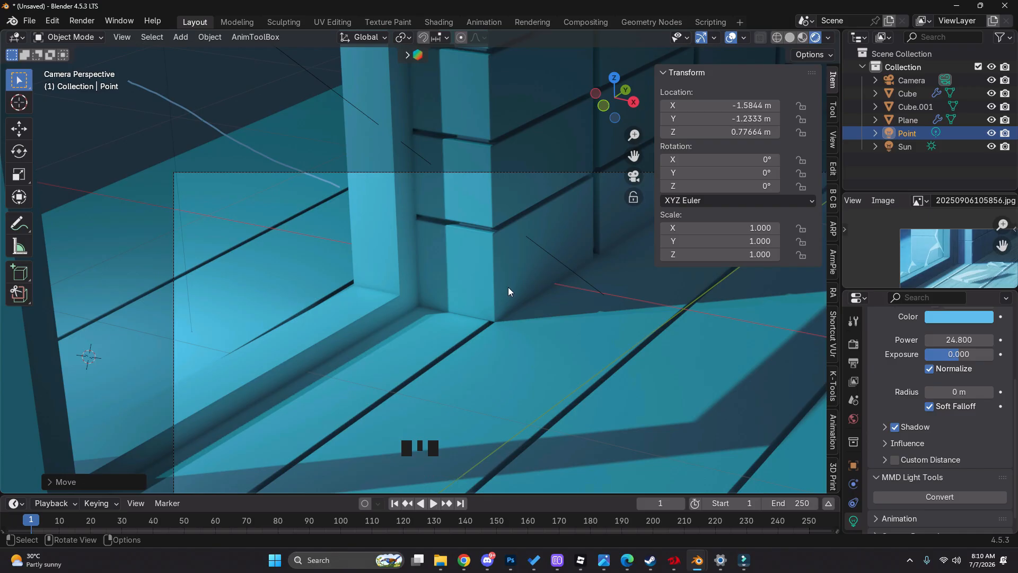
scroll(507, 297, down, 2)
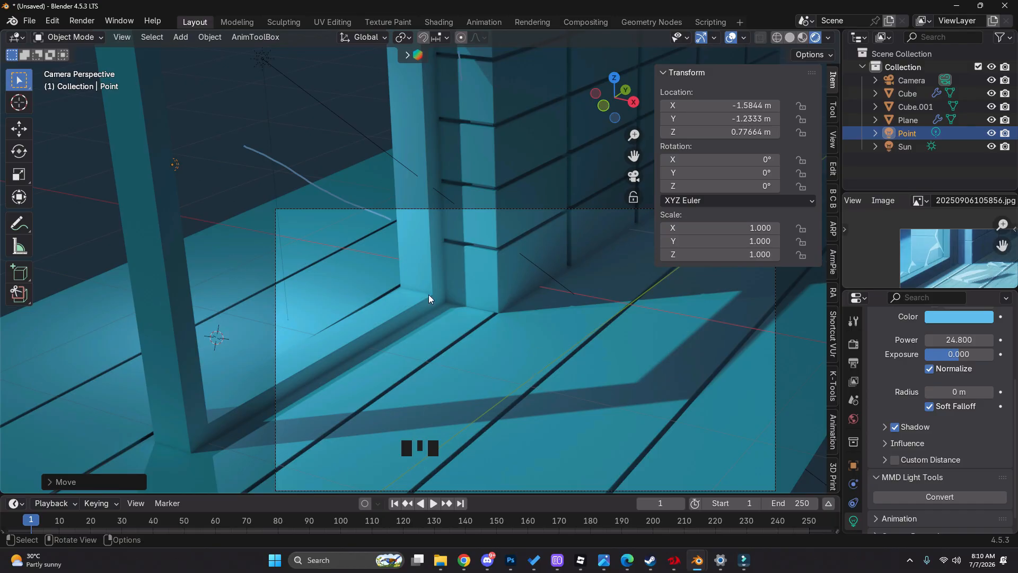
Set the Bevel modifier on the open frame to 3 segments
click(479, 324)
scroll(494, 287, down, 5)
shift+middle_drag(494, 288, 527, 311)
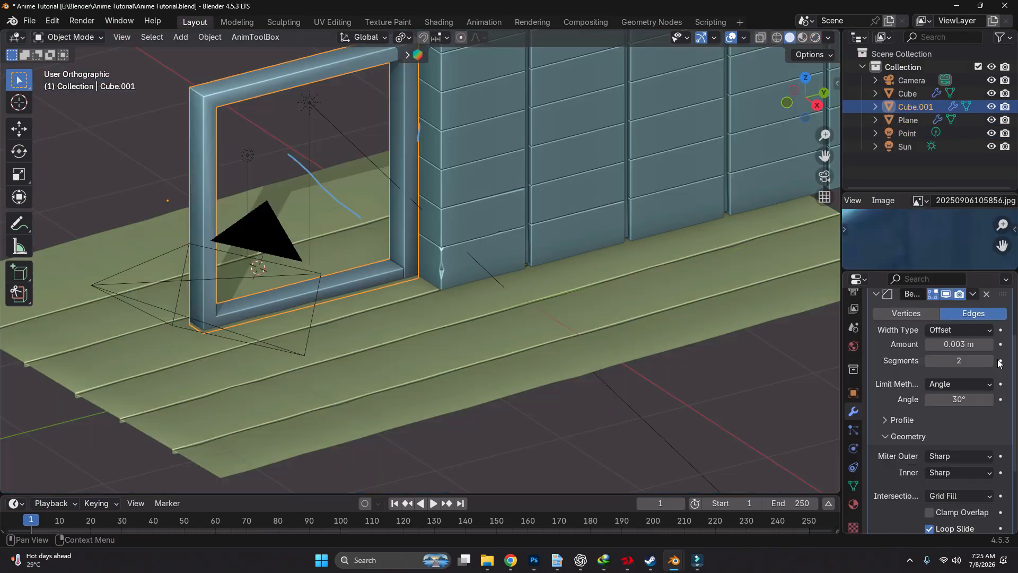
click(991, 361)
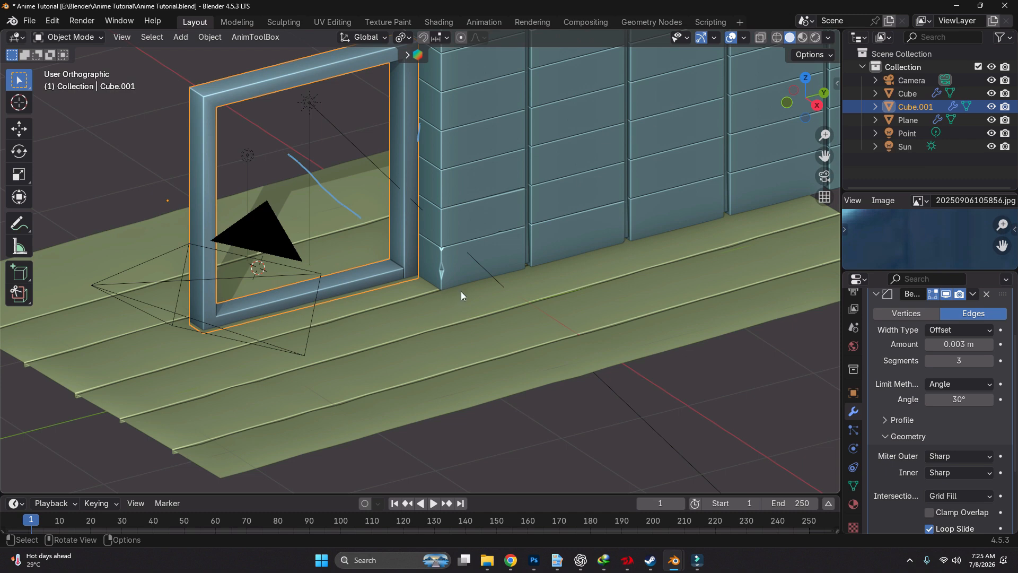
Look through the scene camera and enlarge the reference image area to show the window frame and floor
scroll(456, 305, down, 3)
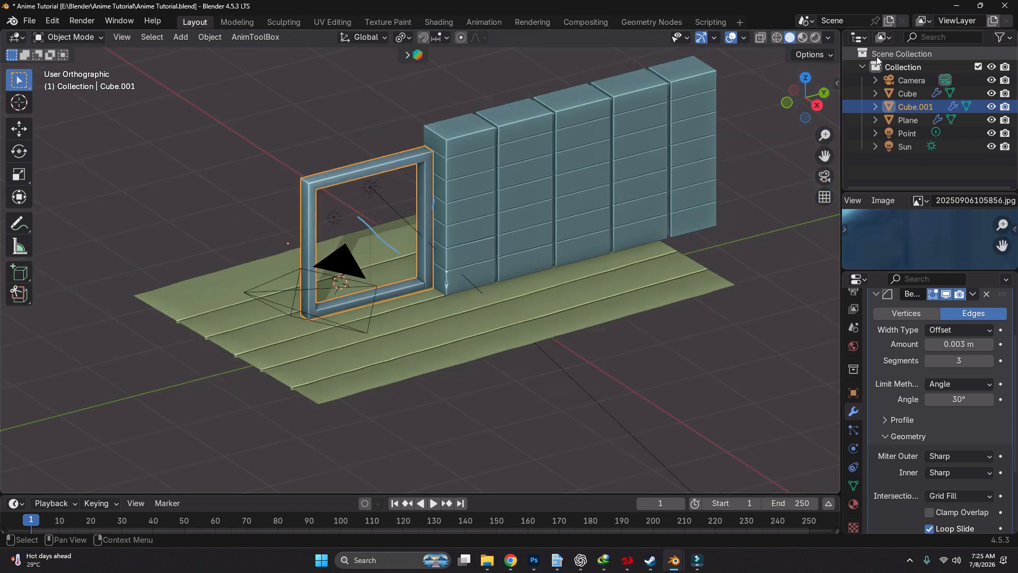
click(824, 176)
drag(898, 270, 922, 516)
scroll(937, 338, down, 3)
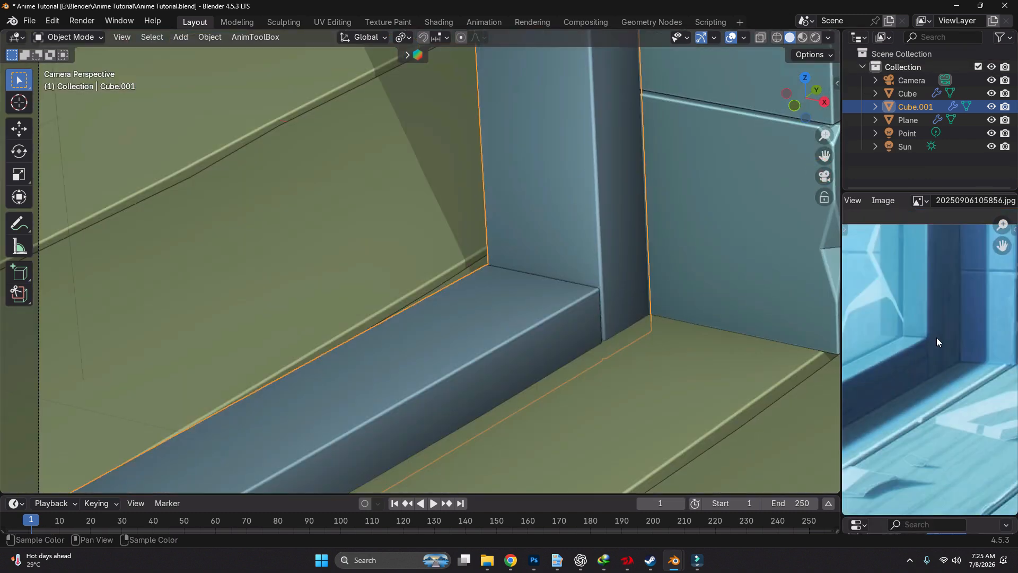
scroll(936, 339, down, 3)
scroll(637, 341, down, 6)
Switch the viewport to Material Preview shading with Scene Lights and Scene World enabled
shift+middle_drag(637, 342, 577, 266)
key(z)
click(572, 271)
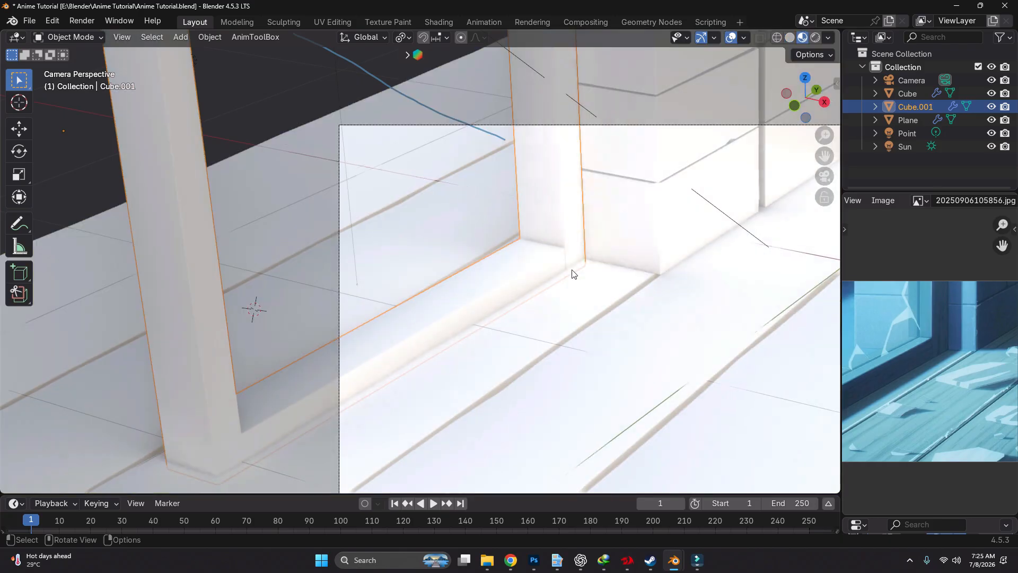
scroll(572, 274, down, 2)
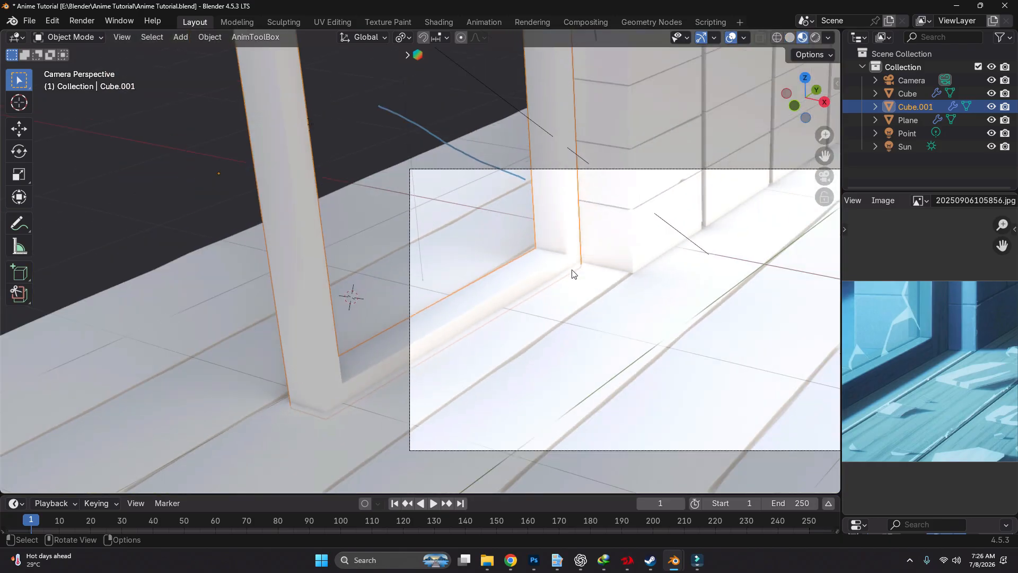
click(829, 38)
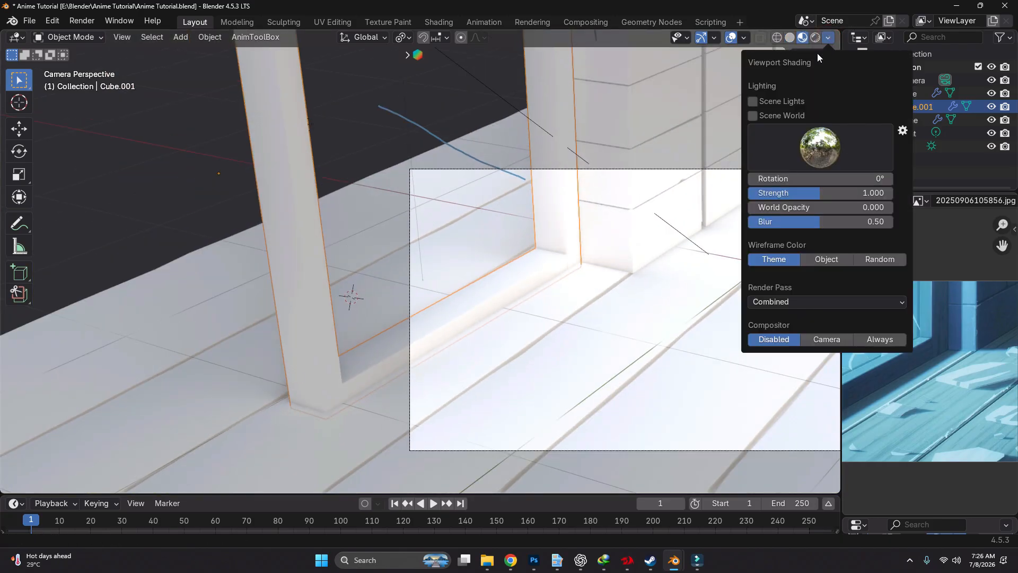
click(777, 101)
click(775, 116)
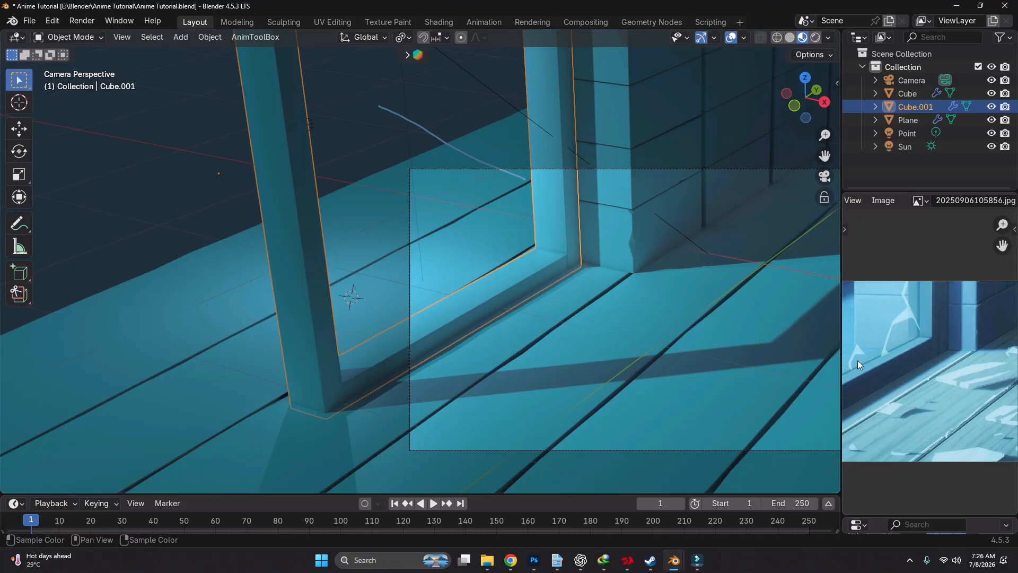
Widen the reference image area and reframe the image on the wooden floor planks
drag(841, 358, 734, 323)
middle_drag(876, 397, 837, 295)
scroll(837, 295, up, 3)
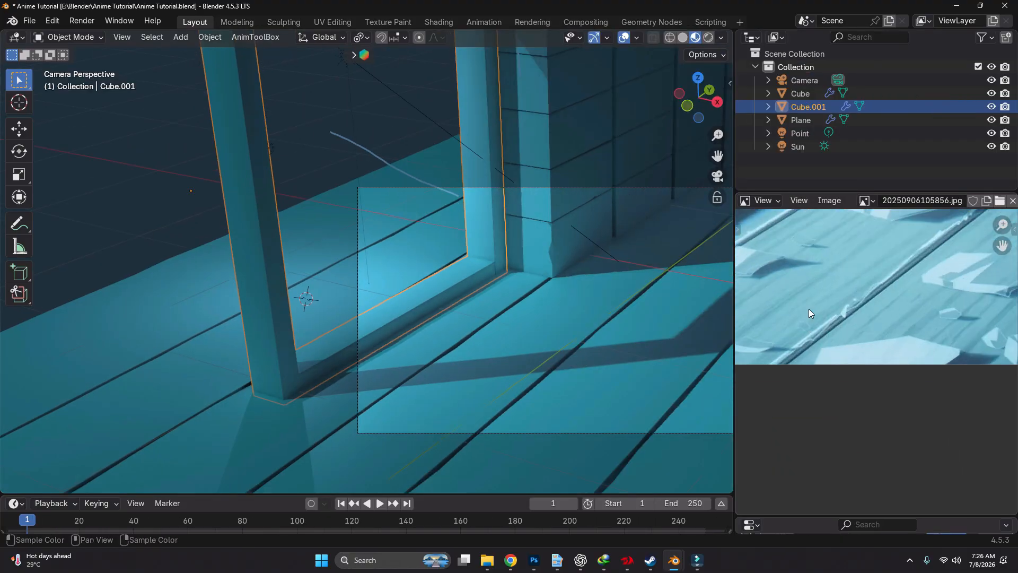
scroll(818, 301, down, 2)
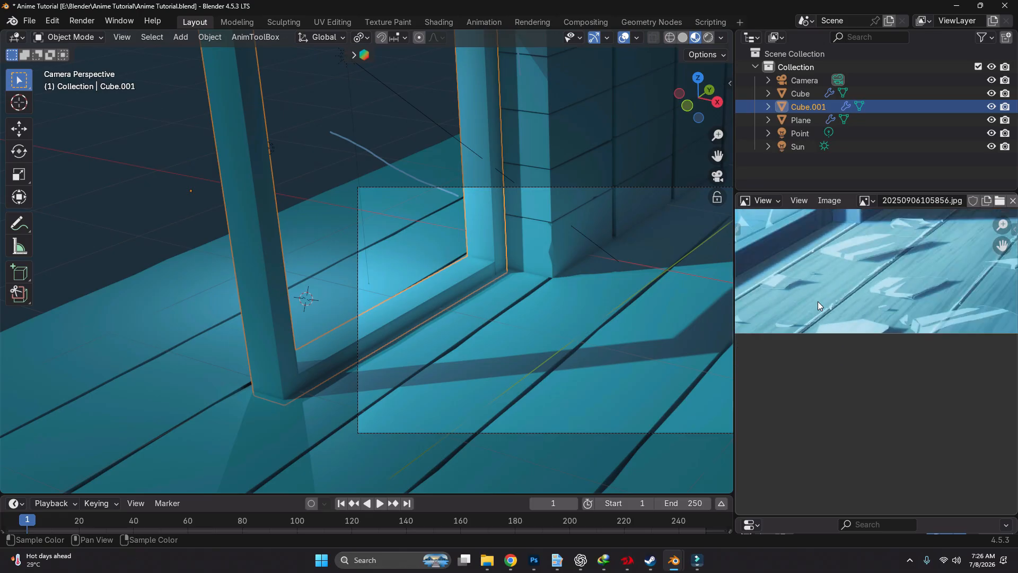
Enlarge the timeline area, turn it into a Shader Editor, and create a new material for the open frame
drag(238, 494, 233, 341)
click(16, 350)
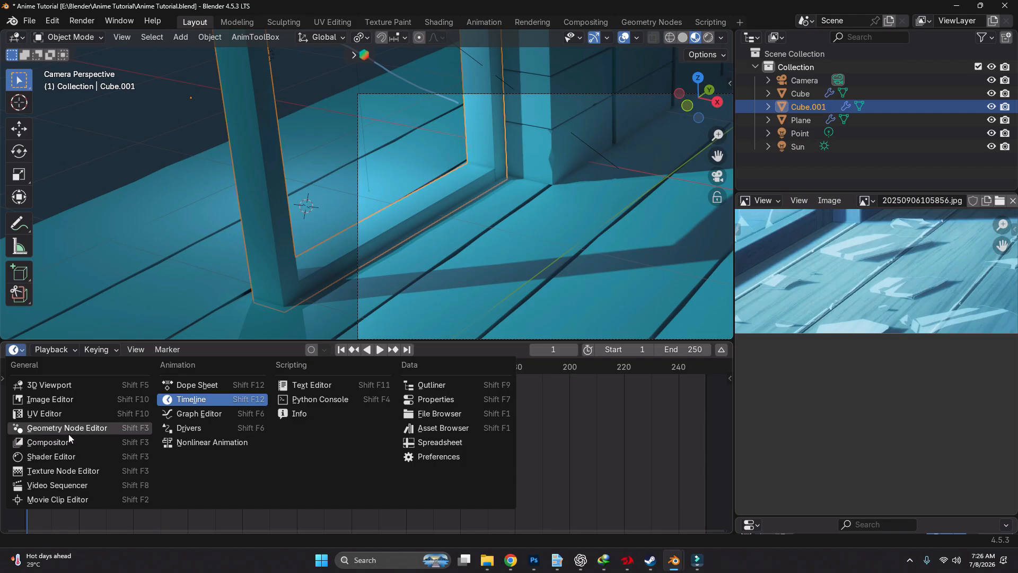
click(64, 457)
click(382, 350)
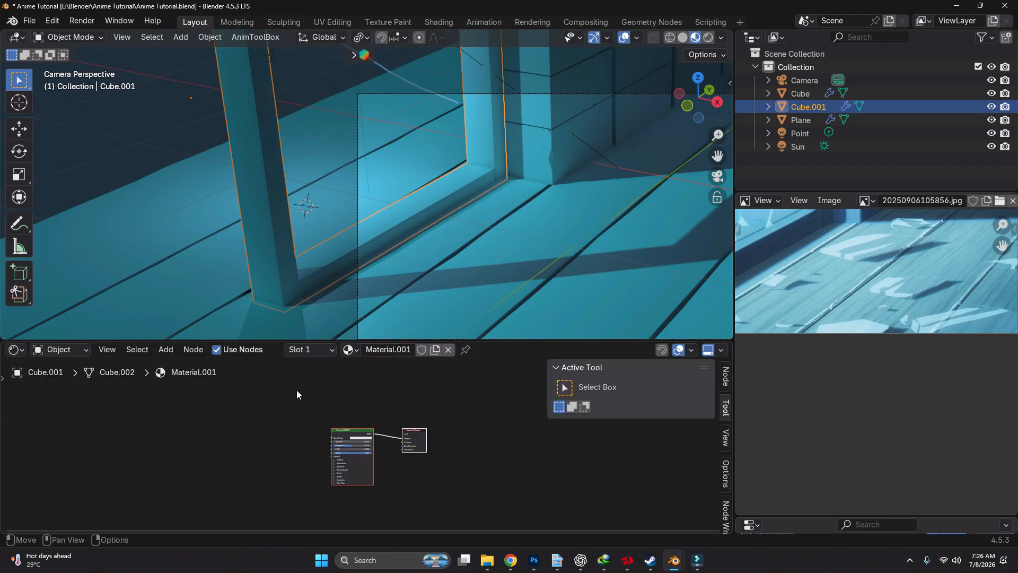
Add a mapped Image Texture to the frame material's Principled BSDF and load pexels-fwstudio-33348-172276.jpg into it
scroll(317, 444, up, 4)
scroll(415, 414, up, 3)
middle_drag(323, 435, 453, 409)
click(425, 399)
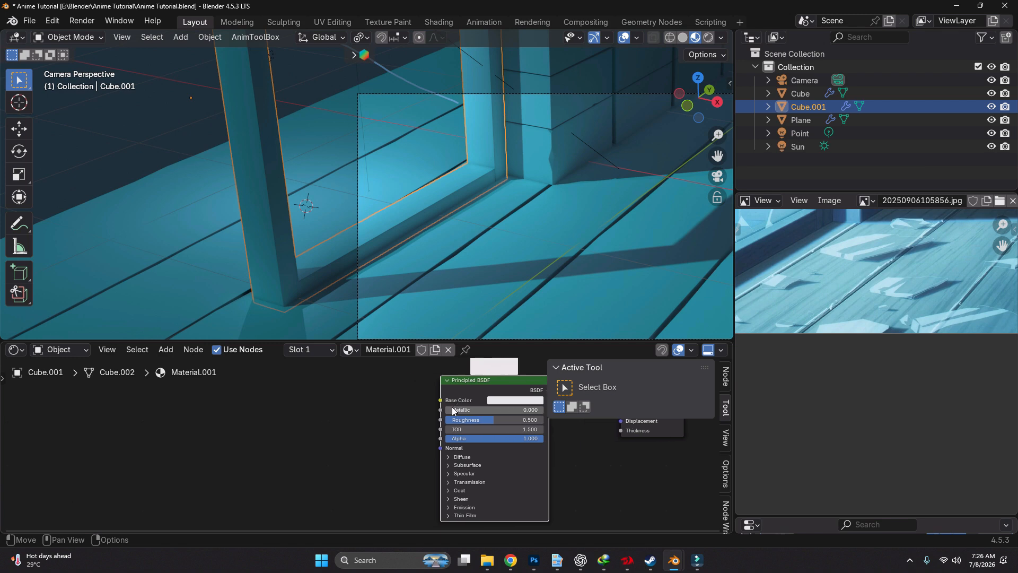
key(ctrl+t)
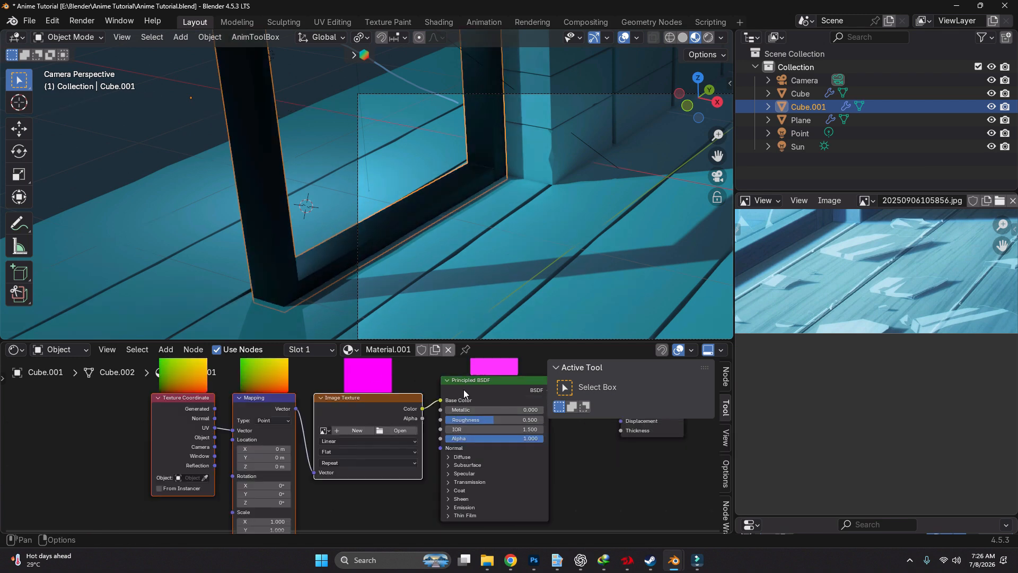
click(403, 430)
click(360, 179)
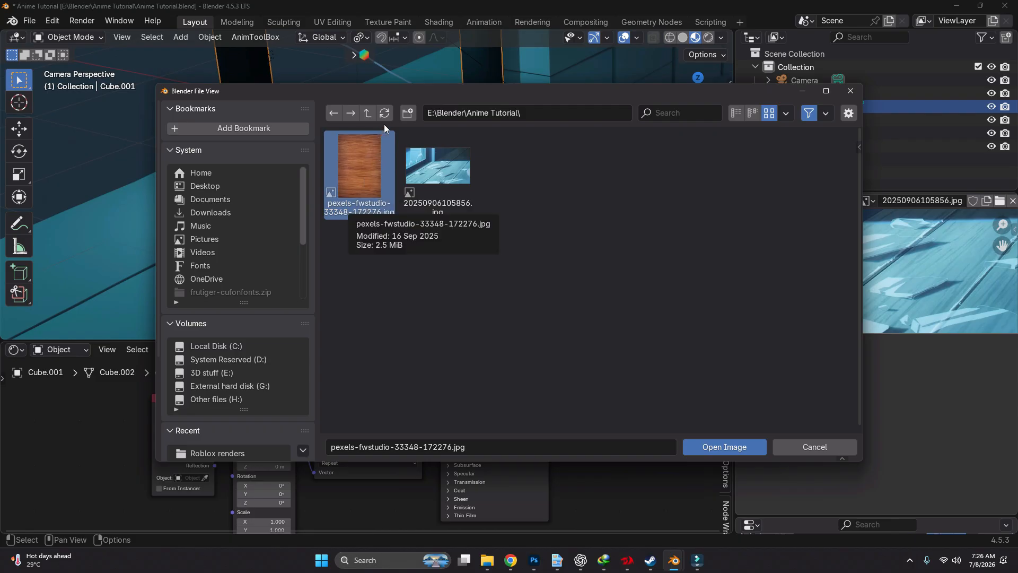
double_click(348, 169)
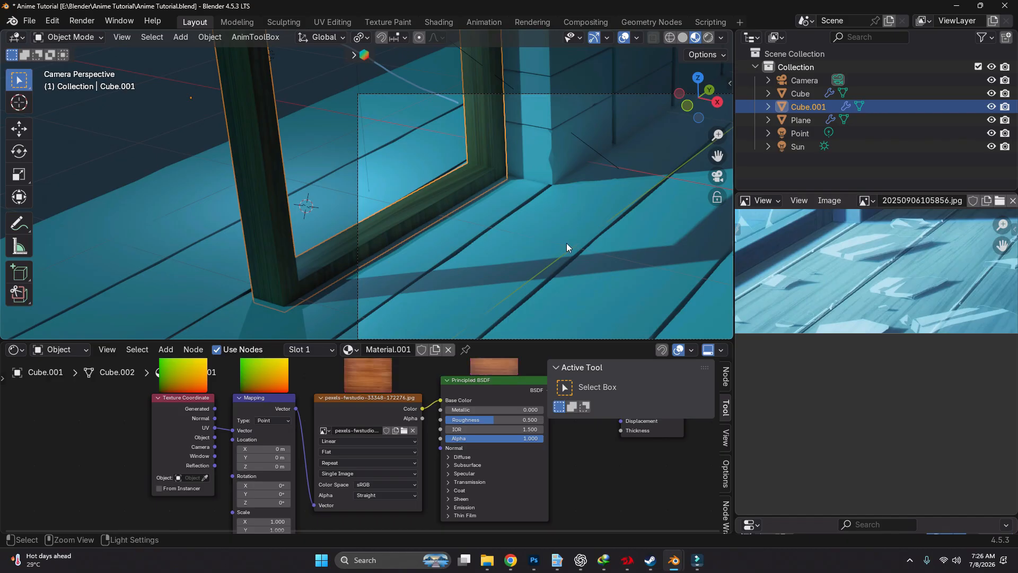
Give the floor plane a new material with a mapped Image Texture in its Principled BSDF, loading pexels-fwstudio-33348-172276.jpg
click(501, 228)
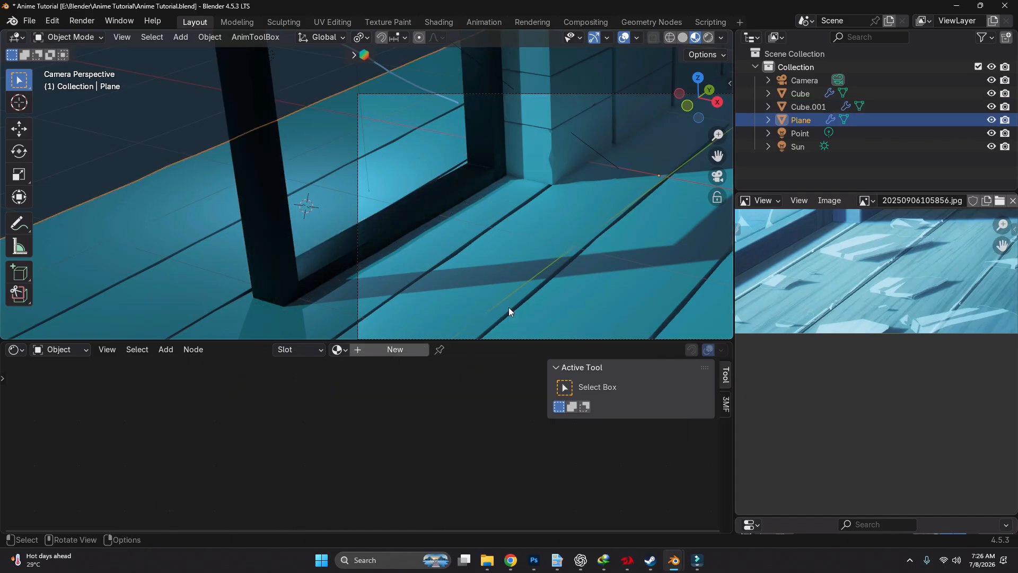
click(412, 350)
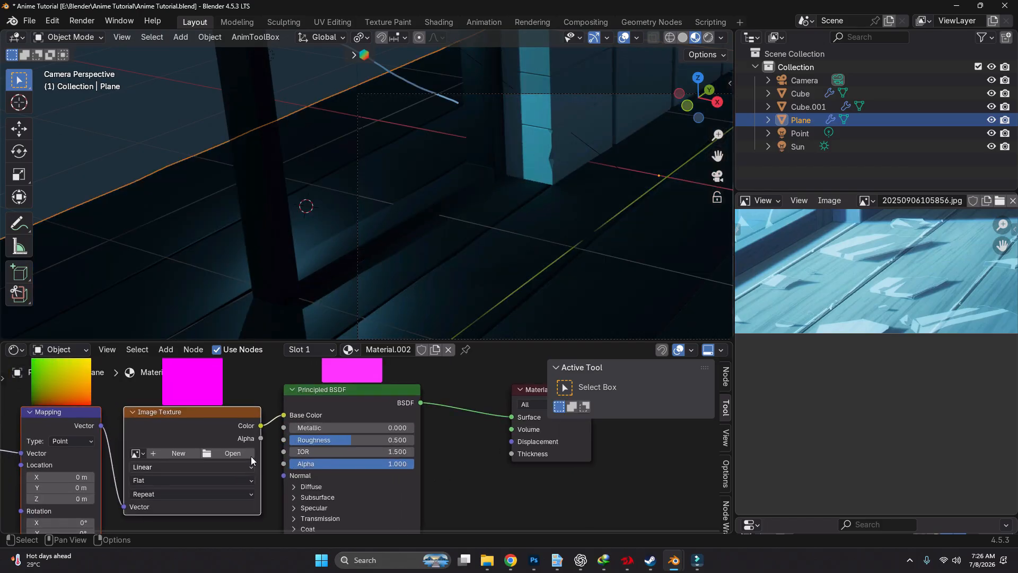
click(228, 453)
double_click(390, 186)
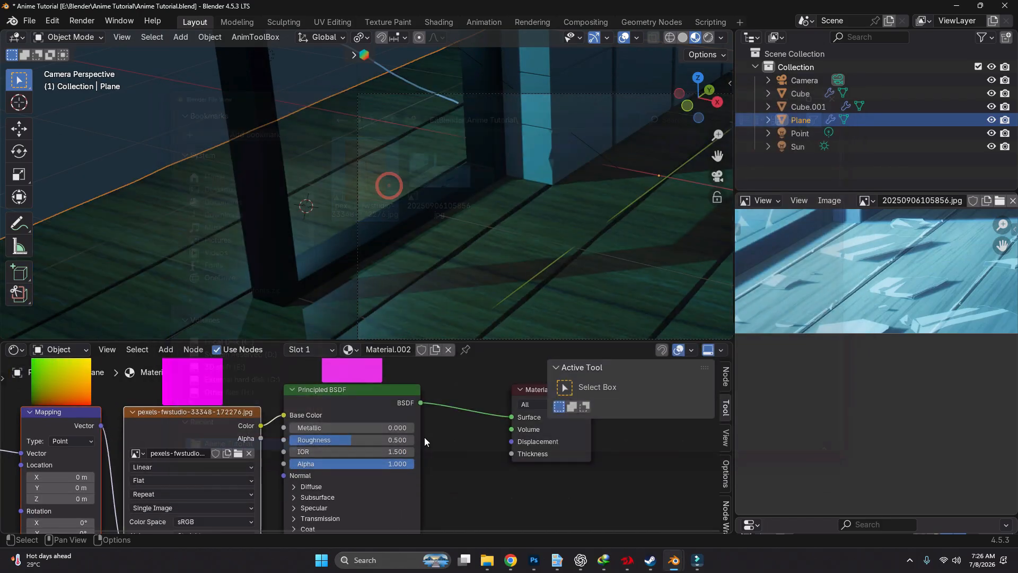
scroll(424, 439, down, 3)
middle_drag(315, 450, 356, 412)
scroll(570, 250, down, 3)
Examine the wood grain direction on the floor planks, tracing it with temporary annotation strokes
shift+middle_drag(571, 250, 448, 140)
scroll(448, 140, up, 4)
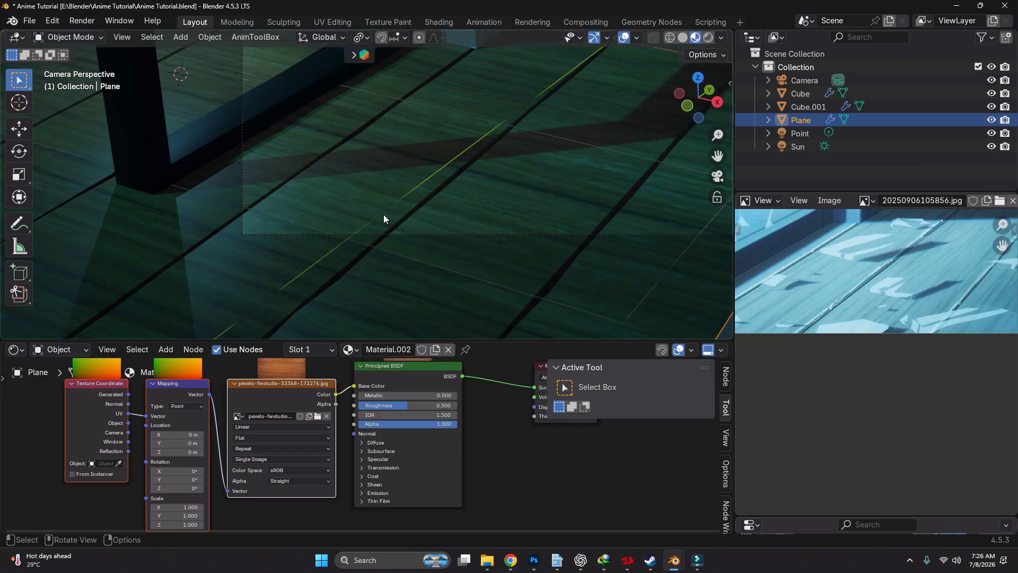
scroll(383, 214, down, 4)
scroll(384, 212, up, 4)
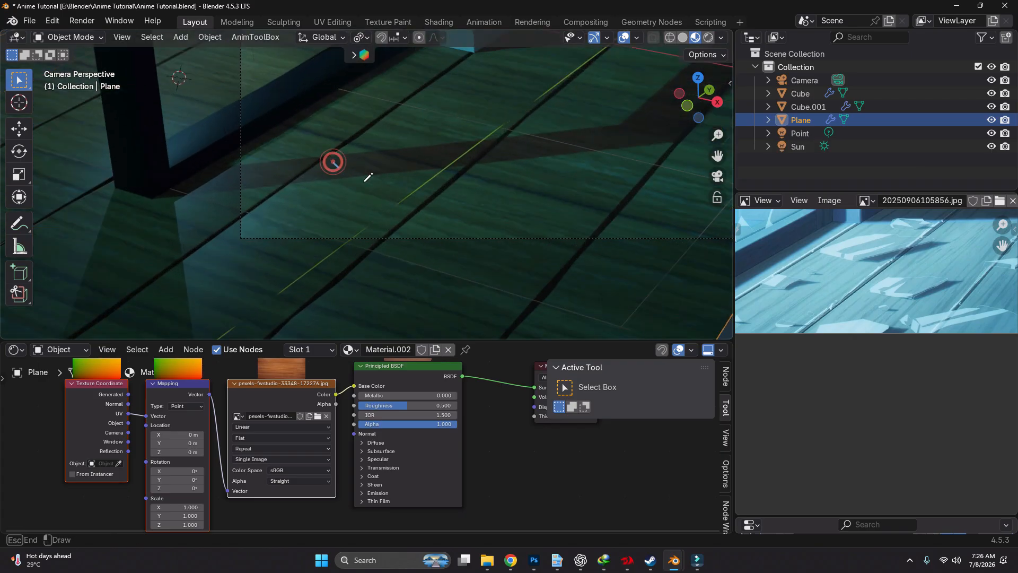
drag(333, 162, 487, 244)
mouse_move(413, 239)
mouse_down()
mouse_move(493, 168)
mouse_move(424, 230)
mouse_up()
mouse_move(493, 164)
right_down()
mouse_move(371, 275)
mouse_move(520, 104)
mouse_move(340, 111)
right_up()
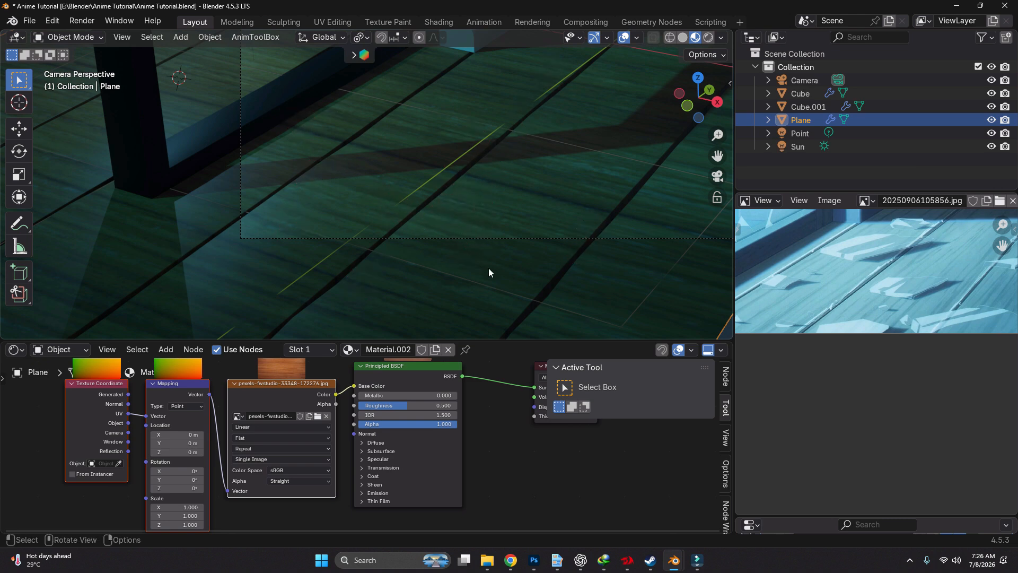
Split the Shader Editor area and turn the new half into a UV Editor
drag(730, 343, 390, 352)
click(403, 350)
click(419, 419)
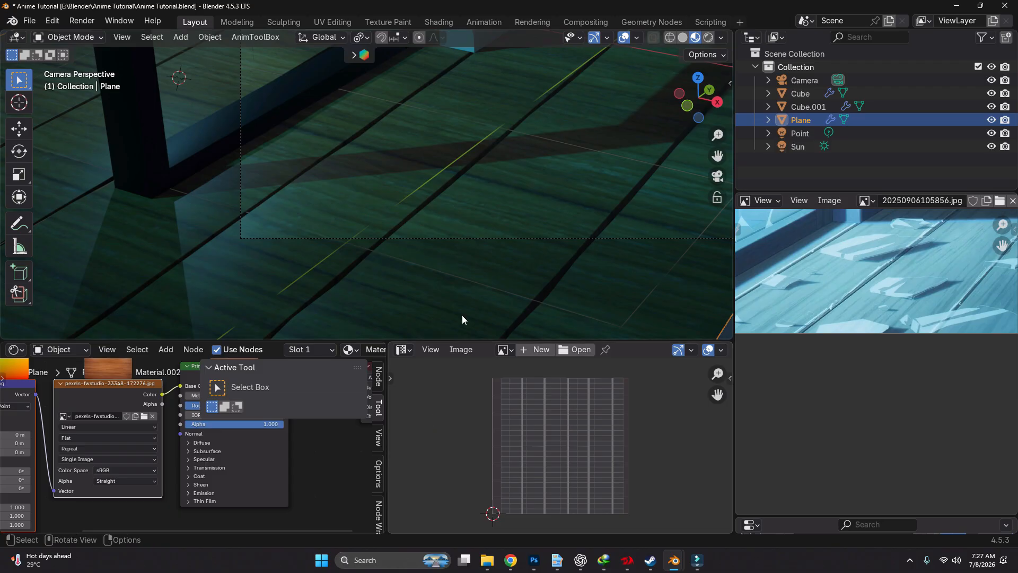
Rotate all of the floor plane's UVs by 90 degrees in Edit Mode, then return to Object Mode
key(ctrl+Tab)
click(521, 106)
scroll(581, 426, down, 10)
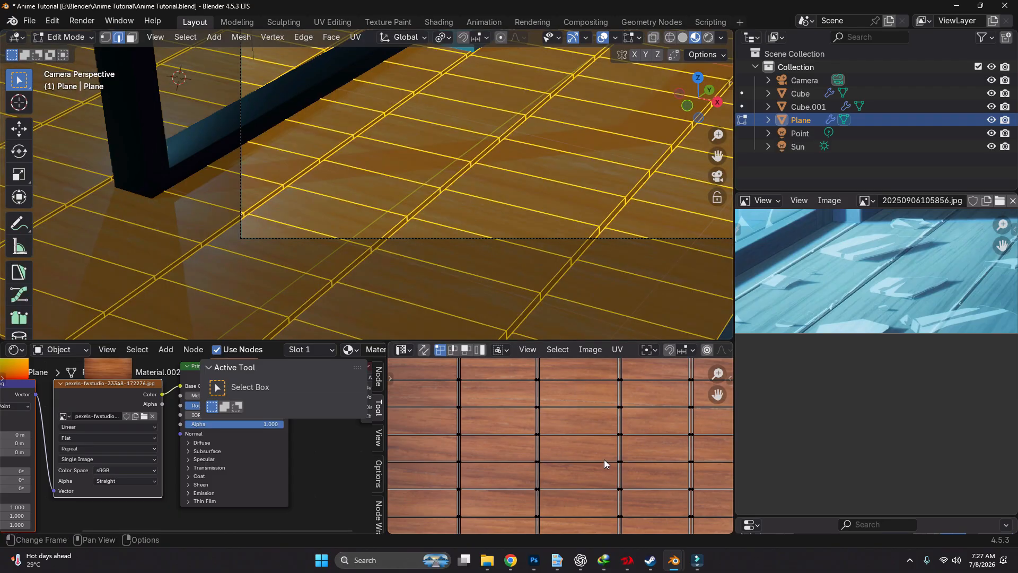
key(a)
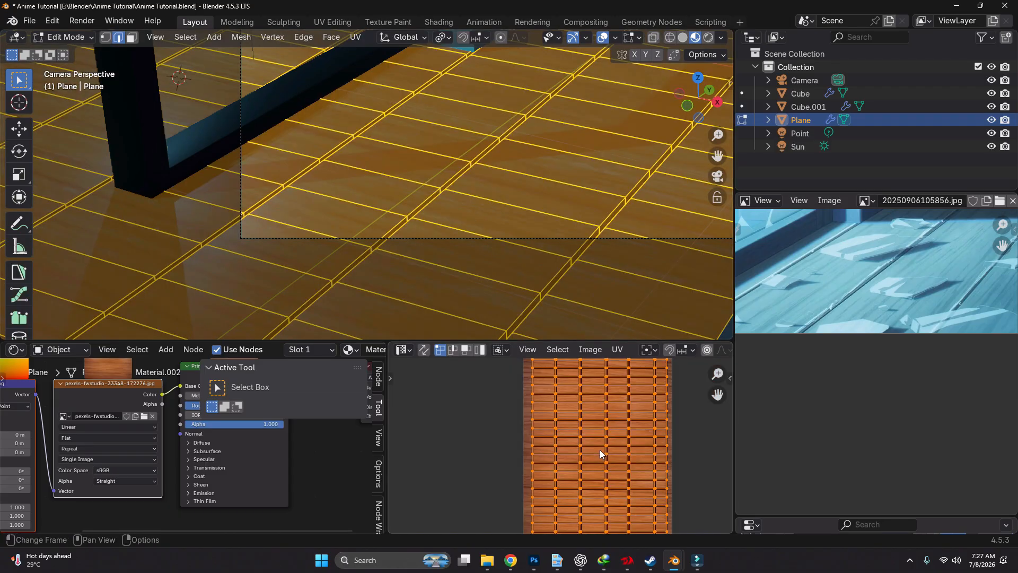
text(r90)
key(Return)
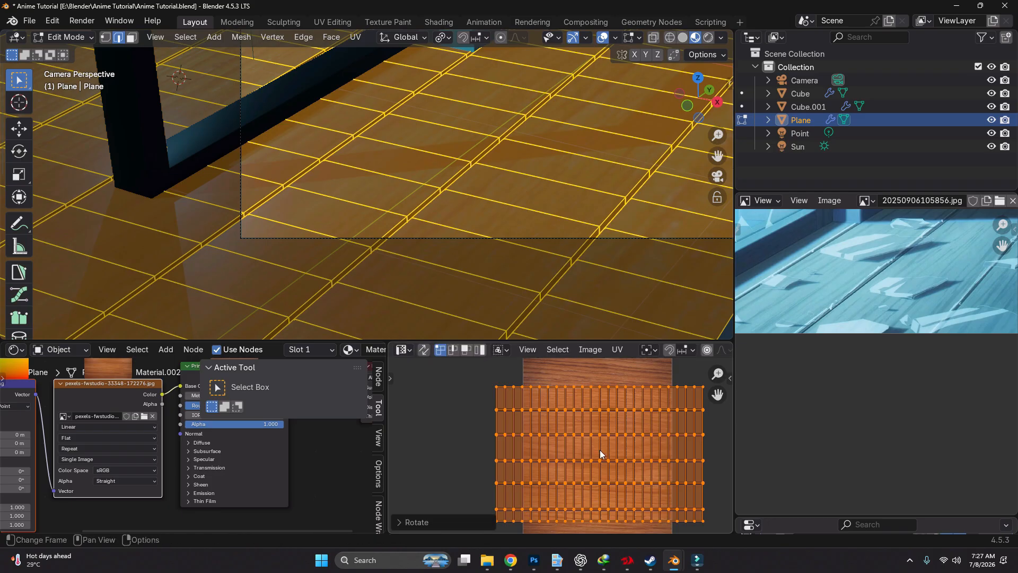
key(Tab)
scroll(483, 181, down, 3)
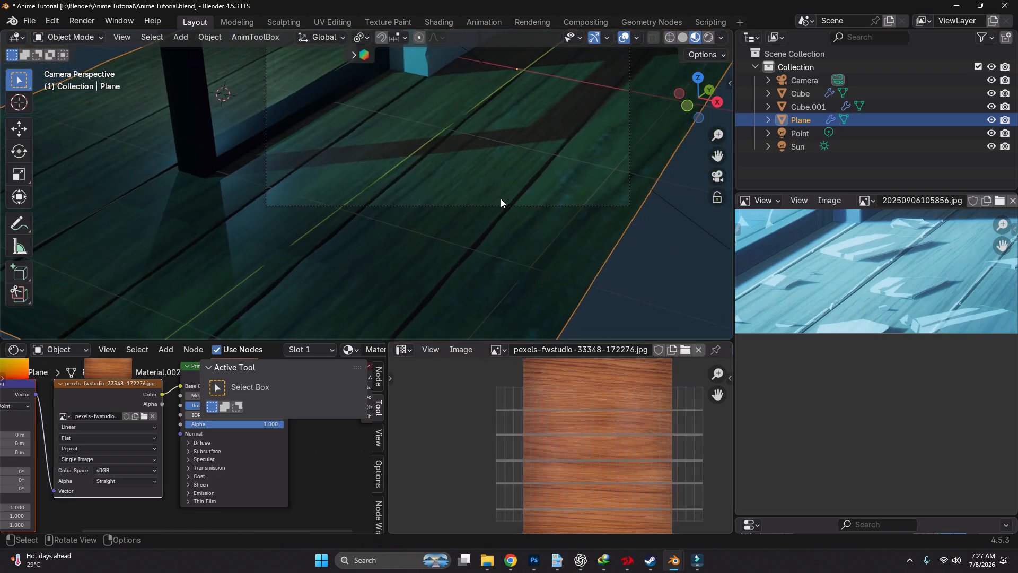
scroll(493, 186, up, 2)
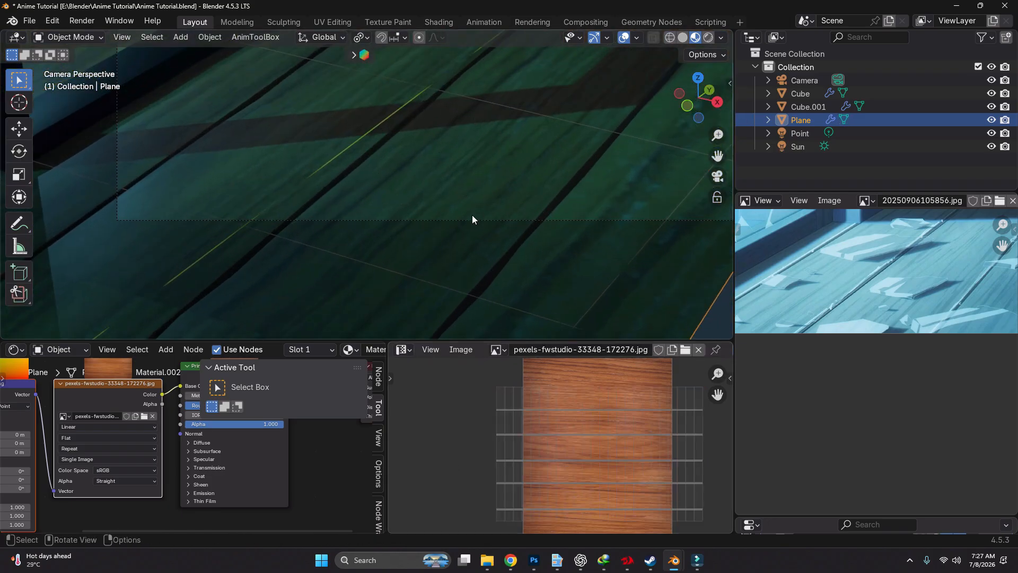
Scale the floor plane's whole UV layout up slightly and return to Object Mode
key(Tab)
key(s)
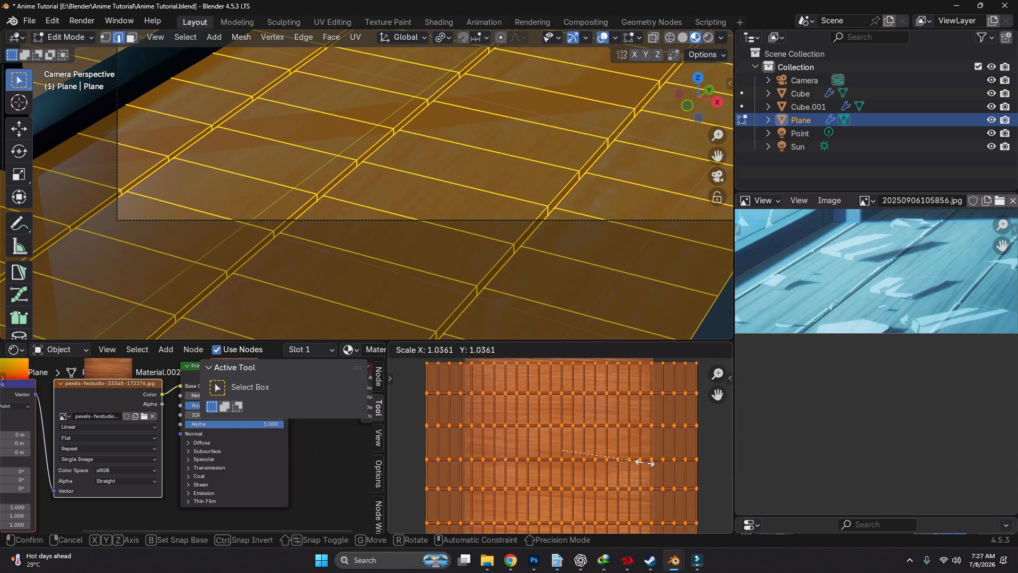
right_click(650, 469)
middle_drag(640, 465, 552, 425)
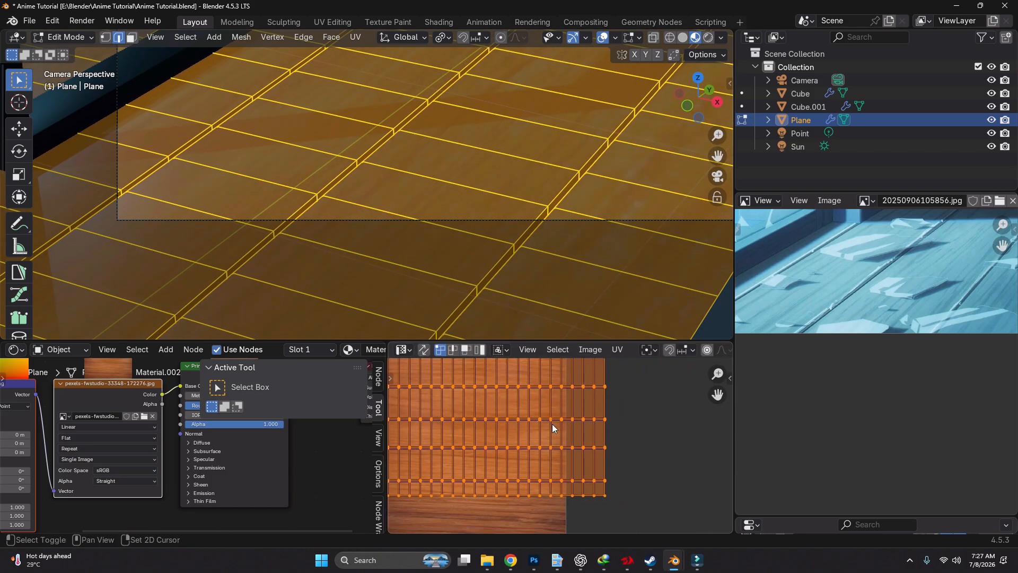
key(s)
click(614, 448)
key(Tab)
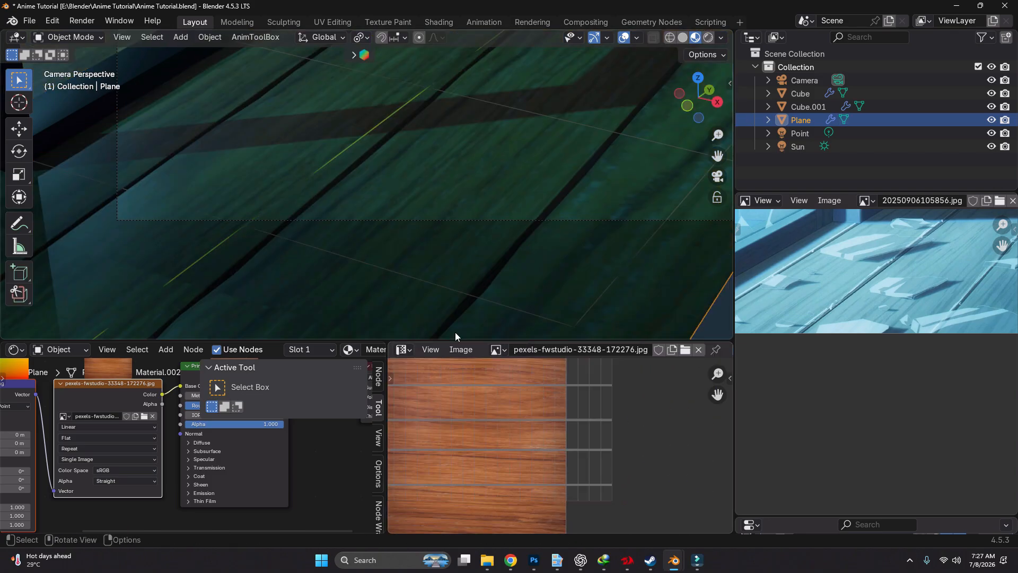
key(Tab)
key(s)
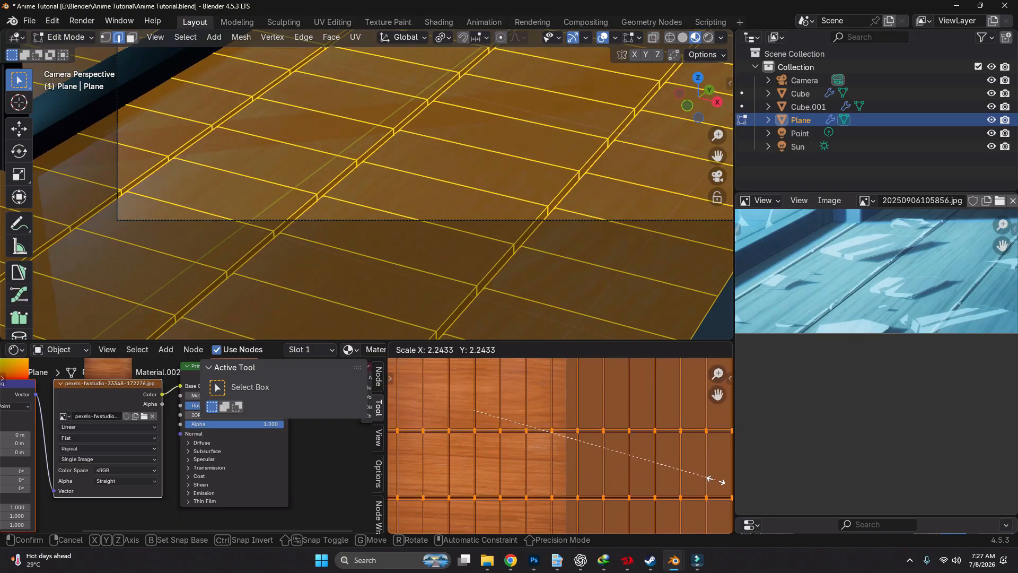
right_click(505, 463)
key(Tab)
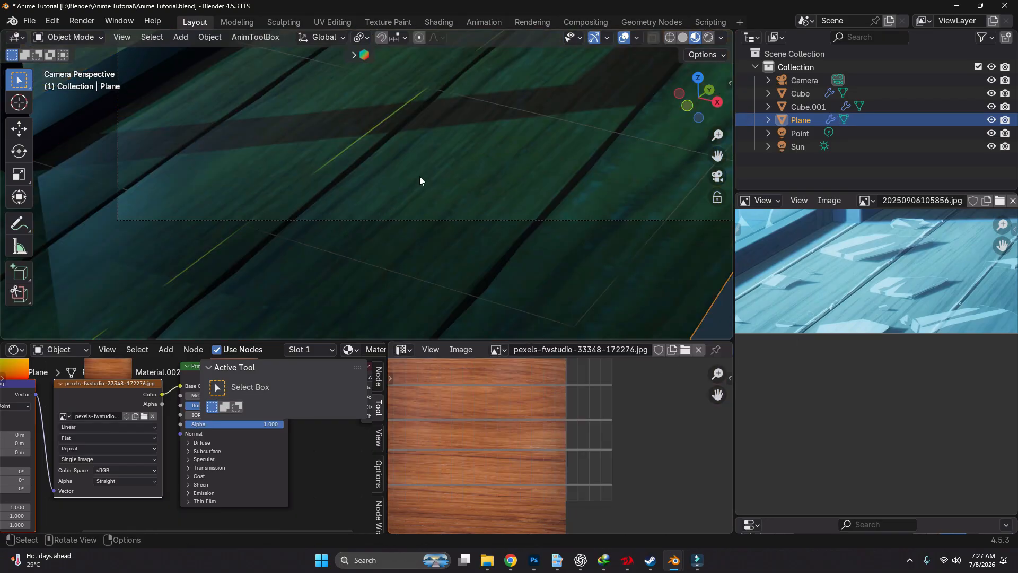
Hide the Shader Editor sidebar and move the three texture nodes well away from the Principled BSDF
scroll(221, 466, down, 6)
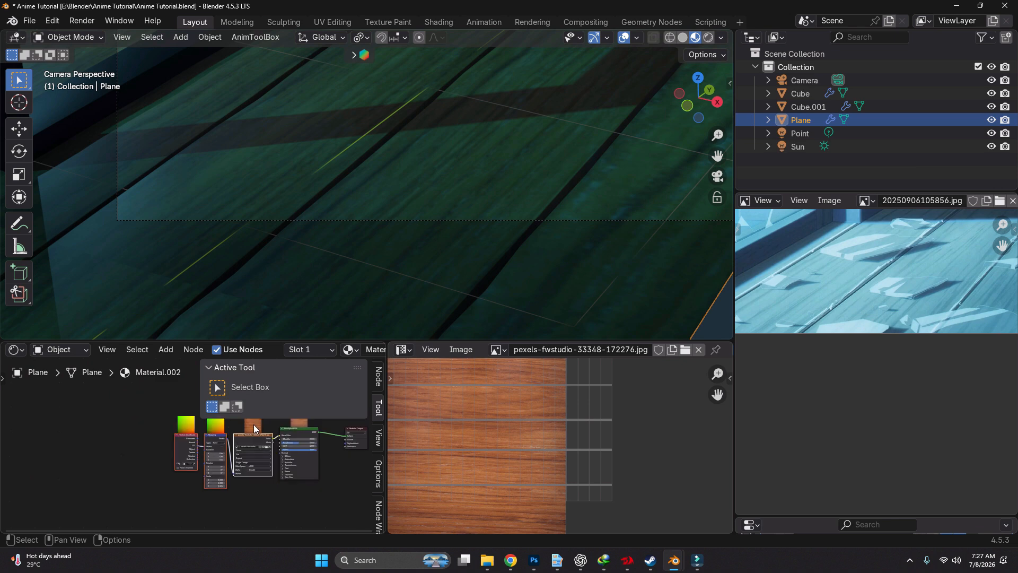
key(n)
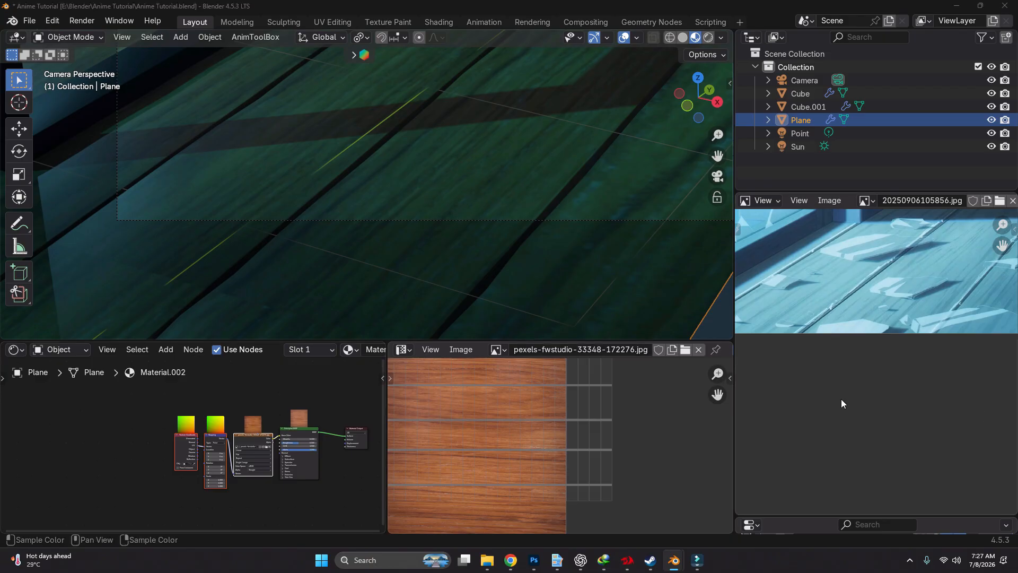
scroll(139, 497, up, 2)
middle_drag(140, 493, 192, 474)
drag(204, 380, 315, 469)
key(g)
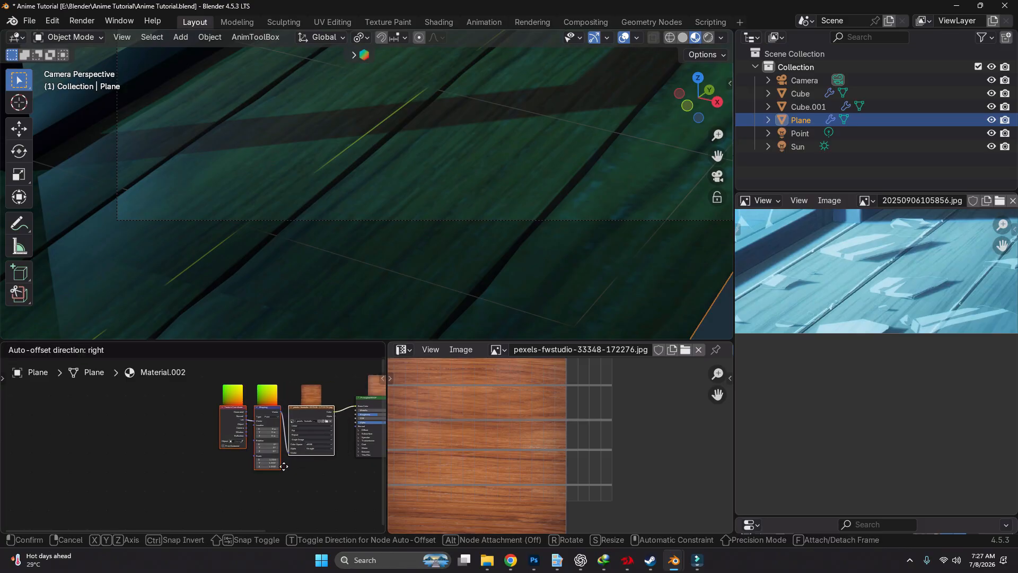
click(83, 471)
click(188, 468)
scroll(132, 399, up, 3)
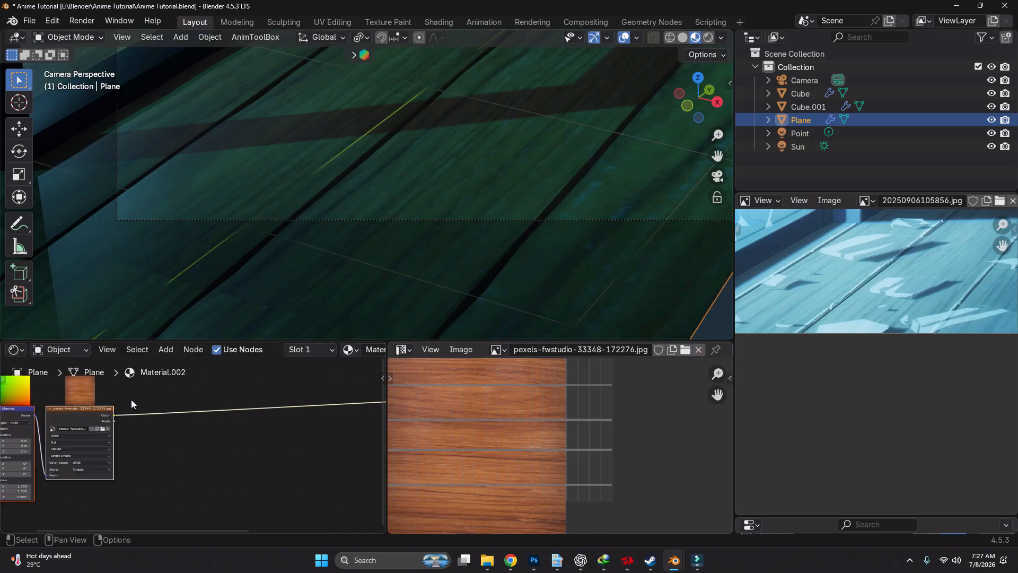
Insert a Shader to RGB node on the link between the Image Texture and the Principled BSDF
scroll(131, 399, up, 1)
key(shift+a)
mouse_move(131, 398)
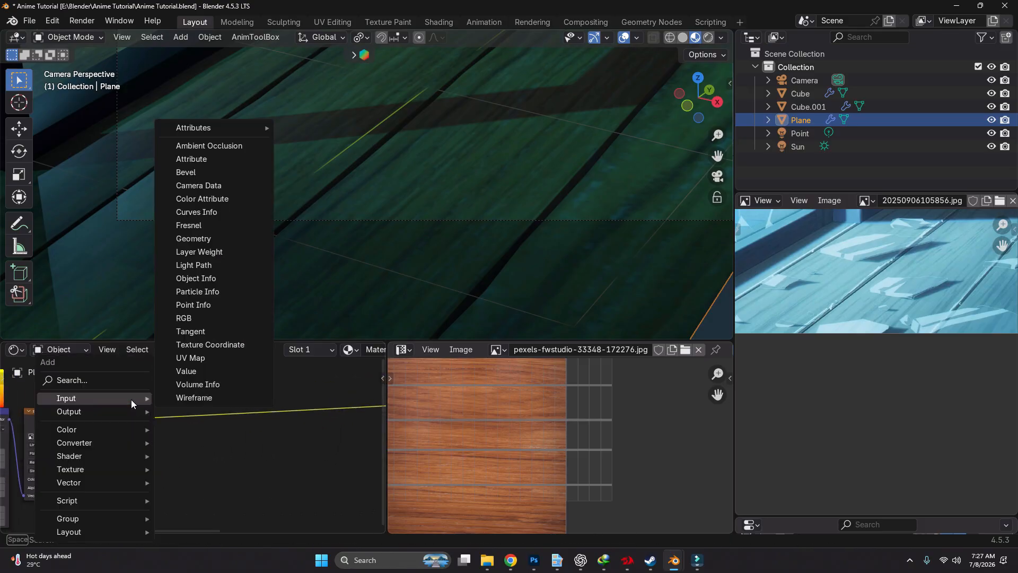
key(shift+a)
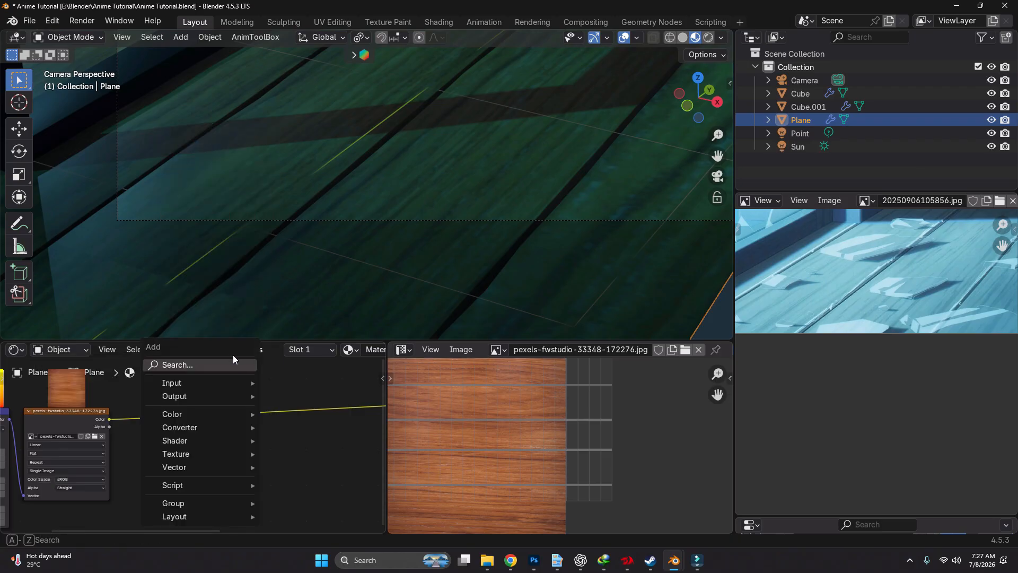
click(226, 359)
text(shader)
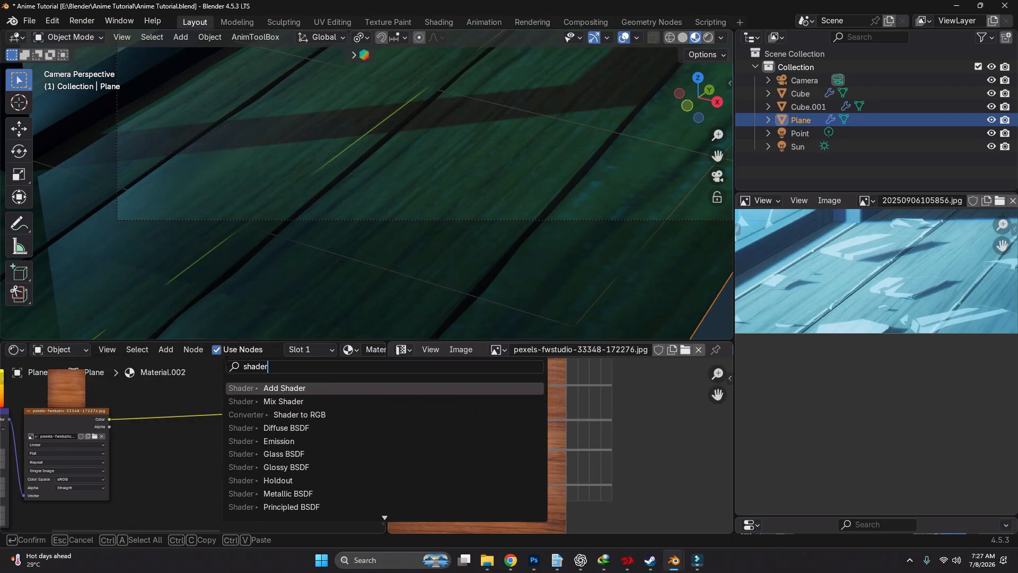
key(Down)
key(Down)
key(Return)
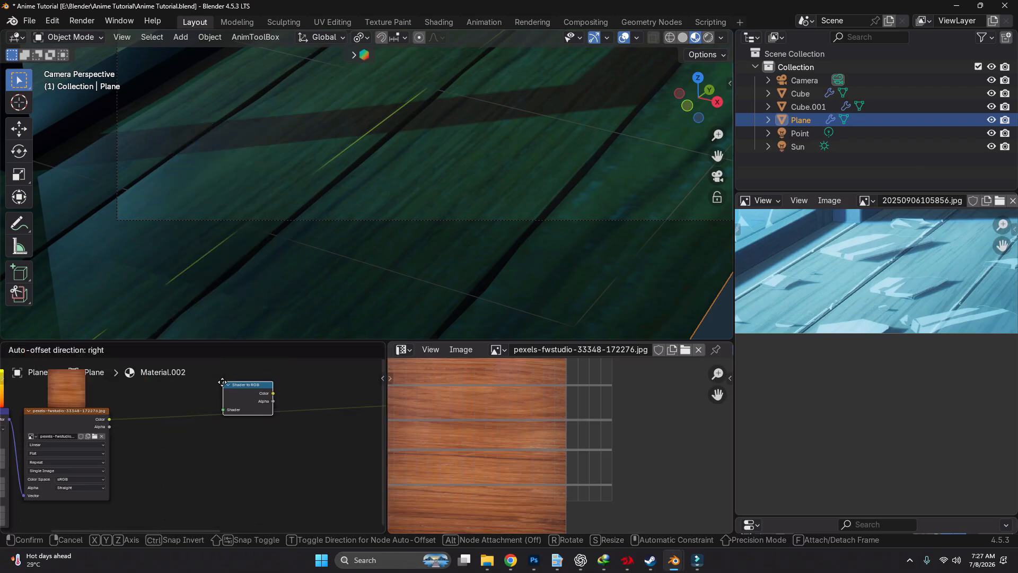
click(212, 395)
Insert a Diffuse BSDF between the Image Texture and Shader to RGB, feeding its BSDF output into the Shader input
key(shift+a)
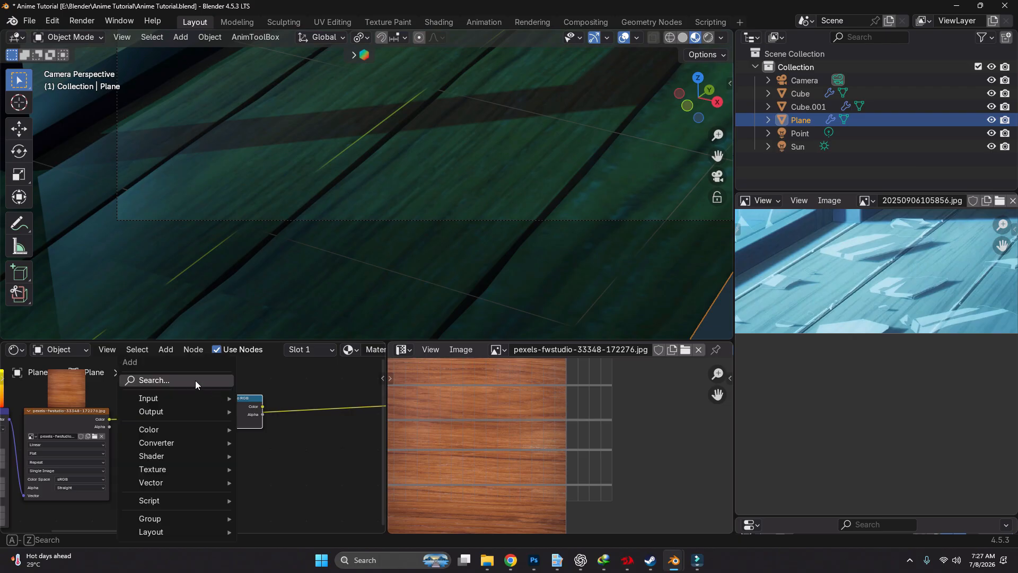
text(di)
key(Down)
key(Return)
click(170, 405)
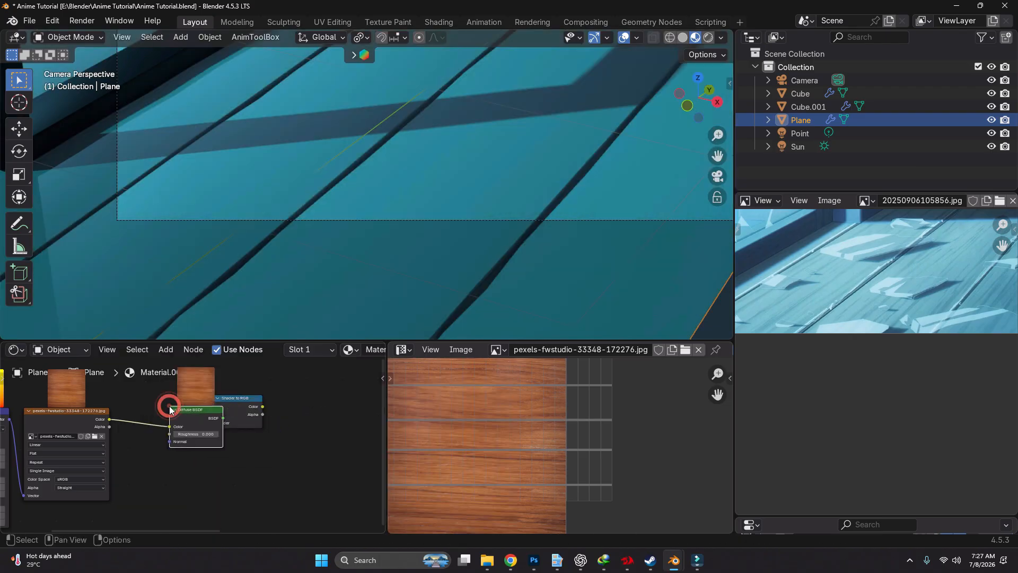
scroll(226, 417, up, 4)
drag(225, 404, 248, 427)
middle_drag(335, 424, 224, 409)
Add a Color Ramp after Shader to RGB and connect its Color output to the Principled BSDF's Base Color
key(shift+a)
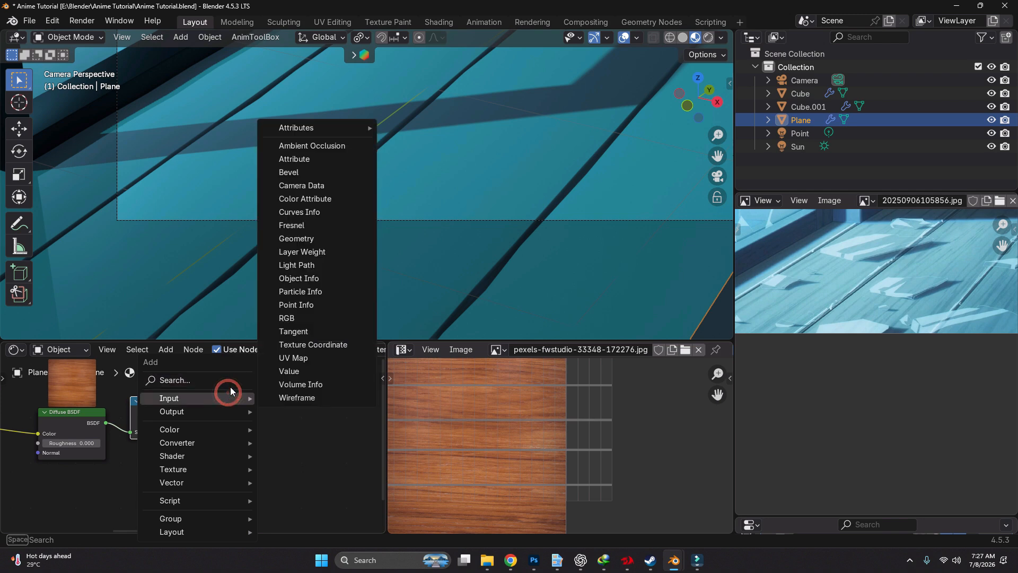
text(col)
key(Down)
key(Return)
click(228, 372)
scroll(244, 416, down, 5)
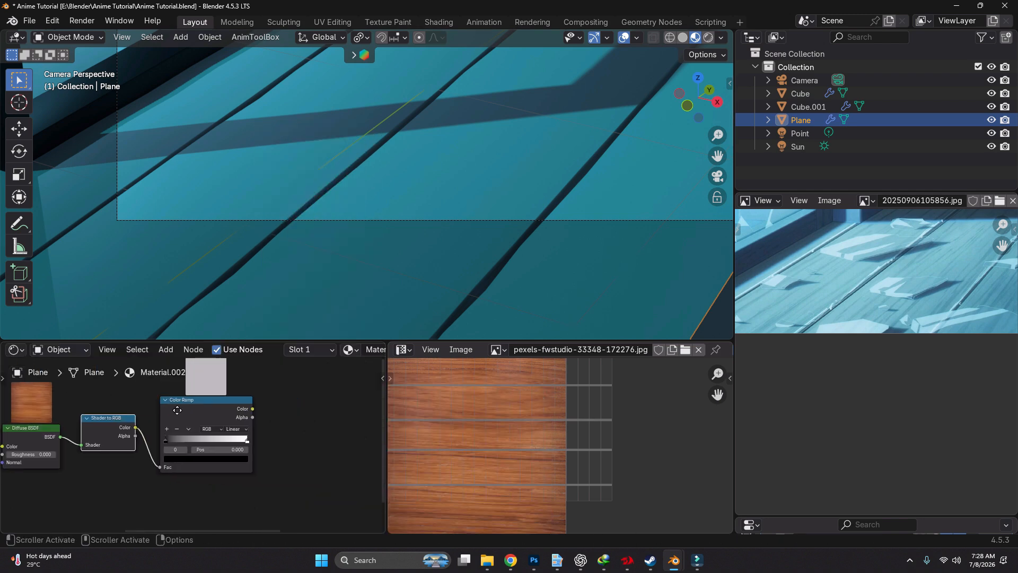
middle_drag(250, 414, 166, 410)
drag(167, 412, 288, 417)
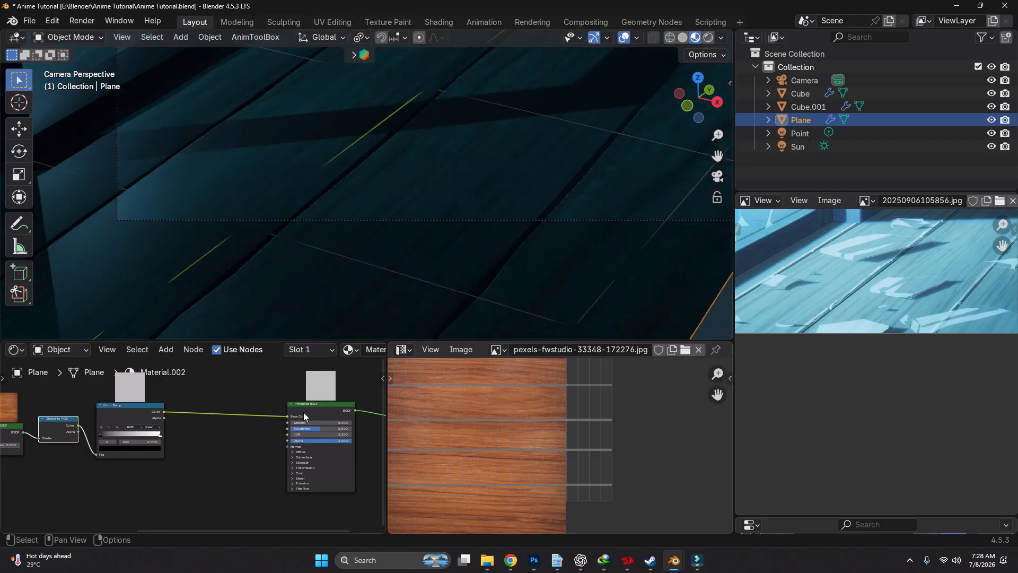
Move the Diffuse BSDF closer to the Image Texture, away from the Shader to RGB node
scroll(303, 412, down, 1)
middle_drag(239, 425, 280, 424)
scroll(425, 208, down, 3)
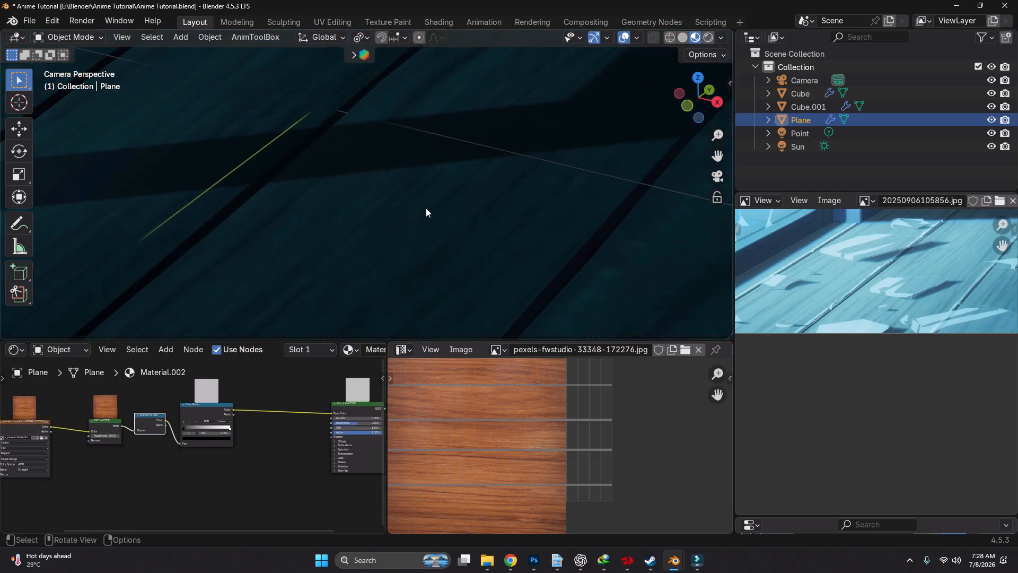
scroll(375, 180, up, 7)
scroll(409, 199, down, 7)
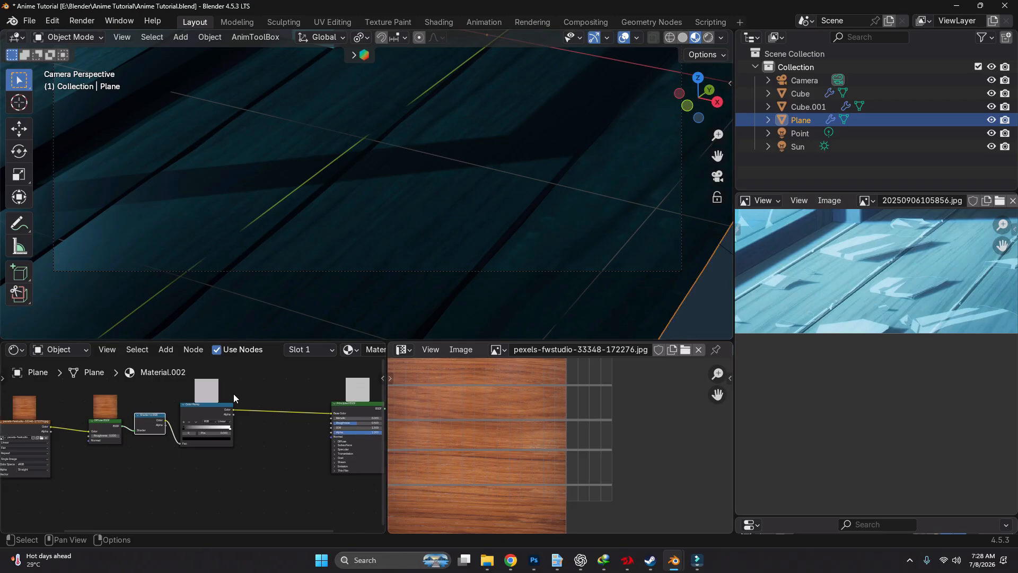
scroll(259, 444, up, 3)
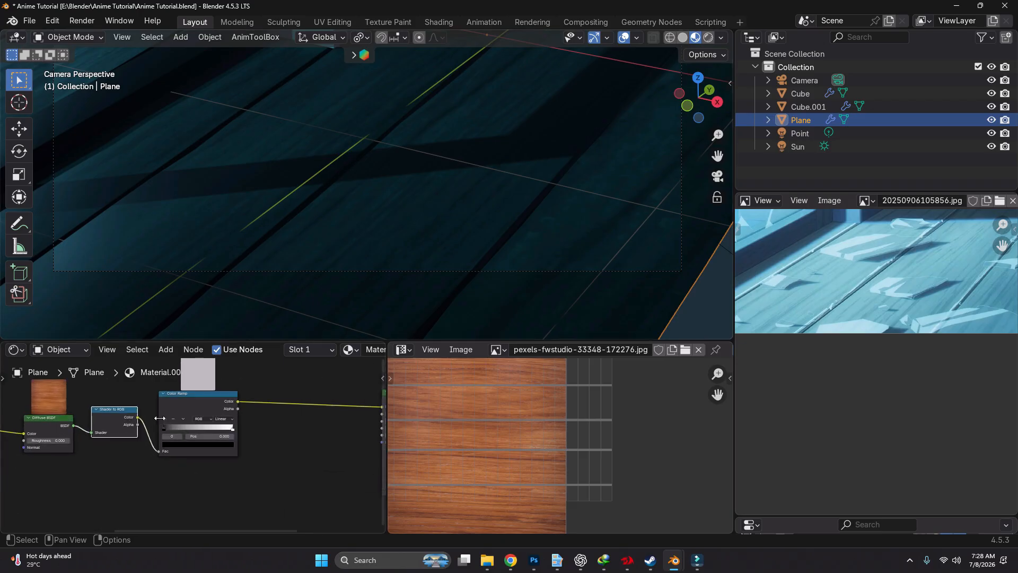
middle_drag(201, 419, 227, 417)
middle_drag(127, 429, 252, 425)
scroll(252, 425, up, 2)
drag(260, 410, 205, 418)
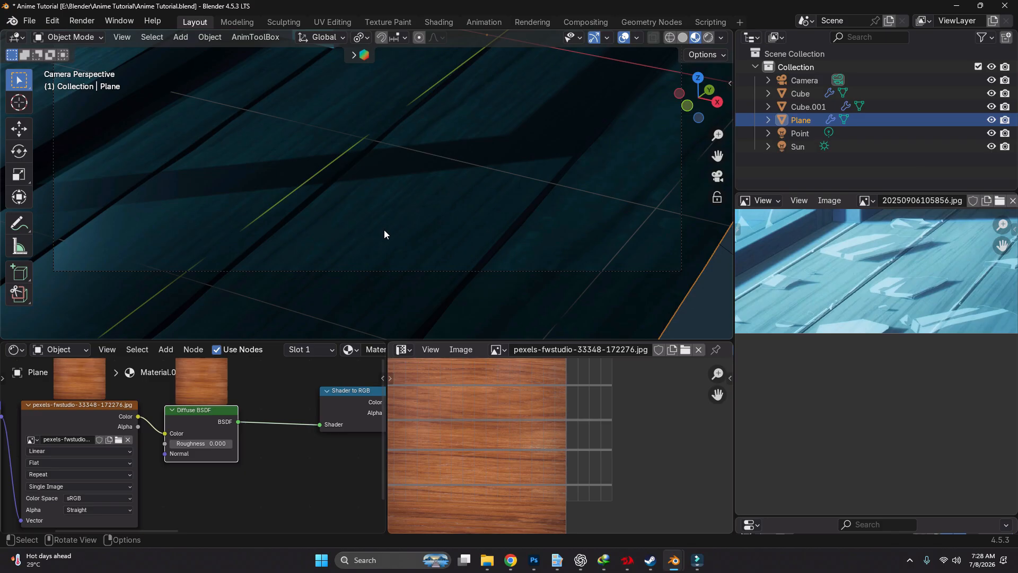
Add an RGB to BW node beside the Diffuse BSDF in the floor material
key(shift+a)
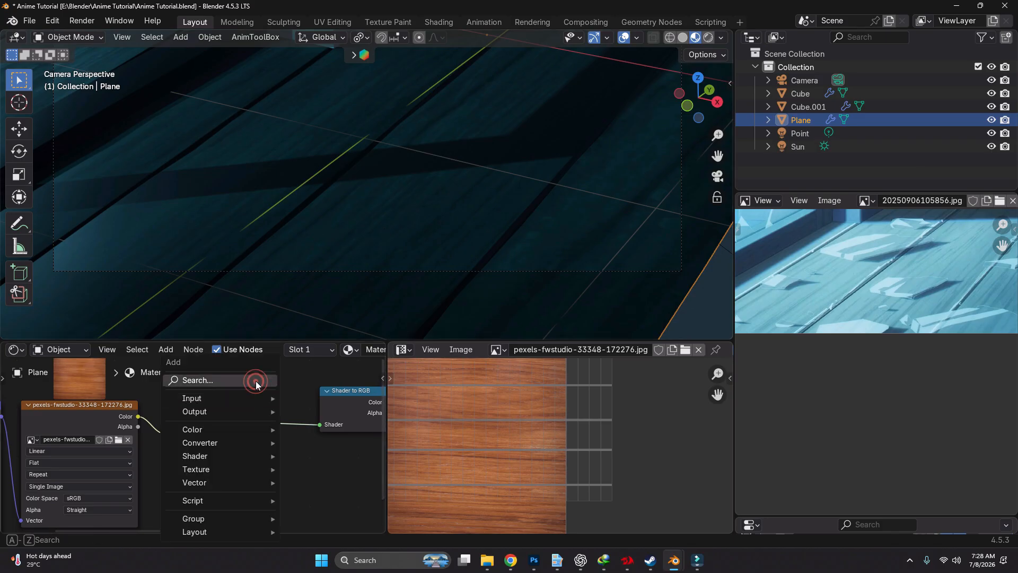
click(257, 380)
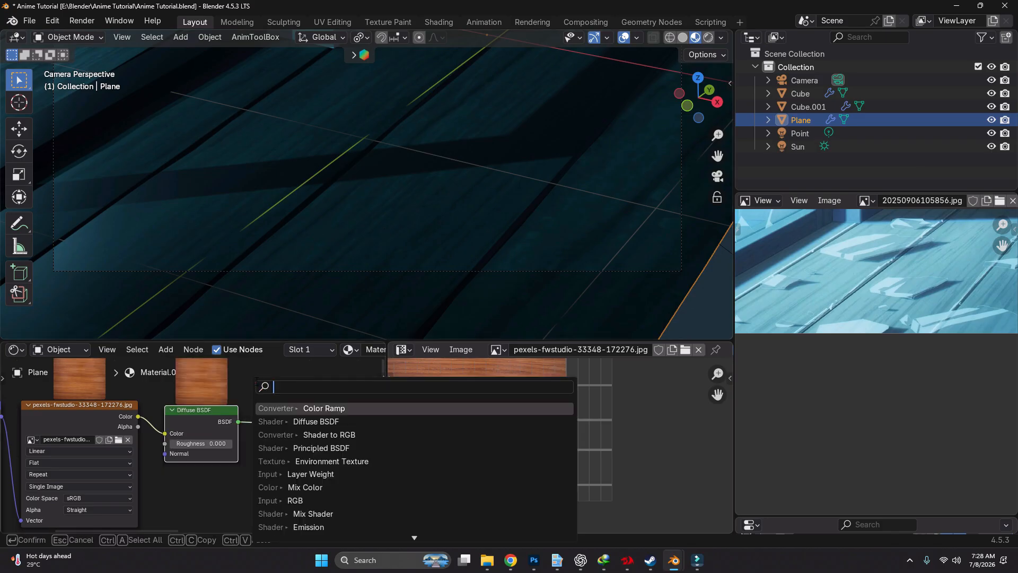
text(rgb)
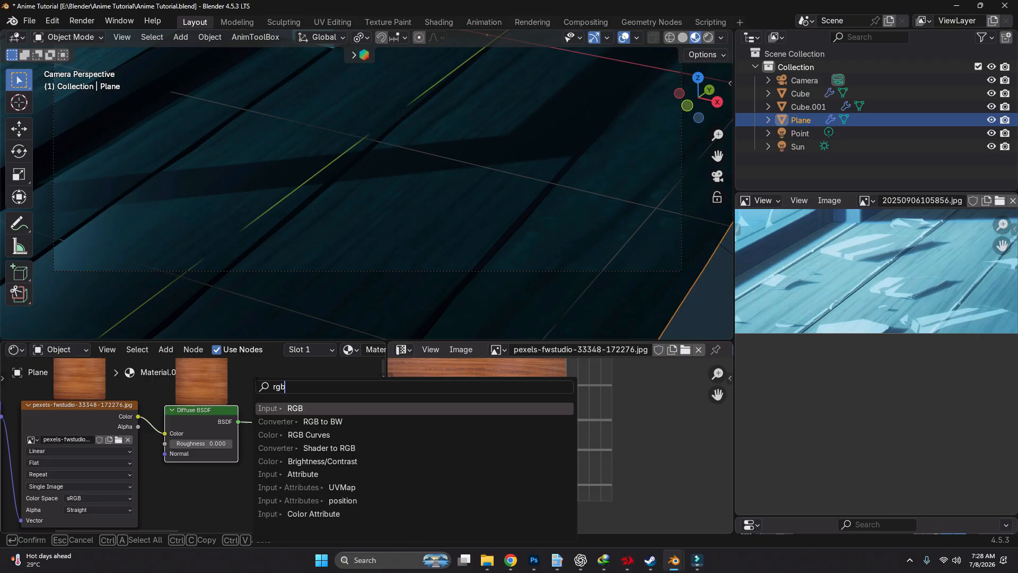
click(318, 421)
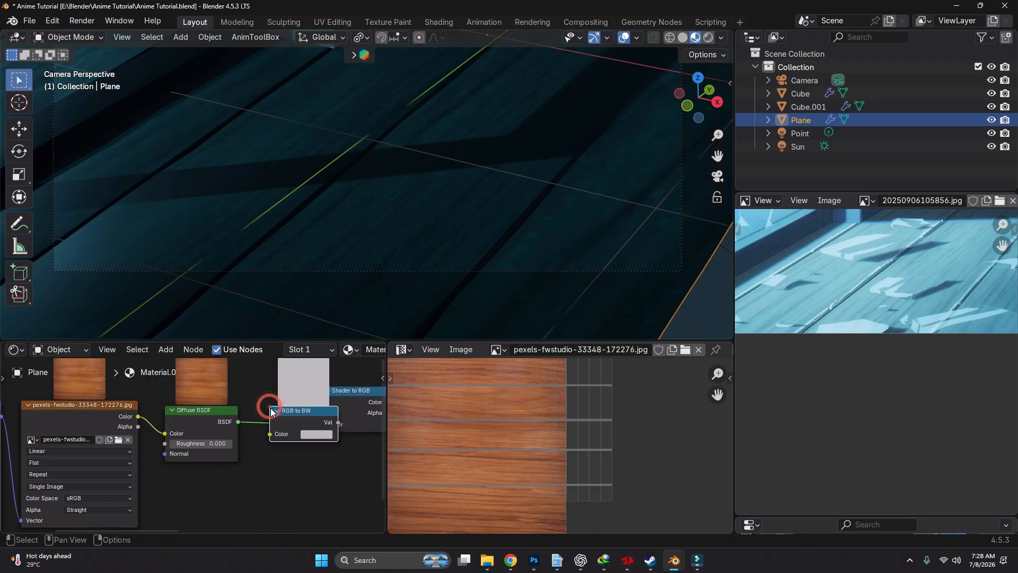
click(335, 439)
Insert the RGB to BW node on the link between the Image Texture and the Diffuse BSDF
middle_drag(335, 439, 260, 436)
drag(262, 419, 261, 459)
click(263, 461)
key(x)
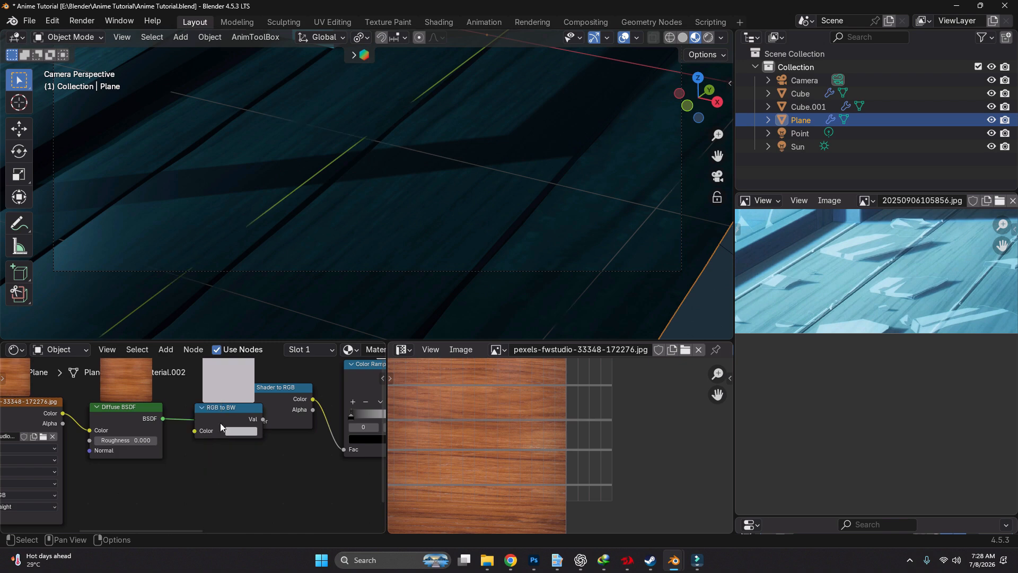
middle_drag(151, 449, 213, 460)
mouse_move(280, 425)
mouse_down()
mouse_move(145, 429)
mouse_move(199, 428)
mouse_up()
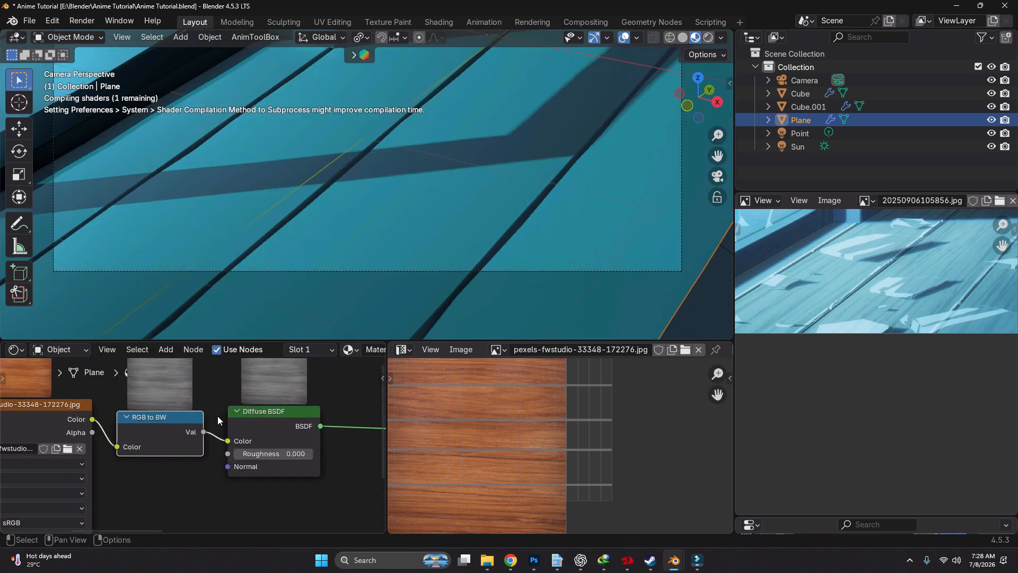
Add a Color Ramp on the link between RGB to BW and the Diffuse BSDF
scroll(243, 411, up, 2)
key(shift+a)
click(272, 377)
text(c)
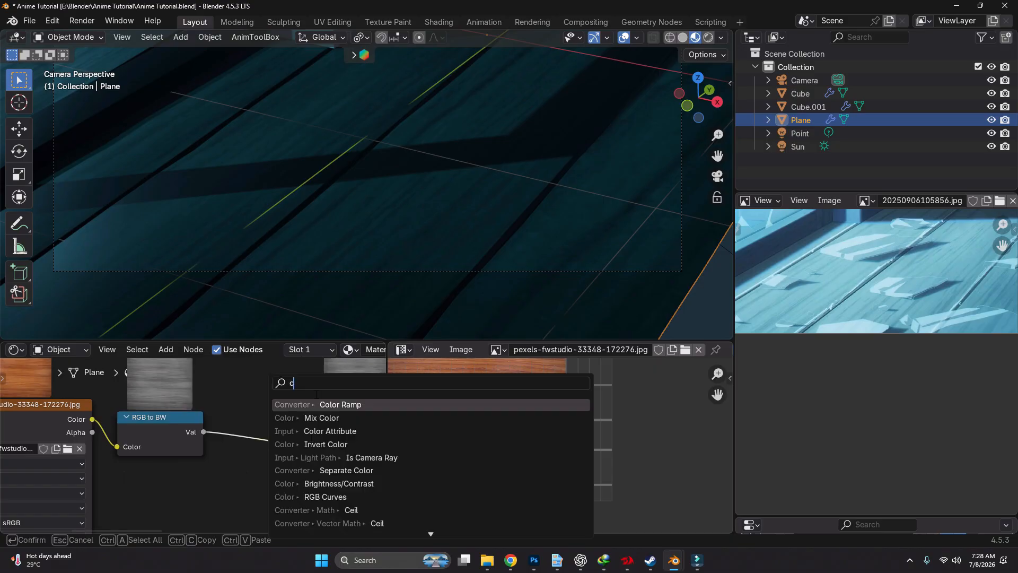
click(315, 395)
click(243, 407)
middle_drag(364, 485, 270, 441)
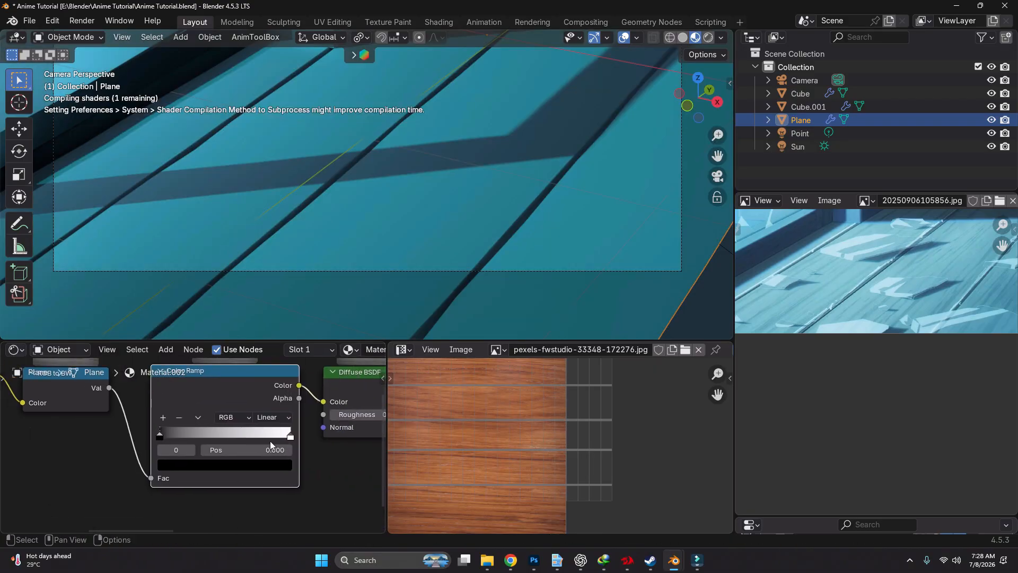
Flip the new Color Ramp so it runs from white to black, and preview its output on the floor
click(197, 417)
click(192, 428)
scroll(192, 428, up, 1)
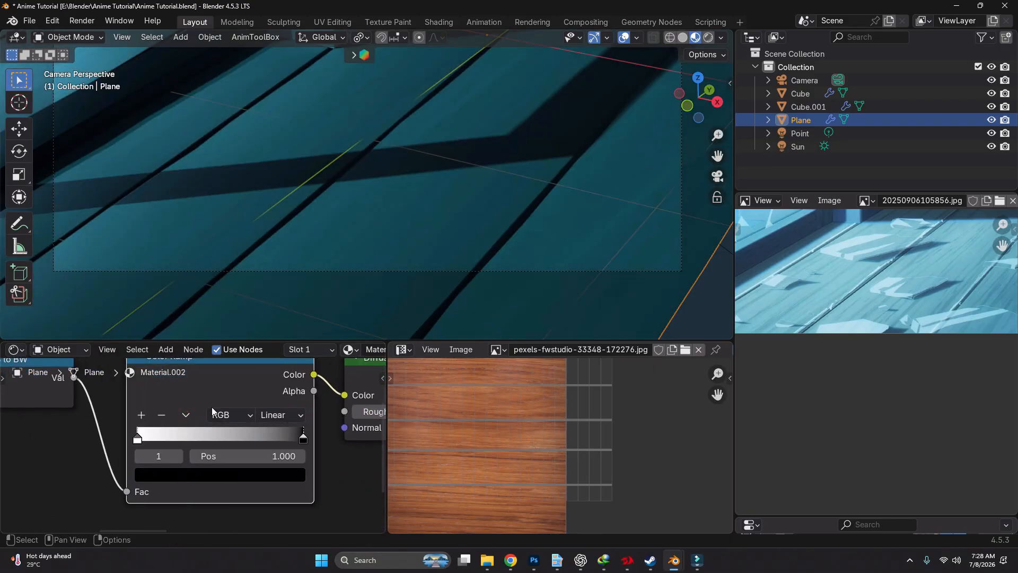
scroll(235, 388, down, 1)
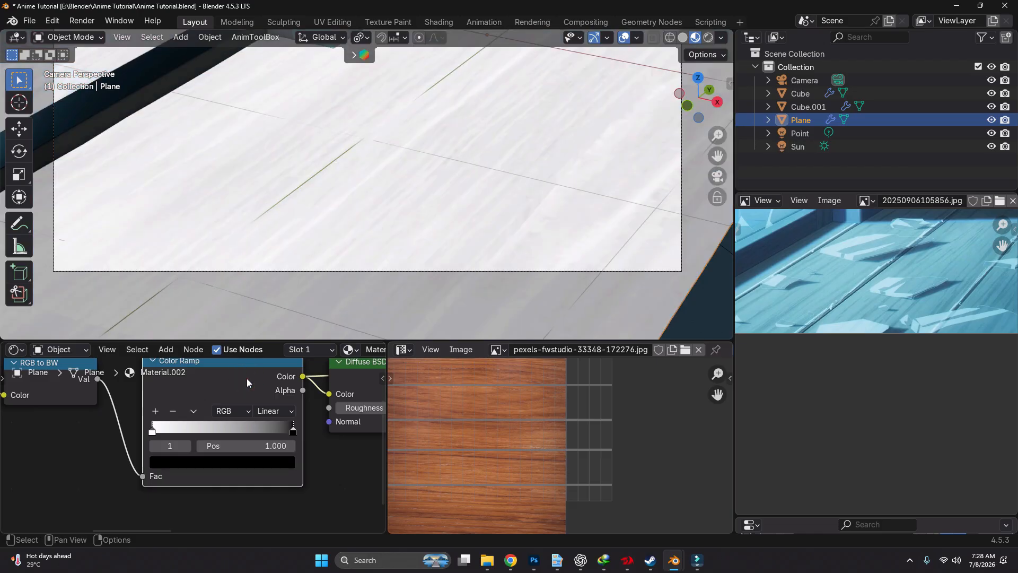
scroll(424, 167, up, 4)
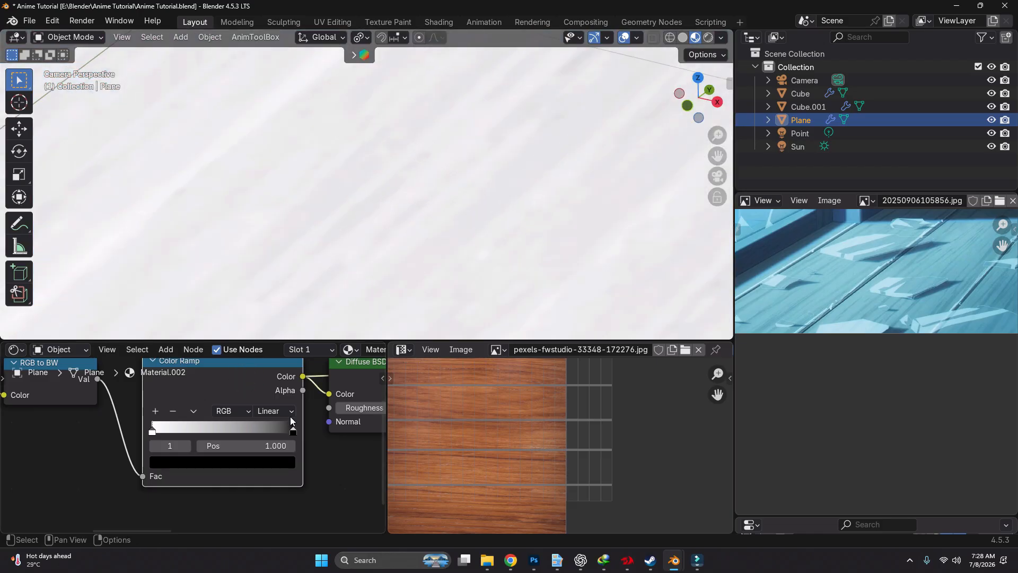
Raise the flipped Color Ramp's contrast by moving the white stop to 0.091 and the black stop to 0.811
drag(295, 436, 289, 434)
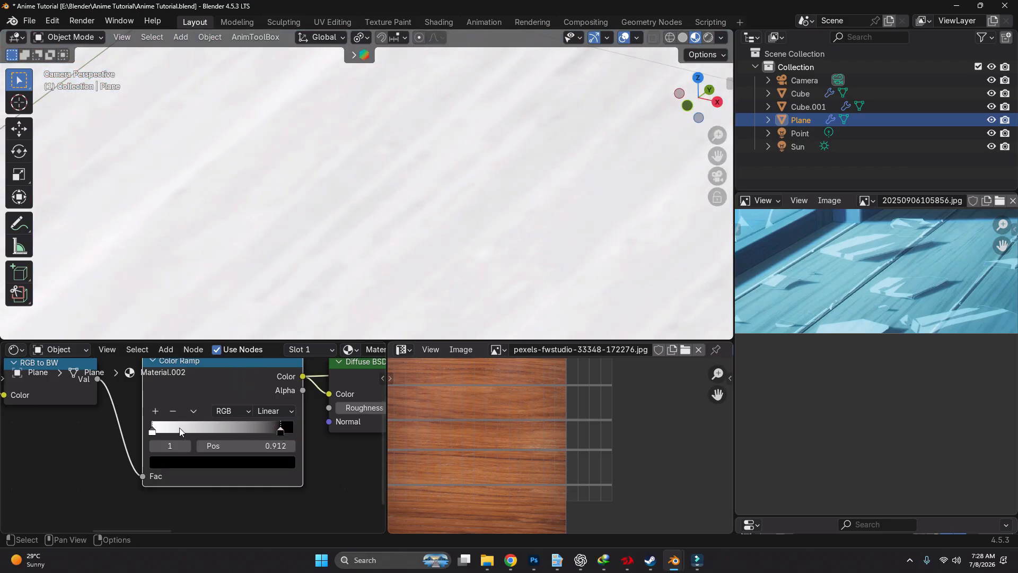
drag(155, 431, 167, 431)
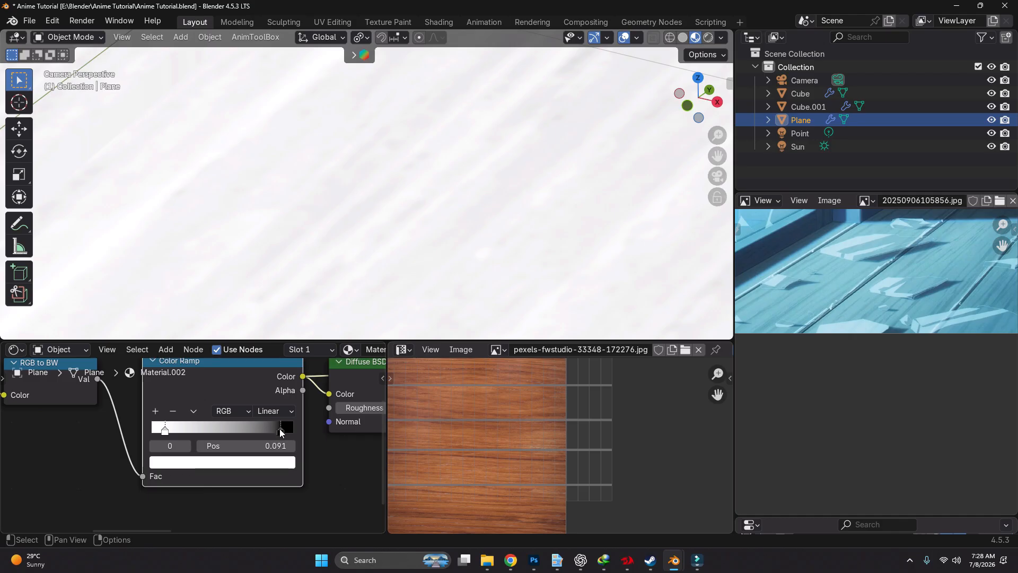
drag(281, 433, 266, 434)
scroll(226, 425, down, 2)
scroll(316, 239, down, 5)
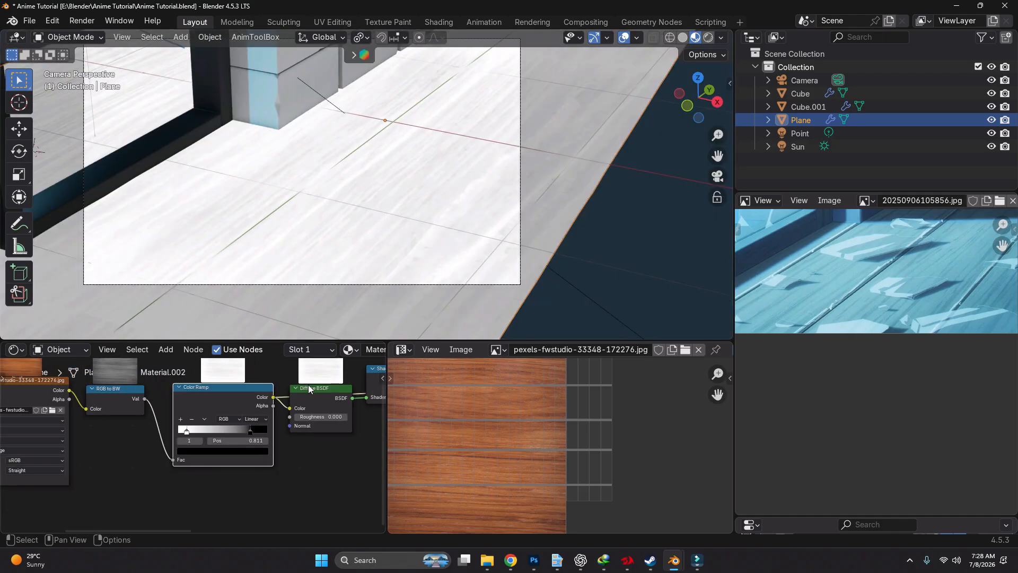
Preview the outputs of the Diffuse BSDF, Shader to RGB and second Color Ramp in turn on the floor
middle_drag(299, 426, 187, 445)
scroll(187, 445, down, 3)
ctrl+shift+click(209, 413)
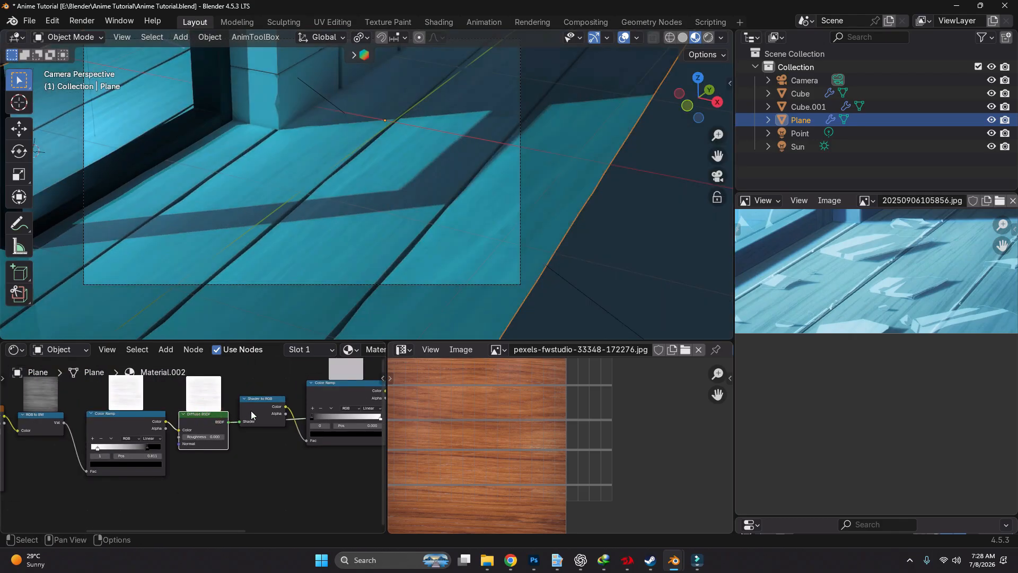
ctrl+shift+click(266, 399)
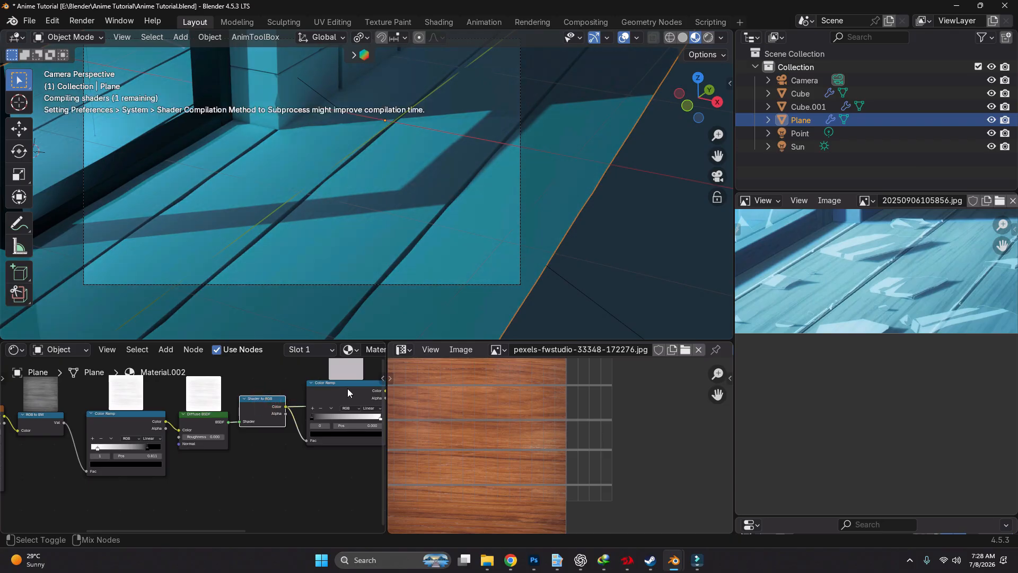
ctrl+shift+click(347, 392)
middle_drag(348, 392, 129, 410)
scroll(328, 402, down, 5)
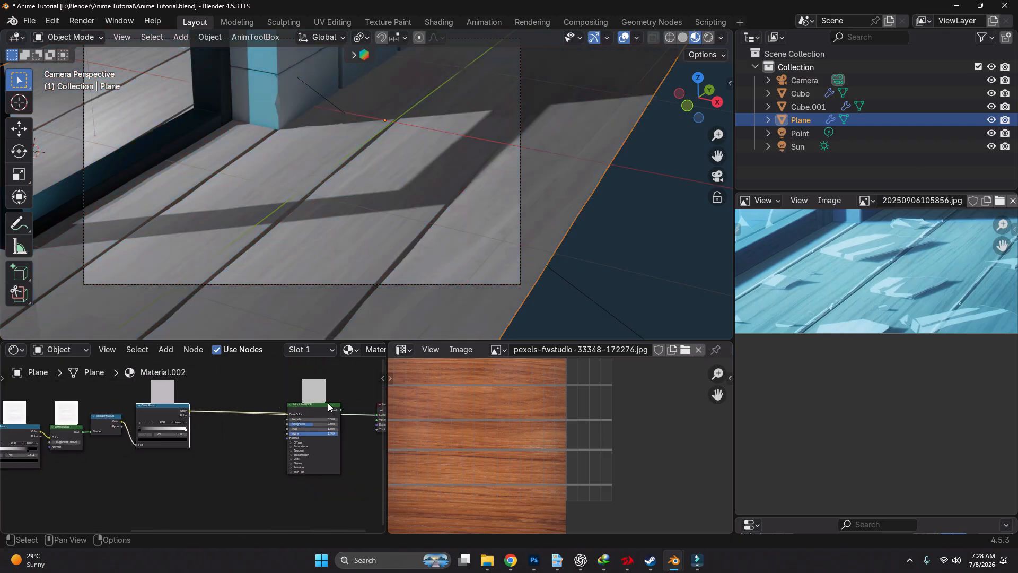
Make the Principled BSDF the previewed output again and move it closer to the second Color Ramp
scroll(316, 411, up, 4)
ctrl+shift+click(315, 412)
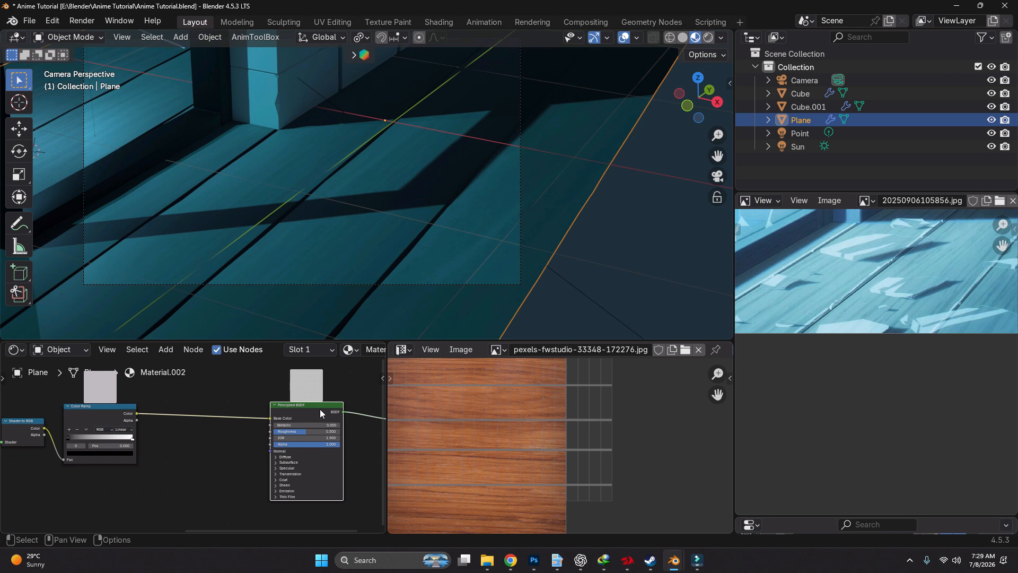
drag(319, 409, 247, 413)
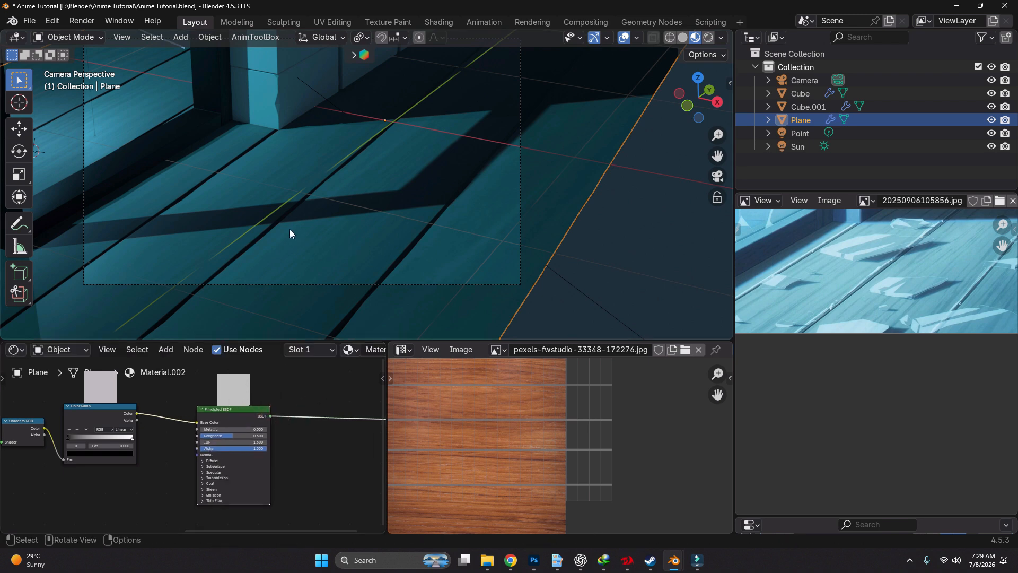
On the Color Ramp after Shader to RGB, move the black stop to 0.091 and the white stop to 0.456
scroll(290, 228, up, 3)
middle_drag(157, 478, 244, 450)
scroll(207, 424, up, 4)
scroll(188, 410, up, 2)
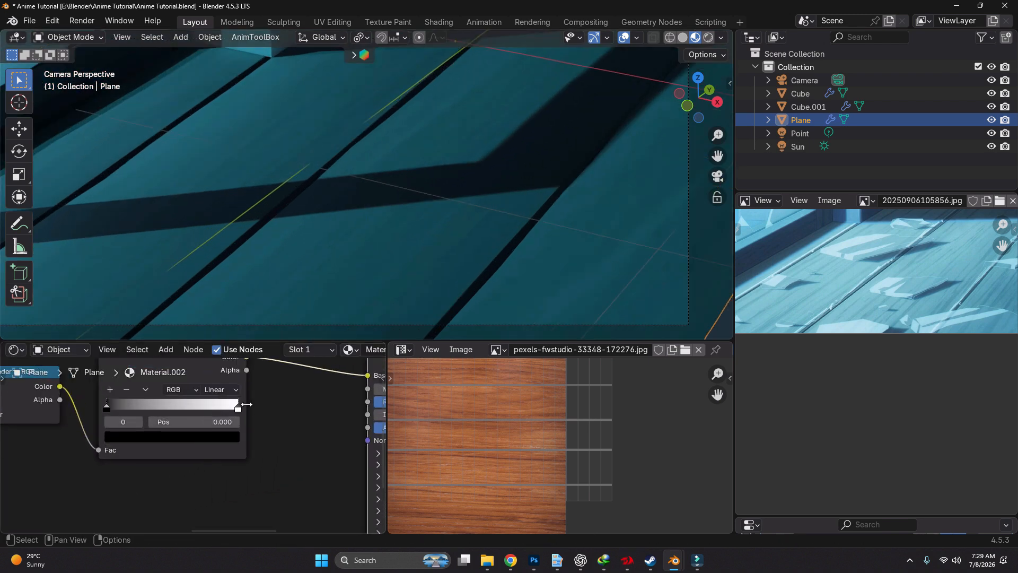
drag(239, 409, 173, 415)
middle_drag(173, 415, 247, 425)
scroll(190, 410, up, 4)
drag(182, 419, 201, 423)
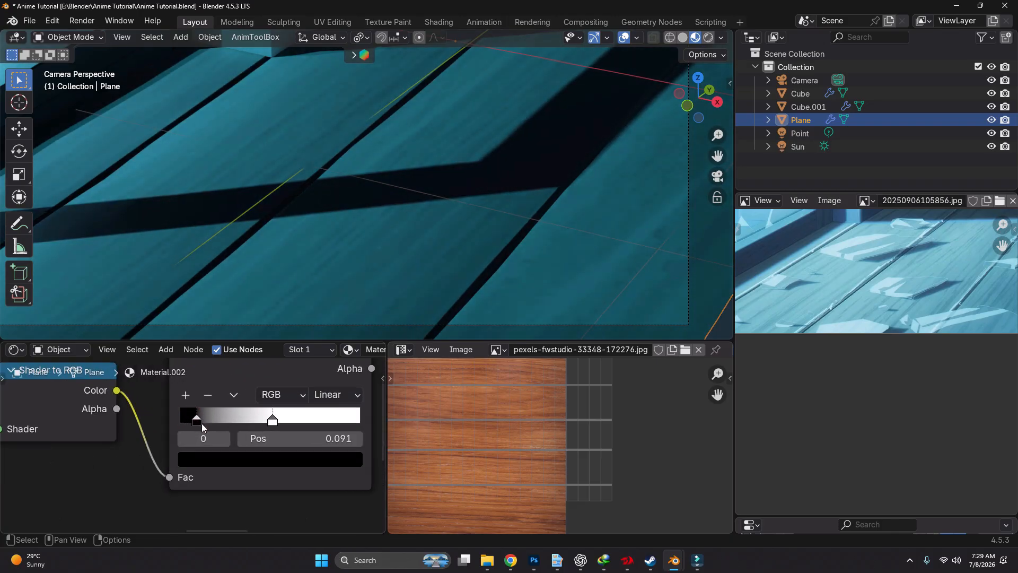
drag(277, 422, 265, 421)
Nudge the same ramp's black stop slightly toward white and set the white stop's position to 0.411
scroll(375, 231, down, 5)
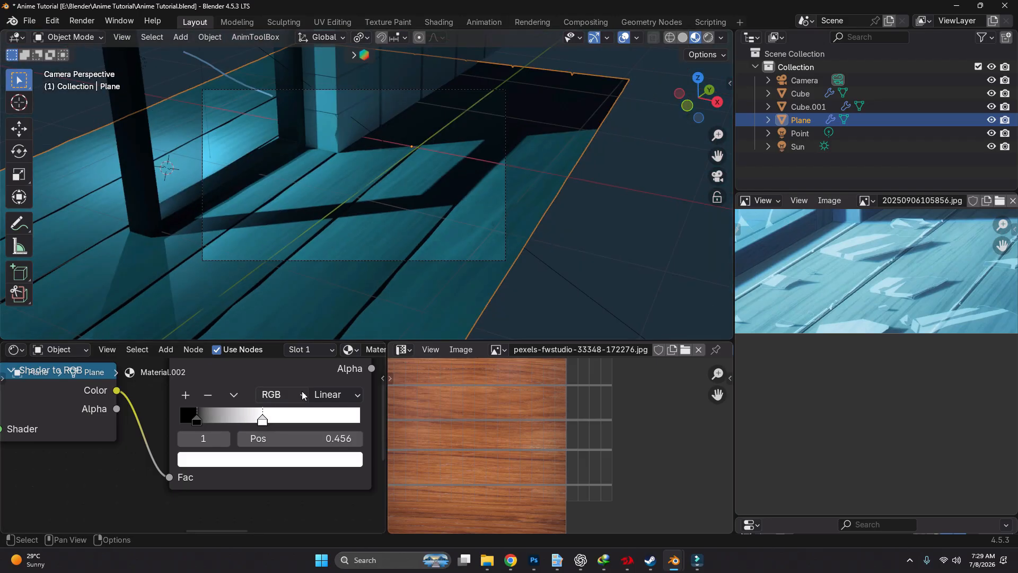
scroll(244, 417, up, 2)
drag(176, 423, 180, 425)
drag(269, 422, 258, 423)
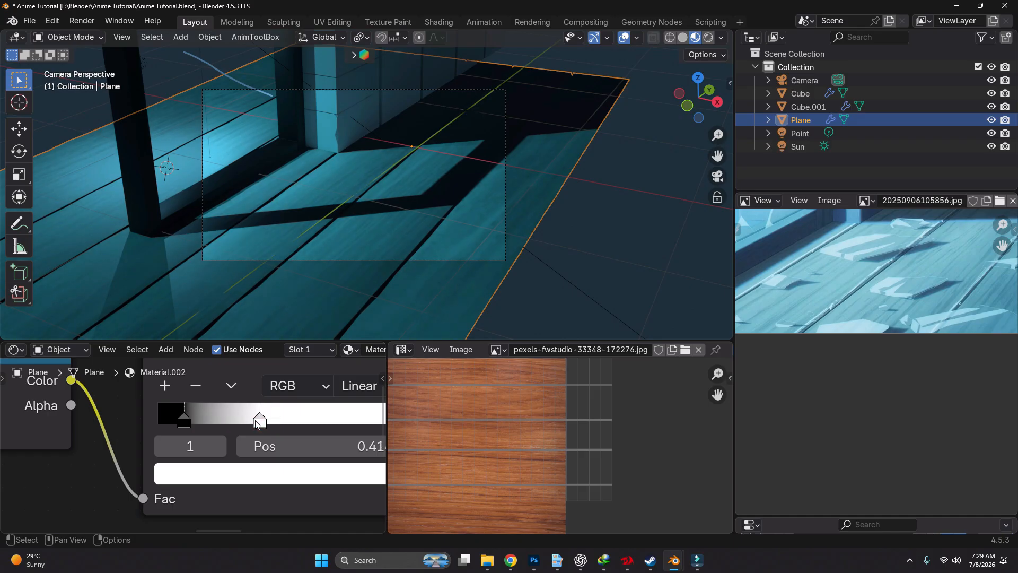
Inspect the floor's wood shading from near and far in Rendered viewport shading, with the floor selected and deselected
scroll(358, 258, up, 5)
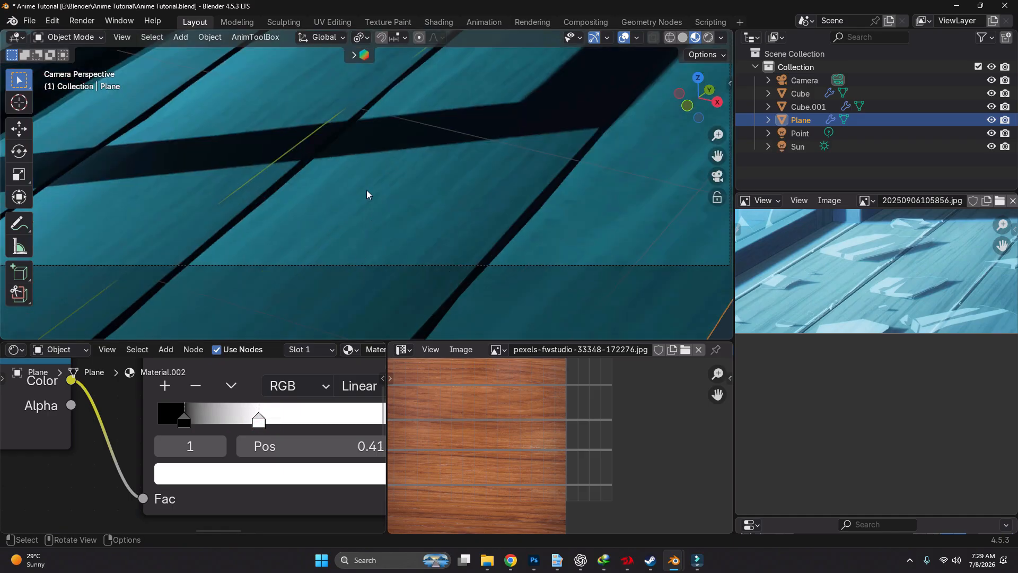
scroll(360, 229, down, 4)
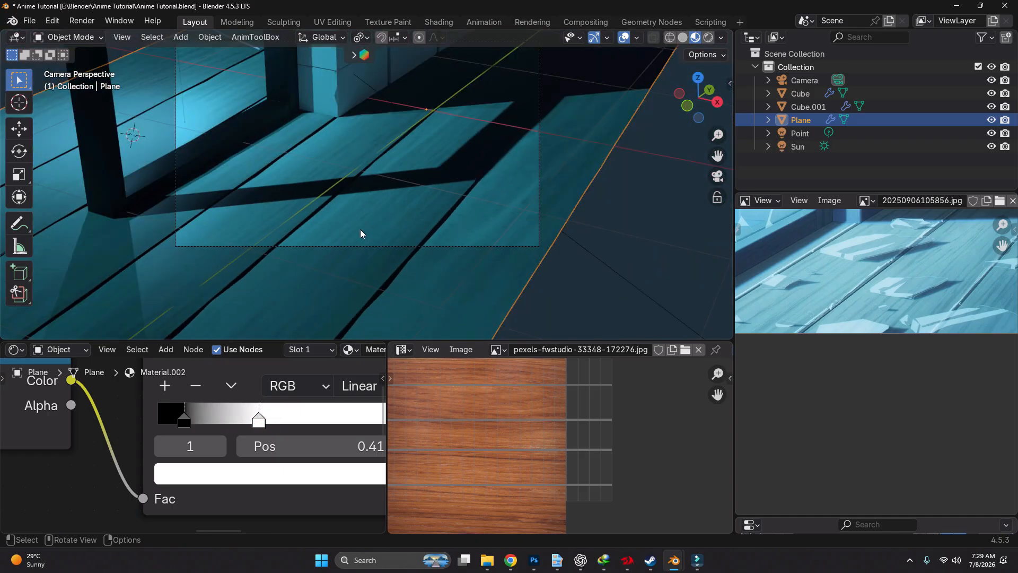
click(618, 227)
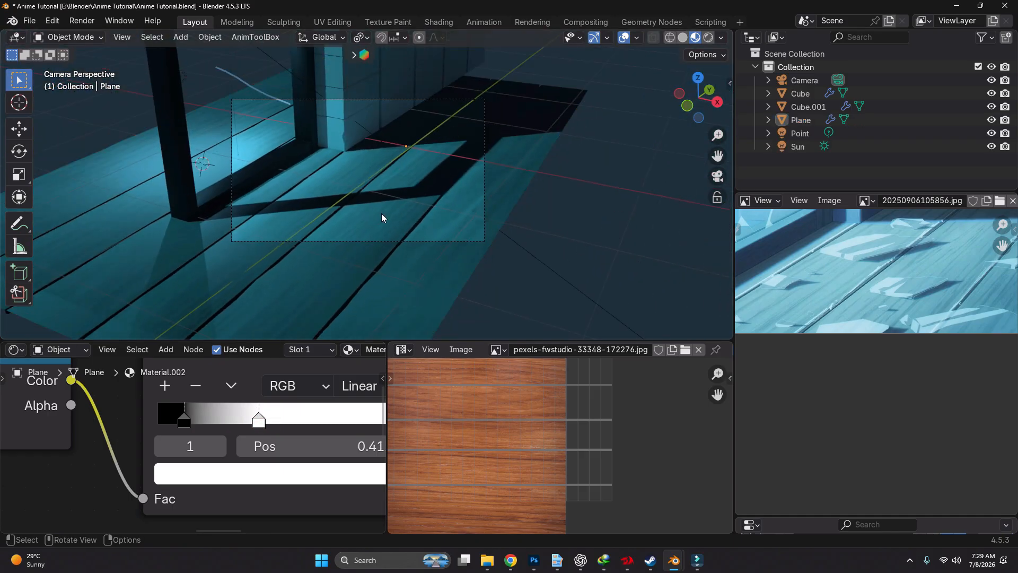
scroll(378, 146, up, 1)
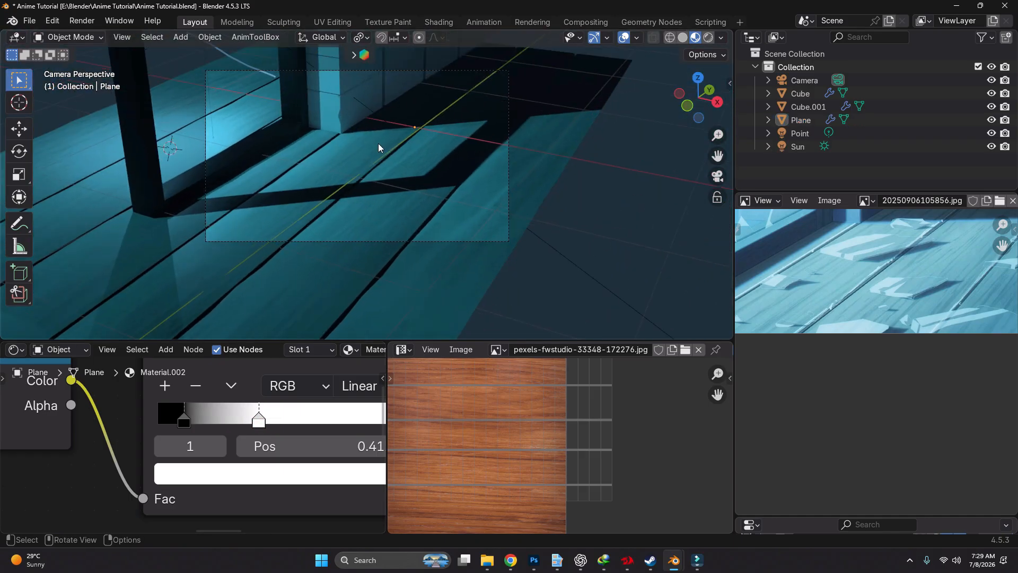
click(352, 192)
scroll(383, 217, up, 4)
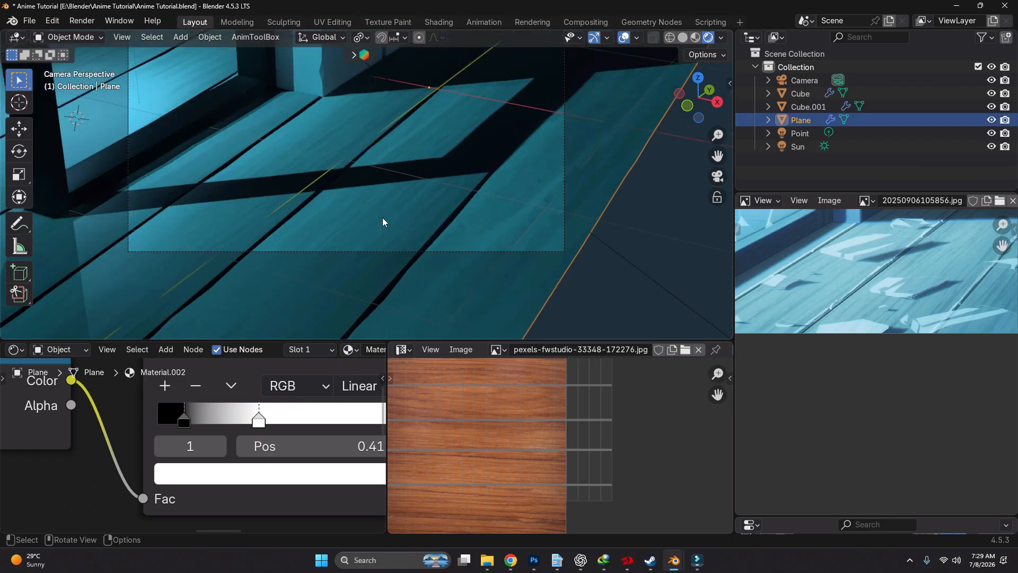
scroll(359, 205, down, 4)
shift+middle_drag(373, 205, 443, 221)
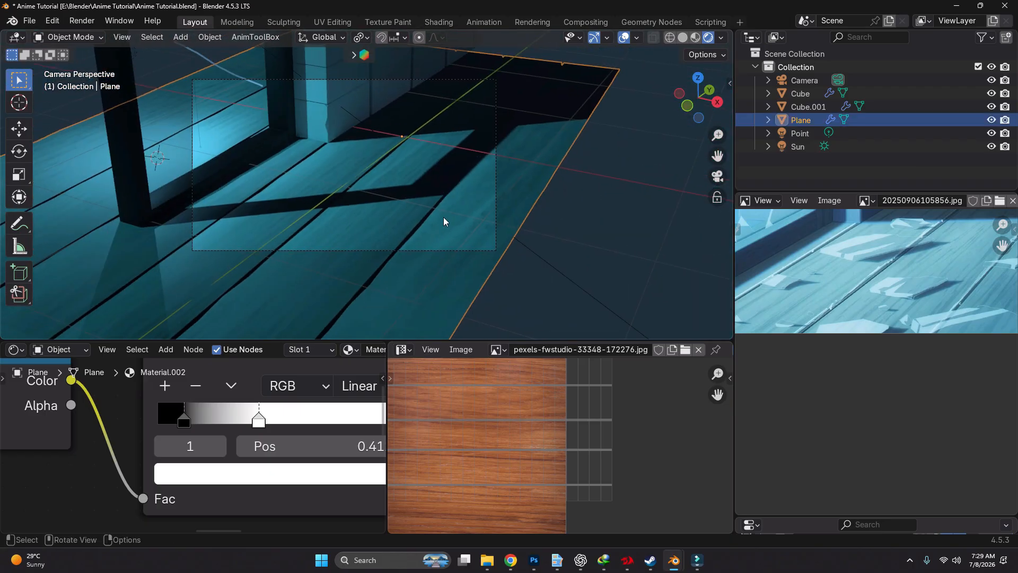
click(618, 232)
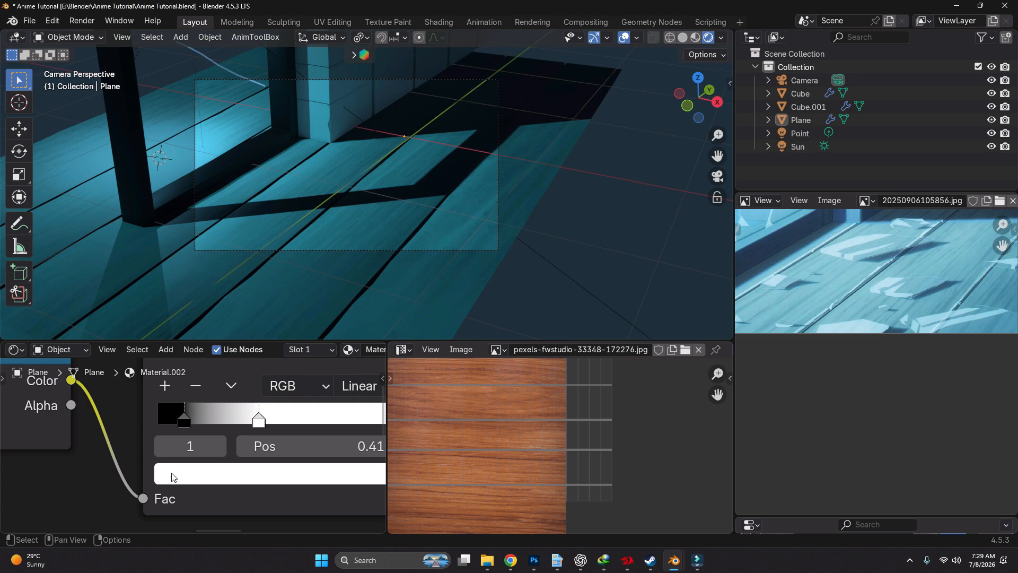
scroll(171, 476, down, 3)
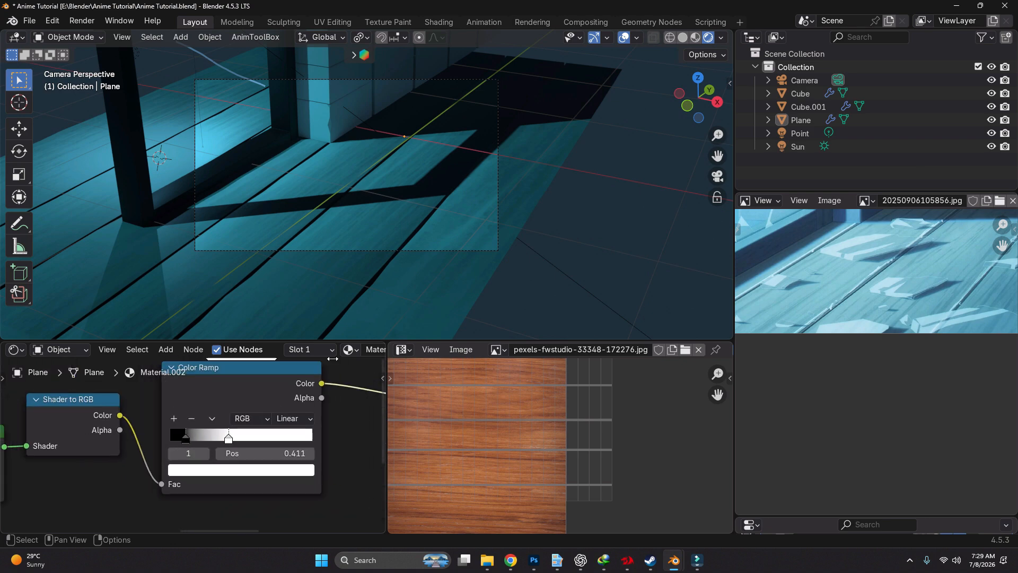
Select the floor plane and enter Edit Mode to show its full UV layout over the wood image
click(392, 320)
key(Tab)
scroll(579, 450, down, 2)
Try to shift all of the floor's UVs along the Y axis over the wood image, and undo the move
key(g)
key(y)
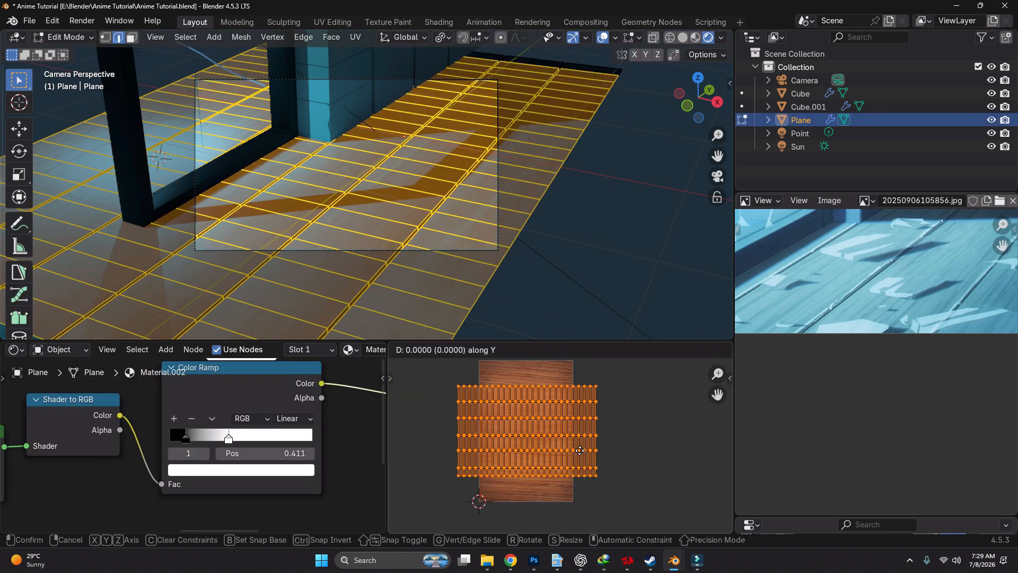
click(579, 441)
key(ctrl+z)
scroll(496, 262, up, 4)
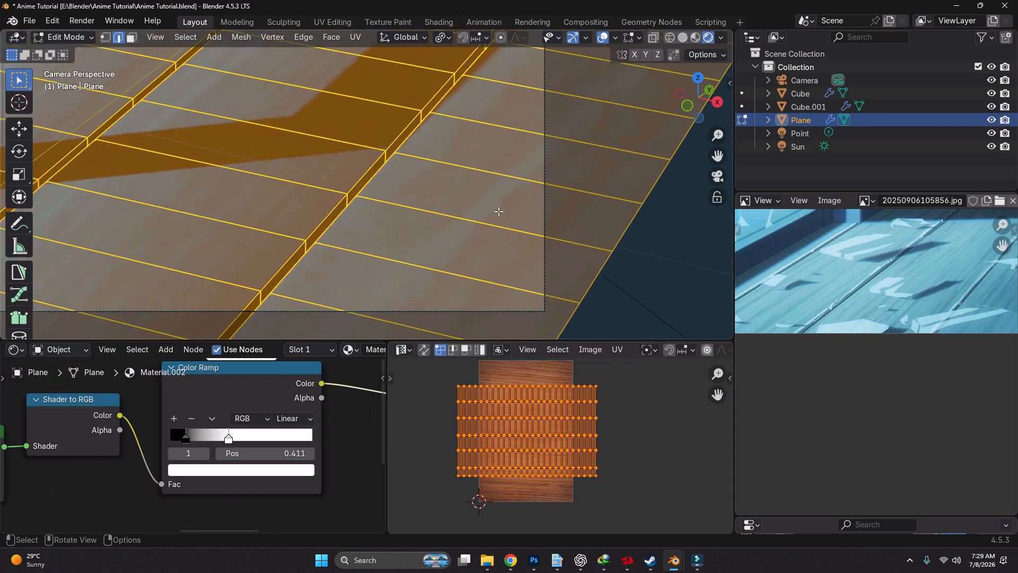
Shift the floor's UVs slightly along the Y axis and scale them up uniformly over the wood image, finishing in Object Mode
key(g)
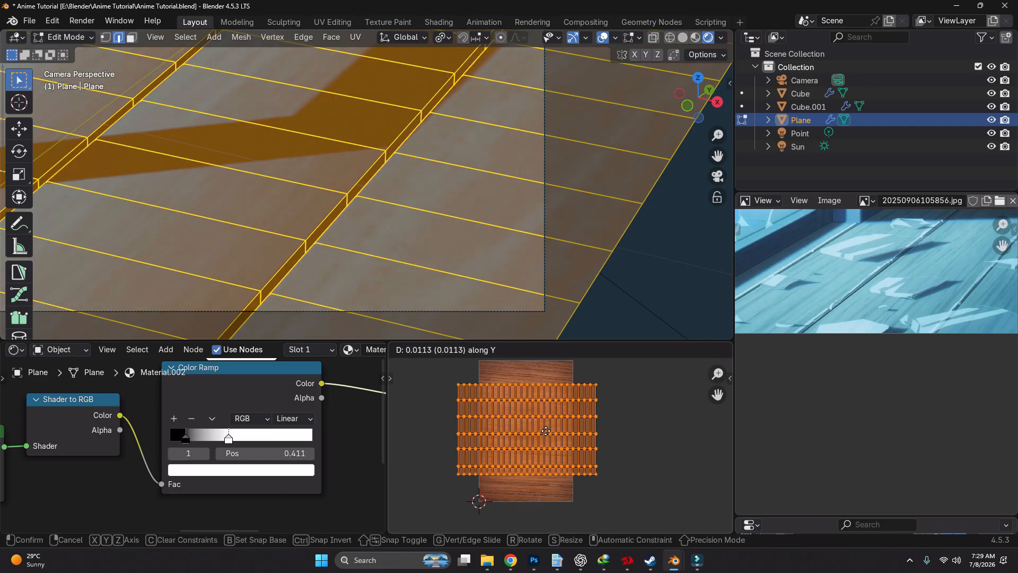
click(545, 426)
key(s)
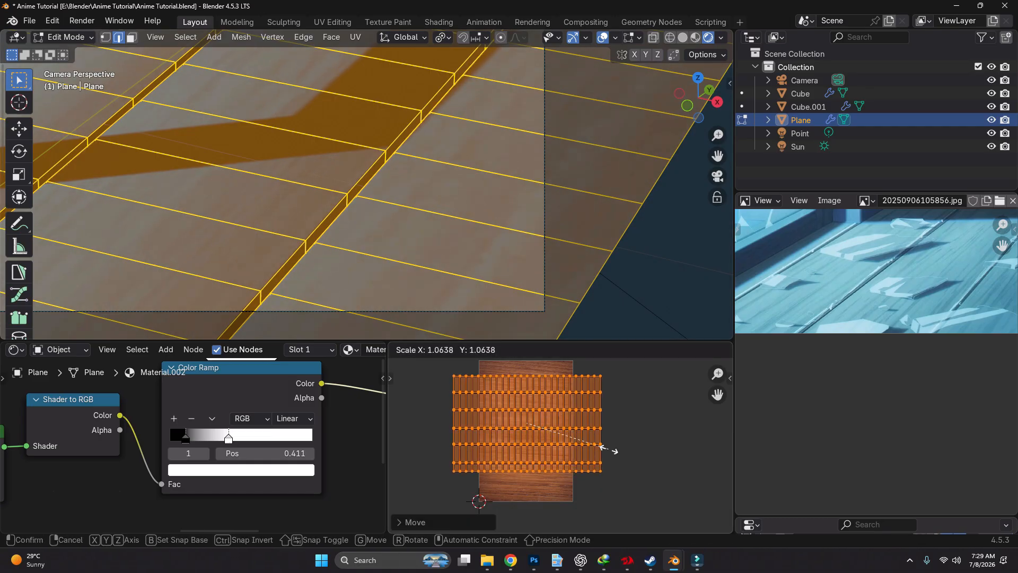
click(612, 449)
key(g)
key(y)
right_click(613, 449)
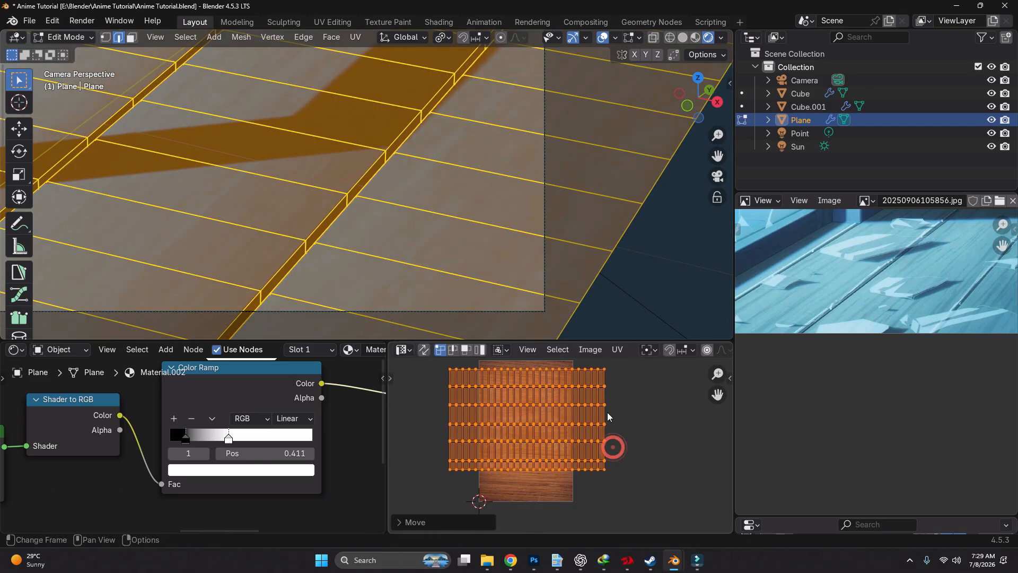
key(Tab)
Examine the rescaled wood grain on the floor planks from near and far in the rendered view
scroll(339, 189, down, 5)
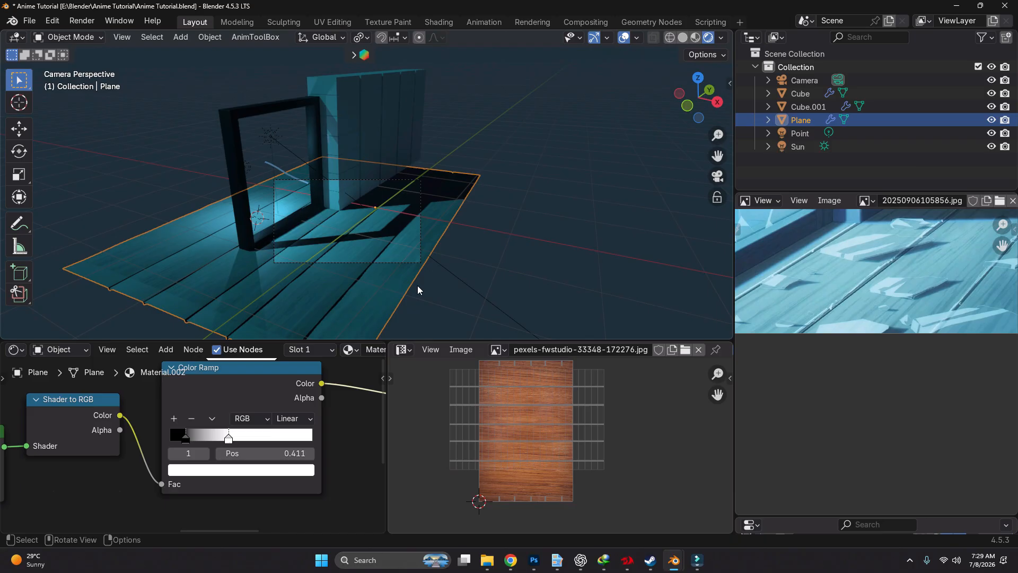
scroll(418, 290, up, 5)
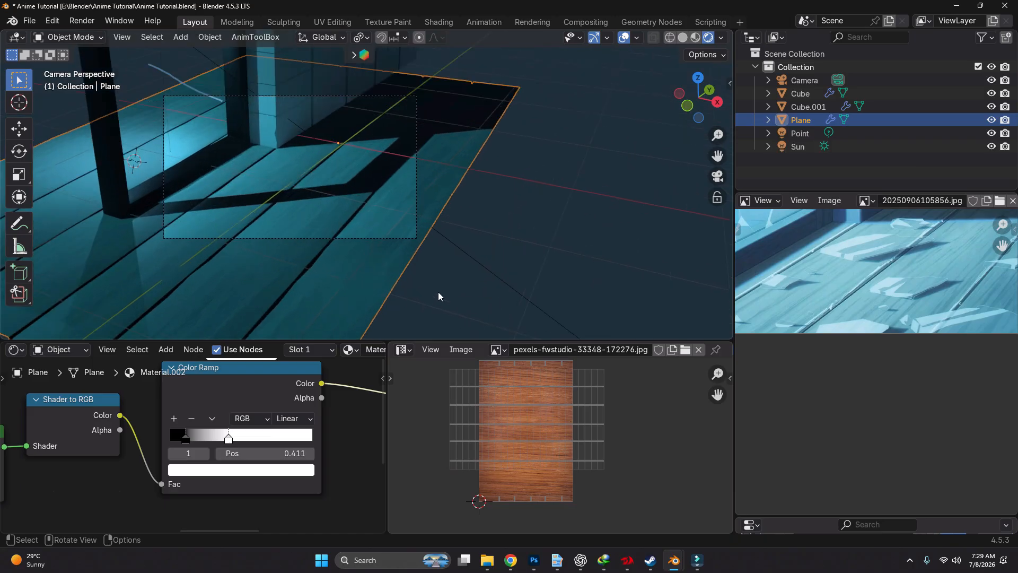
click(438, 274)
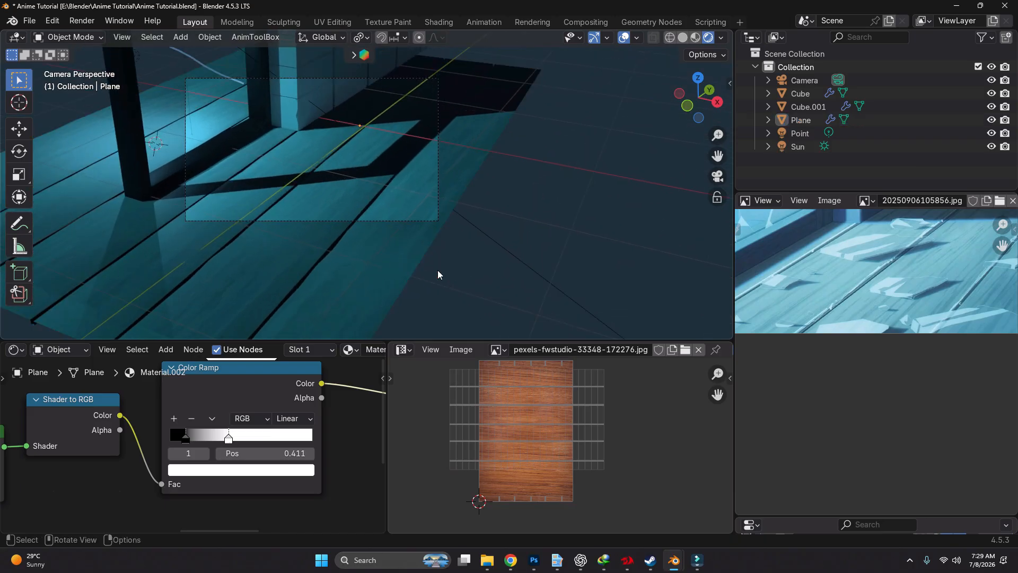
scroll(360, 184, up, 4)
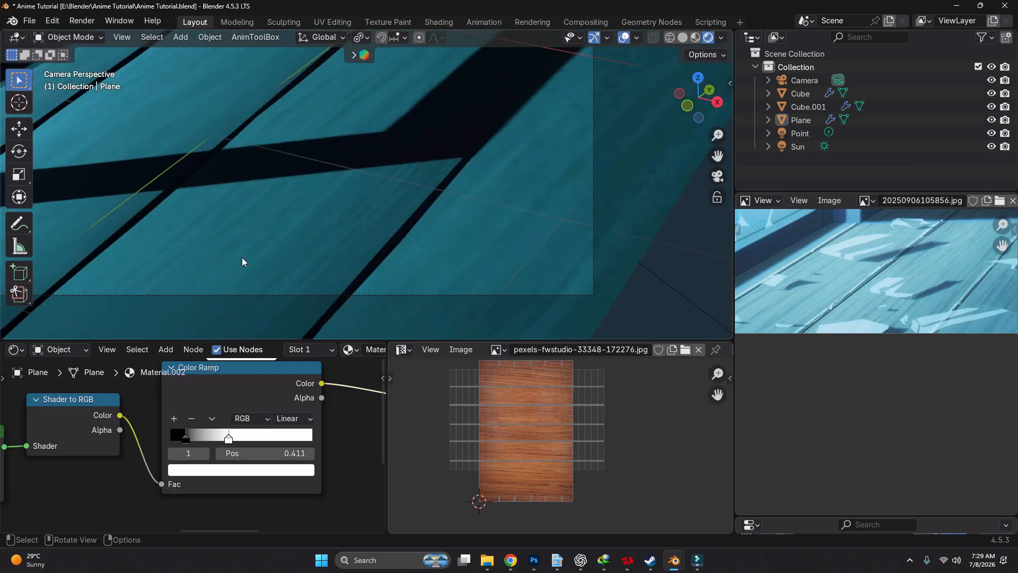
scroll(282, 234, down, 6)
shift+middle_drag(198, 244, 439, 246)
scroll(439, 246, up, 4)
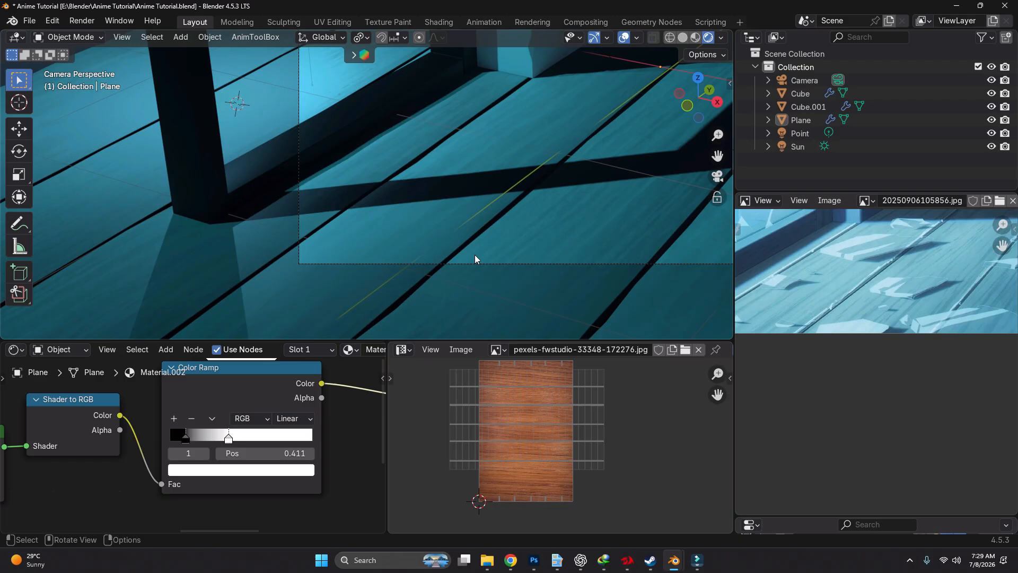
scroll(475, 256, up, 3)
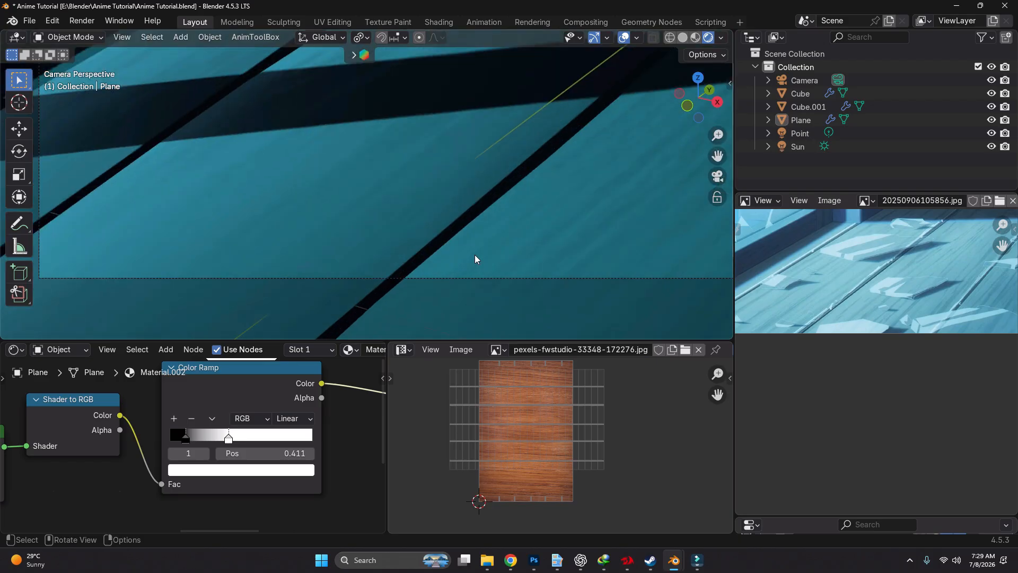
Examine the edges of the floor planks up close in the reference image
scroll(893, 276, up, 1)
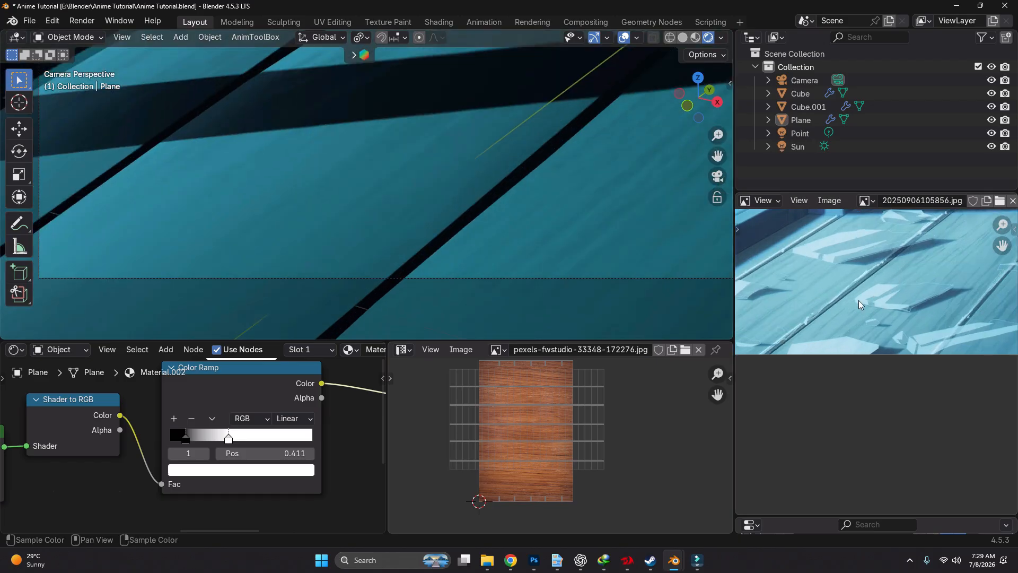
scroll(801, 306, up, 2)
scroll(853, 345, down, 2)
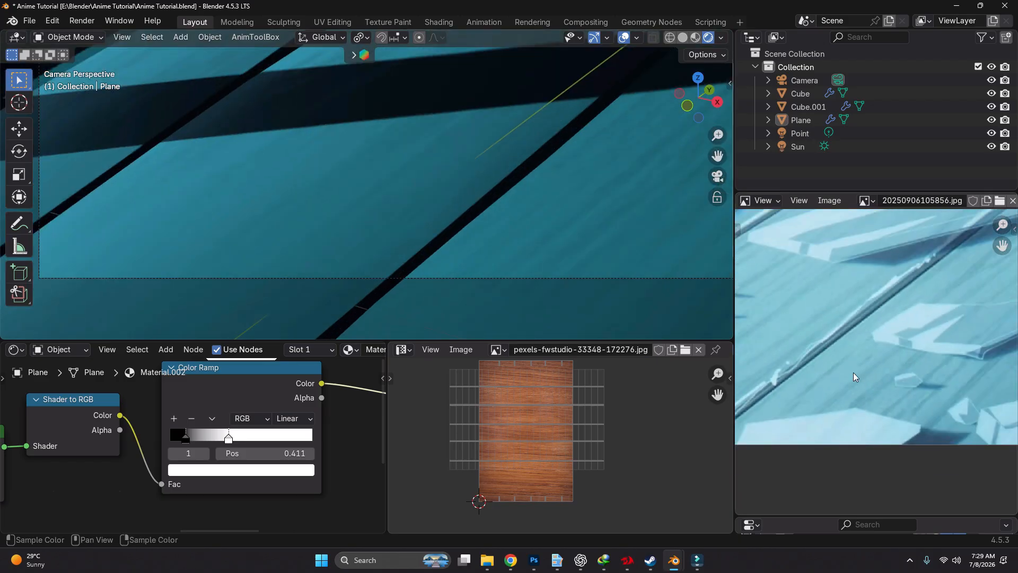
scroll(856, 340, down, 4)
scroll(886, 325, up, 5)
drag(892, 323, 919, 322)
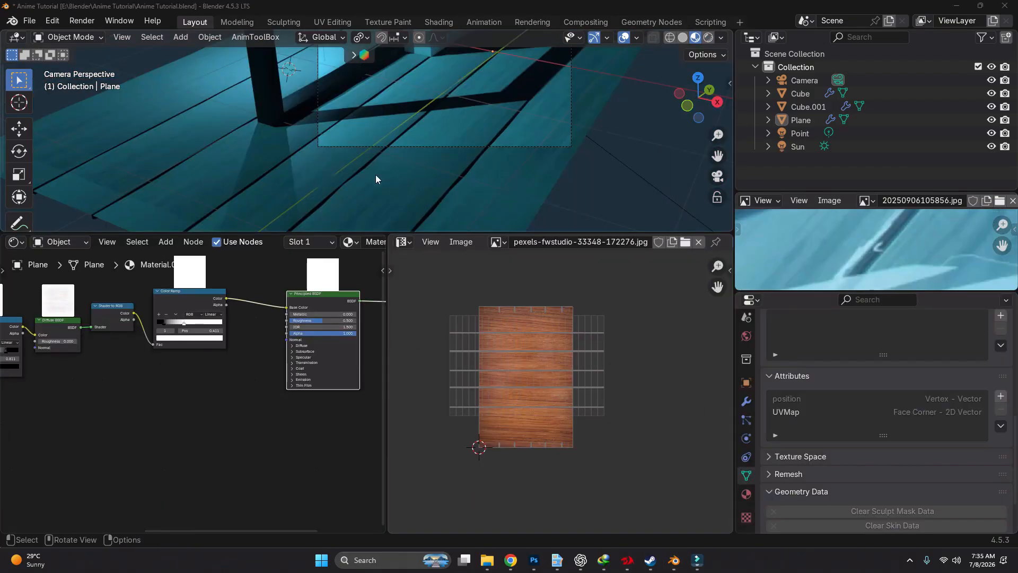
Select the floor plane and enable its Displace modifier's display in Edit Mode
scroll(429, 145, up, 2)
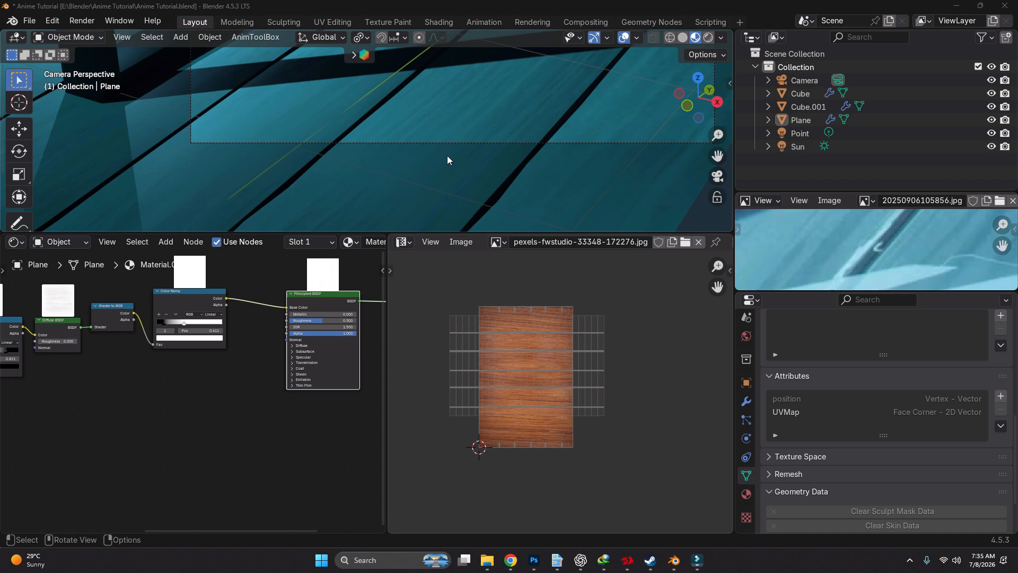
click(444, 118)
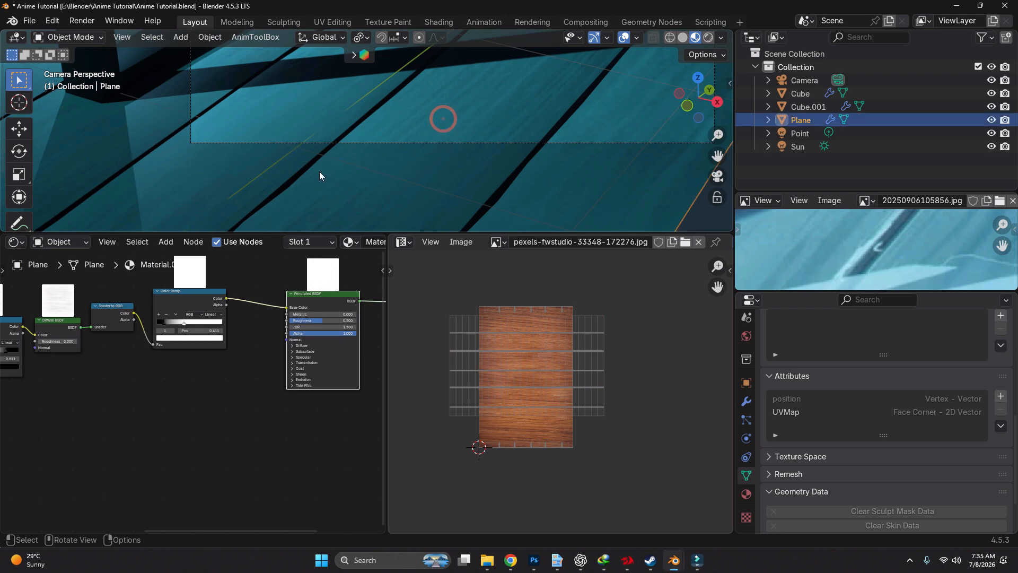
key(g)
right_click(371, 133)
shift+middle_drag(372, 116, 407, 193)
scroll(407, 193, up, 4)
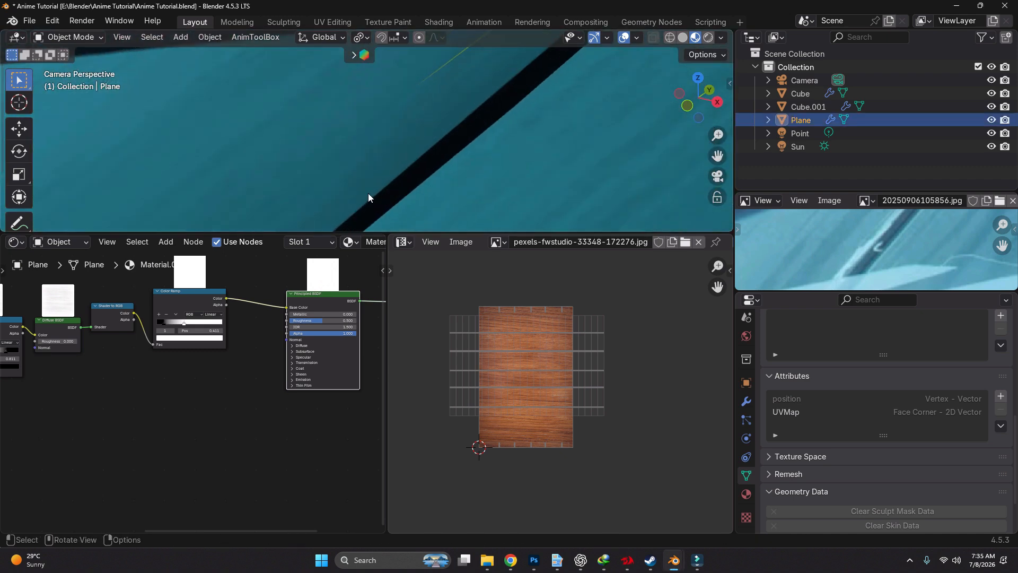
key(Tab)
scroll(450, 173, down, 3)
key(Tab)
click(748, 401)
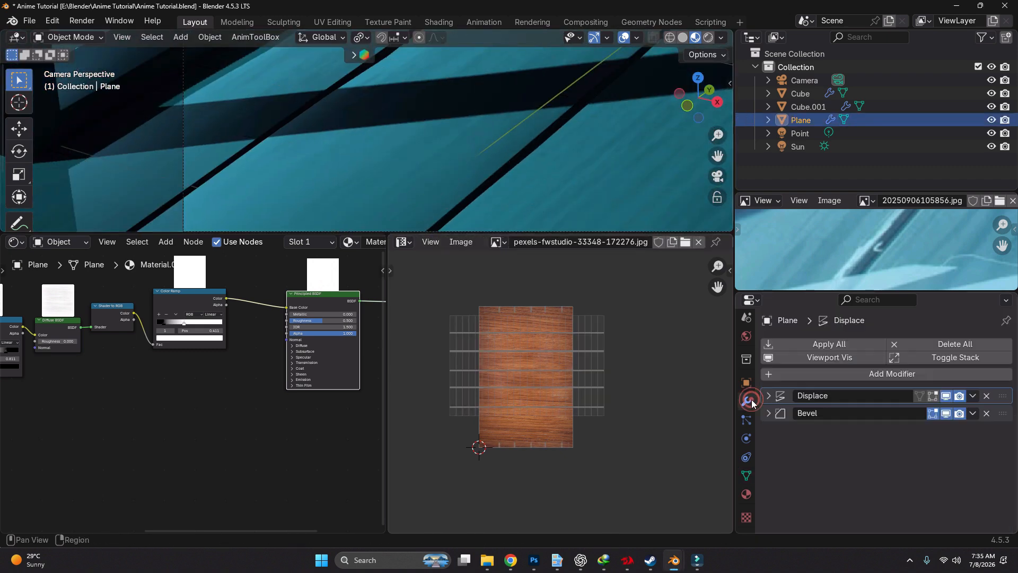
click(936, 396)
Show the floor mesh in Edit Mode with Solid viewport shading, focused on the plank gaps
key(ctrl+Tab)
click(510, 173)
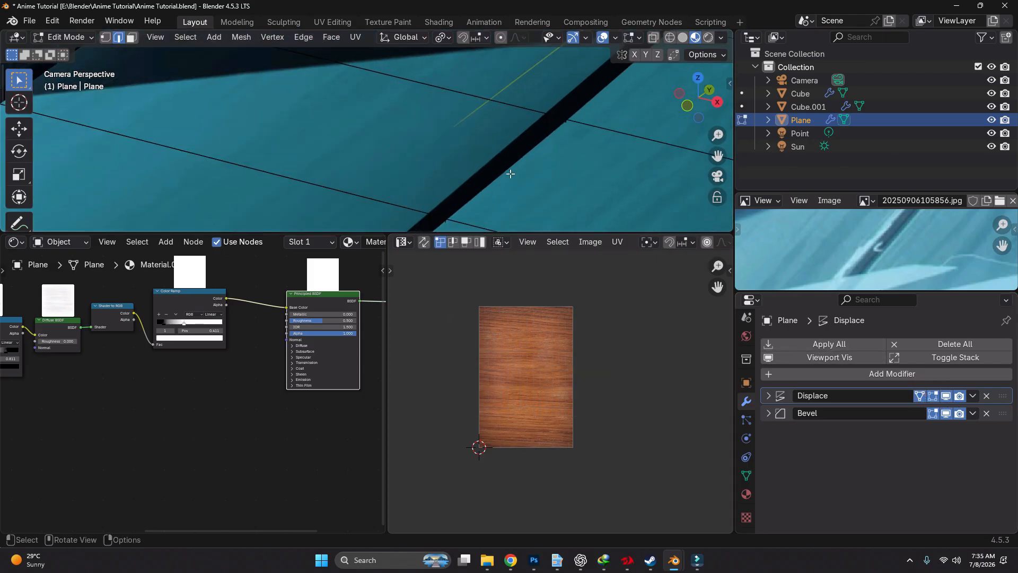
scroll(509, 173, down, 5)
key(z)
click(597, 164)
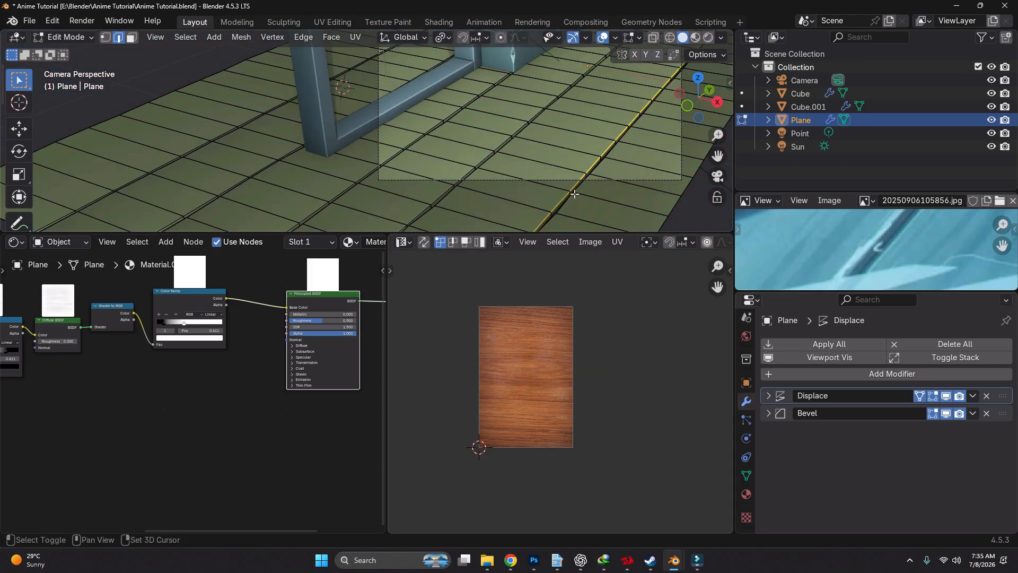
shift+middle_drag(575, 194, 416, 155)
scroll(416, 154, up, 5)
Apply all of the floor plane's modifiers in Object Mode and return to Edit Mode
key(Tab)
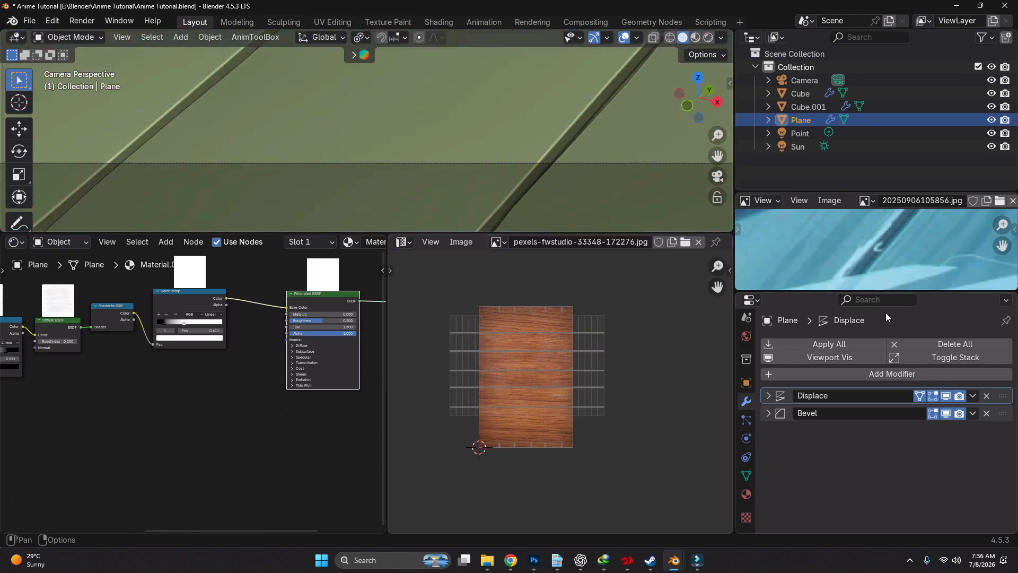
click(843, 346)
key(Tab)
scroll(478, 172, up, 5)
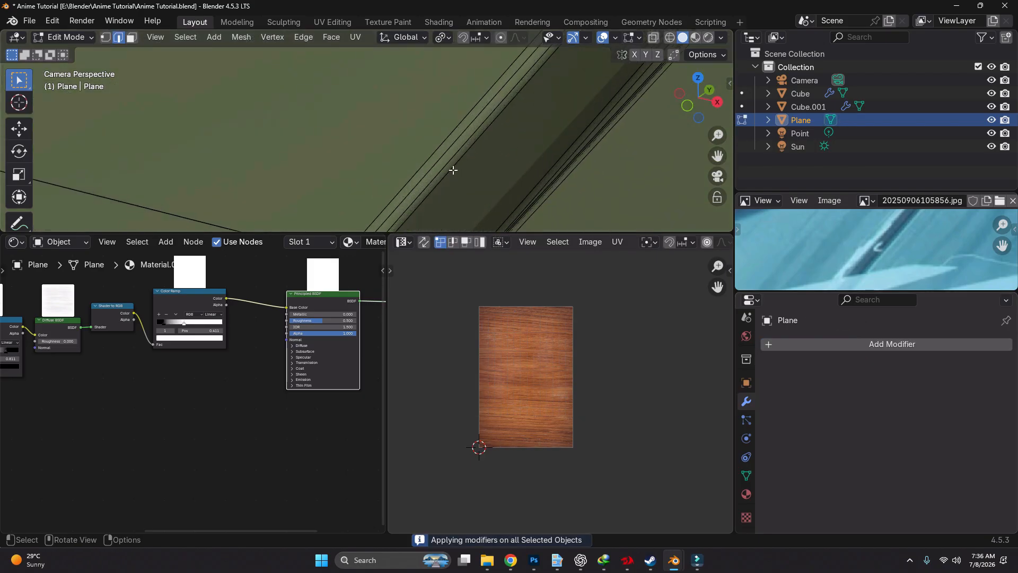
Loop-select the bevel edge loops along both sides of the first gap between the floor planks
middle_drag(450, 163, 429, 139)
scroll(428, 139, up, 5)
click(432, 169)
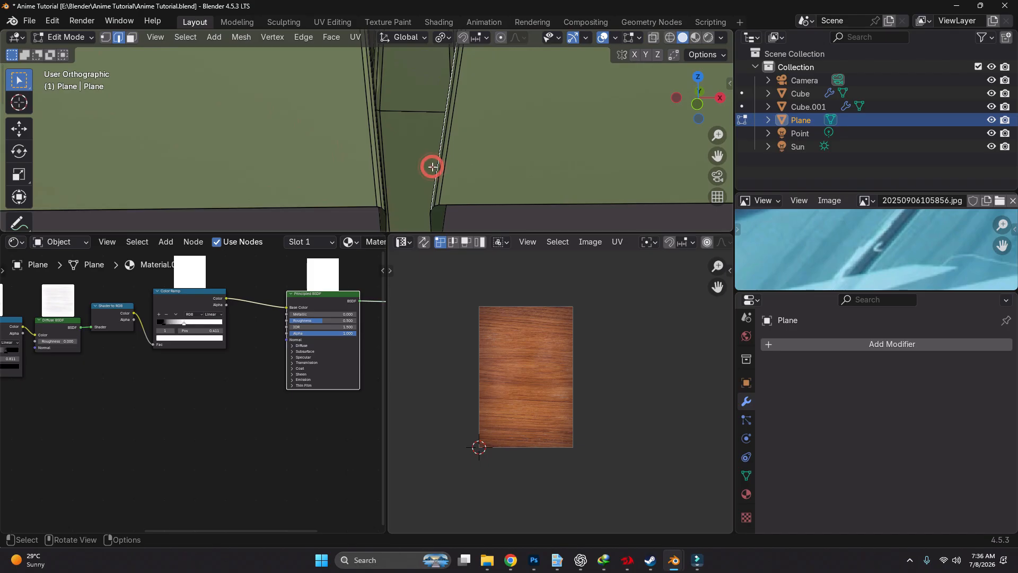
alt+click(443, 184)
scroll(443, 183, down, 5)
scroll(387, 186, up, 2)
alt+shift+click(405, 196)
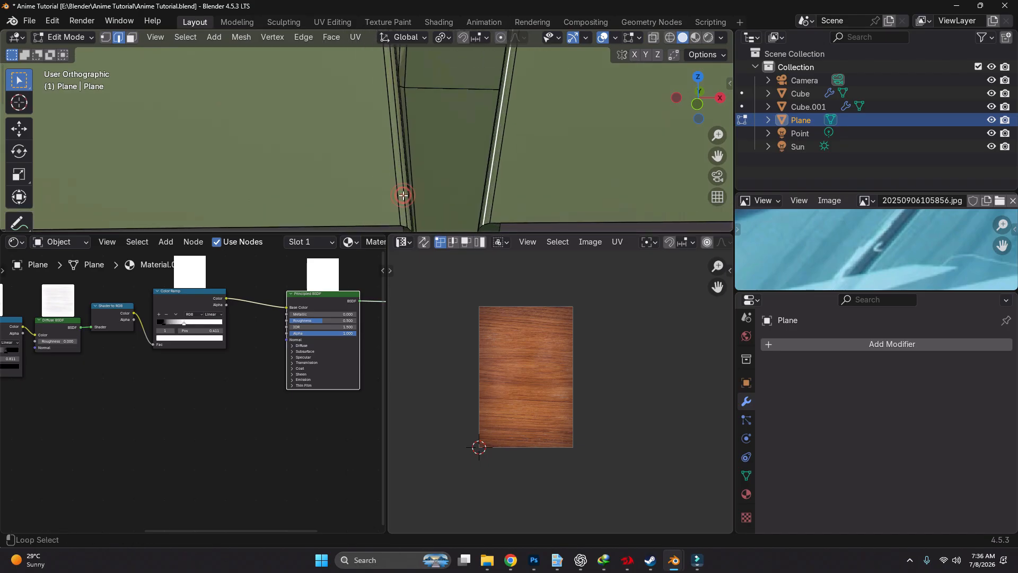
Add the matching bevel edge loops on both sides of the next plank gaps to the selection
scroll(413, 197, down, 5)
scroll(418, 198, down, 5)
scroll(474, 150, up, 6)
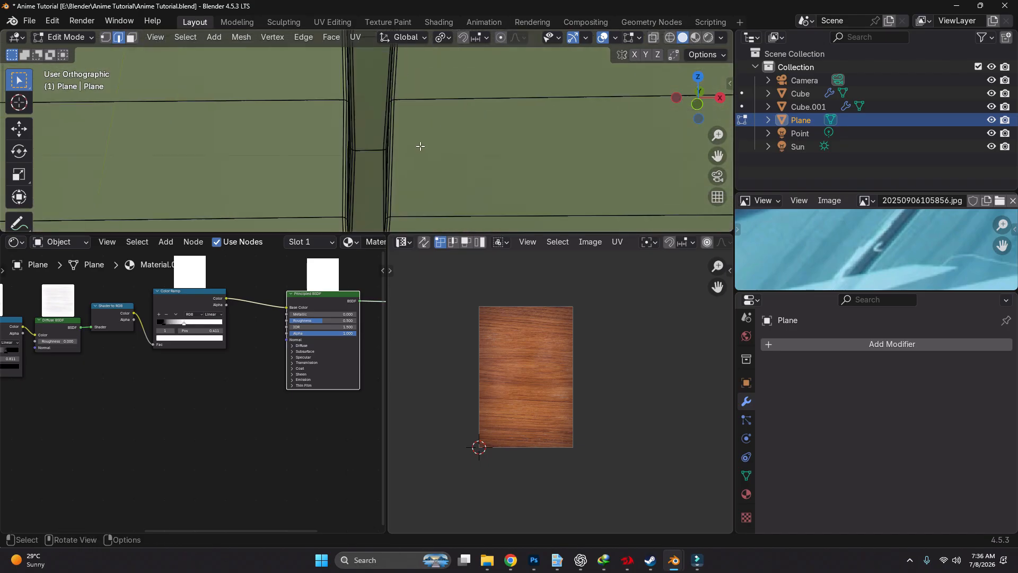
alt+click(380, 154)
alt+click(379, 153)
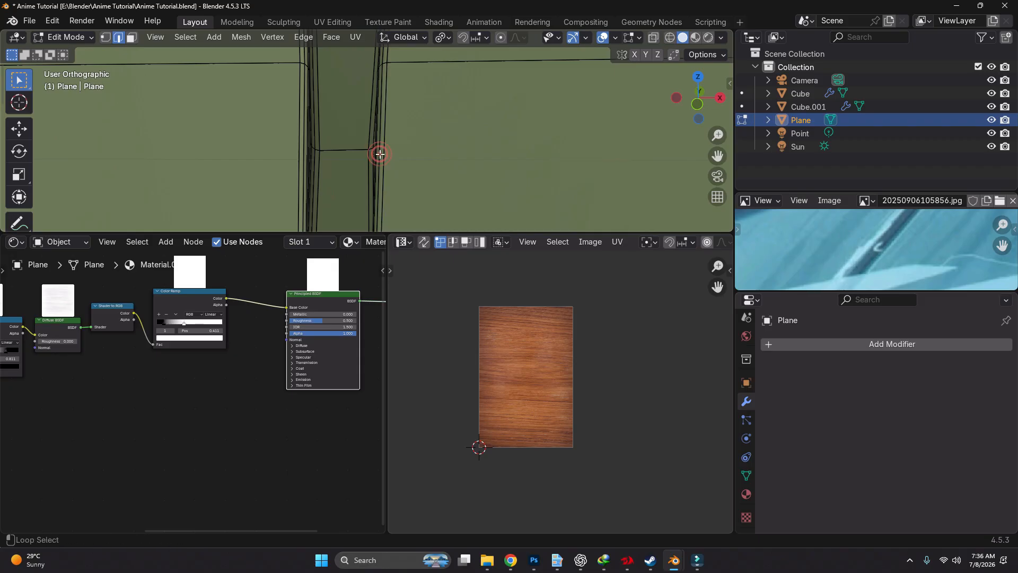
alt+click(379, 154)
middle_drag(301, 157, 407, 154)
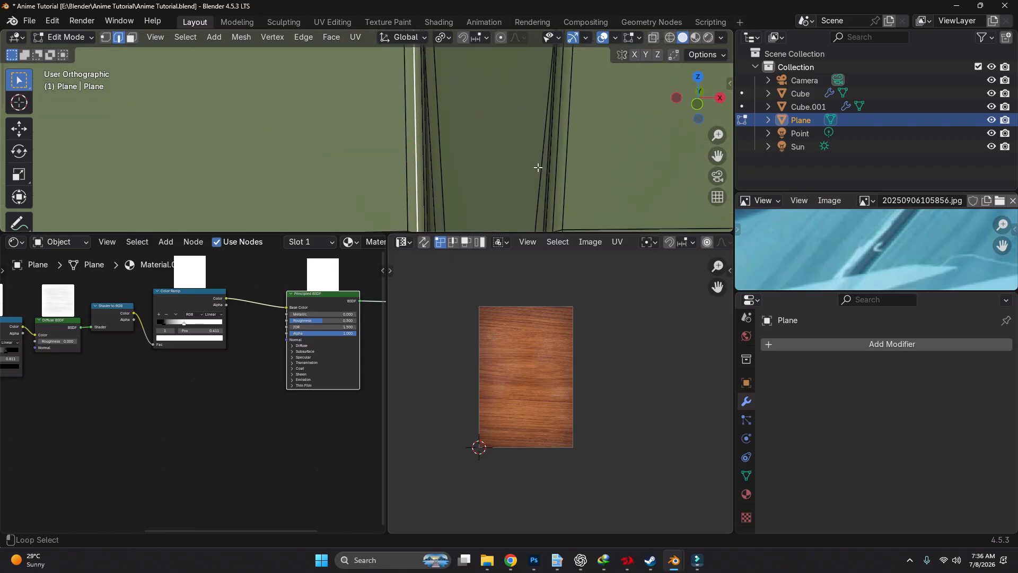
middle_drag(557, 166, 439, 152)
Add the bevel edge loops on both sides of the following plank gap, undoing a wrong loop pick
alt+click(425, 146)
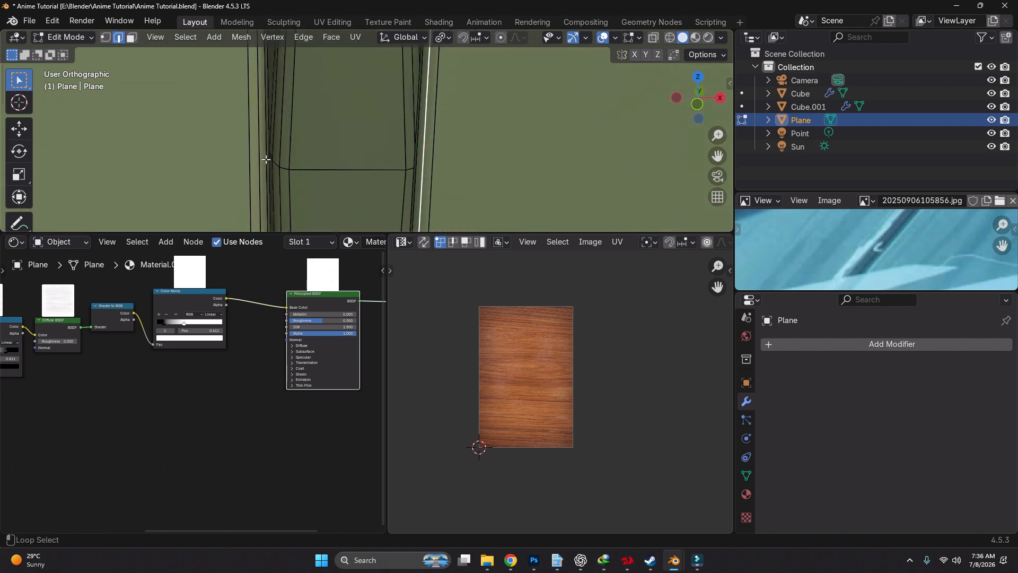
alt+shift+click(266, 159)
key(ctrl+z)
alt+shift+click(264, 169)
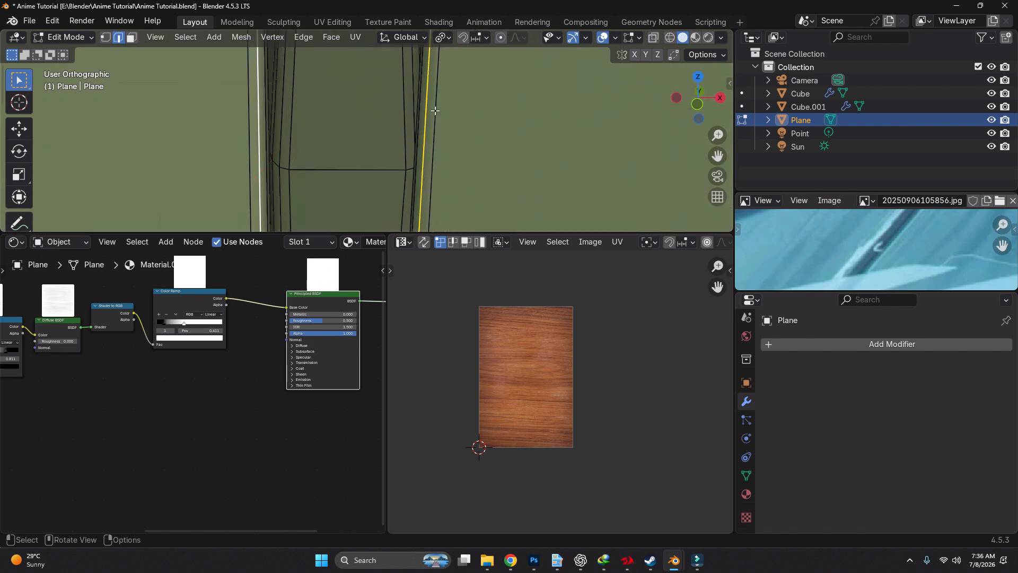
Extend the edge loop selection to both sides of the remaining plank gap
scroll(457, 121, down, 10)
shift+middle_drag(106, 200, 412, 200)
scroll(412, 200, up, 3)
scroll(361, 200, up, 12)
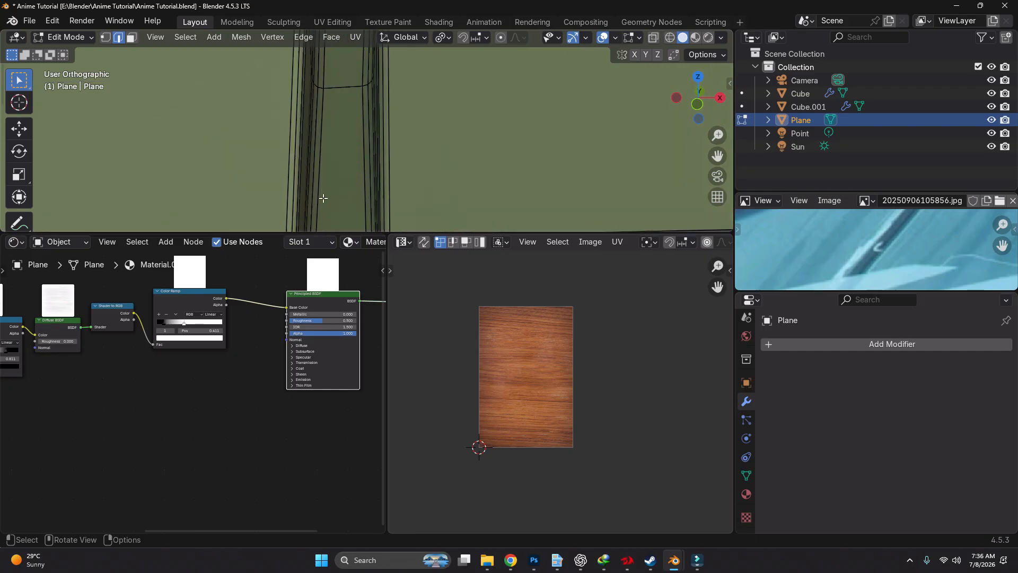
alt+shift+click(264, 187)
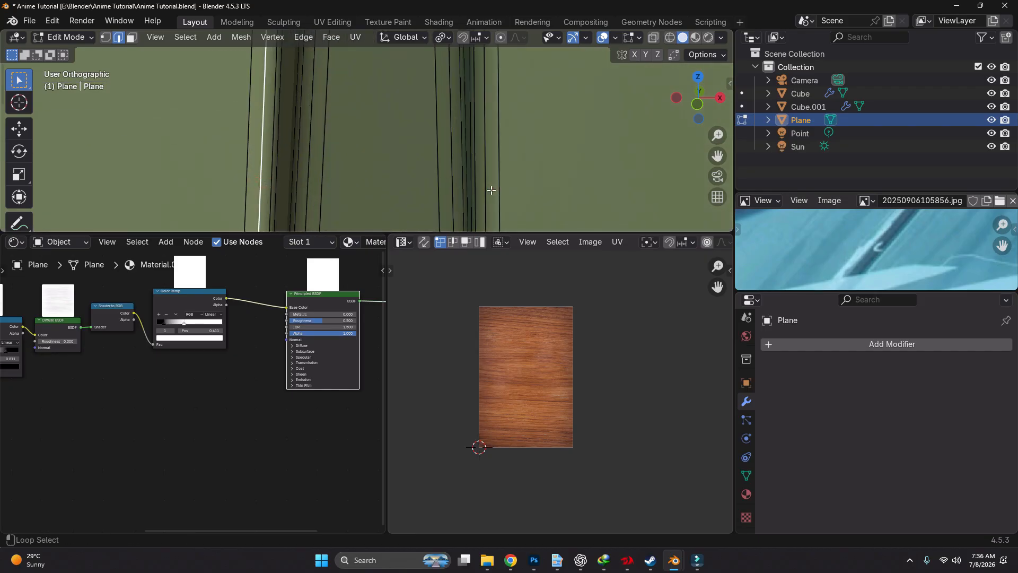
scroll(491, 190, down, 15)
middle_drag(491, 190, 572, 151)
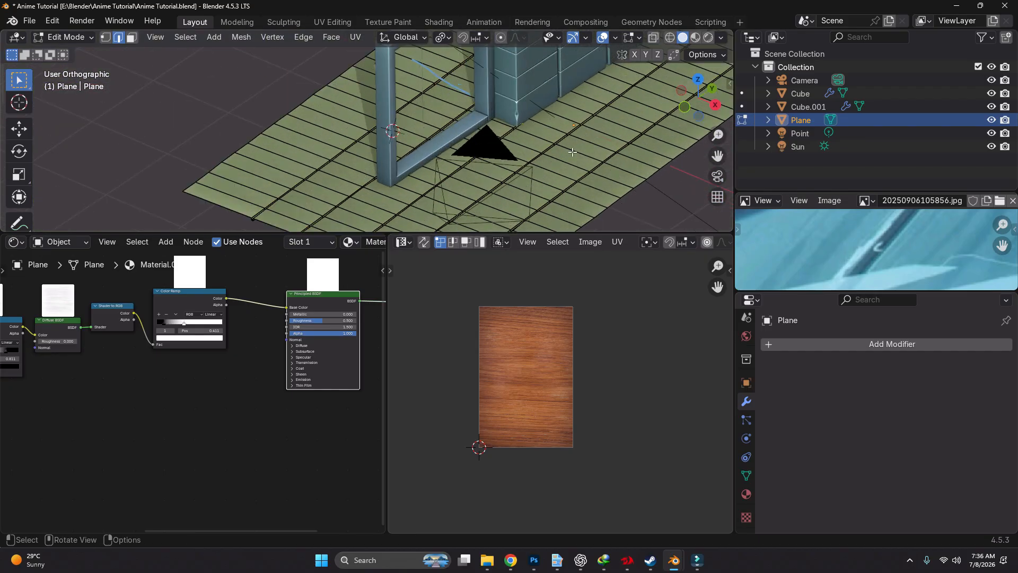
Add a color attribute named Edge to the floor mesh, with Vertex domain, Color data type and black color
click(746, 475)
scroll(855, 431, down, 5)
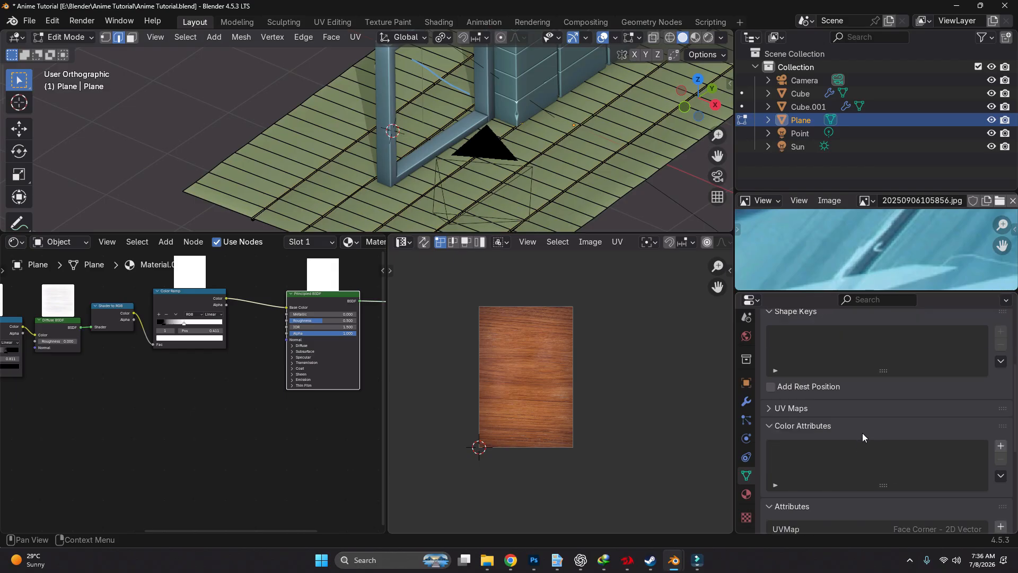
click(1002, 446)
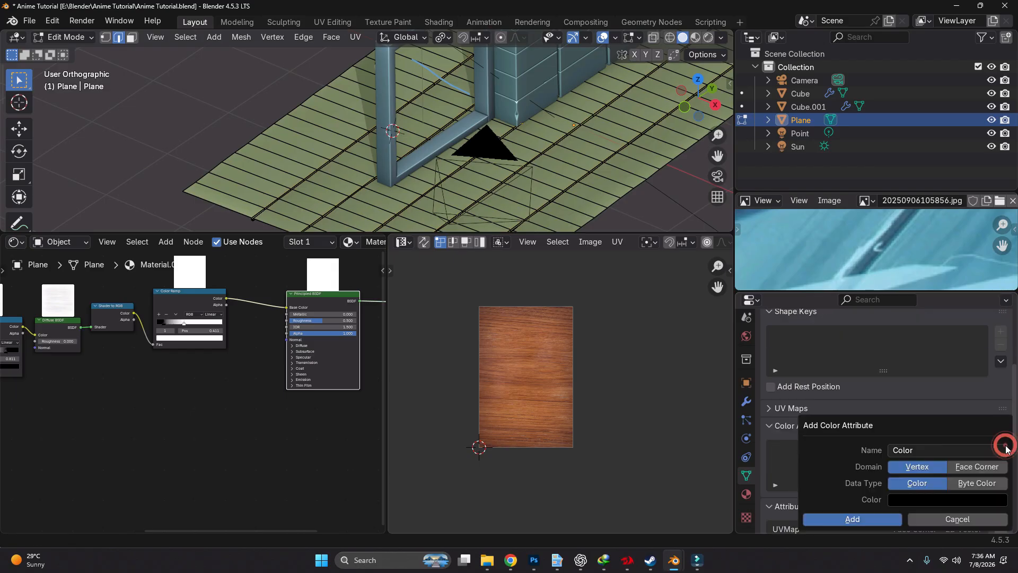
click(925, 450)
text(Edge)
key(Return)
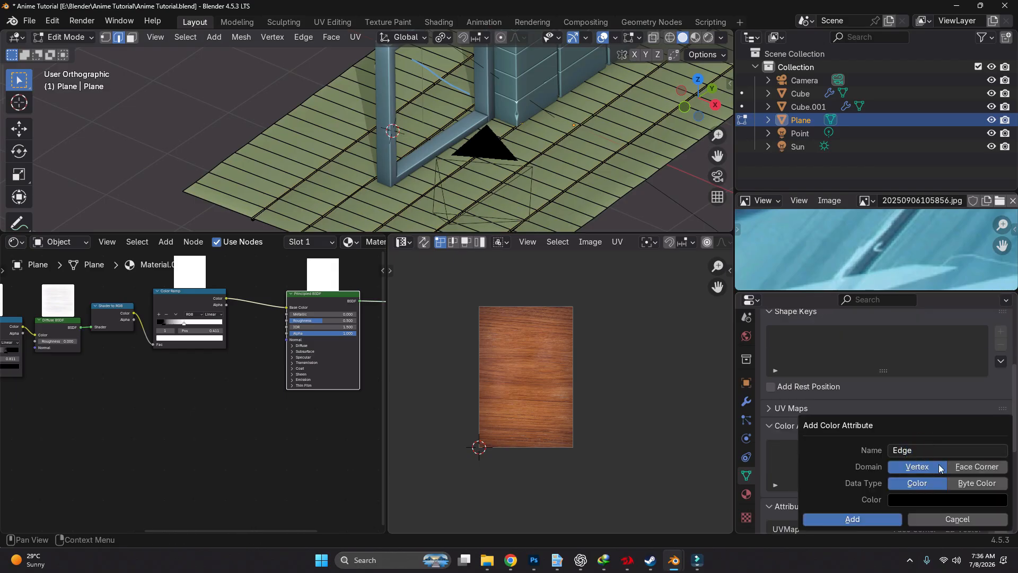
click(940, 501)
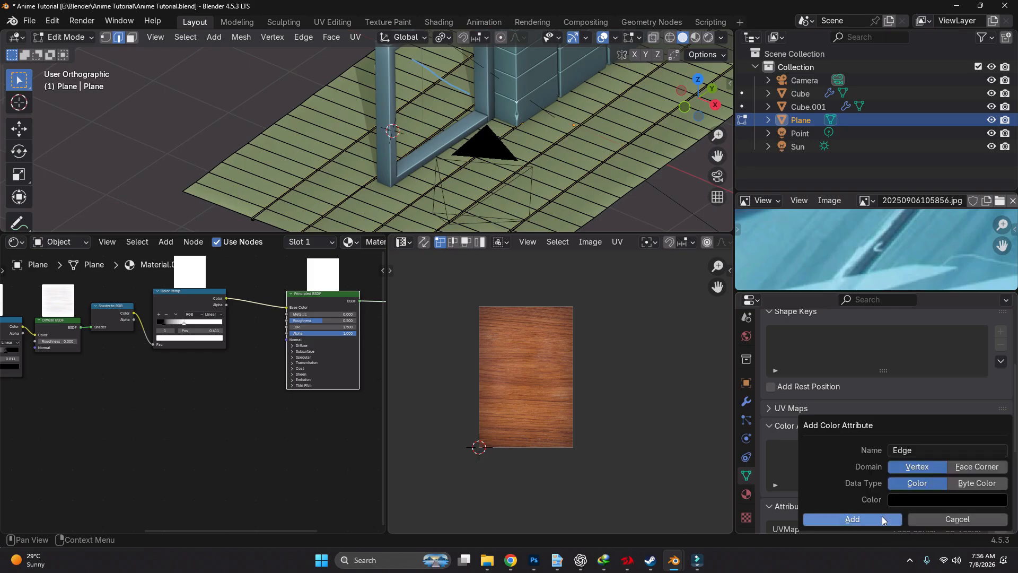
click(882, 519)
Switch the floor to Vertex Paint mode with vertex selection masking enabled
shift+middle_drag(431, 222, 383, 186)
key(ctrl+Tab)
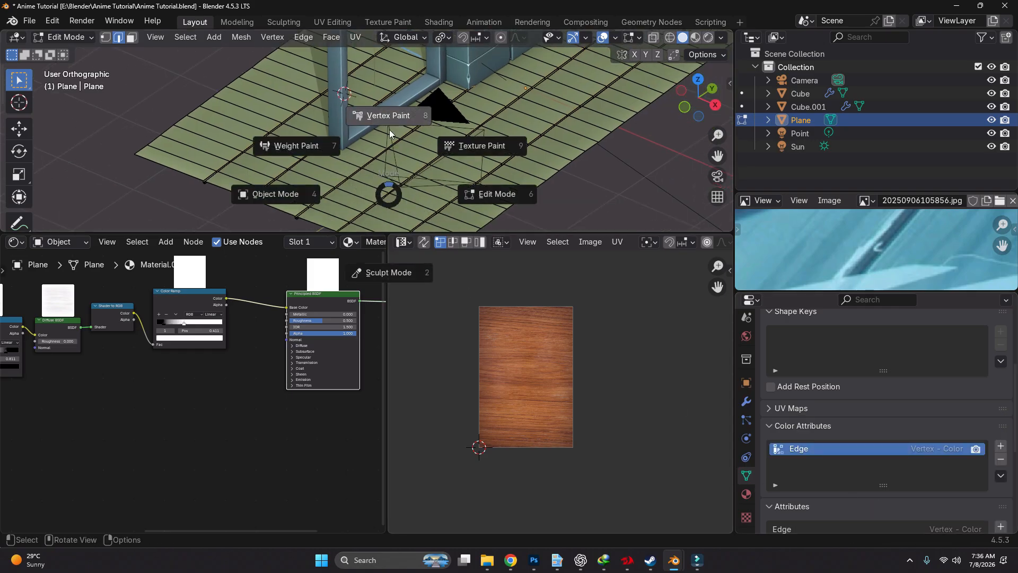
click(389, 130)
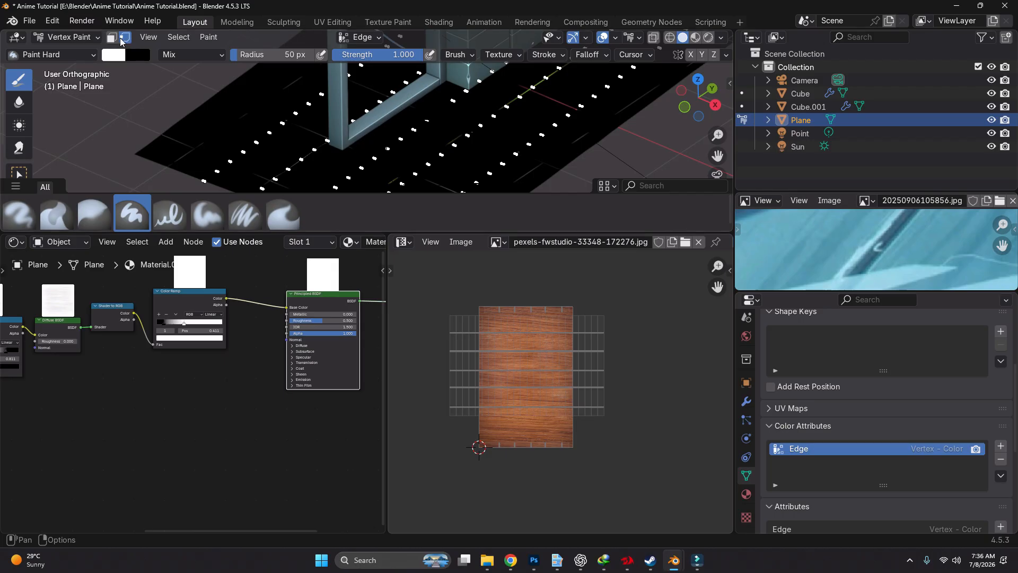
click(120, 38)
click(123, 39)
Fill the selected plank edge vertices with white using Set Vertex Colors, and check the painted edges up close
click(209, 37)
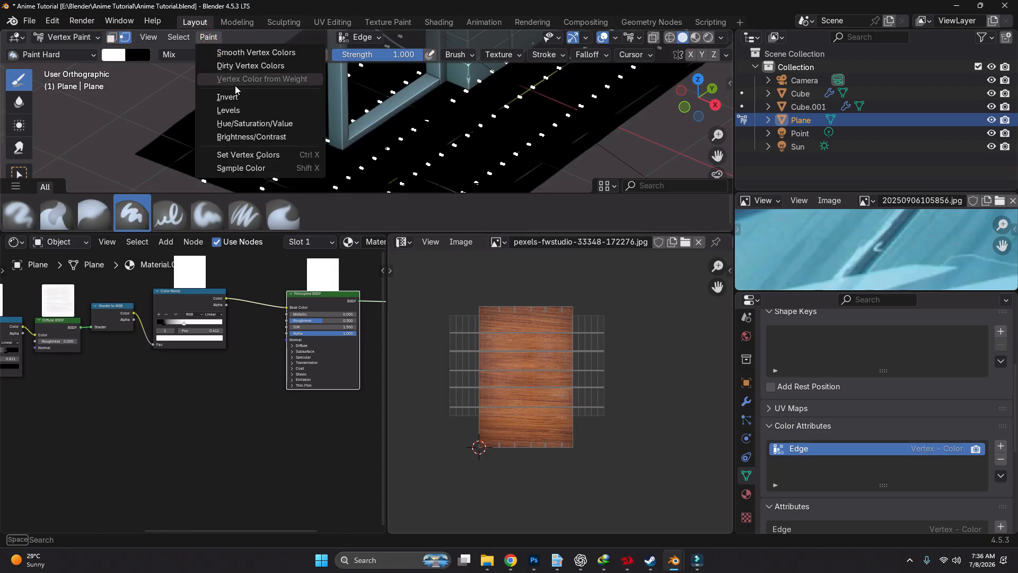
click(258, 155)
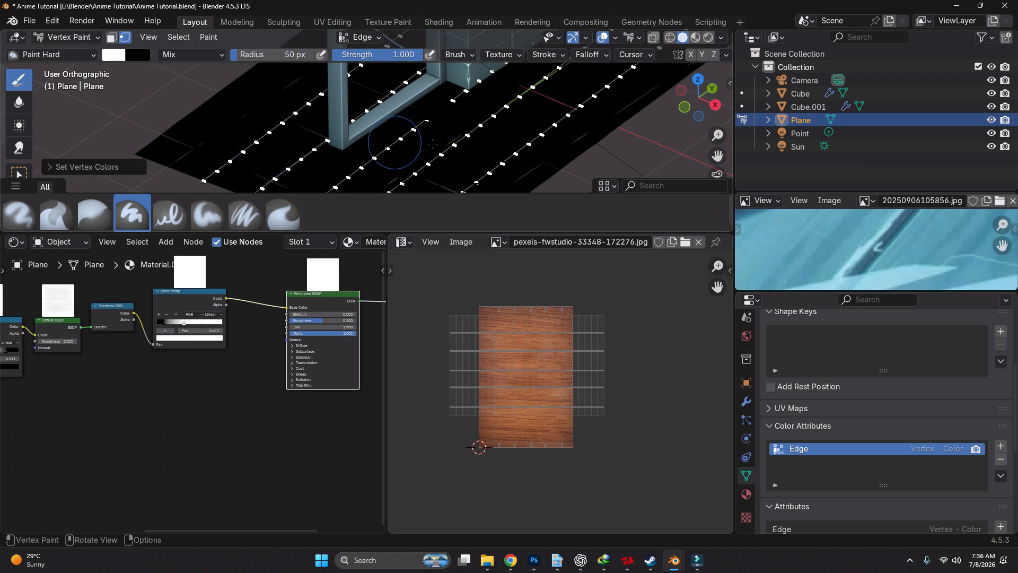
scroll(232, 127, up, 5)
scroll(233, 127, up, 2)
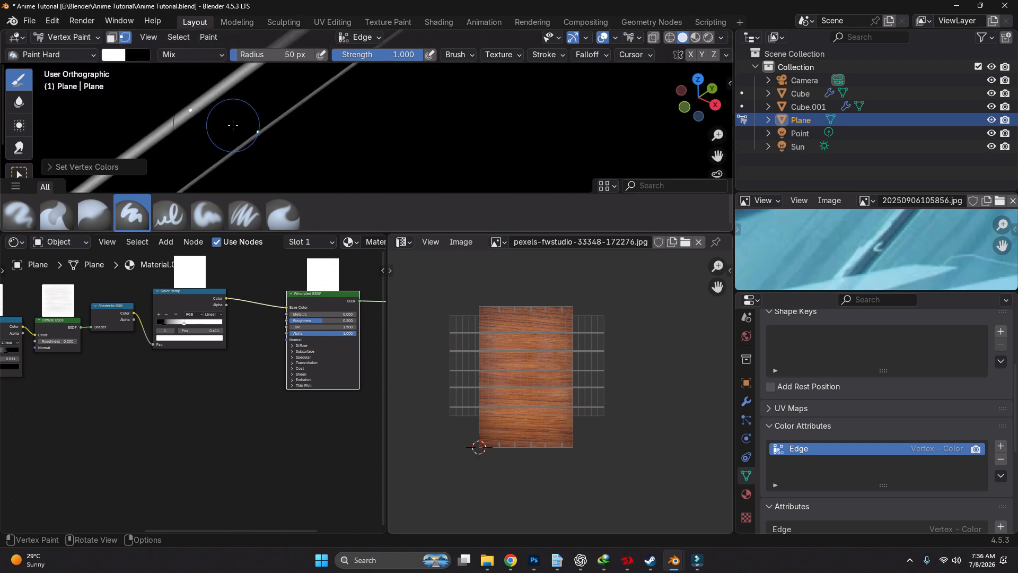
Return the floor to Object Mode and add a Color Attribute node to its material beneath the existing shading nodes
key(ctrl+Tab)
click(158, 136)
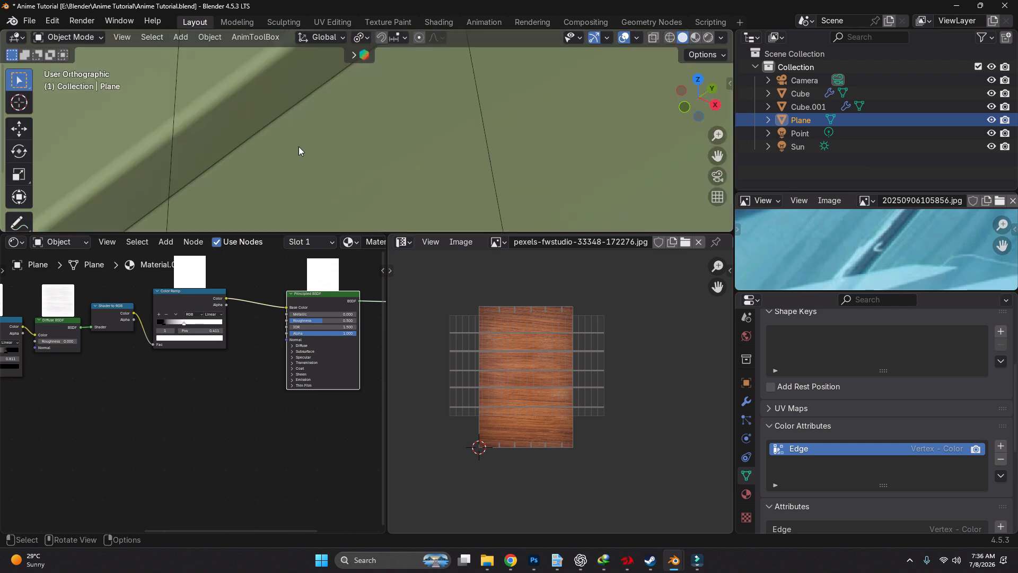
scroll(297, 323, down, 2)
key(shift+a)
text(c)
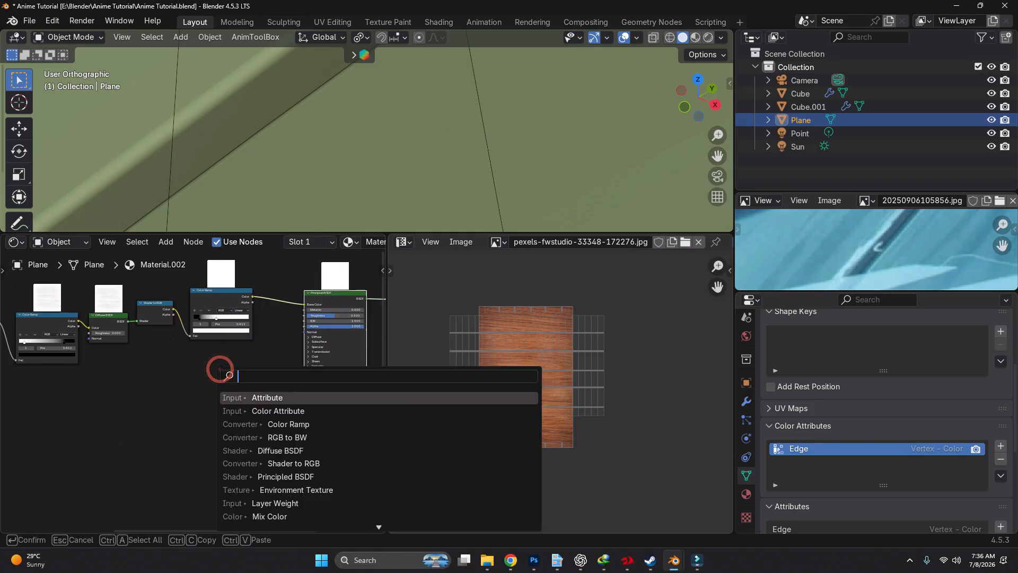
text(olor)
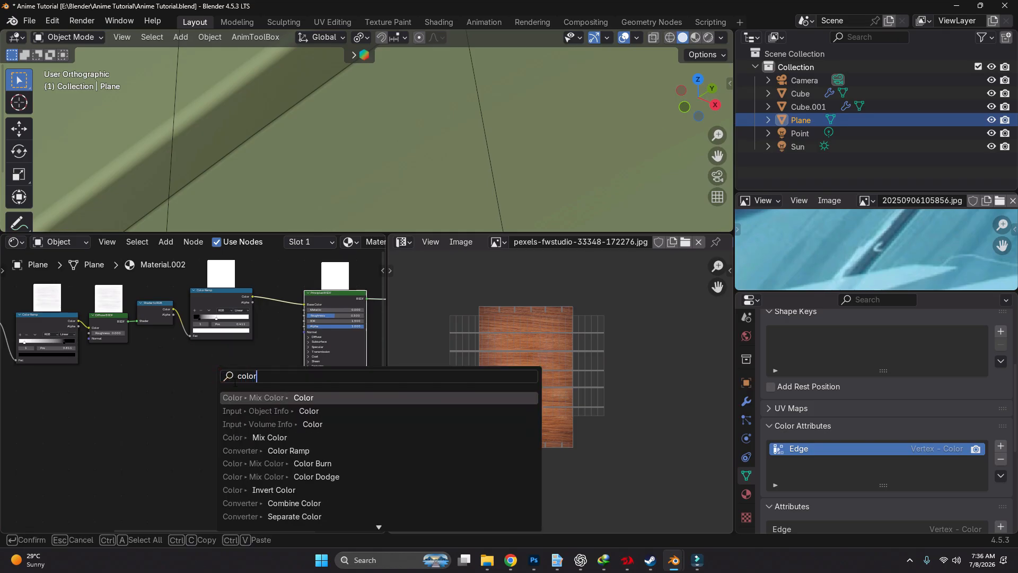
text( a)
click(282, 398)
click(130, 393)
Set the Color Attribute node to read the Edge attribute
scroll(155, 406, up, 4)
click(154, 412)
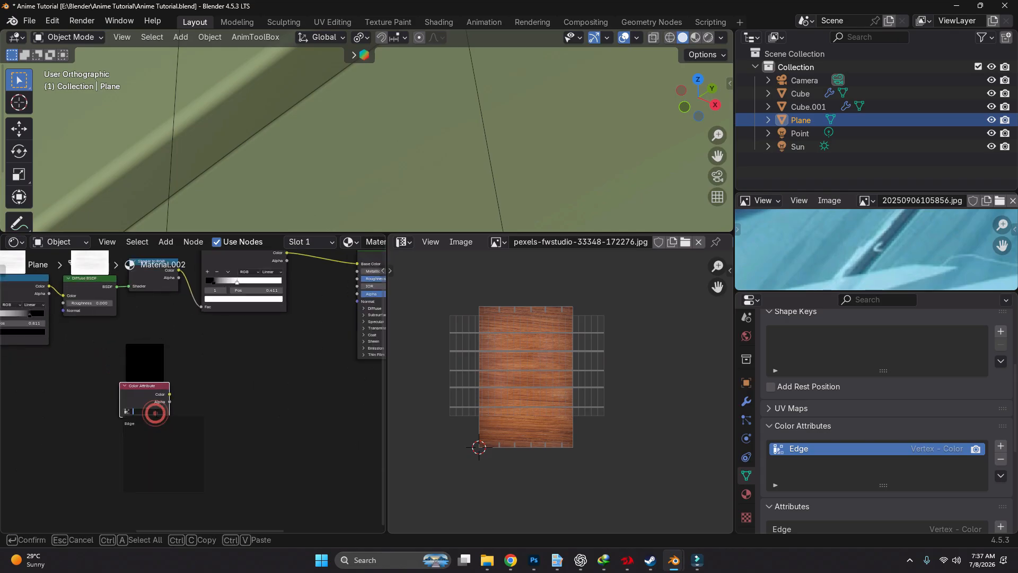
click(141, 425)
middle_drag(202, 373, 156, 424)
scroll(155, 428, down, 2)
key(shift+a)
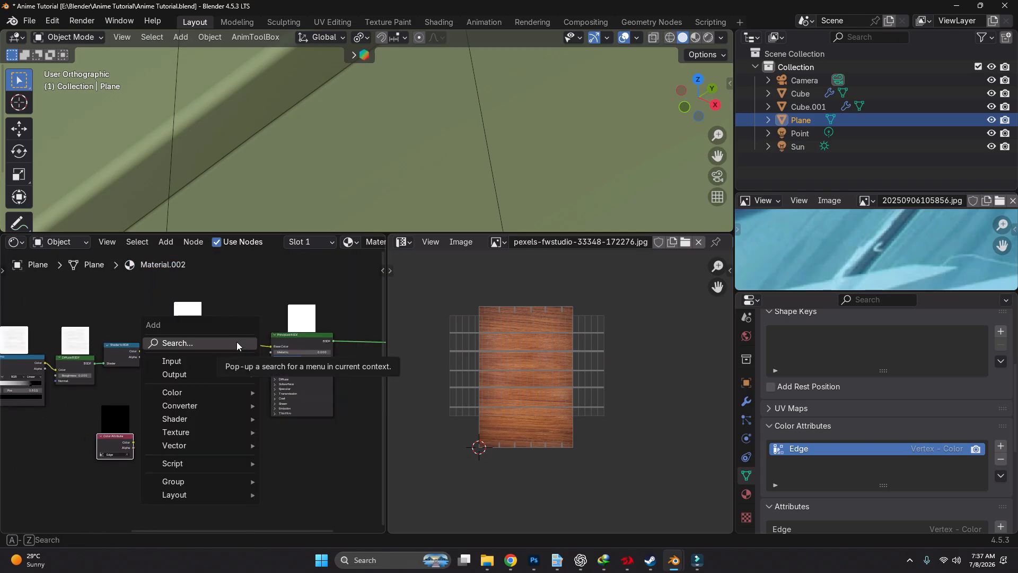
text(c)
key(Escape)
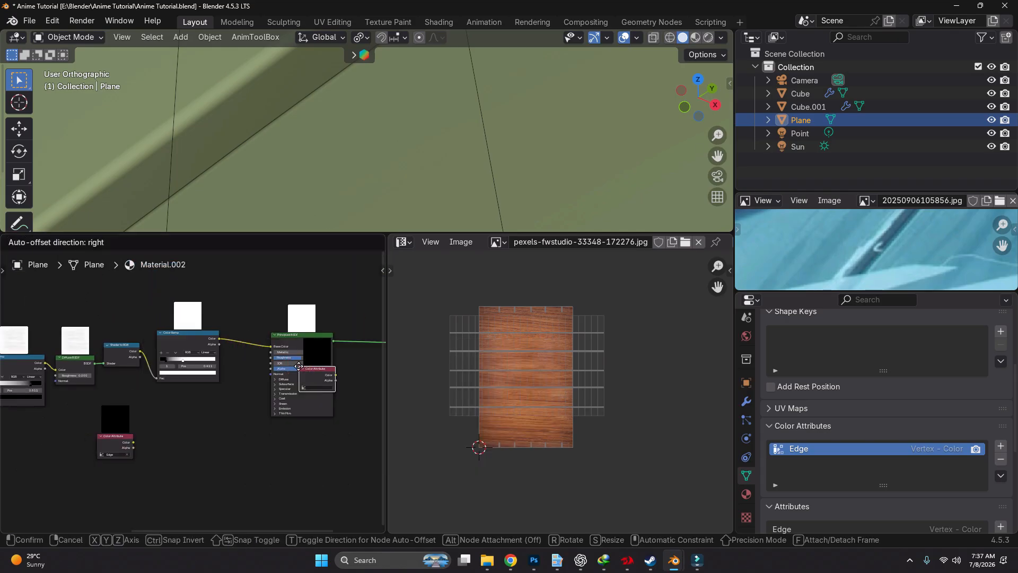
Insert a Mix Color node between the Color Ramp and Principled BSDF, and connect the Color Attribute's color to its B input
key(shift+a)
click(249, 340)
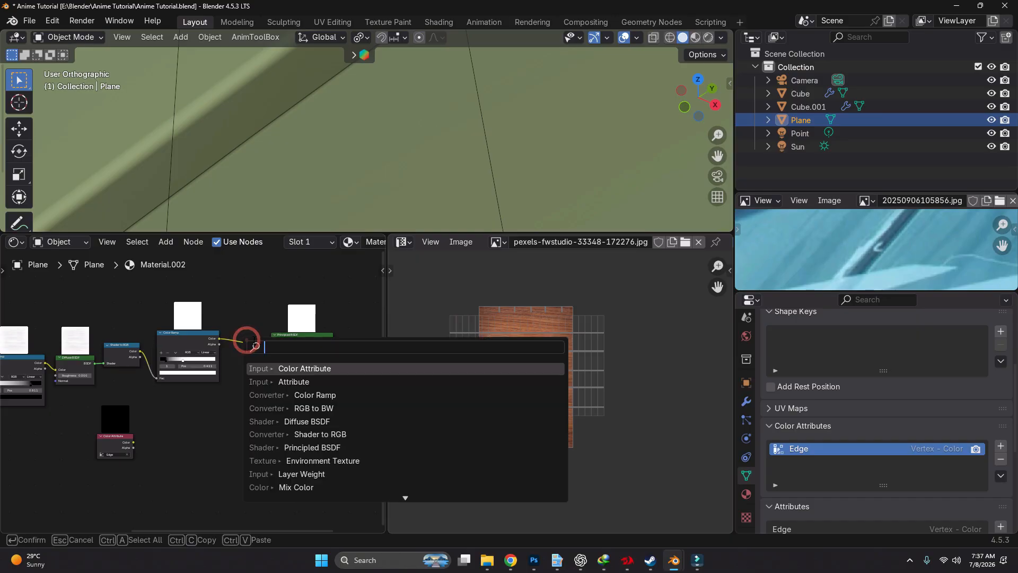
text(mix)
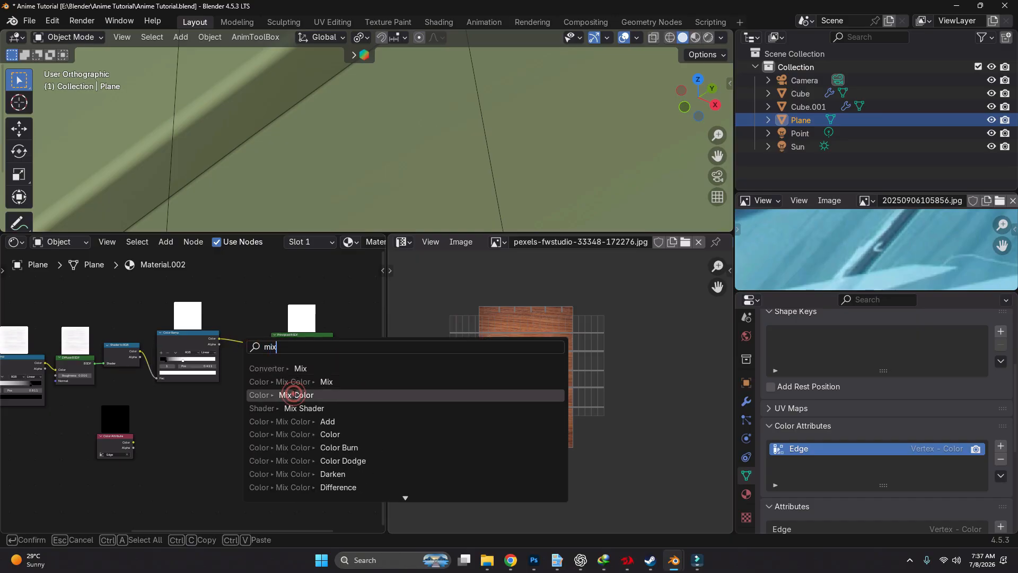
click(296, 394)
click(270, 339)
scroll(180, 438, up, 1)
drag(122, 444, 286, 358)
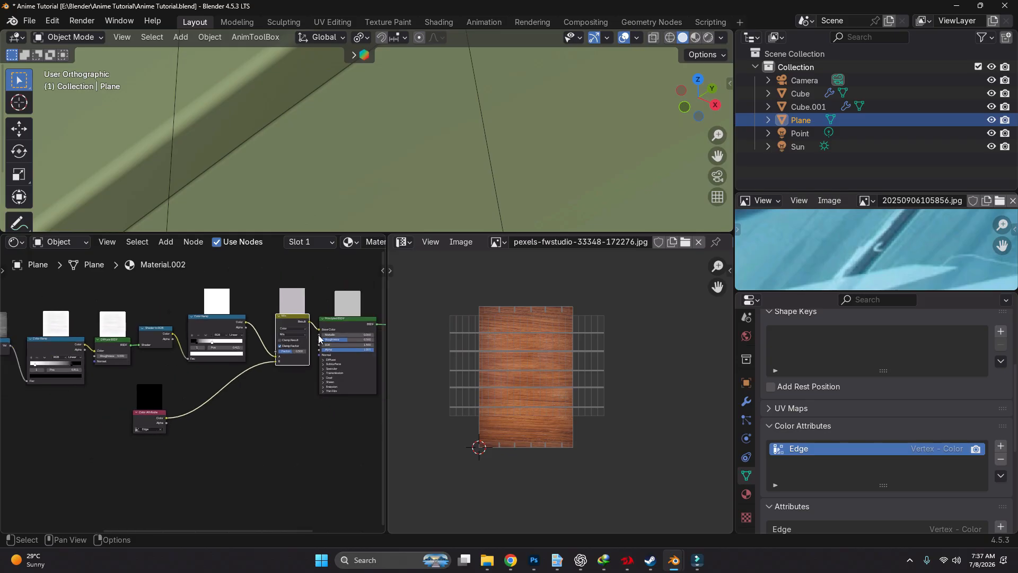
middle_drag(290, 350, 219, 374)
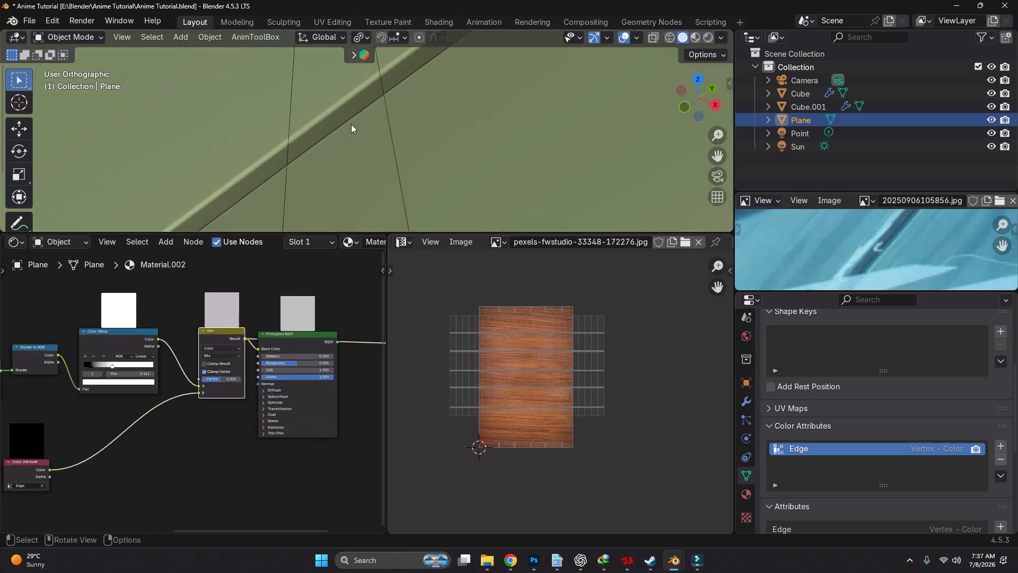
Switch the viewport to Material Preview shading and inspect the highlights along the plank edges
key(z)
click(352, 205)
click(301, 347)
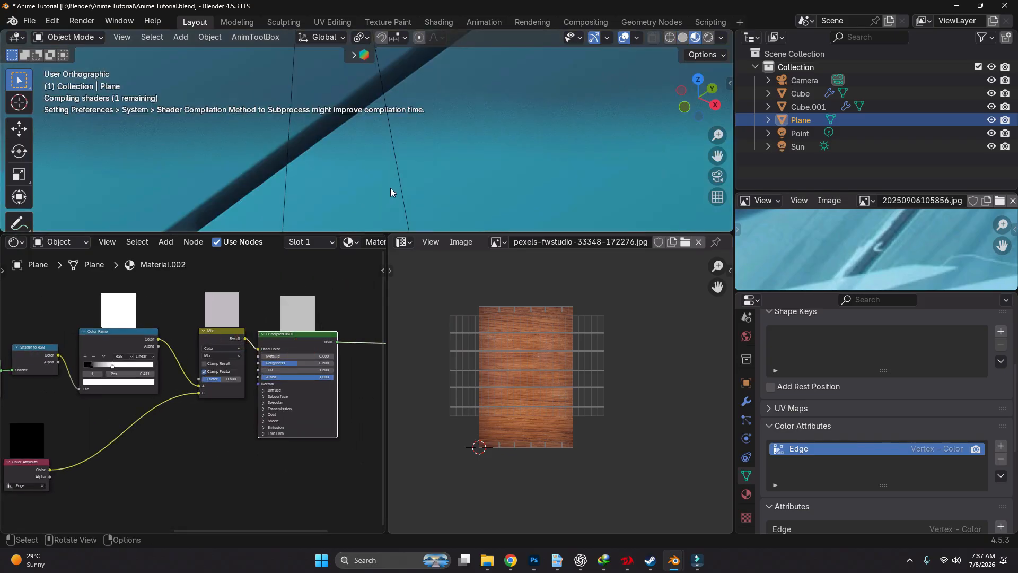
shift+middle_drag(390, 187, 421, 130)
scroll(496, 166, down, 8)
scroll(496, 164, up, 10)
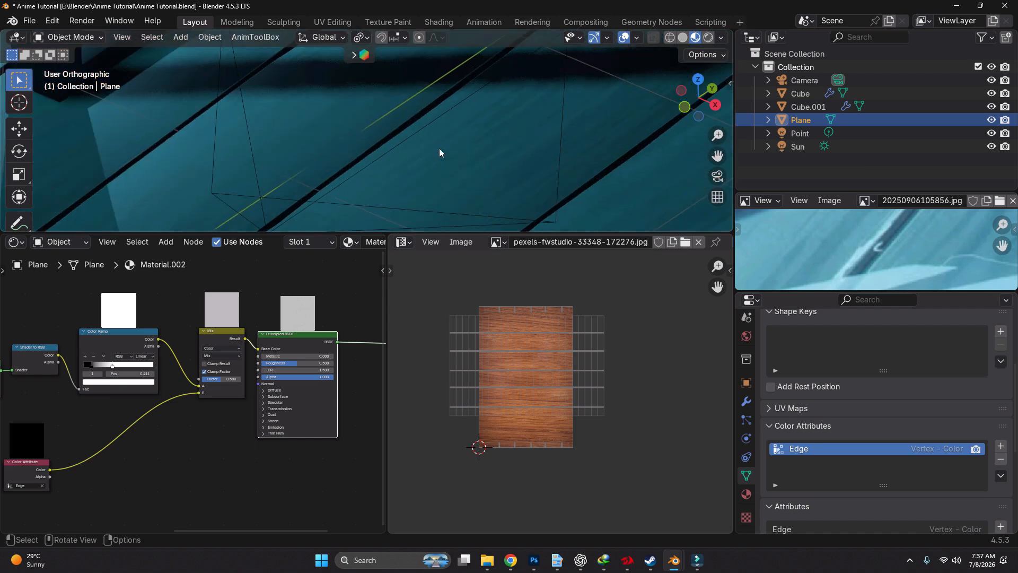
scroll(334, 140, up, 2)
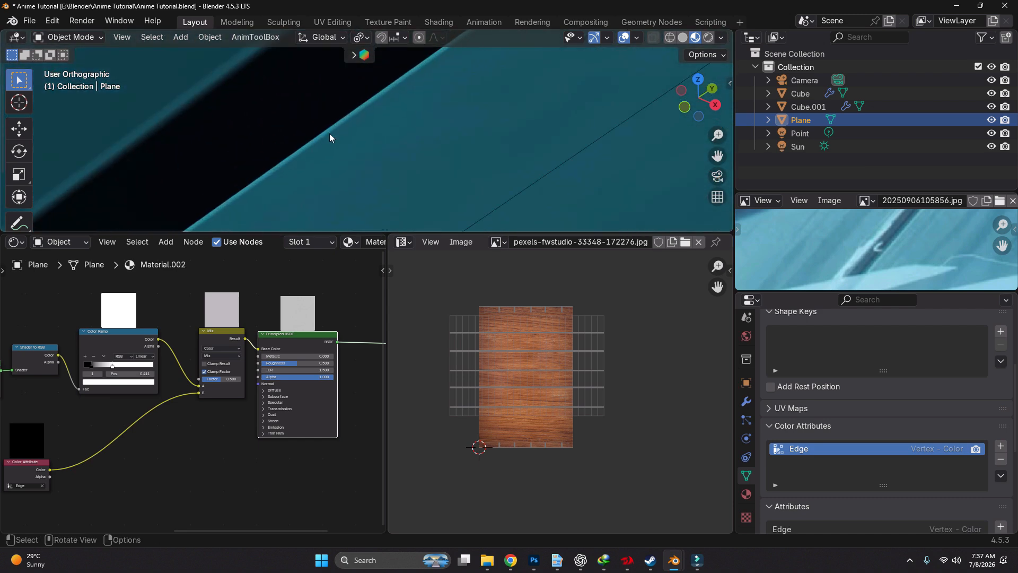
scroll(335, 136, down, 2)
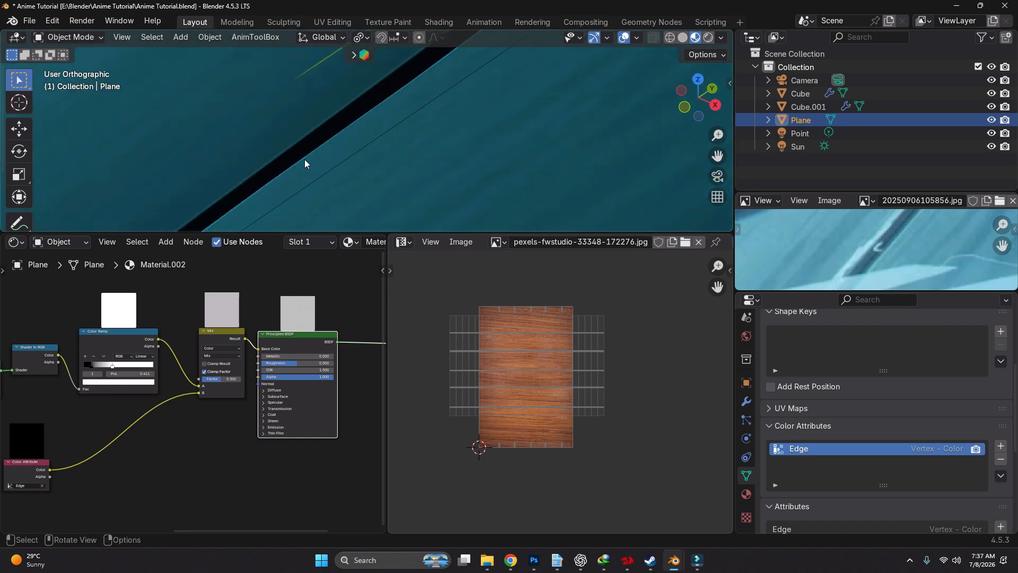
Try raising the Mix node's factor to 1.000
scroll(234, 348, up, 4)
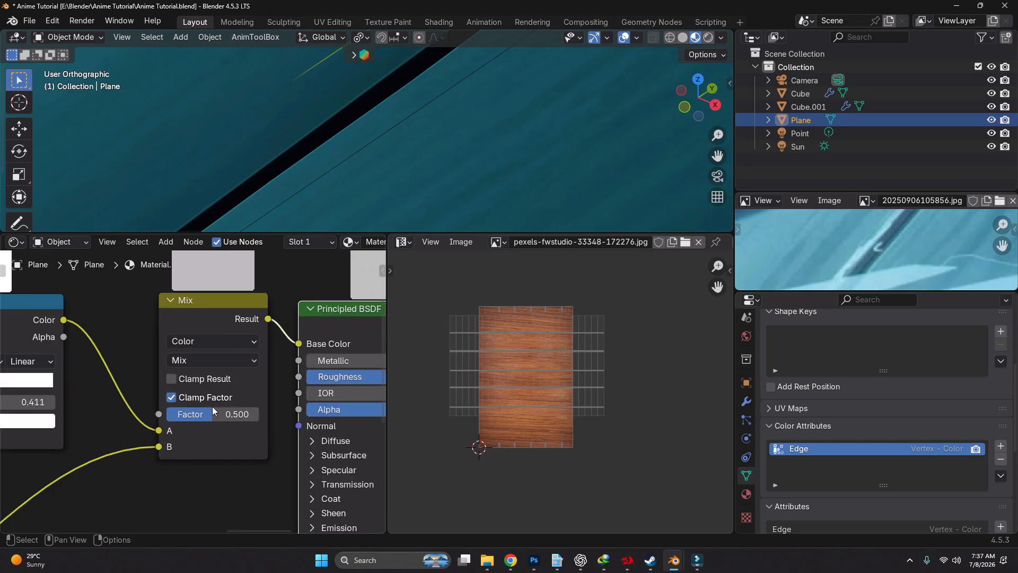
drag(212, 413, 259, 413)
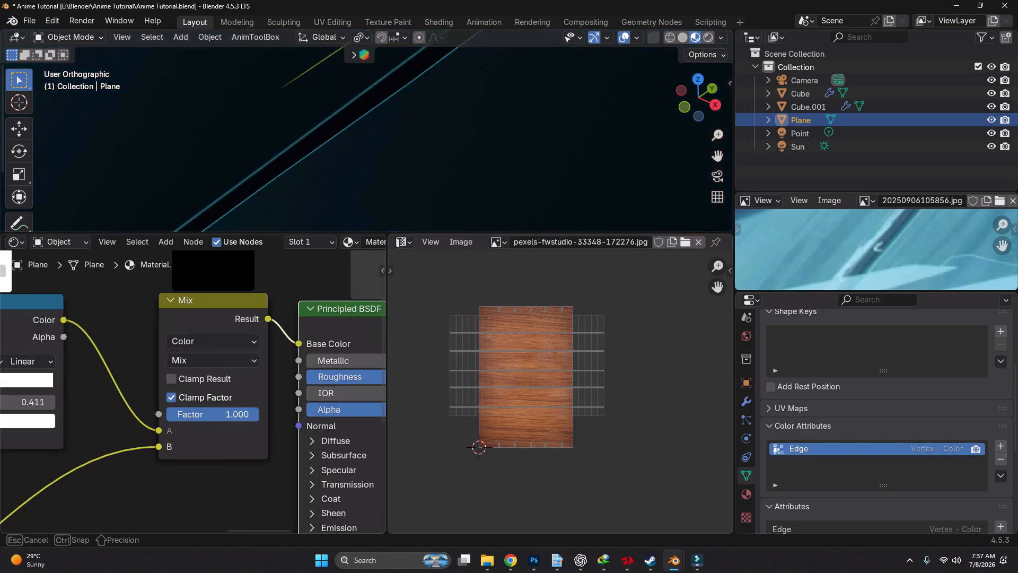
key(Escape)
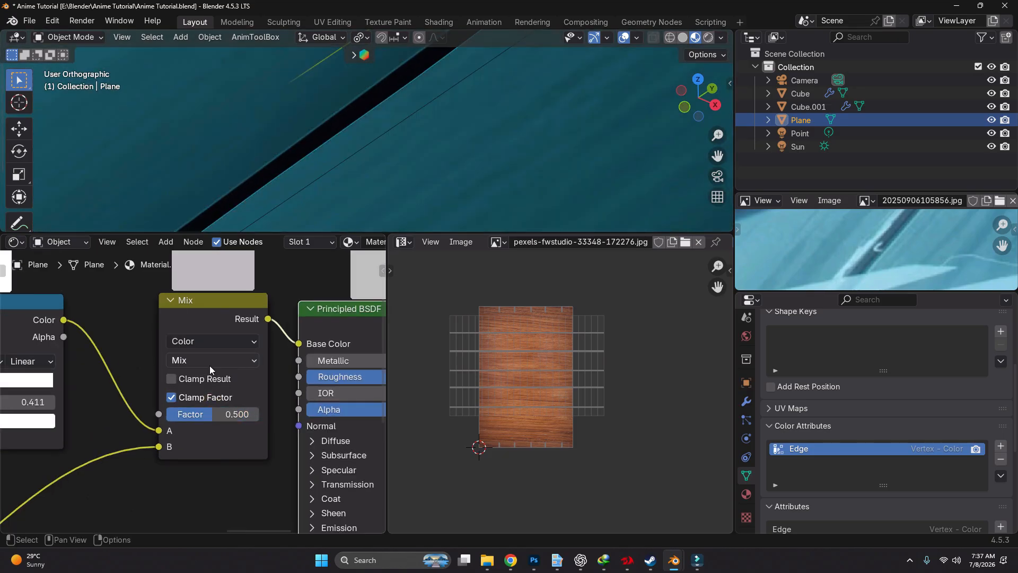
Set the Mix node's blending mode to Screen and raise its factor to the maximum
click(211, 364)
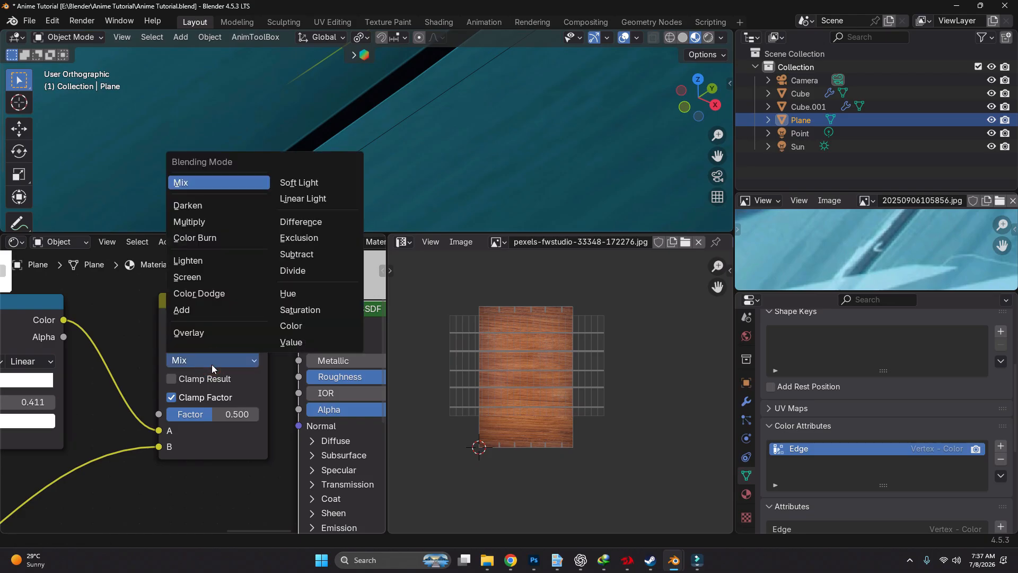
click(211, 278)
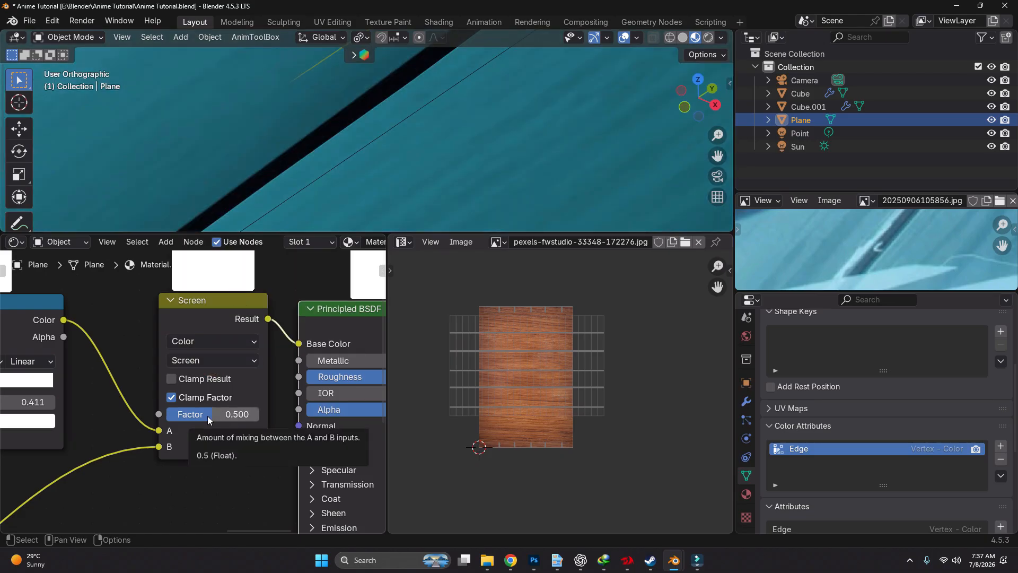
drag(208, 415, 259, 416)
Insert a Color Ramp node between the Edge Color Attribute and the Screen node's B input
scroll(263, 414, down, 3)
middle_drag(80, 475, 244, 392)
scroll(243, 390, down, 1)
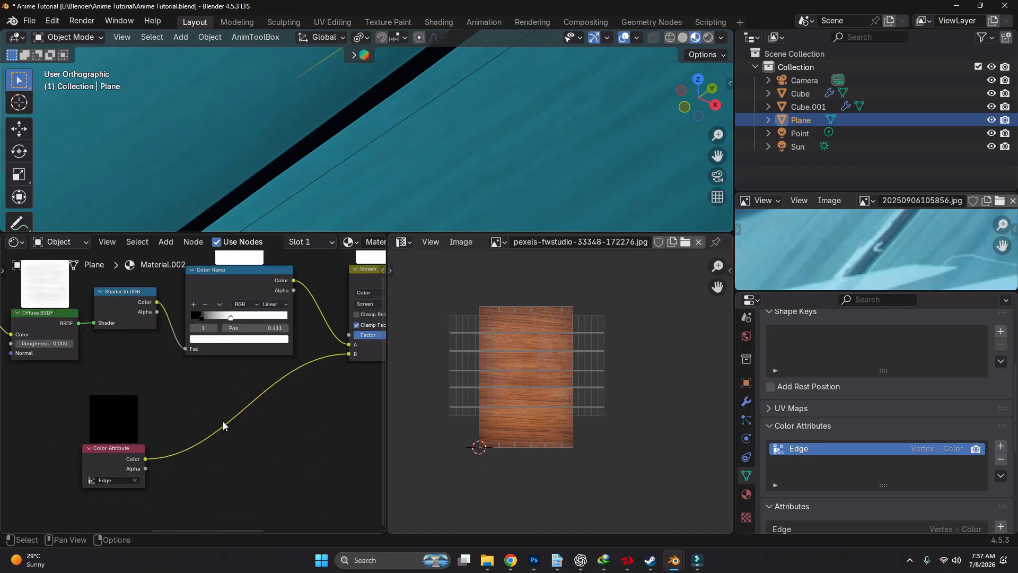
key(shift+a)
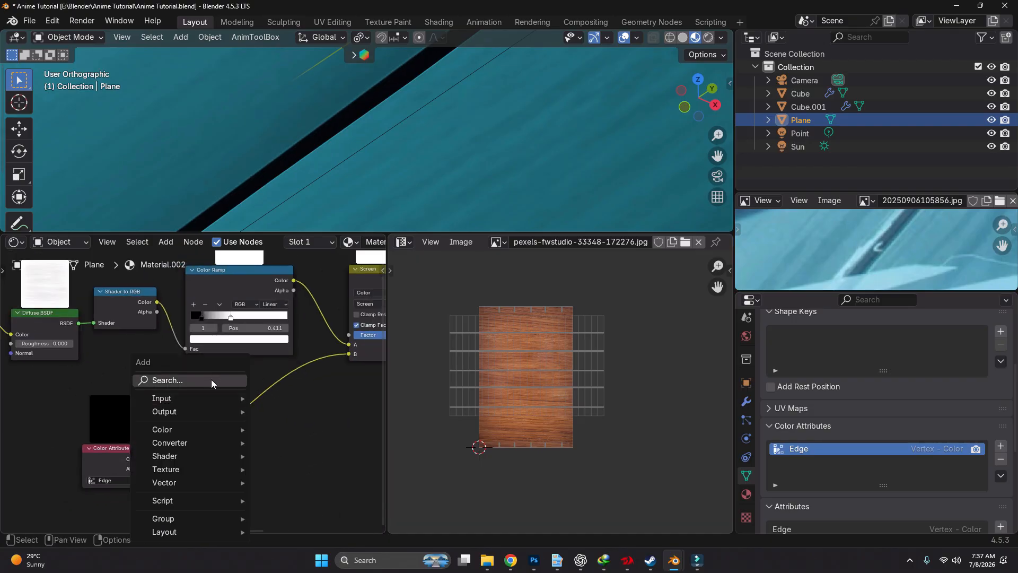
text(c)
click(249, 434)
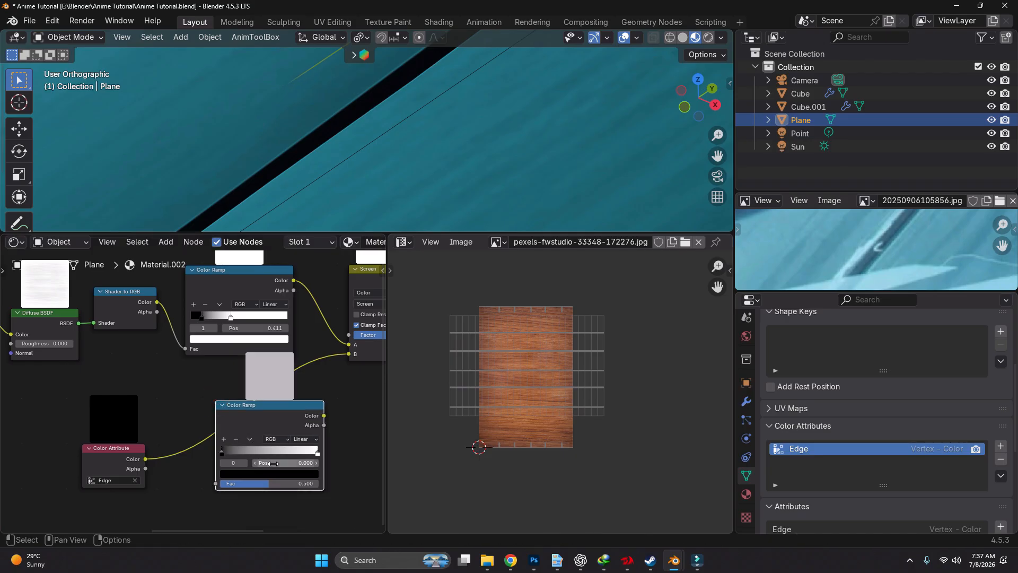
scroll(221, 401, up, 2)
click(208, 390)
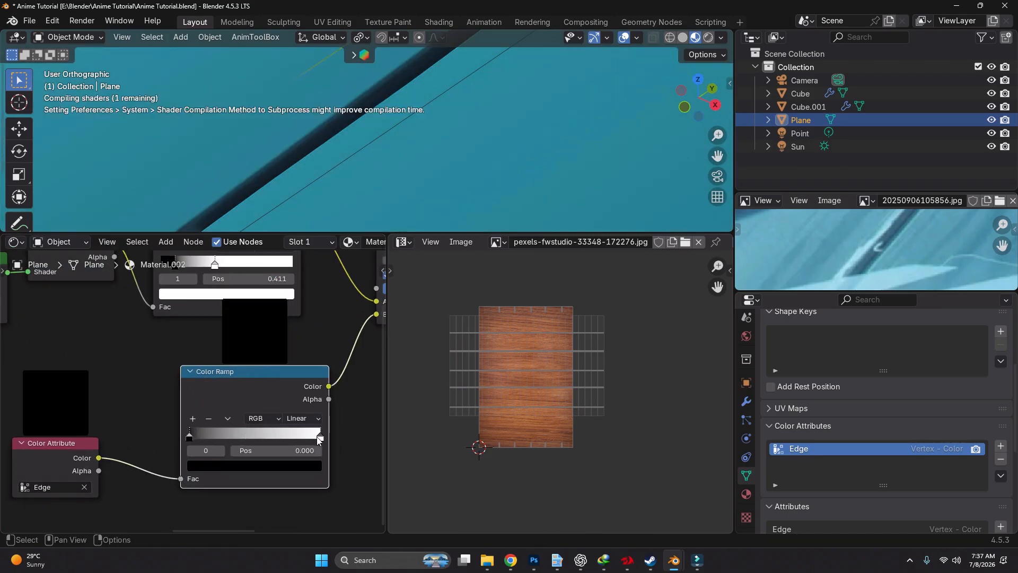
Move the new Color Ramp's white stop to position 0.196 and inspect the plank edge highlights up close
drag(320, 439, 250, 439)
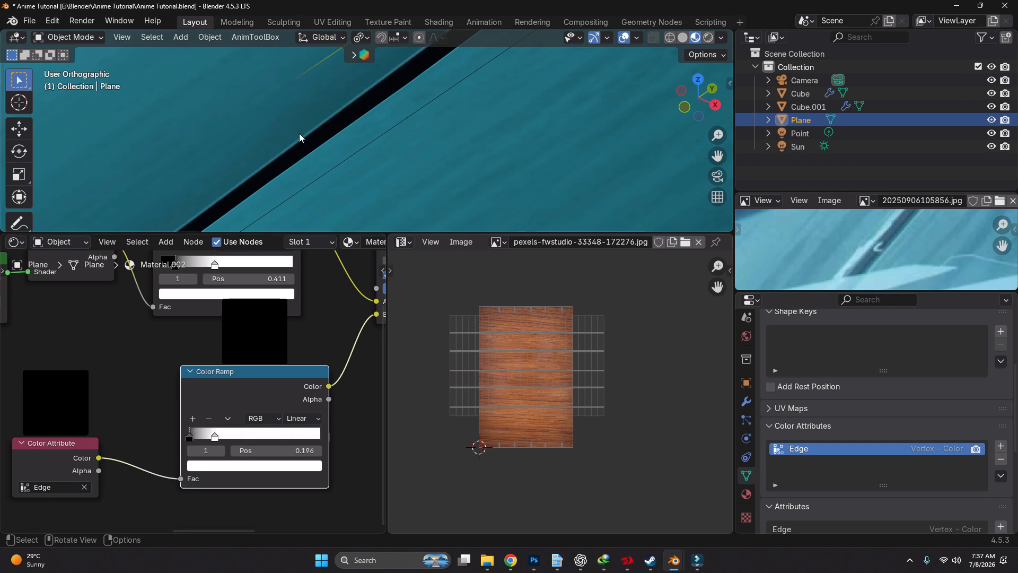
scroll(303, 143, down, 8)
scroll(375, 189, up, 9)
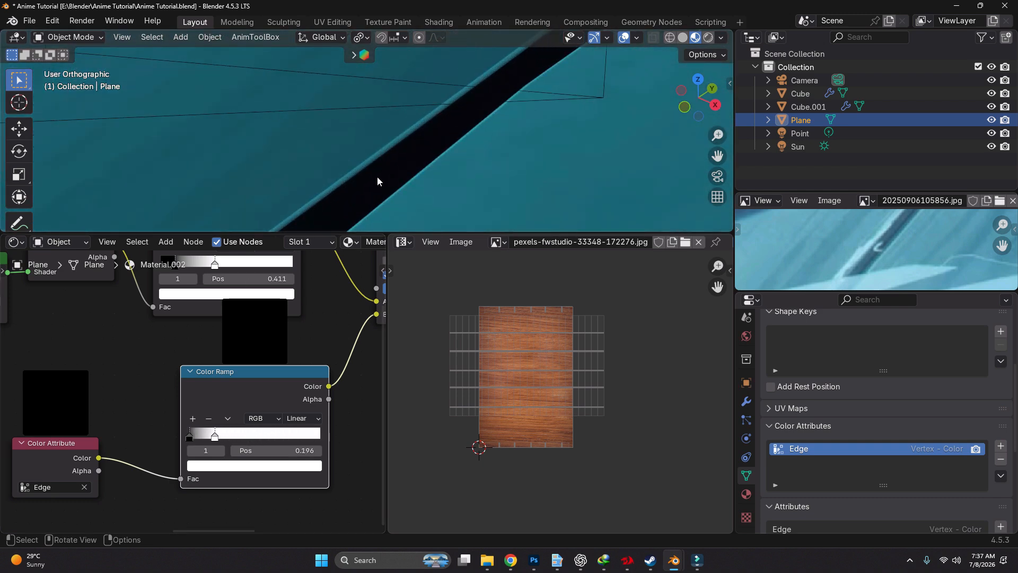
scroll(371, 144, up, 4)
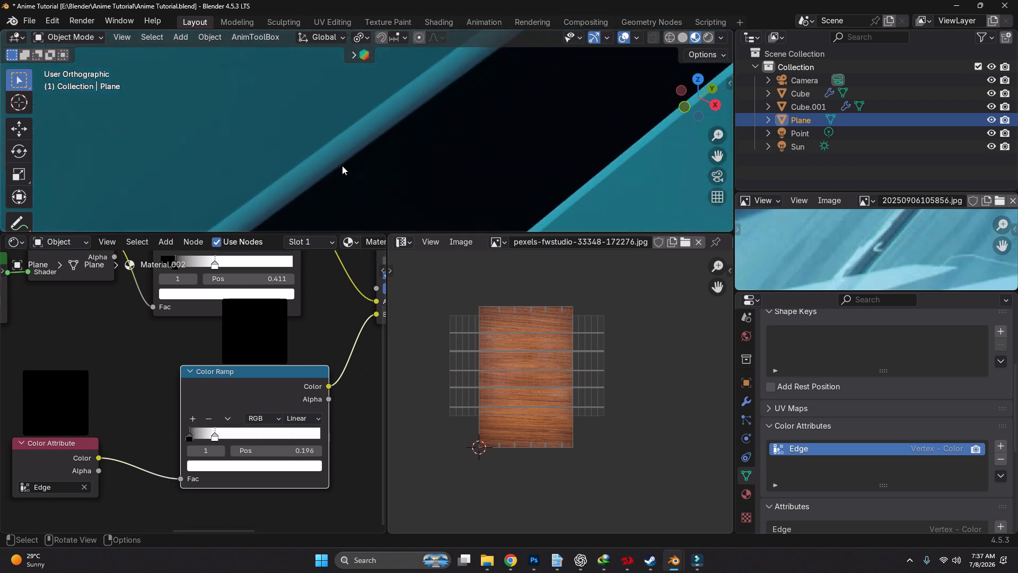
Set the edge Color Ramp's interpolation to B-Spline, with the white stop near the middle and the black stop at 0.000
click(296, 418)
click(311, 487)
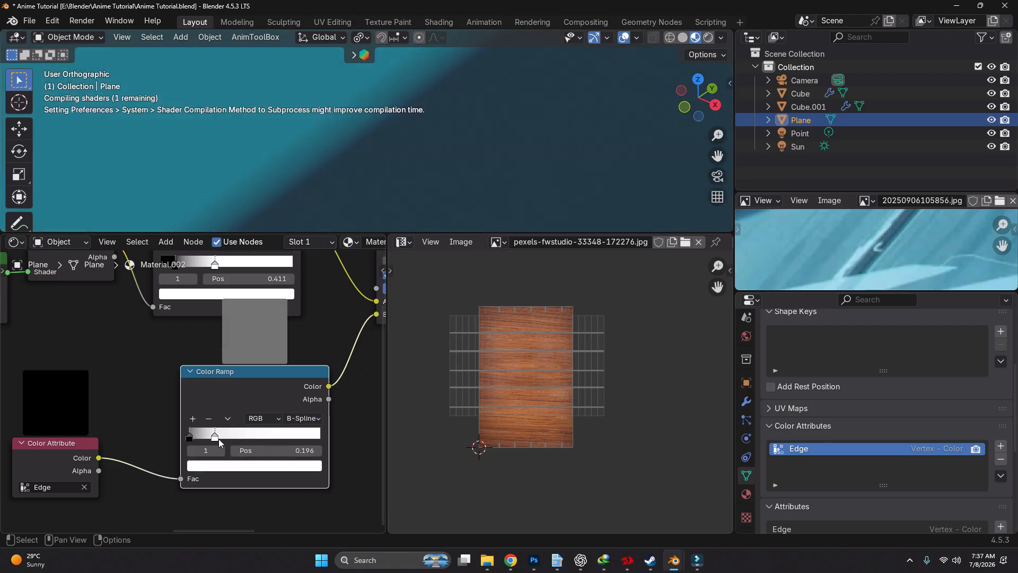
mouse_move(214, 436)
mouse_down()
mouse_move(268, 438)
mouse_move(238, 438)
mouse_move(256, 437)
mouse_up()
click(192, 436)
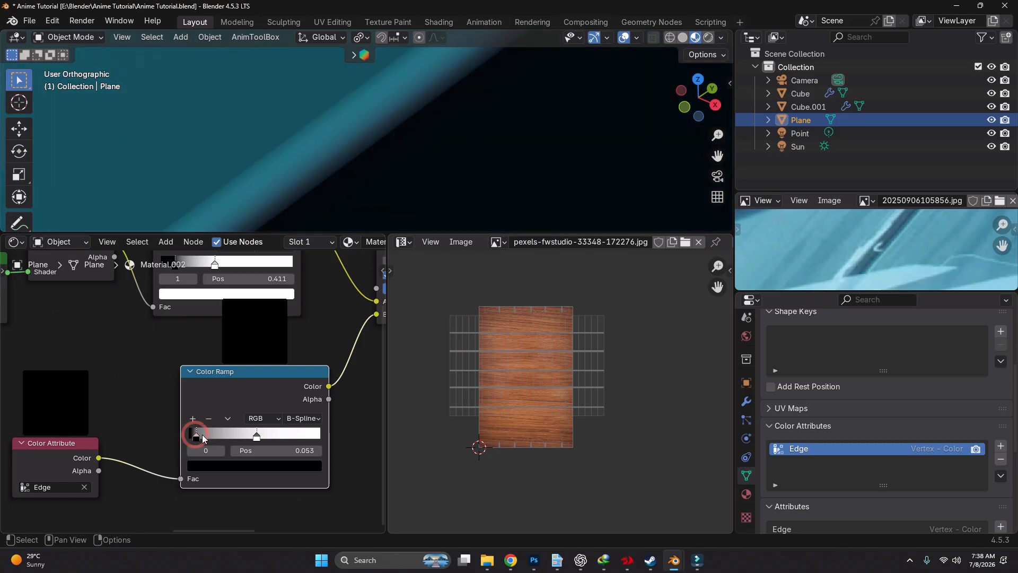
scroll(307, 146, down, 16)
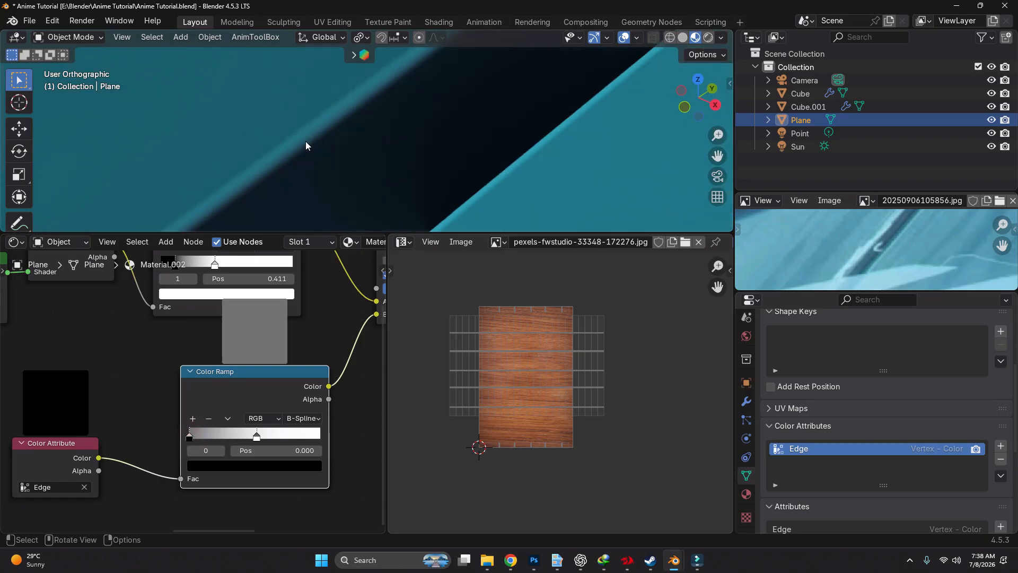
scroll(358, 158, up, 10)
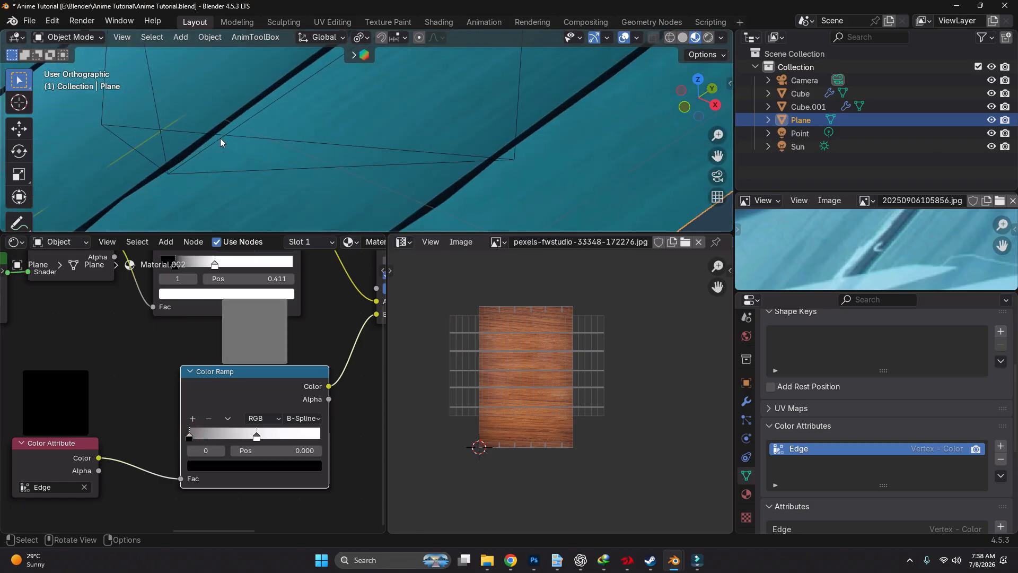
scroll(303, 154, down, 4)
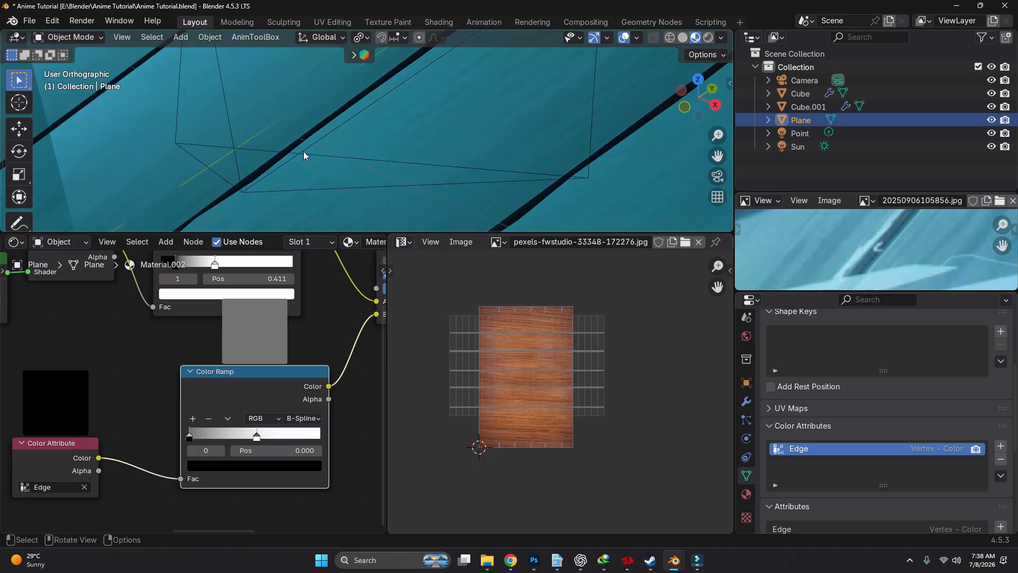
Expand the floor's plank edge selection by one step in Edit Mode and switch the mesh to Vertex Paint mode
scroll(238, 188, down, 4)
key(Tab)
scroll(317, 172, up, 6)
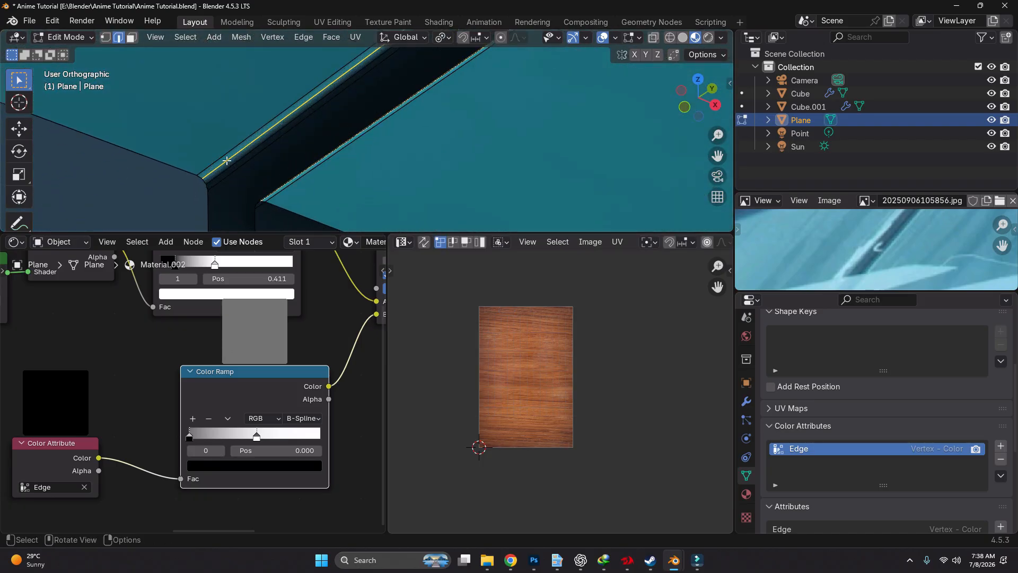
key(ctrl+KP_Add)
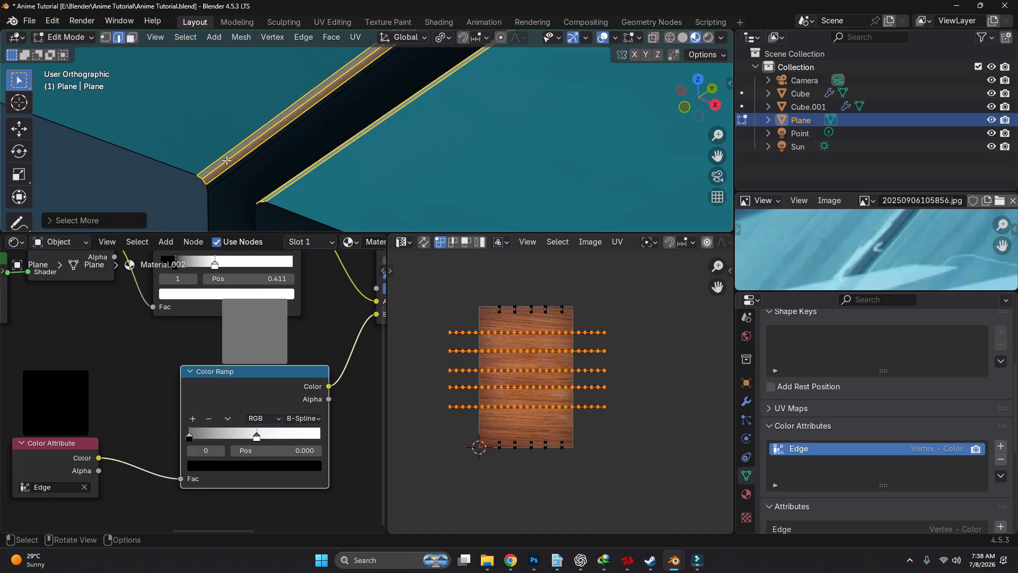
key(ctrl+Tab)
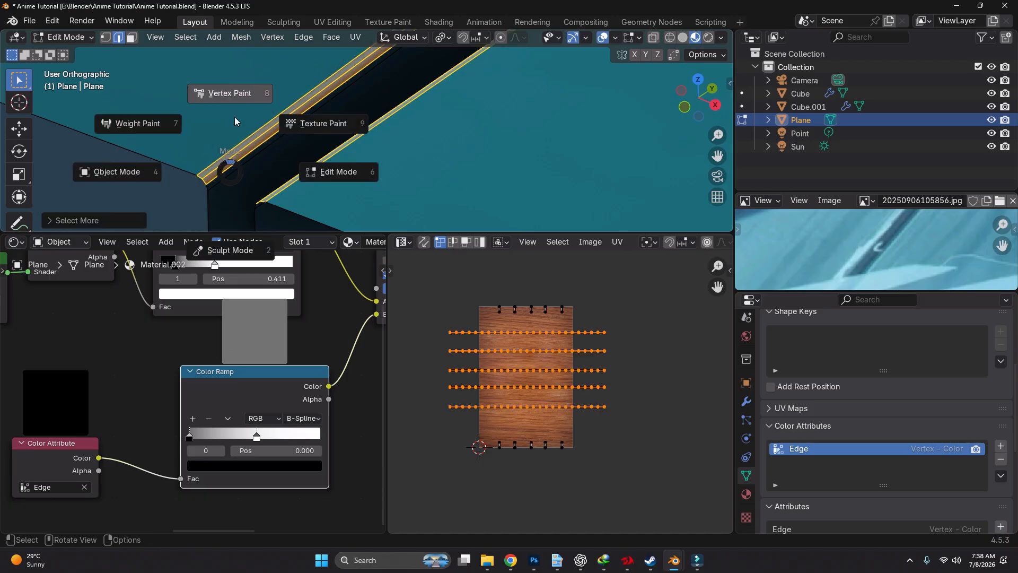
click(231, 100)
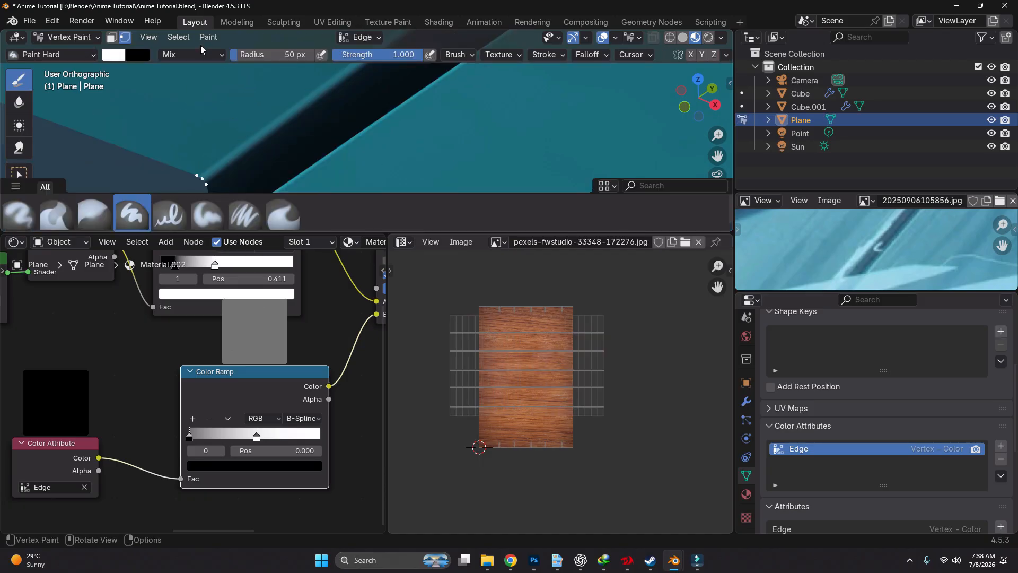
Try to fill the expanded plank edge selection with the white vertex colour, and undo the fill and the expanded selection
click(209, 36)
click(245, 153)
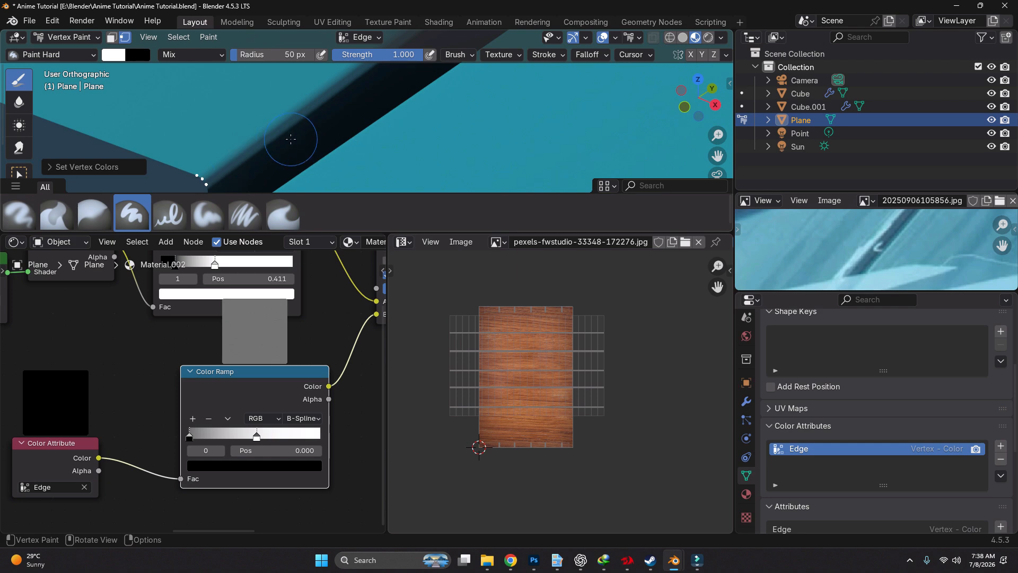
key(Tab)
scroll(339, 164, down, 7)
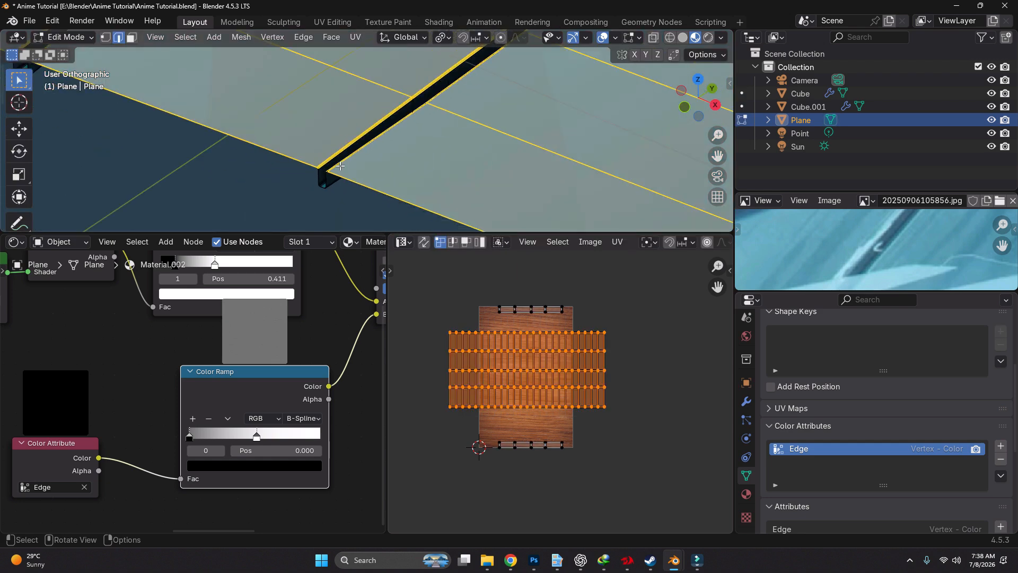
shift+middle_drag(404, 81, 373, 132)
scroll(373, 132, down, 4)
key(ctrl+z)
key(ctrl+z)
key(ctrl+z)
key(ctrl+z)
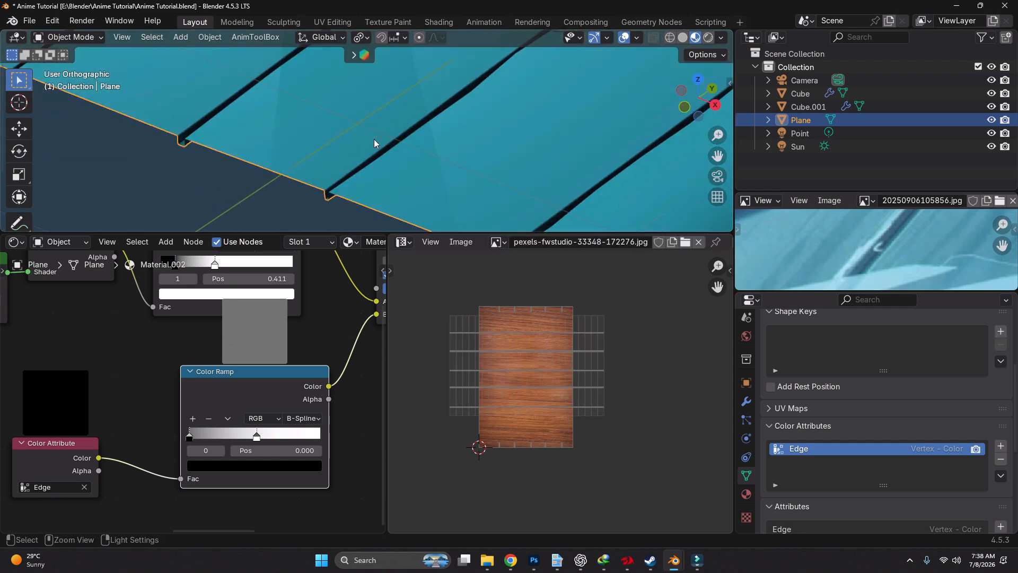
Clear the floor mesh selection and select the lower bevel edge loop along the first plank gap
scroll(362, 177, up, 6)
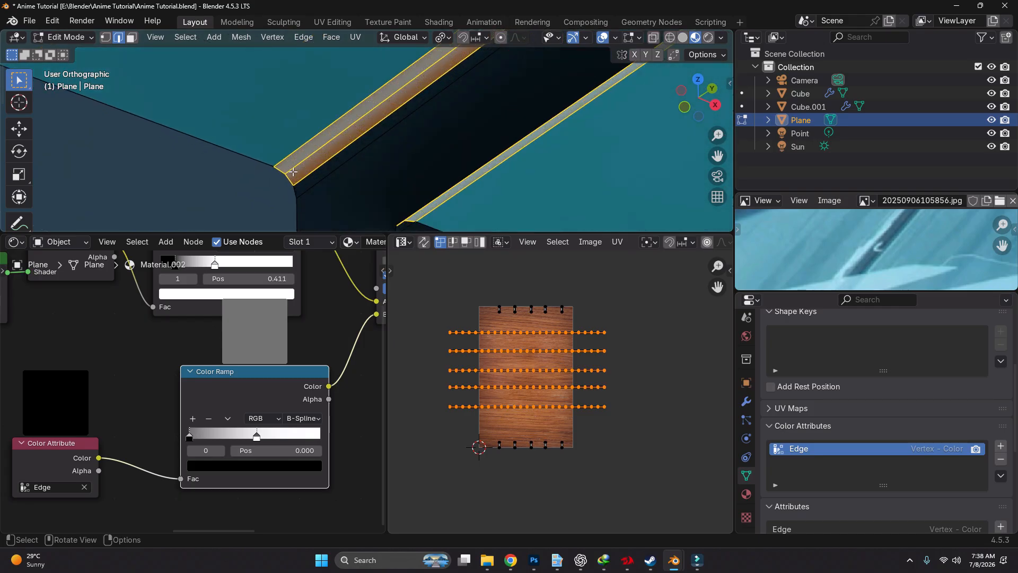
key(ctrl+KP_Subtract)
key(alt+a)
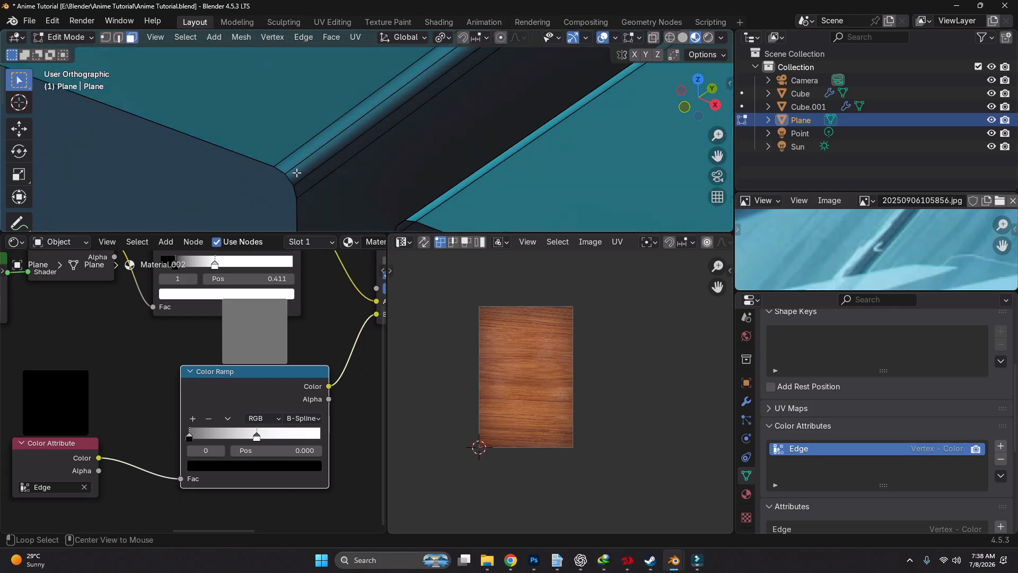
key(a)
scroll(328, 162, down, 2)
alt+click(328, 162)
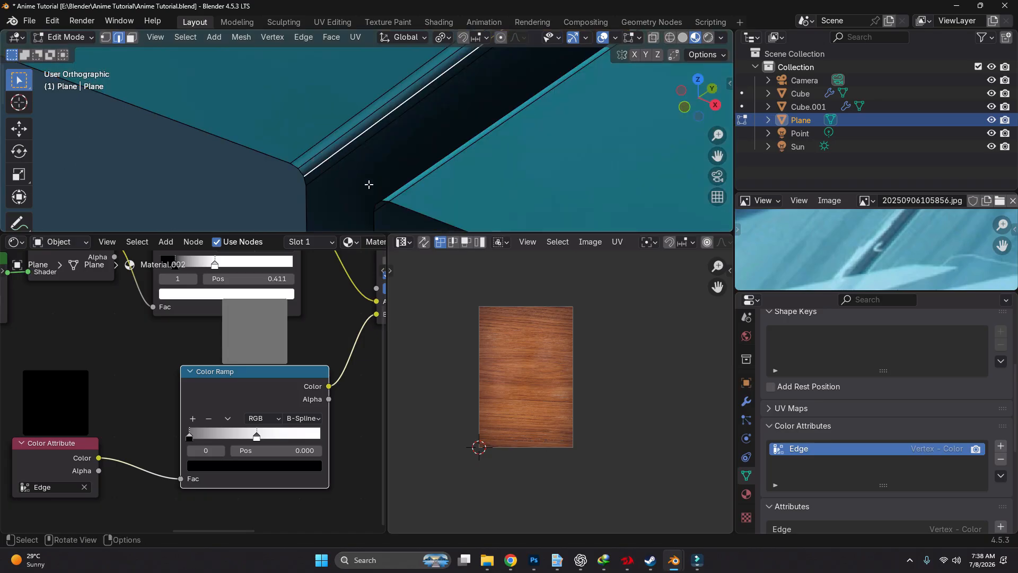
Add the matching bevel edge loop on the opposite side of the first plank gap to the selection
scroll(422, 185, down, 2)
middle_drag(418, 182, 468, 168)
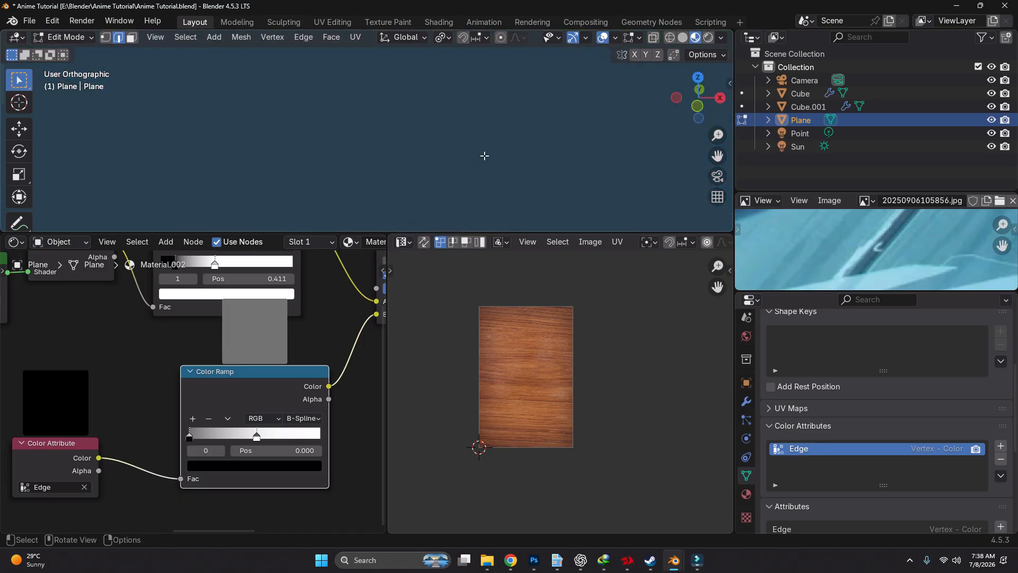
scroll(485, 156, down, 10)
scroll(545, 152, up, 11)
shift+middle_drag(544, 136, 443, 134)
scroll(443, 134, up, 4)
alt+click(444, 133)
scroll(477, 142, down, 3)
middle_drag(525, 152, 393, 116)
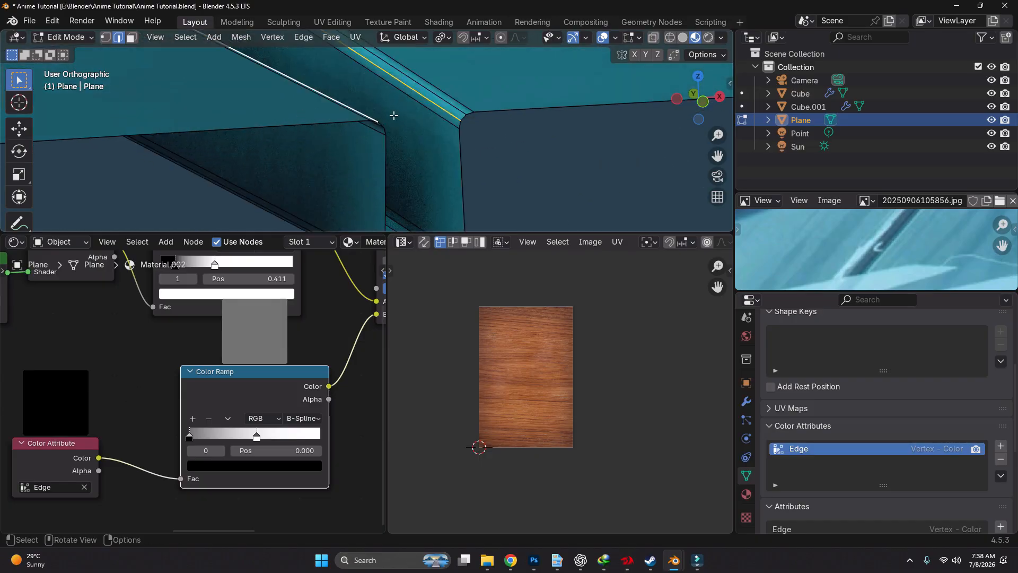
scroll(393, 116, up, 4)
alt+click(259, 139)
Extend the selection with the bevel edge loops on both sides of the next two plank gaps
scroll(297, 140, down, 7)
shift+middle_drag(313, 142, 509, 149)
scroll(255, 159, up, 6)
alt+shift+click(259, 159)
scroll(254, 183, up, 3)
alt+shift+click(268, 202)
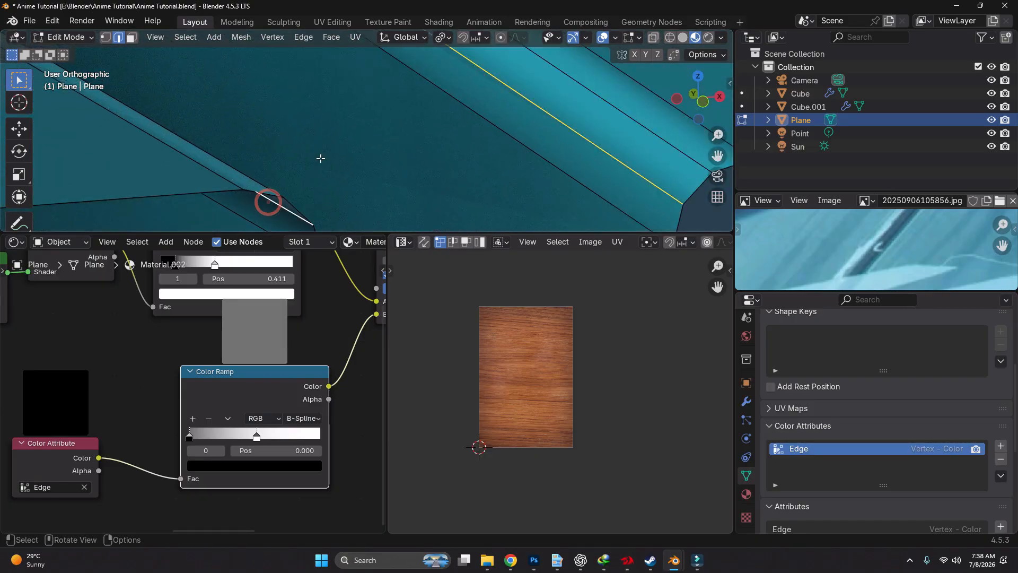
scroll(320, 157, down, 8)
shift+middle_drag(321, 157, 572, 167)
scroll(320, 180, up, 9)
alt+shift+click(332, 157)
scroll(265, 174, up, 3)
alt+shift+click(254, 172)
scroll(249, 180, down, 12)
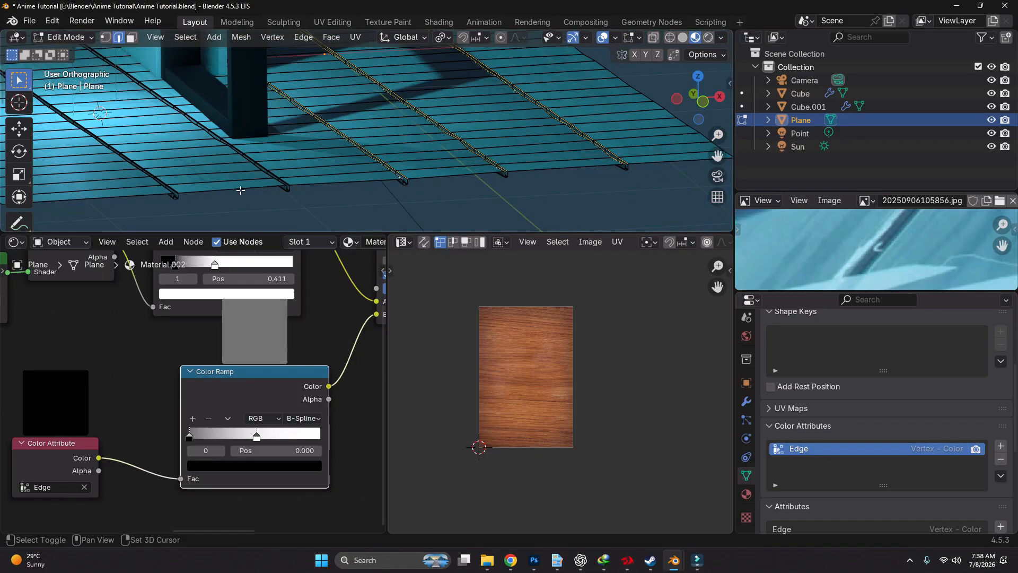
Add the bevel edge loops on both sides of the last two plank gaps to the selection
shift+middle_drag(240, 191, 424, 159)
scroll(429, 153, up, 9)
alt+shift+click(428, 151)
scroll(486, 204, up, 3)
alt+shift+click(486, 205)
scroll(486, 204, down, 6)
shift+middle_drag(318, 159, 509, 142)
scroll(329, 141, up, 6)
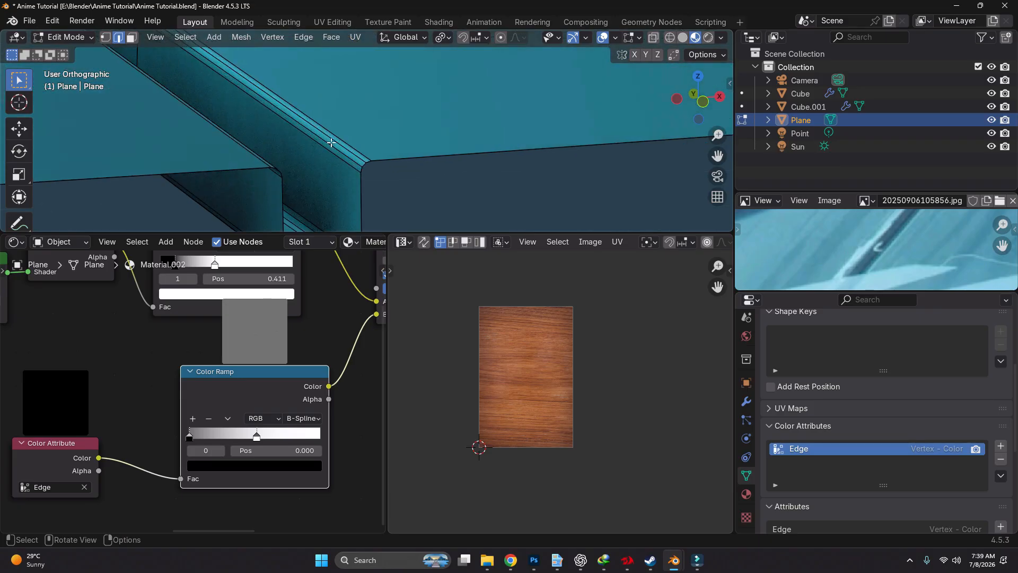
alt+shift+click(329, 141)
scroll(311, 175, up, 5)
alt+shift+click(311, 175)
Fill the selected plank edge loops with the white vertex colour in Vertex Paint mode, and return to Object Mode in camera view
key(ctrl+Tab)
click(308, 123)
click(208, 37)
click(240, 154)
scroll(366, 139, down, 12)
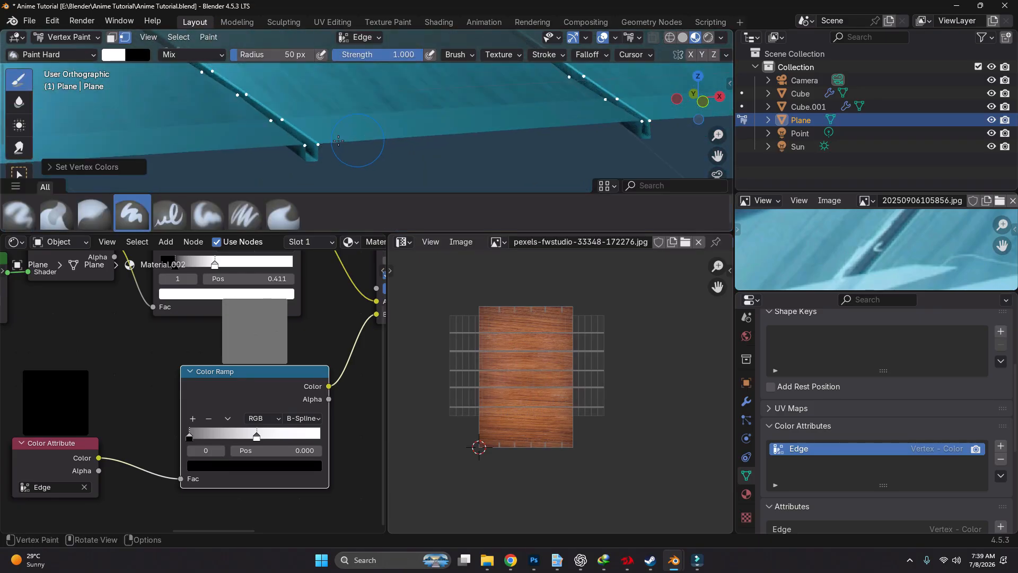
key(ctrl+Tab)
click(316, 137)
click(717, 175)
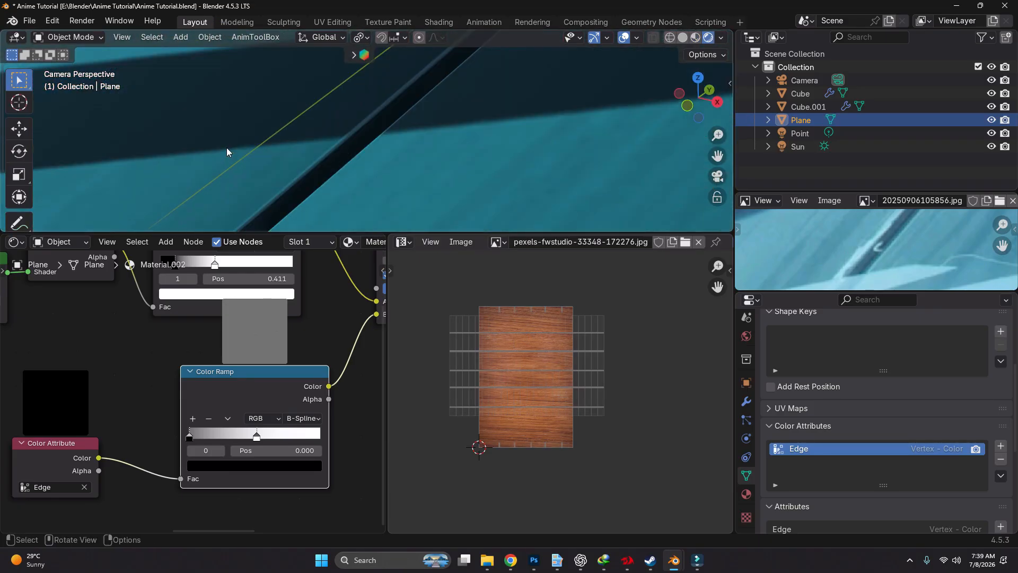
Move the edge Color Ramp's white stop to position 0.316
scroll(228, 152, down, 6)
scroll(395, 132, up, 5)
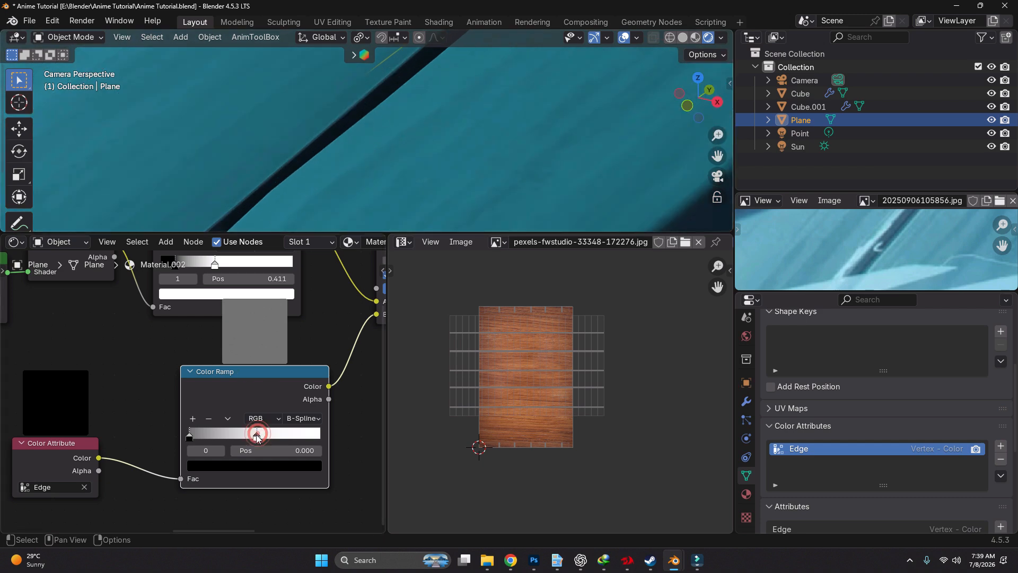
drag(257, 435, 235, 436)
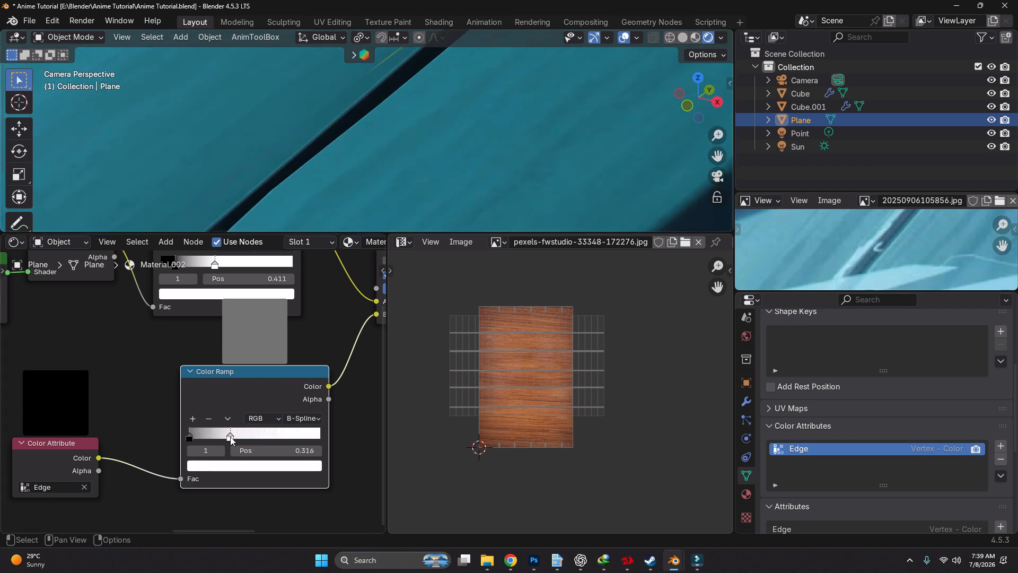
scroll(374, 161, down, 2)
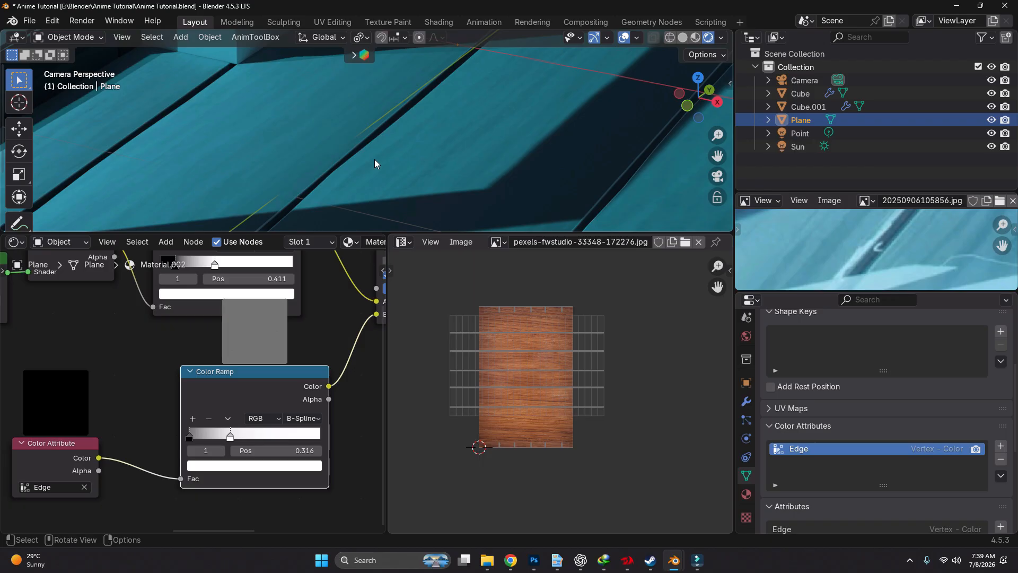
scroll(375, 159, down, 3)
Move the edge Color Ramp's link from the Screen node's B input to its Factor, and set B to white
middle_drag(342, 356, 188, 418)
scroll(272, 339, up, 1)
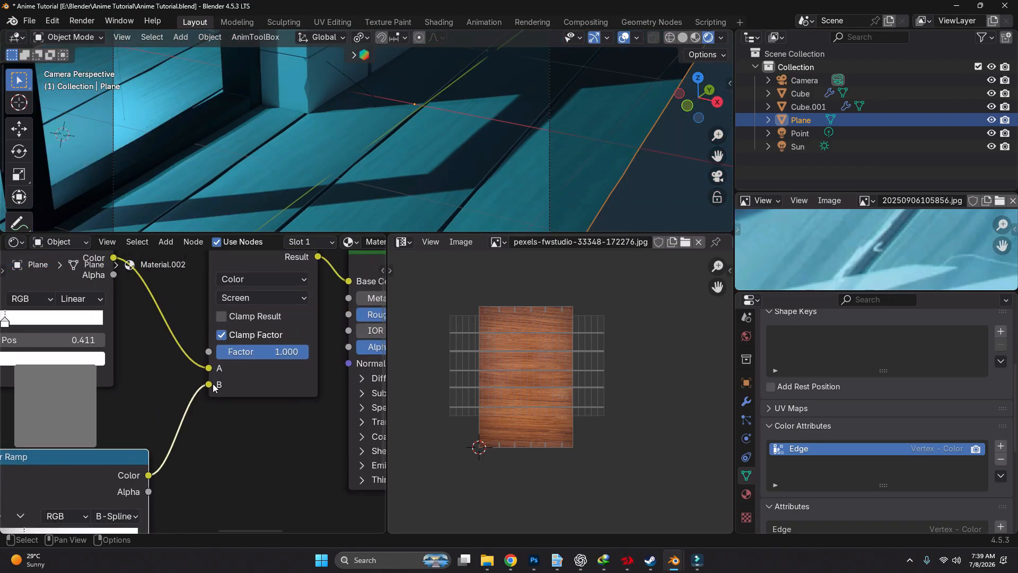
drag(213, 388, 209, 352)
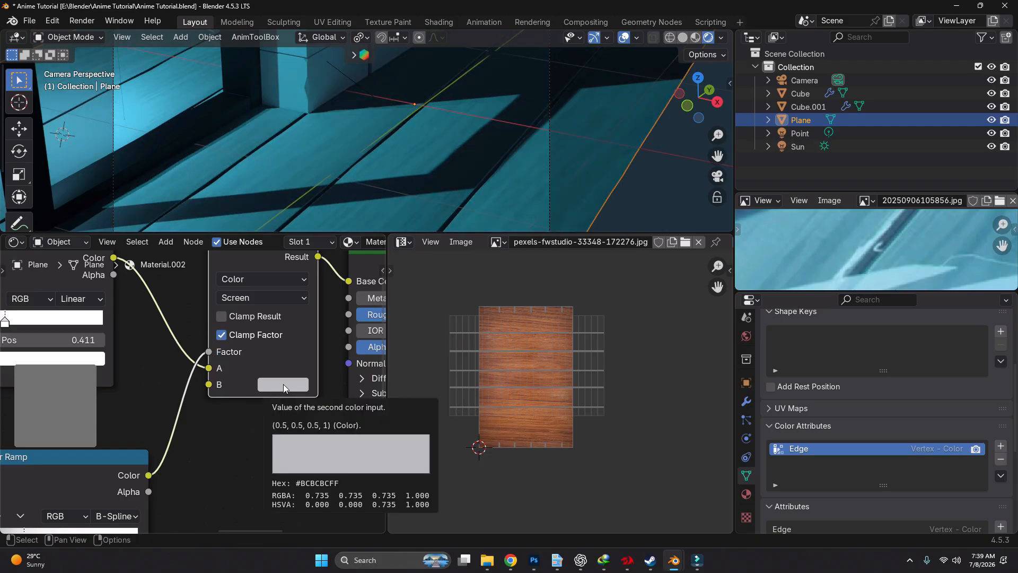
click(283, 383)
drag(397, 193, 399, 136)
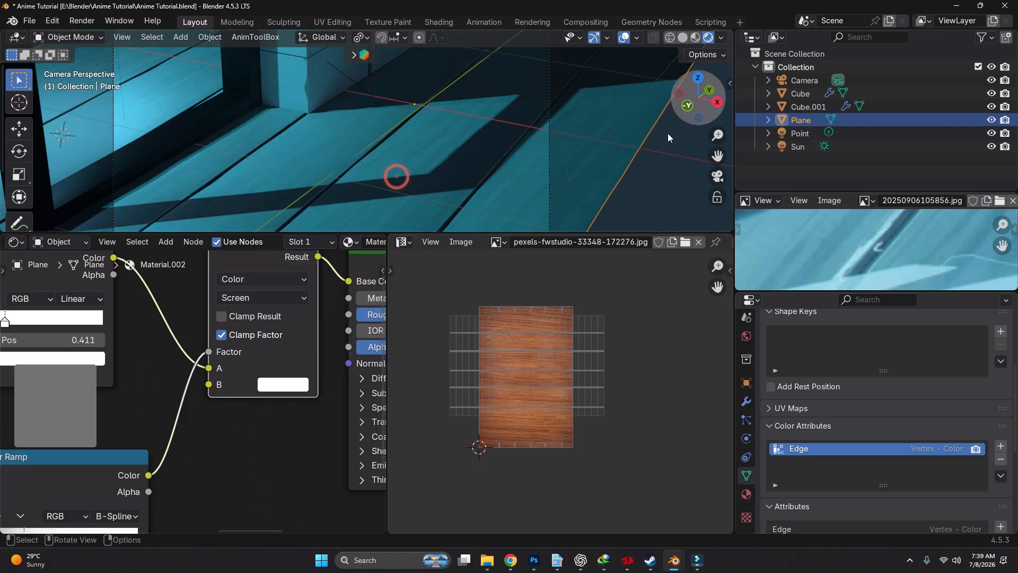
scroll(363, 161, up, 5)
scroll(395, 149, down, 2)
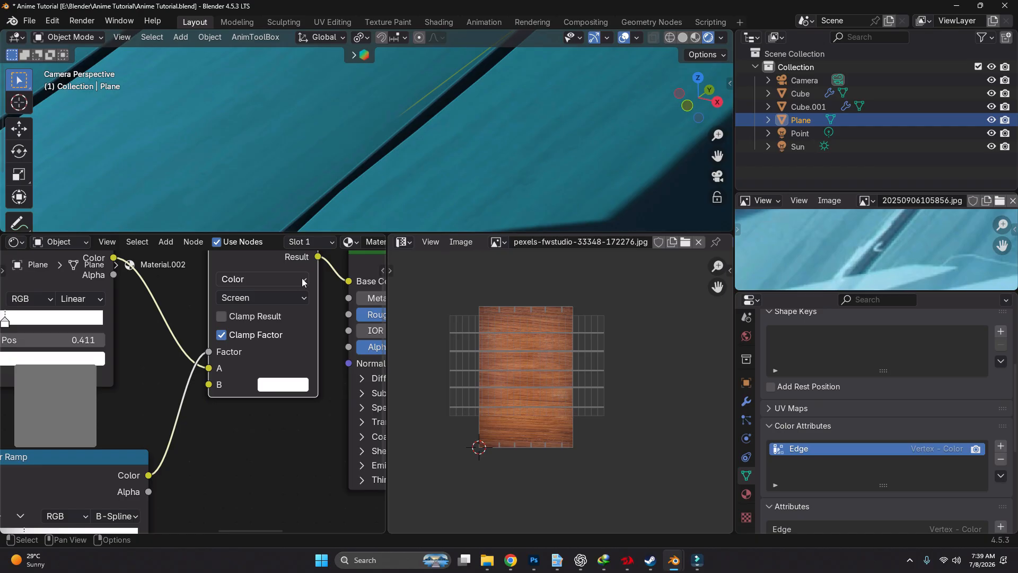
scroll(376, 113, down, 4)
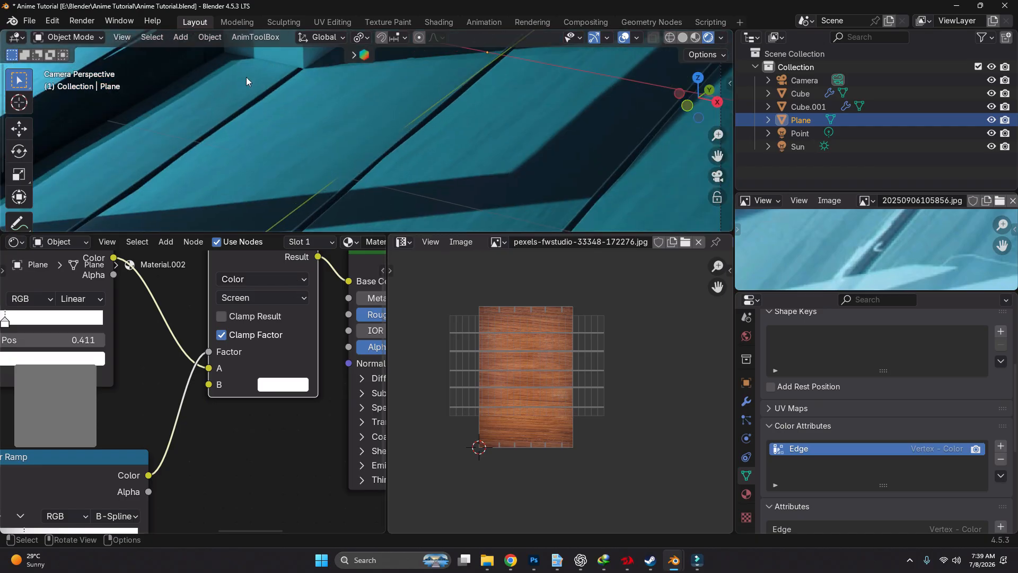
scroll(442, 158, up, 4)
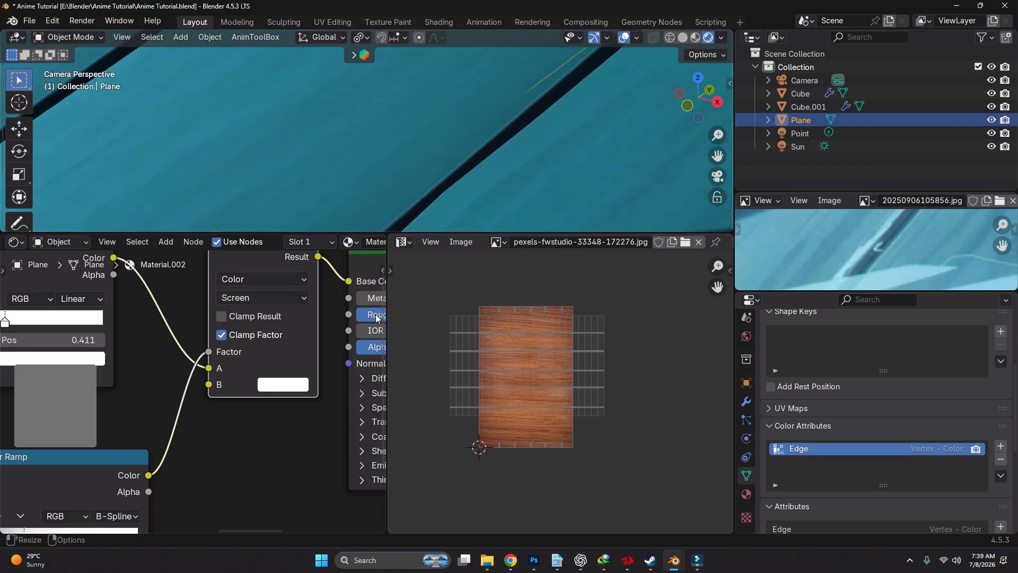
Connect the edge Color Ramp's Color output to the Principled BSDF's Emission Color and set the emission strength to 0.04
middle_drag(326, 368, 271, 355)
scroll(270, 352, down, 2)
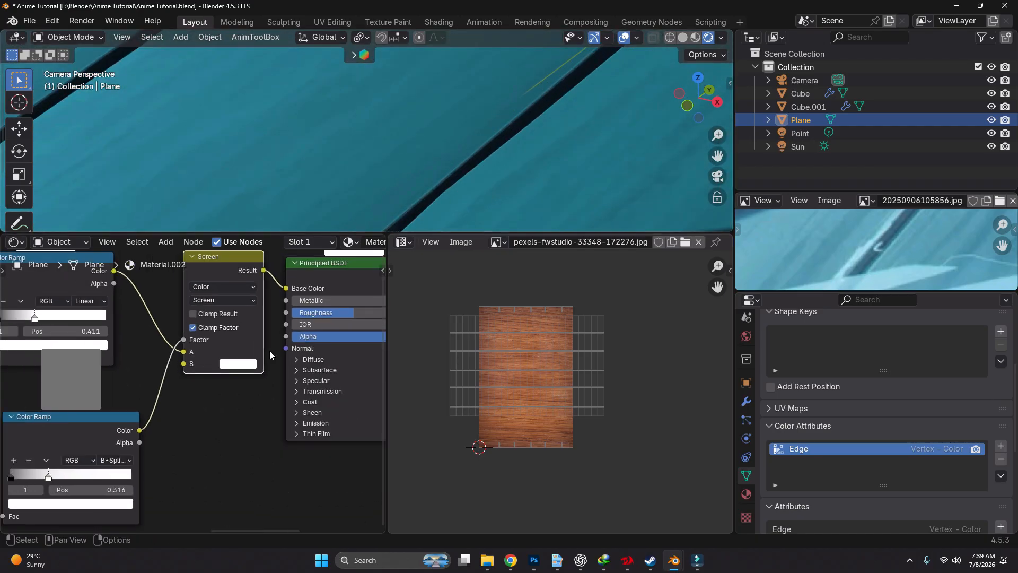
click(308, 423)
drag(140, 431, 279, 441)
scroll(276, 445, up, 3)
click(280, 441)
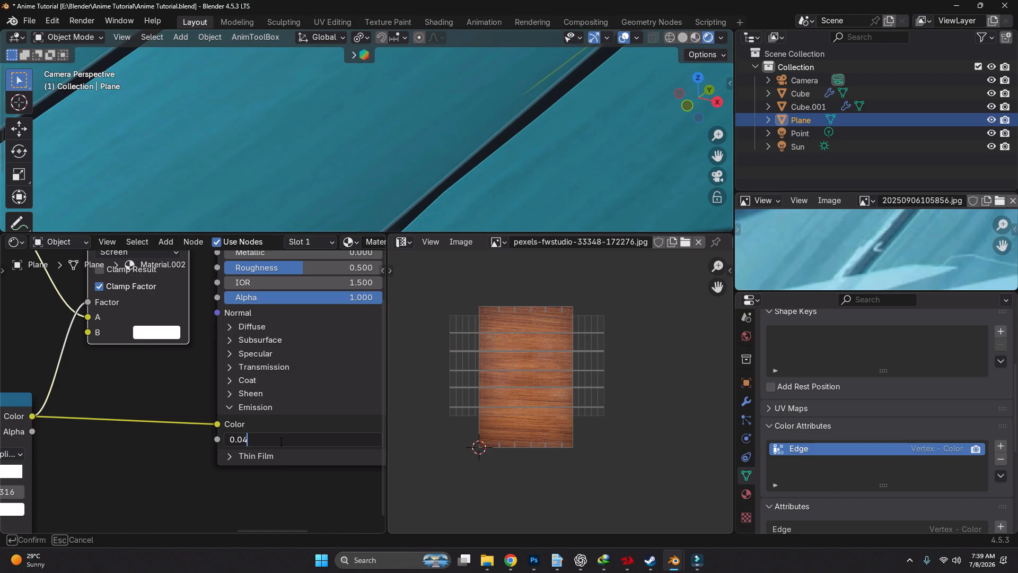
key(Return)
Duplicate the Screen node onto the Emission Color link and set its B colour to light blue sampled from the reference image
scroll(157, 345, down, 3)
scroll(155, 278, up, 2)
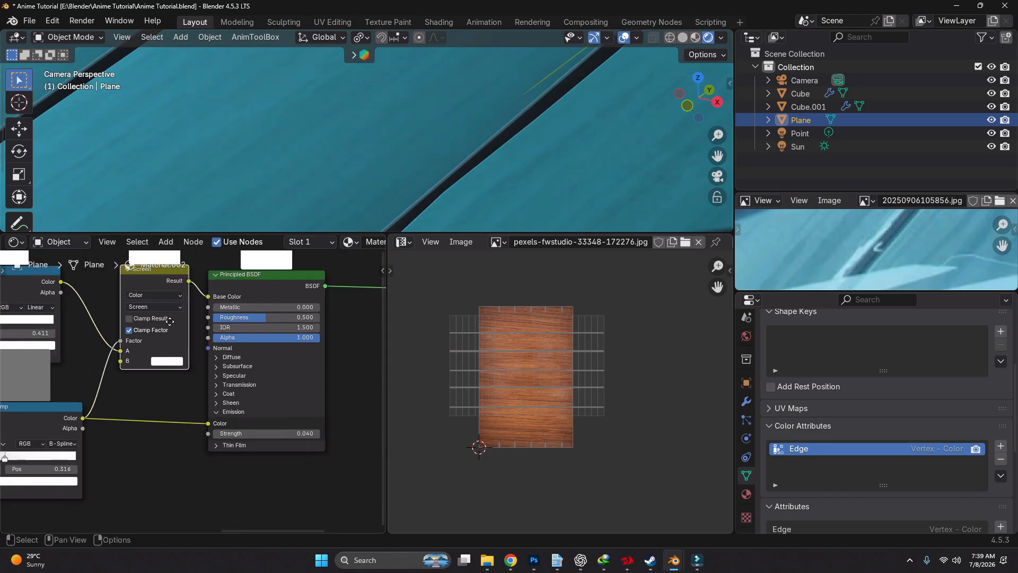
key(shift+d)
click(154, 466)
scroll(154, 467, up, 2)
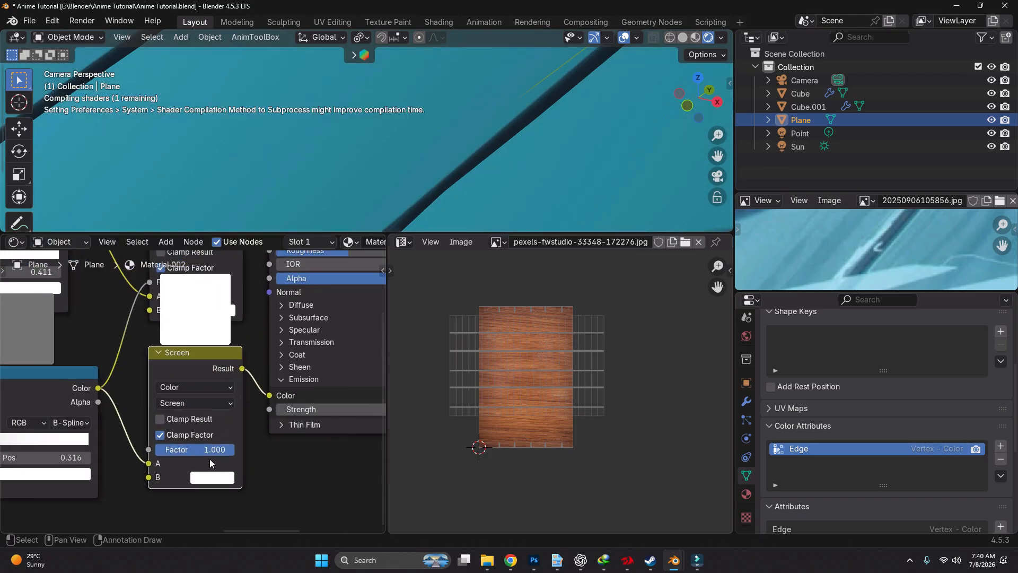
scroll(210, 463, up, 1)
click(215, 474)
click(344, 456)
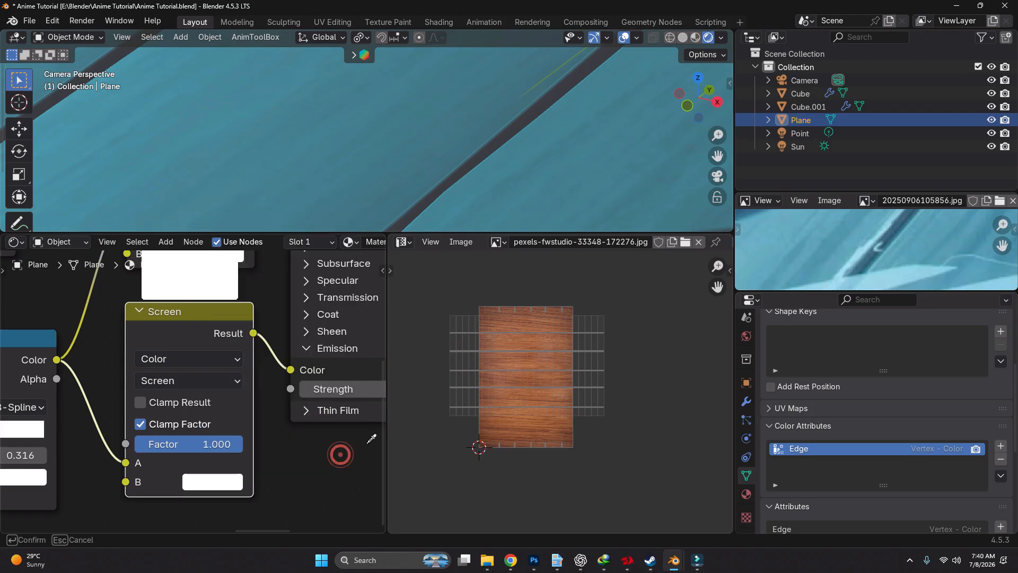
click(779, 256)
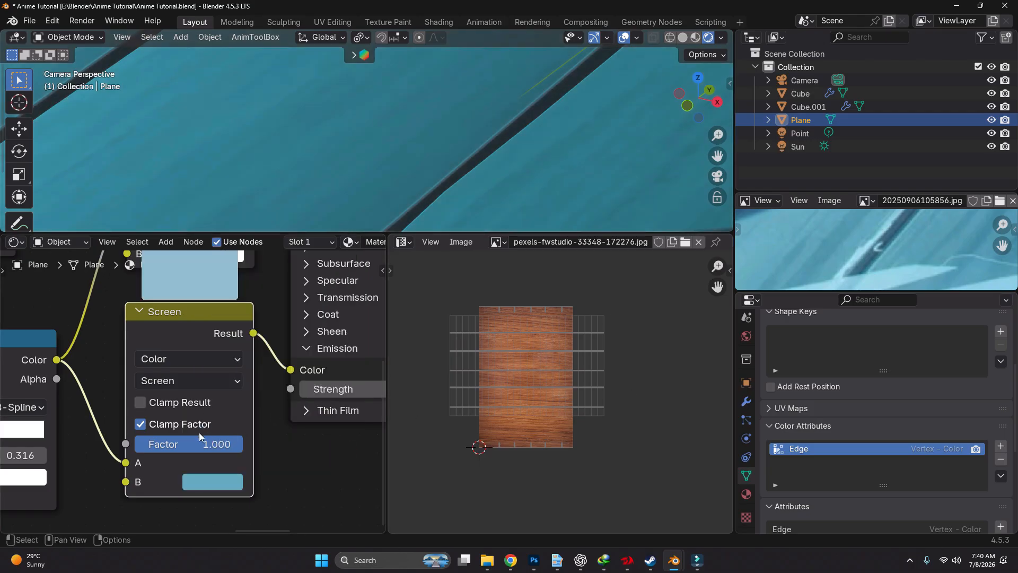
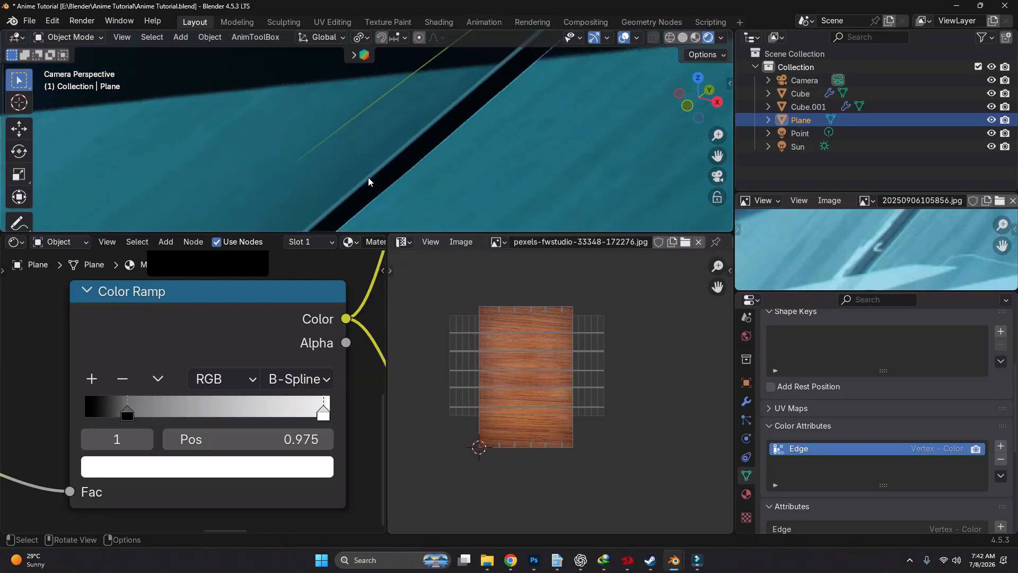
Examine the plank-edge highlights on the floor up close and from a wider angle
scroll(415, 181, down, 5)
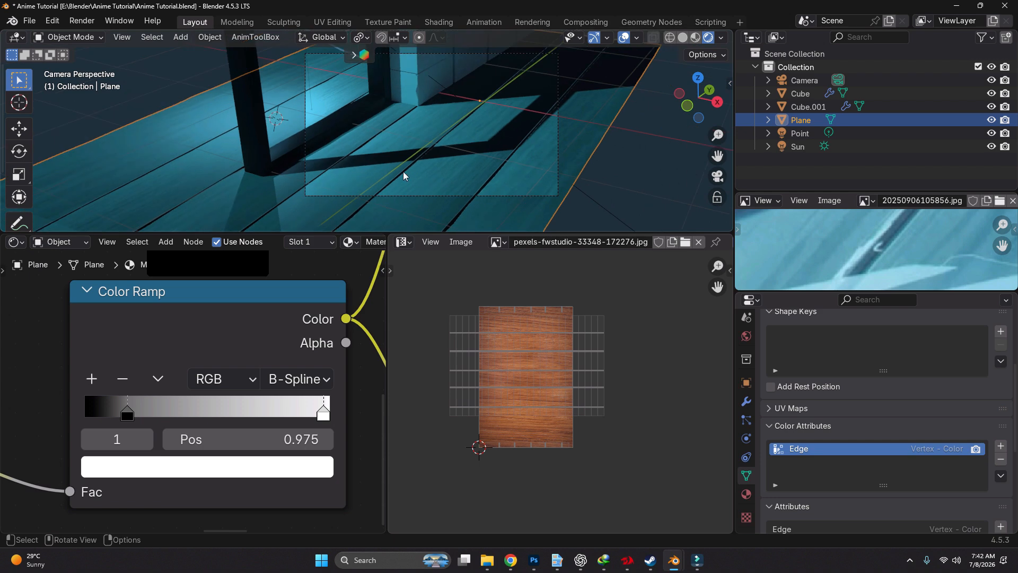
scroll(488, 187, up, 5)
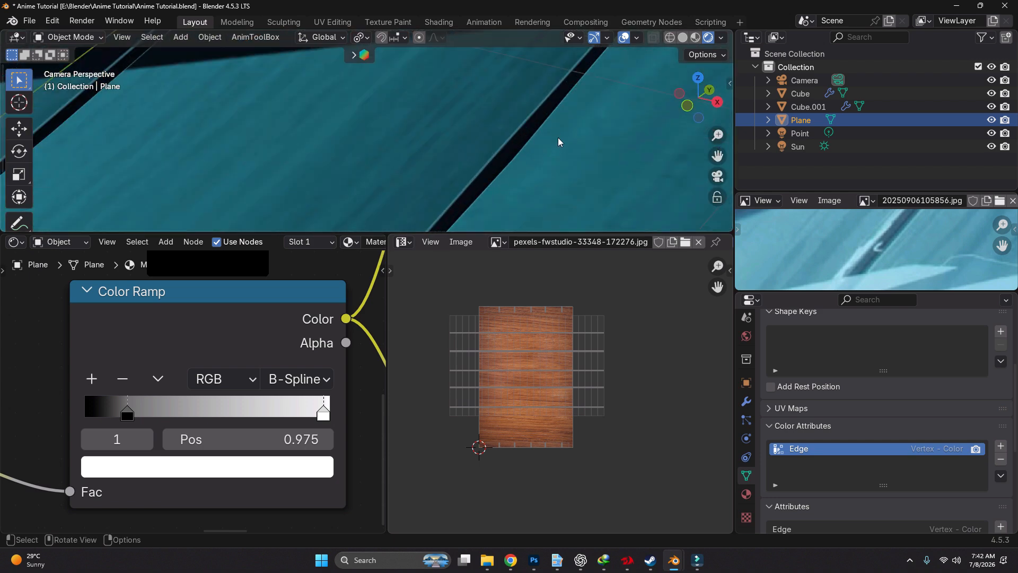
scroll(551, 142, down, 4)
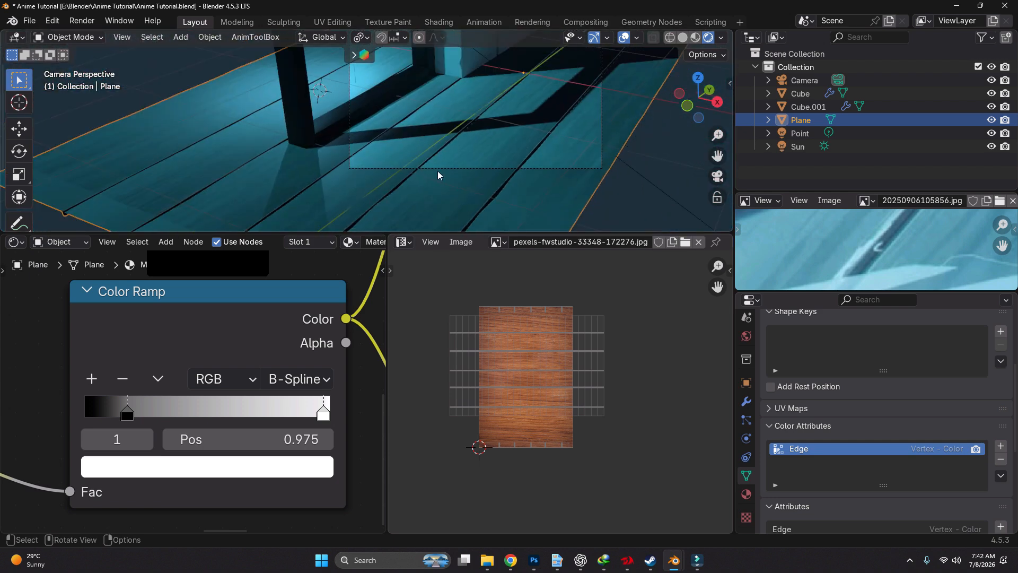
shift+middle_drag(512, 165, 460, 218)
key(g)
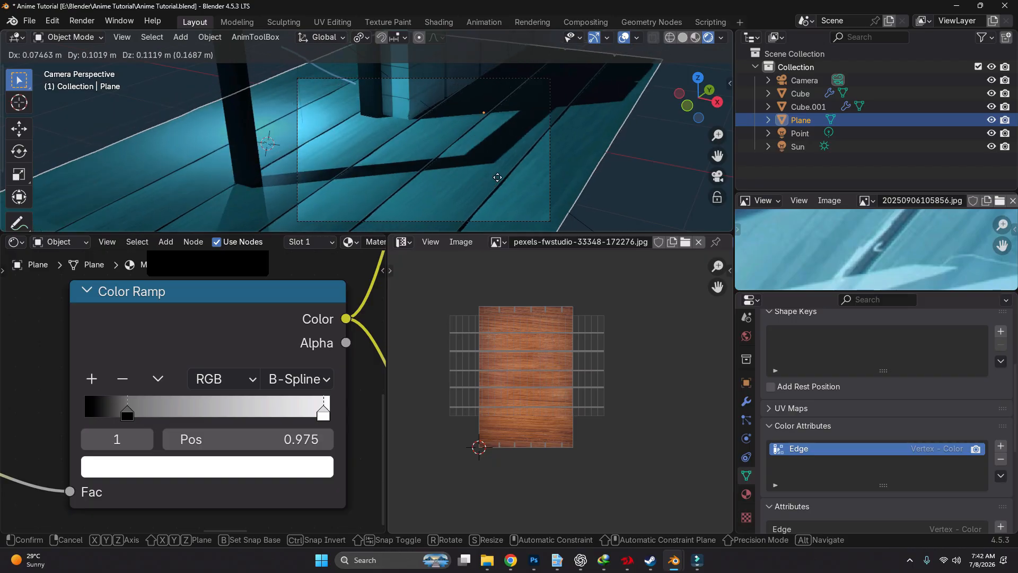
right_click(493, 176)
shift+middle_drag(386, 126, 392, 162)
Enlarge the reference image view and frame the corner where the window frame meets the floor
scroll(711, 278, down, 5)
scroll(821, 274, down, 9)
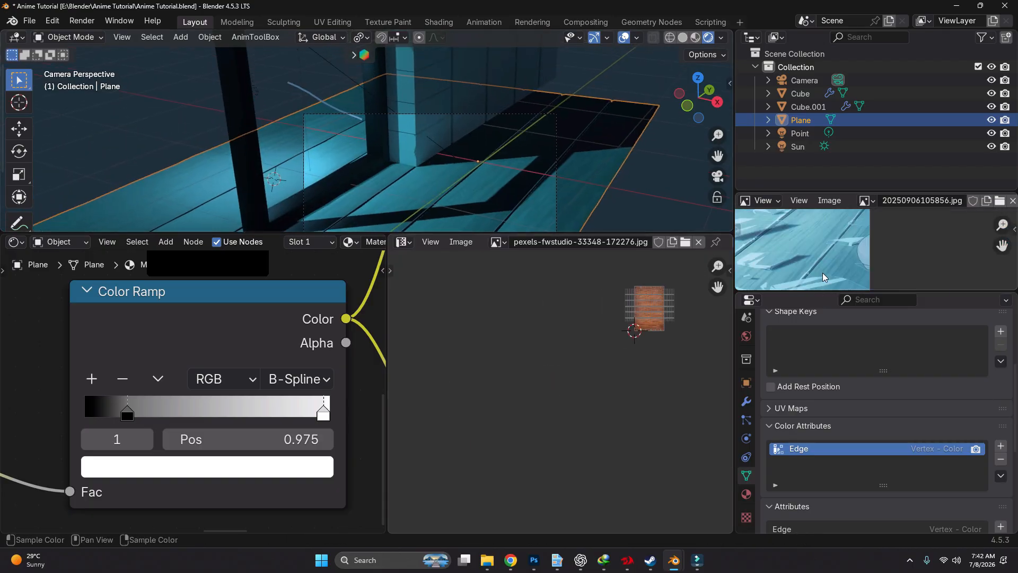
middle_drag(808, 262, 903, 280)
scroll(903, 280, up, 6)
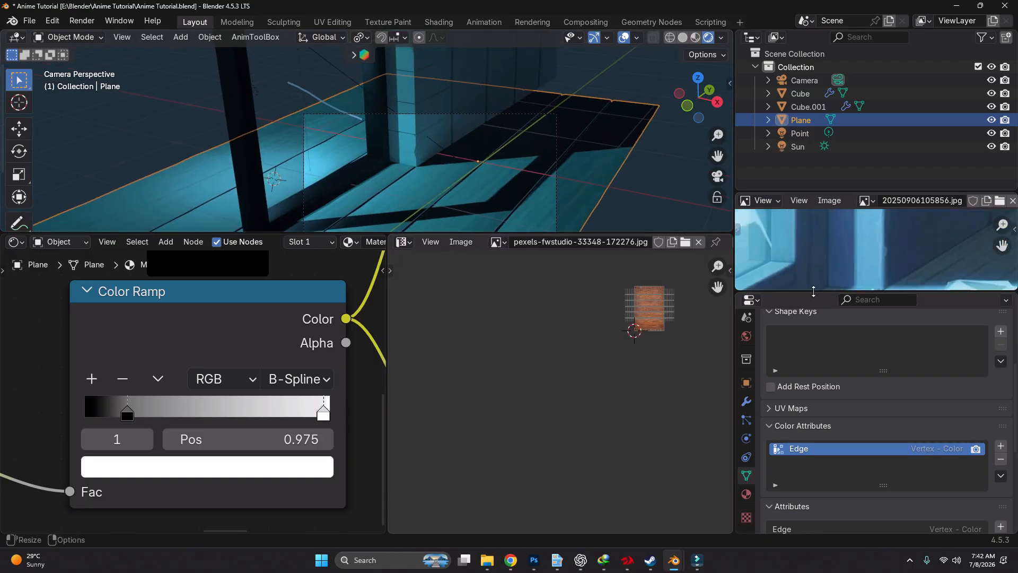
drag(811, 293, 811, 502)
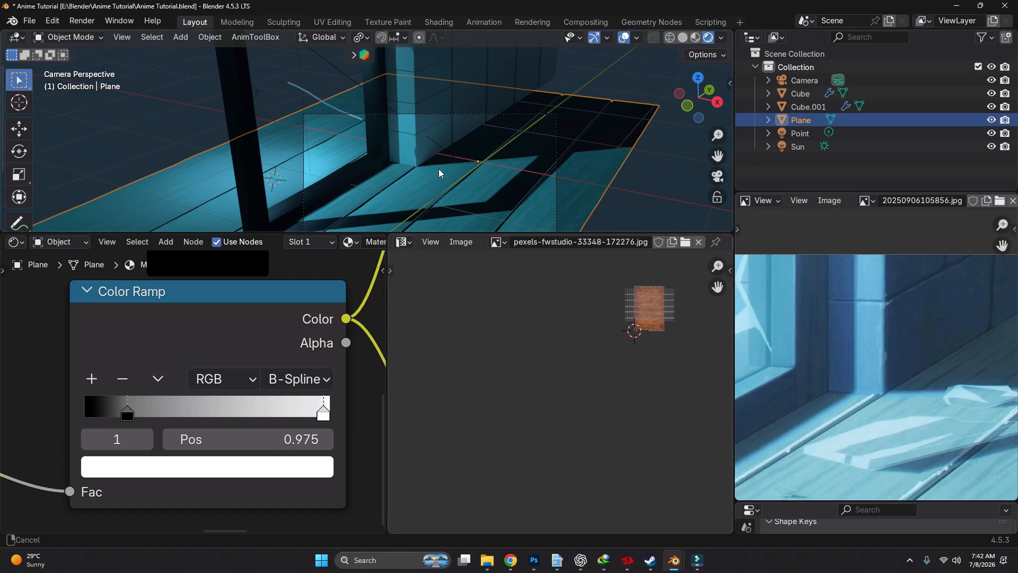
Load pexels-fwstudio-33348-172276.jpg into the Image Texture node of the window frame's material
scroll(372, 160, up, 2)
click(371, 160)
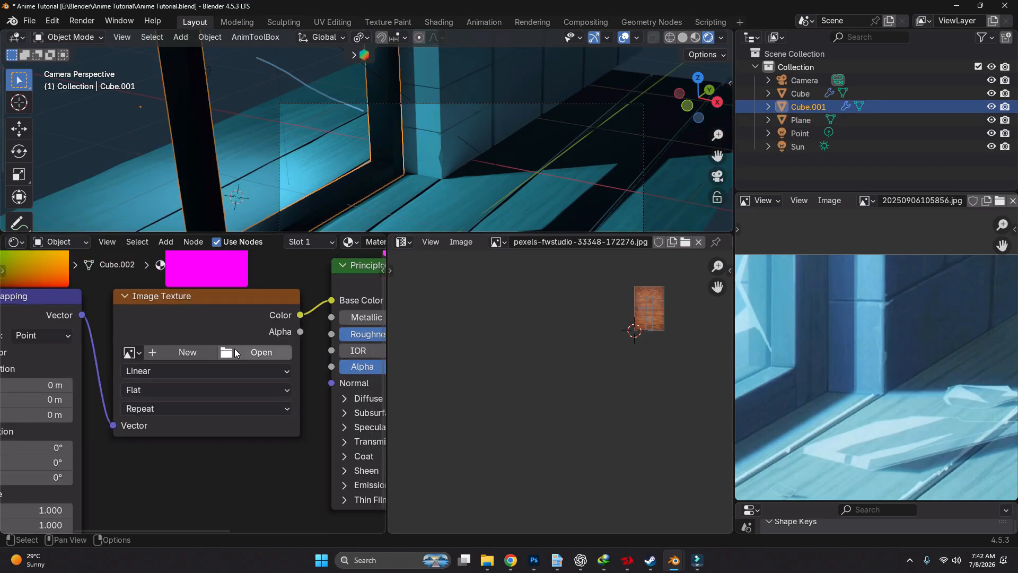
click(237, 353)
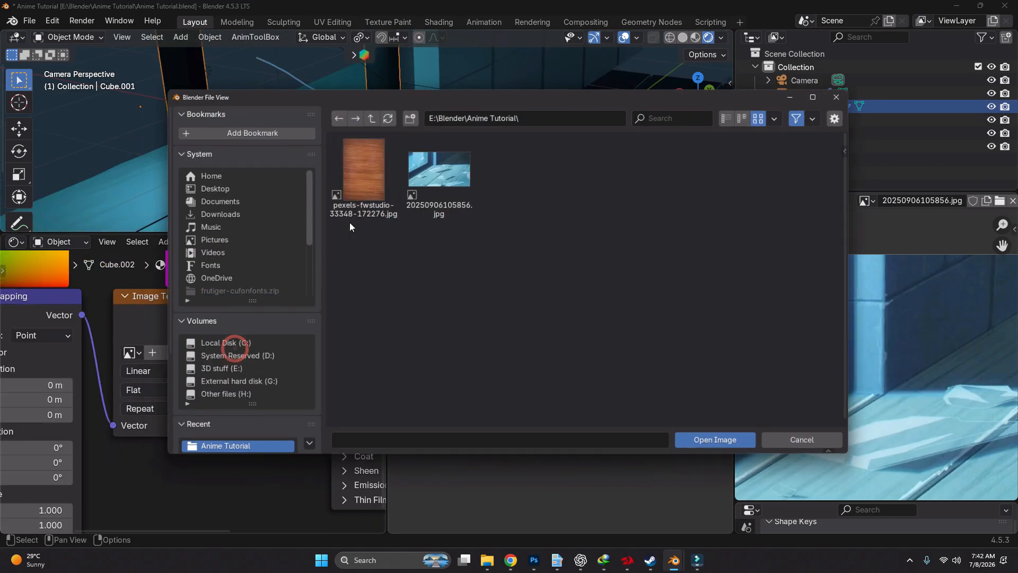
double_click(361, 175)
Try to unwrap the bottom piece of the window frame in face selection mode
scroll(381, 175, up, 2)
scroll(382, 153, up, 1)
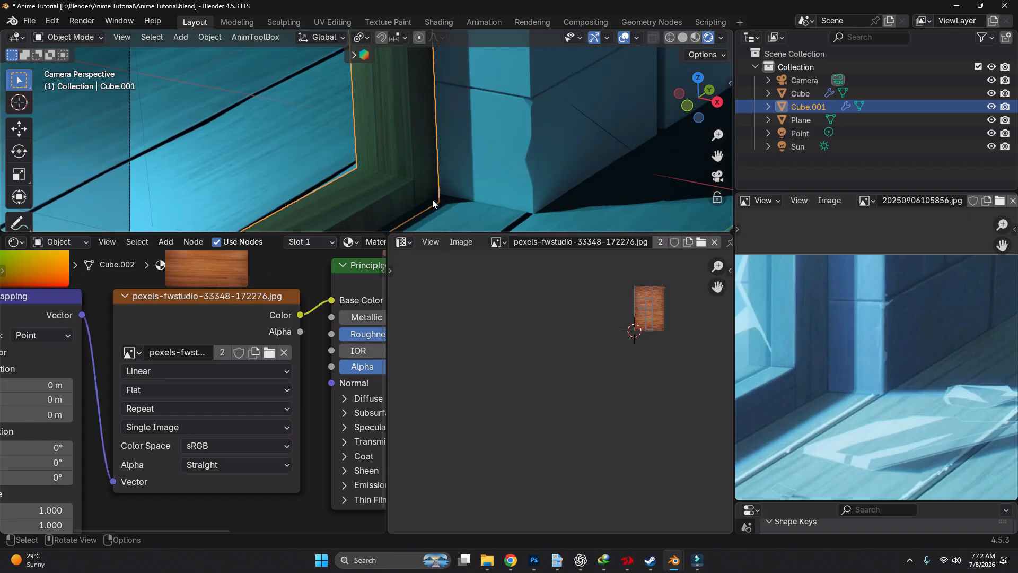
key(ctrl+Tab)
click(517, 179)
key(3)
alt+click(394, 188)
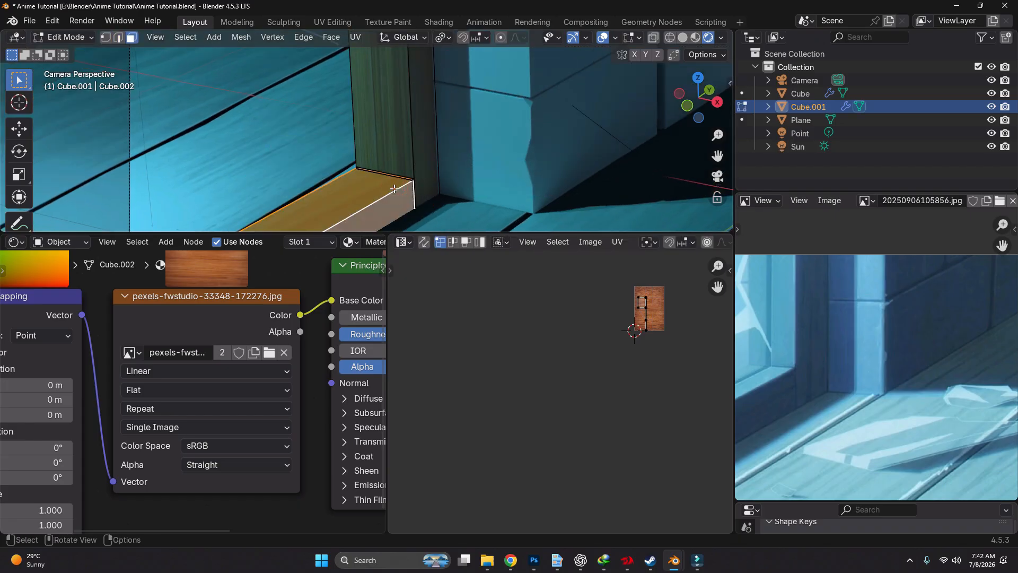
key(u)
click(382, 214)
scroll(658, 313, up, 2)
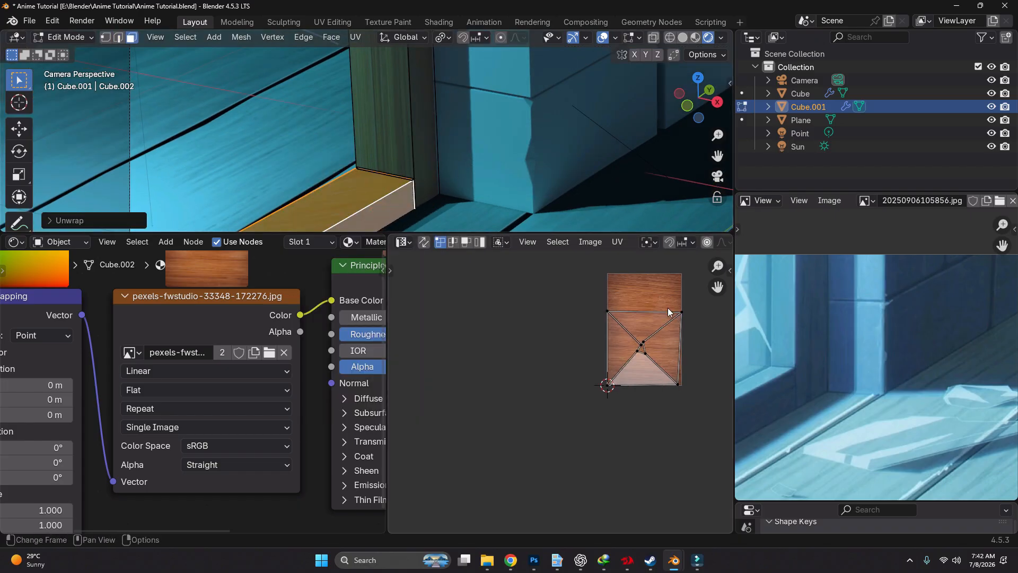
Mark seams along the edges of the window frame's bottom piece and unwrap it again
middle_drag(667, 308, 615, 276)
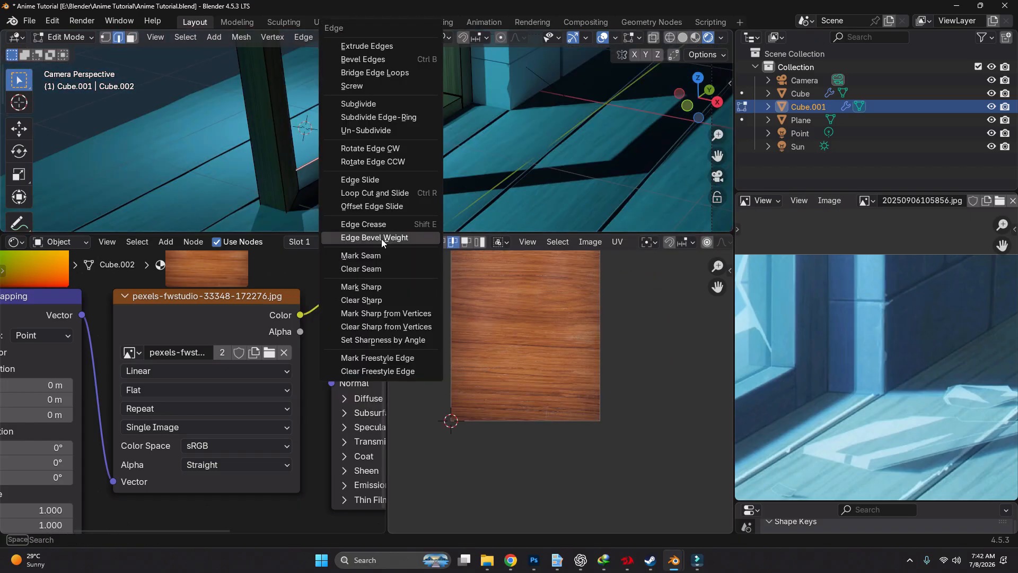
click(378, 254)
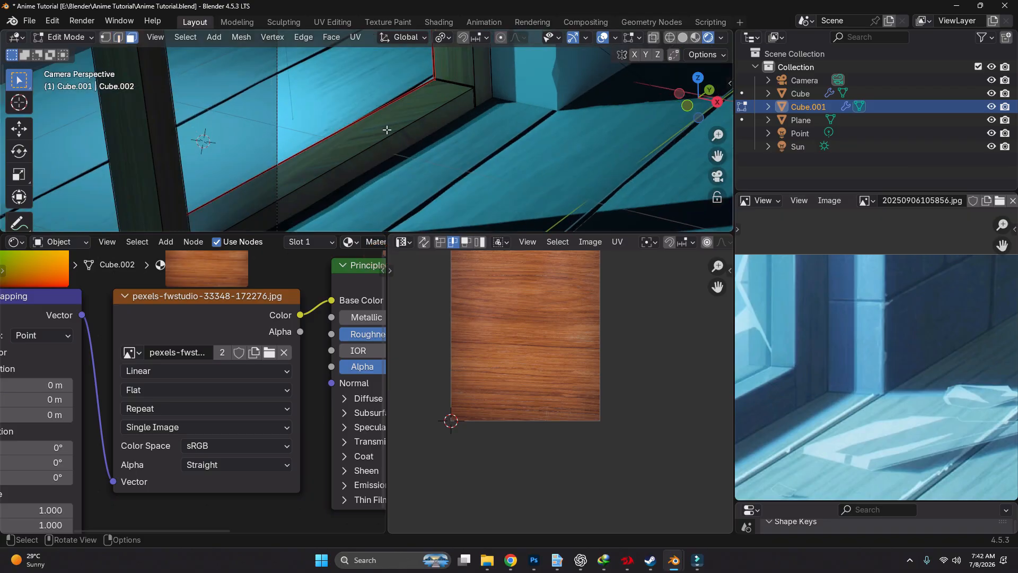
alt+click(386, 129)
key(u)
click(386, 130)
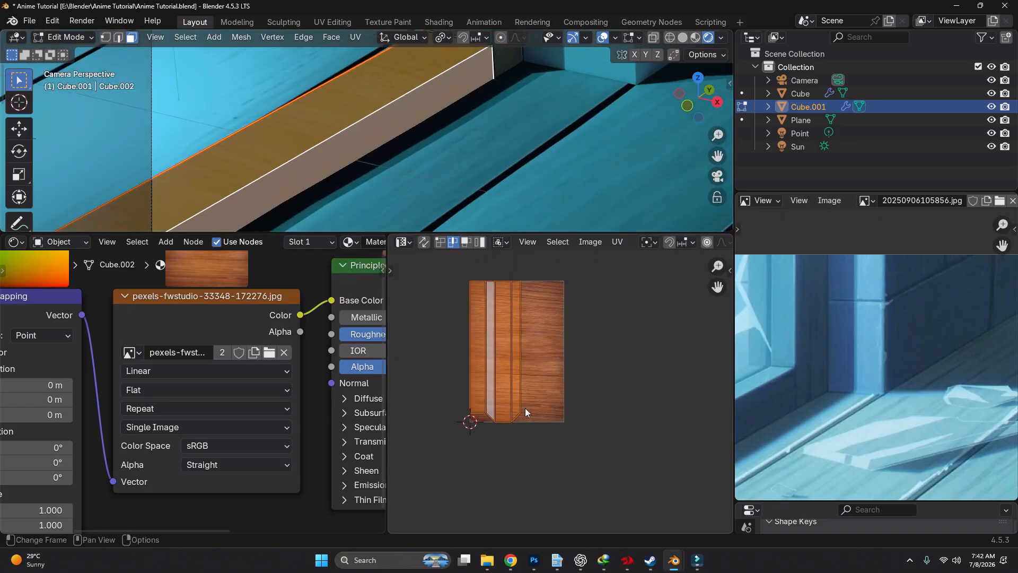
Rotate the bottom piece's UVs by 90 degrees and scale them up beyond the sides of the wood image
text(r90)
key(Return)
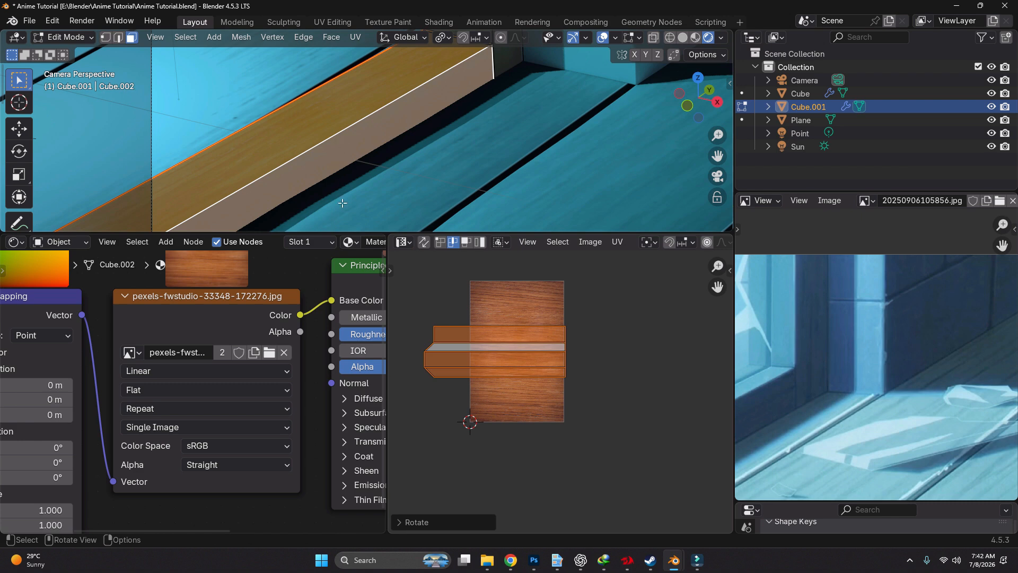
key(s)
click(613, 372)
Hide the frame's bottom piece and select all linked faces of the remaining frame
shift+middle_drag(504, 85, 503, 163)
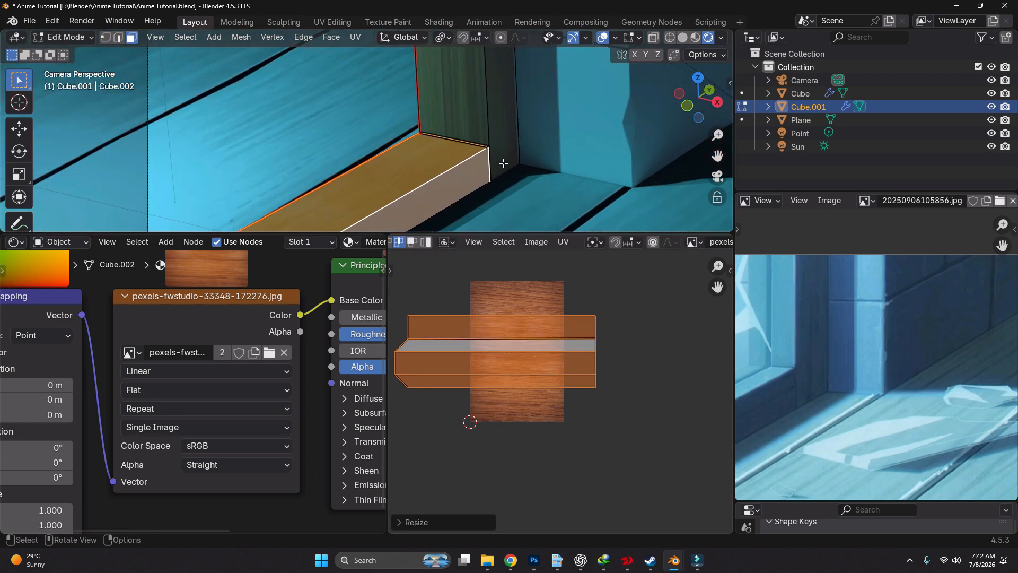
key(alt+a)
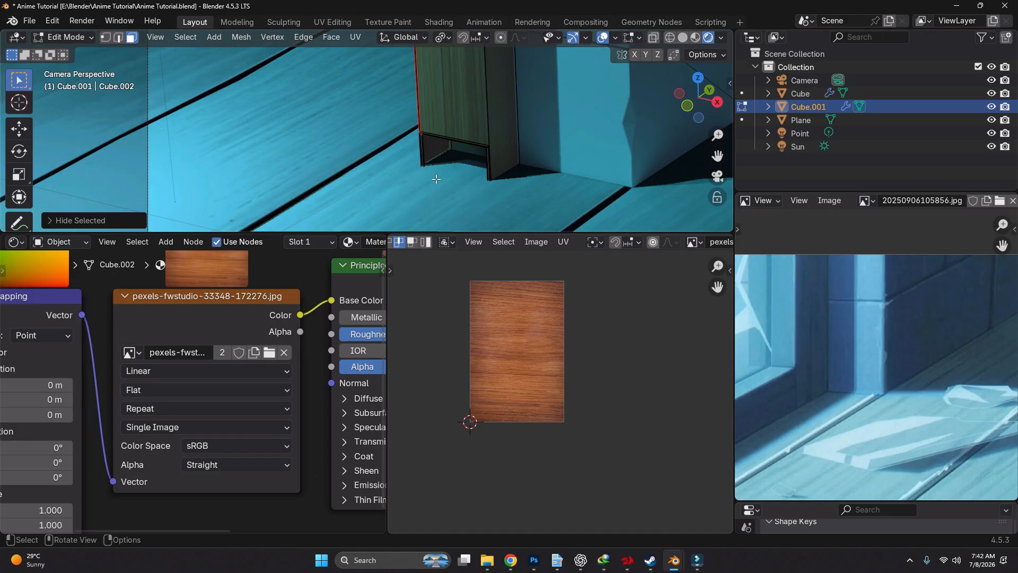
click(484, 137)
key(ctrl+l)
scroll(534, 339, up, 2)
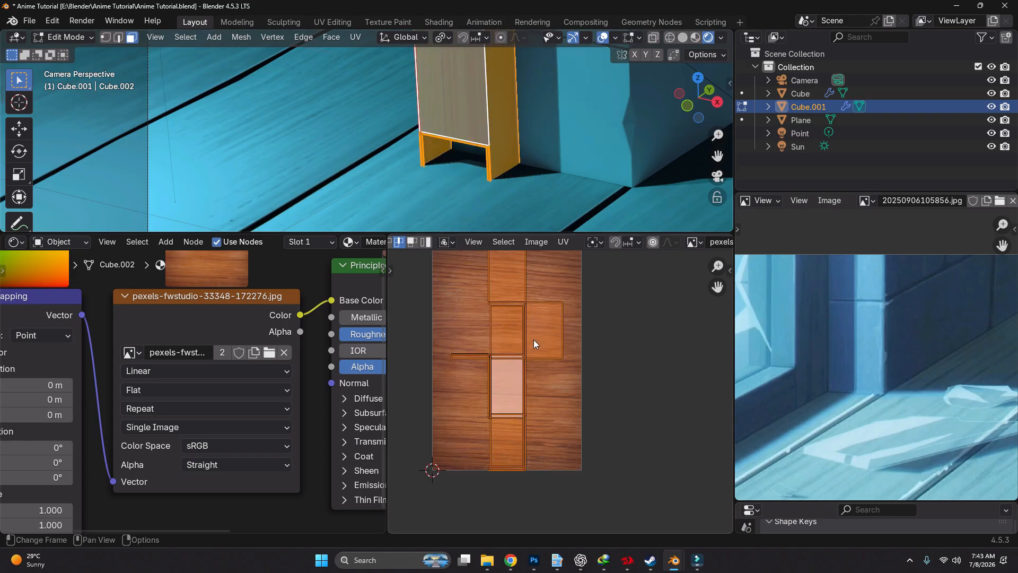
Examine the shape of the remaining window frame and the direction of its wood grain
scroll(464, 117, up, 5)
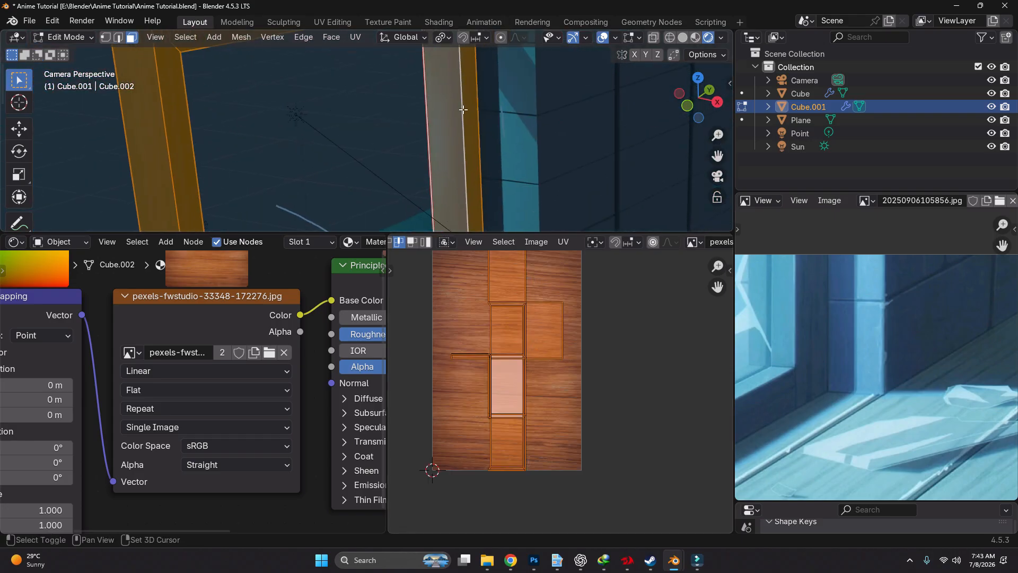
scroll(462, 110, down, 5)
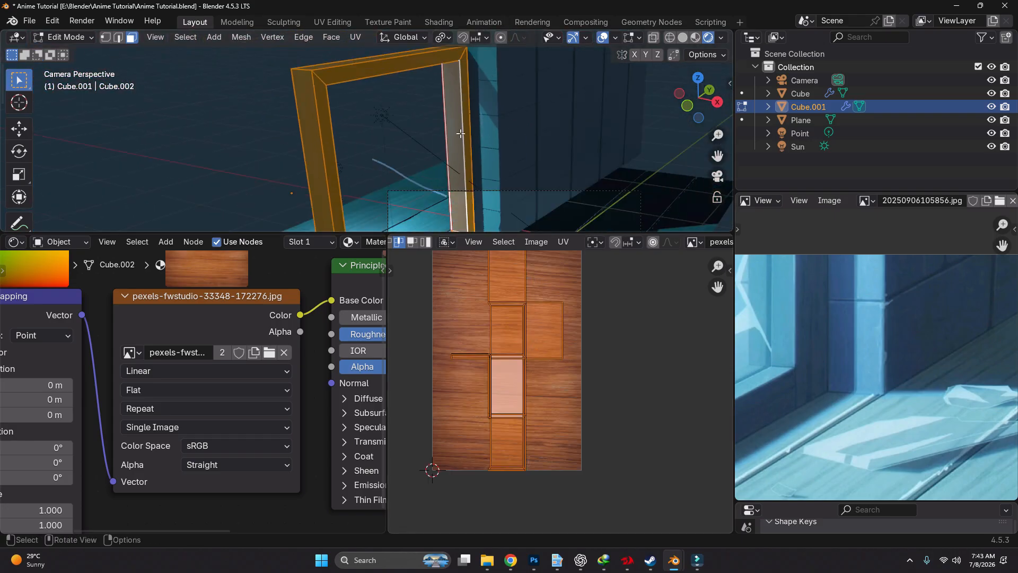
shift+middle_drag(459, 133, 454, 58)
scroll(391, 138, up, 9)
scroll(378, 155, down, 9)
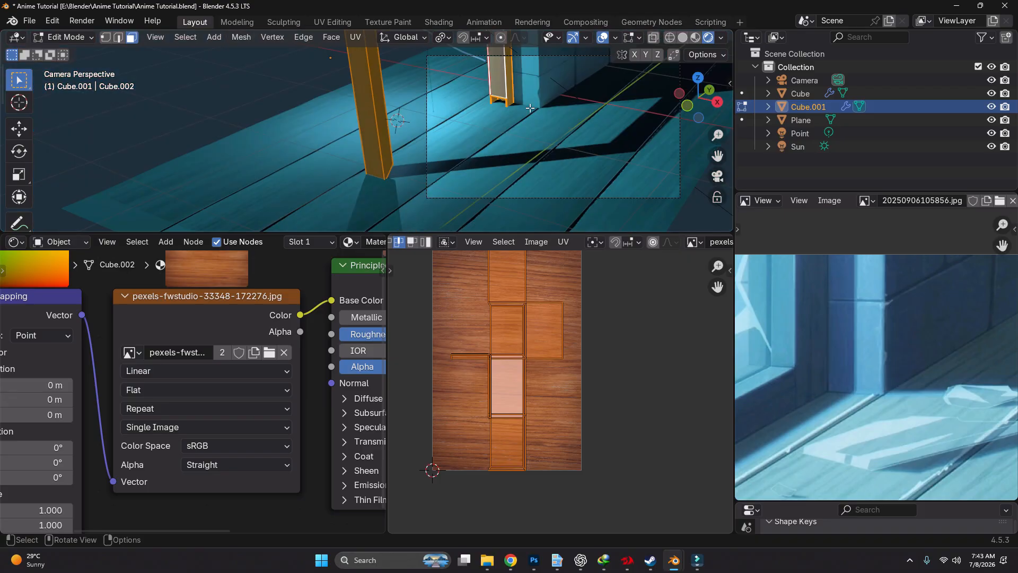
key(Tab)
scroll(455, 134, up, 6)
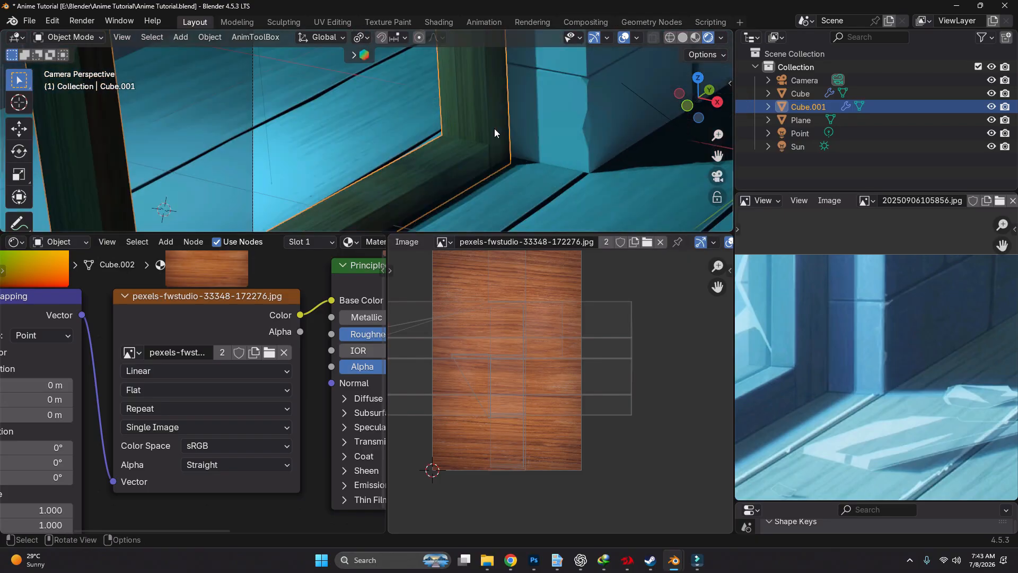
scroll(196, 372, down, 4)
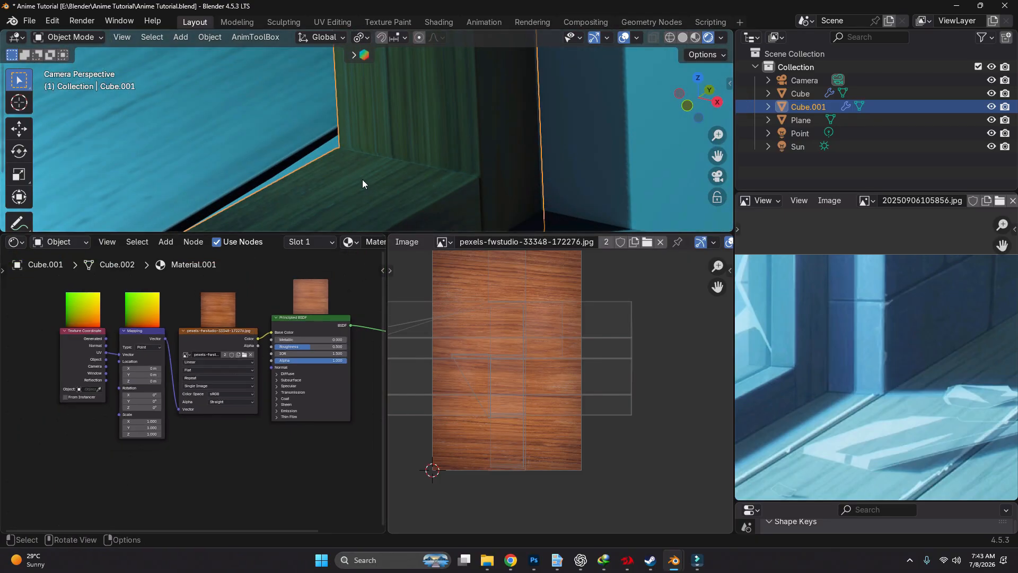
Unwrap the selected upright part of the window frame with Minimum Stretch
key(Tab)
key(u)
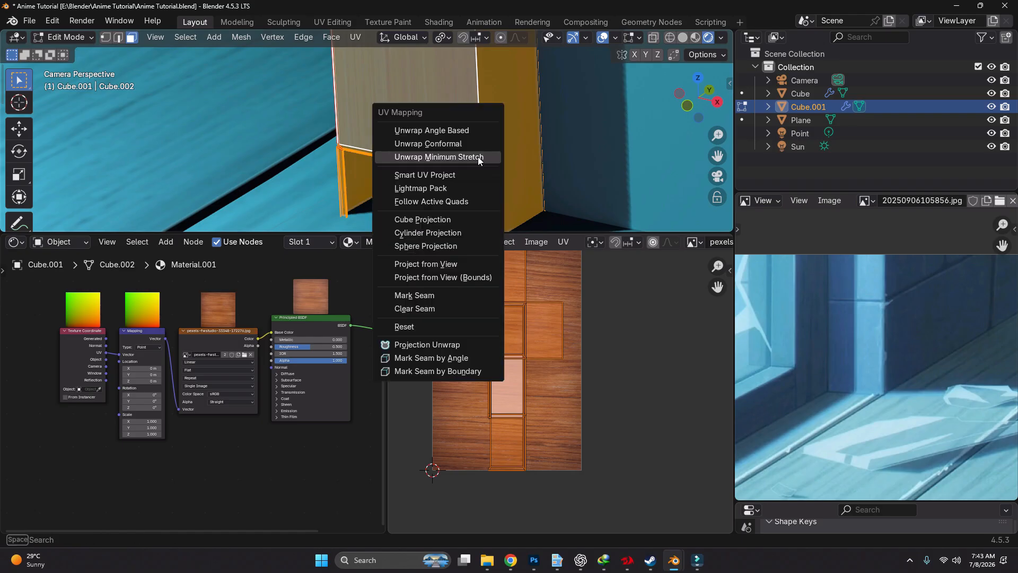
click(478, 157)
click(492, 320)
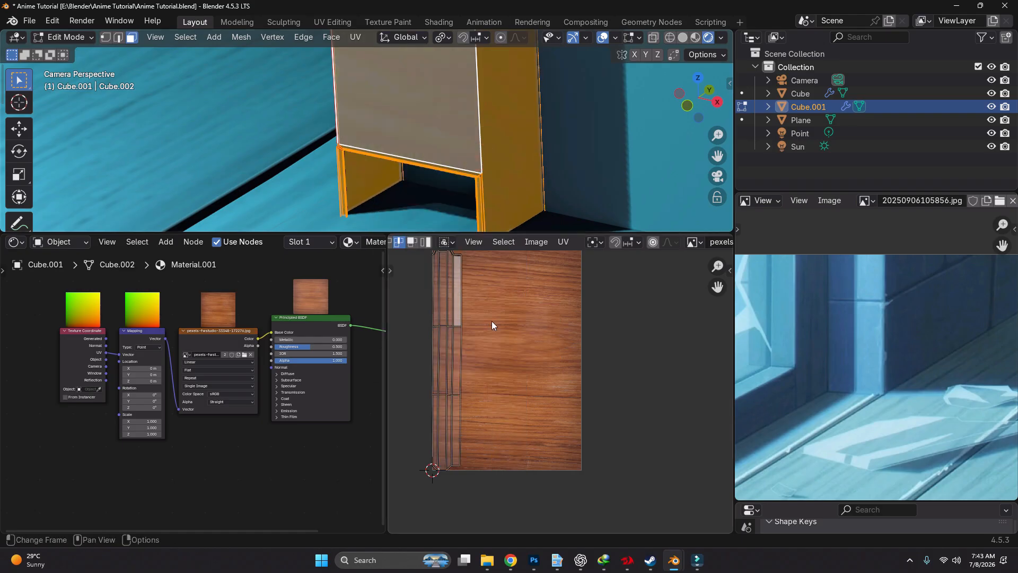
Rotate all of the upright frame's UVs by 90 degrees and scale them up across the wood image
key(a)
key(r)
key(9)
key(0)
key(Return)
key(s)
click(684, 358)
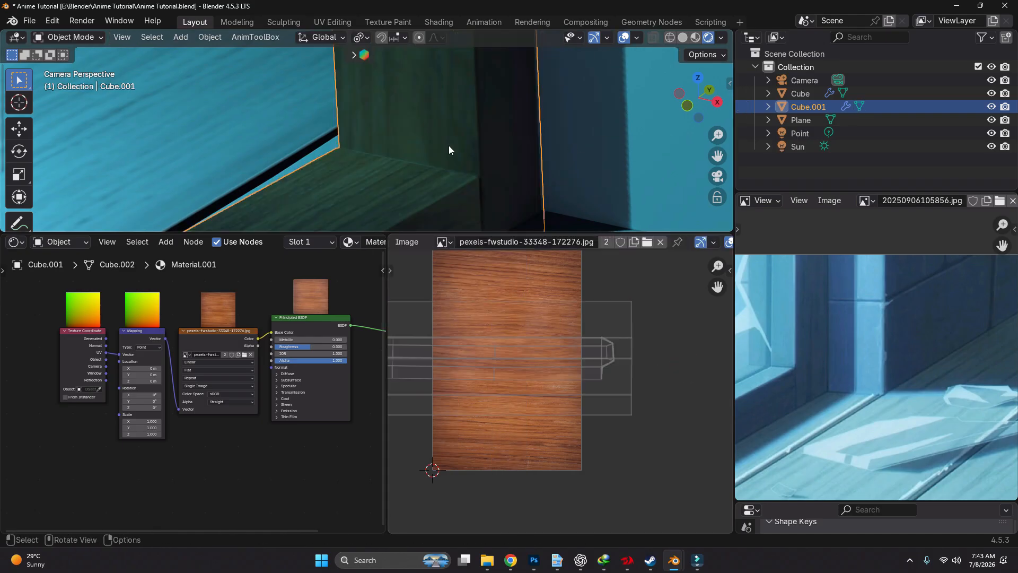
scroll(448, 145, down, 3)
Select the upright frame's linked UV island and scale it up further, finishing in Object Mode
key(Tab)
key(l)
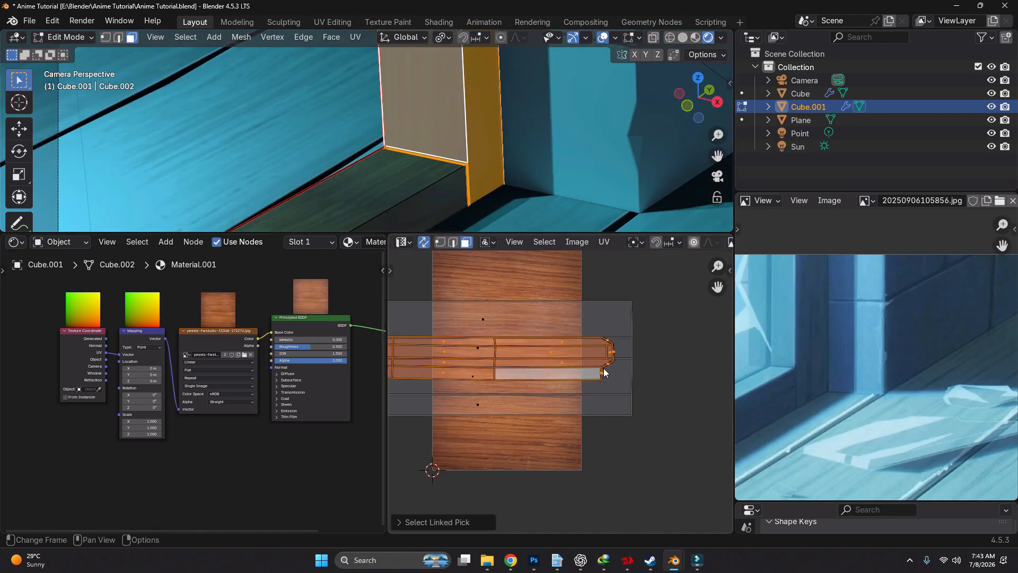
key(s)
click(726, 377)
key(Tab)
scroll(497, 200, down, 4)
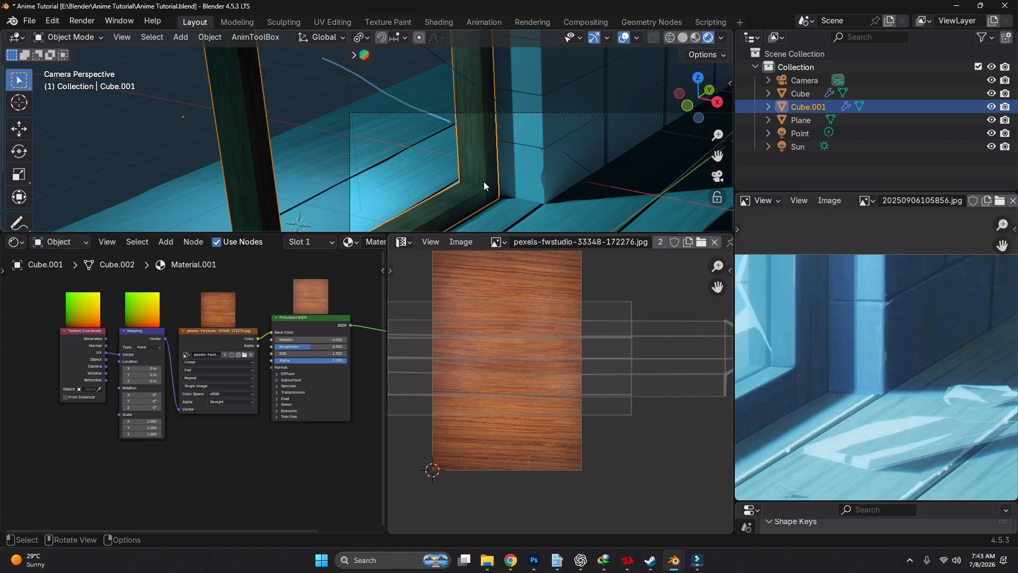
Copy the floor material's RGB to BW, Color Ramp, Diffuse BSDF, Shader to RGB, second Color Ramp and Screen nodes
middle_drag(261, 359, 297, 322)
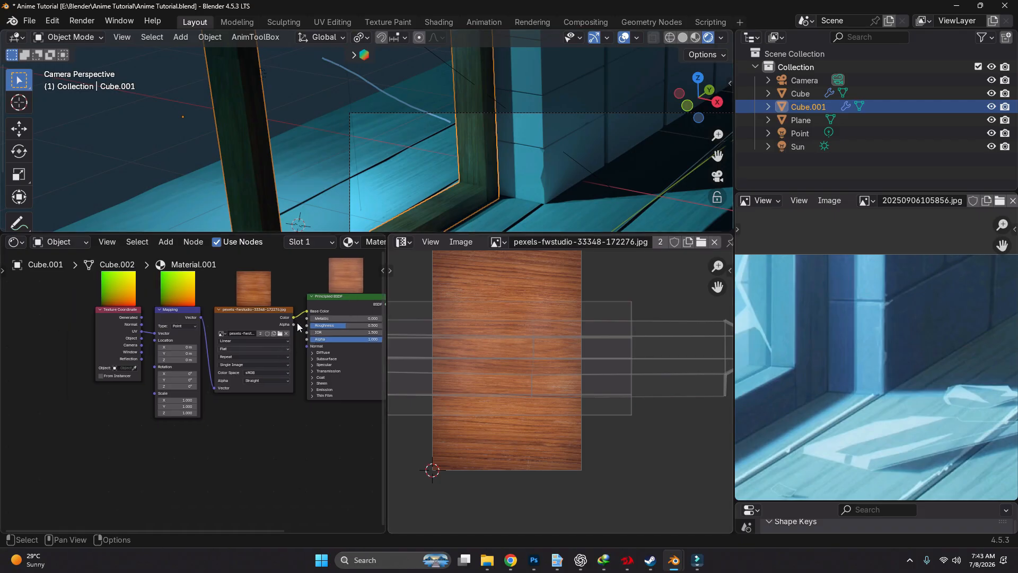
click(515, 223)
scroll(275, 370, down, 3)
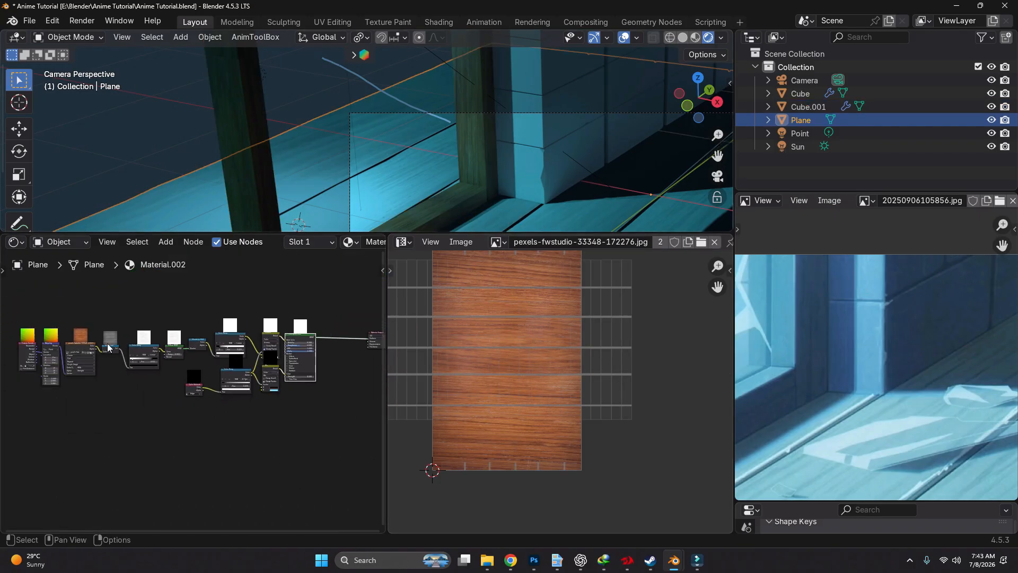
drag(94, 312, 233, 370)
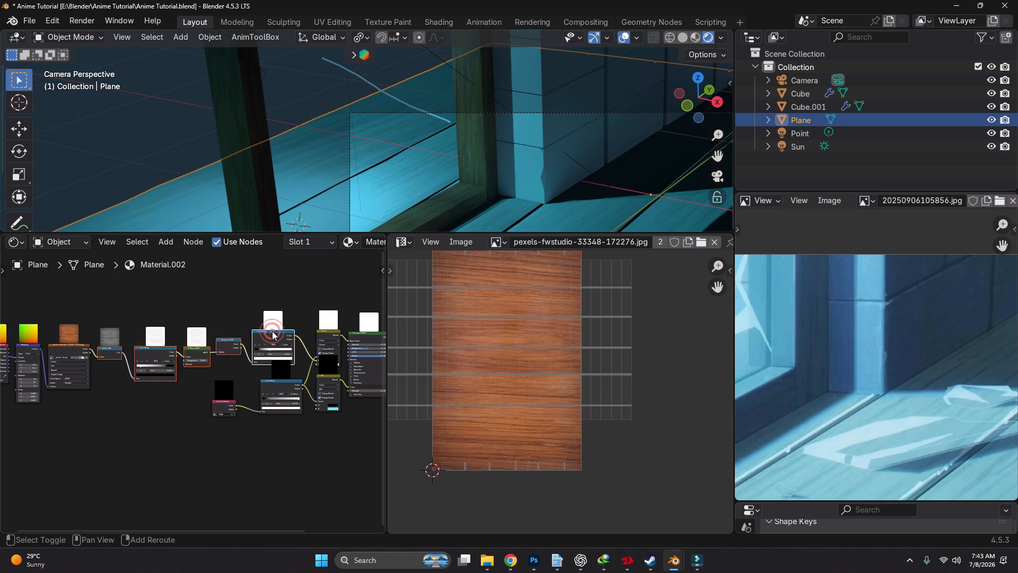
shift+click(338, 333)
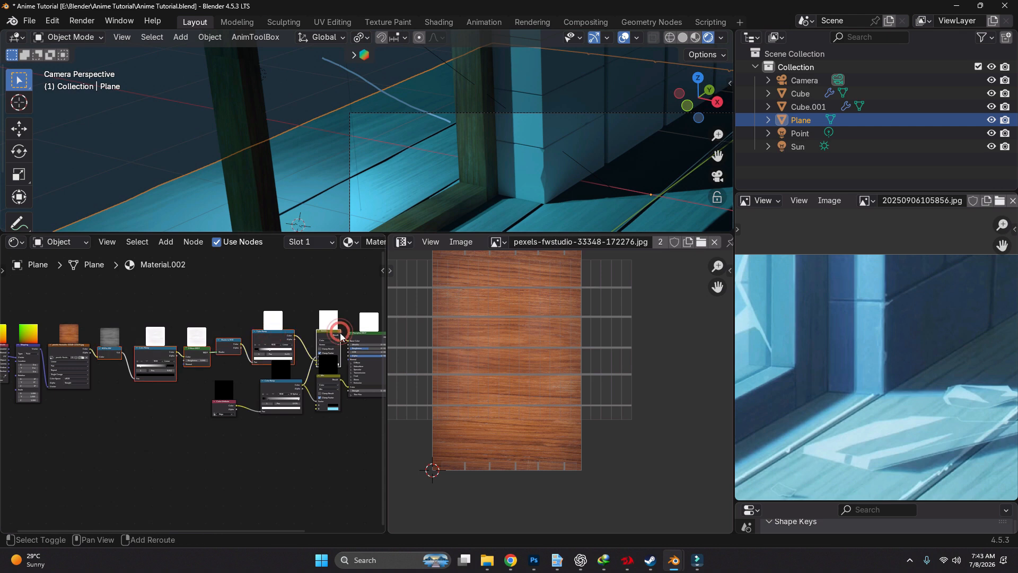
In the window frame's material, move the texture nodes away from the Principled BSDF to make room
click(444, 211)
drag(74, 329, 218, 423)
key(g)
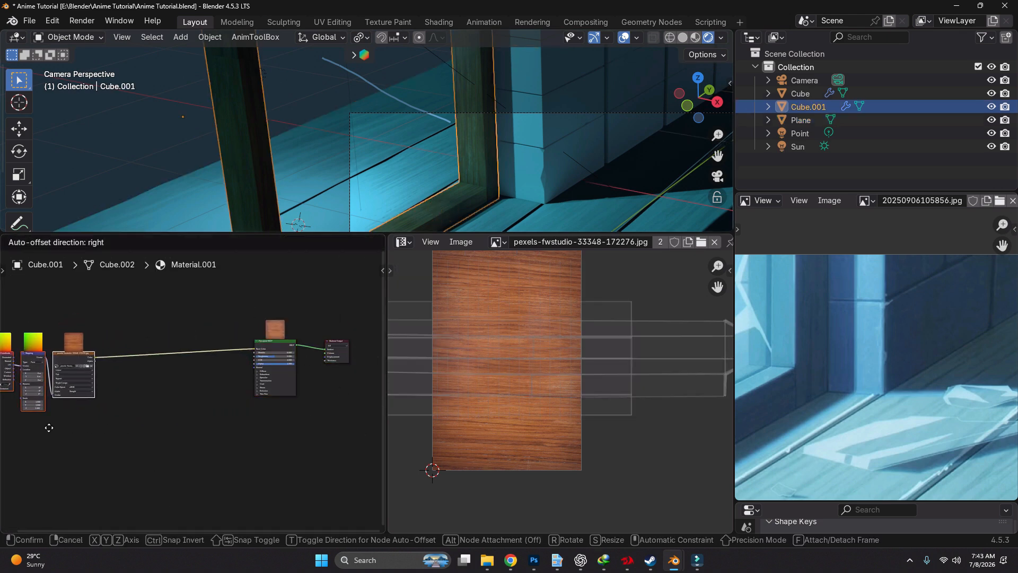
click(17, 428)
Paste the copied shading nodes into the window frame's material and place them above the image-to-shader link
click(154, 440)
key(ctrl+v)
middle_drag(157, 437, 204, 437)
key(g)
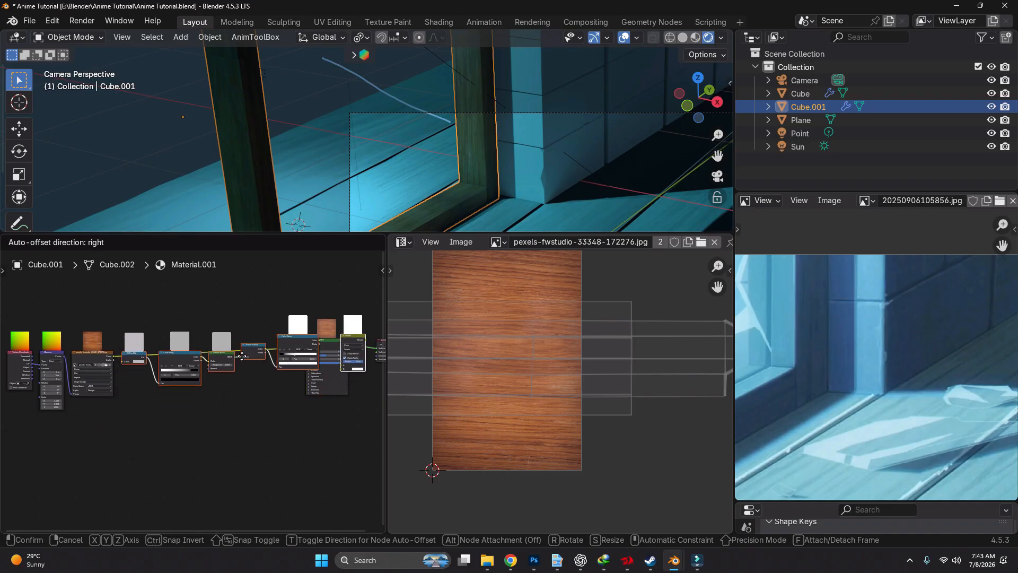
click(238, 357)
middle_drag(298, 372, 295, 389)
key(g)
click(293, 339)
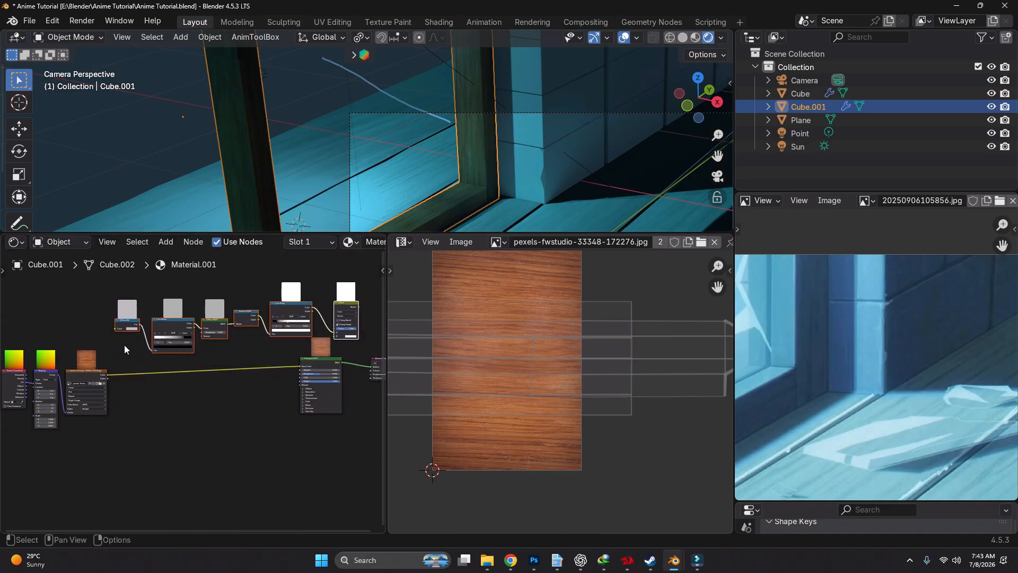
Connect the wood Image Texture's Color output to the pasted RGB to BW node's Color input
scroll(124, 346, up, 7)
middle_drag(124, 366, 216, 378)
drag(187, 410, 203, 323)
scroll(297, 348, down, 6)
middle_drag(345, 360, 134, 371)
scroll(194, 350, up, 3)
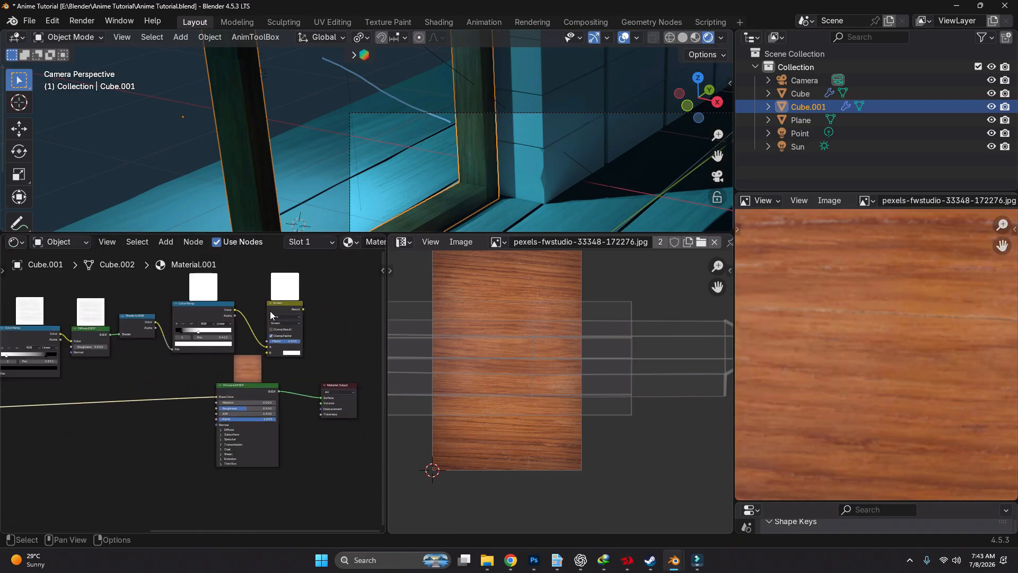
Delete the pasted Screen node and second Color Ramp, and connect Shader to RGB's Color to the Principled BSDF's Base Color
click(270, 312)
key(x)
drag(219, 396, 217, 397)
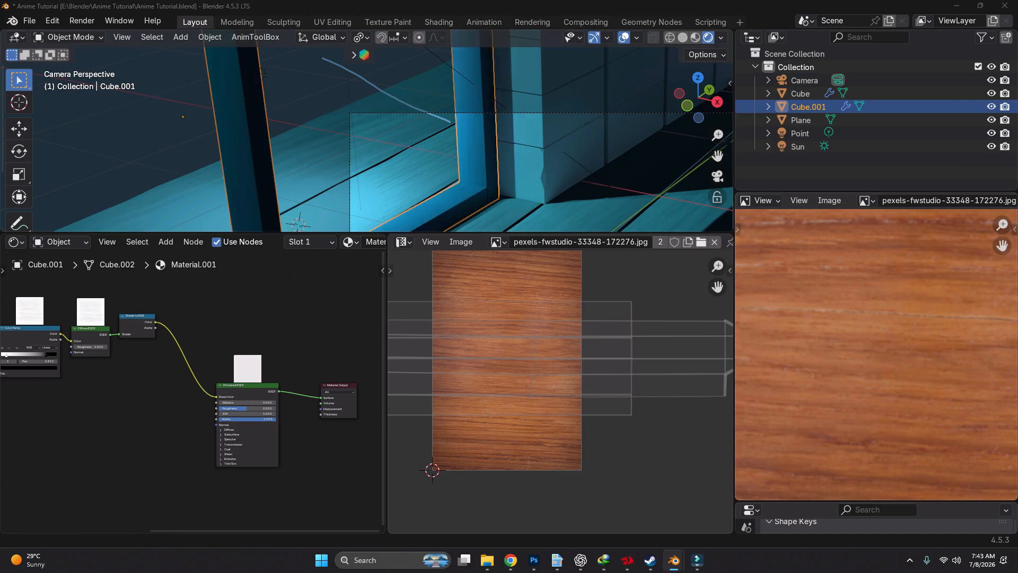
Move the black stop of the Color Ramp following RGB to BW to position 0.435
scroll(483, 182, up, 8)
scroll(185, 372, down, 2)
middle_drag(186, 373, 237, 354)
scroll(219, 345, up, 12)
ctrl+shift+click(246, 324)
scroll(247, 326, down, 12)
scroll(242, 371, up, 5)
drag(306, 377, 258, 382)
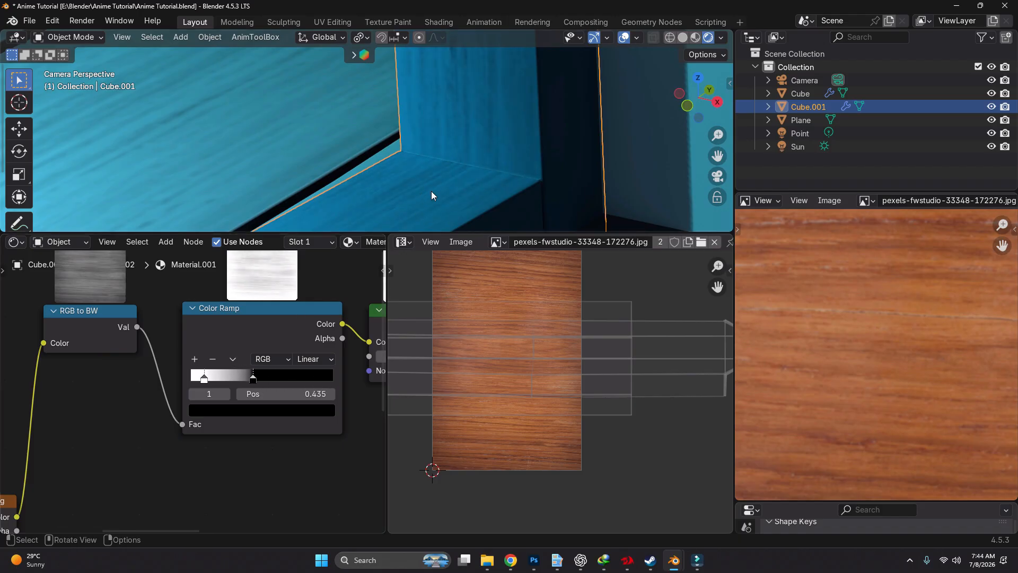
Switch the reference viewer from the wood texture to the room reference image 20250906105856.jpg
scroll(431, 195, down, 5)
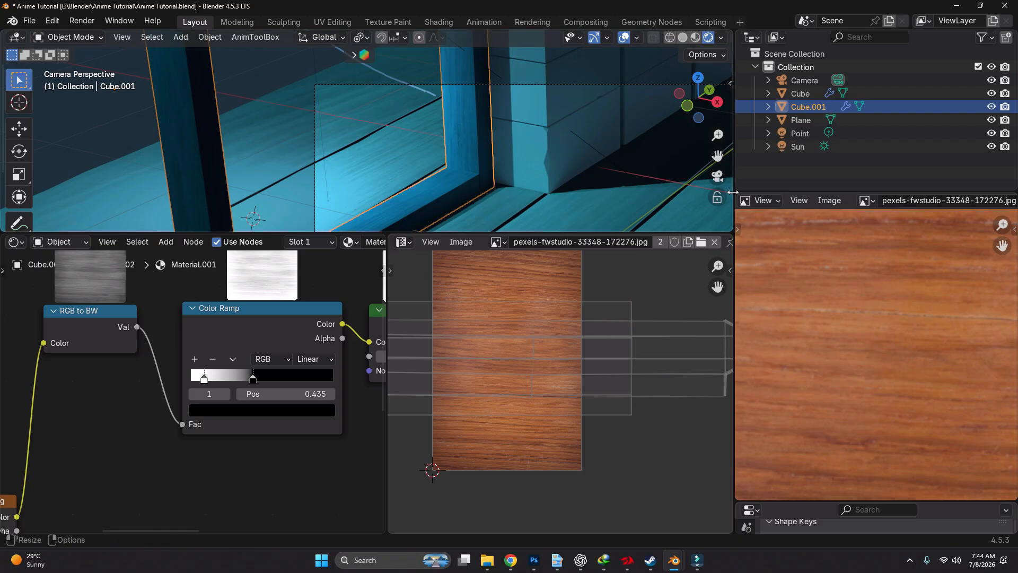
scroll(470, 181, up, 2)
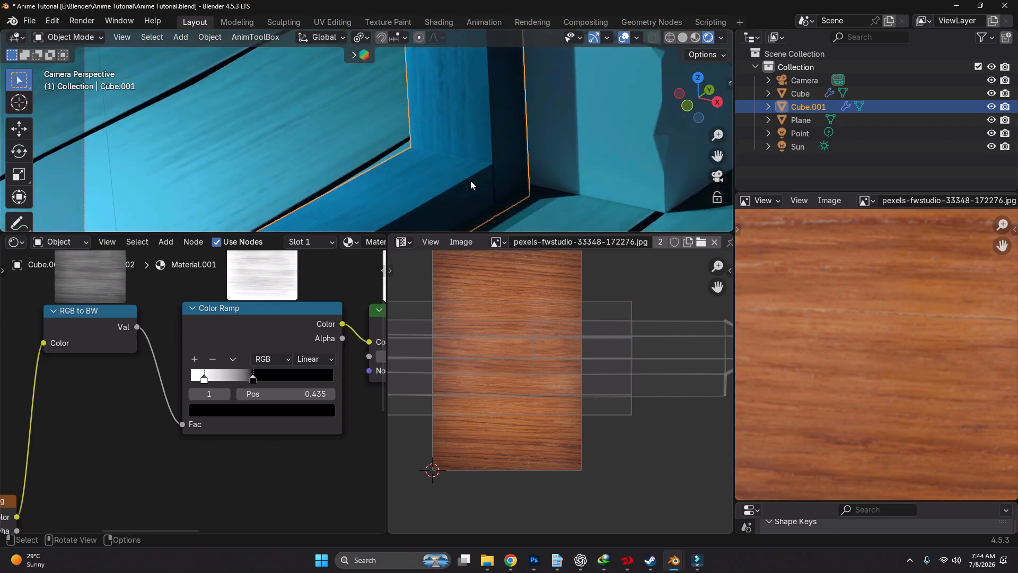
scroll(476, 174, down, 3)
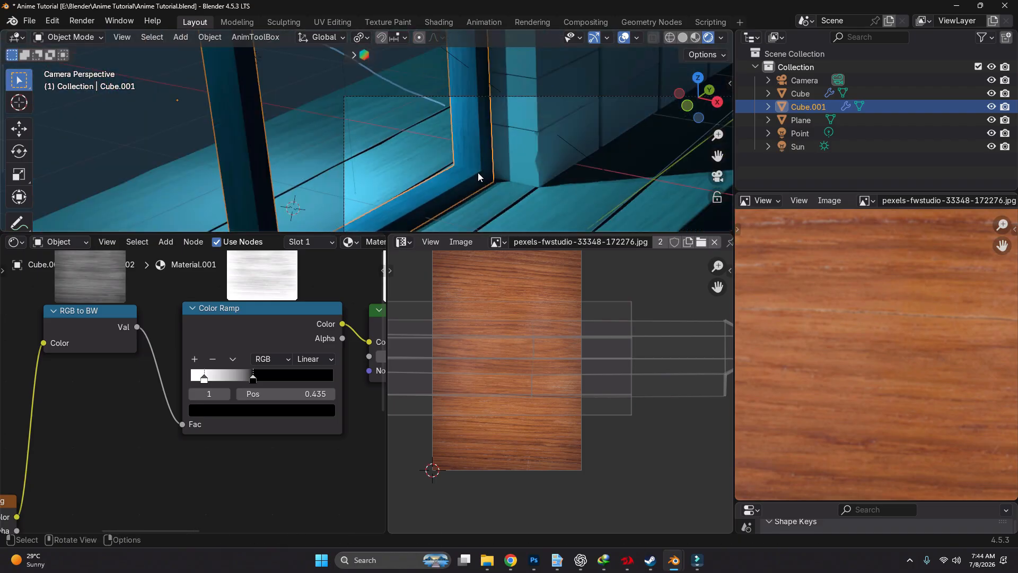
scroll(478, 173, up, 2)
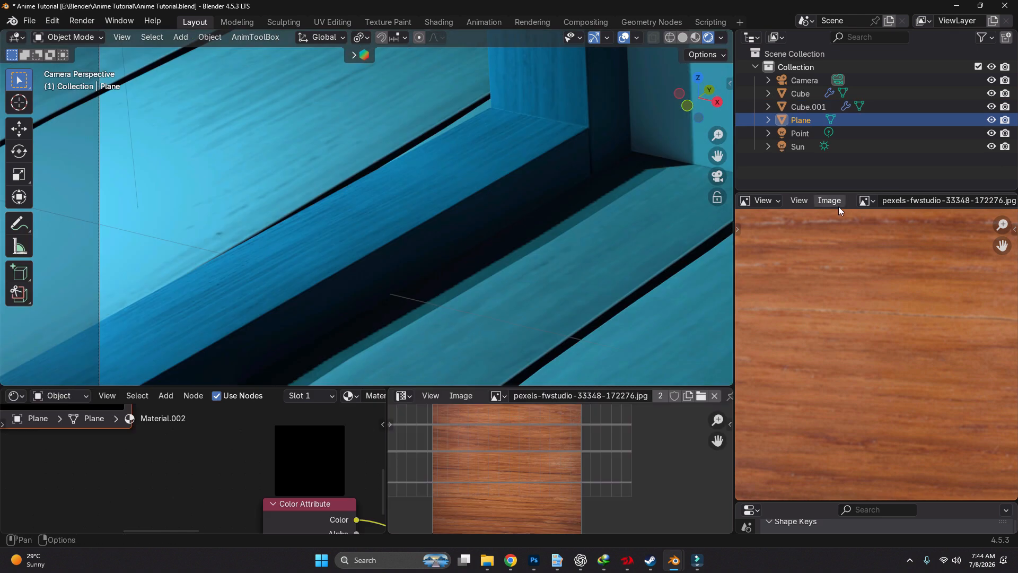
click(866, 201)
click(826, 219)
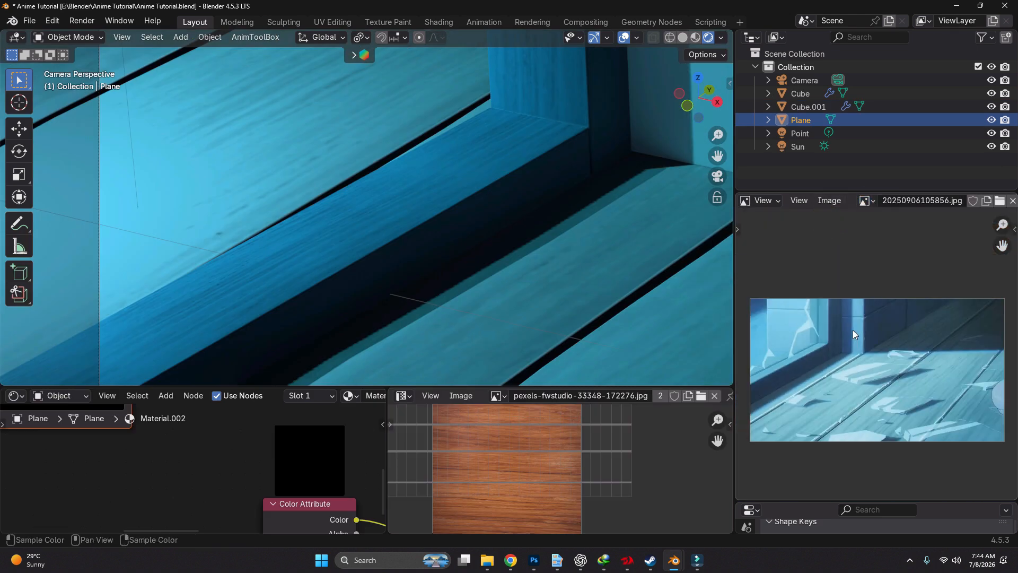
Examine the window frame's lower corner and inner edges in the room reference image
scroll(852, 329, up, 4)
scroll(864, 327, down, 3)
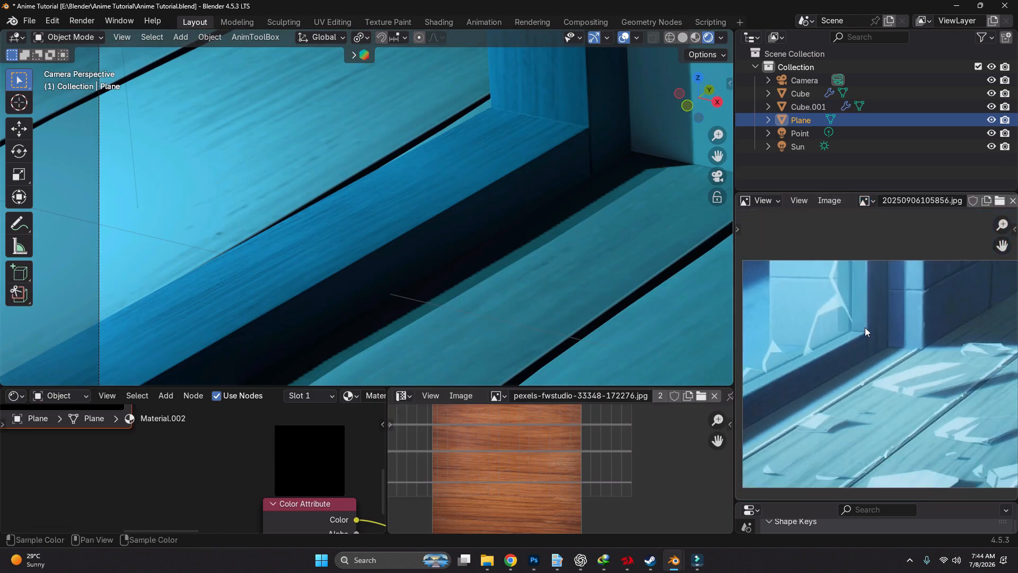
middle_drag(870, 308, 872, 348)
scroll(873, 348, up, 3)
scroll(873, 348, down, 2)
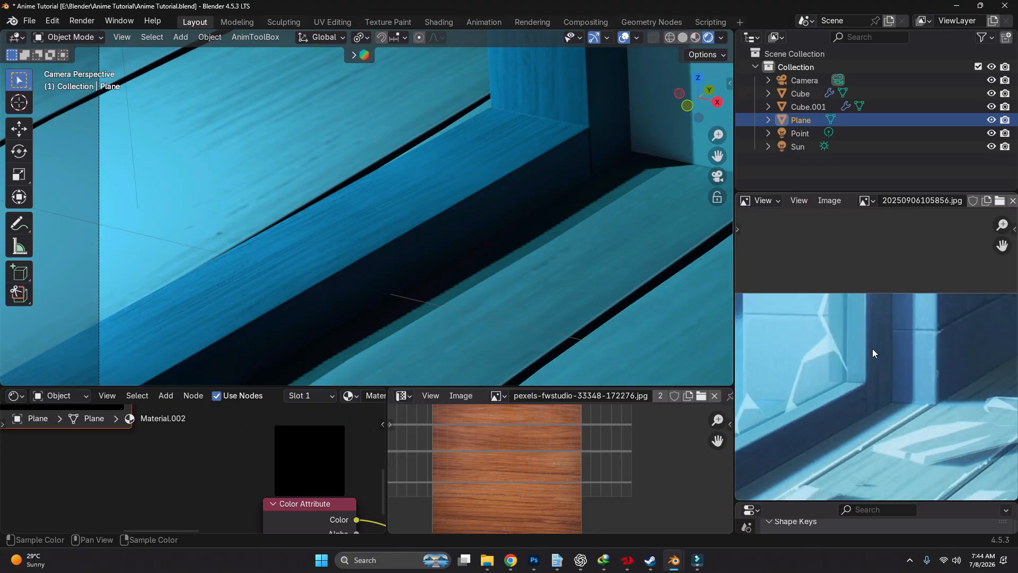
scroll(870, 349, up, 5)
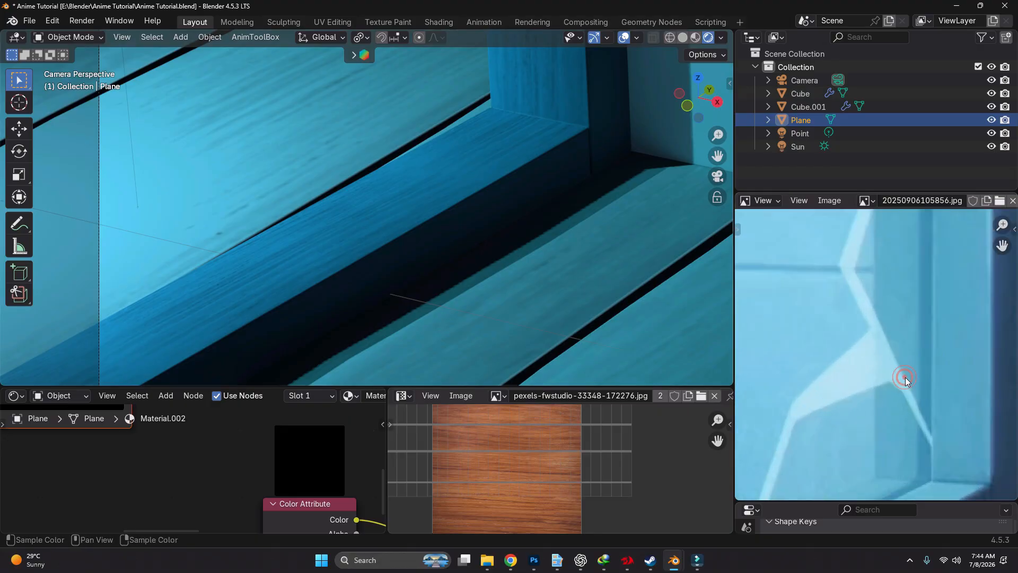
click(904, 377)
Add a centred loop cut around the window frame's inner faces and bevel it with an offset of about 0.01 m
click(511, 140)
key(Tab)
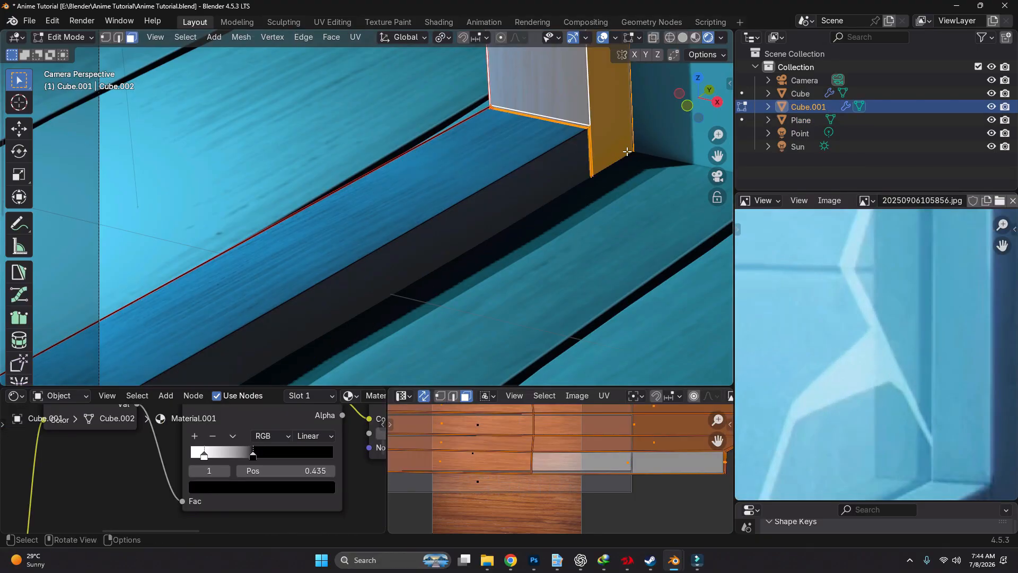
key(ctrl+r)
click(548, 114)
right_click(547, 114)
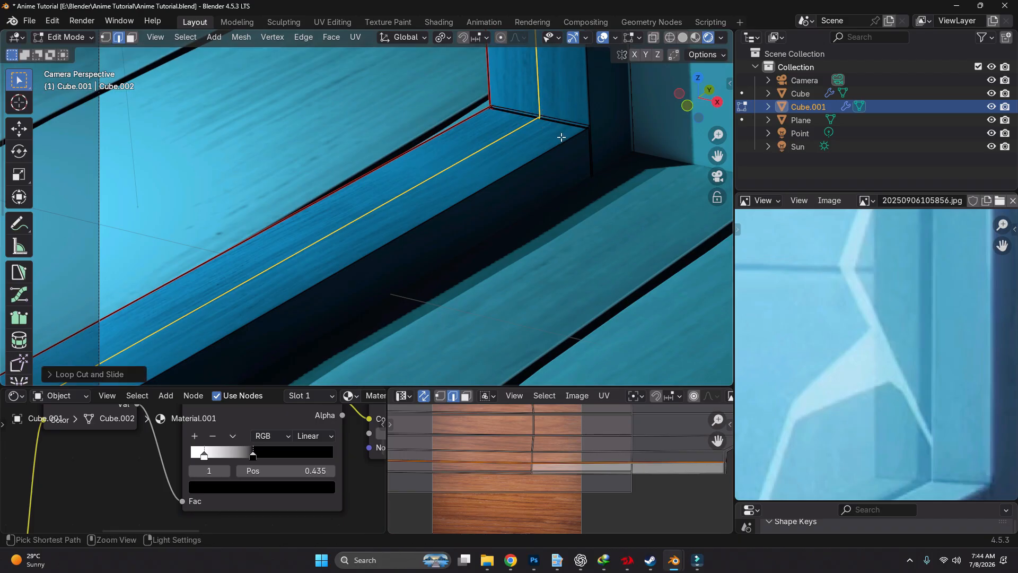
key(ctrl+b)
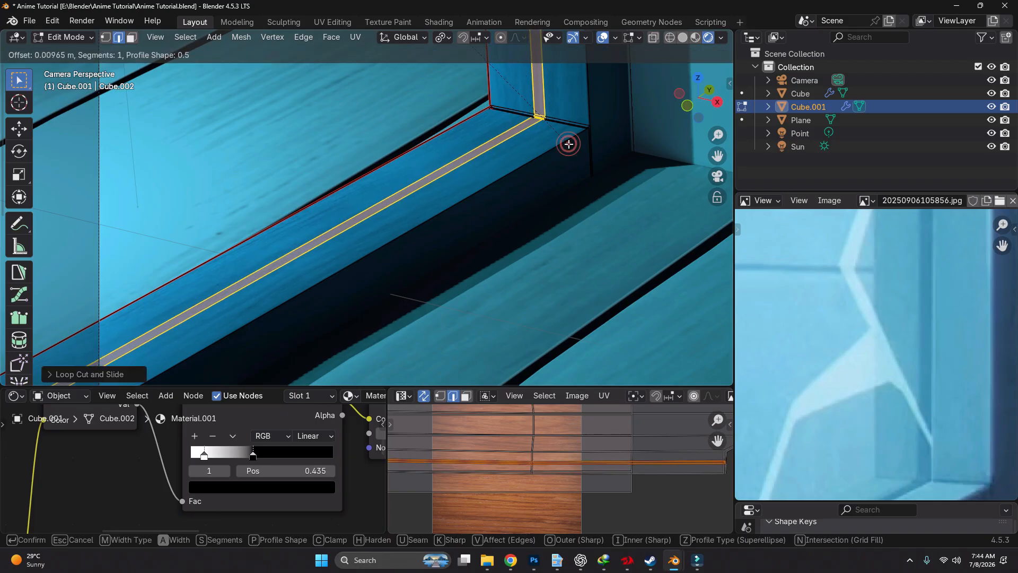
click(568, 144)
Extrude the bevelled strip about 0.033 m into the window frame to form a groove, and return to Object Mode
key(e)
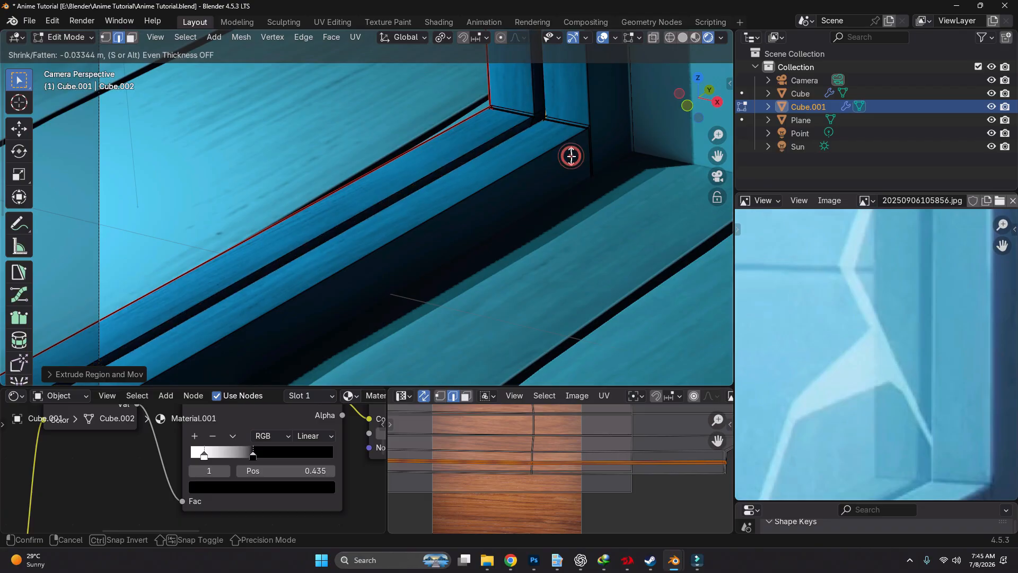
click(571, 155)
key(Tab)
scroll(509, 164, down, 3)
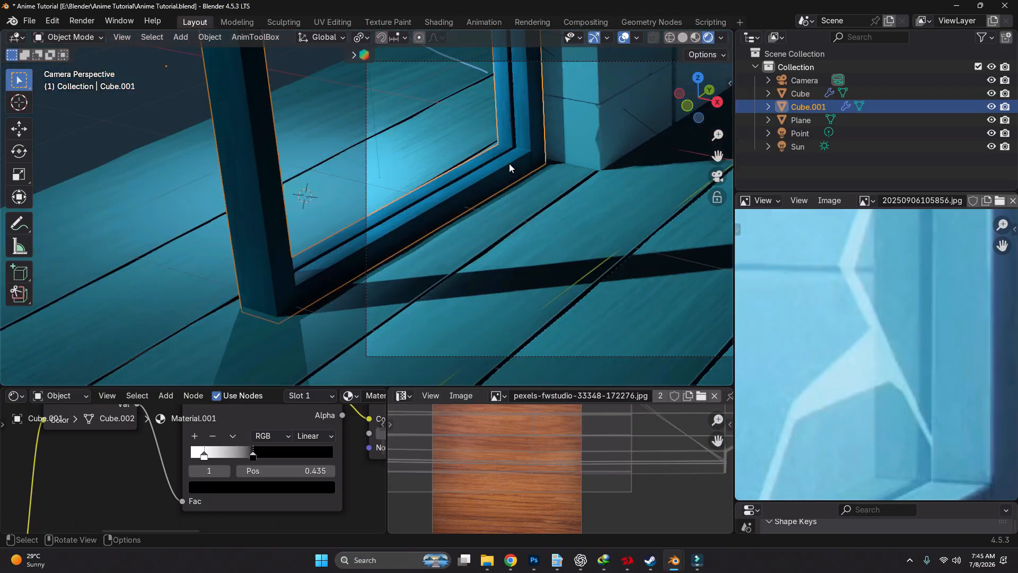
scroll(510, 238, up, 5)
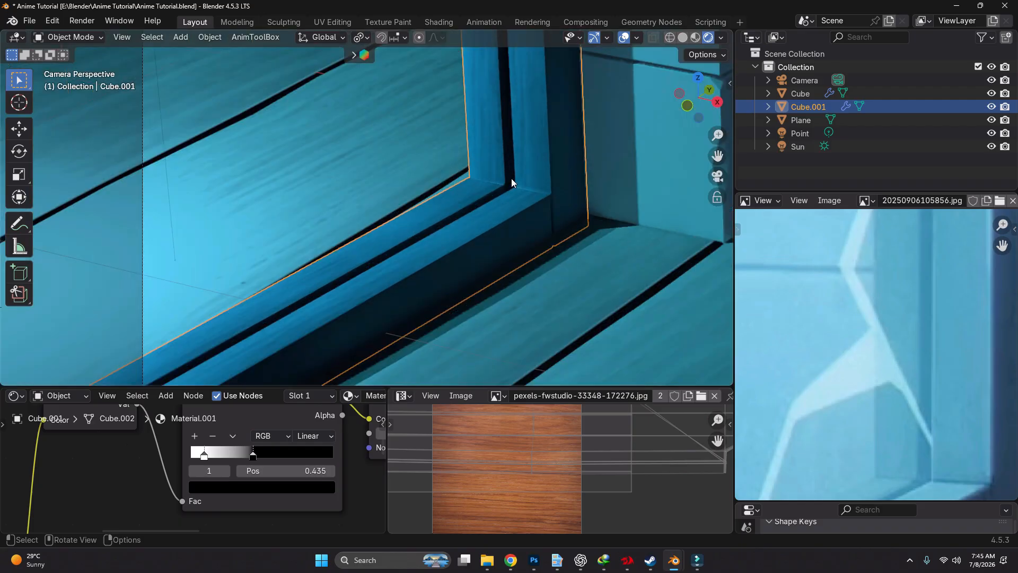
Select the rim edge loops of the window frame's groove in Edit Mode
key(ctrl+Tab)
click(636, 200)
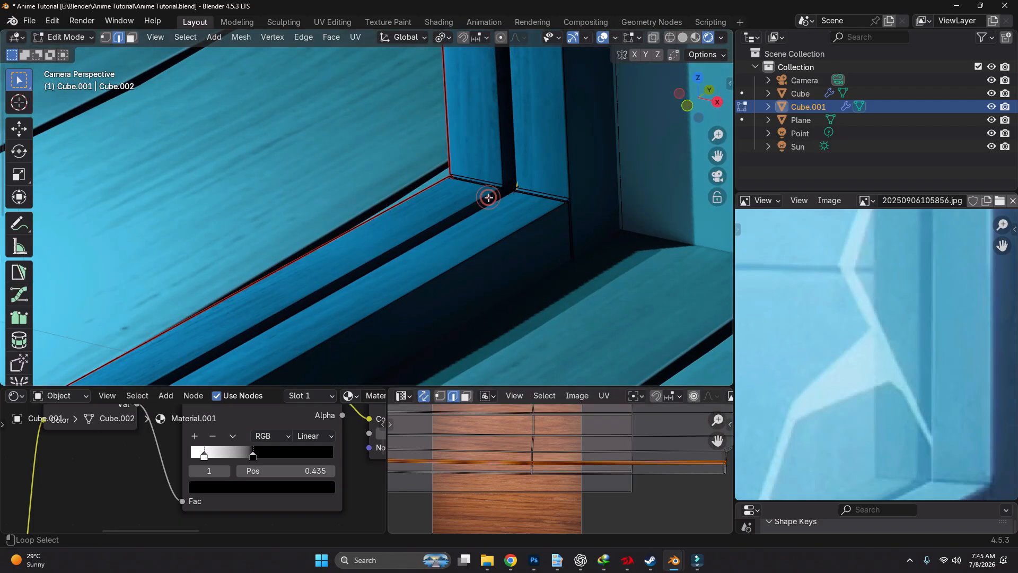
alt+click(489, 197)
key(s)
key(y)
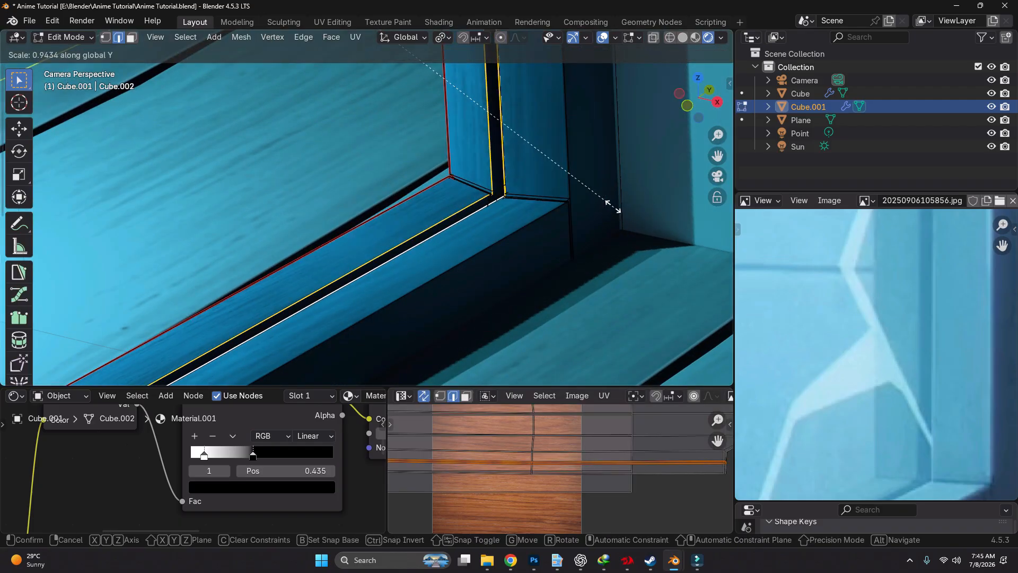
key(x)
click(573, 180)
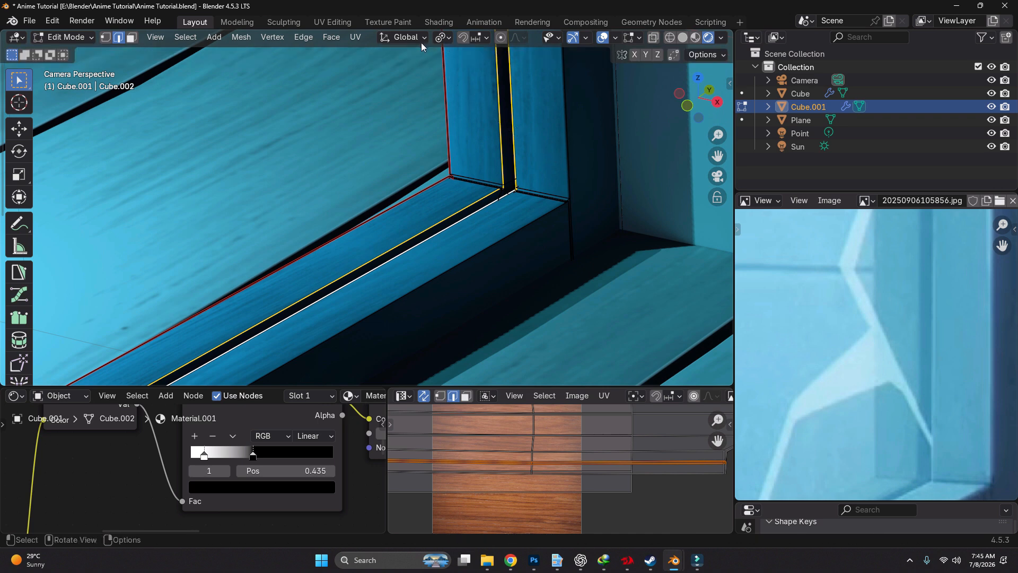
Narrow the window frame's groove by scaling its rim loops to about 0.68 along global X, and leave Edit Mode
click(443, 38)
click(466, 111)
key(s)
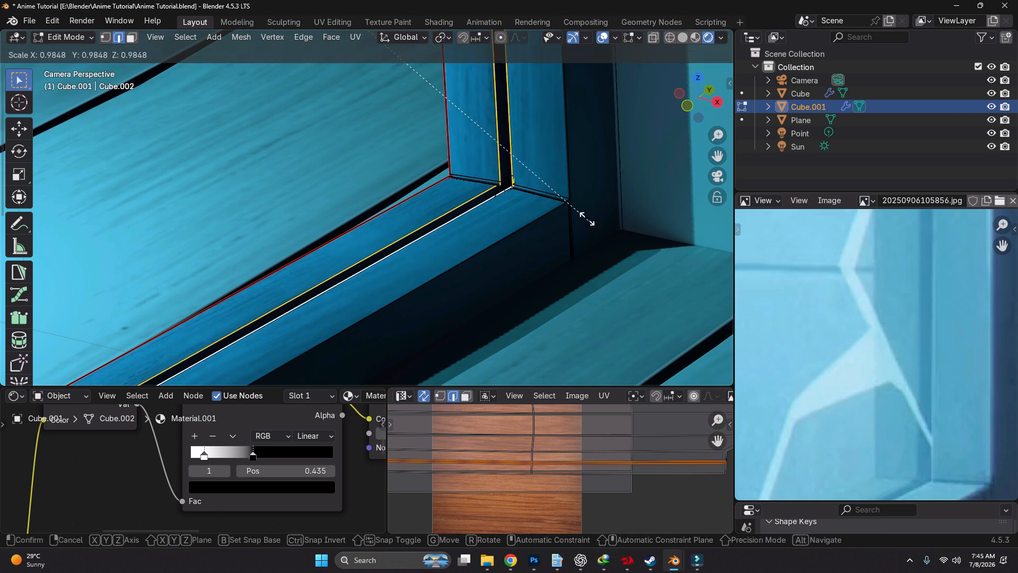
key(x)
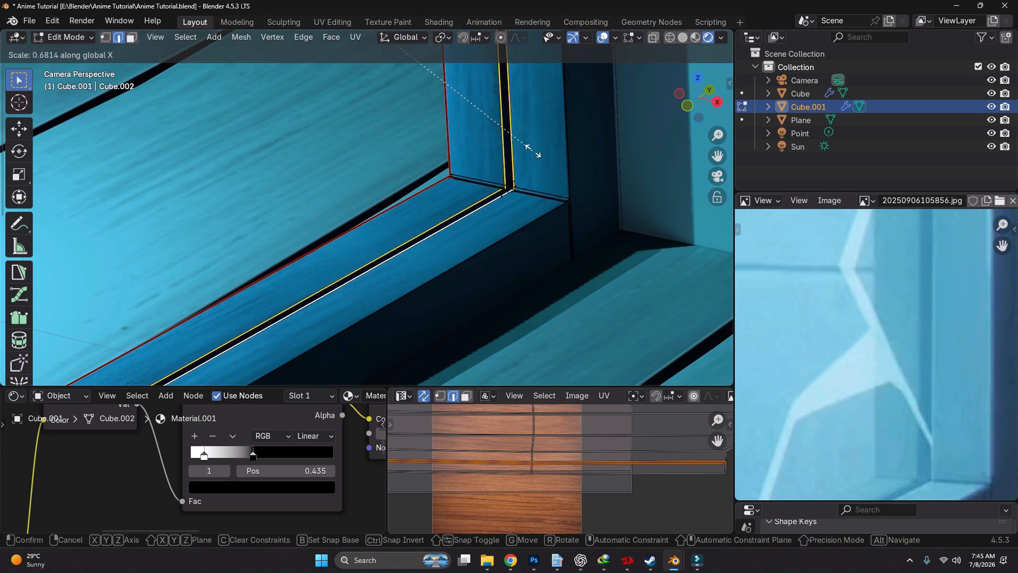
click(522, 142)
key(ctrl+Tab)
click(454, 182)
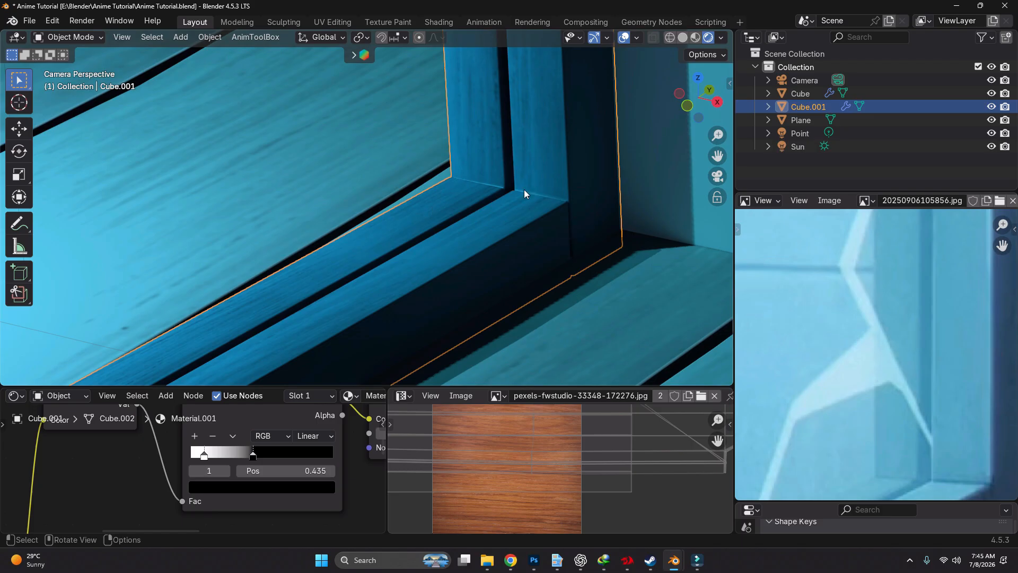
scroll(465, 159, down, 3)
scroll(551, 204, down, 4)
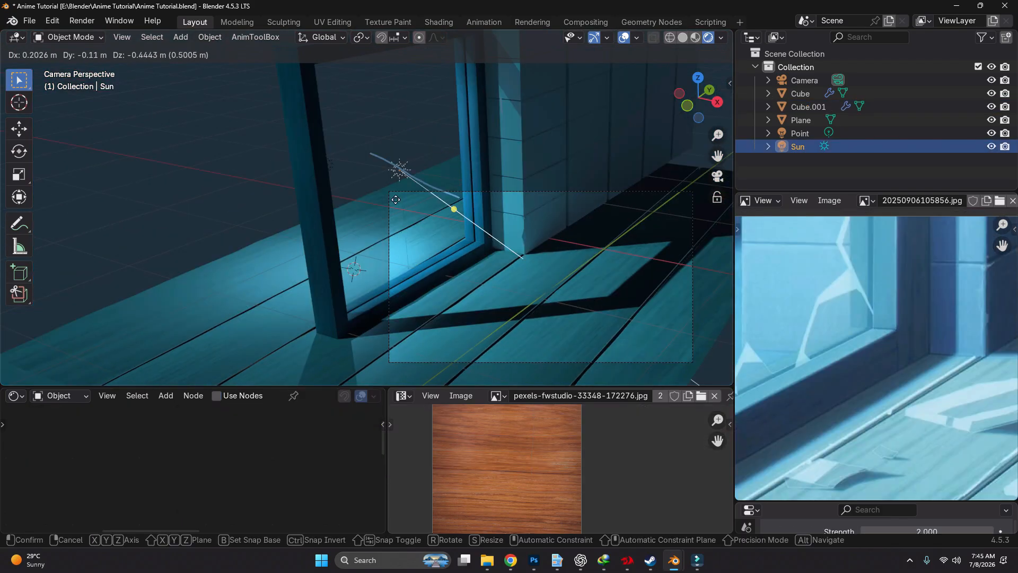
Hide the Sun light to compare the room's lighting without it, and reveal it again
click(400, 180)
key(h)
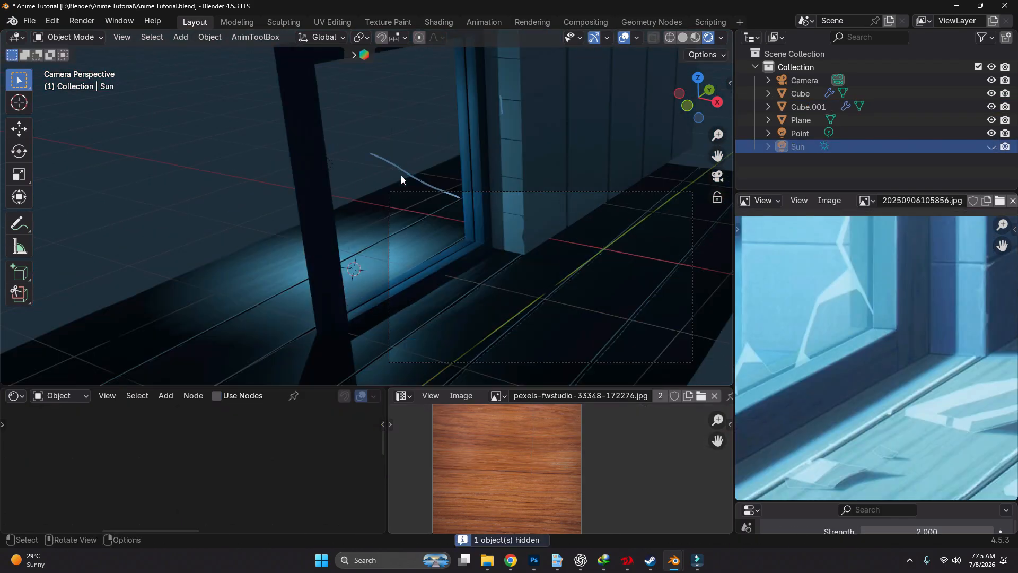
key(alt+h)
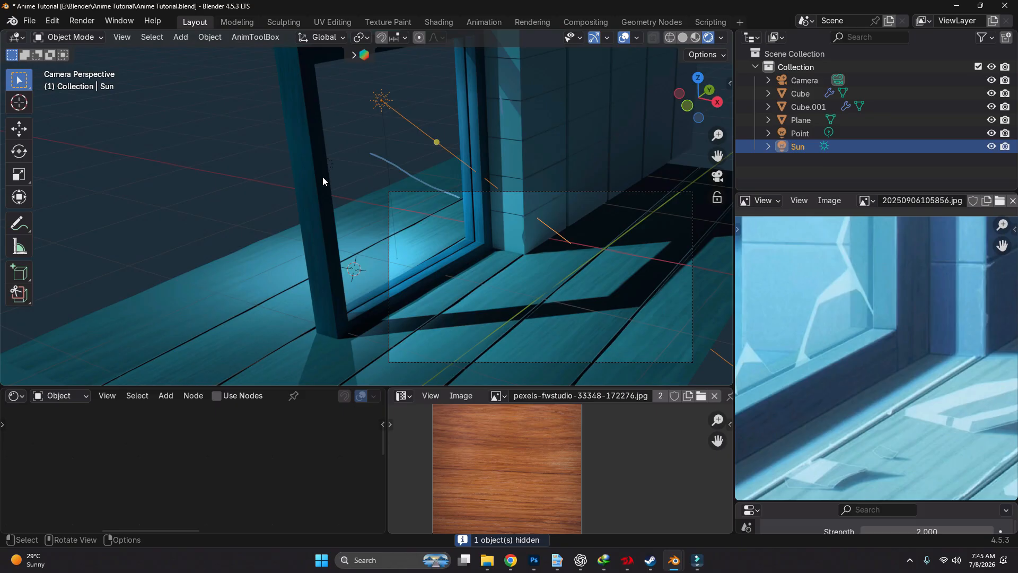
Move the Point light along global X toward the window frame and compare the lighting with the reference image
click(329, 164)
click(332, 165)
key(g)
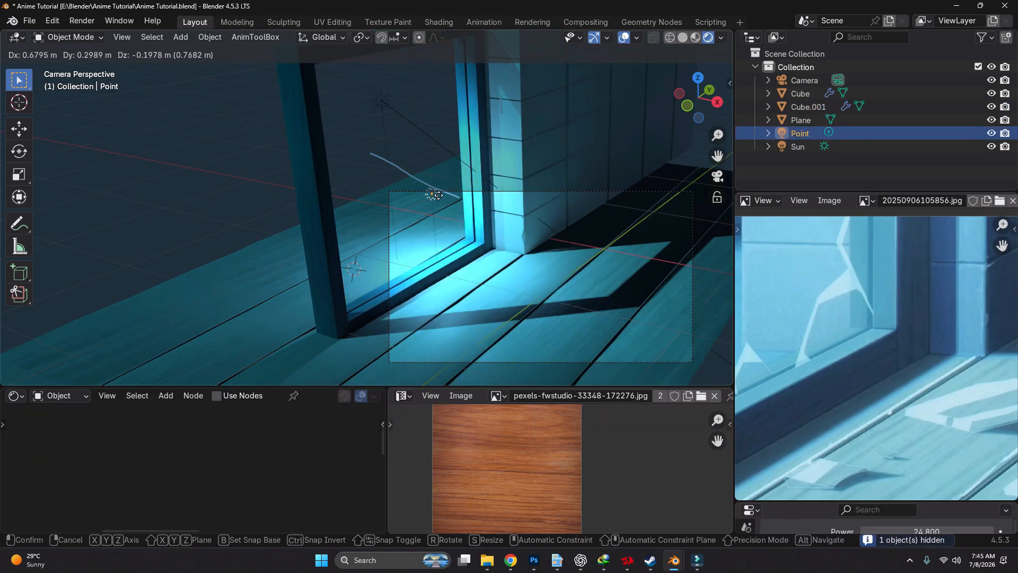
key(x)
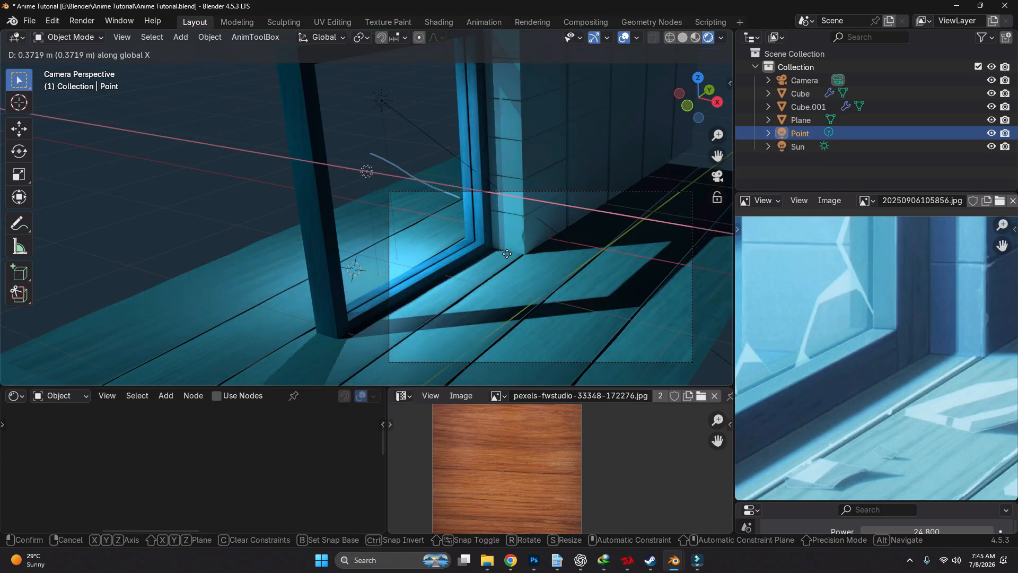
click(524, 255)
drag(989, 285, 972, 275)
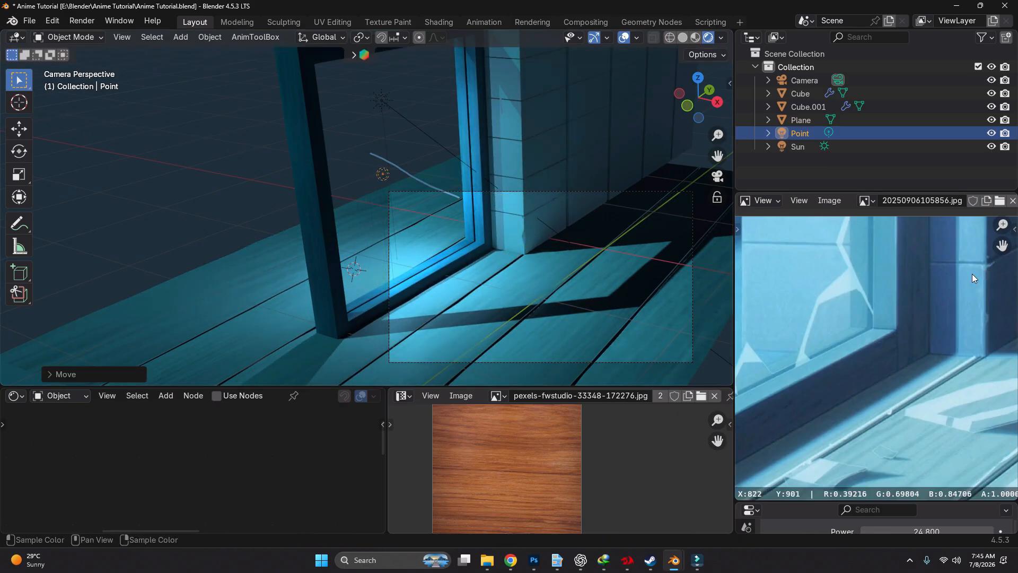
drag(817, 275, 813, 275)
Edit the brick wall in wireframe and select all vertices on its outer, negative-X side from the front view
click(541, 219)
key(Tab)
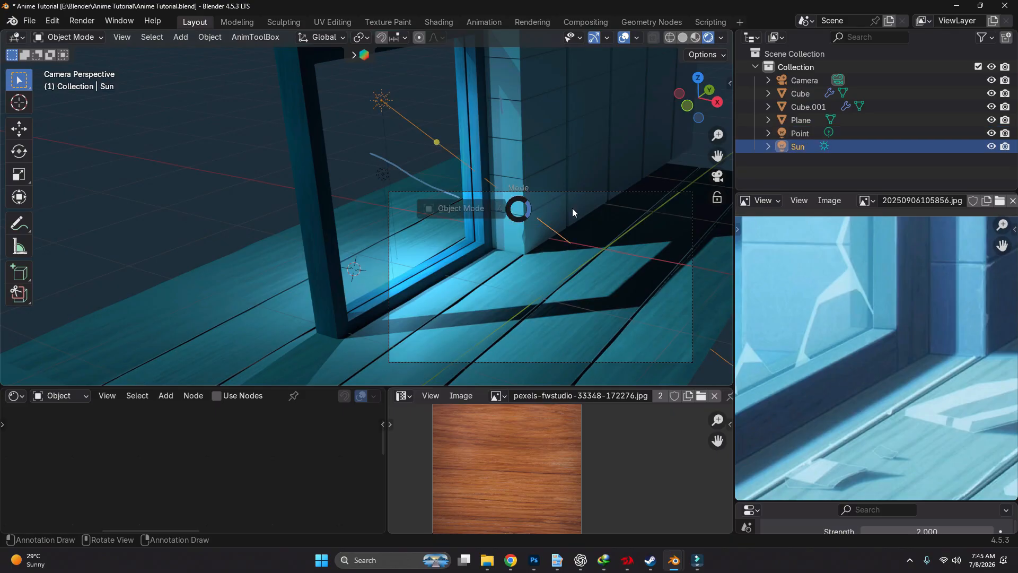
click(564, 207)
key(Tab)
shift+middle_drag(590, 189, 569, 272)
key(shift+z)
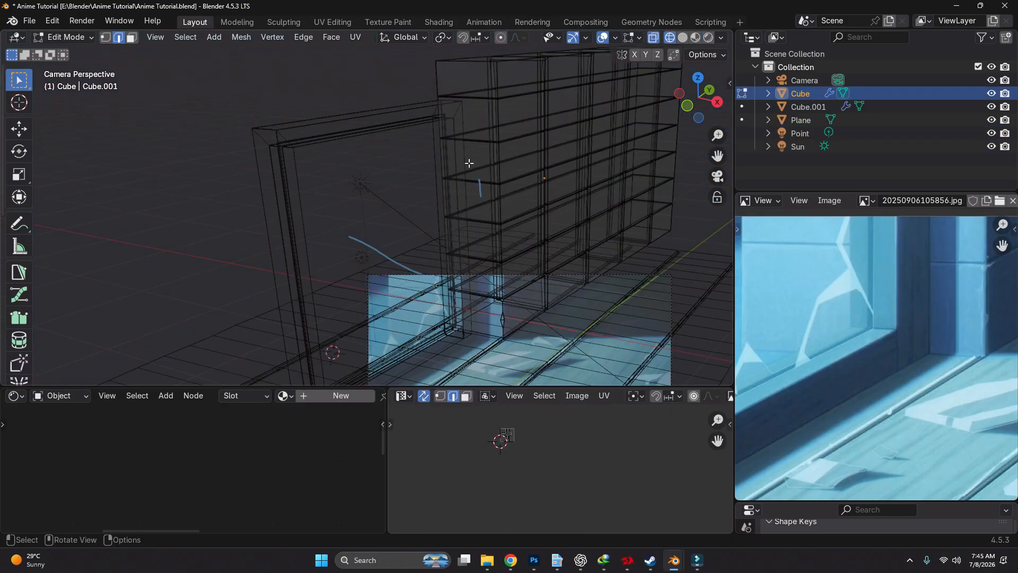
middle_drag(469, 108, 520, 201)
scroll(477, 186, down, 1)
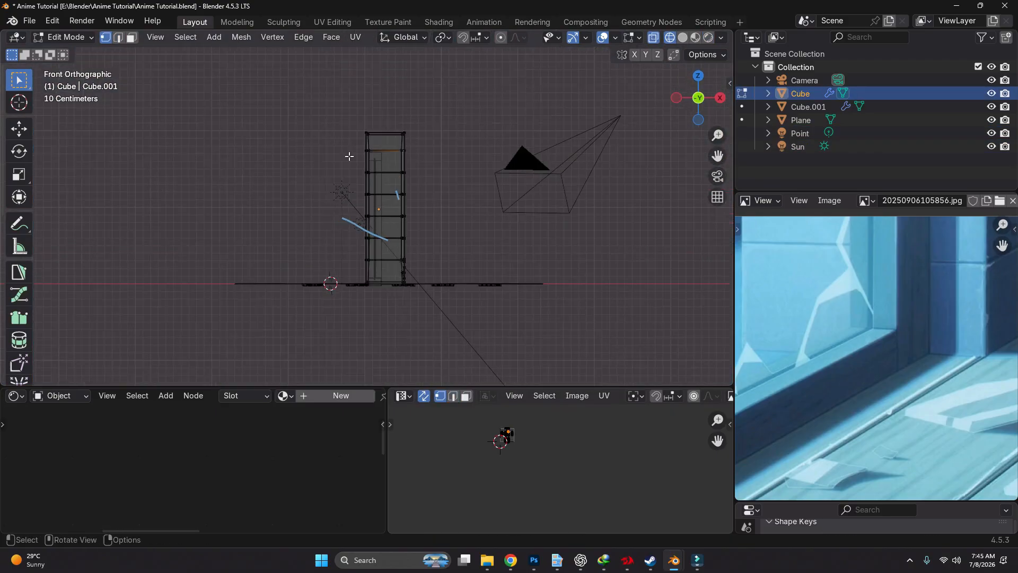
drag(323, 97, 369, 282)
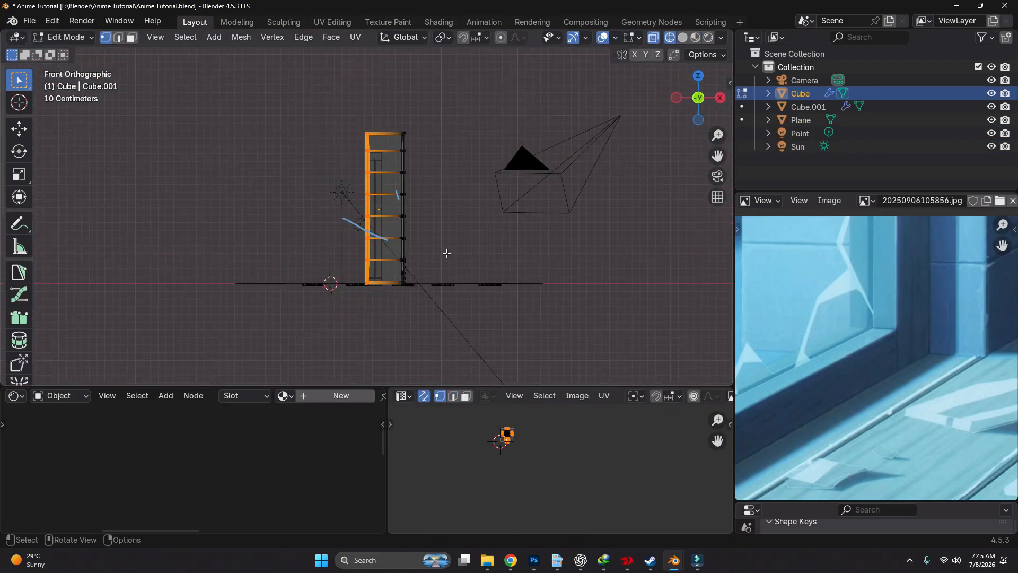
click(705, 185)
drag(343, 91, 376, 300)
click(718, 175)
scroll(424, 228, up, 5)
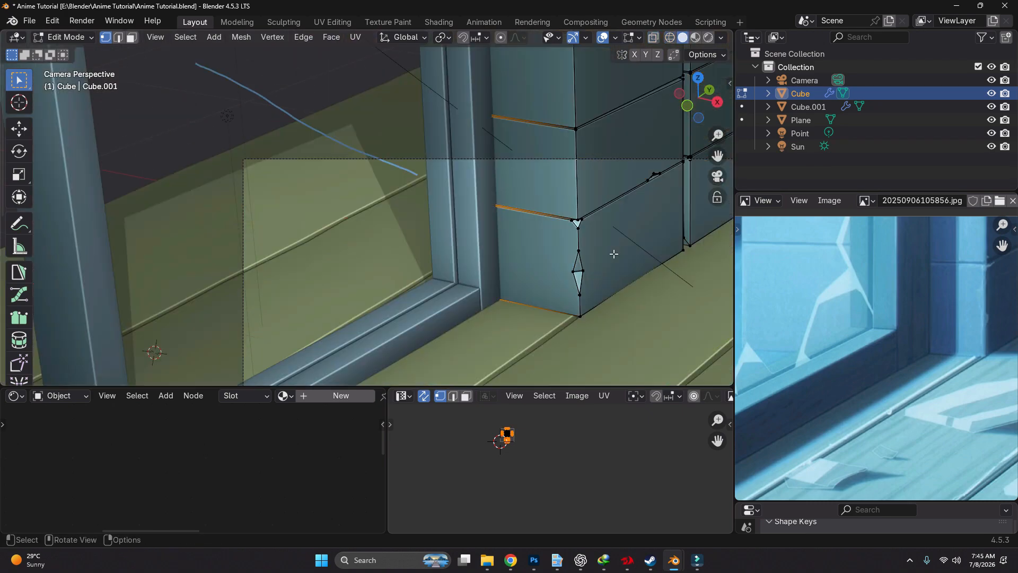
Move the selected wall vertices along global X in the negative direction so the wall extends past the window frame
key(g)
key(x)
key(alt+z)
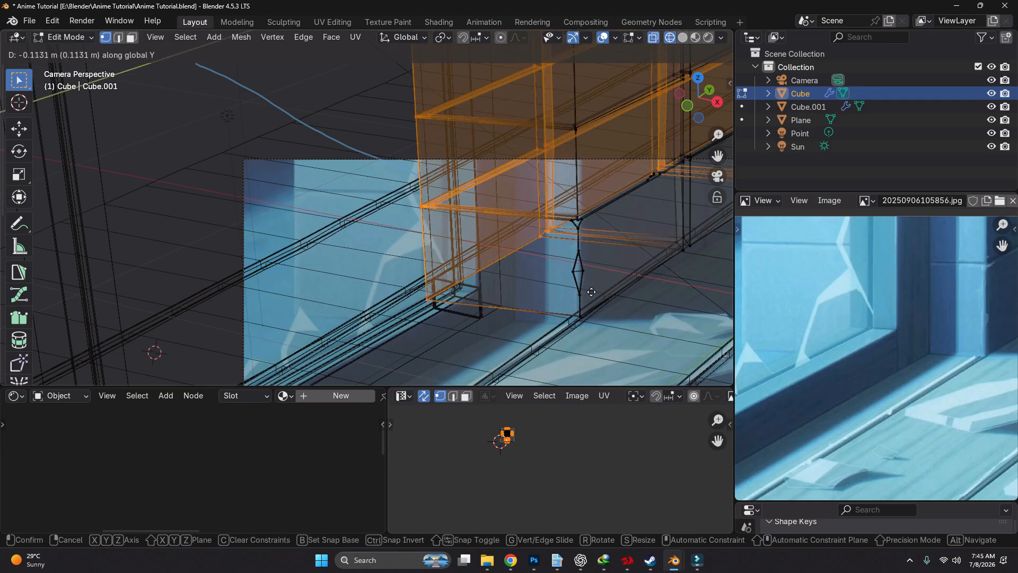
click(552, 266)
key(alt+z)
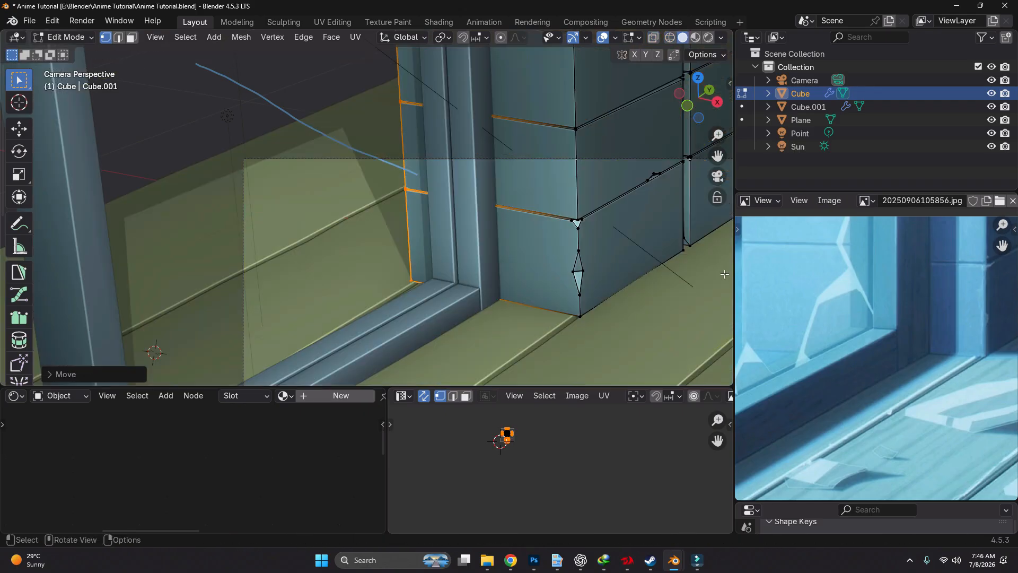
Extend the wall's selected end about 0.24 m farther along negative X and fine-tune its position against the reference
key(g)
key(x)
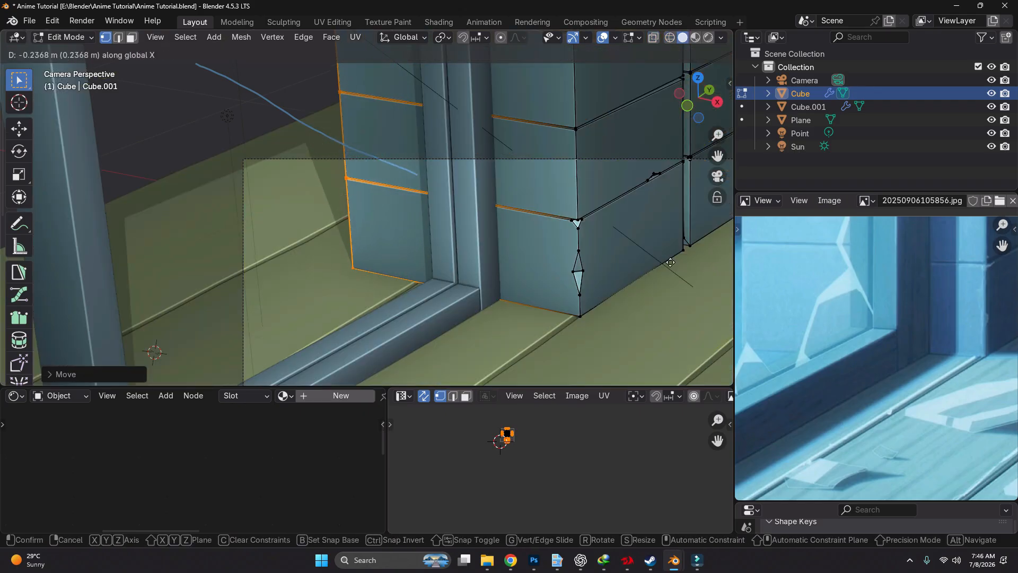
click(664, 260)
key(alt+z)
key(g)
key(x)
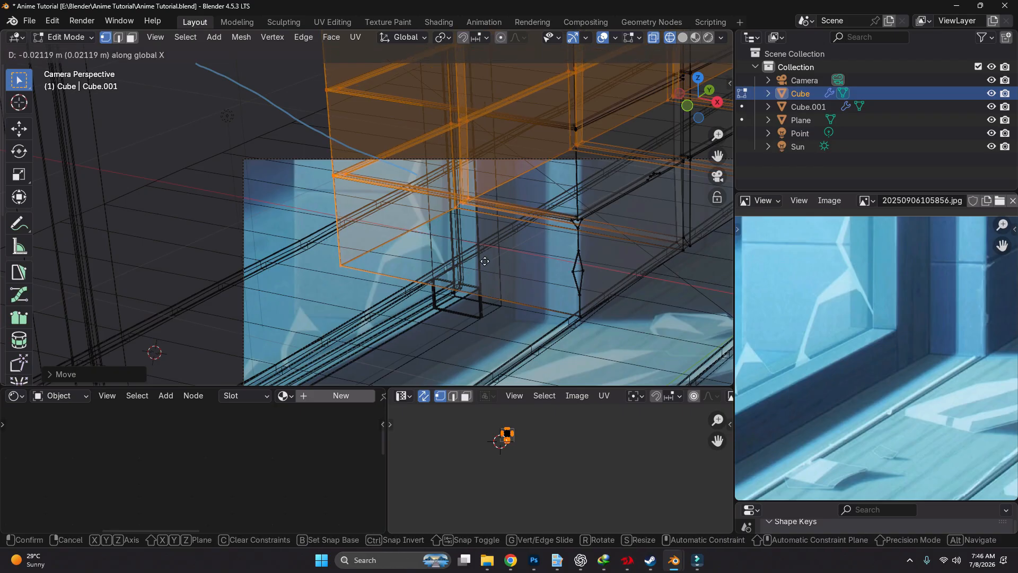
click(708, 262)
key(alt+z)
scroll(239, 220, up, 5)
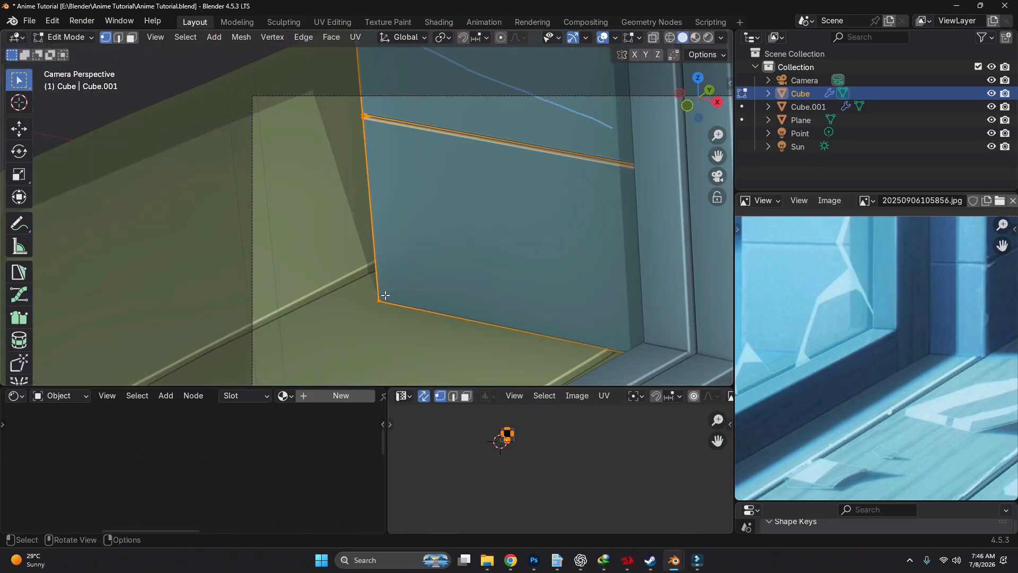
Bevel the vertex at the brick wall's lower outer corner, behind the window, to chip it slightly
click(384, 296)
key(ctrl+shift+b)
click(406, 298)
shift+middle_drag(388, 166, 386, 254)
scroll(383, 223, up, 1)
Subdivide the wall's outer vertical edge just above the horizontal brick groove
click(375, 192)
scroll(371, 193, up, 2)
key(2)
click(350, 182)
right_click(349, 183)
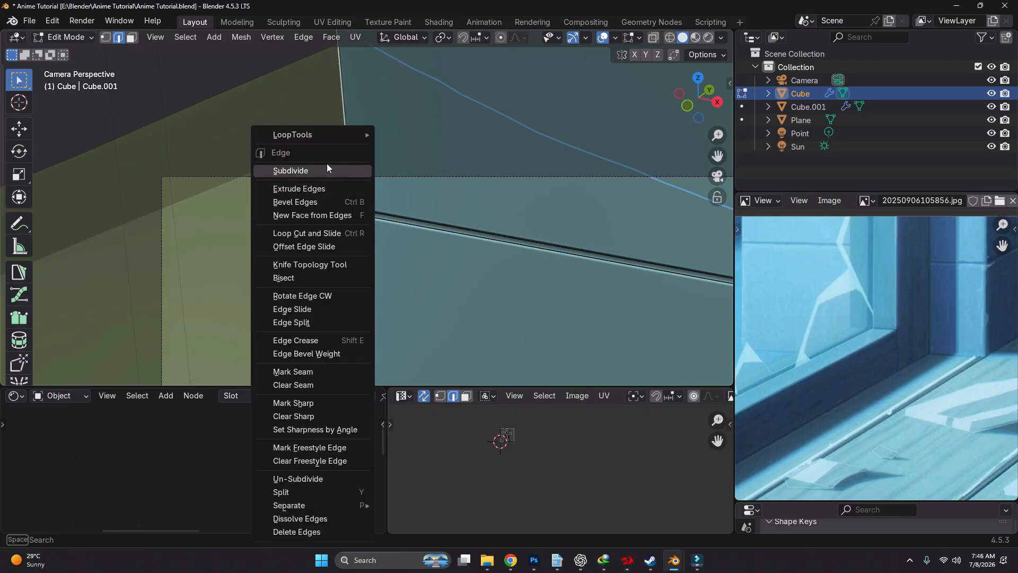
click(326, 167)
Slide the midpoint vertex down the wall's outer edge toward the groove and bevel it
key(1)
click(344, 68)
key(g)
key(g)
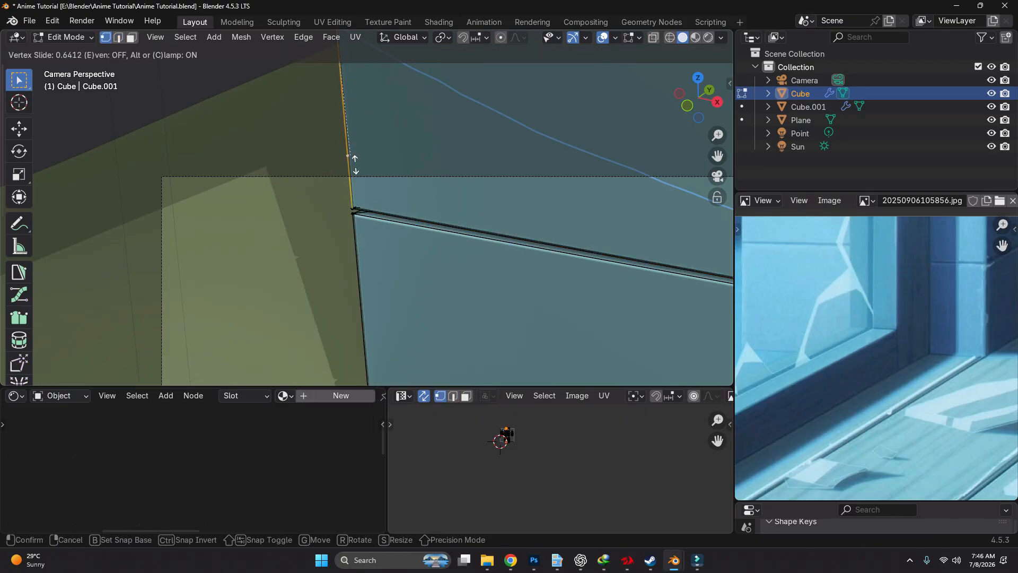
click(352, 160)
key(ctrl+shift+b)
click(388, 165)
Inspect the wall's chipped edge in wireframe, leave mesh editing and preview the scene in rendered shading through the camera
key(2)
scroll(369, 165, up, 2)
click(369, 165)
key(shift+z)
middle_drag(361, 150, 293, 152)
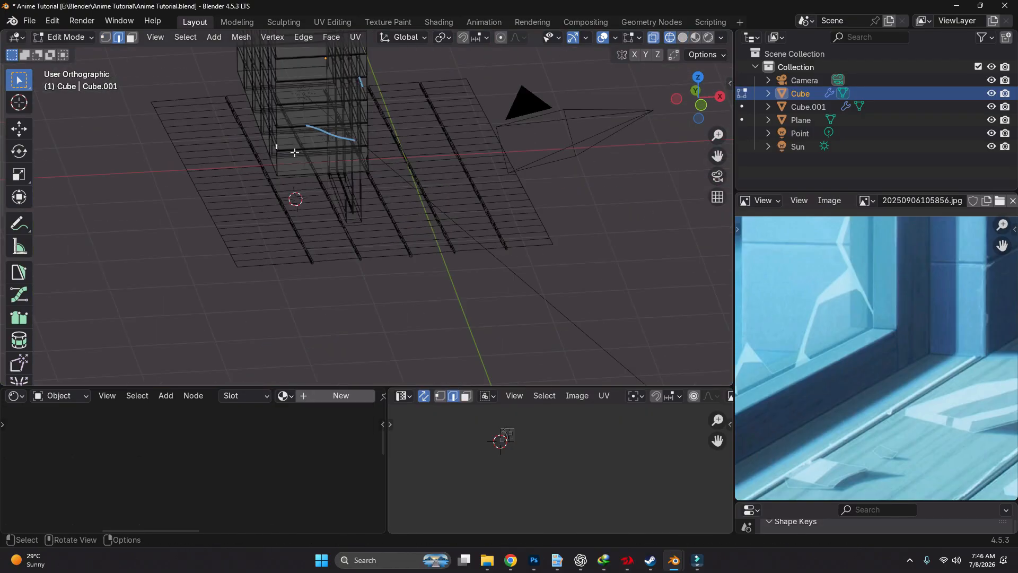
key(shift+z)
key(Tab)
click(718, 175)
scroll(466, 239, down, 6)
shift+middle_drag(461, 246, 492, 223)
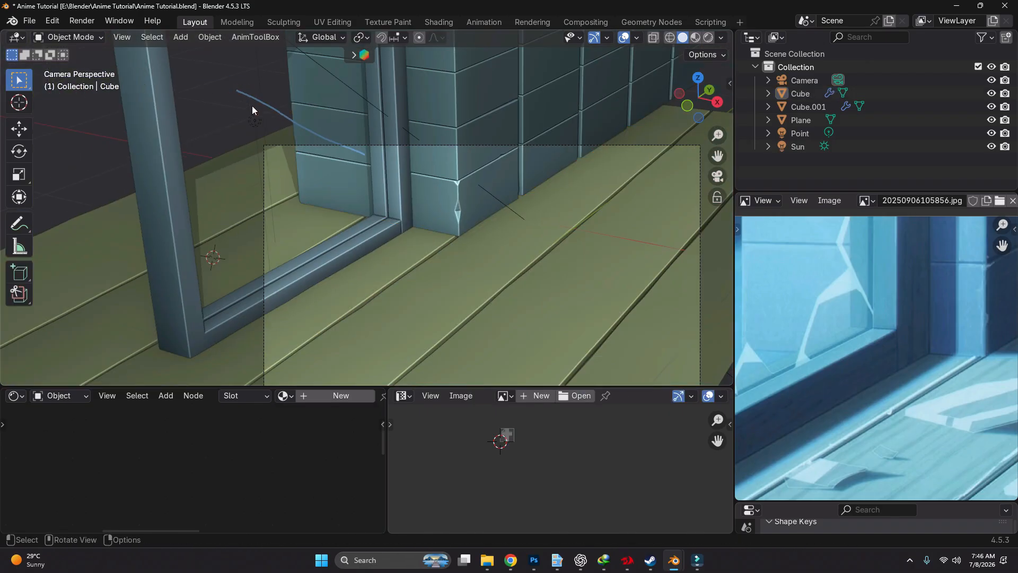
key(z)
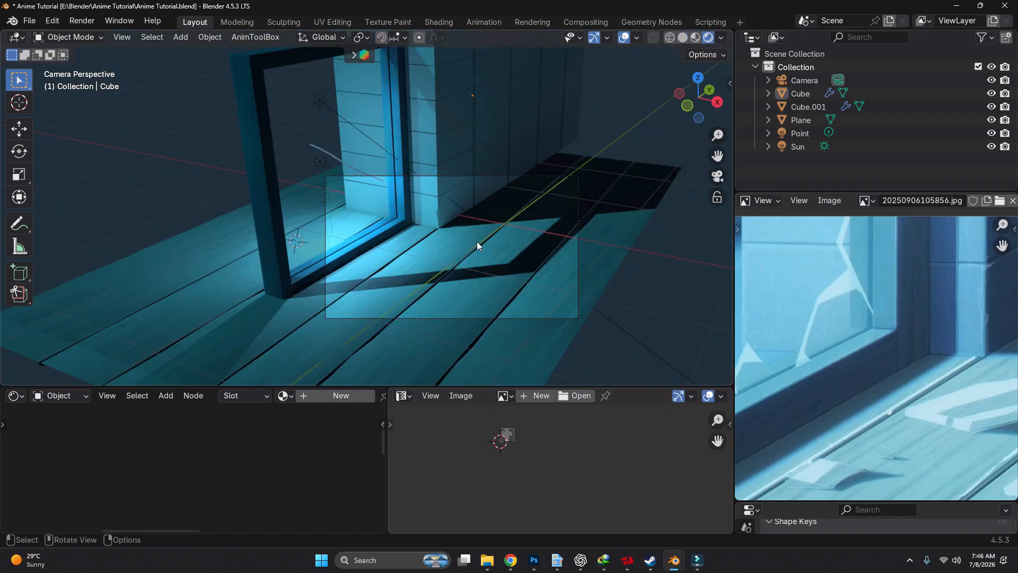
Select the brick wall and examine the surface detail of the wall's lit corner in the reference image
click(468, 202)
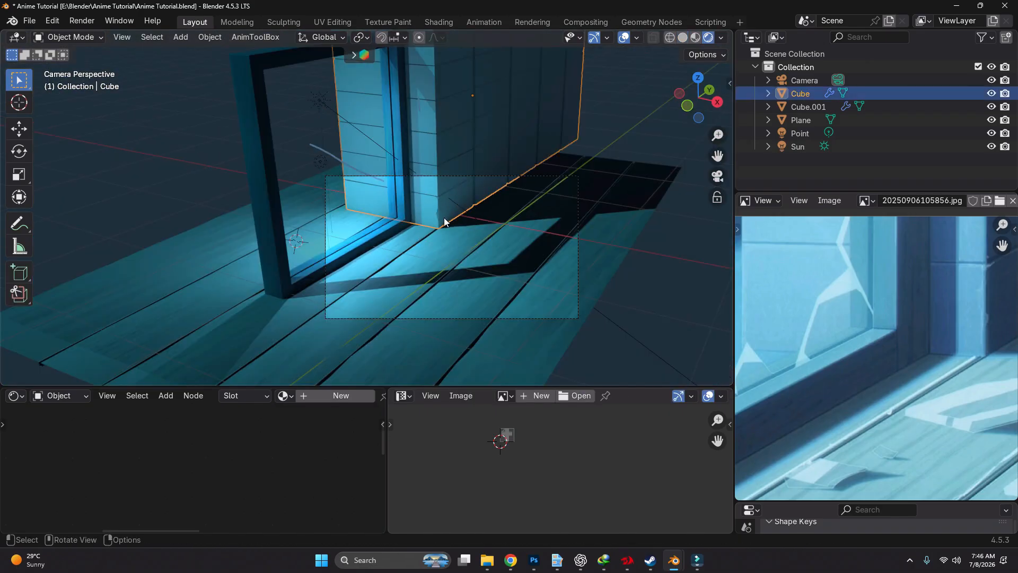
key(g)
click(459, 223)
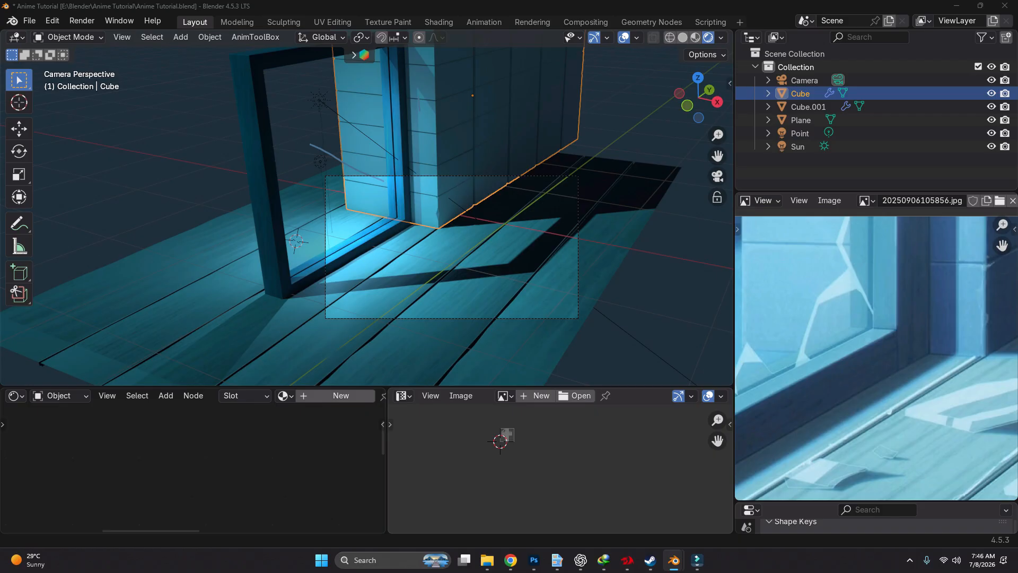
scroll(850, 368, up, 5)
scroll(828, 314, up, 2)
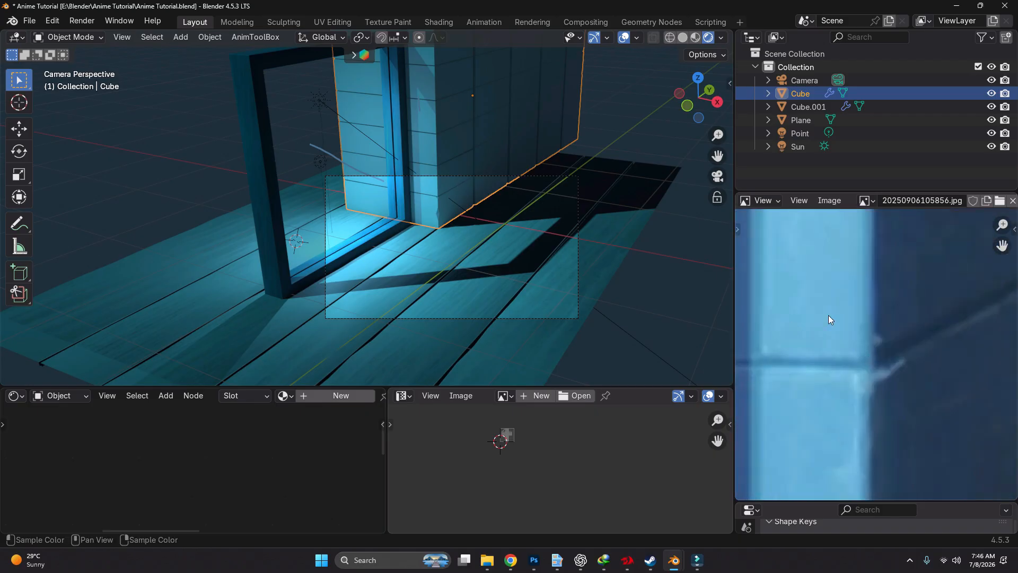
scroll(828, 315, down, 3)
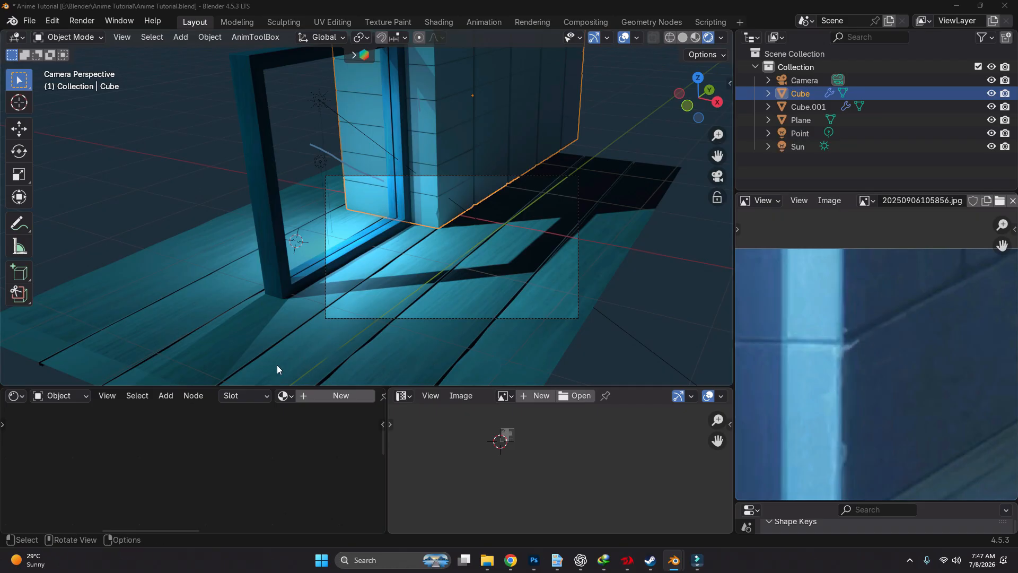
Enlarge the node editor, create a new material for the brick wall and paste the copied shader nodes before the Principled BSDF
drag(384, 388, 383, 259)
click(345, 271)
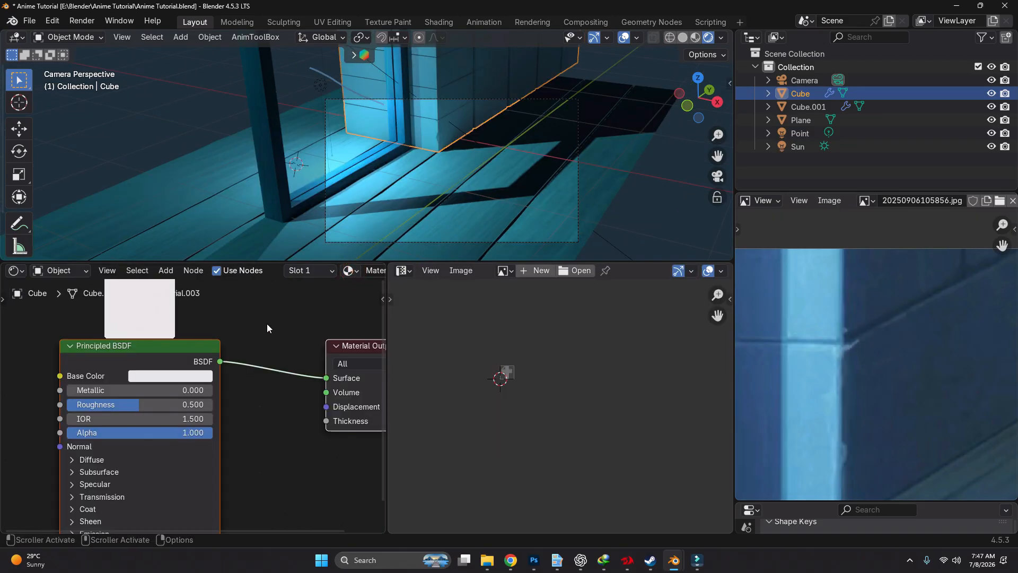
scroll(321, 366, down, 4)
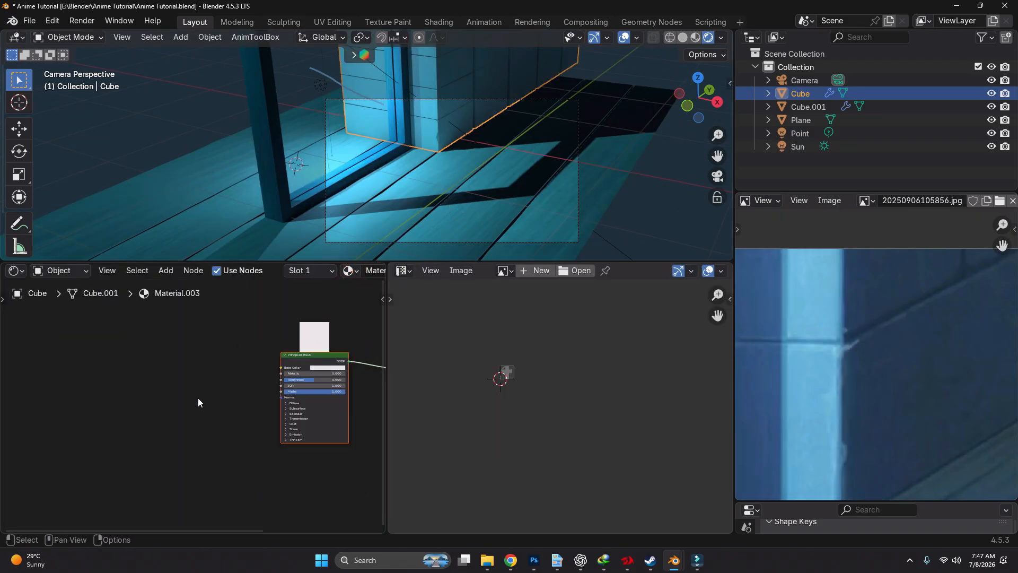
key(ctrl+v)
key(g)
click(247, 357)
scroll(247, 357, up, 4)
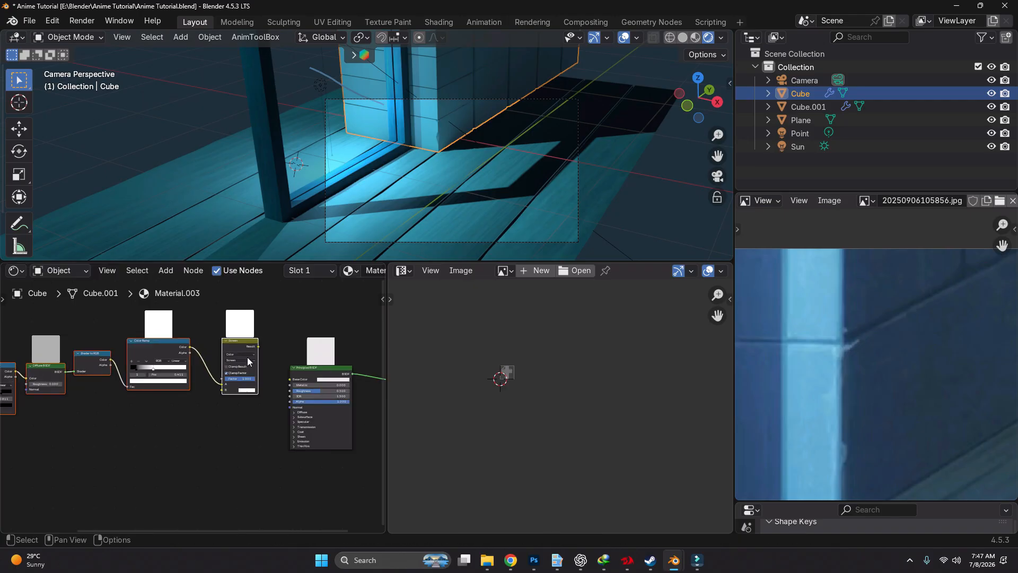
Link the pasted node chain to the Principled BSDF's Base Color and remove the Screen mix node, keeping the Color Ramp connected
drag(260, 345, 287, 380)
click(244, 343)
key(x)
scroll(302, 380, down, 5)
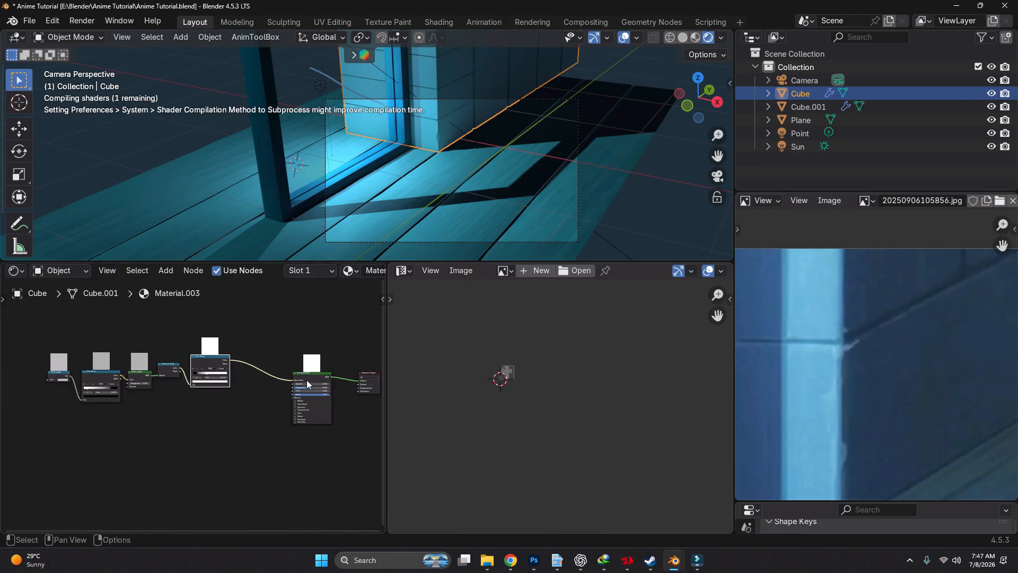
Add a Noise Texture node at the start of the chain and connect its Fac output to the RGB to BW node
scroll(217, 380, up, 4)
scroll(218, 381, up, 2)
key(shift+a)
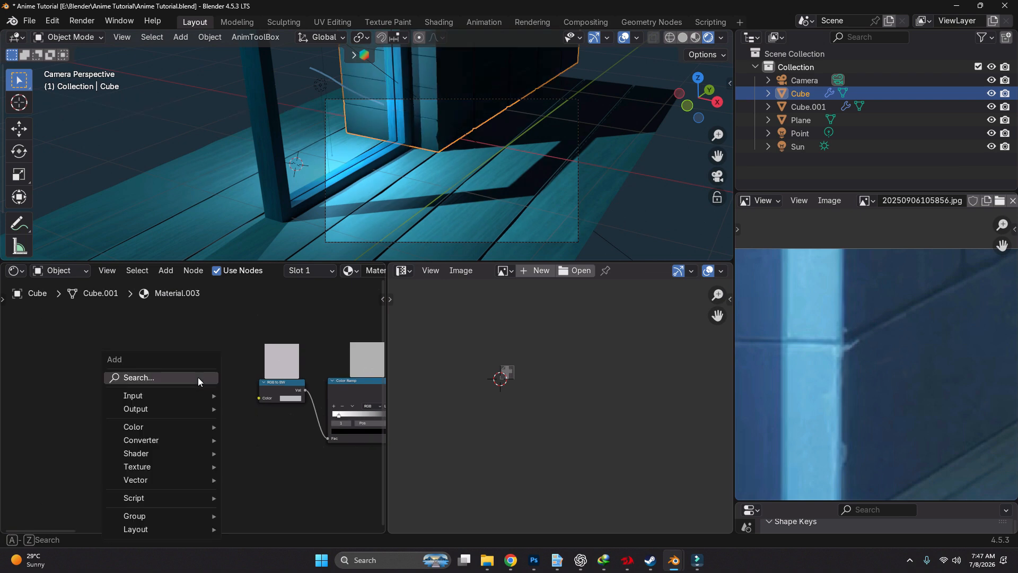
click(198, 377)
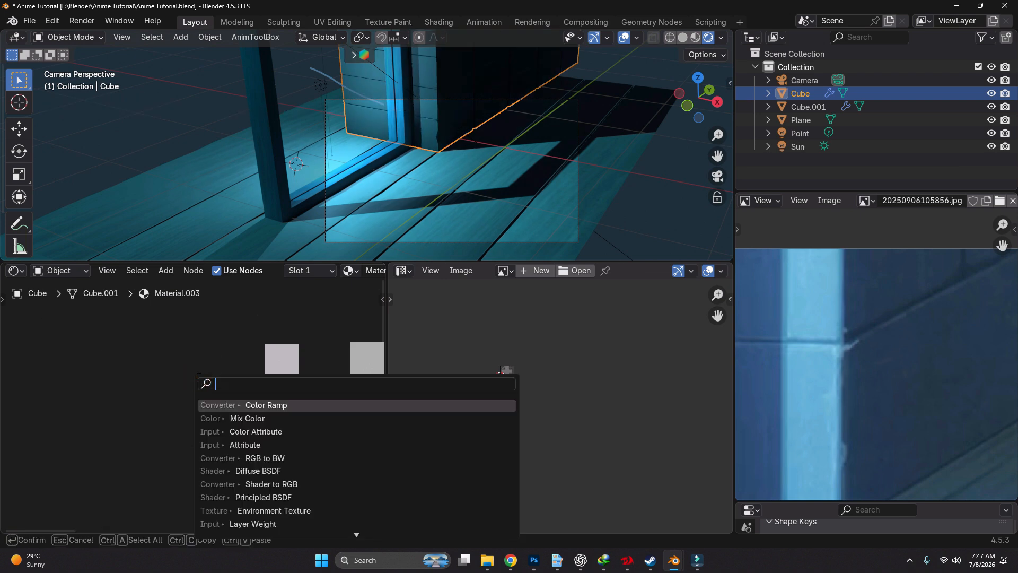
text(noise)
key(Return)
click(168, 363)
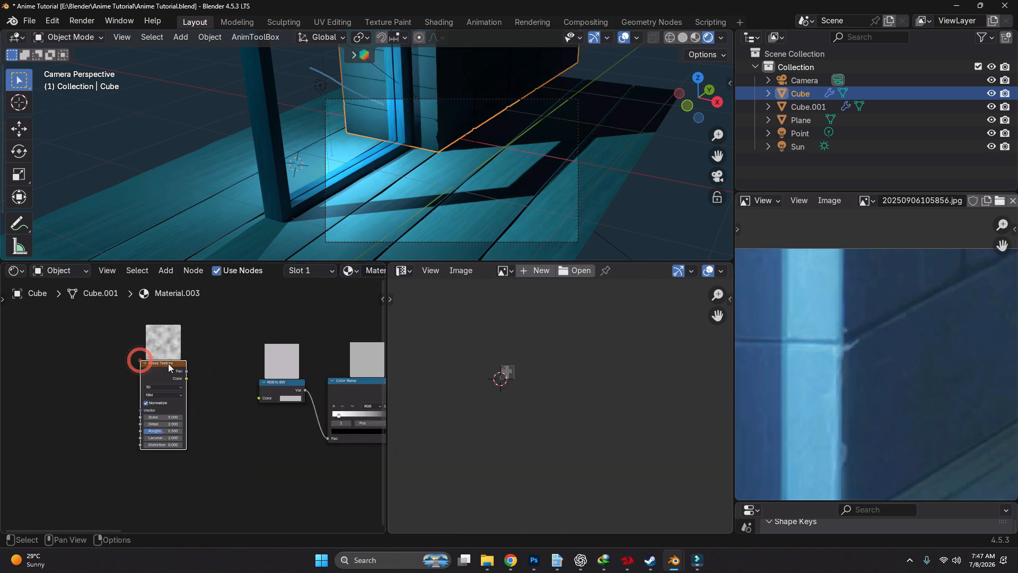
scroll(173, 365, up, 2)
drag(193, 373, 299, 412)
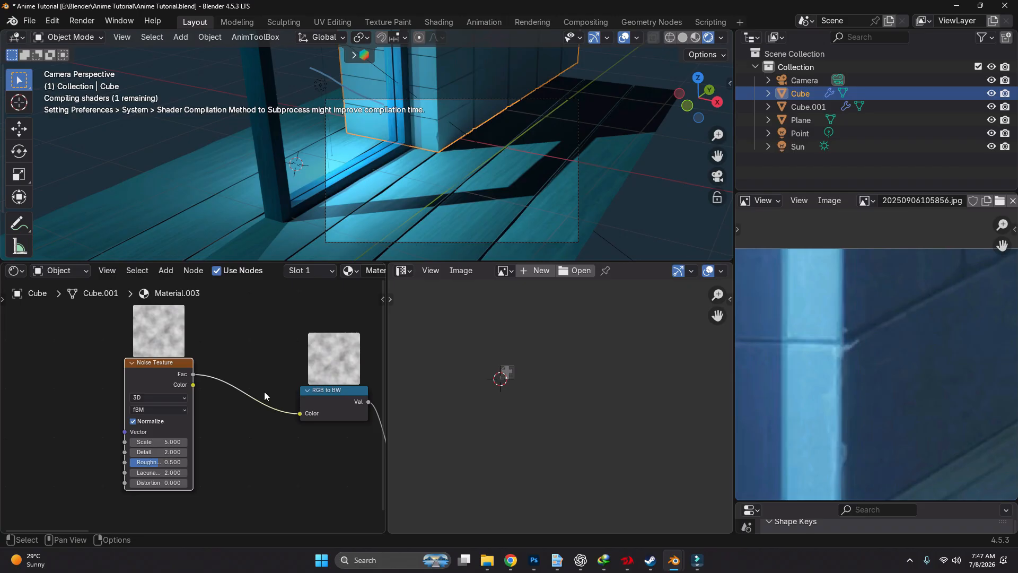
Add Texture Coordinate and Mapping nodes feeding the Noise Texture's Vector input
key(ctrl+t)
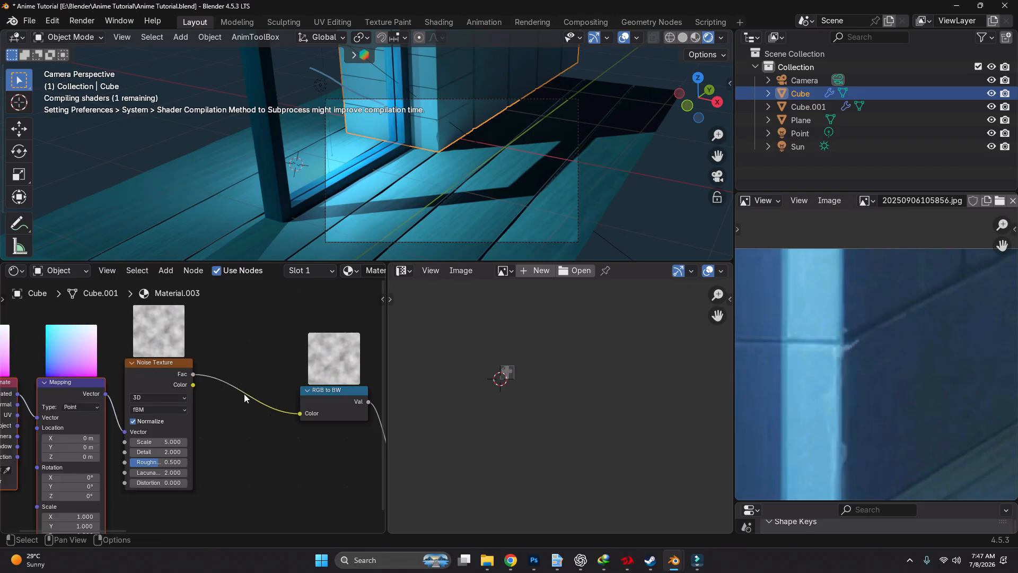
scroll(244, 394, down, 4)
middle_drag(166, 424, 229, 430)
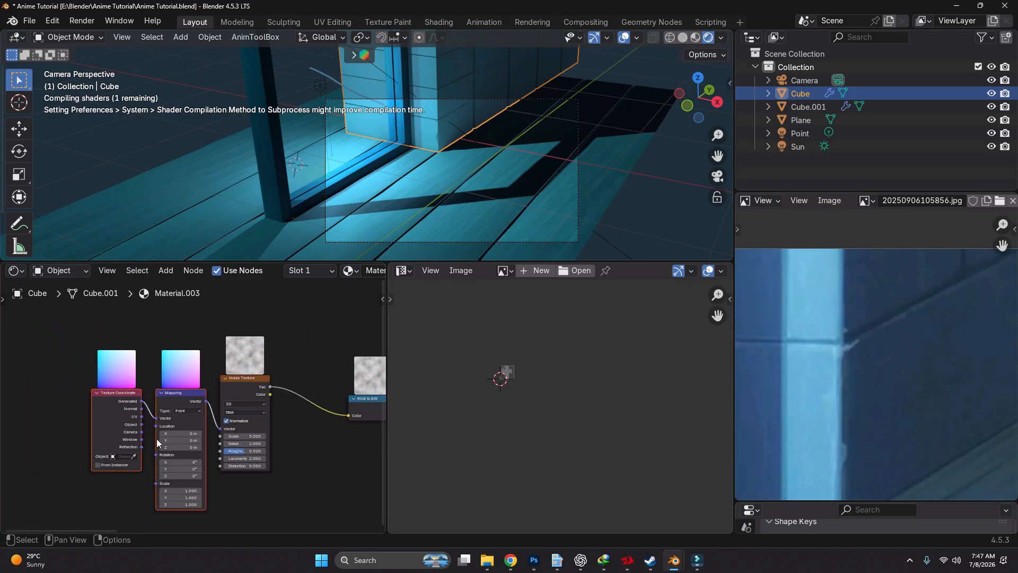
Unwrap all of the brick wall's geometry with Smart UV Project
scroll(458, 88, up, 5)
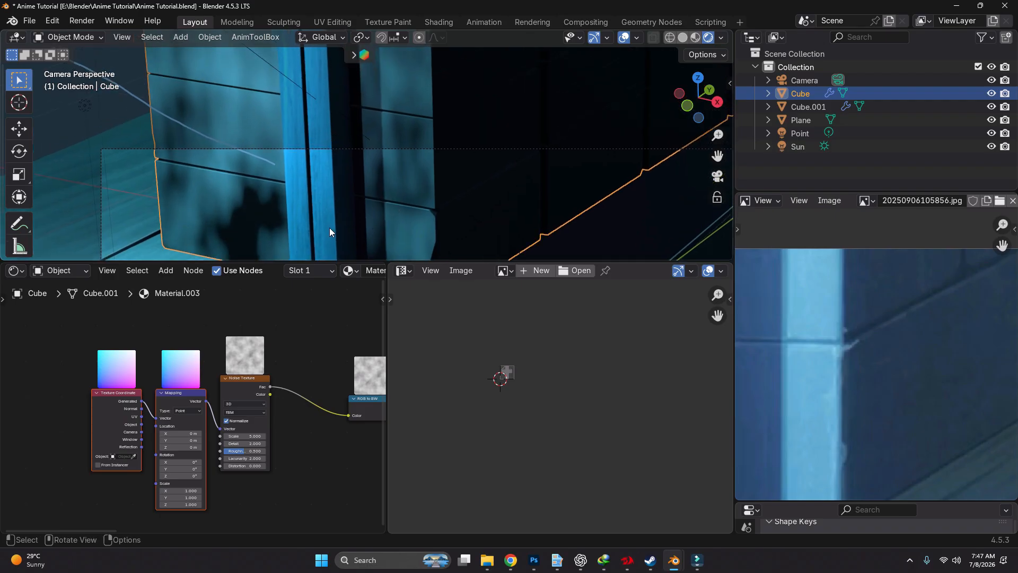
key(Tab)
key(a)
scroll(431, 149, down, 2)
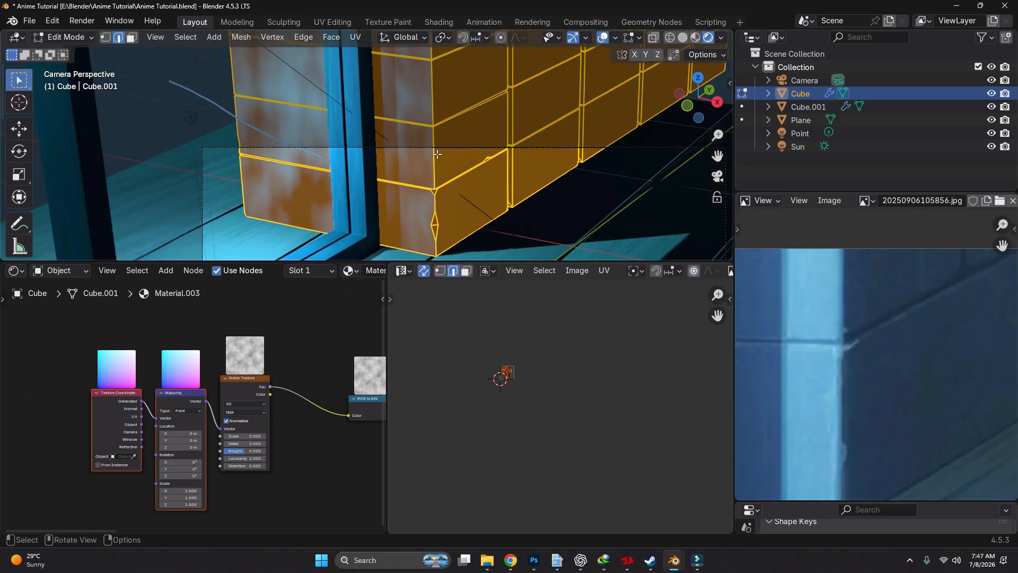
key(u)
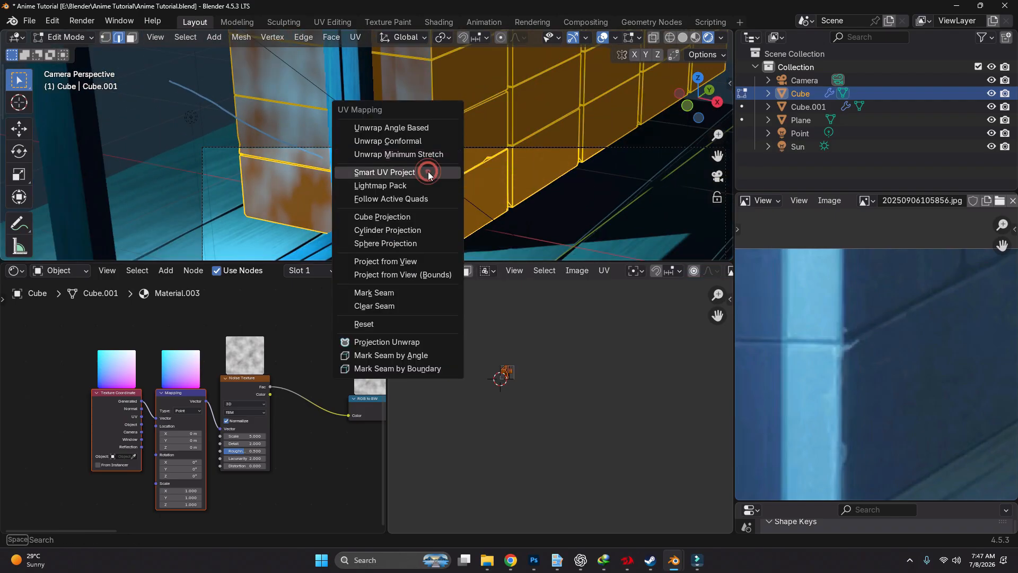
click(429, 170)
click(414, 293)
scroll(506, 371, up, 8)
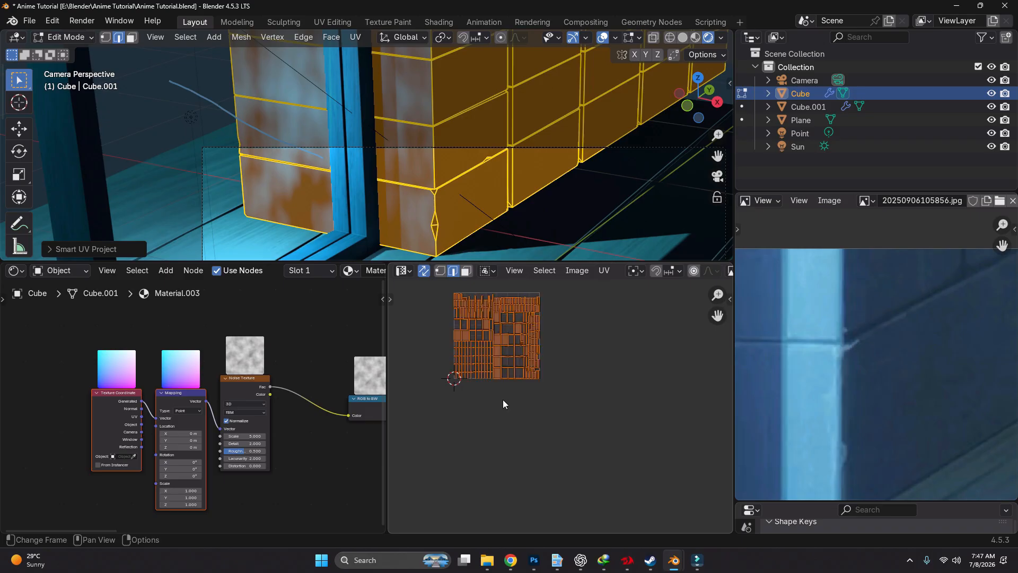
Connect the Texture Coordinate node's UV output to the Mapping node's Vector input
scroll(121, 430, up, 3)
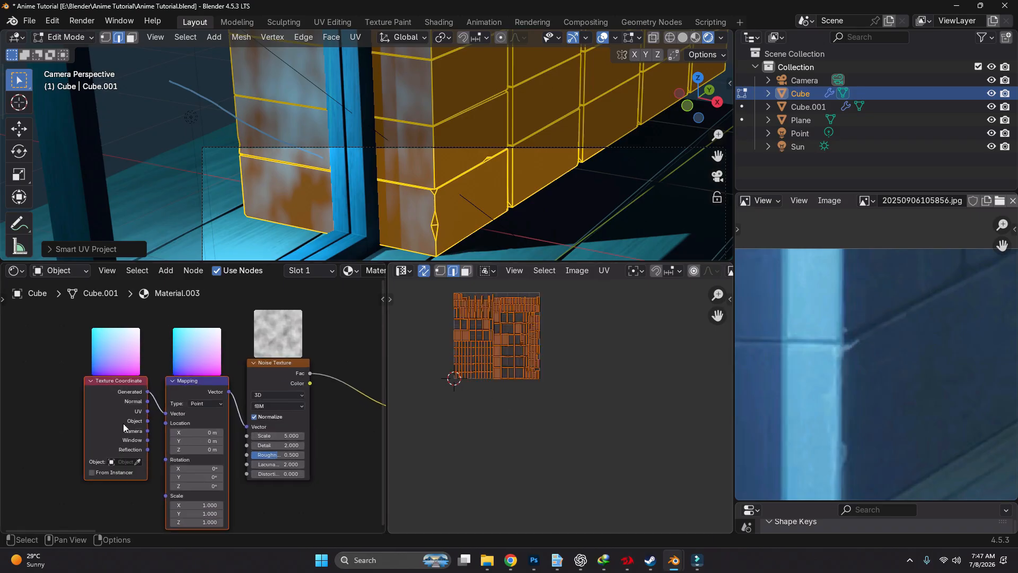
drag(155, 408, 186, 413)
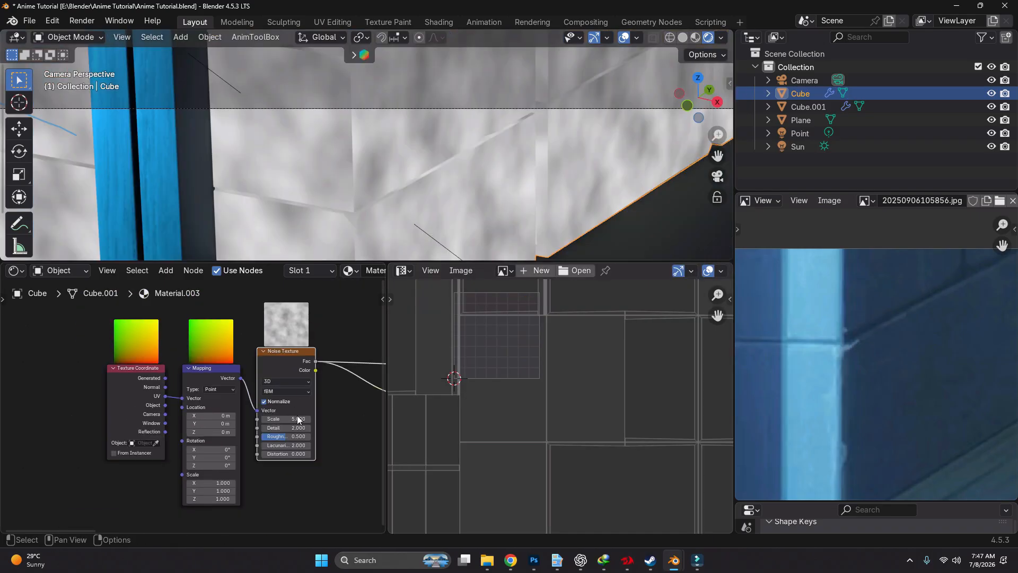
scroll(291, 403, up, 2)
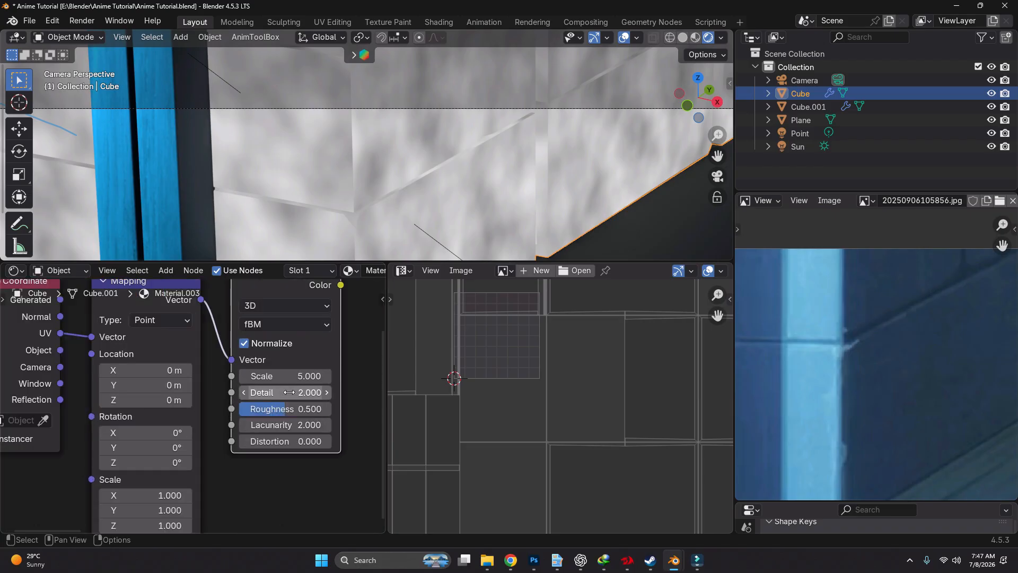
Set the Noise Texture's Detail to 12, Roughness to 1 and Scale to 11, and fine-tune the noise on the wall
click(290, 393)
text(12)
key(Return)
scroll(304, 409, up, 1)
drag(305, 408, 360, 408)
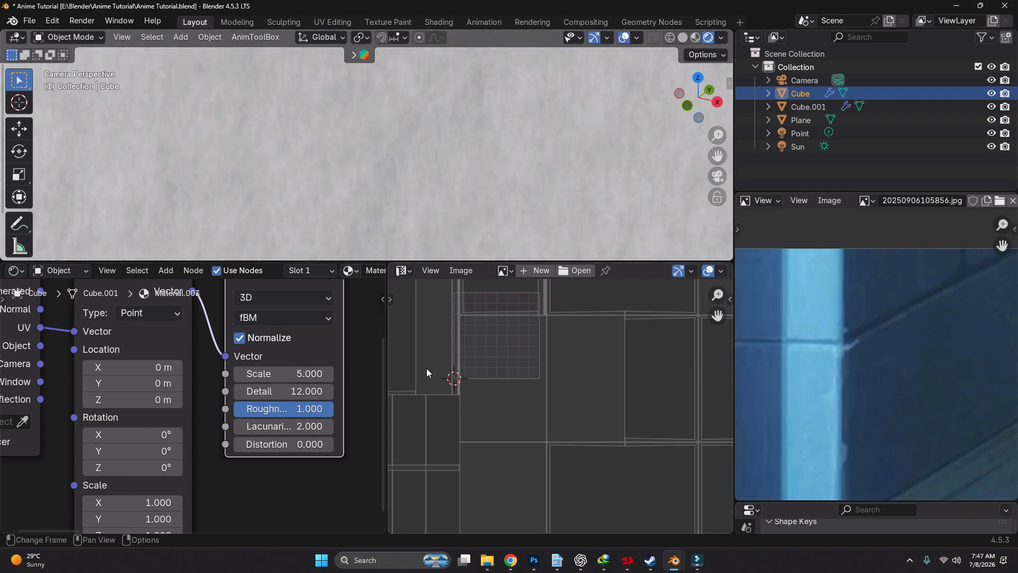
click(304, 374)
text(11)
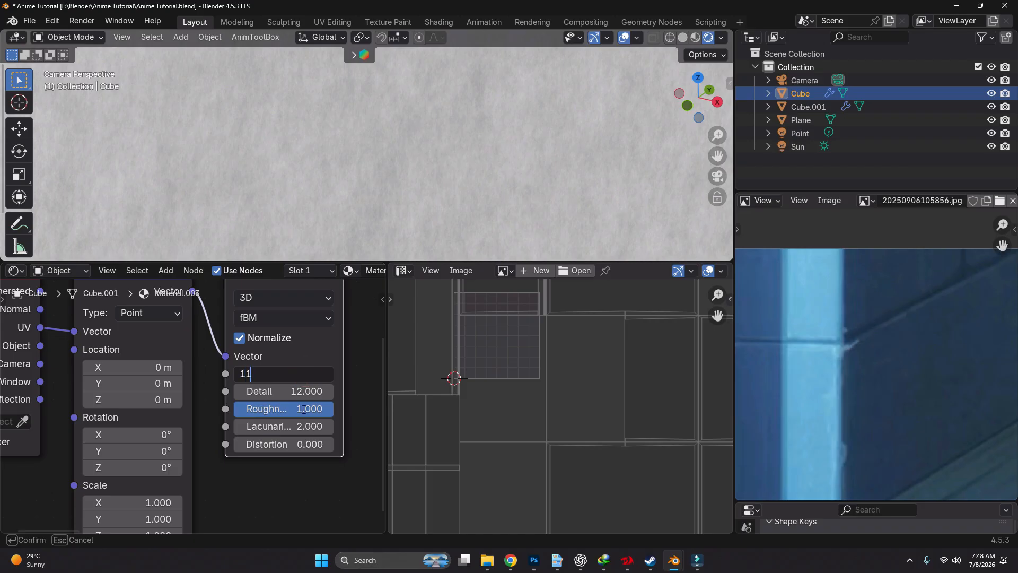
key(Return)
drag(306, 391, 295, 391)
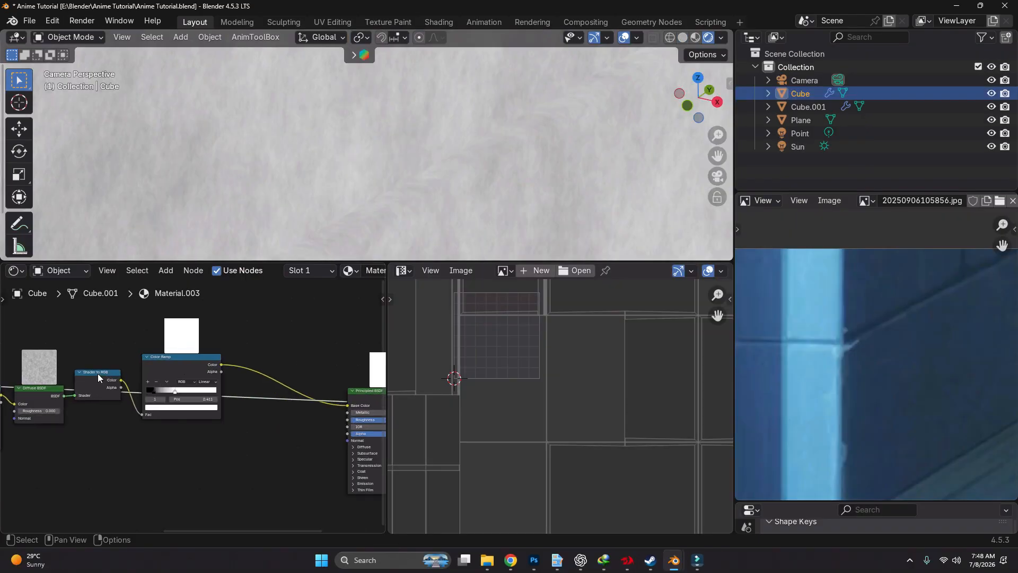
Reposition the Shader to RGB node and switch the wall's preview from the Color Ramp to the Principled BSDF
drag(98, 373, 74, 414)
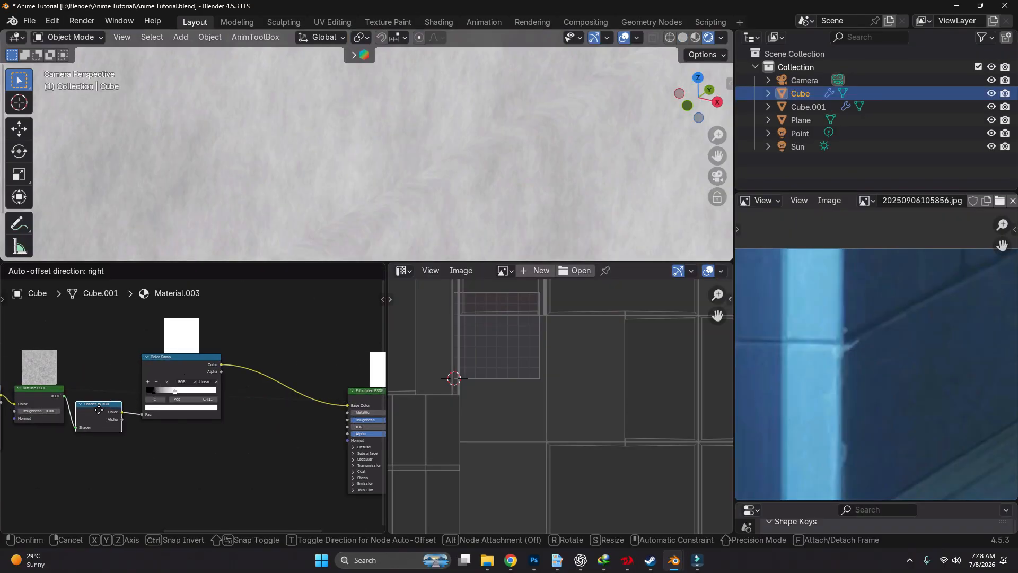
ctrl+shift+click(162, 368)
middle_drag(286, 397, 241, 395)
ctrl+shift+click(309, 392)
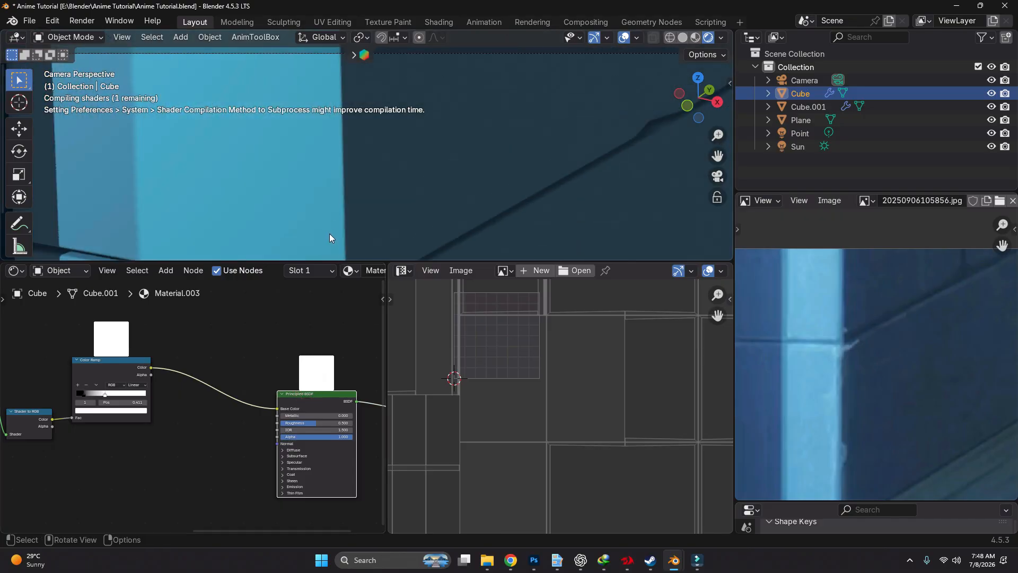
Reset the Color Ramp between Shader to RGB and the Principled BSDF to its default black-to-white gradient
middle_drag(173, 349, 294, 343)
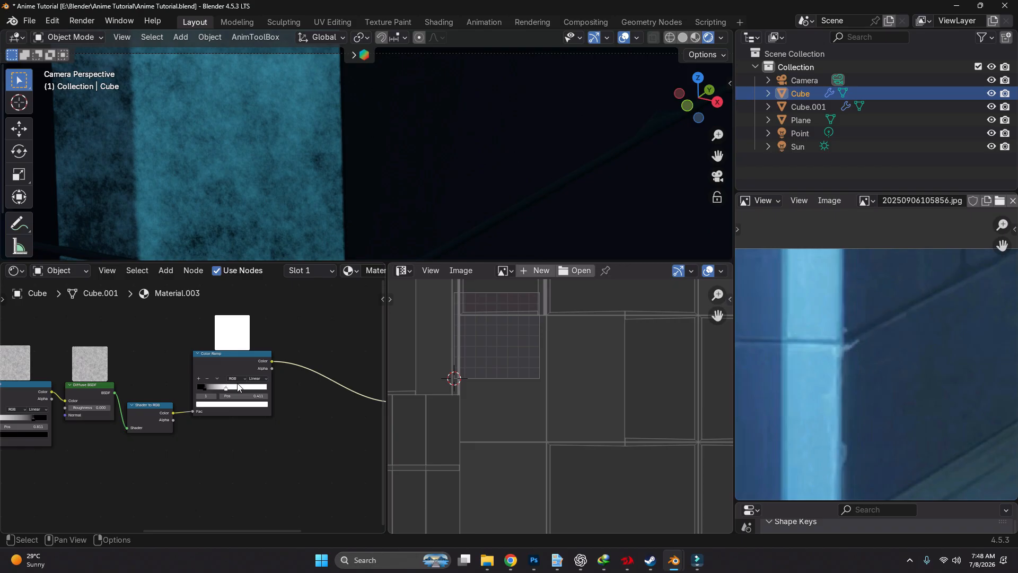
scroll(238, 385, up, 1)
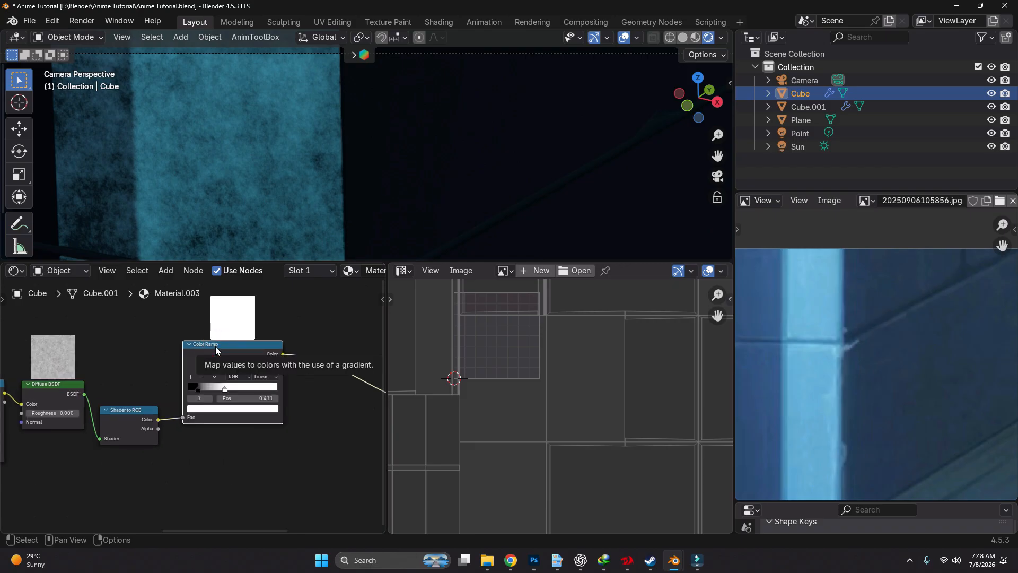
key(BackSpace)
scroll(193, 397, up, 8)
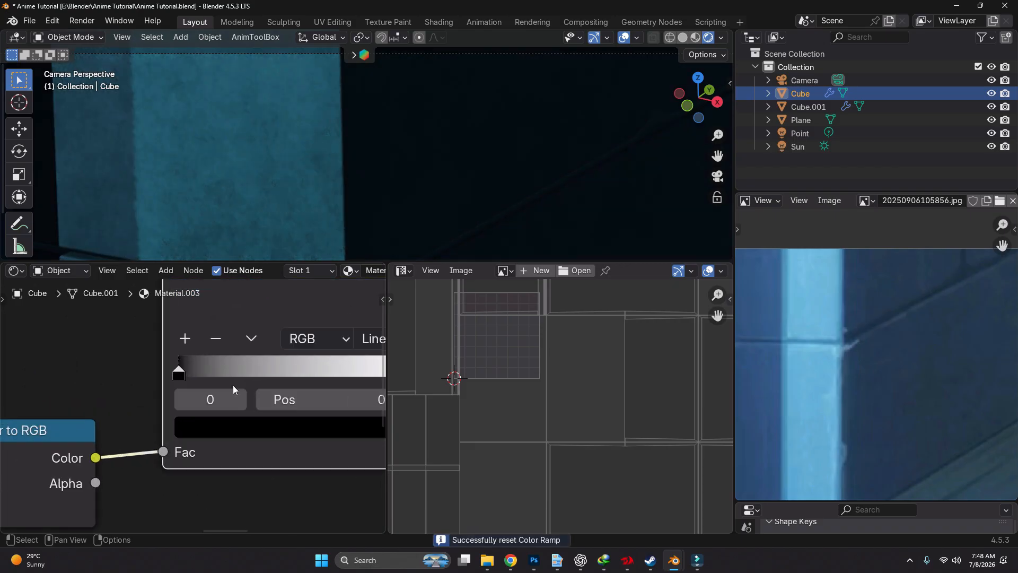
scroll(233, 385, down, 2)
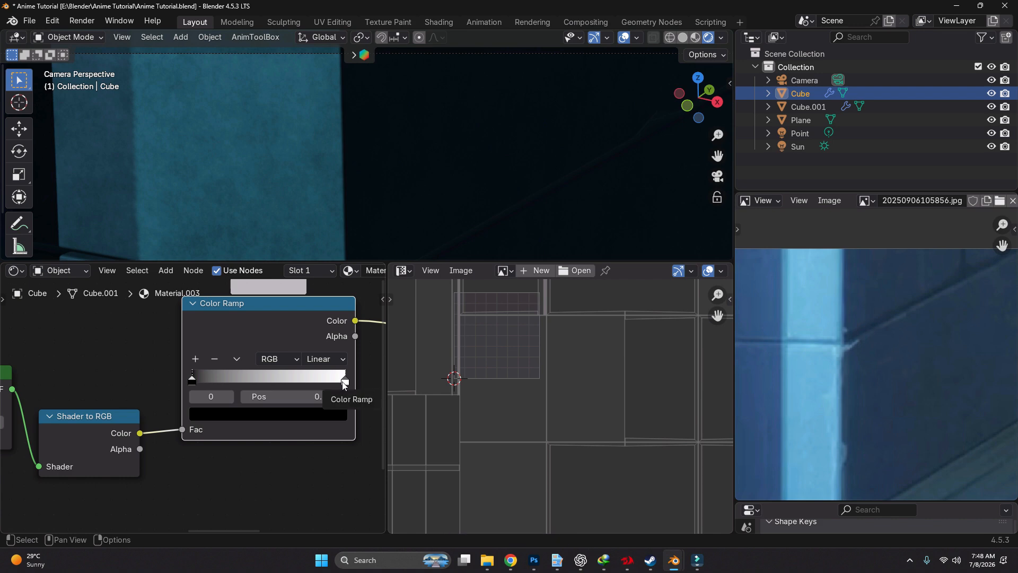
Move the Color Ramp's white stop to position 0.347 and lighten its black stop to dark grey
drag(344, 382, 245, 381)
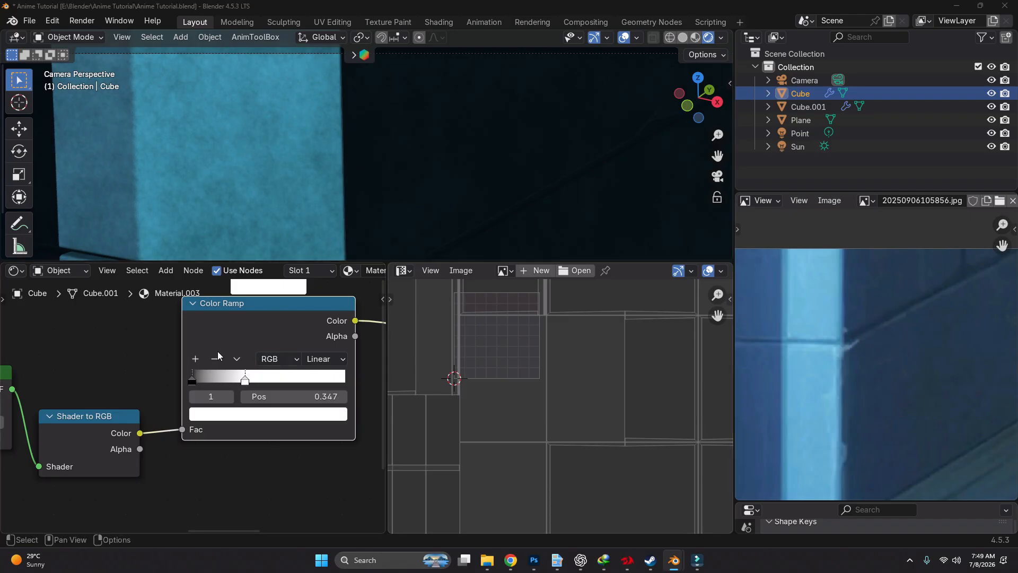
scroll(263, 389, up, 3)
mouse_move(256, 387)
mouse_down()
mouse_move(236, 391)
mouse_move(245, 396)
mouse_up()
click(174, 388)
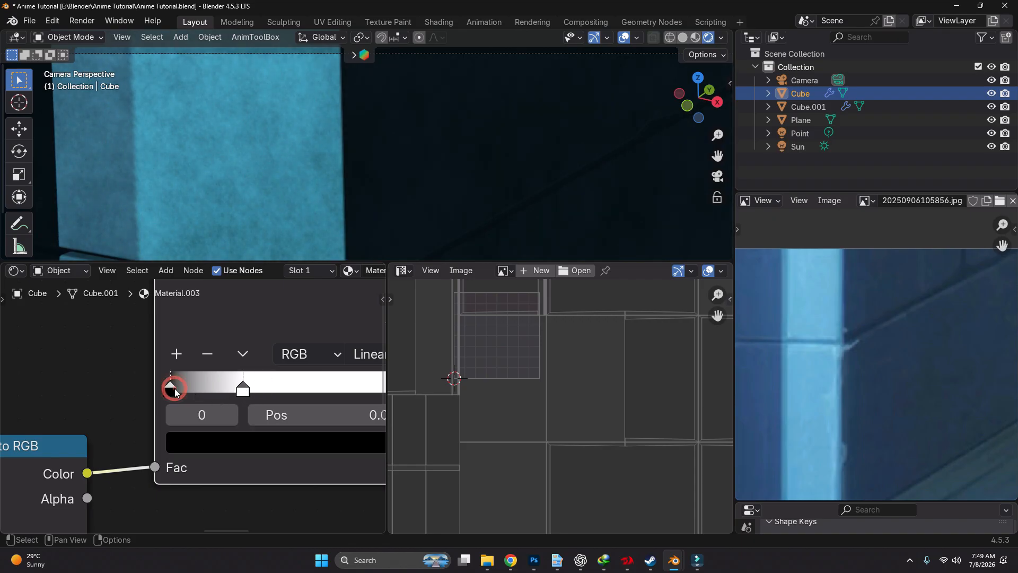
click(246, 441)
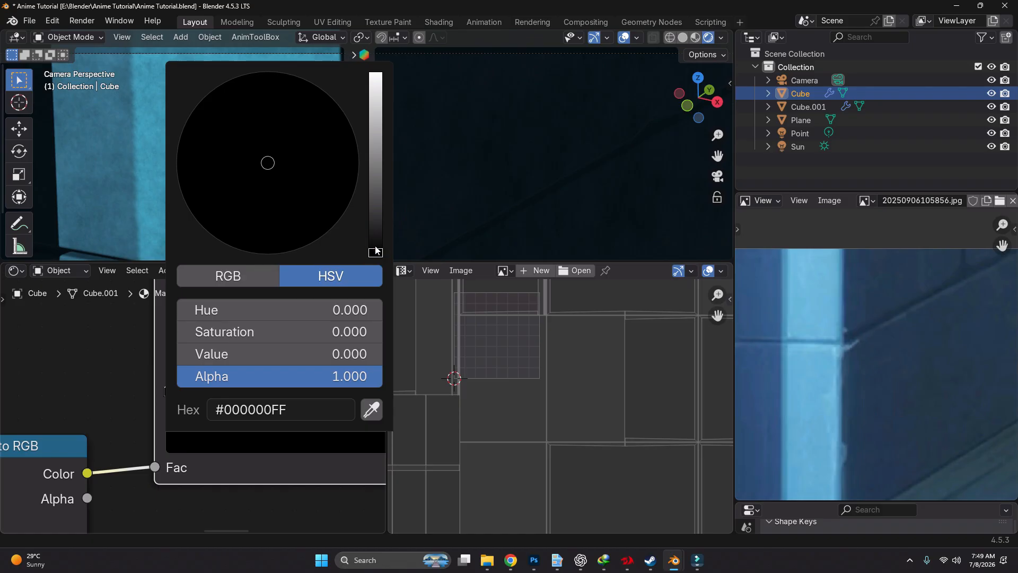
drag(374, 258, 375, 220)
scroll(413, 150, down, 5)
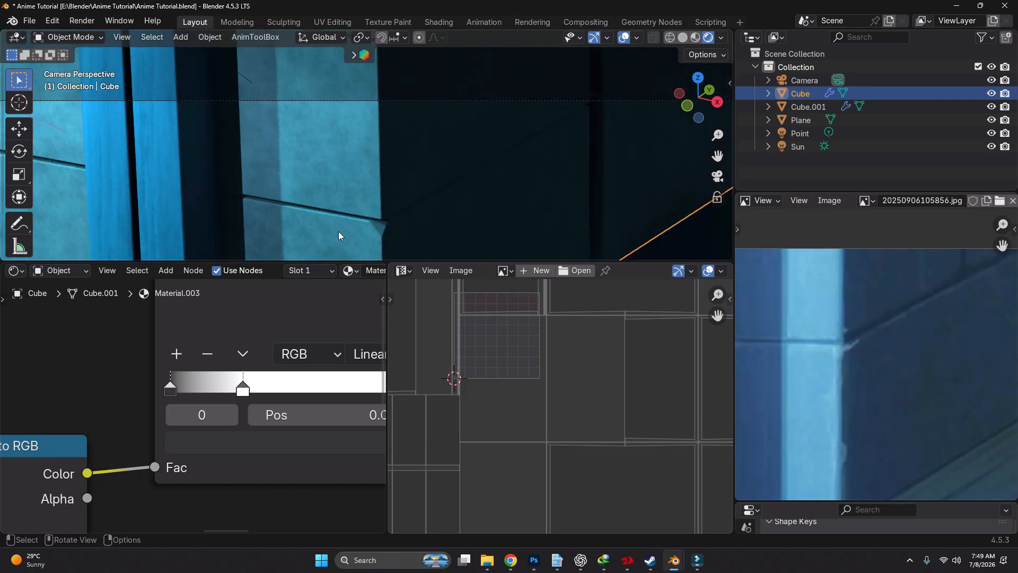
Compare the brick wall's corner, chipped edges and shadow side with the reference image
scroll(740, 347, down, 6)
middle_drag(767, 418, 835, 411)
scroll(838, 347, up, 7)
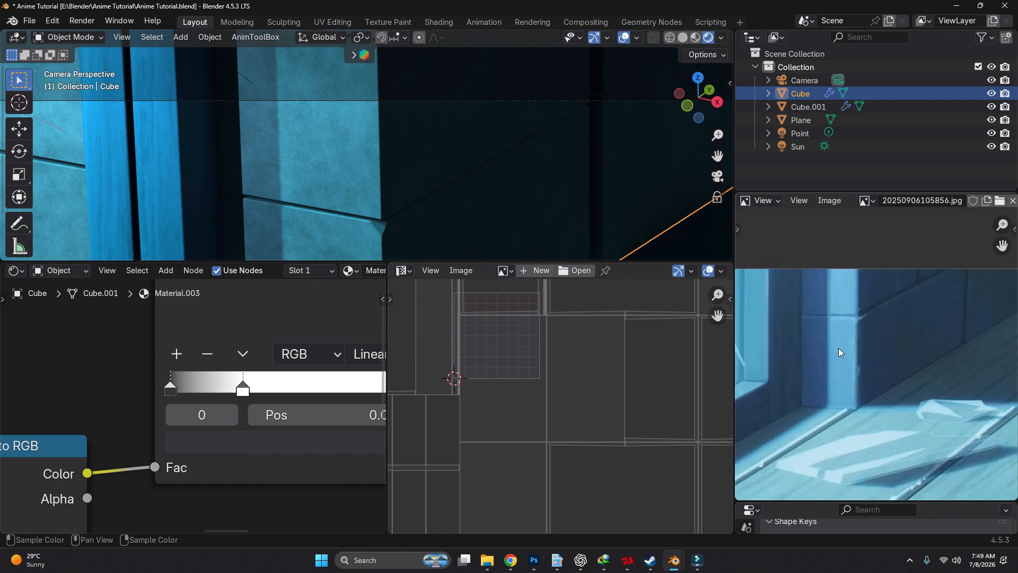
middle_drag(886, 334, 877, 341)
scroll(876, 339, up, 3)
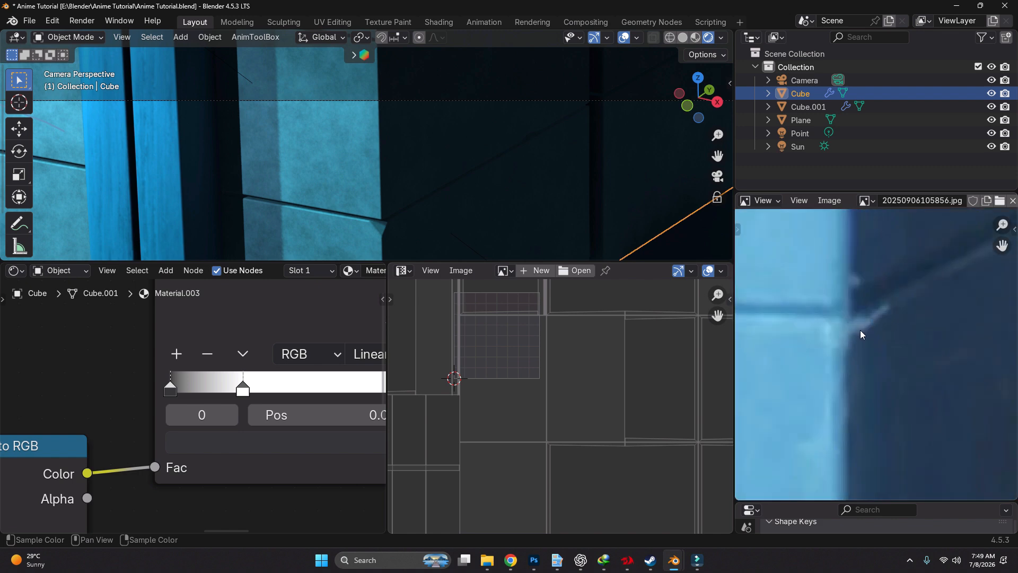
scroll(859, 324, down, 3)
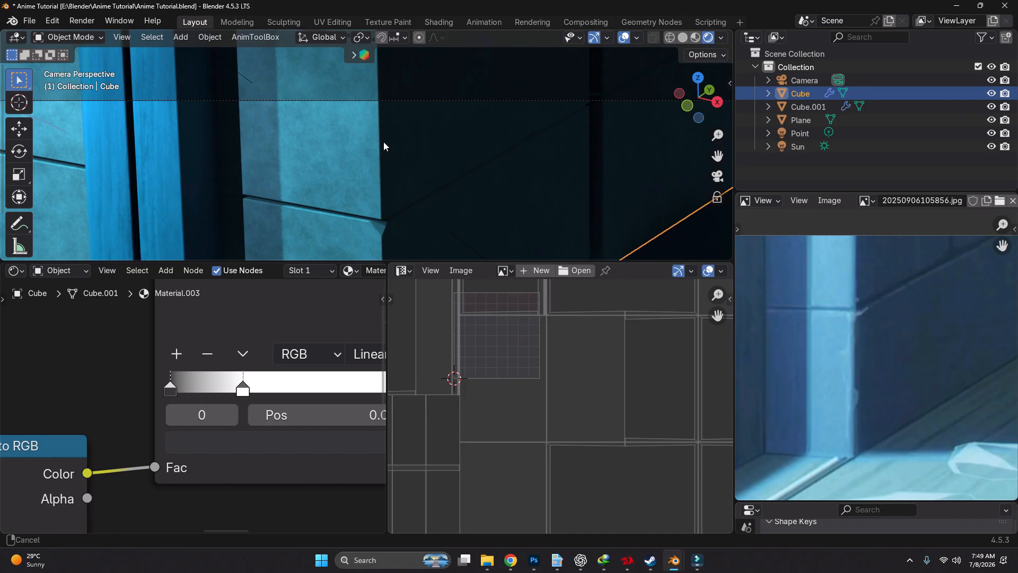
shift+middle_drag(384, 141, 384, 132)
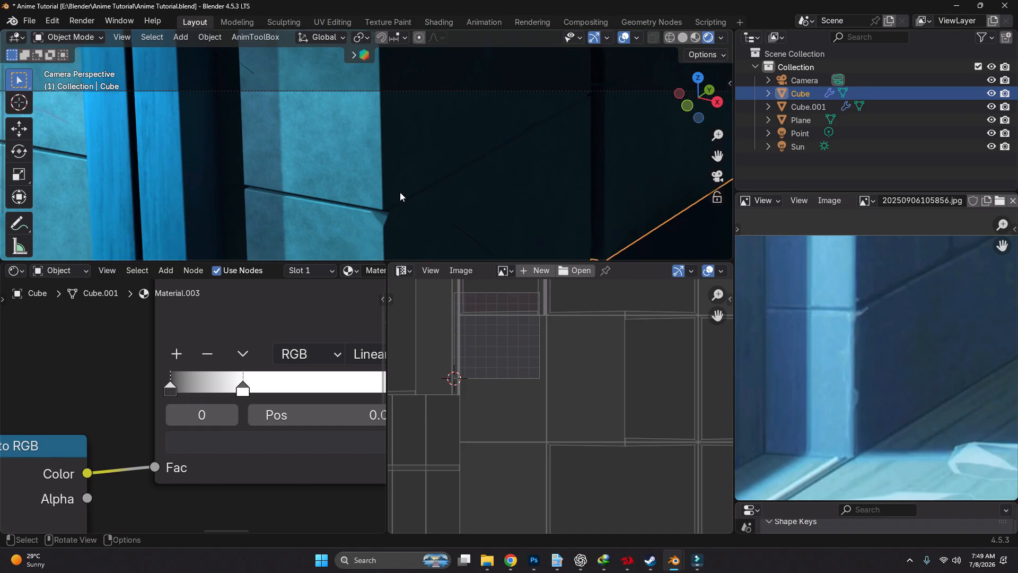
scroll(854, 328, down, 2)
scroll(472, 140, down, 1)
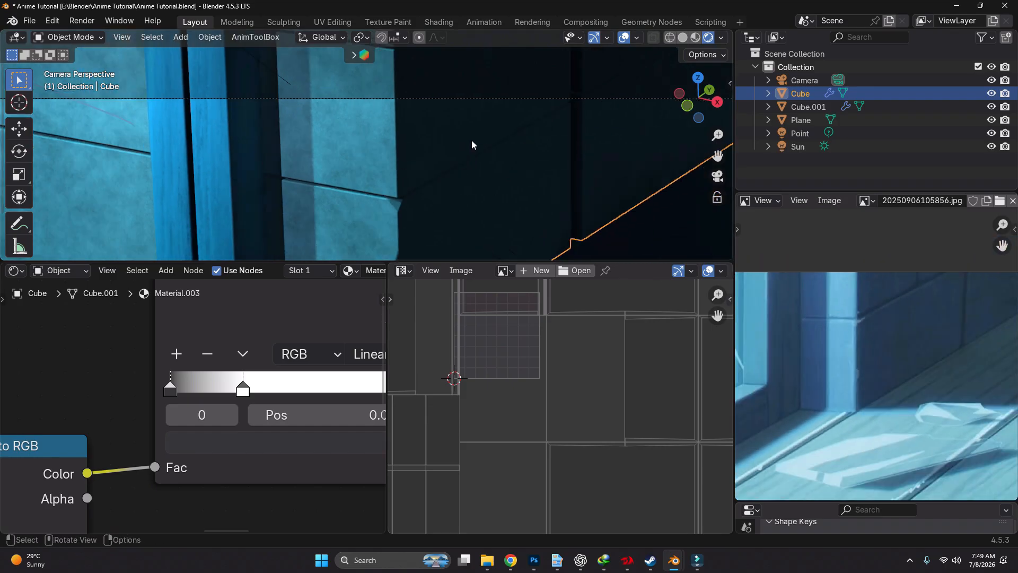
scroll(472, 140, down, 3)
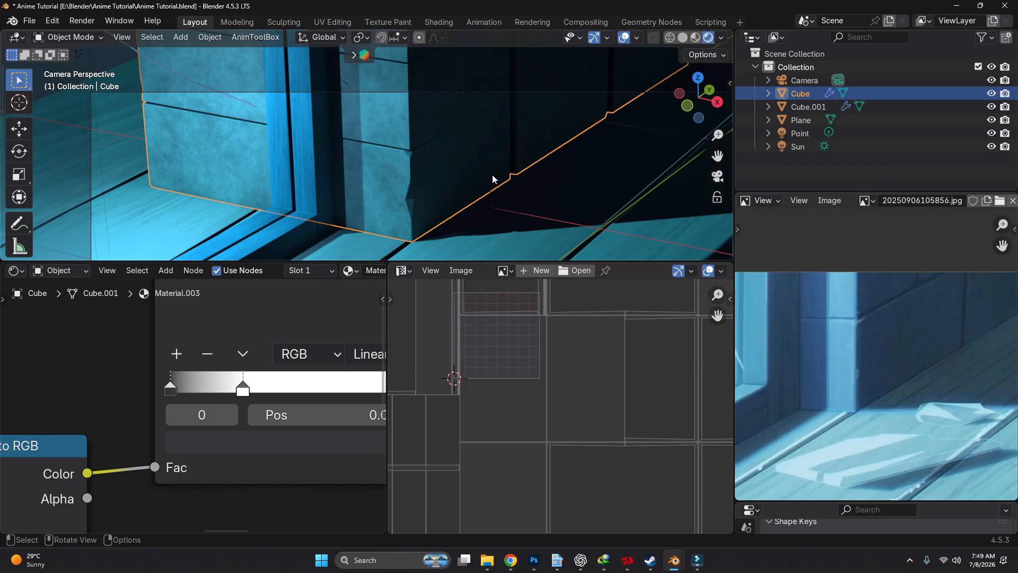
key(Tab)
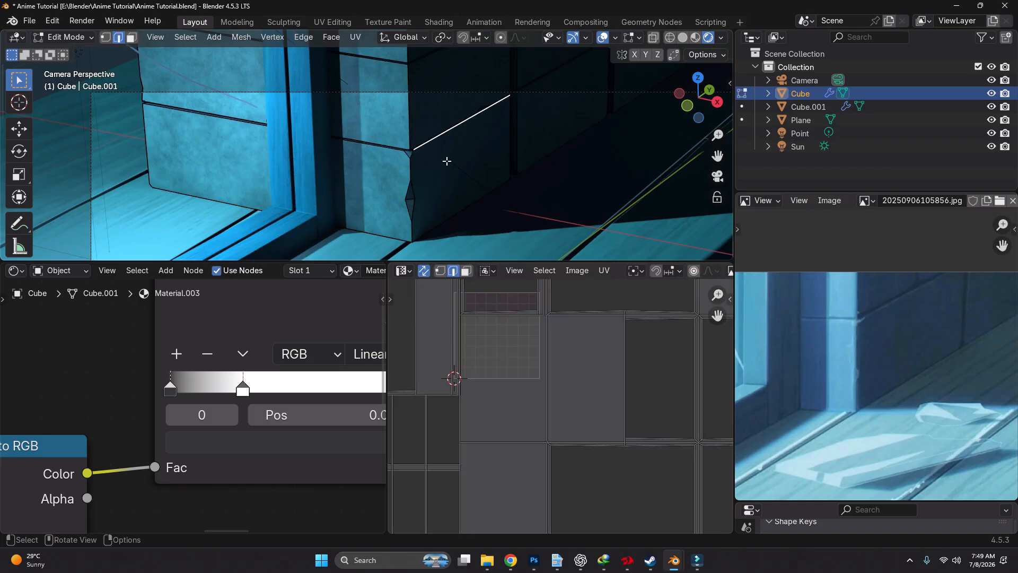
scroll(487, 210, down, 2)
scroll(473, 211, up, 8)
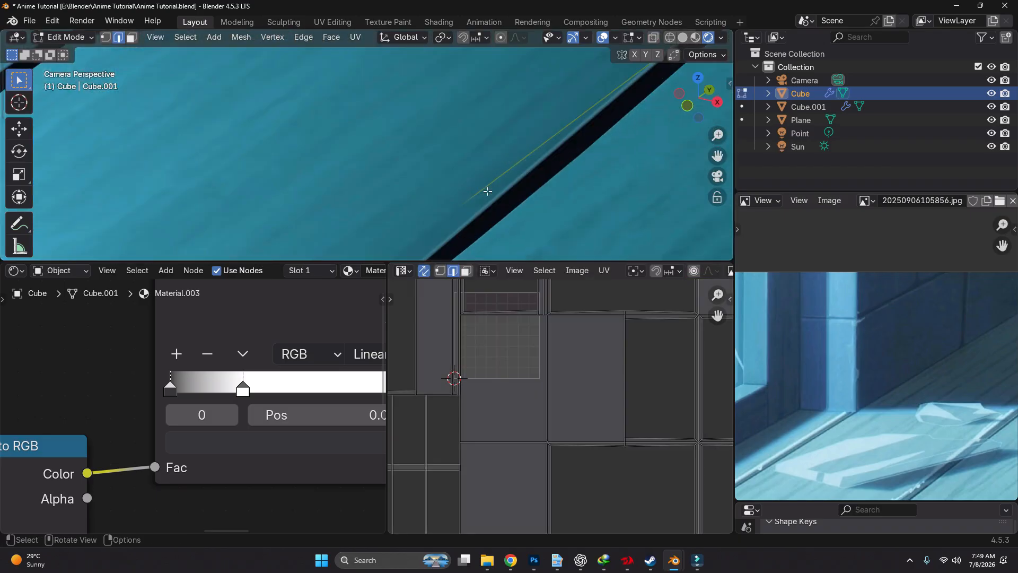
drag(510, 156, 505, 198)
mouse_move(508, 182)
right_down()
mouse_move(526, 147)
mouse_move(519, 218)
right_up()
scroll(475, 172, down, 2)
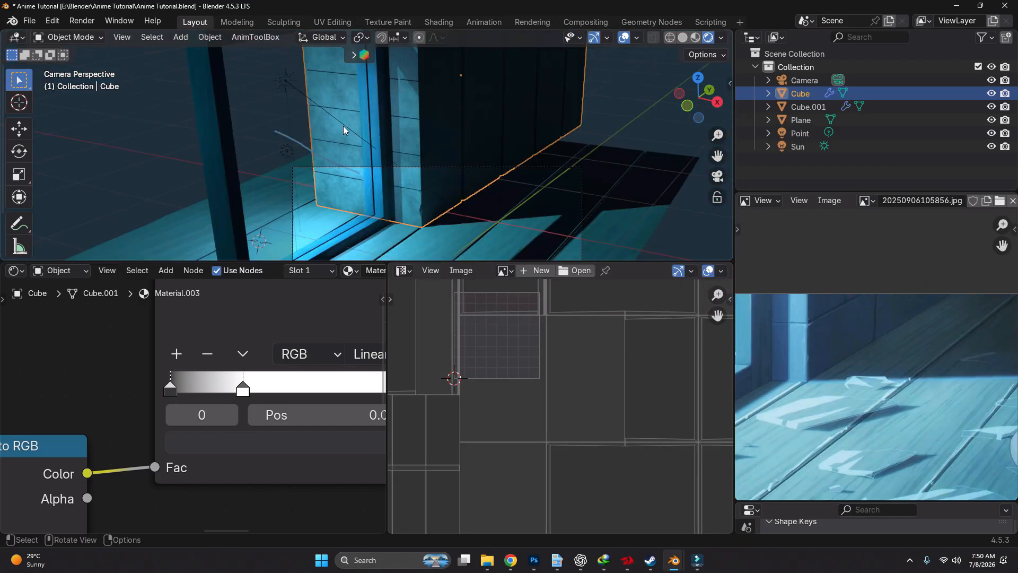
Try a duplicate of the Sun light shifted along the Y and X axes, and delete it
click(305, 95)
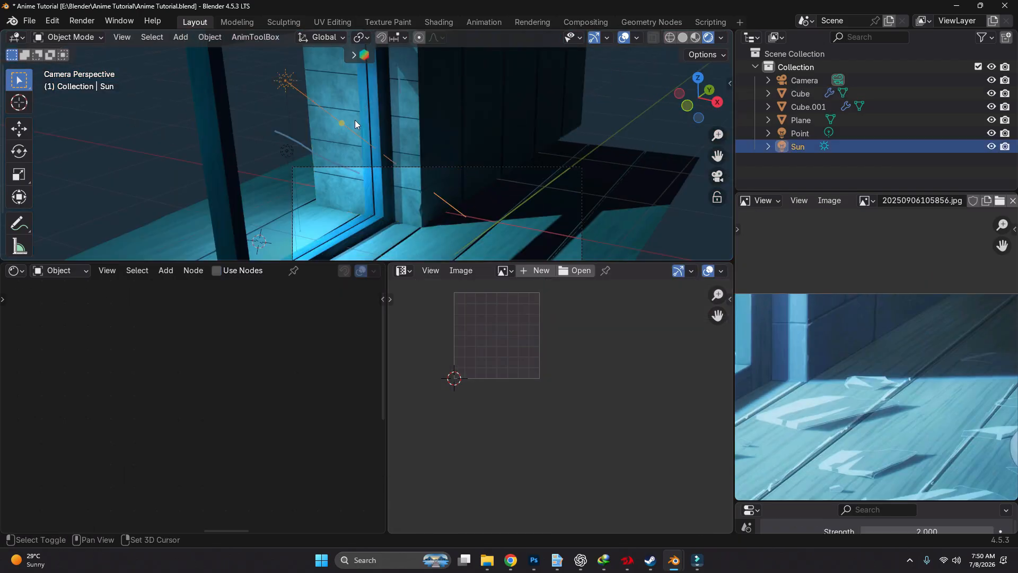
key(shift+d)
key(y)
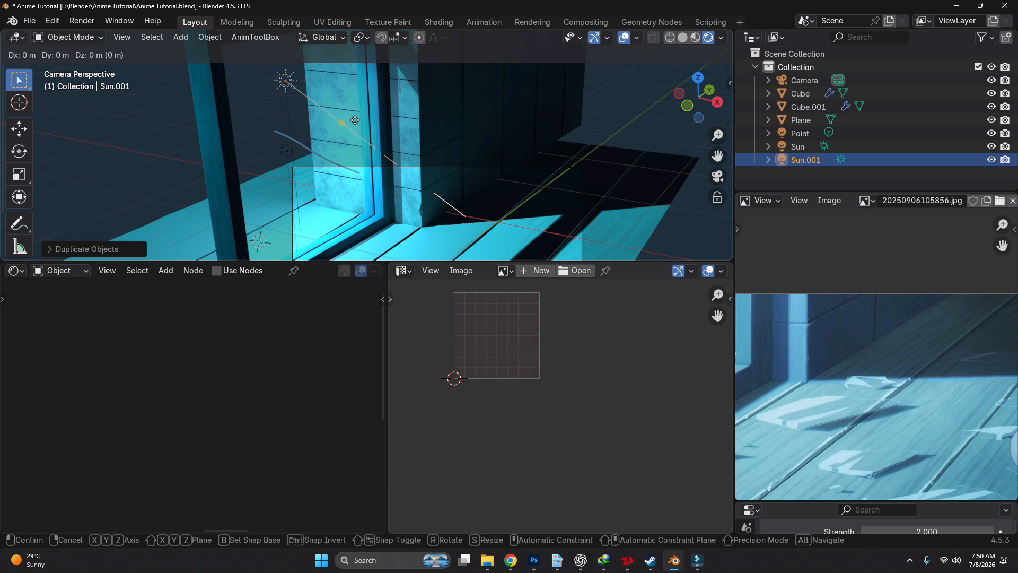
click(465, 144)
key(g)
key(x)
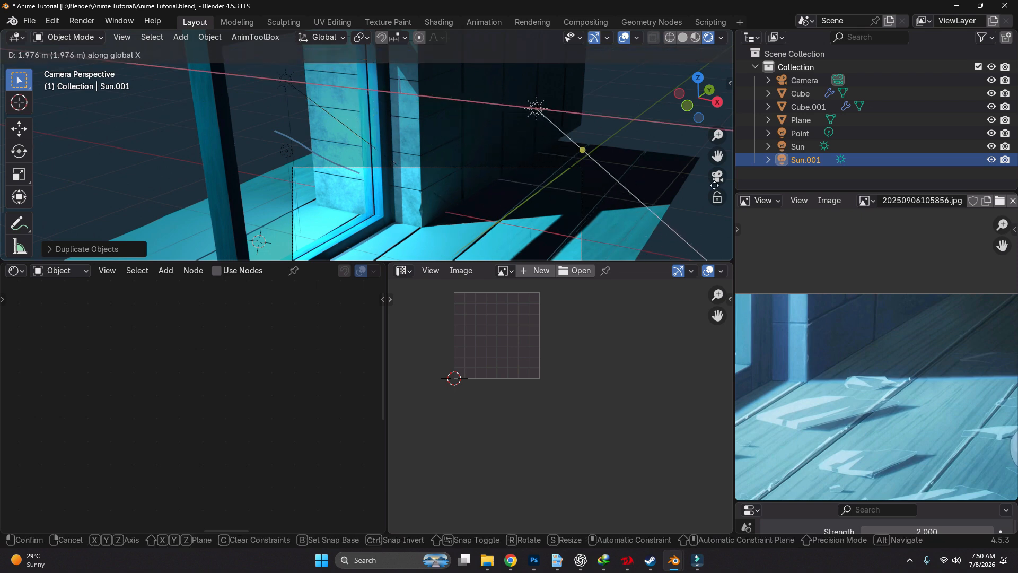
click(716, 183)
key(Delete)
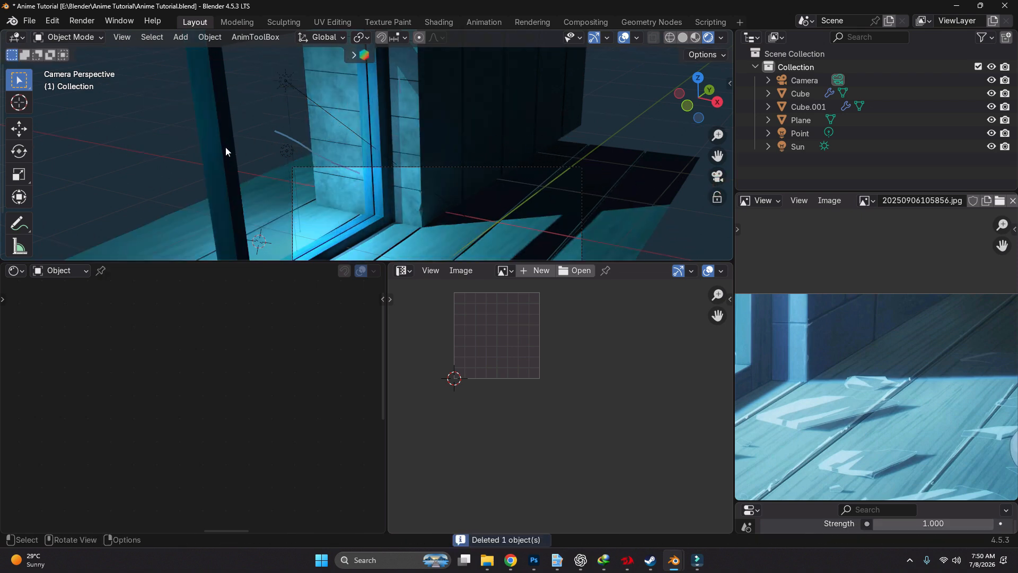
Duplicate the point light and move the copy along the X and Y axes to the dark side of the brick wall
click(282, 155)
key(shift+d)
click(282, 155)
key(g)
key(x)
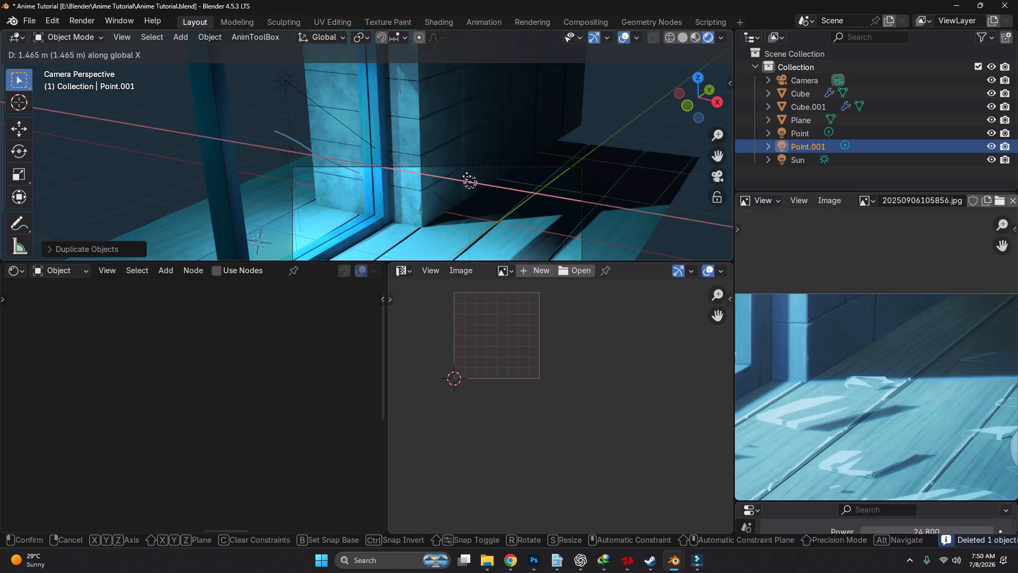
click(466, 177)
key(g)
key(y)
click(537, 136)
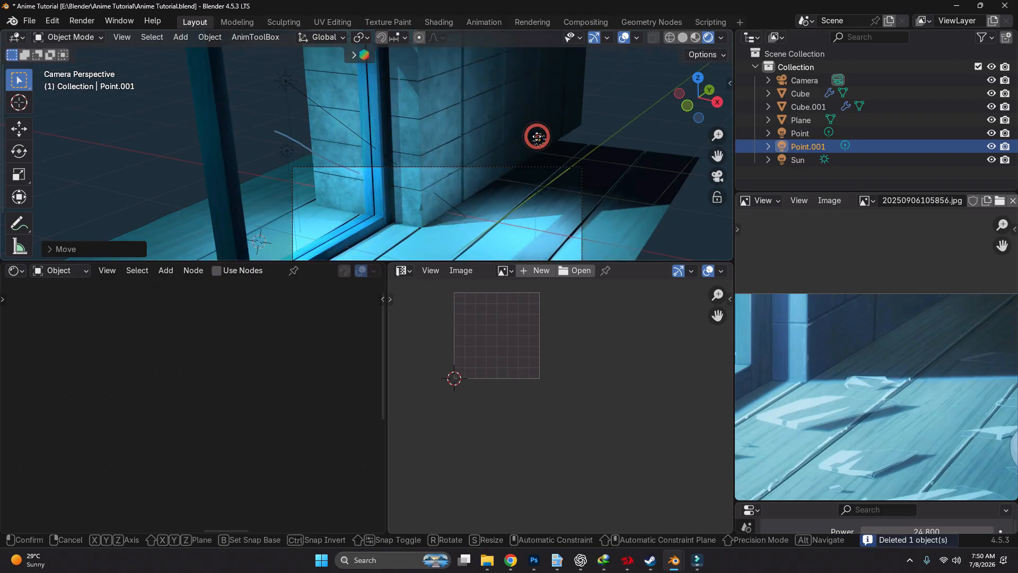
key(g)
key(x)
click(534, 139)
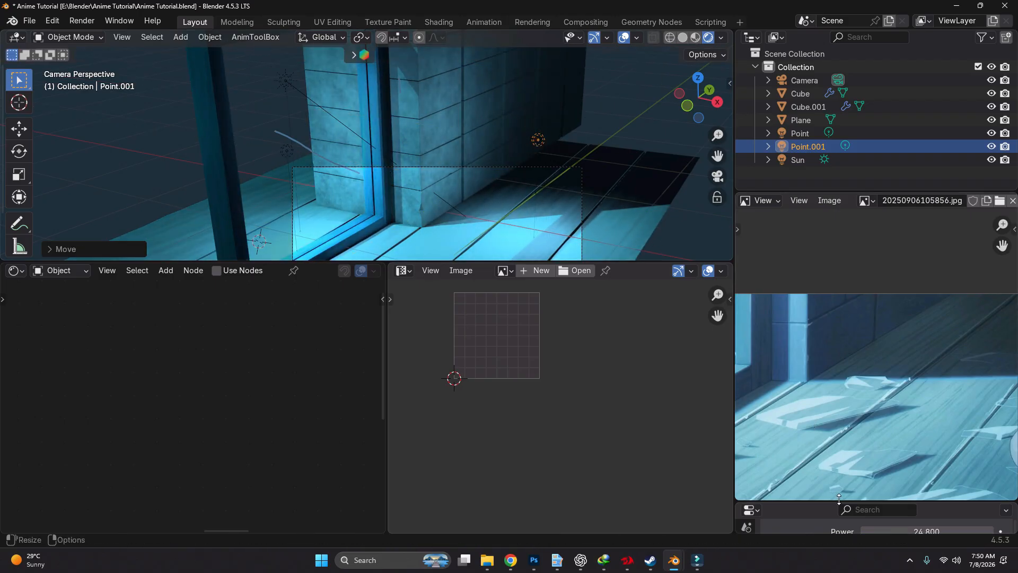
Enlarge the properties area and set the duplicated point light's Power to 9
drag(843, 502, 830, 336)
scroll(894, 447, up, 6)
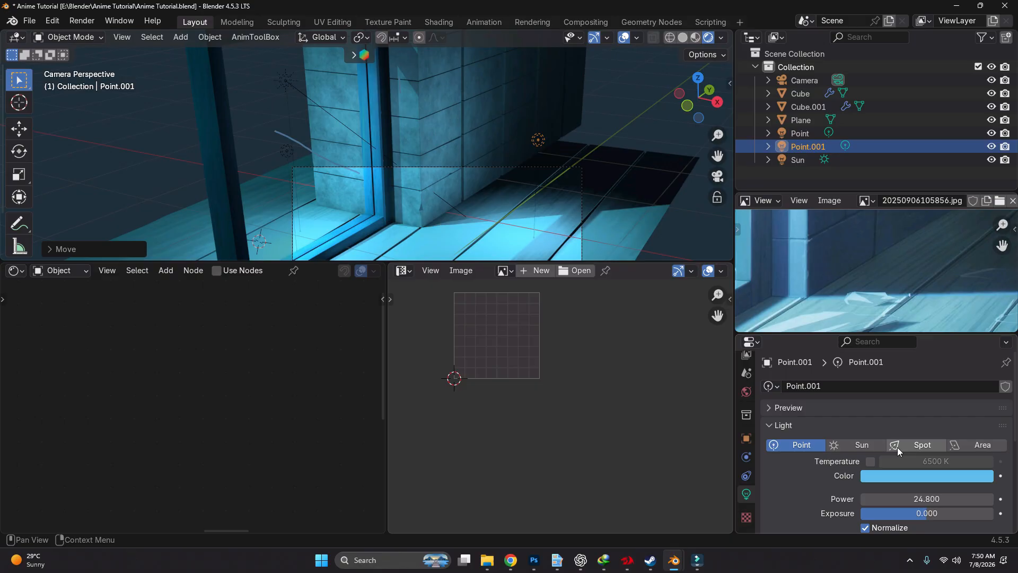
click(927, 494)
text(4)
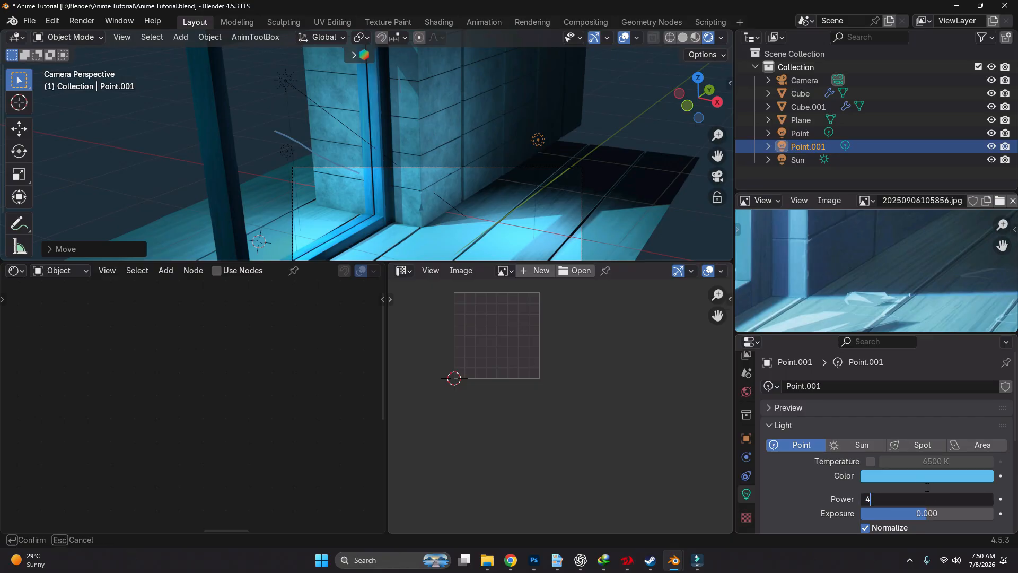
key(Left)
key(Return)
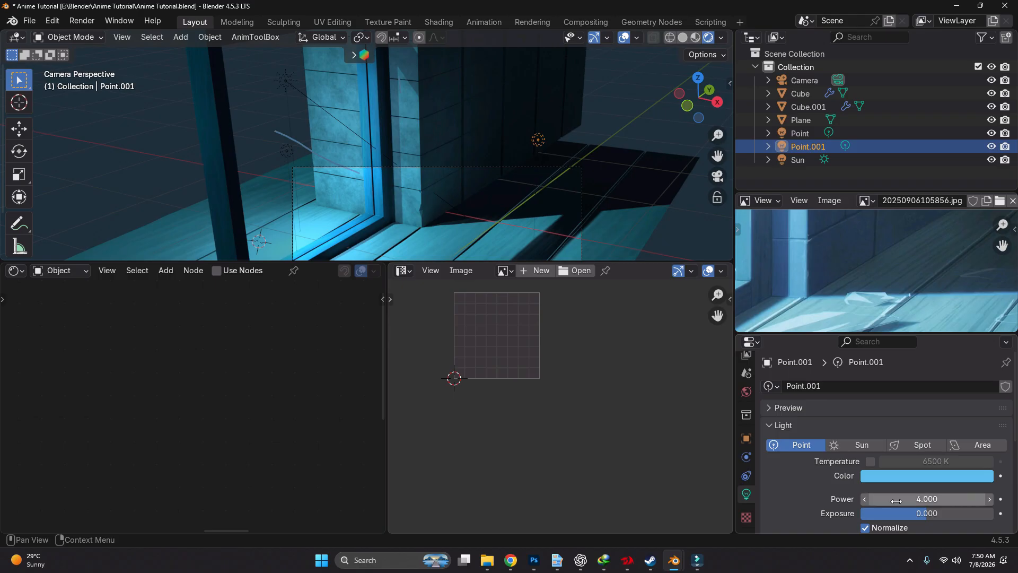
drag(890, 501, 926, 501)
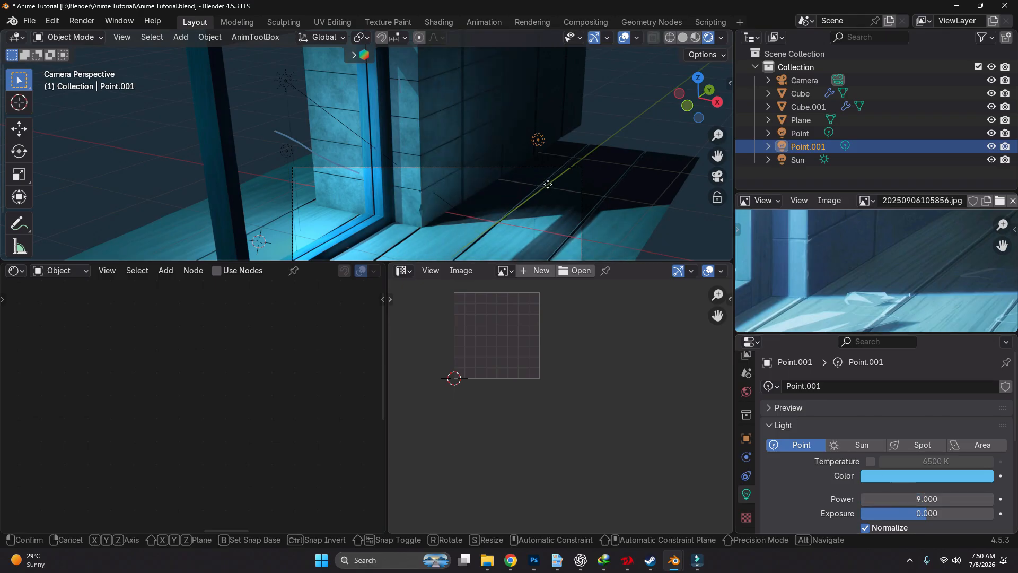
key(g)
key(y)
right_click(614, 157)
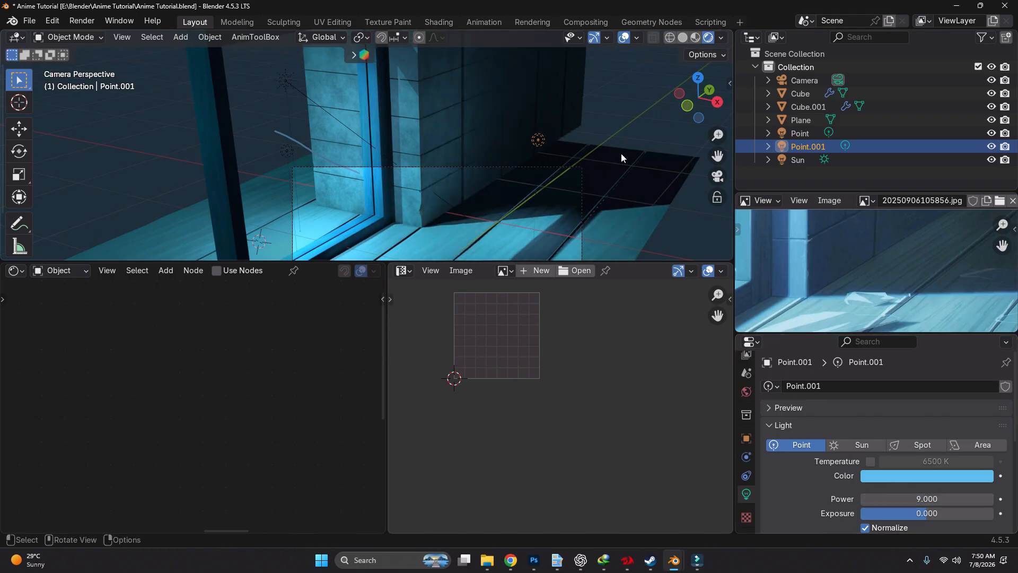
Set the duplicated point light's Power to 12 and Radius to 0.59 m, and move it farther along the Y axis
scroll(934, 440, down, 4)
drag(928, 444, 938, 418)
scroll(928, 447, up, 1)
key(g)
key(y)
click(644, 227)
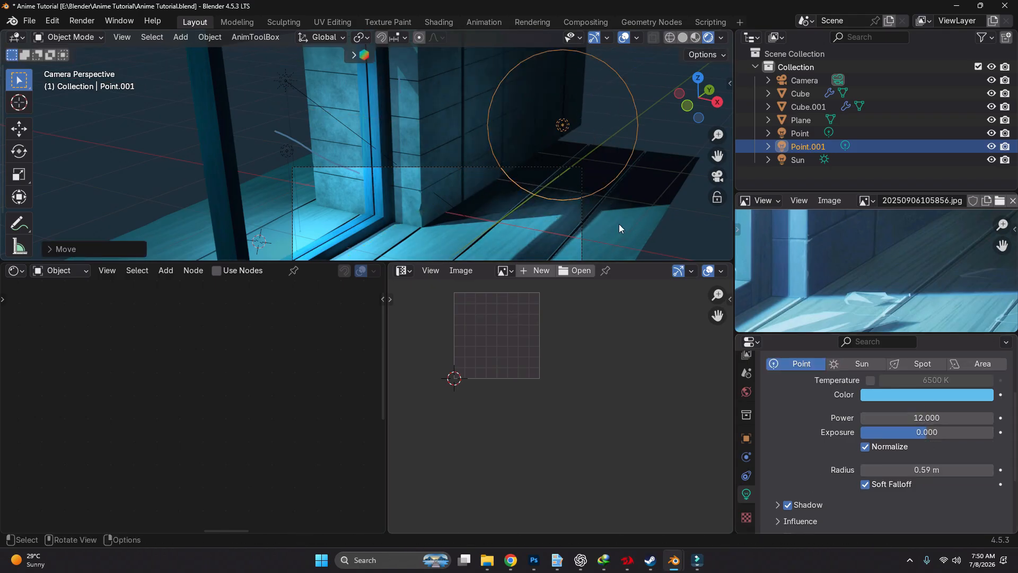
Increase the duplicated point light's Radius to 0.85 m and return to the camera view
middle_drag(620, 227, 458, 204)
scroll(493, 148, down, 1)
drag(908, 470, 925, 469)
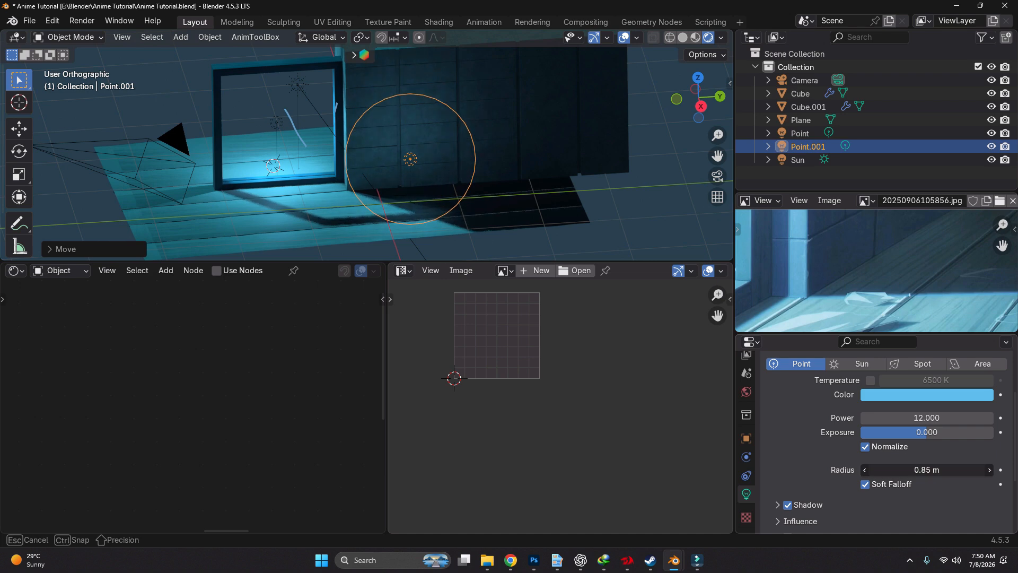
click(718, 176)
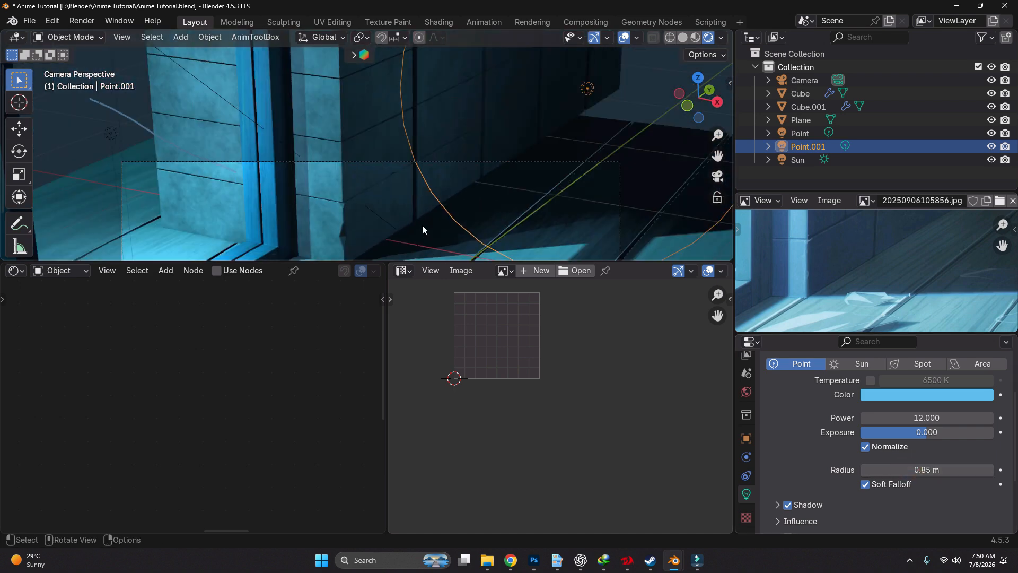
shift+middle_drag(372, 254, 381, 205)
scroll(380, 205, up, 3)
scroll(404, 204, down, 4)
key(g)
right_click(497, 181)
shift+middle_drag(498, 182, 481, 229)
scroll(893, 452, down, 4)
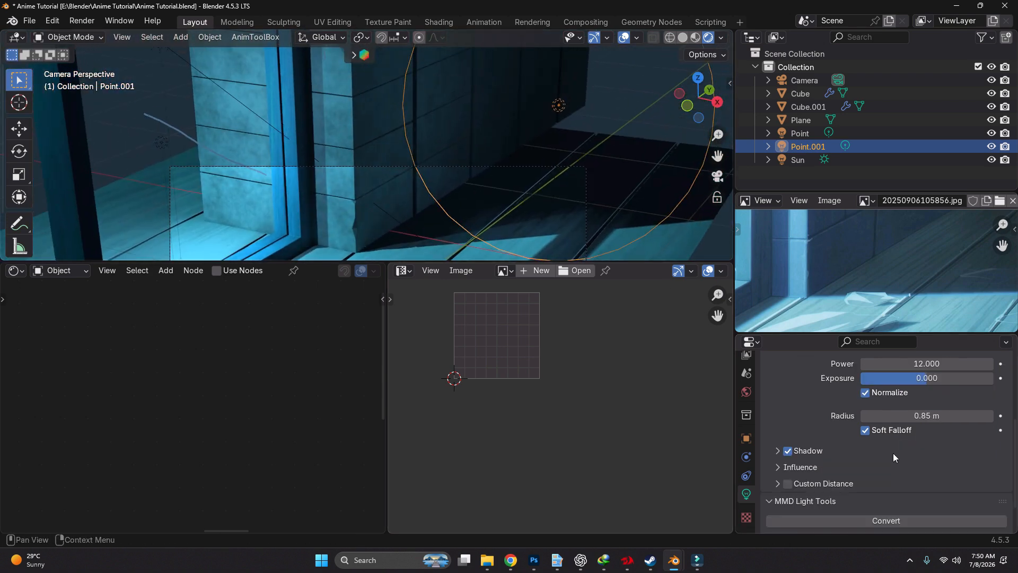
Turn off the duplicated point light's shadow and set its Power to 9
click(790, 414)
click(790, 415)
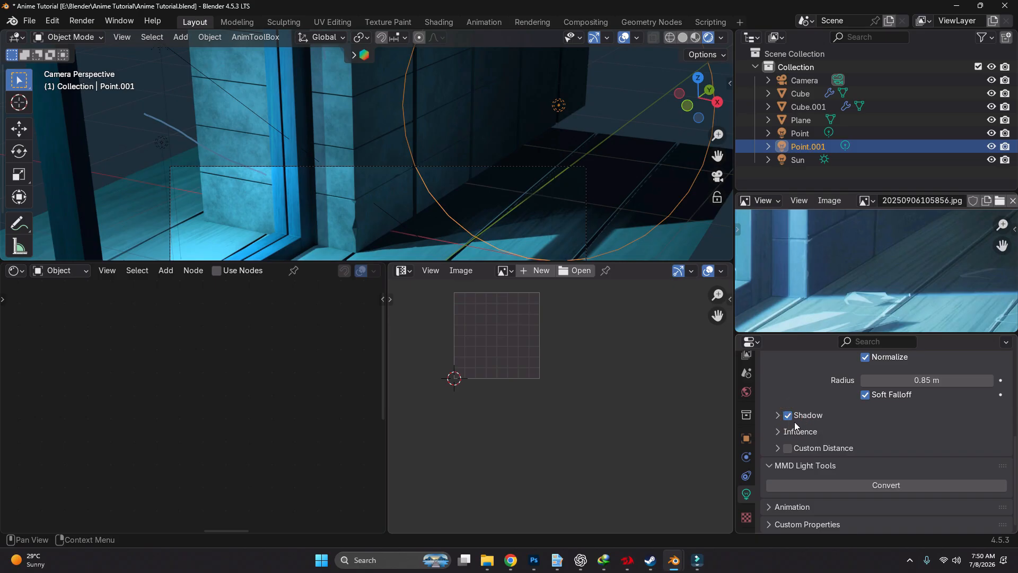
click(786, 430)
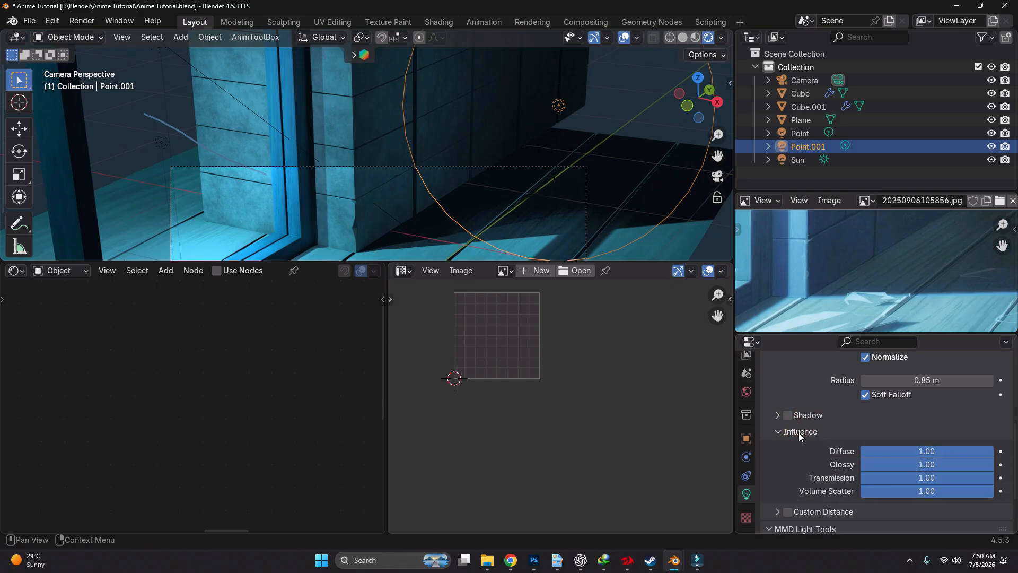
scroll(799, 431, down, 1)
scroll(924, 435, up, 3)
click(928, 436)
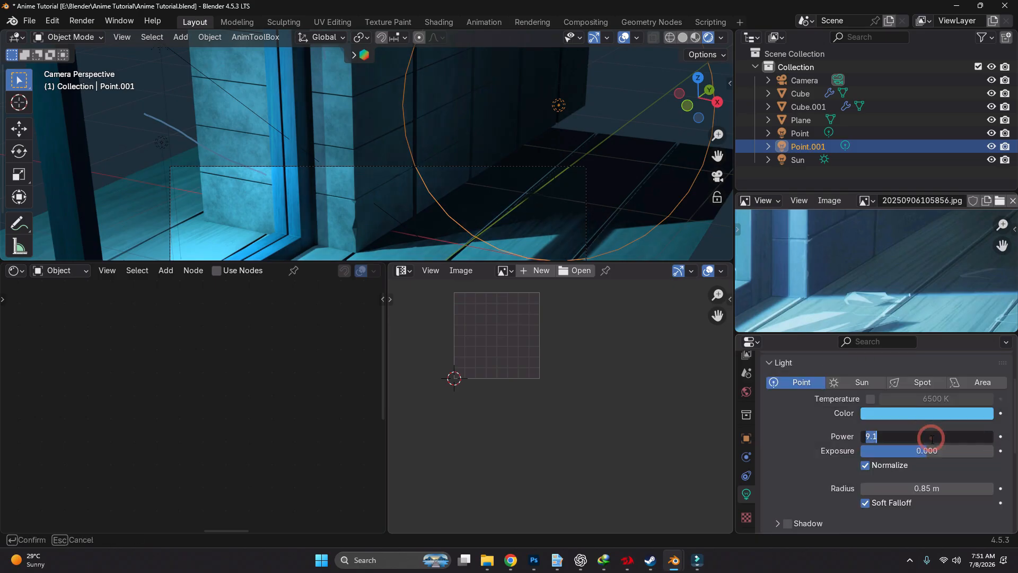
key(Return)
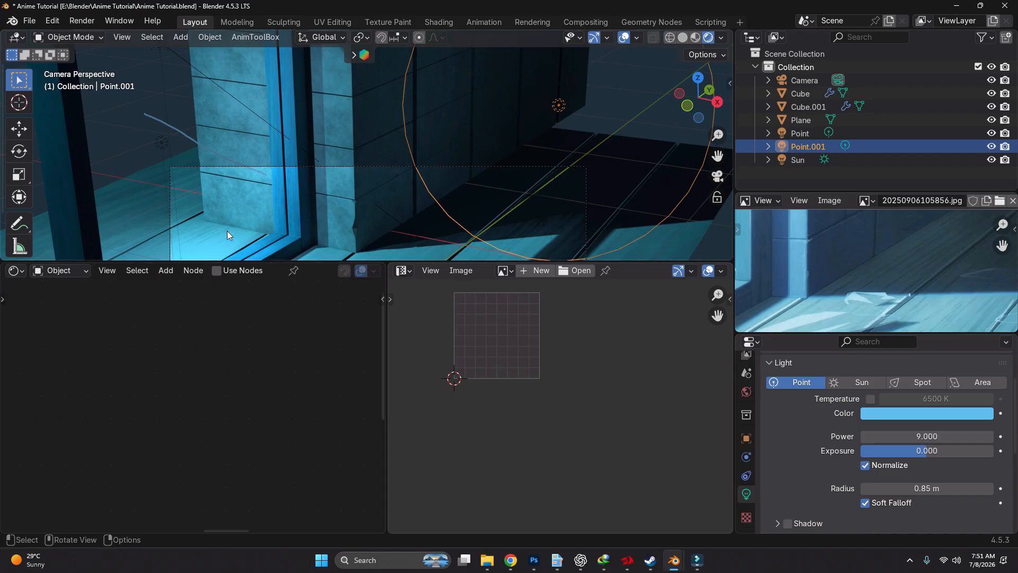
shift+middle_drag(370, 208, 320, 152)
scroll(320, 152, up, 11)
key(d)
drag(388, 112, 389, 126)
right_drag(378, 168, 418, 96)
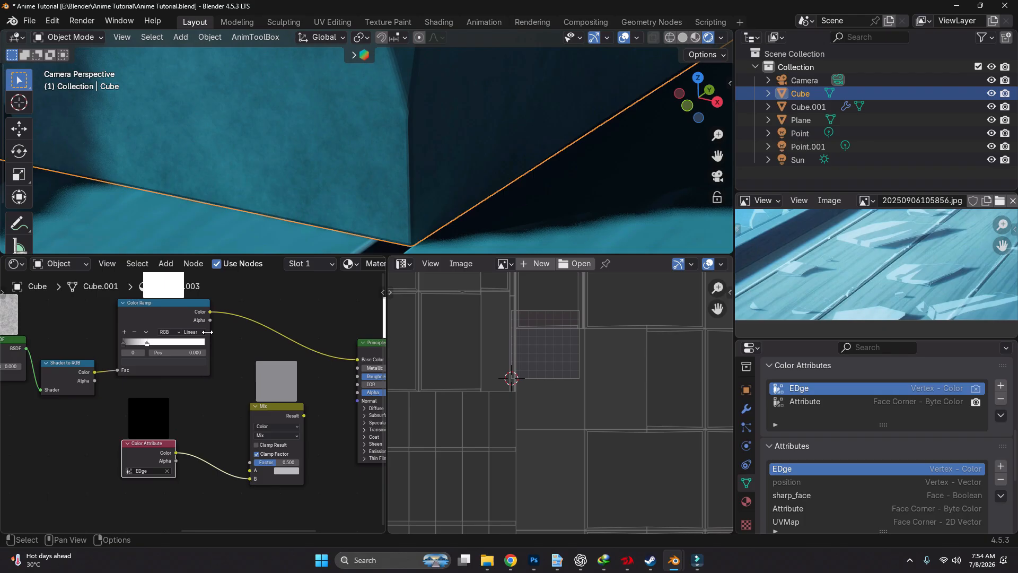
Connect the Color Ramp's Color output to the Mix node's A input in the wall's material
scroll(207, 332, up, 2)
drag(210, 308, 257, 493)
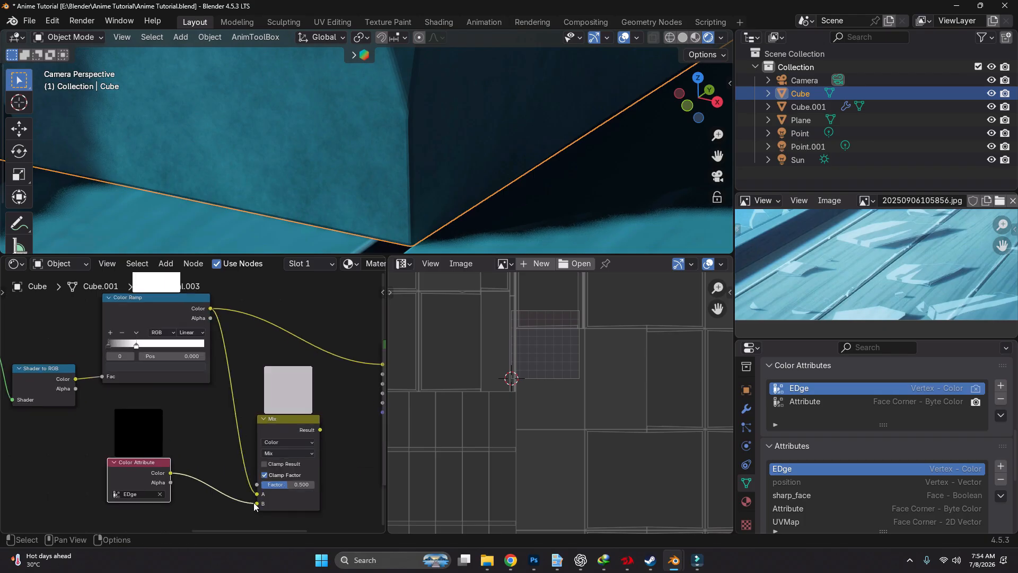
Set the wall material's Mix node to Screen blending and add a Color Ramp between the EDge attribute and its Factor input
drag(271, 435, 319, 386)
click(258, 410)
click(265, 311)
key(shift+a)
text(c)
click(265, 429)
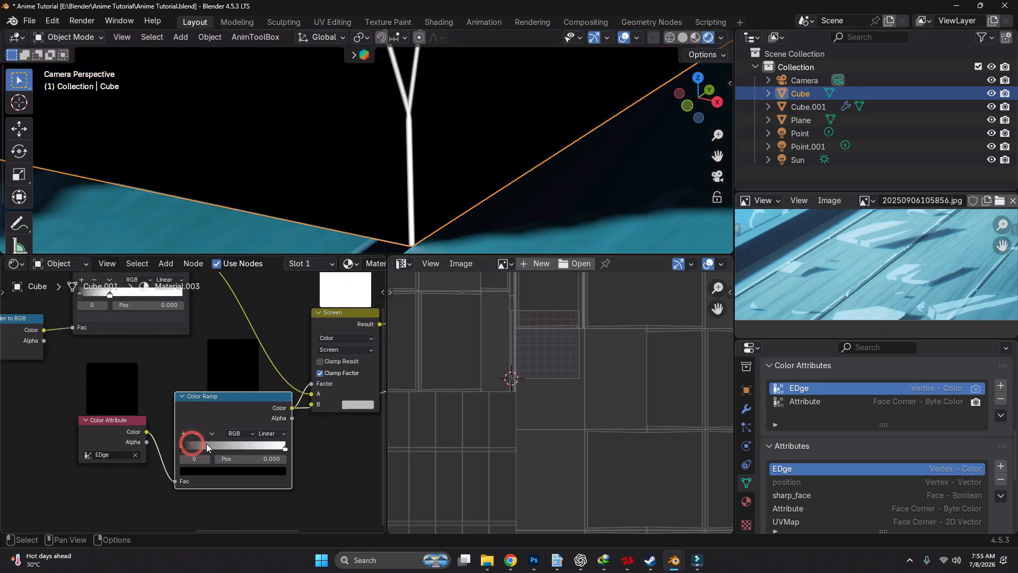
Move the edge Color Ramp's black stop to 0.695, switch it to B-Spline interpolation, and let it drive only the Screen node's Factor
click(199, 446)
drag(208, 401, 198, 427)
drag(264, 391, 240, 424)
ctrl+shift+click(294, 313)
scroll(297, 371, up, 6)
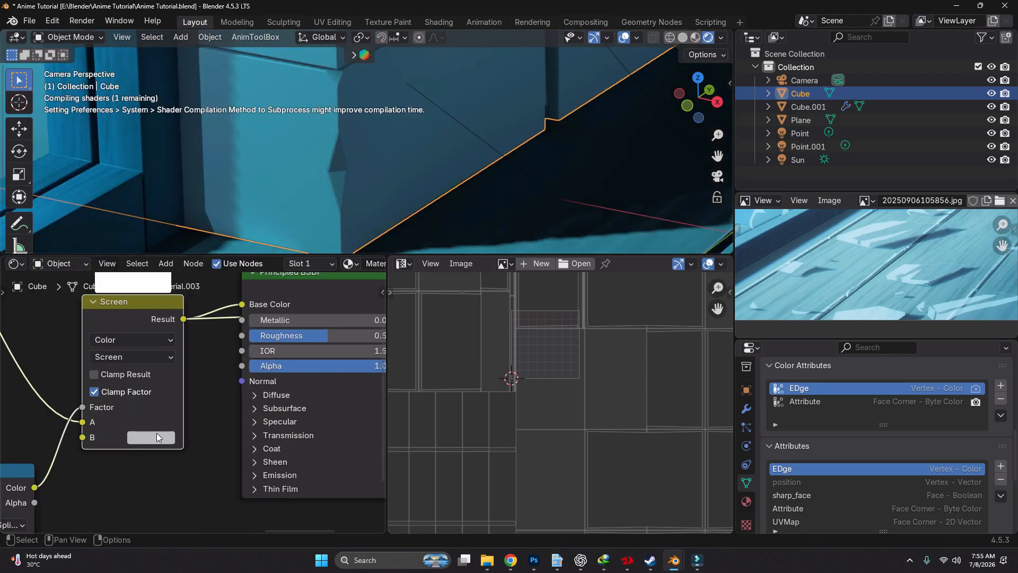
Set the Screen node's B colour to light cyan for the wall's edge highlights
click(157, 433)
click(207, 208)
ctrl+shift+click(255, 342)
scroll(340, 150, up, 5)
scroll(246, 378, up, 5)
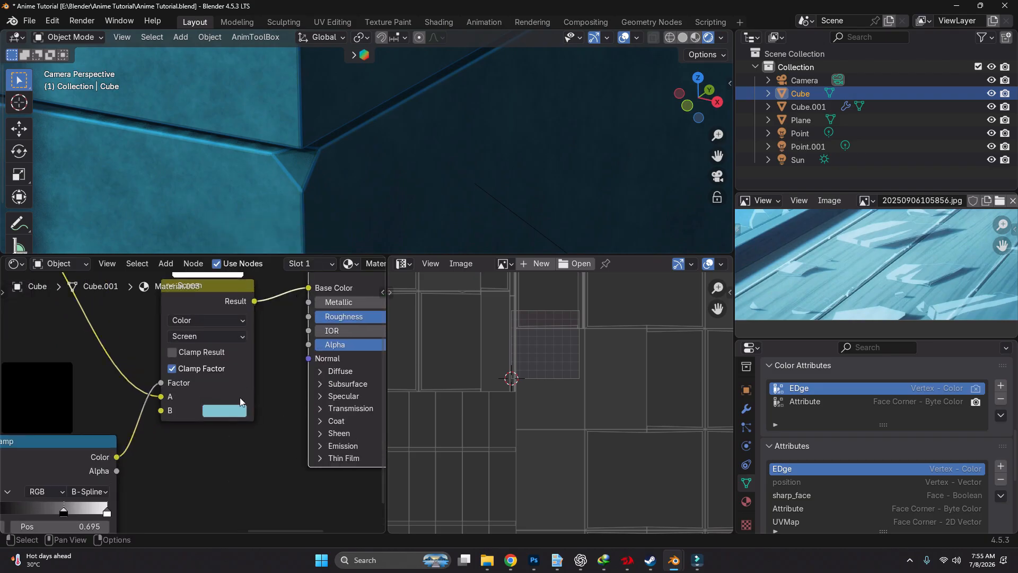
Shade the brick wall smooth
click(228, 412)
right_click(291, 161)
click(298, 165)
scroll(257, 380, down, 6)
scroll(257, 380, up, 4)
Desaturate the Screen node's B colour to a near-white pale blue
click(250, 388)
drag(297, 337, 246, 337)
scroll(252, 392, down, 3)
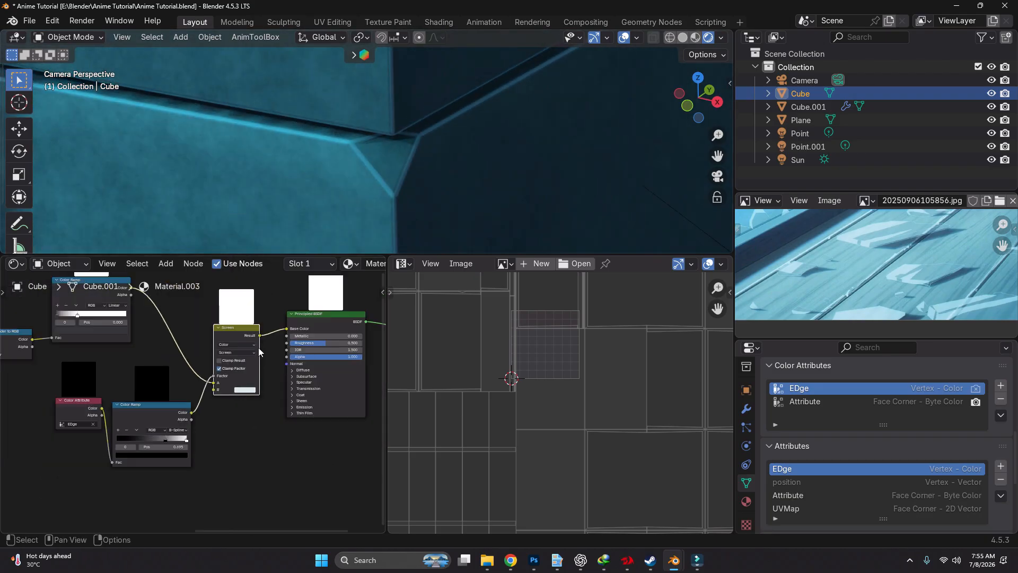
Darken the edge Color Ramp's white stop to light grey to soften the wall's edge highlights
scroll(126, 453, up, 7)
click(304, 420)
click(283, 468)
drag(275, 173, 275, 203)
scroll(323, 131, down, 6)
scroll(323, 131, up, 7)
scroll(319, 181, down, 8)
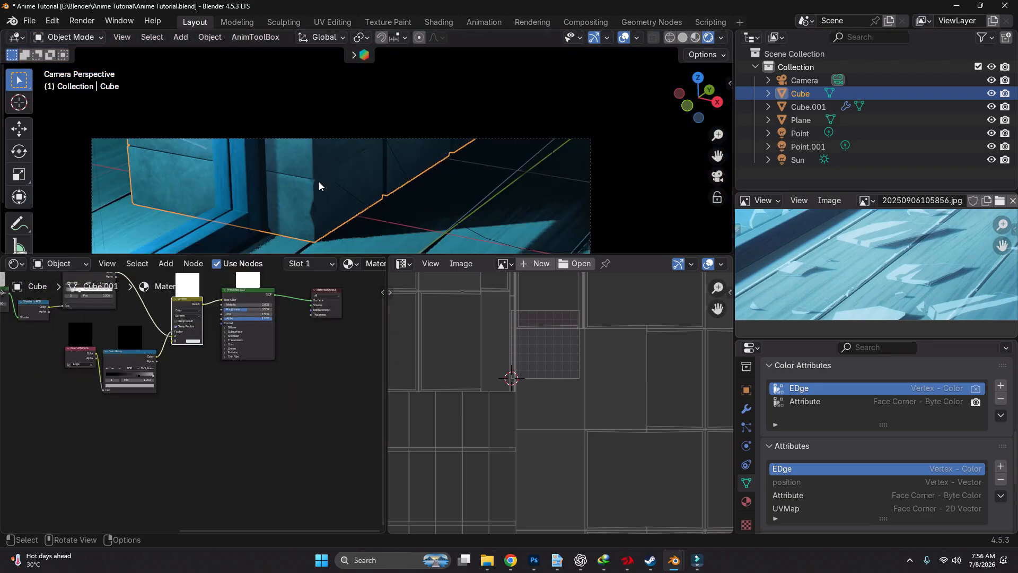
Save the file, render the image, and inspect the wall's edges in the result
scroll(275, 129, up, 3)
key(ctrl+s)
scroll(275, 129, down, 2)
click(81, 21)
click(101, 35)
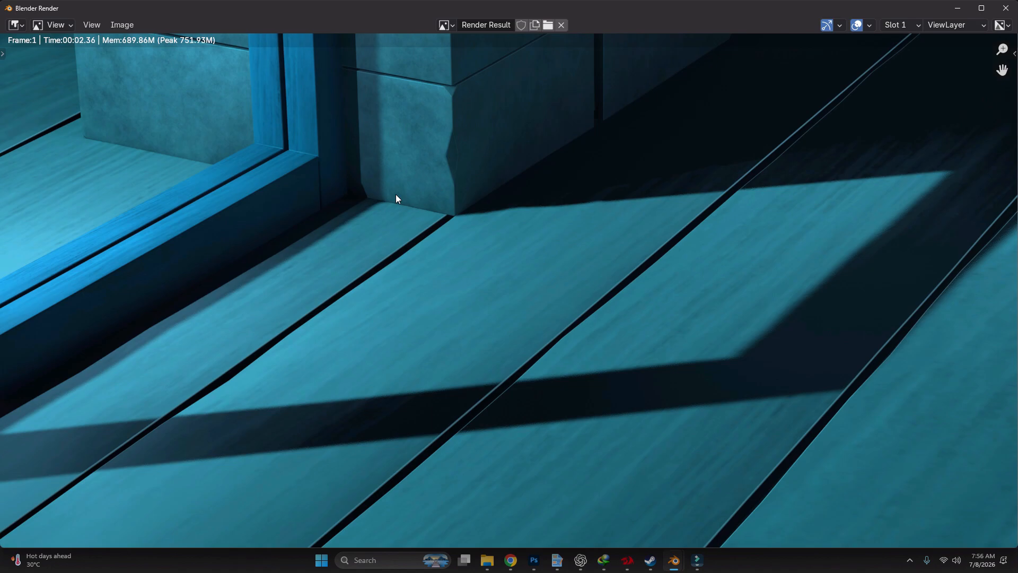
scroll(418, 195, down, 3)
scroll(485, 195, up, 3)
key(Escape)
Try a different value for the dark stop in the wall material's painterly Color Ramp and undo it
scroll(352, 102, up, 6)
scroll(207, 392, down, 6)
scroll(52, 364, up, 3)
scroll(52, 367, up, 8)
middle_drag(727, 370, 482, 357)
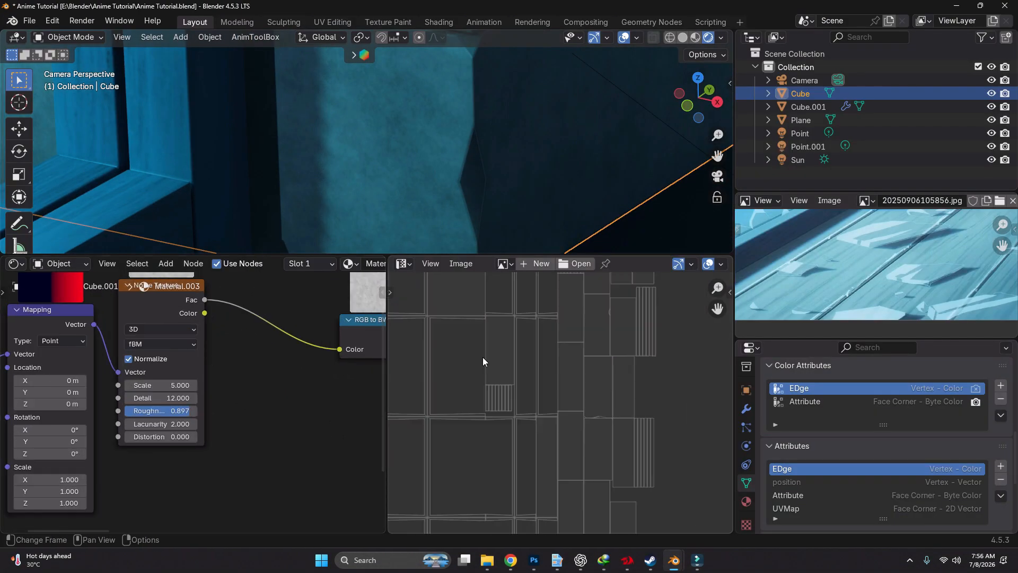
middle_drag(345, 361, 95, 366)
click(332, 416)
mouse_move(350, 212)
mouse_down()
mouse_move(350, 260)
mouse_move(350, 193)
mouse_up()
scroll(264, 318, down, 4)
scroll(405, 118, down, 5)
key(ctrl+z)
scroll(405, 118, down, 5)
click(313, 151)
scroll(311, 95, up, 6)
Brighten the black stop of the Color Ramp feeding the wall's Diffuse BSDF to grey
scroll(200, 391, down, 3)
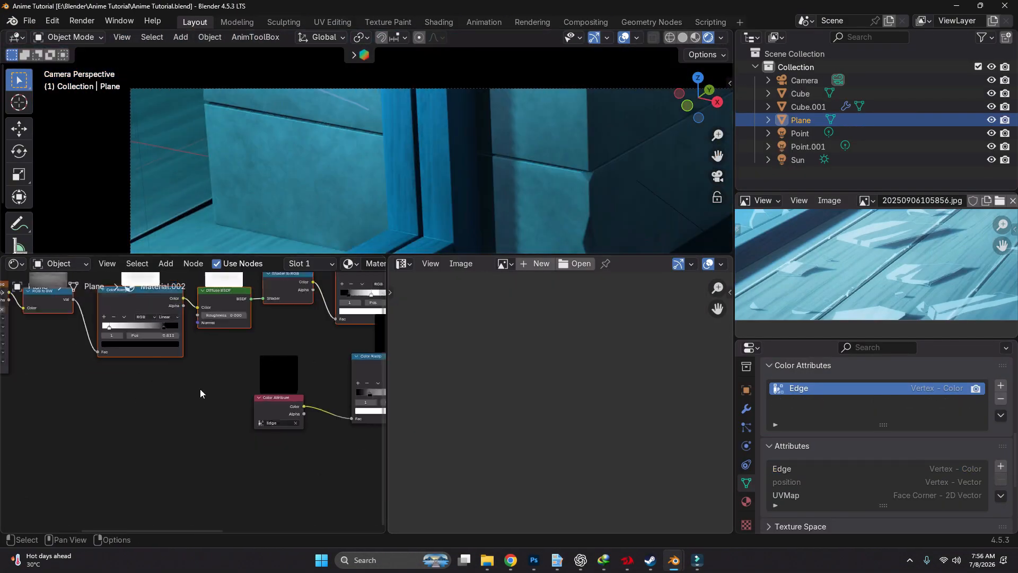
drag(297, 175, 312, 143)
key(ctrl+z)
scroll(251, 391, up, 3)
Set the wall's Noise Texture Scale to 4 and Roughness to 0.735, and save the file
scroll(250, 392, down, 4)
scroll(226, 394, up, 4)
click(238, 419)
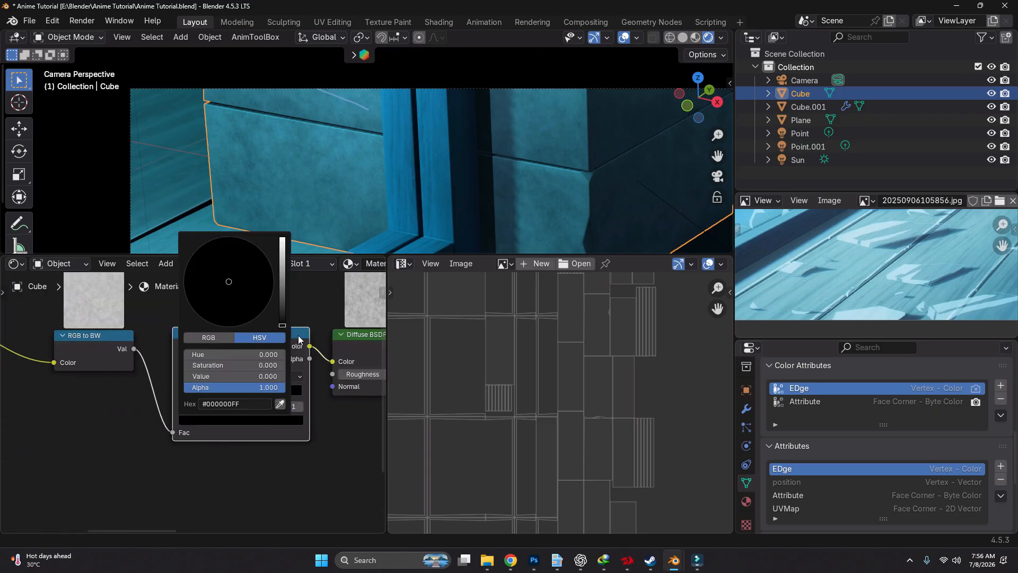
drag(282, 319, 282, 300)
scroll(233, 392, down, 4)
scroll(159, 384, up, 7)
drag(182, 385, 175, 385)
scroll(318, 218, up, 4)
drag(221, 421, 205, 421)
scroll(266, 168, down, 9)
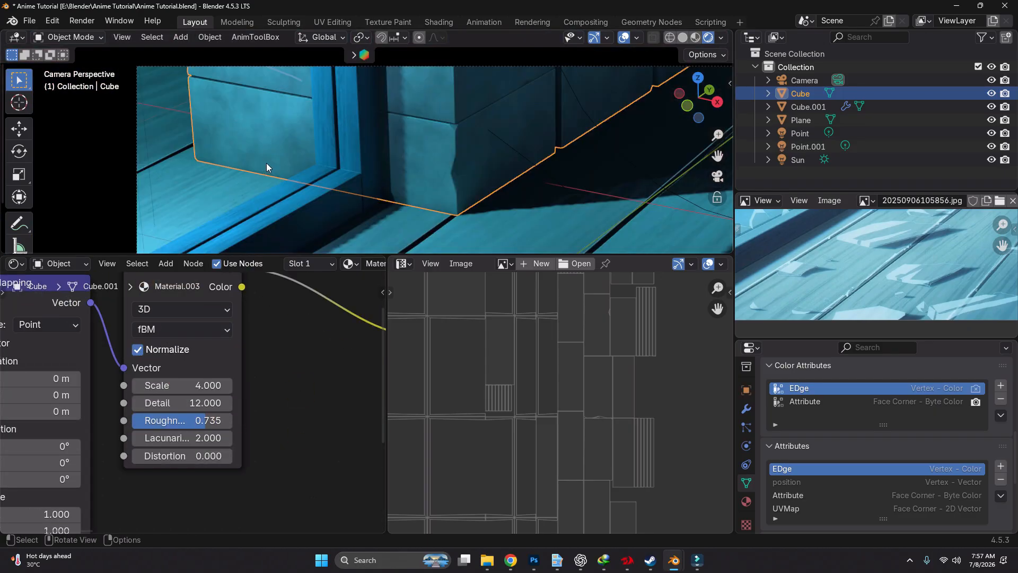
key(ctrl+s)
Preview the materials in the viewport, add a plane mesh, and scale it down to about 0.47
click(682, 38)
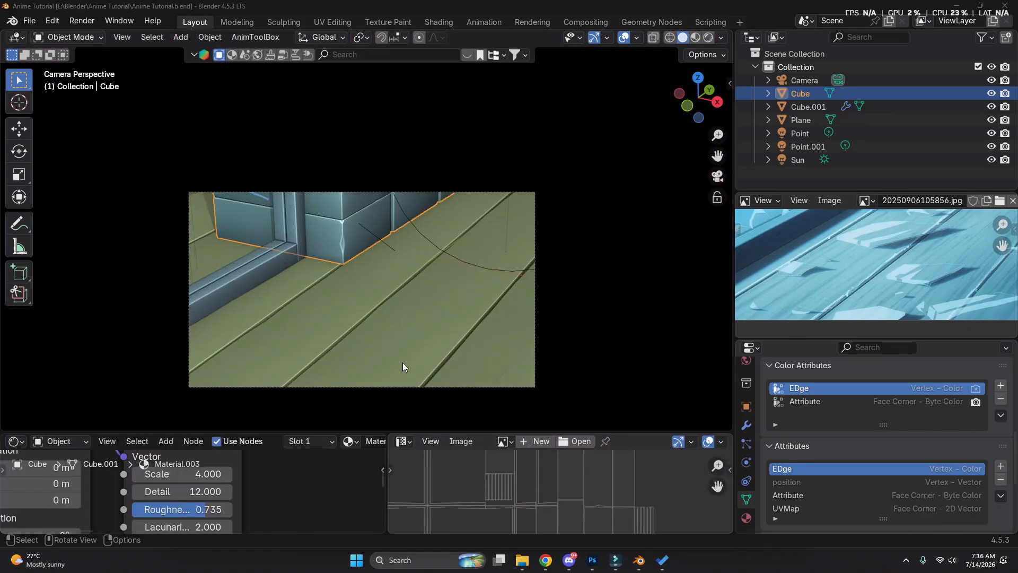
click(400, 365)
key(z)
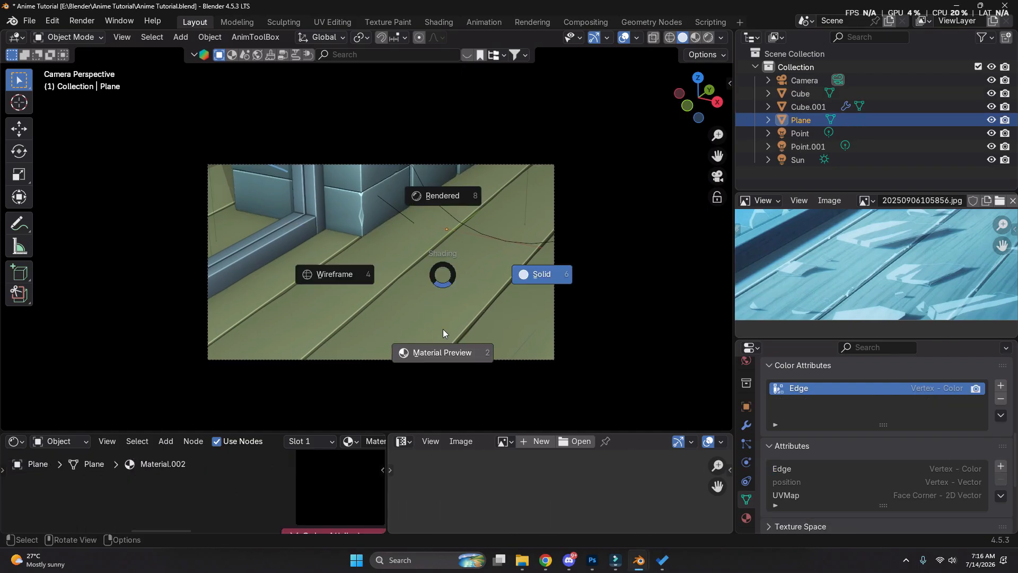
click(443, 329)
scroll(390, 271, up, 3)
key(shift+a)
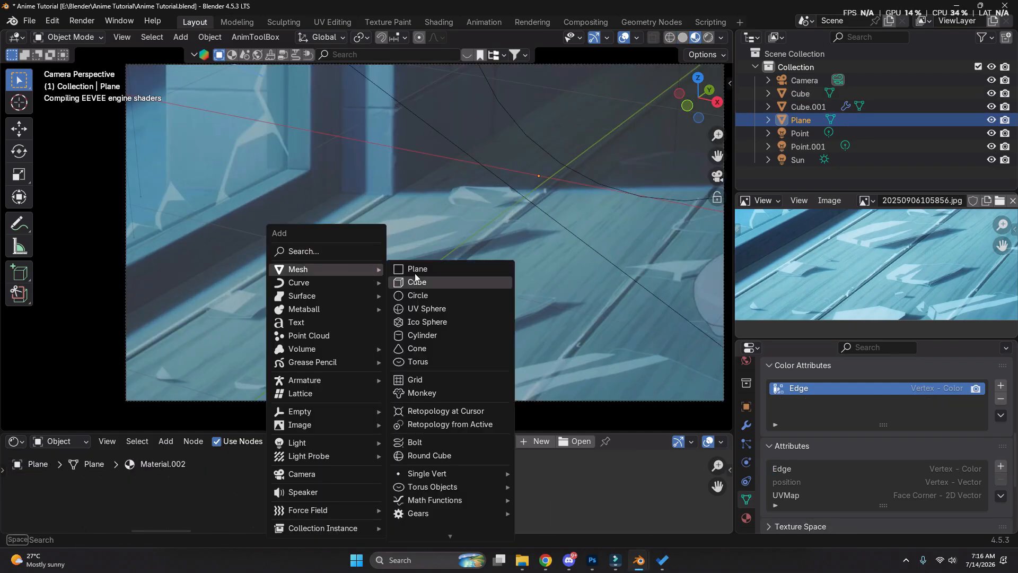
click(416, 265)
scroll(415, 265, down, 1)
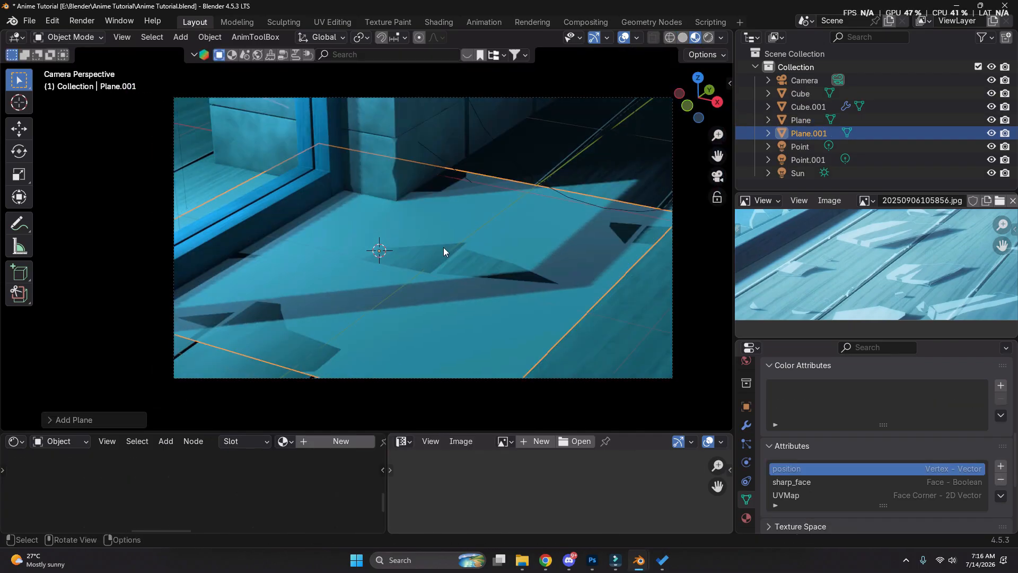
key(s)
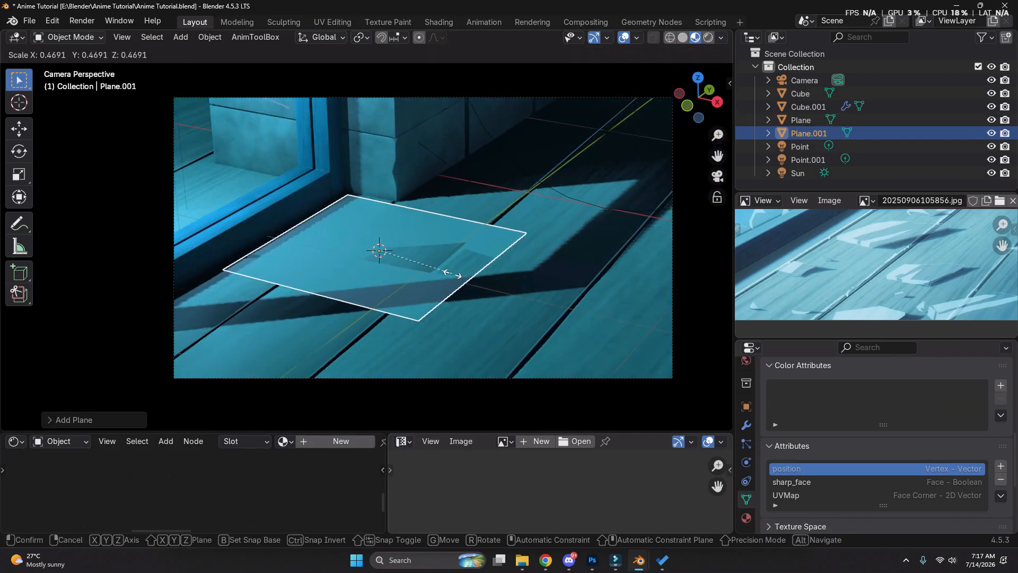
click(450, 275)
scroll(424, 268, up, 5)
In wireframe view, move the new plane vertically and scale it down over the large reference shard
key(z)
click(418, 277)
key(g)
key(z)
click(551, 316)
key(s)
click(464, 294)
In Edit Mode, move the plane's far edge out toward the tip of the reference shard
key(Tab)
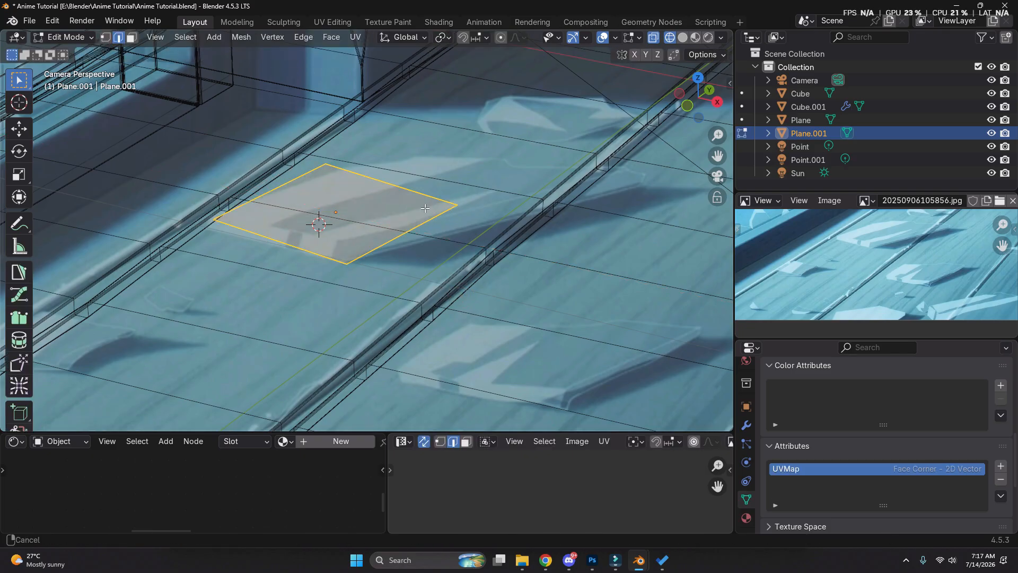
scroll(464, 265, up, 1)
shift+middle_drag(466, 235, 469, 292)
click(481, 216)
key(g)
click(717, 236)
Move the plane's upper vertex onto the matching corner of the large reference shard
key(1)
shift+middle_drag(583, 185, 536, 187)
click(504, 160)
key(g)
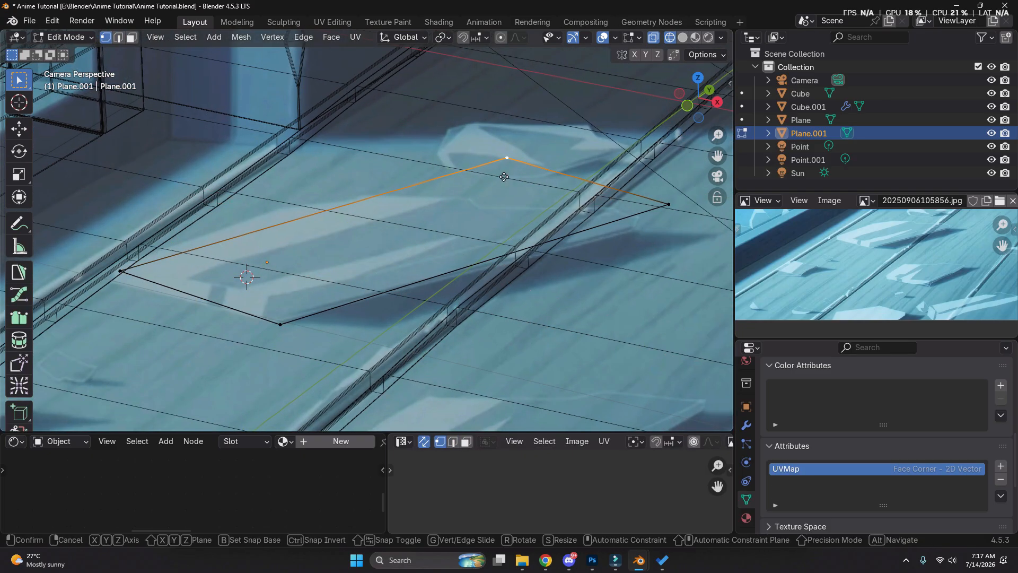
click(379, 198)
key(2)
key(1)
Add vertices on the shard's upper edge and shift one within the floor plane to form the small notch
key(ctrl+r)
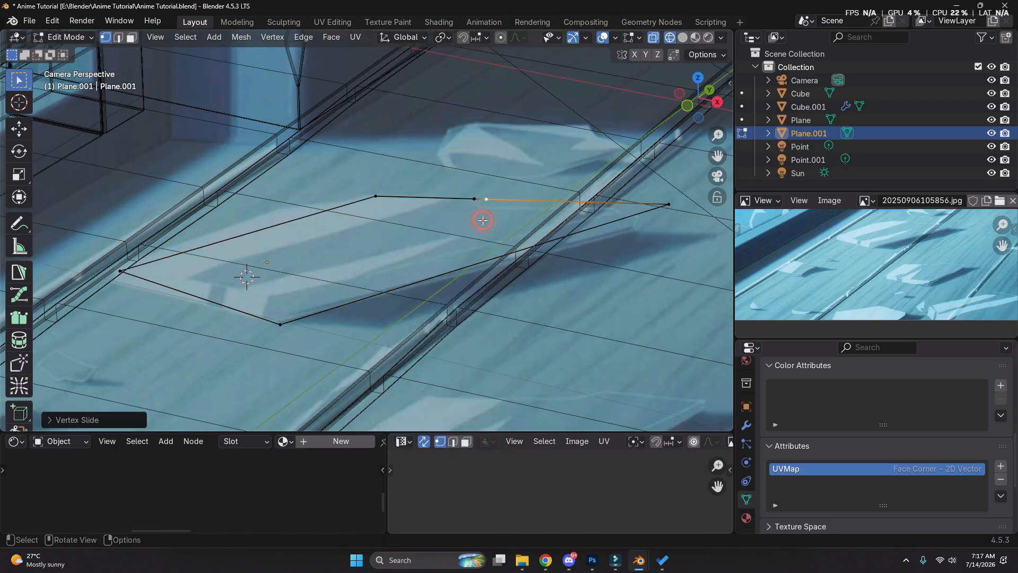
key(g)
key(shift+z)
click(476, 233)
shift+middle_drag(476, 234, 416, 223)
Add a vertex near the shard's tip, slide it along the edge, and pull the tip inward within the floor plane
key(ctrl+r)
click(585, 208)
key(g)
key(g)
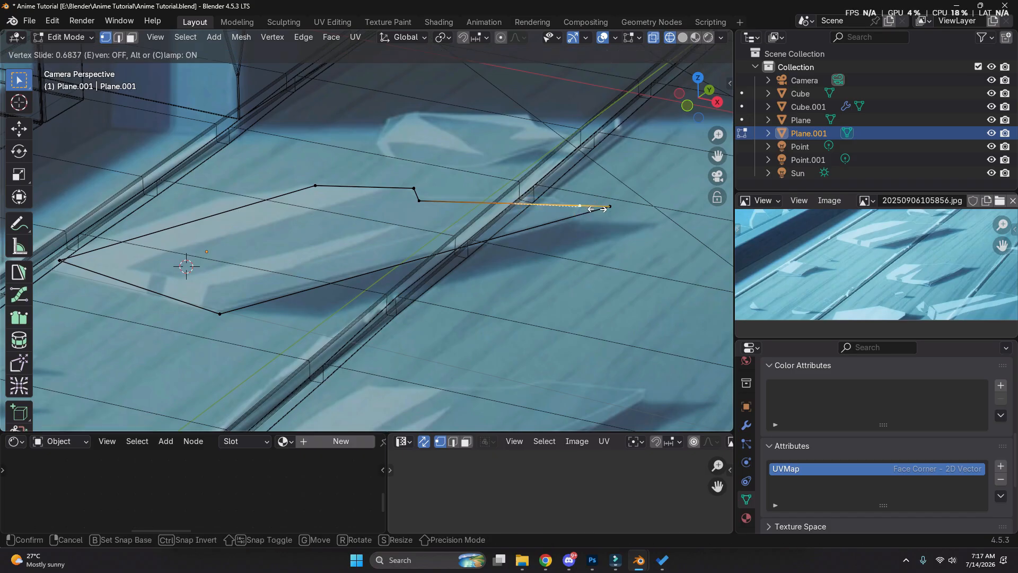
click(594, 208)
click(609, 208)
key(g)
key(shift+z)
click(572, 217)
Add and move one more vertex to blunt the shard's tip along the reference, and leave Edit Mode
key(ctrl+r)
key(g)
key(shift+z)
click(575, 201)
click(581, 208)
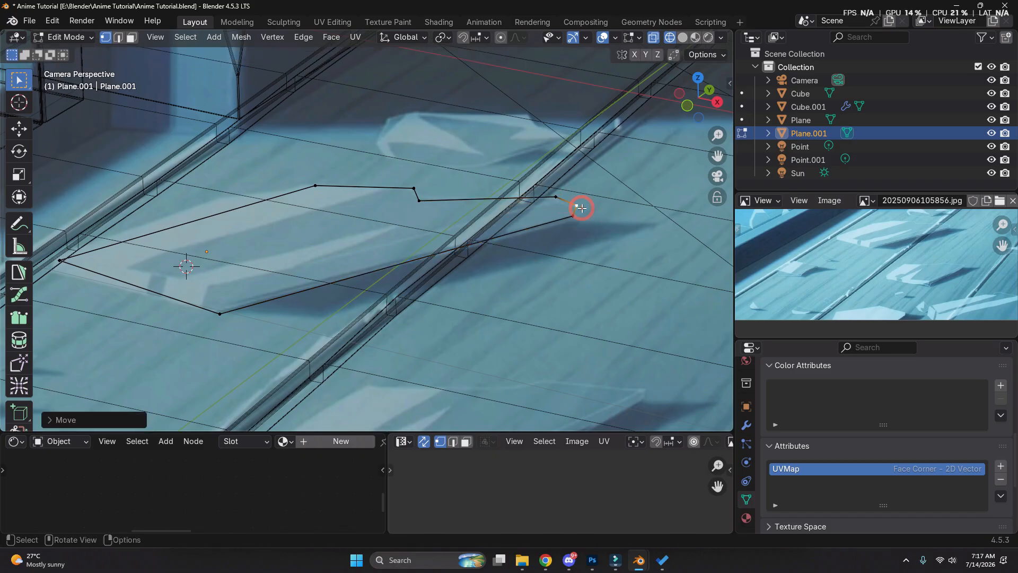
key(shift+z)
key(shift+z)
key(Tab)
Duplicate the large shard, rotate the copy about the Z axis, and move it toward the small shard behind it
scroll(504, 234, down, 4)
shift+middle_drag(505, 236, 484, 307)
scroll(484, 307, up, 3)
key(shift+d)
key(r)
key(z)
click(267, 356)
key(g)
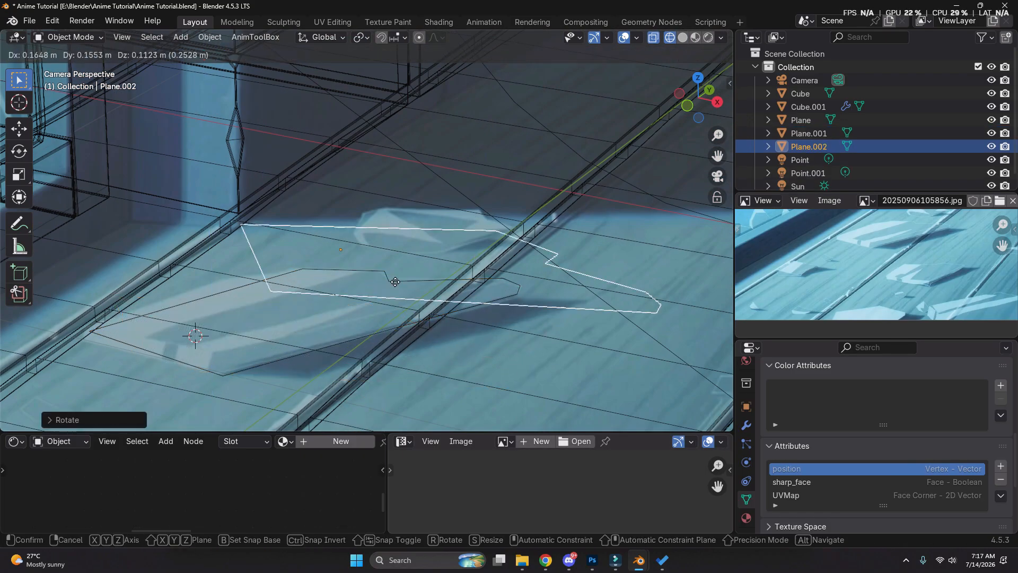
Reshape the duplicated plane's vertices to the small back shard's outline, dissolve an extra vertex, and leave Edit Mode
key(Tab)
scroll(325, 205, up, 2)
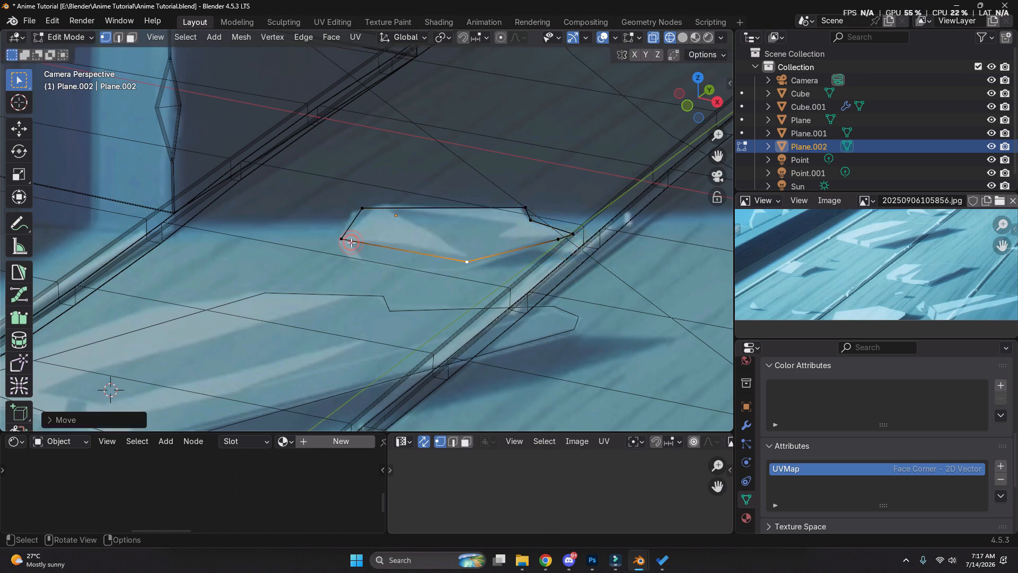
click(559, 240)
key(ctrl+x)
scroll(558, 233, down, 4)
key(Tab)
Add a vertex to the large shard's upper-left edge and move it within the floor plane to match the reference
click(443, 263)
key(Tab)
key(ctrl+r)
key(g)
key(shift+z)
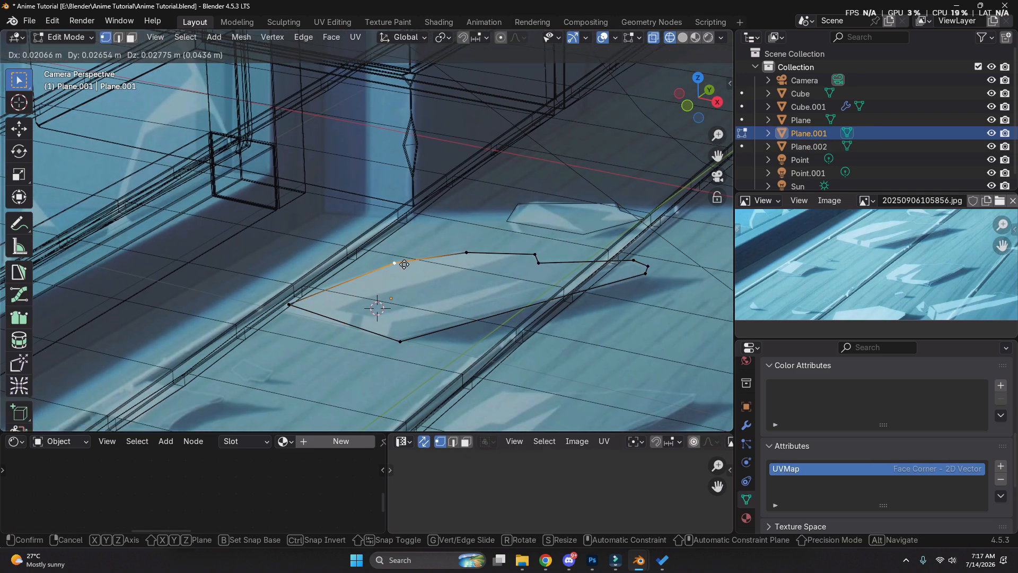
key(Tab)
key(shift+z)
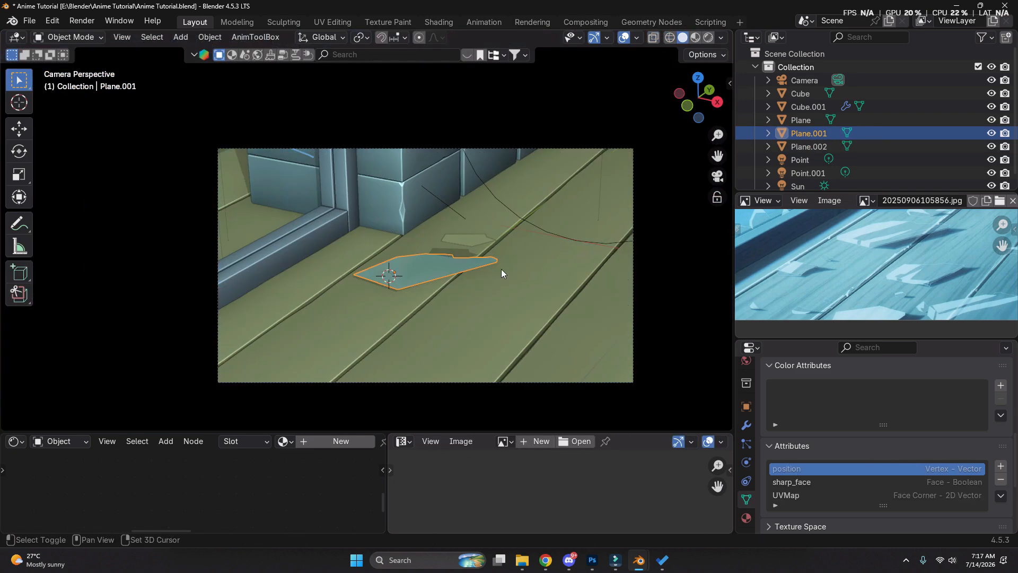
key(shift+z)
Duplicate the small shard, rotate the copy, and place it along the Y axis over the reference shard in front
scroll(456, 176, up, 4)
key(shift+d)
key(r)
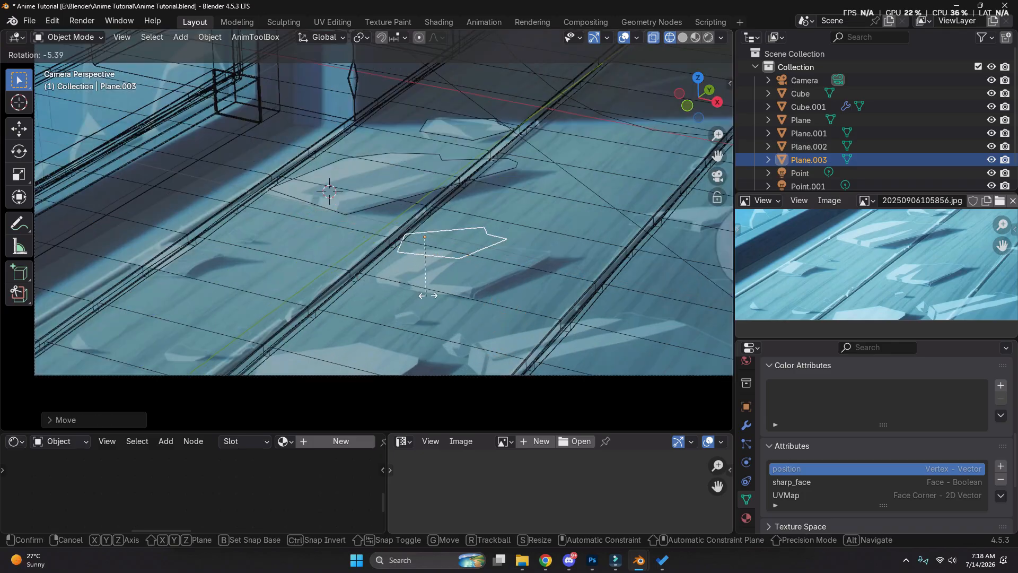
click(533, 293)
key(g)
key(y)
click(532, 288)
Dissolve the front shard's surplus upper vertices and move its upper corners toward the reference outline
key(Tab)
scroll(532, 286, up, 3)
click(417, 285)
key(x)
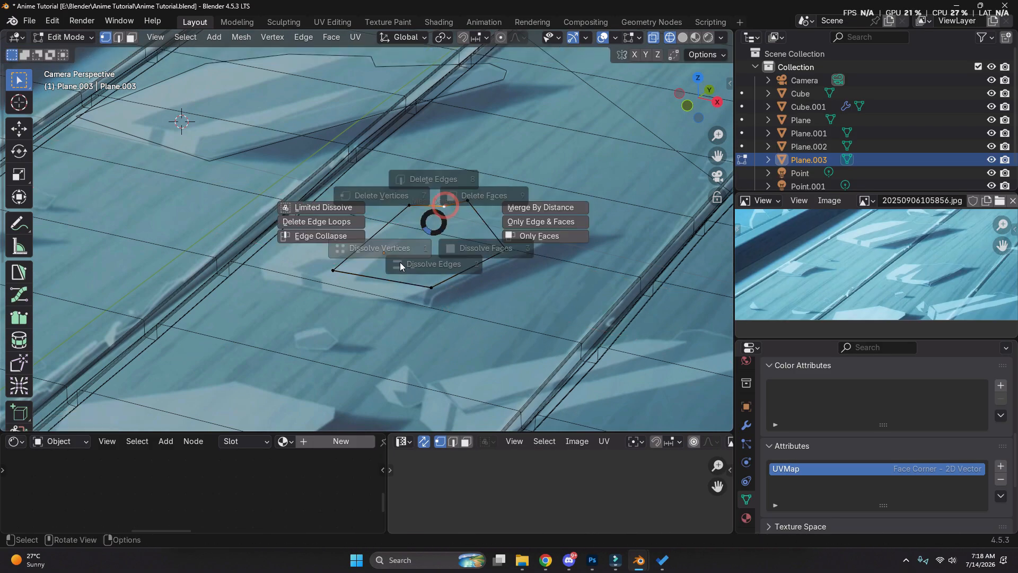
key(g)
key(x)
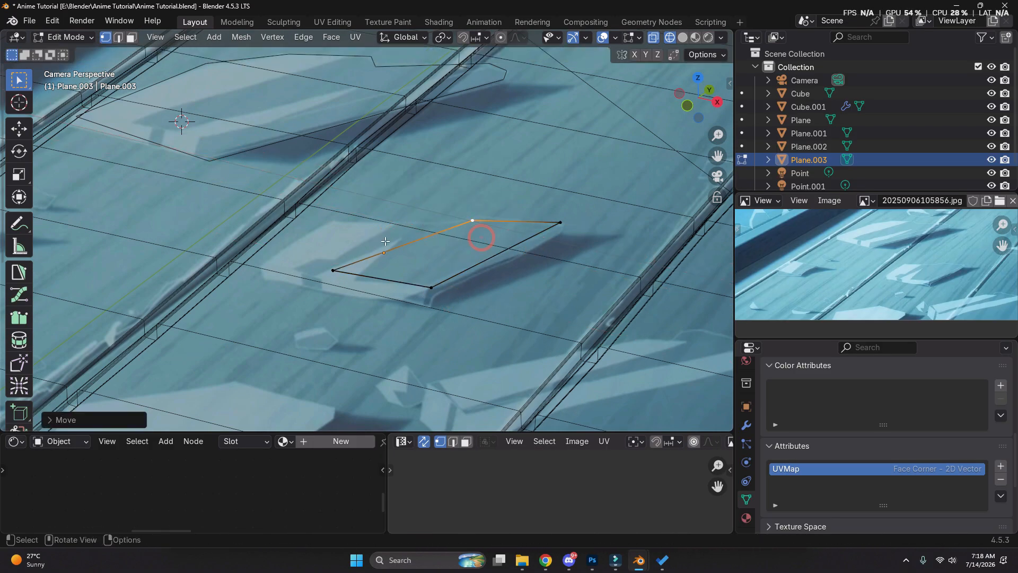
Subdivide the middle shard's upper edge and move its vertices to the reference outline, then leave Edit Mode
click(401, 246)
right_click(401, 246)
click(405, 150)
key(1)
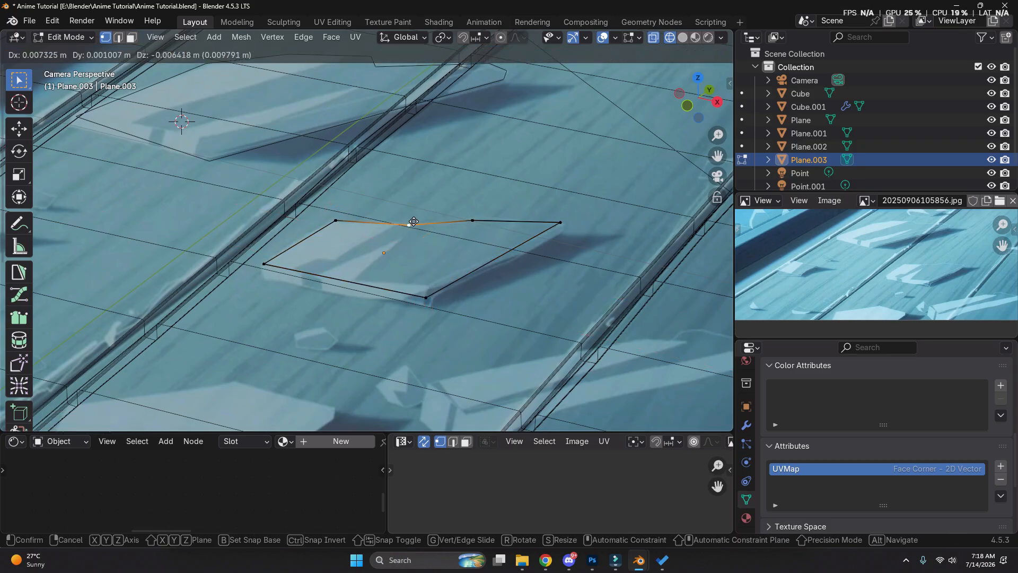
click(559, 227)
key(Tab)
scroll(399, 230, down, 6)
scroll(431, 250, up, 2)
Duplicate the shard, rotate the copy, move it along Y over the frontmost reference shard, and fit its vertices to the outline
mouse_move(504, 208)
shift+middle_down()
mouse_move(415, 243)
mouse_move(499, 203)
shift+middle_up()
key(shift+d)
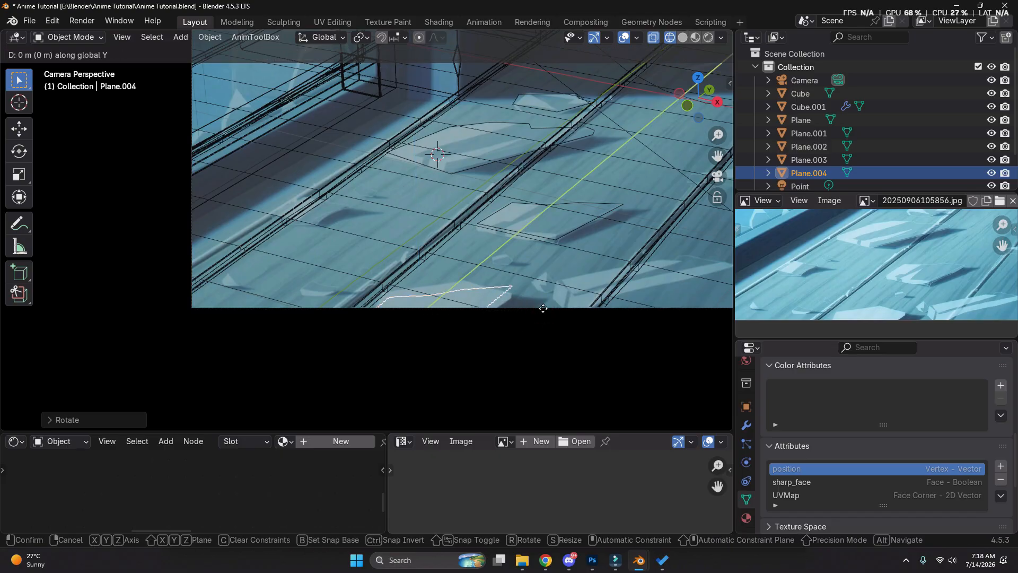
click(545, 301)
key(Tab)
scroll(561, 278, up, 3)
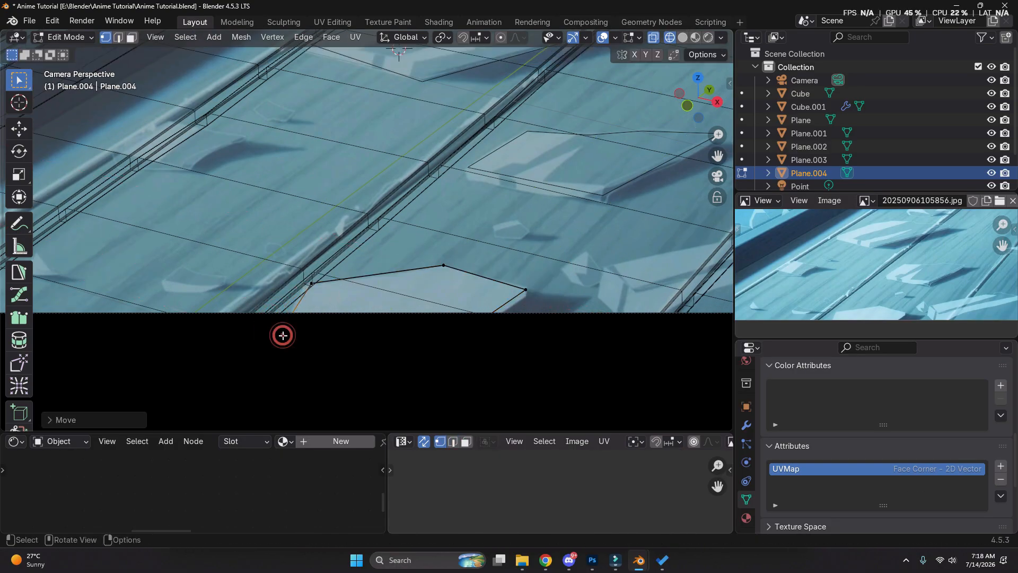
key(Tab)
scroll(298, 234, down, 3)
Duplicate the front shard, move the copy along X onto the next plank, and scale it down to the tiny reference shard
shift+middle_drag(298, 234, 401, 225)
scroll(401, 225, up, 3)
key(shift+d)
key(x)
click(552, 279)
key(s)
click(407, 269)
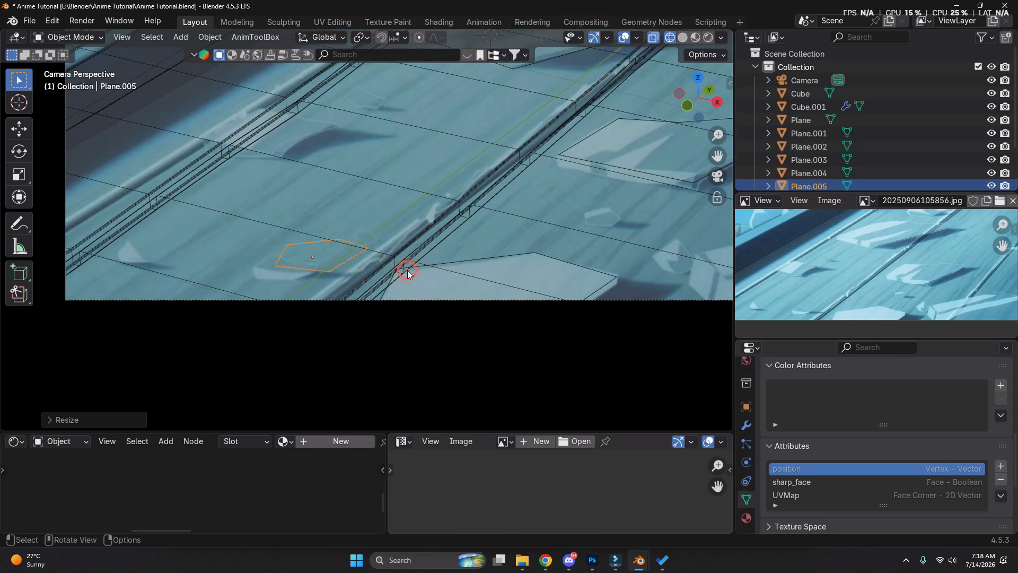
click(376, 280)
Dissolve the tiny shard's surplus vertices, leaving a four-cornered outline
key(Tab)
scroll(361, 285, up, 3)
click(347, 289)
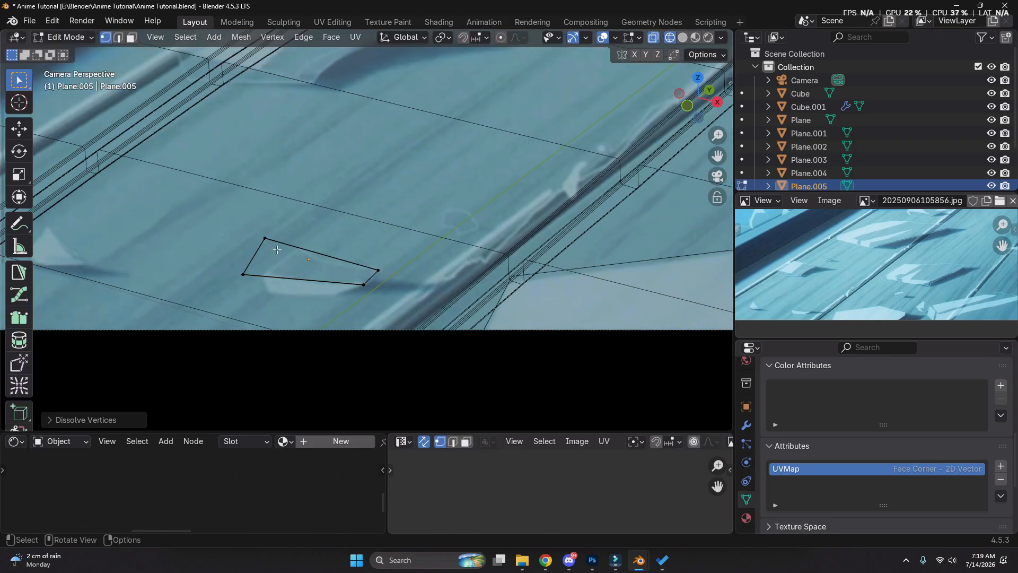
Subdivide the tiny shard's upper edge, move the vertices to the reference outline, and leave Edit Mode
click(376, 270)
shift+click(299, 252)
right_click(307, 252)
click(305, 237)
click(338, 261)
key(g)
click(328, 263)
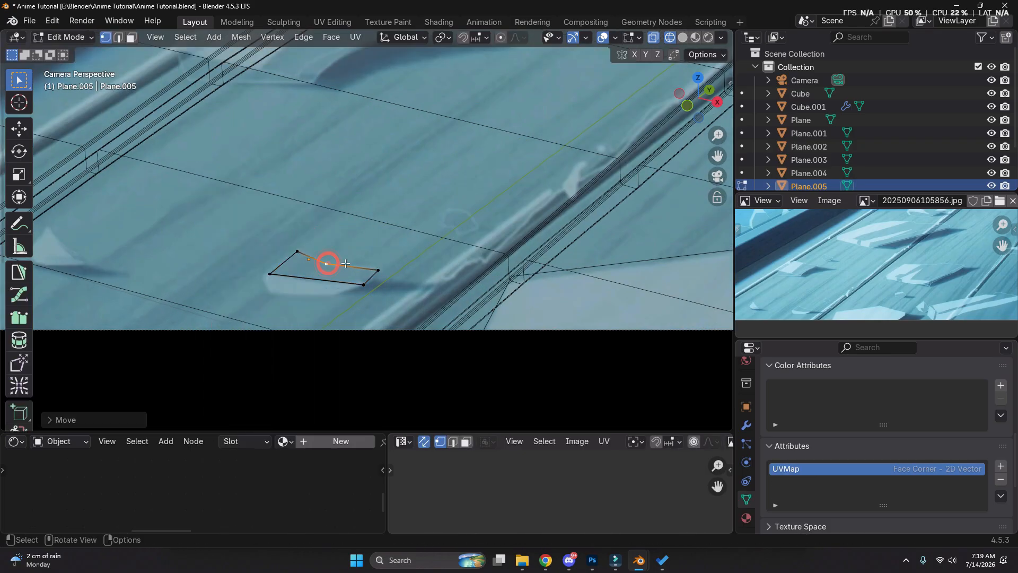
key(Tab)
scroll(466, 260, down, 4)
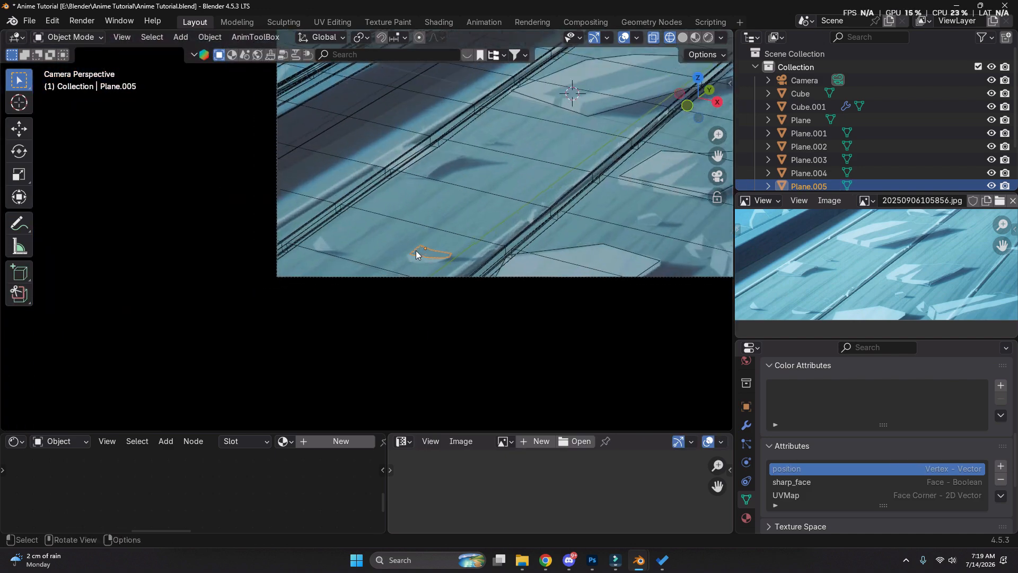
Duplicate the large shard and scale the copy down over the reference shard on the plank beside the window frame
shift+middle_drag(572, 95, 553, 142)
scroll(553, 142, up, 1)
click(551, 142)
click(595, 143)
key(shift+d)
click(518, 238)
scroll(519, 238, up, 2)
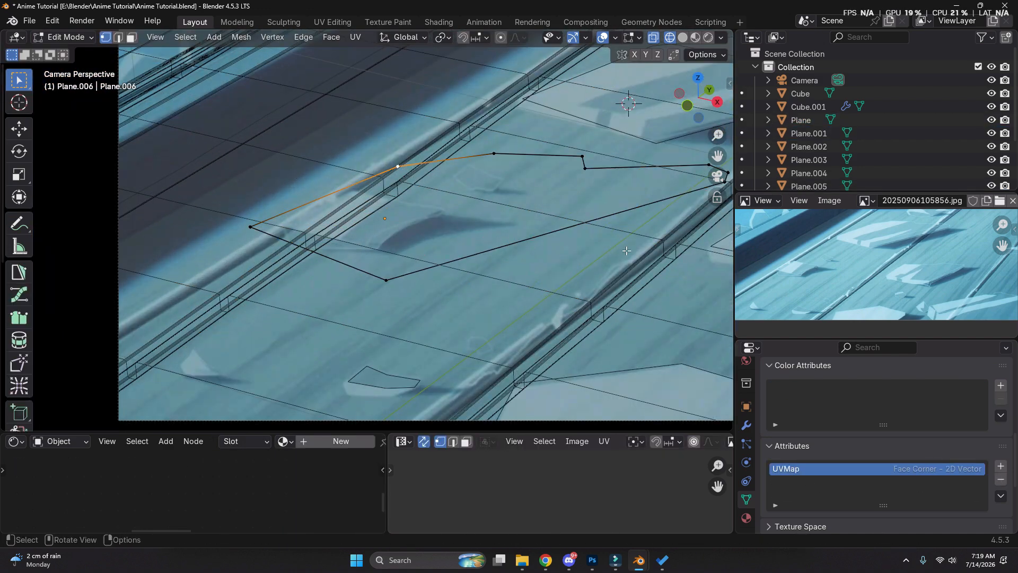
key(s)
scroll(427, 229, up, 3)
Shift the copied shard's long side edge along X and move its corner toward the reference outline
key(Tab)
key(2)
click(387, 226)
key(g)
key(x)
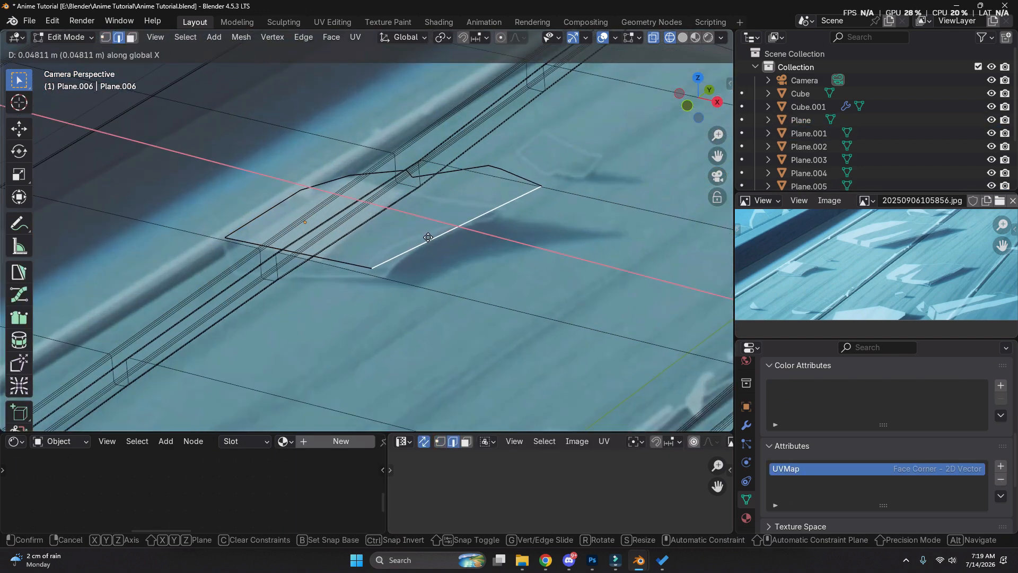
click(511, 177)
key(g)
click(445, 250)
Dissolve the extra vertices on the copied shard's upper edge, move a neighbouring vertex, and leave Edit Mode
key(1)
drag(426, 158, 395, 182)
key(x)
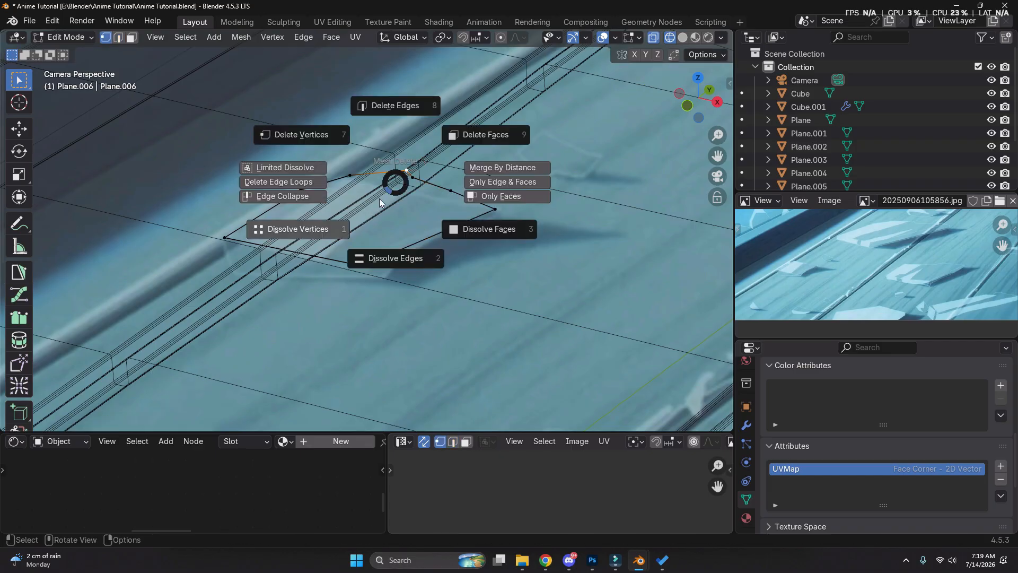
click(299, 228)
click(457, 193)
key(g)
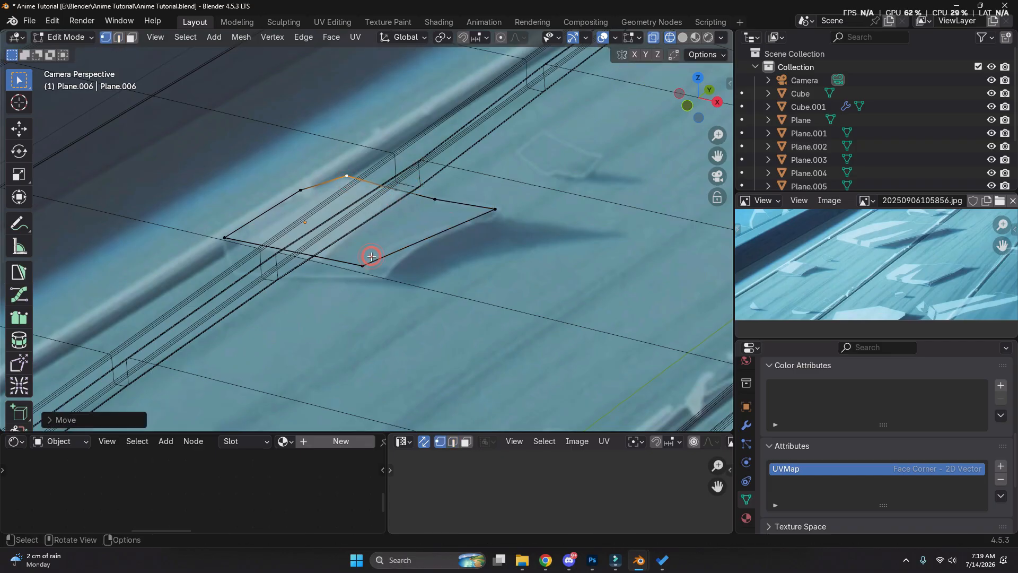
key(Tab)
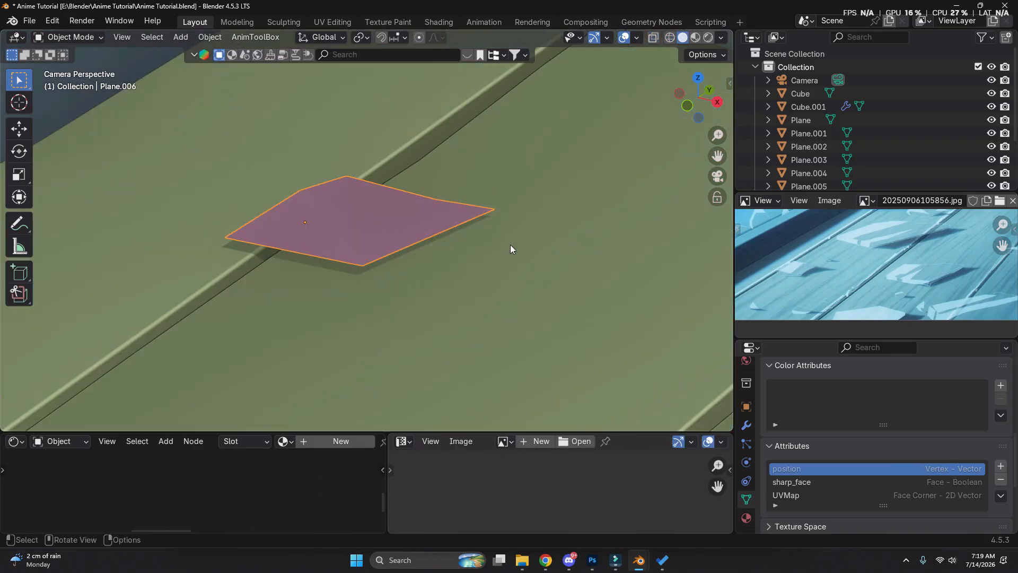
Duplicate this shard and move the copy along X to the large reference shard at the camera view's front corner
scroll(397, 191, down, 6)
key(shift+d)
key(x)
click(650, 256)
scroll(650, 257, up, 2)
shift+middle_drag(649, 256, 522, 202)
Rotate the front-corner shard about Z, scale it up, and shift it along X over the reference
key(r)
key(z)
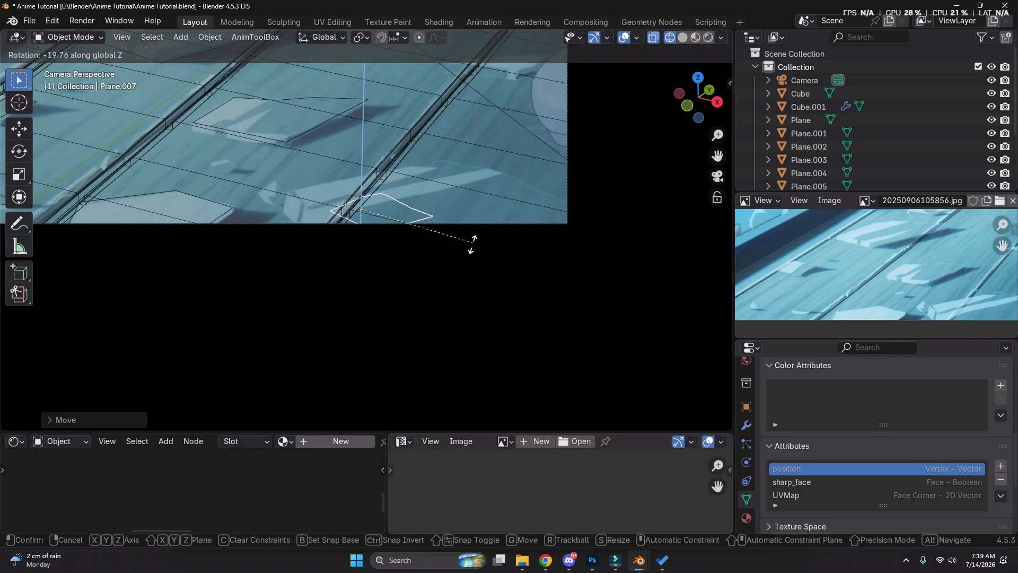
click(538, 231)
key(s)
click(505, 169)
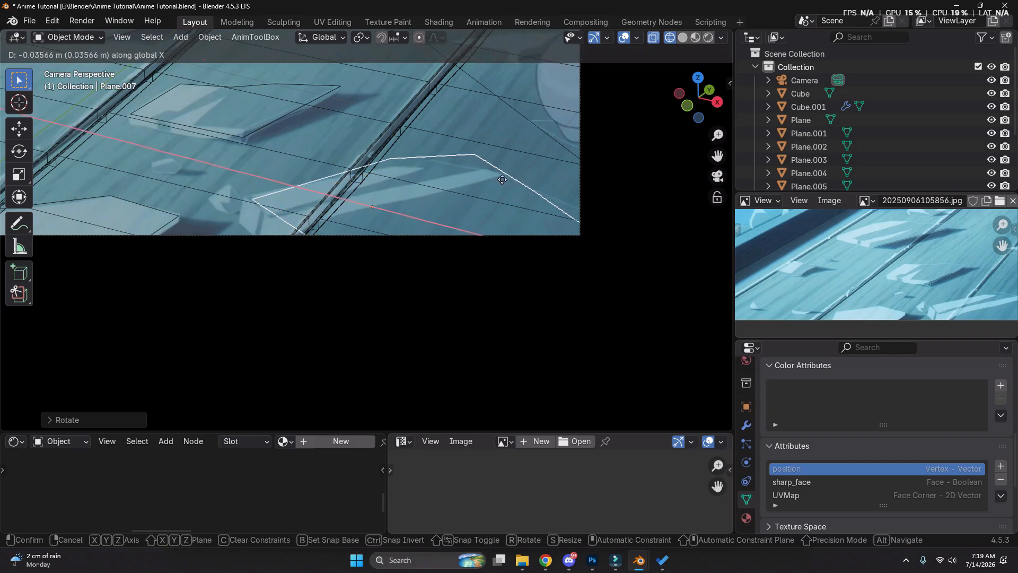
click(497, 178)
Add vertices to the front-corner shard's upper edge, move them onto the reference outline, and leave Edit Mode
key(Tab)
click(475, 152)
scroll(417, 167, up, 3)
key(ctrl+r)
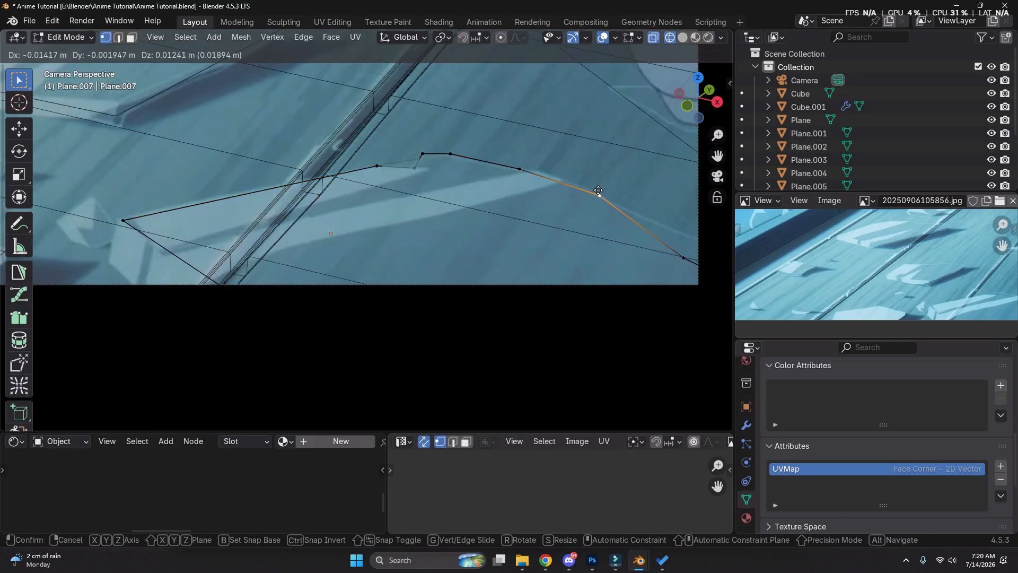
key(Tab)
Duplicate the middle shard and move the copy along X over the reference shard beside the round object
scroll(535, 175, down, 10)
key(shift+z)
scroll(507, 161, up, 5)
click(284, 233)
key(shift+d)
key(shift+z)
key(g)
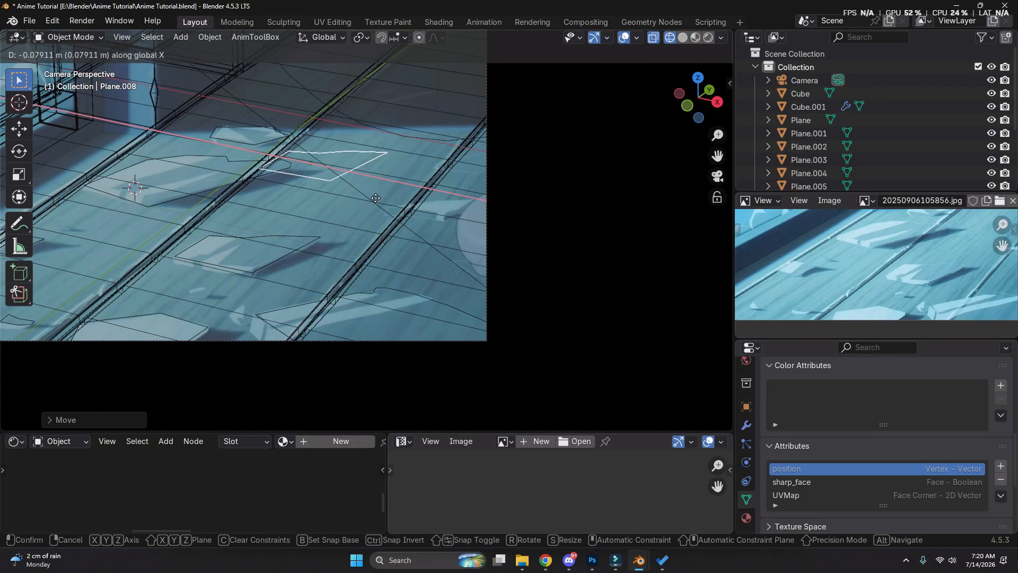
click(443, 223)
Slide and move the new shard's vertices to match the reference outline beside the round object, then leave Edit Mode
key(Tab)
scroll(389, 200, up, 3)
click(390, 198)
key(g)
key(g)
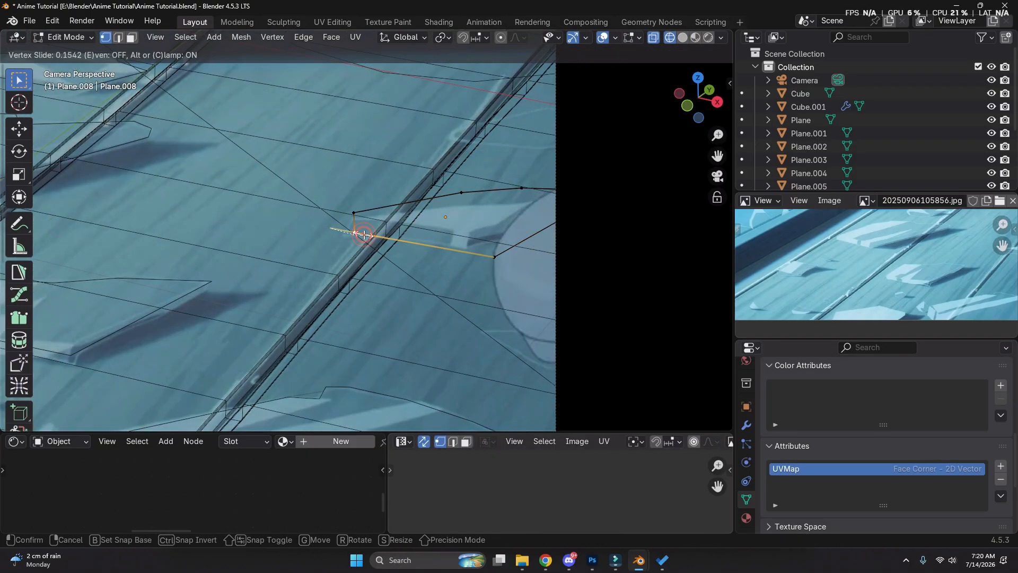
right_click(585, 200)
click(498, 255)
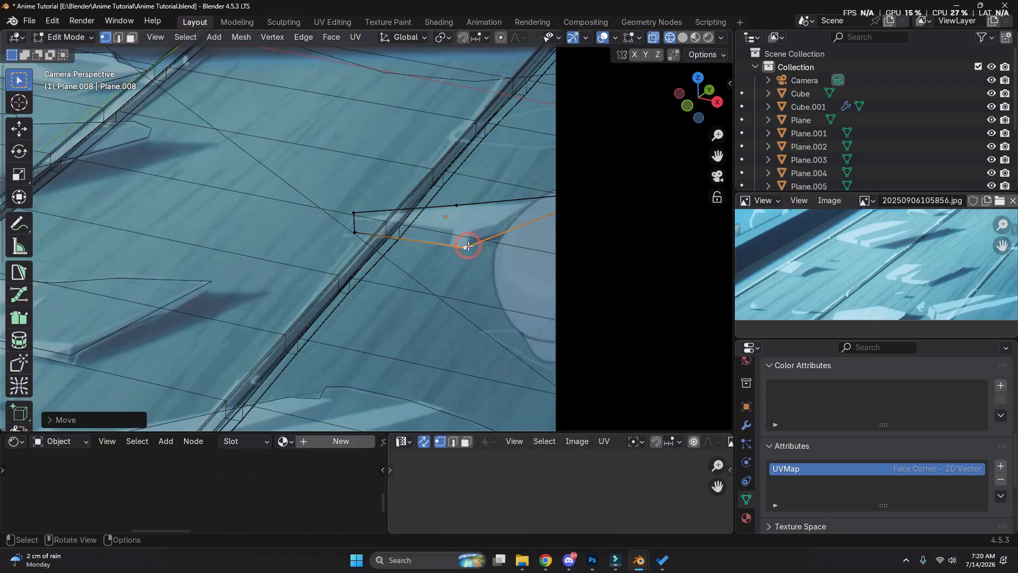
key(Tab)
Duplicate the large floor shard and rotate the copy about X and Z so that it stands upright
scroll(451, 239, down, 9)
key(shift+z)
scroll(344, 263, up, 5)
key(shift+z)
scroll(392, 265, down, 2)
key(shift+z)
click(574, 259)
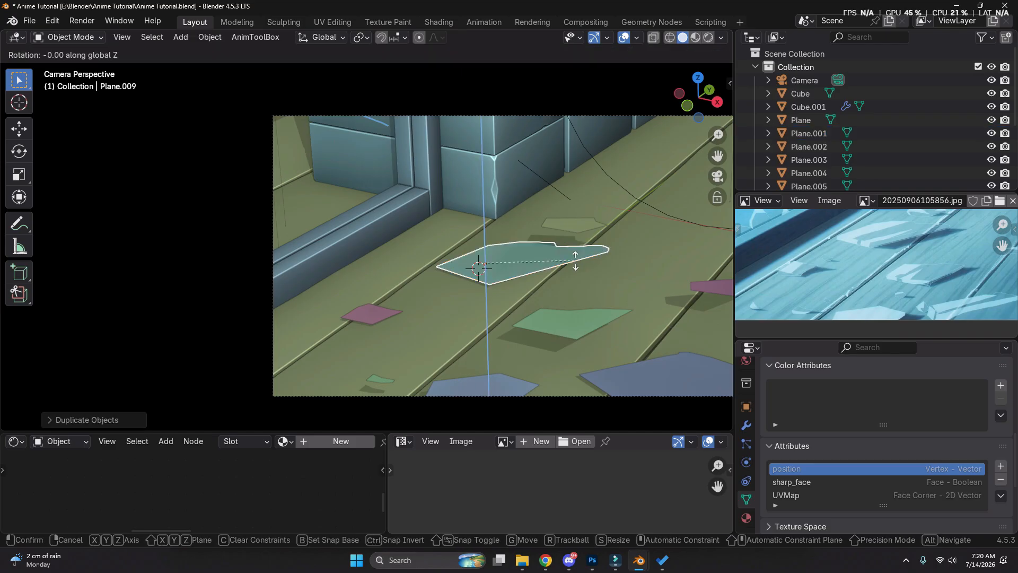
key(r)
key(x)
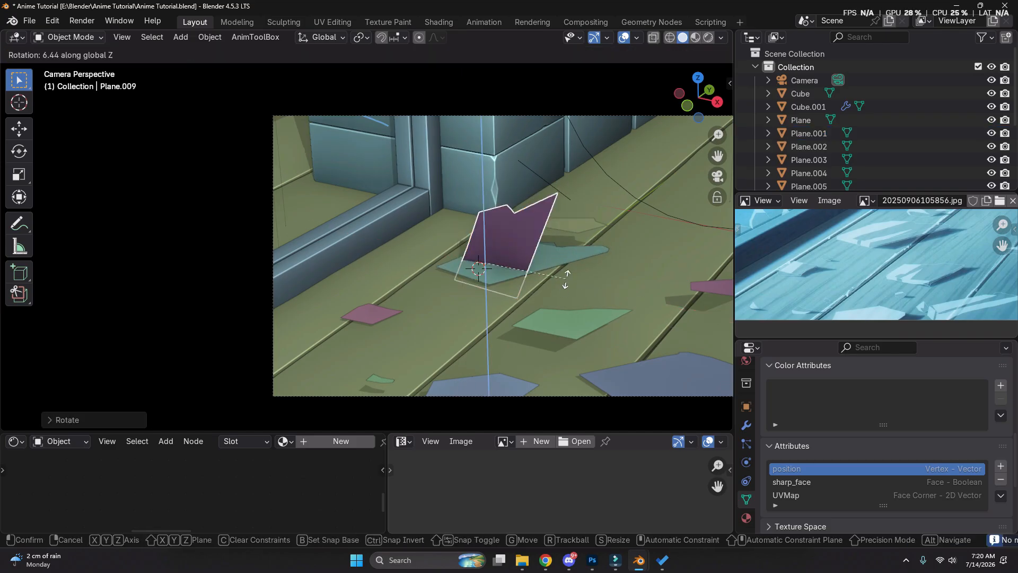
click(436, 198)
Move the upright shard along Z and Y over the reference glass at the window frame
key(shift+z)
scroll(371, 206, up, 7)
key(g)
key(z)
click(420, 227)
key(g)
key(y)
click(450, 217)
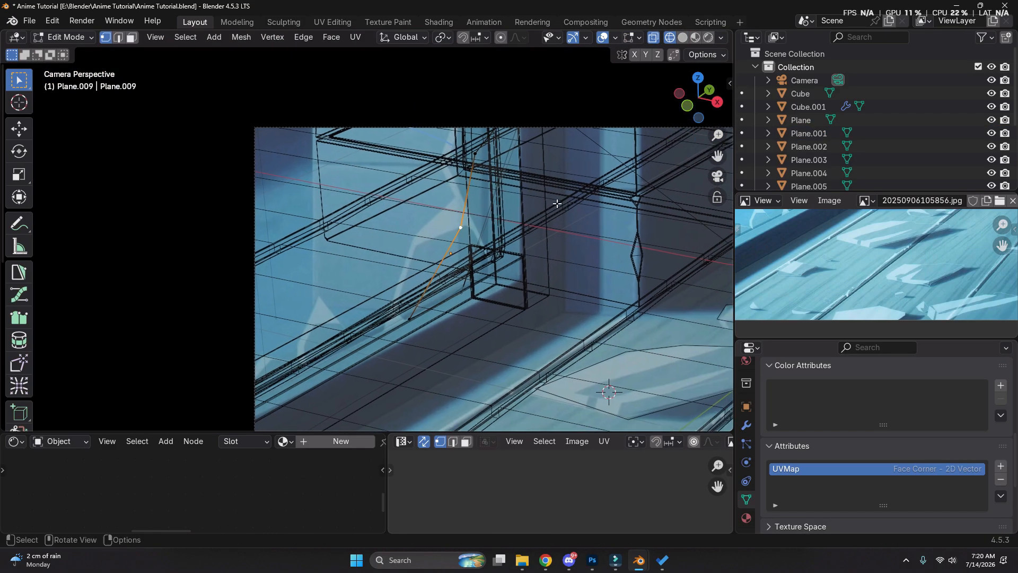
Scale the upright shard along Y and apply its object transform
key(s)
key(y)
click(518, 227)
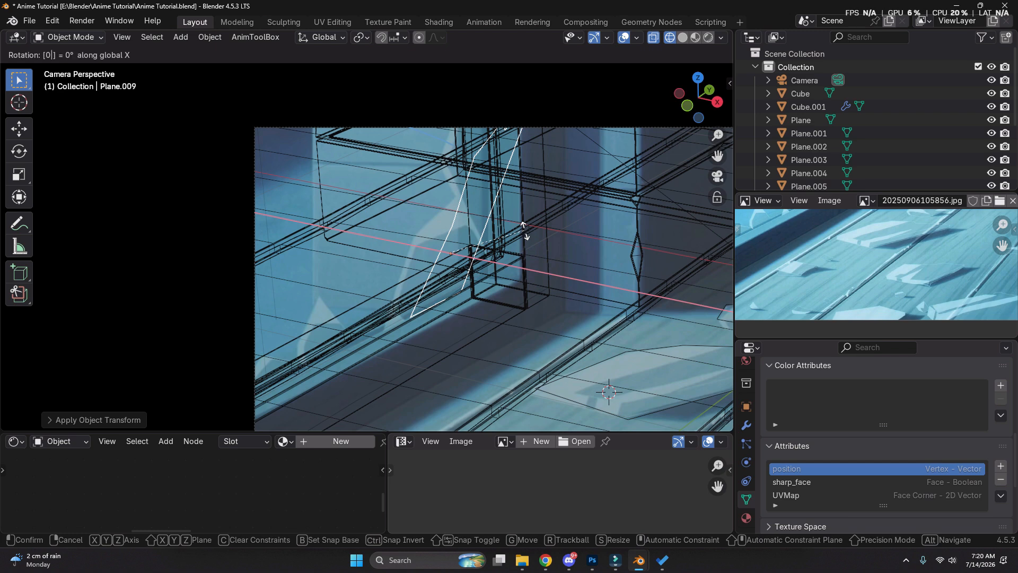
key(Return)
Select the upright shard's whole mesh in Edit Mode and flatten it by scaling X to 0
key(n)
key(shift+z)
key(Tab)
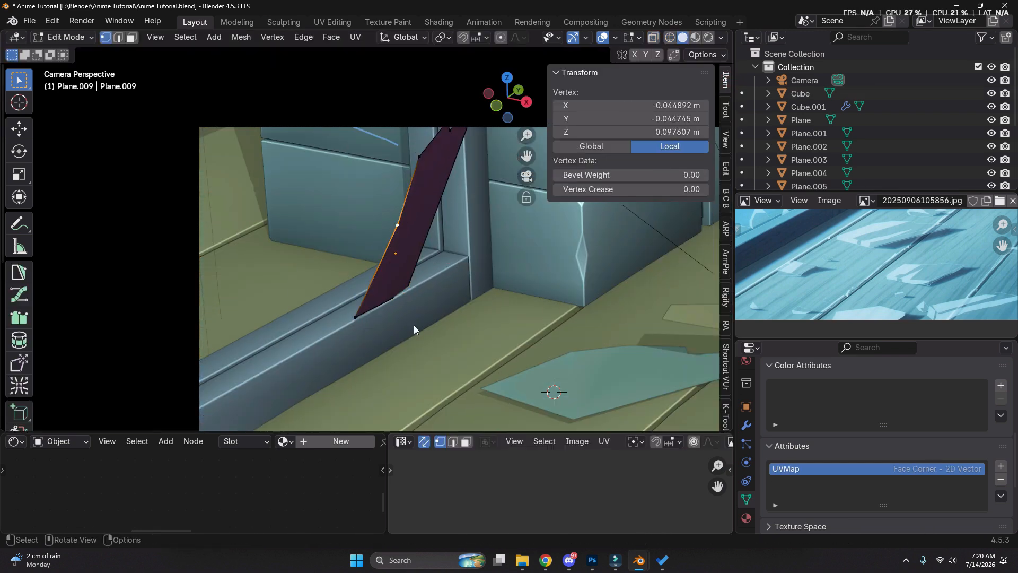
key(a)
key(r)
key(x)
key(0)
key(Return)
key(s)
key(x)
key(0)
key(Return)
Rotate the flattened shard in the camera view and move it along X and Y toward the window frame
key(shift+z)
key(r)
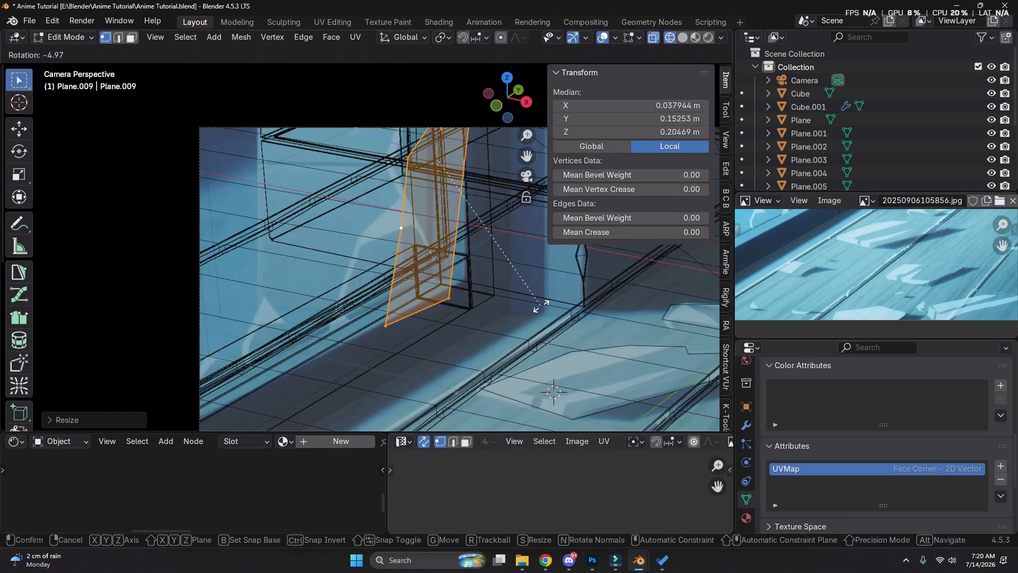
key(g)
key(x)
click(500, 270)
key(g)
key(y)
click(503, 266)
Shift the flattened shard along Y and X to seat it inside the window frame at the reference glass
key(shift+z)
key(g)
key(y)
click(431, 267)
key(g)
key(x)
click(431, 267)
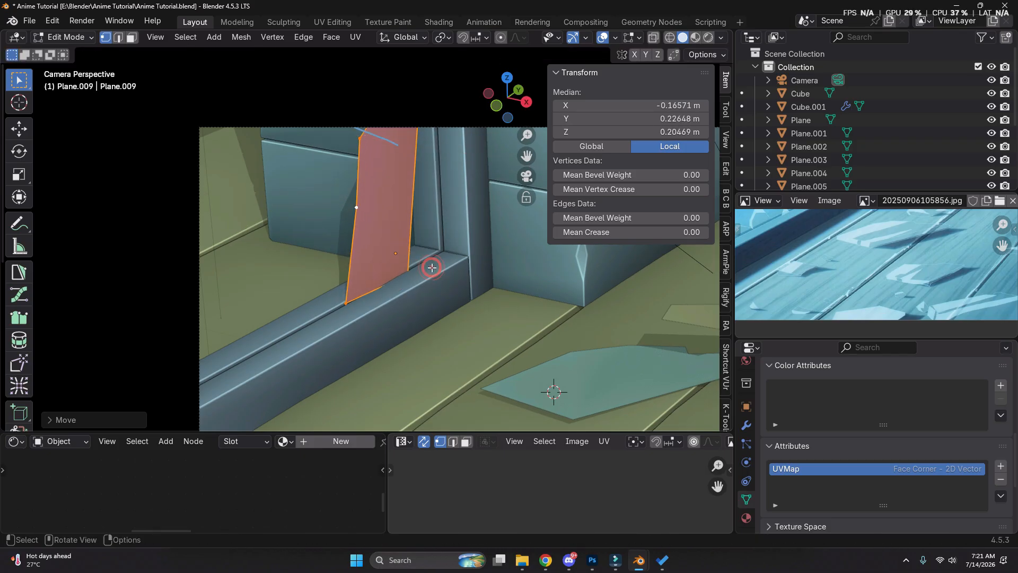
key(g)
key(y)
click(472, 256)
Dissolve the extra vertex on the window shard's side edge
key(shift+z)
shift+middle_drag(472, 257, 471, 303)
drag(431, 199, 334, 291)
key(ctrl+x)
Select the window shard's upper vertices and try moving them toward the reference outline
drag(315, 132, 466, 195)
key(g)
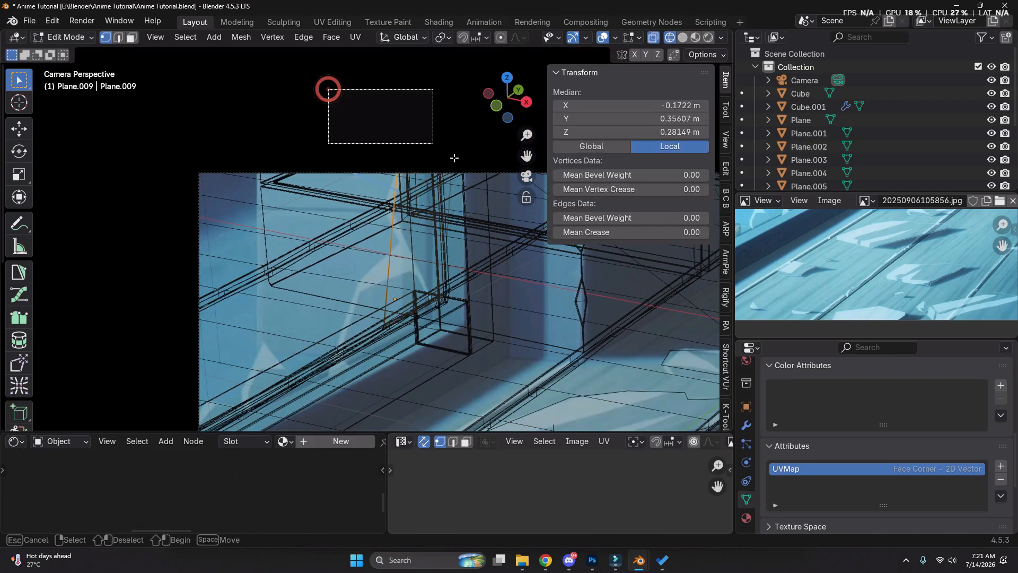
drag(455, 158, 493, 196)
key(g)
right_click(499, 204)
Delete the topmost vertex of the window shard
key(shift+z)
middle_drag(508, 218, 503, 218)
scroll(363, 201, up, 5)
key(shift+z)
click(365, 162)
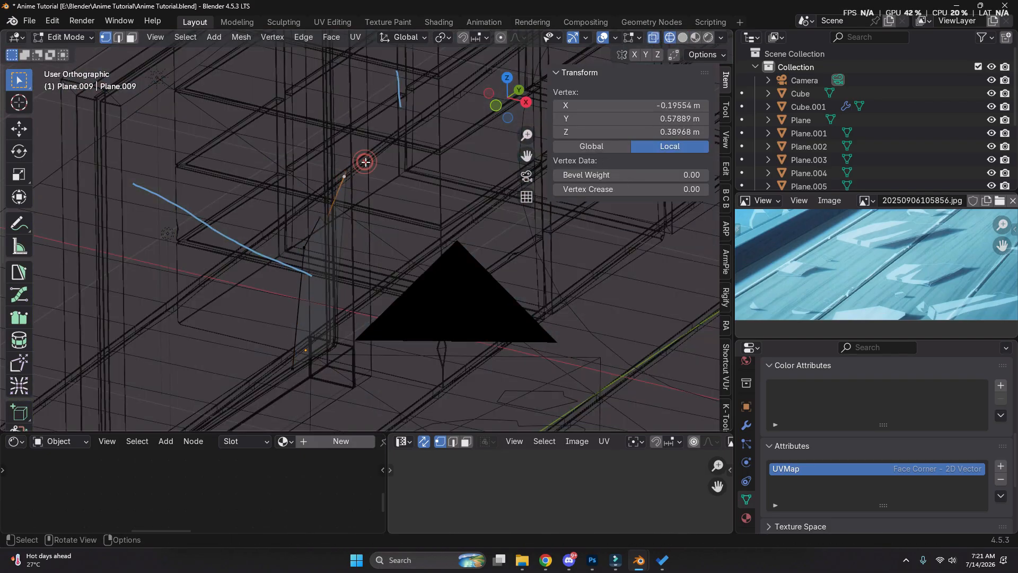
key(x)
click(335, 195)
Lower the window shard's upper vertices along Z and shift them along Y toward the frame
drag(286, 154, 365, 259)
key(g)
key(z)
click(366, 254)
middle_drag(367, 255, 318, 250)
key(g)
key(y)
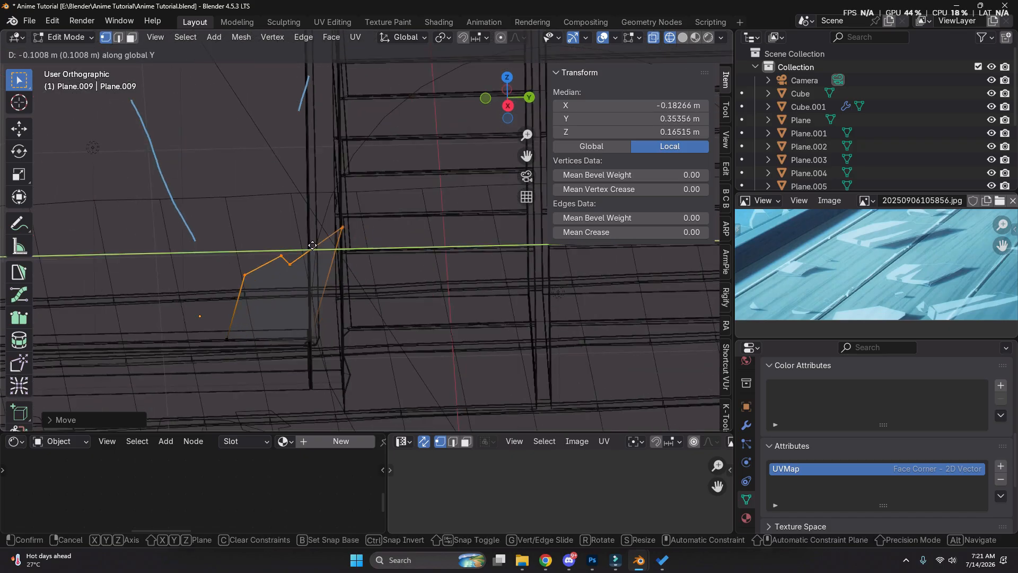
click(290, 256)
Dissolve the extra vertices along the window shard's top edge
shift+click(264, 244)
key(ctrl+x)
click(300, 233)
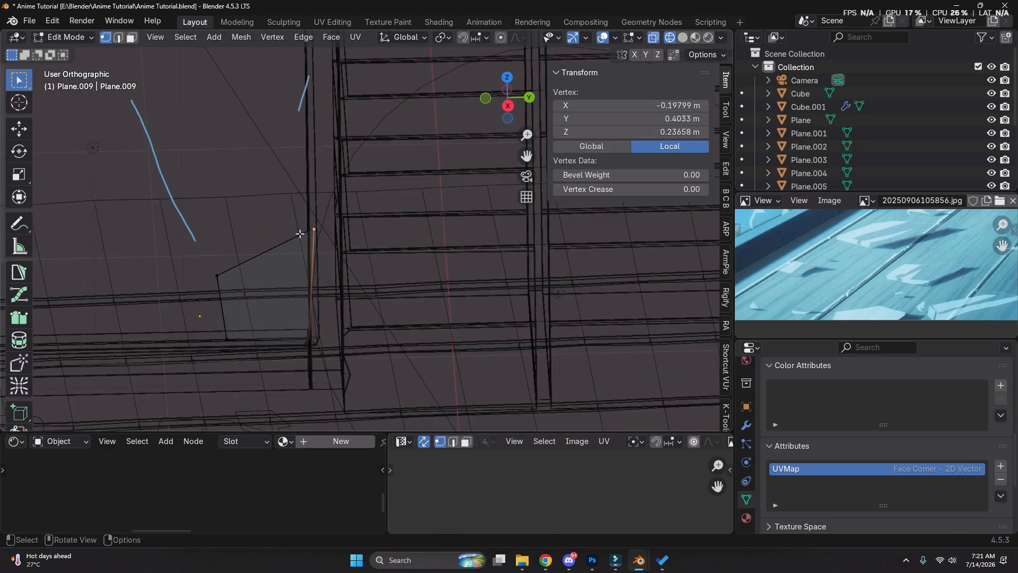
Straighten the window shard's side edges, scaling the outer one to 0 along Y, and return to the camera view
click(303, 292)
click(226, 314)
key(s)
key(y)
key(0)
click(226, 314)
click(529, 178)
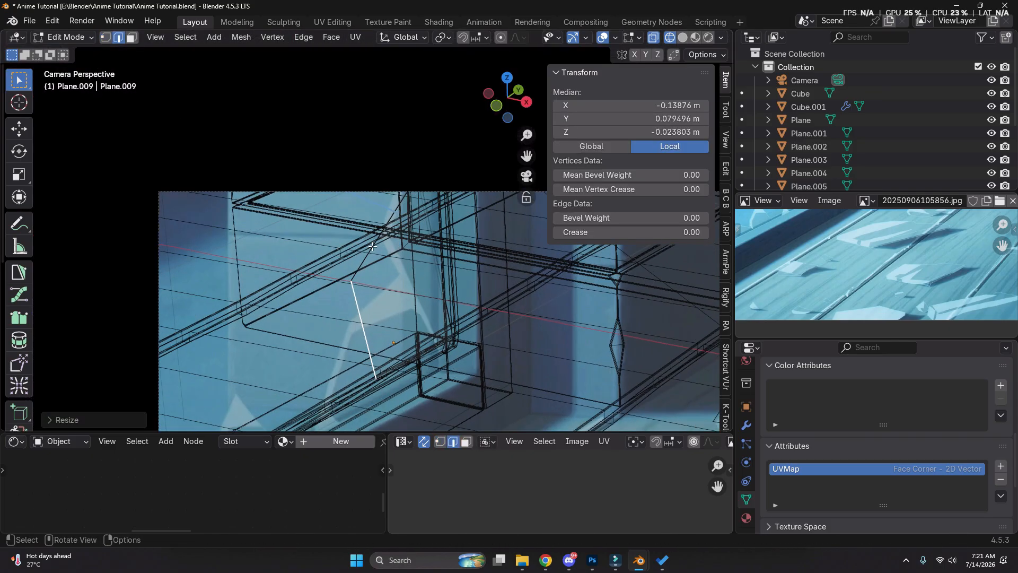
key(1)
key(shift+z)
key(2)
key(shift+z)
click(410, 185)
key(s)
key(z)
right_click(385, 280)
Lower the window shard's inner top corner along Z toward the reference outline
key(1)
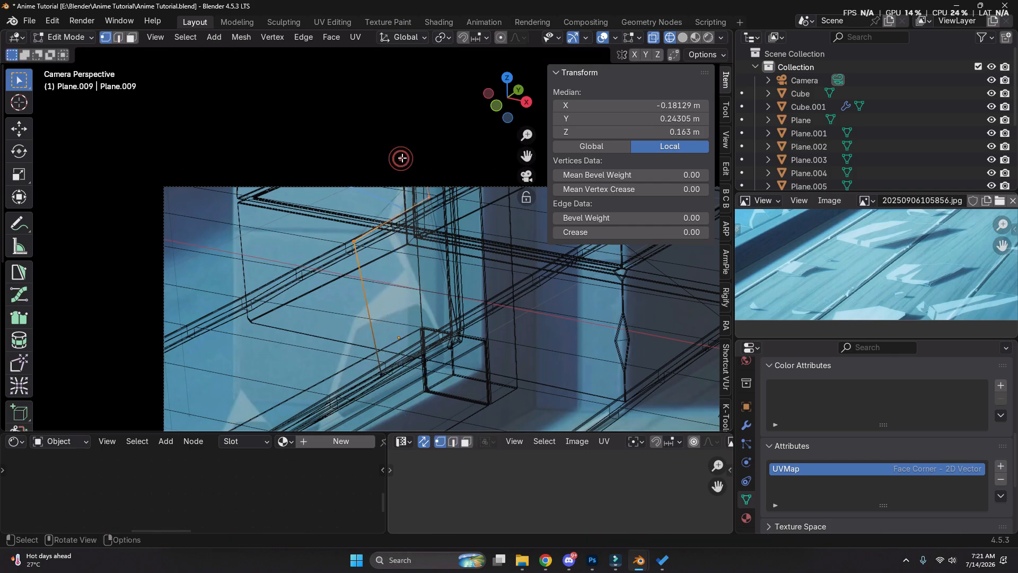
click(424, 198)
shift+middle_drag(424, 199, 413, 243)
key(g)
key(z)
click(408, 305)
Lower the shard's outer top corner along Z and move its outer bottom corner along Y to match the reference
click(333, 297)
key(g)
key(z)
click(337, 378)
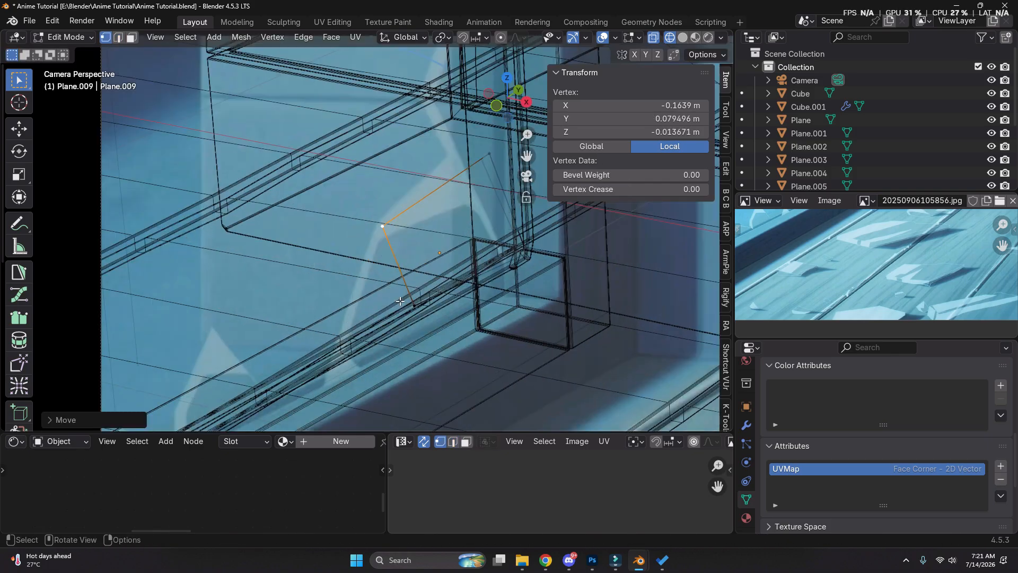
click(413, 303)
key(g)
key(y)
click(338, 347)
Slide the shard's inner side edge along its neighbouring edges to match the reference outline
key(2)
click(451, 253)
key(g)
key(y)
right_click(470, 262)
key(shift+z)
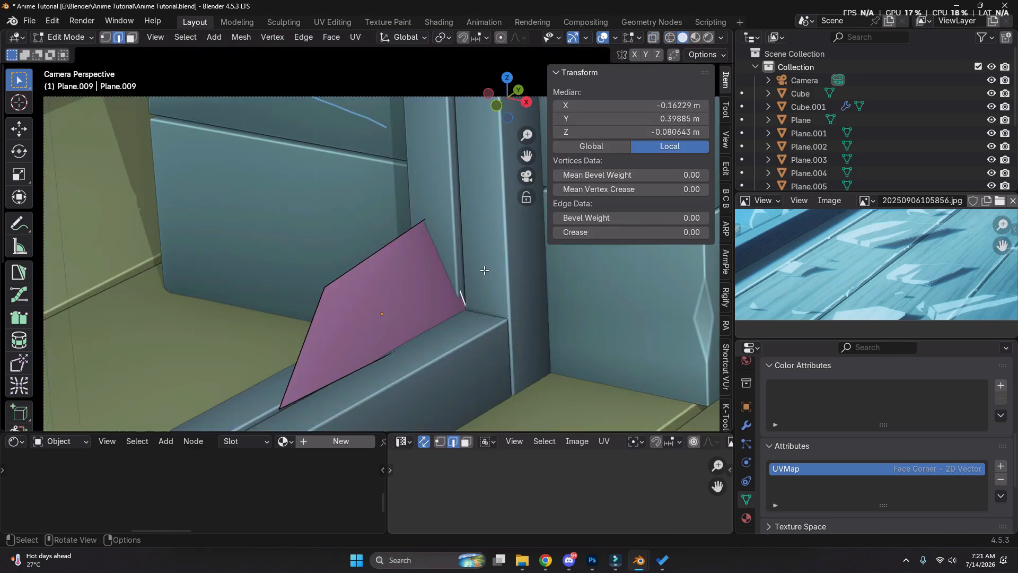
key(g)
key(g)
right_click(464, 317)
key(shift+z)
Move the shard's inner bottom vertex along Y to meet the reference outline
key(g)
key(g)
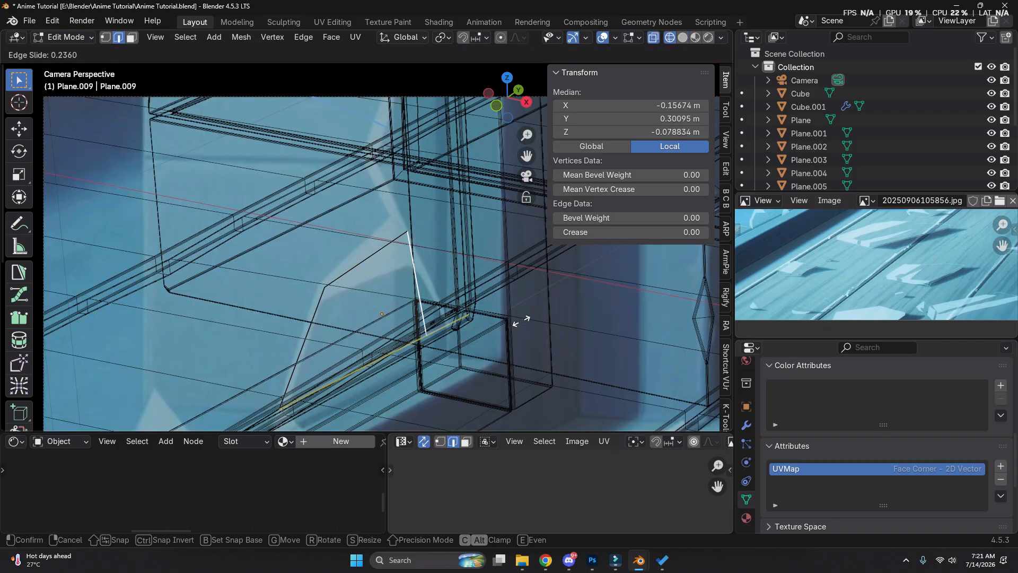
click(517, 321)
key(1)
click(469, 325)
key(g)
key(x)
key(y)
click(514, 307)
Flatten the whole window shard by scaling it to 0 along X
key(shift+z)
key(a)
key(s)
key(y)
key(x)
key(0)
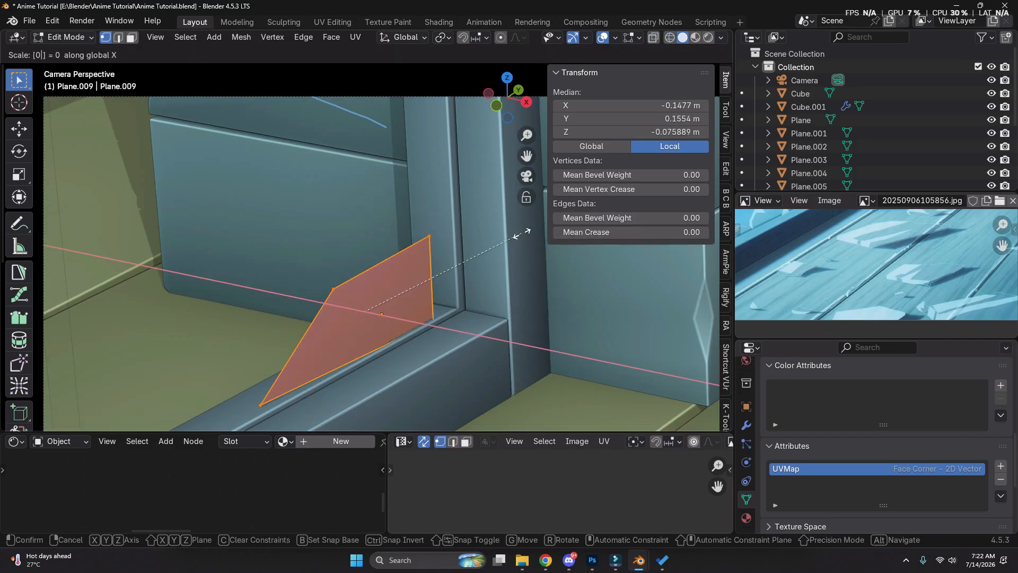
click(535, 270)
Move the flattened shard along X and Z to seat it on the window sill
key(g)
key(x)
click(431, 370)
key(g)
key(z)
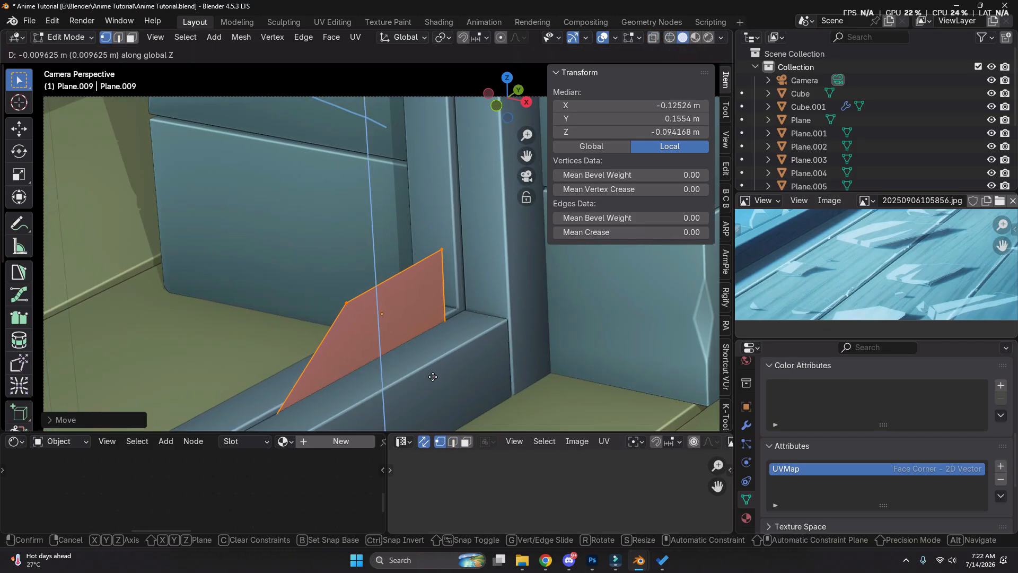
click(431, 375)
Extrude the shard's inner side edge along Y to reach the vertical window frame
click(437, 293)
key(2)
click(437, 292)
key(y)
click(454, 249)
Extend the new strip's top edge upward along Z and slide the edge toward the reference outline
scroll(449, 244, down, 3)
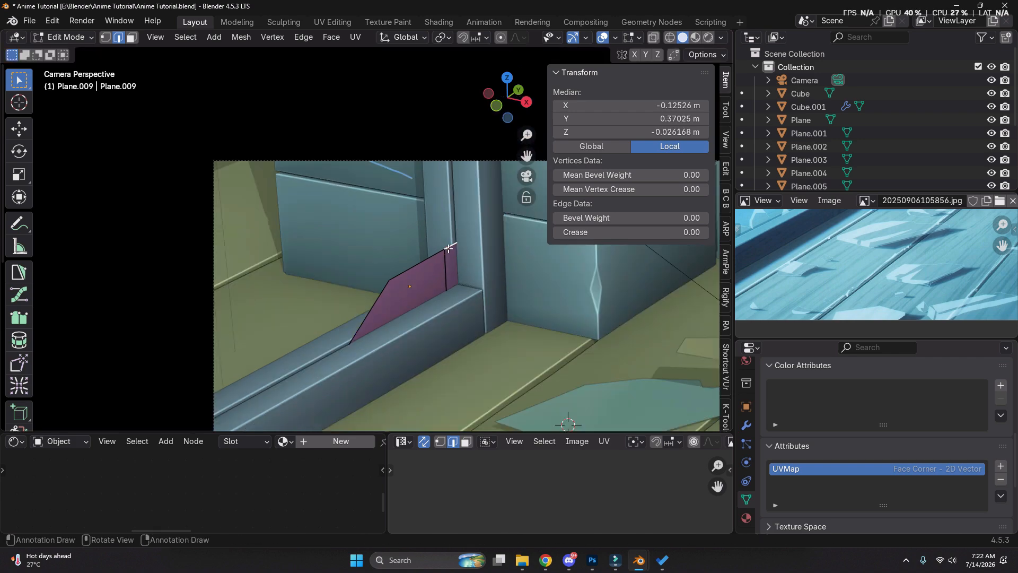
key(shift+z)
scroll(466, 289, down, 2)
key(g)
key(z)
click(451, 222)
key(g)
key(g)
key(1)
key(Return)
Move the strip's outer vertex onto the reference outline and slide a vertex along its edge
key(1)
click(447, 260)
key(g)
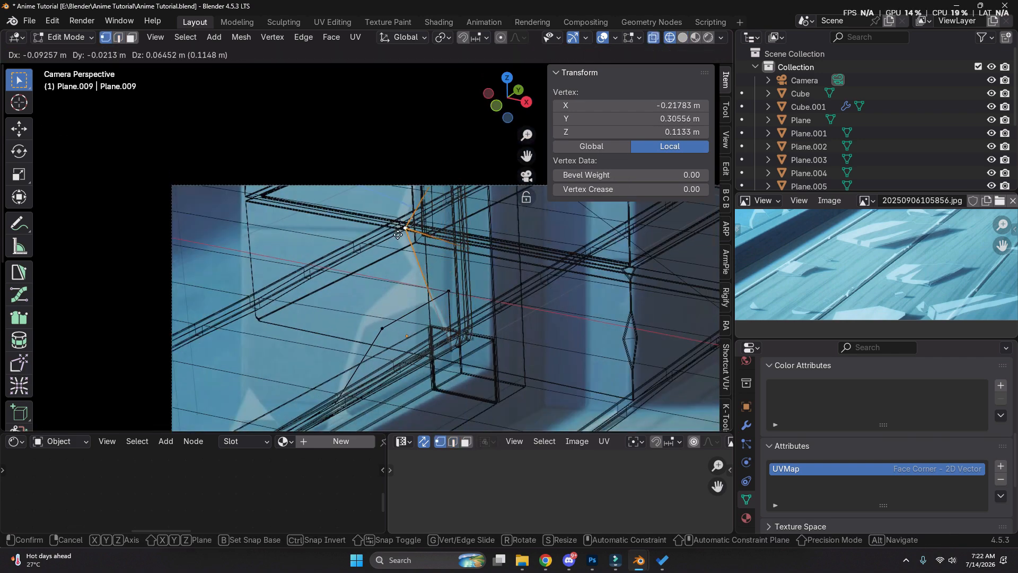
click(405, 228)
key(shift+z)
scroll(450, 289, up, 3)
key(shift+z)
key(g)
key(g)
click(486, 271)
Subdivide the edge between the shard and the strip, and slide the new vertex to the notch in the reference
key(2)
click(458, 241)
right_click(457, 238)
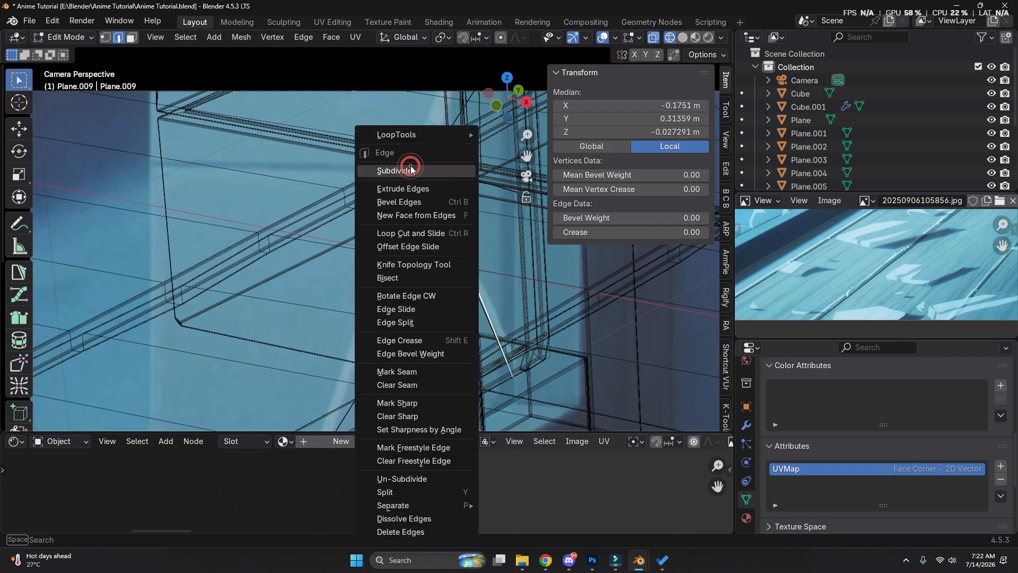
click(411, 166)
key(1)
click(461, 263)
key(g)
key(g)
click(449, 236)
Move the shard's outer upper corner to the corner of the glass in the reference
key(shift+z)
click(401, 335)
key(z)
key(g)
key(x)
key(y)
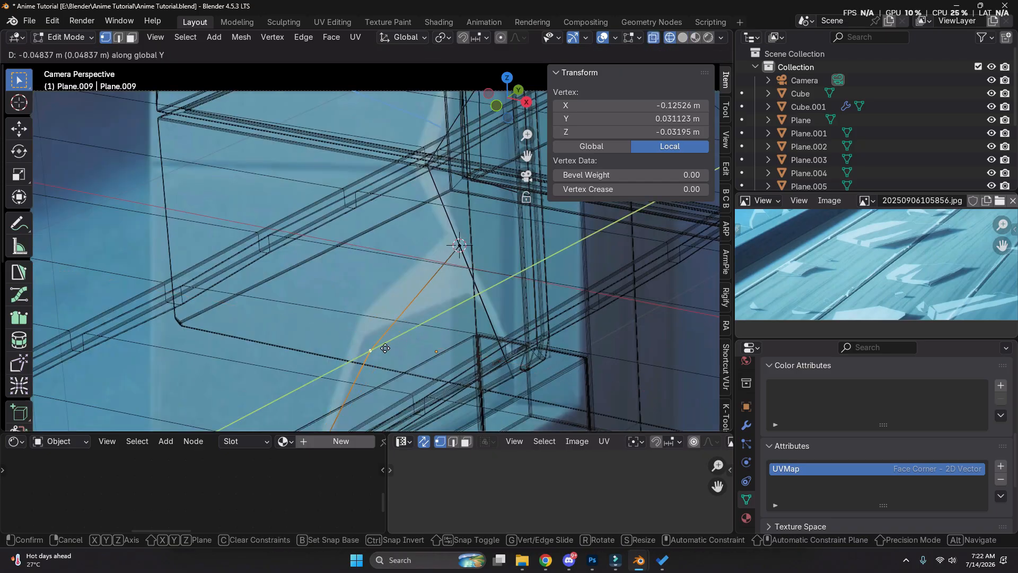
key(x)
click(339, 318)
Dissolve the extra vertex at the notch between the shard and the strip
click(465, 248)
key(z)
key(g)
right_click(520, 276)
key(ctrl+x)
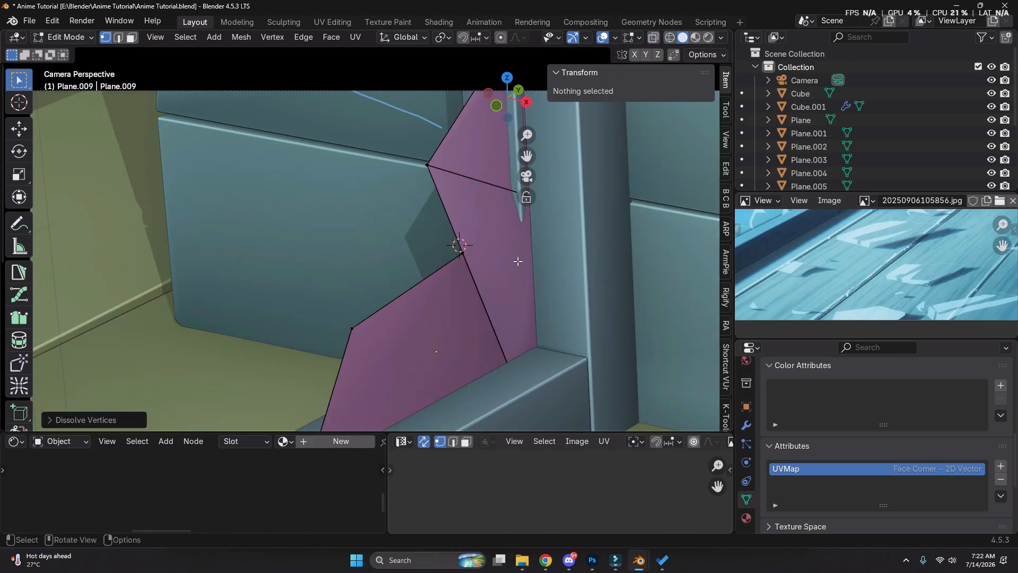
Duplicate the shard's outer side edge and place the copy further along the window sill
scroll(499, 265, down, 7)
key(shift+z)
key(Tab)
scroll(402, 314, up, 3)
key(Tab)
key(2)
click(405, 306)
key(shift+d)
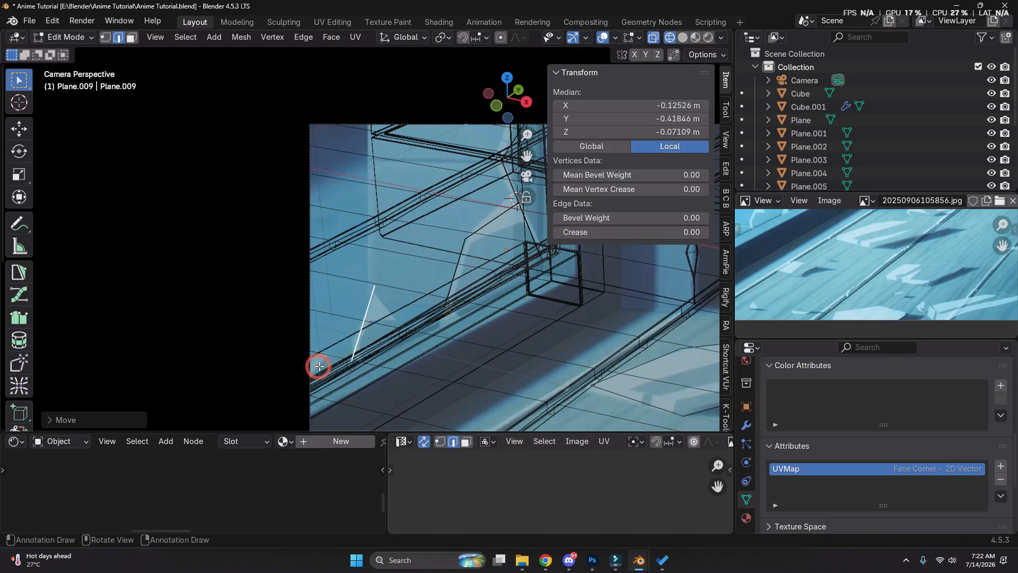
Straighten the duplicated edge by scaling it to 0 along Y, and move it along Y to the next reference shard
scroll(320, 366, up, 4)
key(s)
key(y)
key(0)
click(352, 345)
key(g)
key(y)
click(345, 351)
Adjust the duplicated edge along Z, extrude it along the sill into a second shard, and select its far upper vertex
key(1)
key(g)
key(z)
click(406, 342)
key(e)
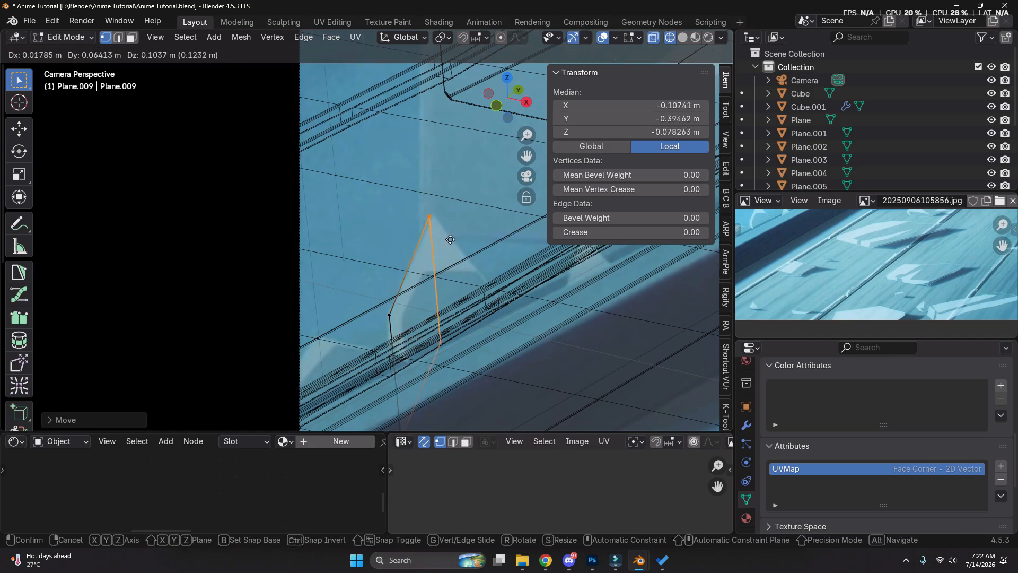
click(547, 278)
click(473, 265)
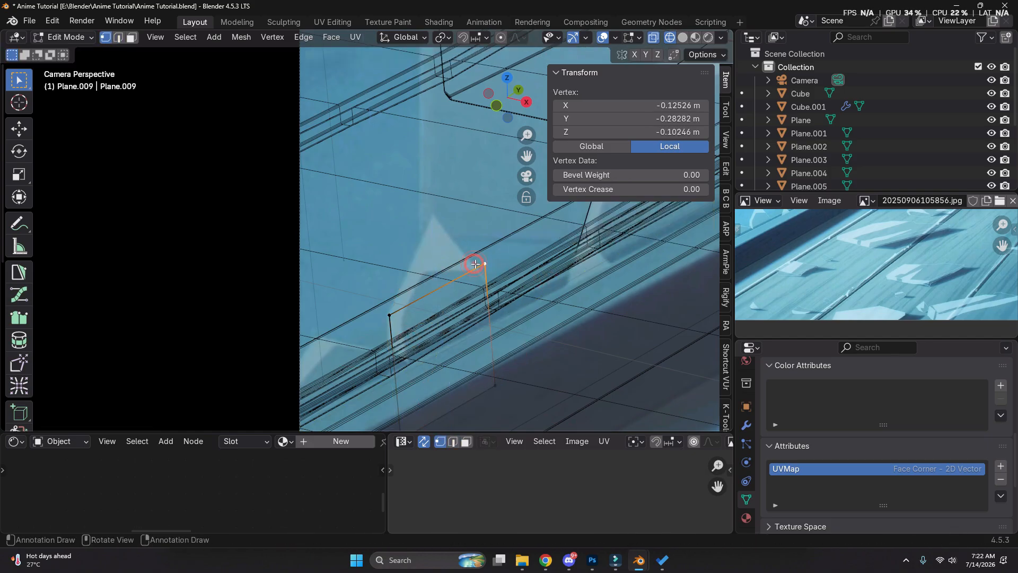
Move the far upper vertex of the second sill shard along Z to match the reference outline
key(g)
key(z)
click(473, 286)
Add a vertical loop cut through the second shard and raise its upper vertex along Z into a pointed tip
key(ctrl+r)
click(473, 286)
click(454, 293)
key(g)
key(z)
click(462, 209)
key(shift+z)
scroll(462, 212, down, 3)
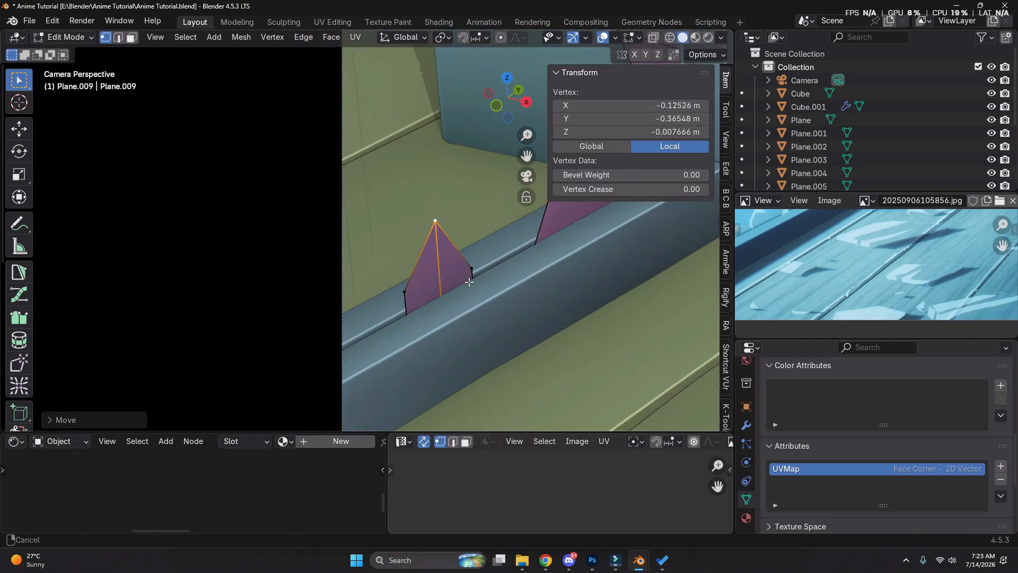
key(Tab)
key(shift+z)
key(shift+d)
right_click(504, 304)
key(ctrl+z)
Duplicate the pointed shard's linked geometry along Y and scale the copy down for a smaller third shard on the sill
key(Tab)
key(l)
key(shift+d)
key(y)
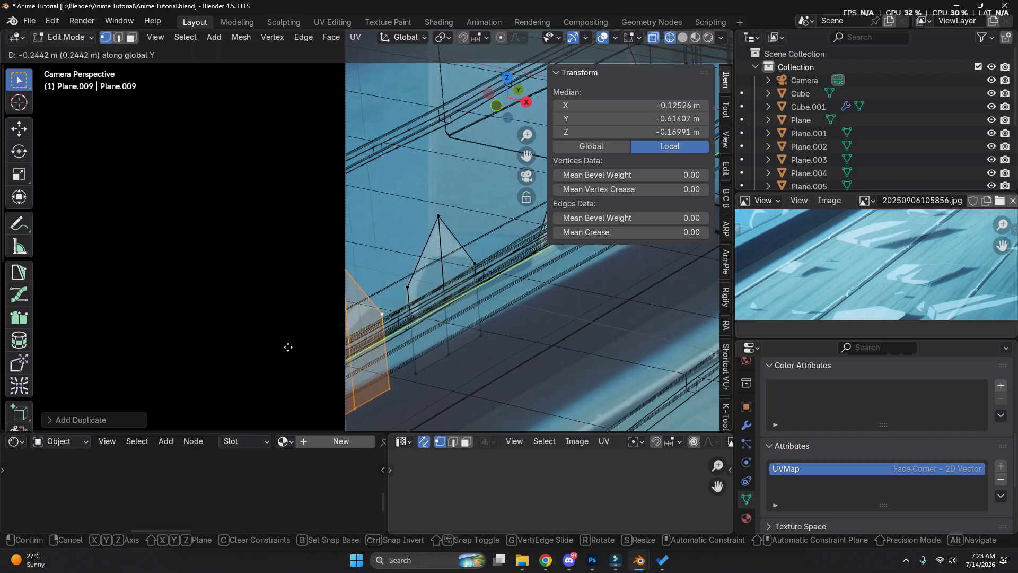
click(419, 335)
key(s)
click(398, 330)
scroll(396, 330, down, 2)
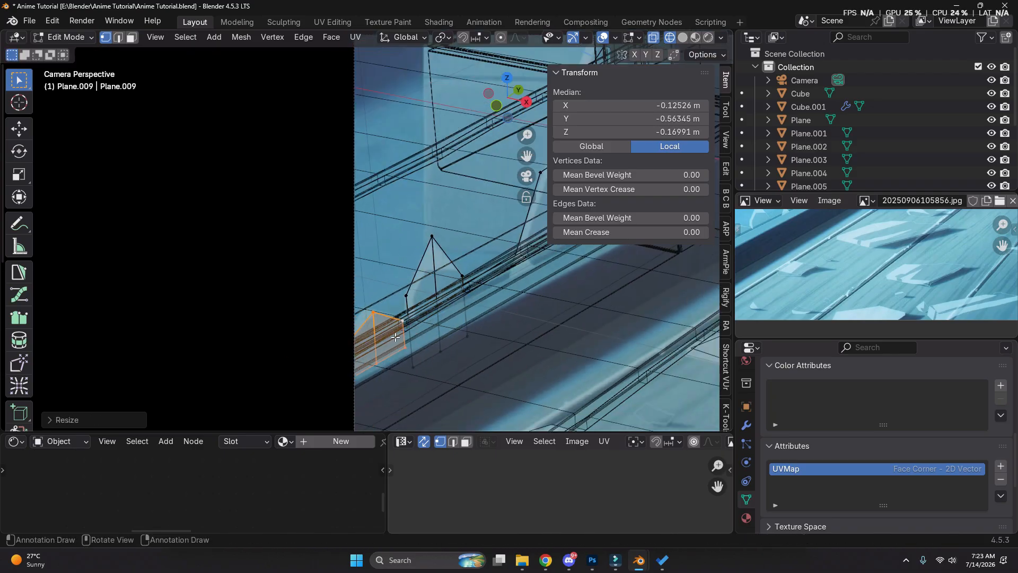
shift+middle_drag(397, 330, 306, 397)
key(shift+z)
key(Tab)
key(Tab)
key(s)
right_click(510, 284)
Select all the window shard geometry and flatten it by scaling to 0 along X
key(a)
key(s)
key(y)
key(0)
right_click(502, 279)
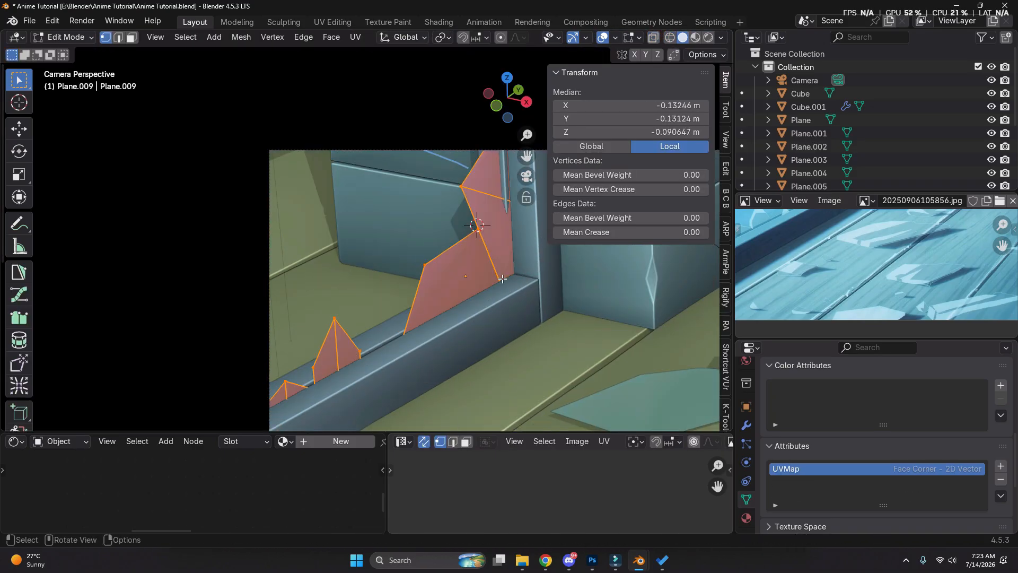
right_click(503, 278)
key(s)
key(x)
key(0)
click(595, 334)
Move the flattened shards along X into the groove of the window sill and return to Object Mode
middle_drag(372, 271, 446, 290)
scroll(311, 265, up, 14)
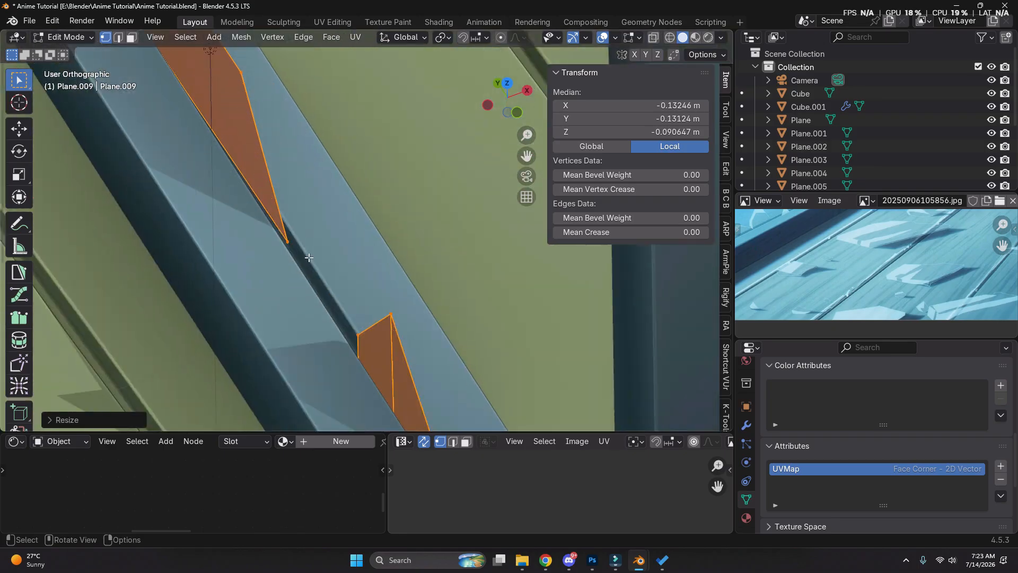
key(g)
key(x)
click(336, 270)
scroll(345, 270, down, 7)
middle_drag(365, 276, 413, 286)
scroll(440, 298, up, 8)
middle_drag(493, 289, 552, 282)
scroll(549, 283, down, 5)
key(Tab)
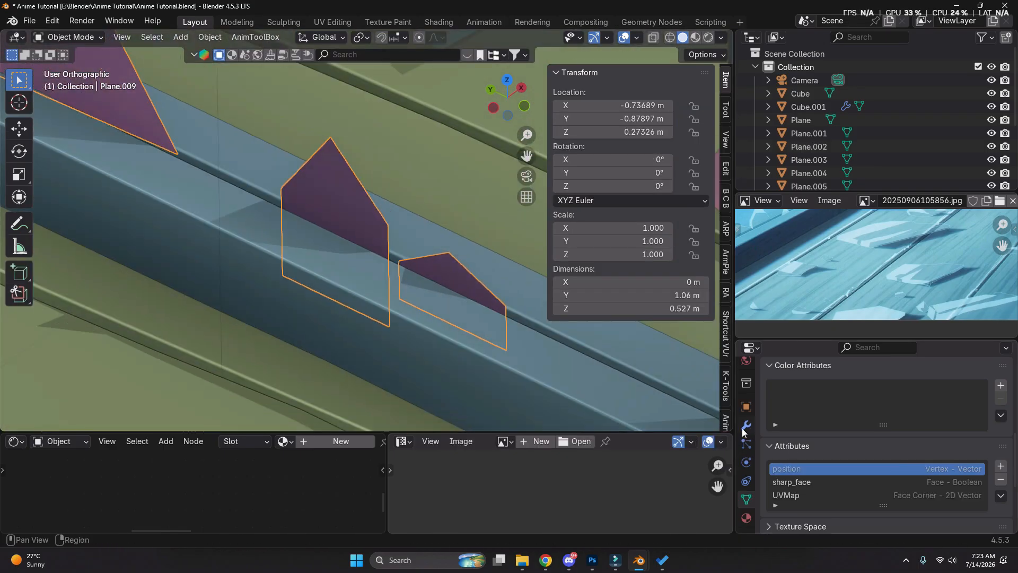
Add a Solidify modifier to the window shards with a thickness of -0.013 m
click(746, 426)
key(shift+a)
text(so)
key(Return)
scroll(477, 276, down, 4)
scroll(466, 278, up, 4)
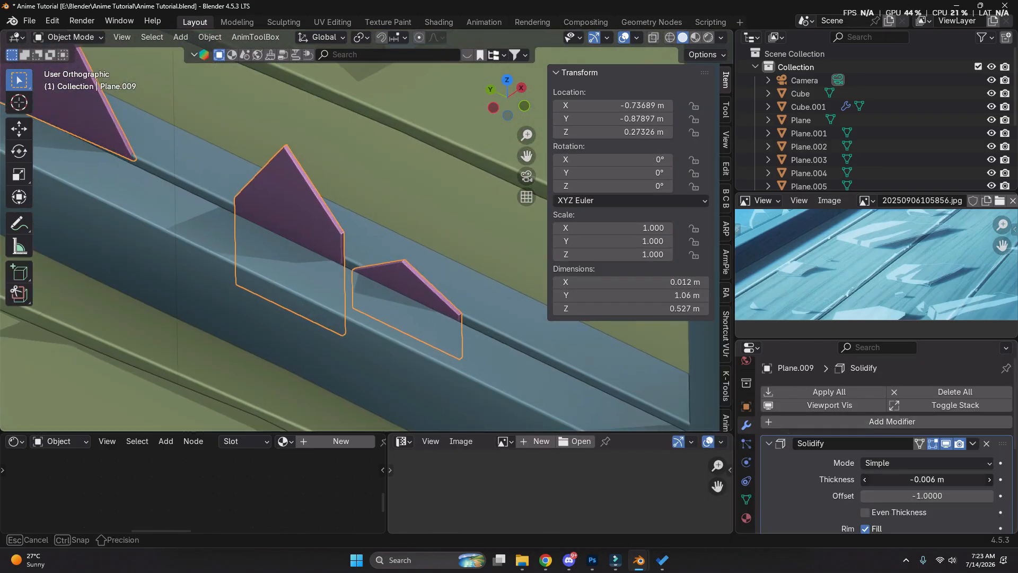
drag(927, 479, 922, 479)
scroll(393, 233, down, 5)
Make the face normals of the window shards consistent and return to Object Mode
key(0)
scroll(466, 236, up, 3)
shift+middle_drag(477, 238, 415, 238)
key(Tab)
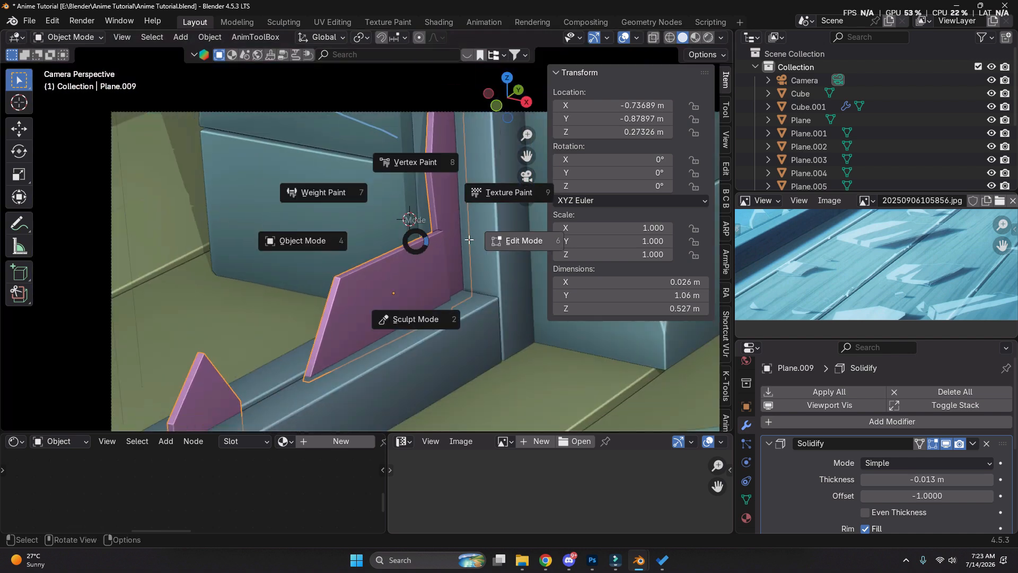
key(alt+n)
click(433, 182)
key(Tab)
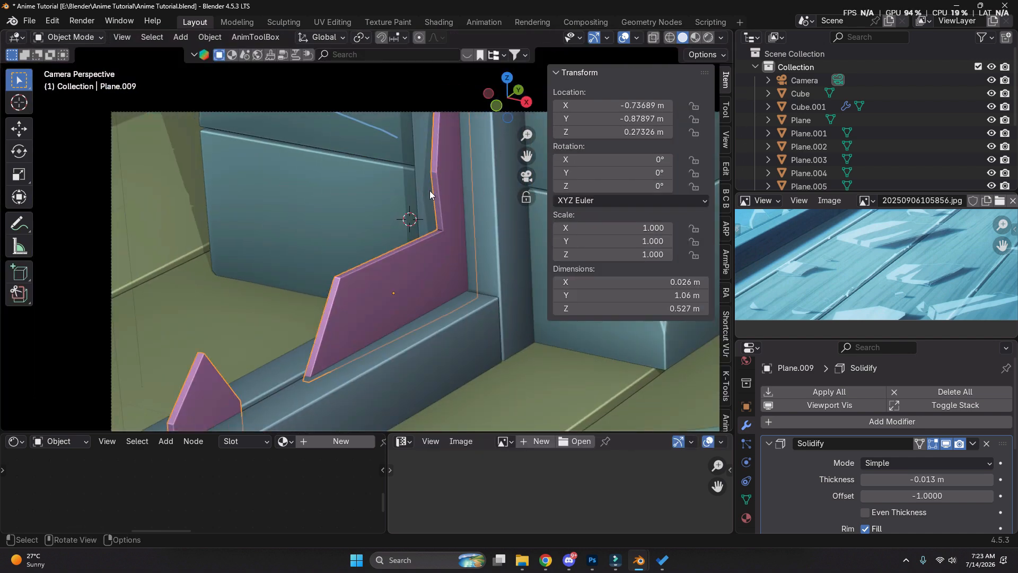
Slide the edge where the corner shard meets the upright strip along the surface and return to Object Mode
key(Tab)
key(2)
scroll(454, 246, up, 6)
click(428, 245)
key(shift+z)
key(shift+z)
key(g)
key(g)
click(494, 253)
key(Tab)
scroll(409, 222, down, 9)
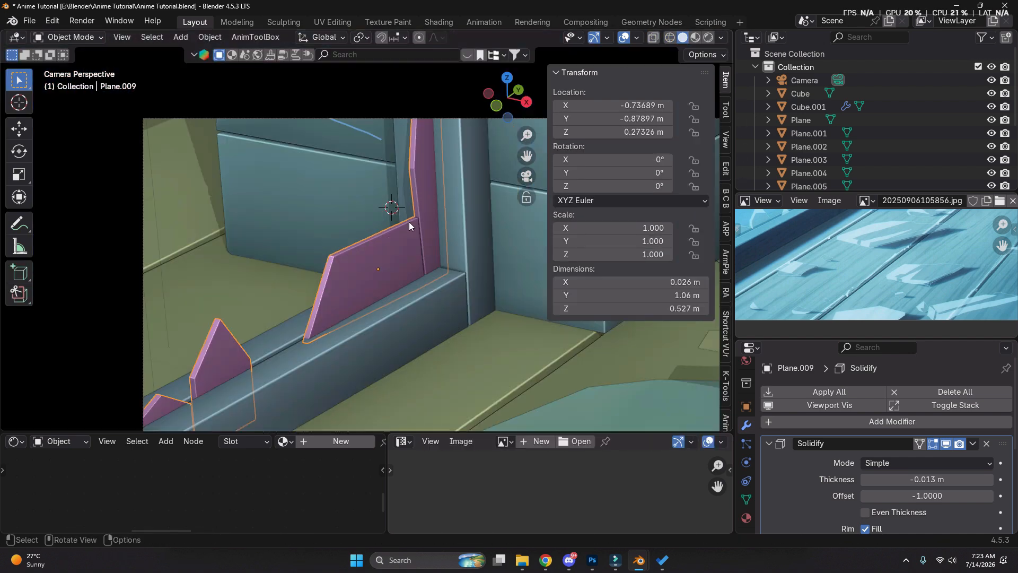
click(409, 274)
key(ctrl+z)
scroll(352, 243, down, 3)
Select all the floor glass pieces together and open them in Edit Mode with all geometry selected
click(352, 242)
shift+click(427, 227)
shift+click(434, 296)
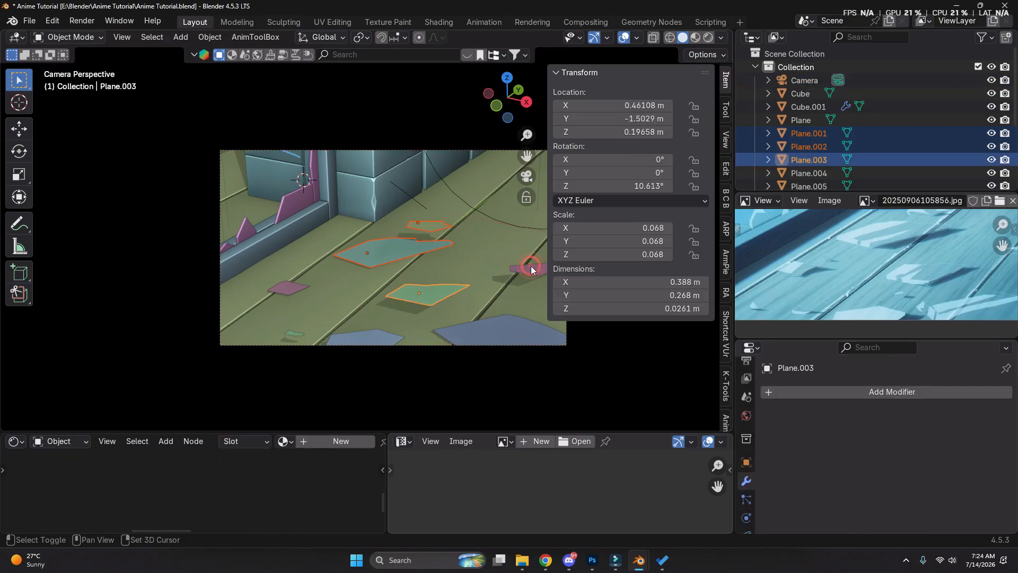
shift+click(530, 265)
shift+click(493, 327)
shift+click(368, 337)
shift+click(293, 333)
shift+click(300, 283)
key(Tab)
key(a)
Try to flatten all the floor pieces by scaling them to 0 along Z
key(s)
key(z)
key(0)
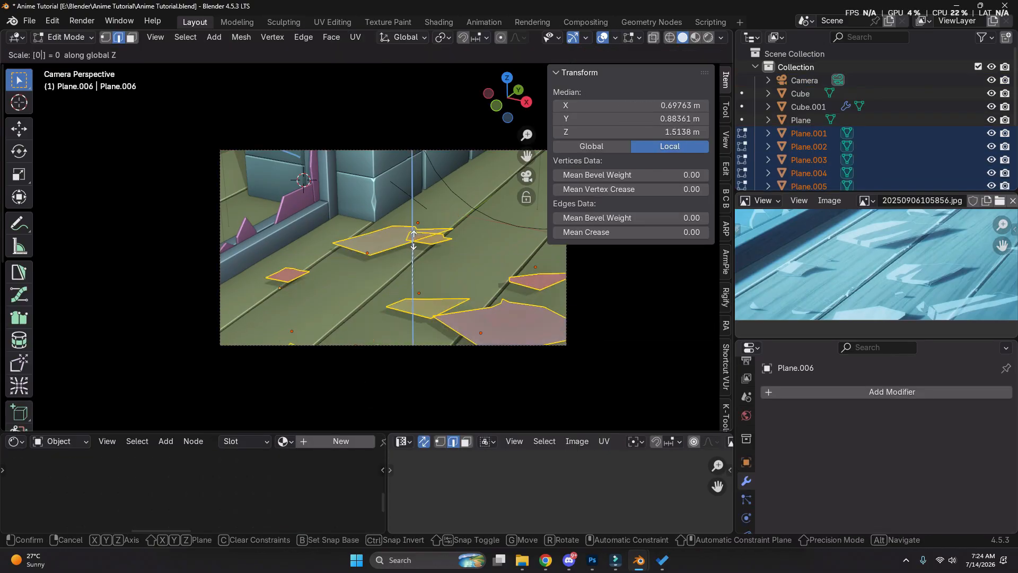
right_click(404, 304)
key(Tab)
key(Tab)
key(s)
key(z)
key(0)
click(470, 271)
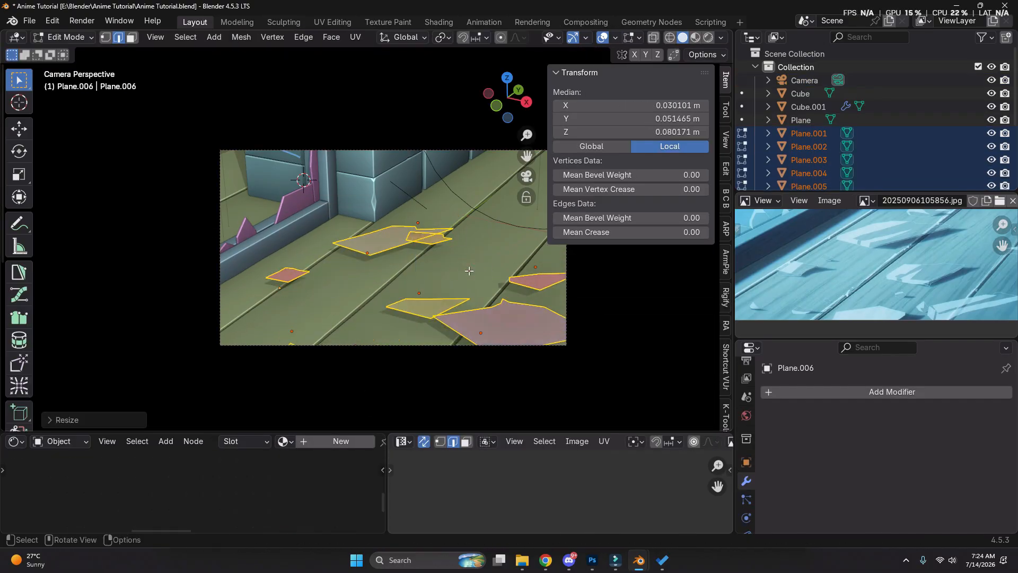
key(ctrl+z)
Flatten the geometry of all floor pieces onto one level by scaling it to 0 along Z
key(s)
key(z)
key(0)
click(509, 242)
Select the smallest sliver among the floor pieces and move it across the planks
scroll(508, 243, down, 3)
middle_drag(437, 275, 359, 338)
scroll(234, 217, up, 4)
key(3)
drag(292, 169, 333, 205)
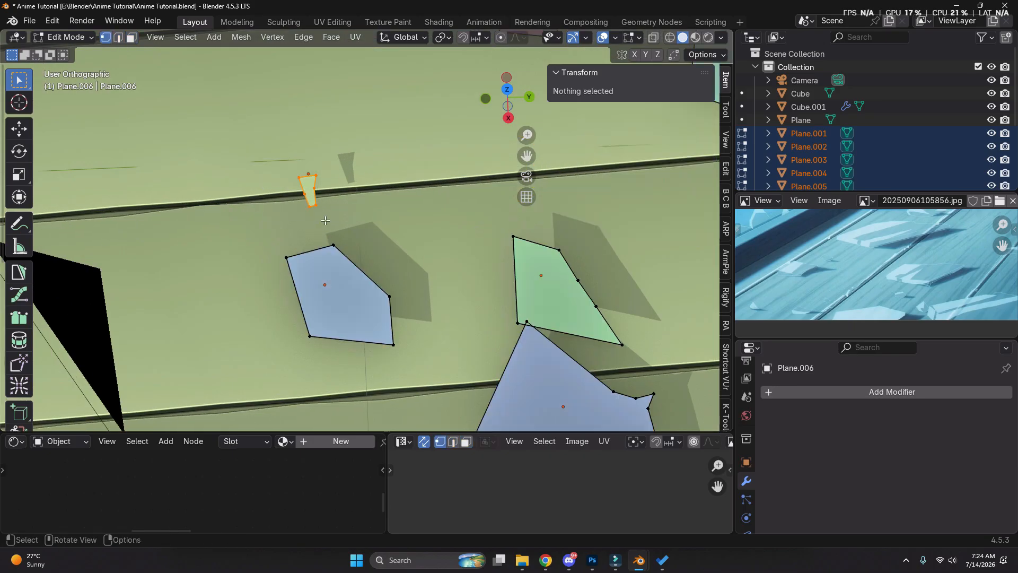
scroll(336, 198, down, 2)
key(g)
click(432, 196)
Move the blue floor piece next to the sliver along Y, judging its position in the camera view
click(339, 271)
key(0)
key(g)
key(y)
click(370, 303)
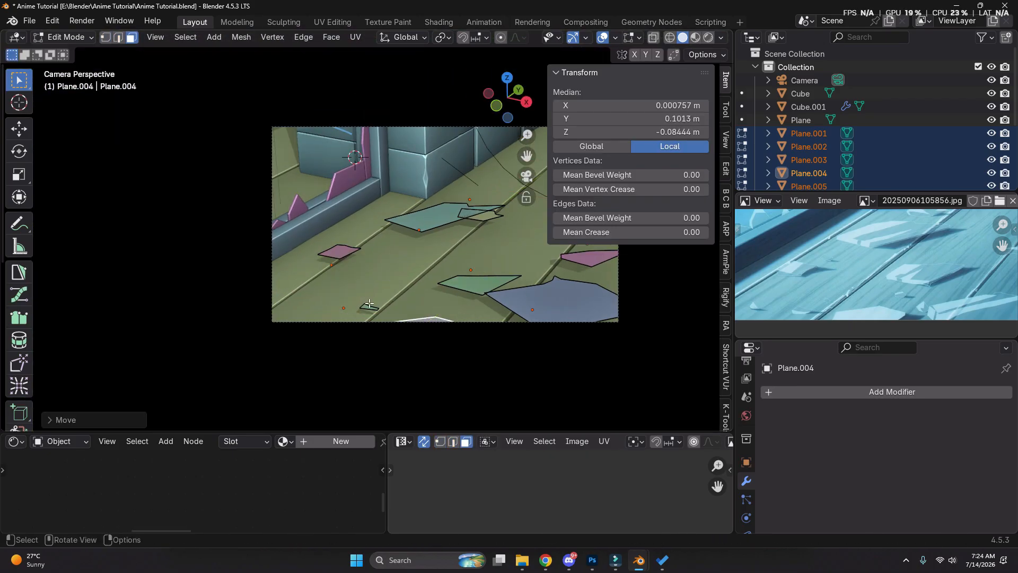
Duplicate the small floor sliver in place and move the copy along X
scroll(371, 311, up, 4)
key(shift+d)
key(Escape)
key(g)
key(x)
click(236, 289)
key(g)
right_click(237, 289)
Add the other sliver to the selection and lower both along Z towards the floor
shift+click(331, 298)
key(g)
key(z)
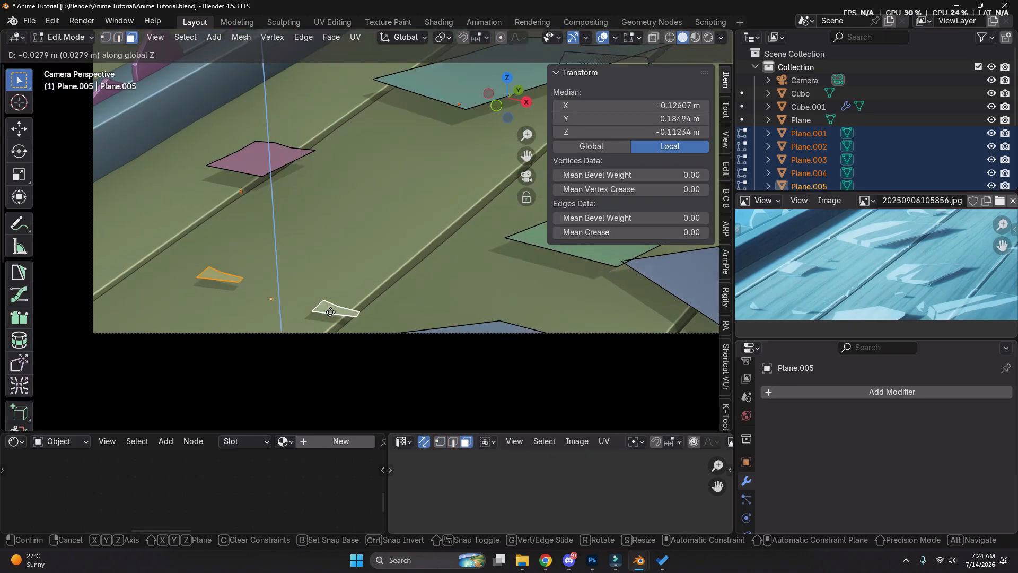
click(330, 339)
Reposition both slivers on the floor by moving them along X, Z and Y
shift+middle_drag(330, 339, 367, 288)
scroll(367, 287, up, 2)
key(g)
key(x)
click(300, 205)
key(g)
key(z)
click(300, 208)
Lower the pink floor piece about 0.10 m along Z onto the planks
key(g)
key(y)
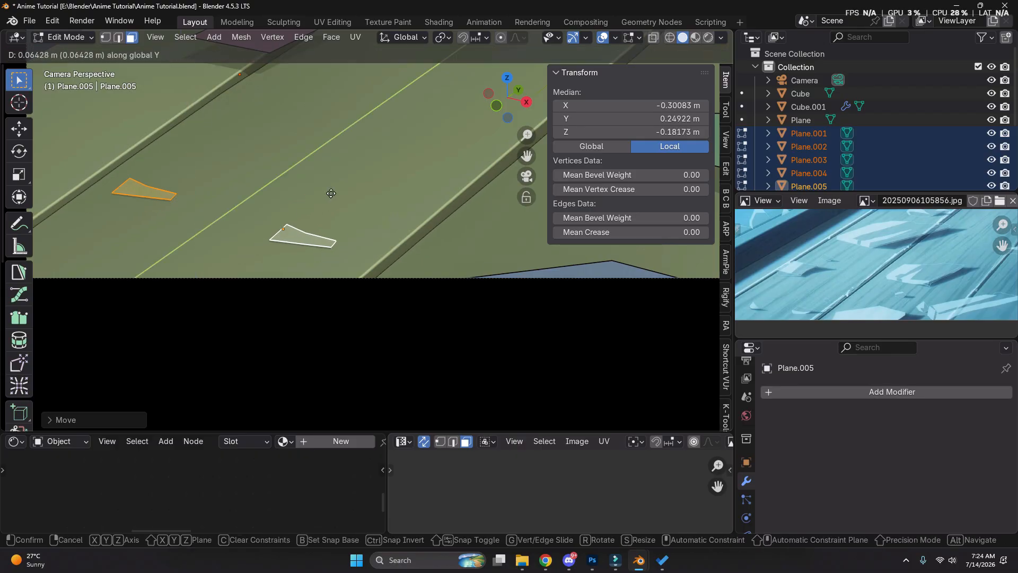
click(335, 196)
scroll(335, 196, down, 2)
shift+middle_drag(335, 196, 286, 231)
click(253, 128)
Lower the large glass piece Plane.001 along Z until it rests on the floor planks
key(g)
key(z)
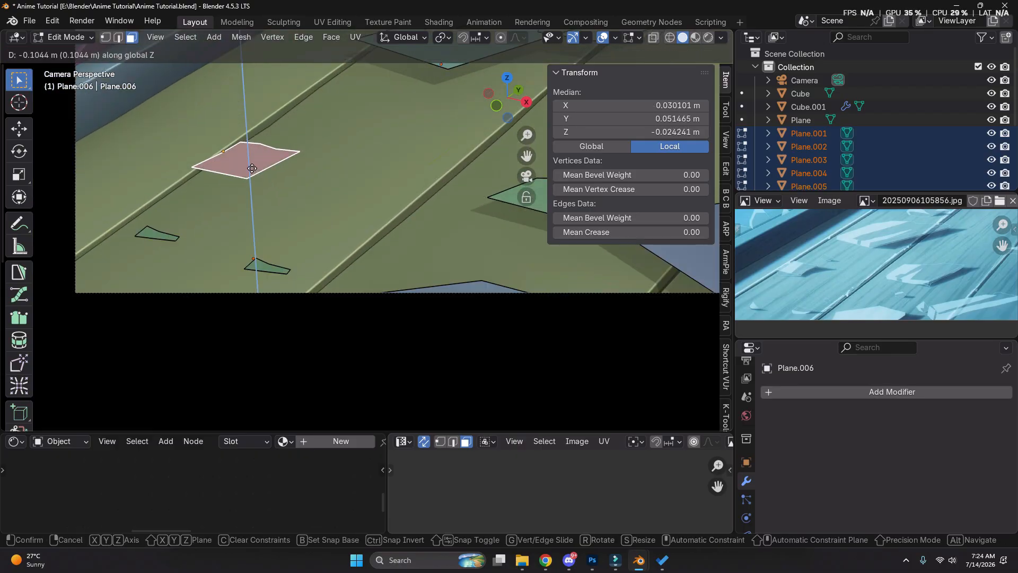
click(252, 168)
scroll(254, 175, down, 5)
click(372, 133)
scroll(389, 159, up, 4)
key(alt+z)
key(g)
key(z)
click(496, 189)
key(alt+z)
Shift the small glass piece behind Plane.001 along Y and Z to settle it on the floor
key(g)
key(z)
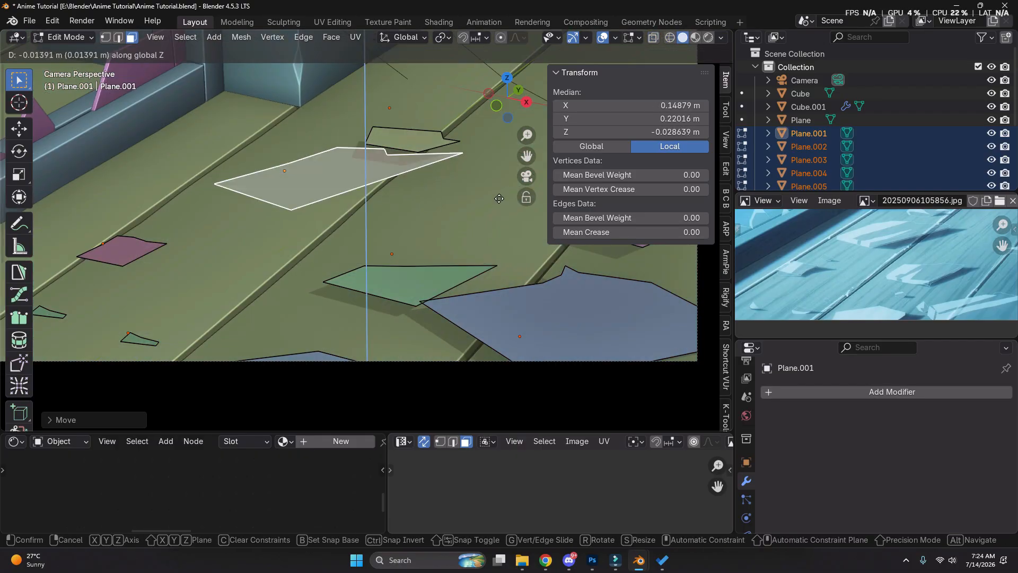
click(499, 198)
click(436, 138)
shift+middle_drag(438, 136, 329, 211)
Lower the glass piece Plane.008 along Z onto the planks
key(g)
key(y)
click(386, 166)
Lower the large blue glass piece Plane.007 about 0.11 m along Z onto the floor
key(g)
key(z)
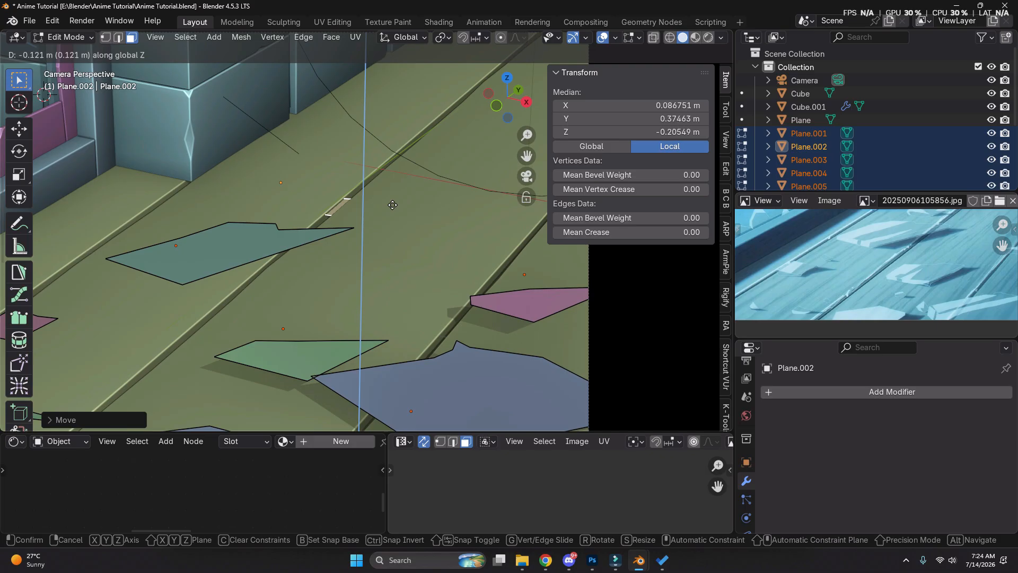
click(393, 205)
click(530, 310)
key(g)
key(z)
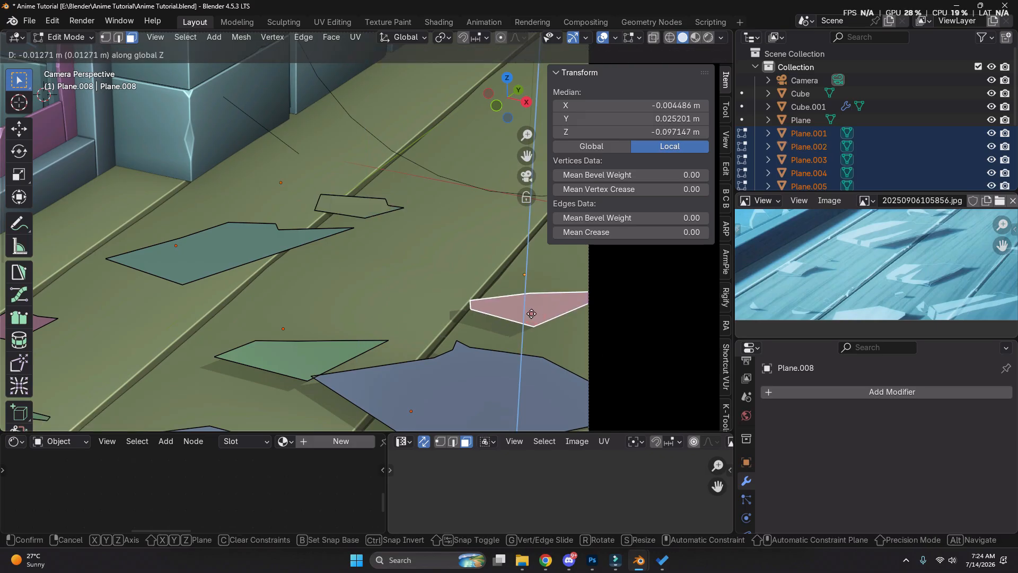
click(540, 345)
shift+middle_drag(540, 345, 515, 281)
scroll(493, 292, up, 1)
click(477, 306)
Lower the green glass piece Plane.003 along Z, reposition it along X and Y, and leave Edit Mode
key(g)
key(z)
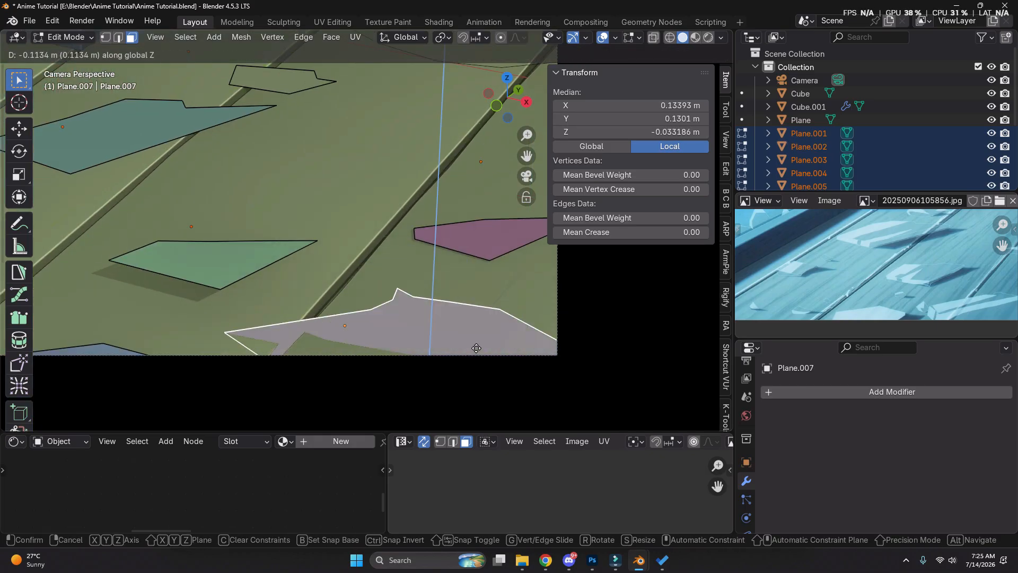
click(476, 348)
click(224, 249)
key(g)
key(z)
click(231, 294)
key(g)
key(x)
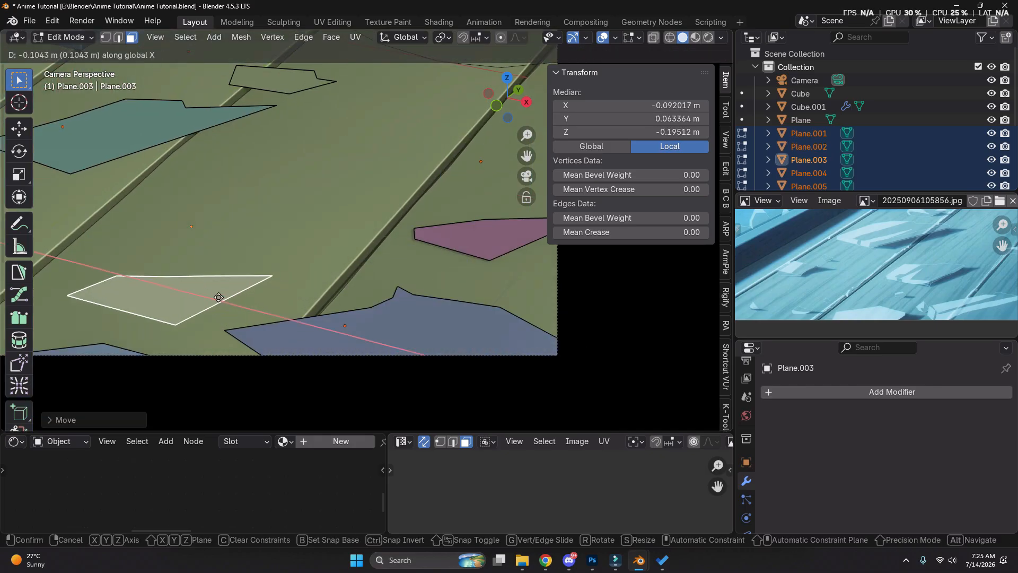
click(220, 296)
key(g)
key(y)
click(270, 245)
scroll(273, 243, down, 5)
key(Tab)
shift+click(137, 117)
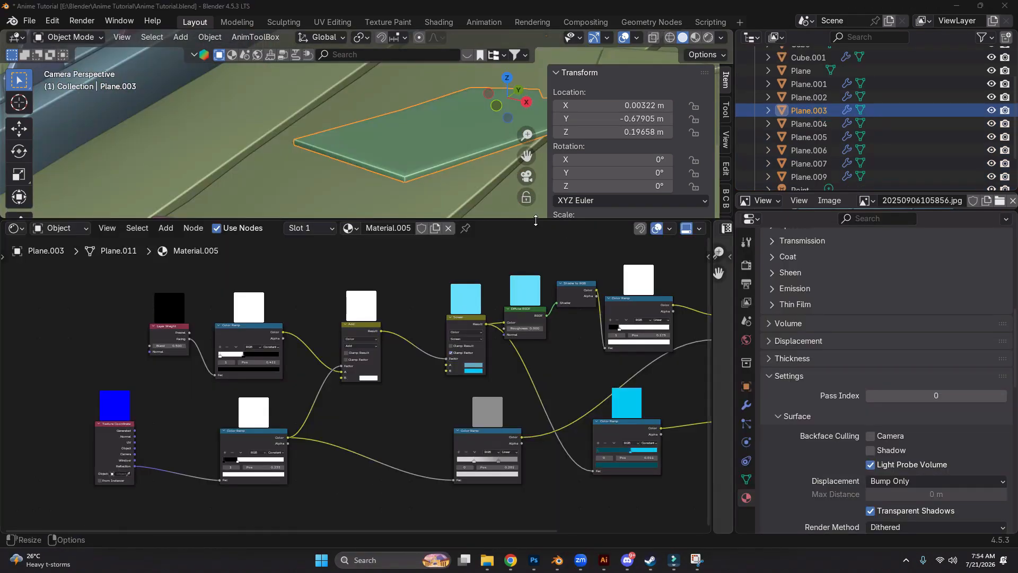
Resize the editors to give the node graph and reference image more room, and display materials in the viewport
drag(536, 220, 515, 343)
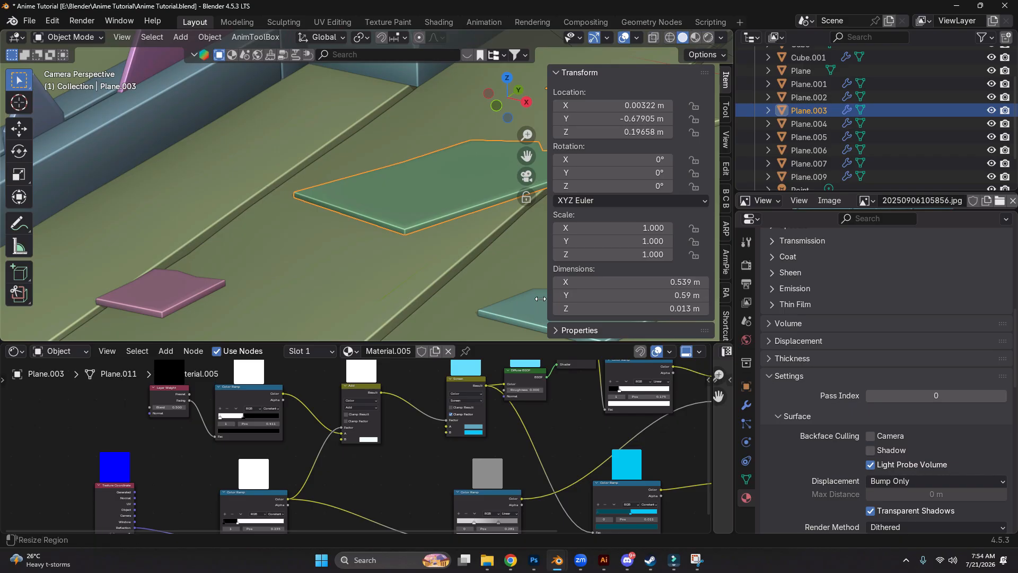
scroll(249, 464, down, 1)
scroll(249, 462, down, 3)
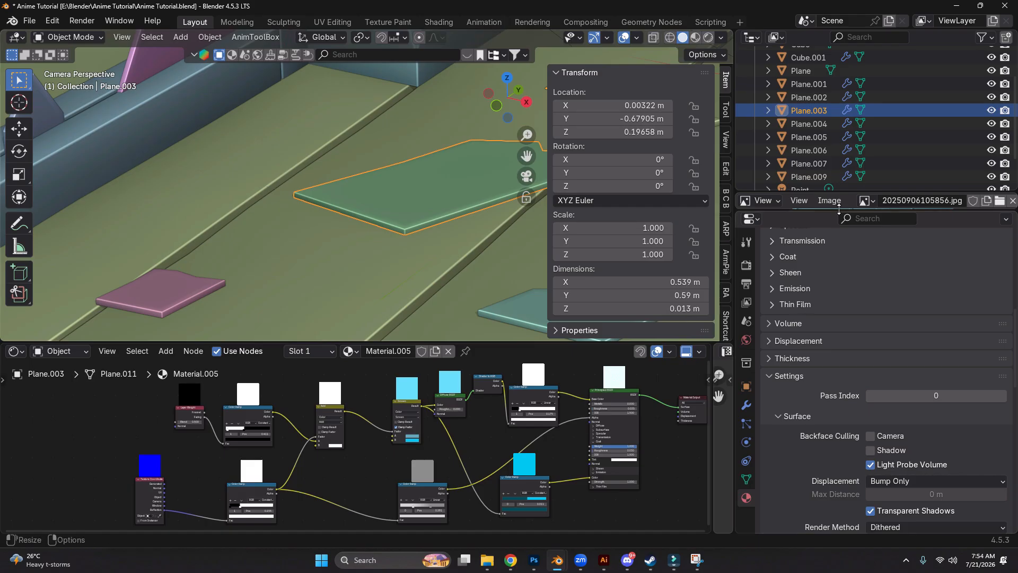
drag(839, 210, 832, 444)
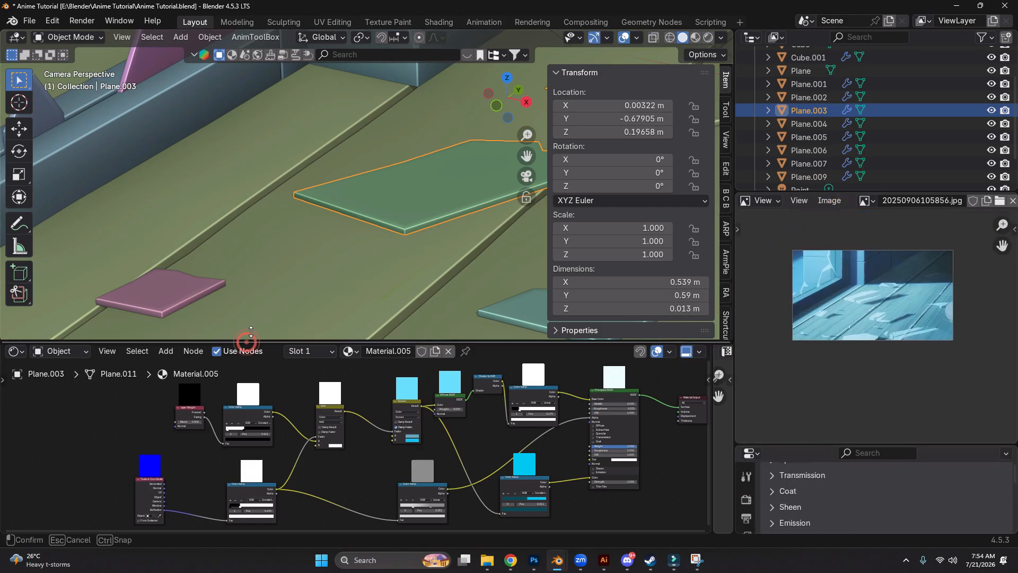
drag(245, 343, 223, 243)
scroll(215, 364, up, 1)
scroll(215, 364, up, 2)
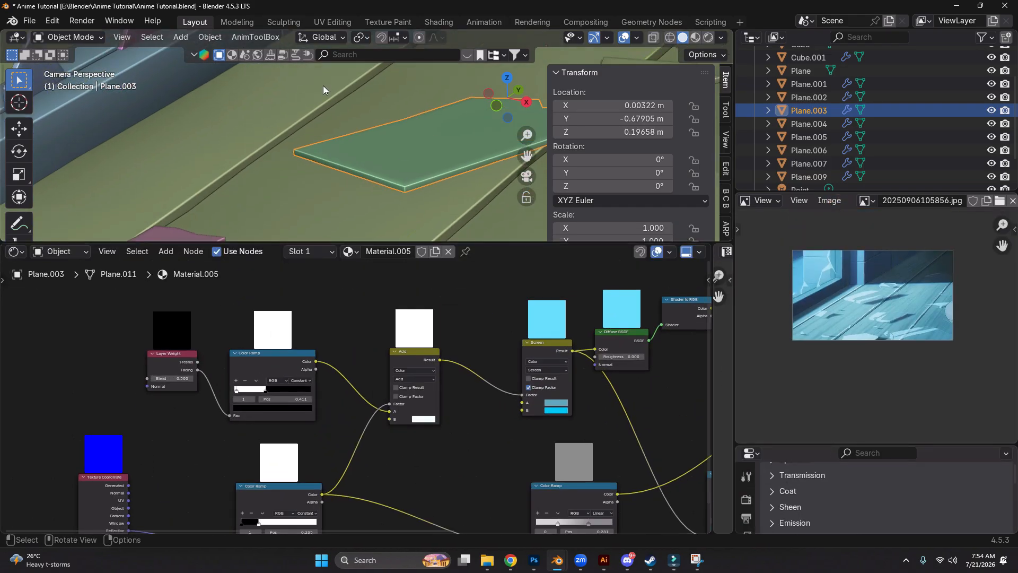
key(z)
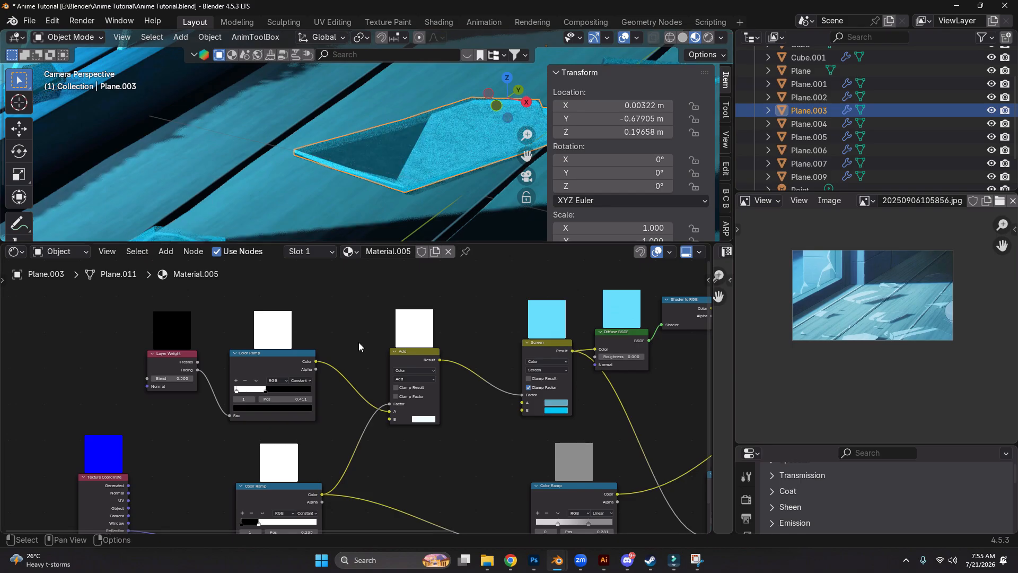
Preview the Layer Weight node's Facing output and its connected Color Ramp on the glass piece
scroll(205, 376, up, 2)
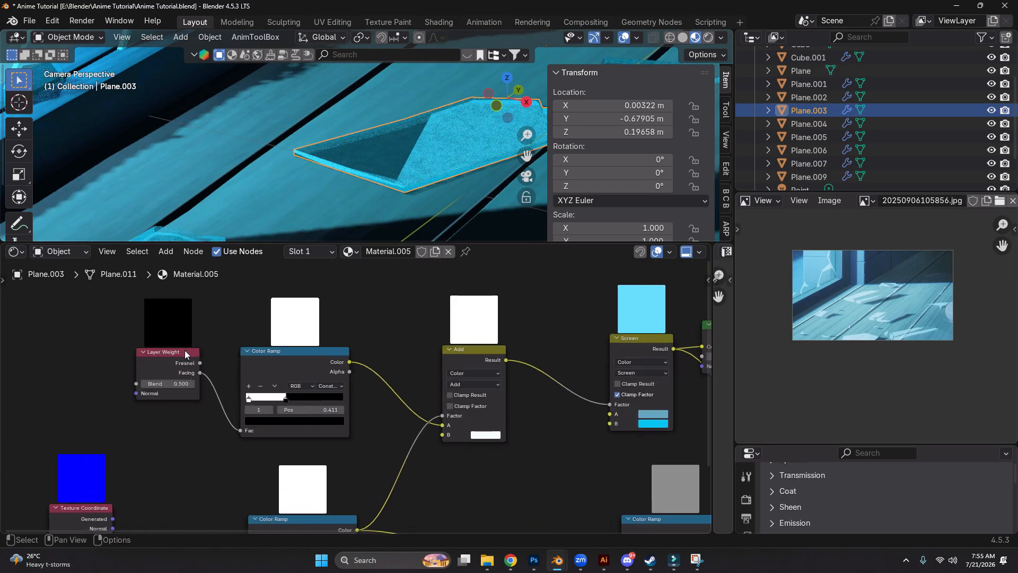
drag(185, 354, 168, 309)
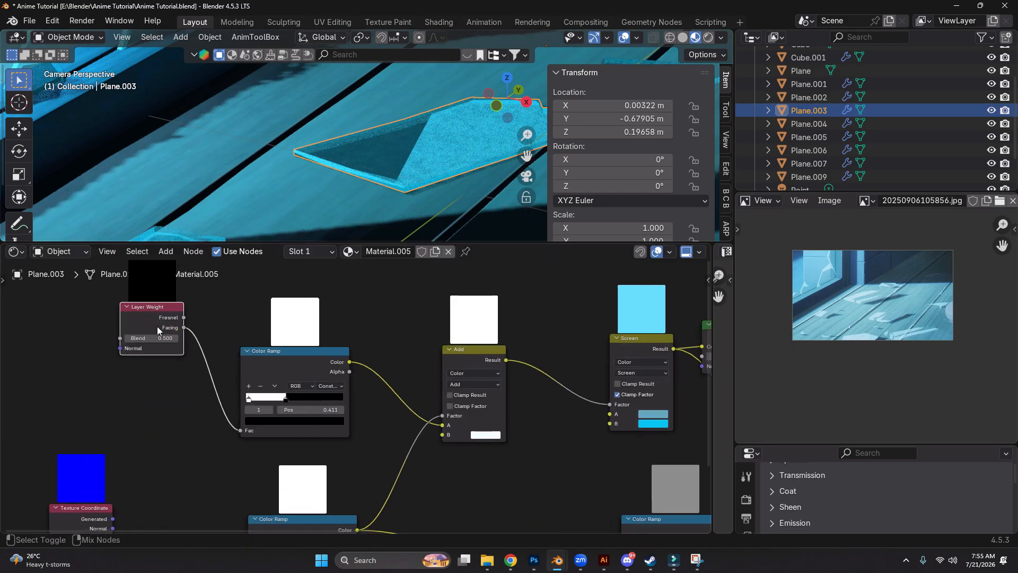
ctrl+shift+click(157, 326)
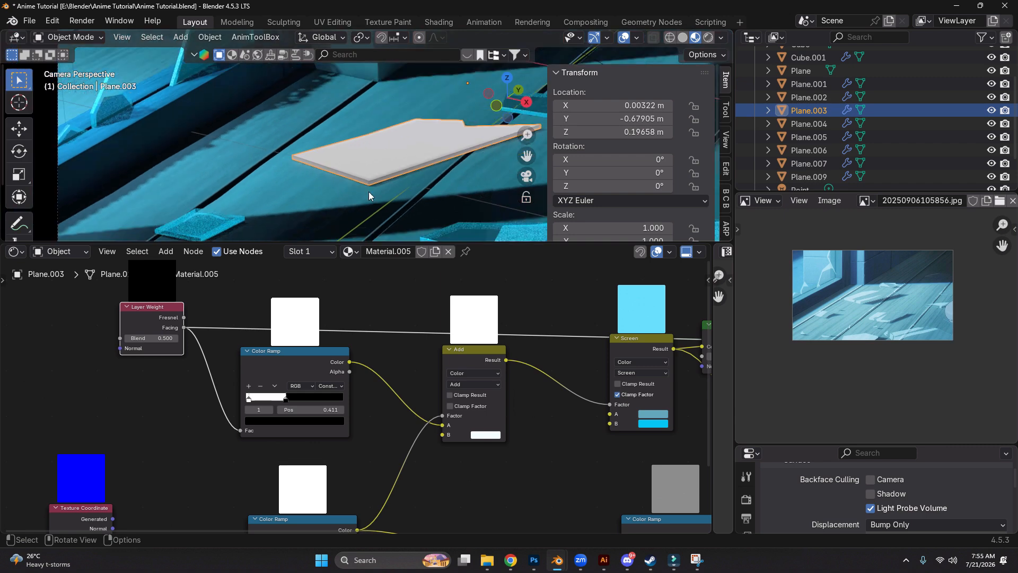
scroll(369, 195, up, 3)
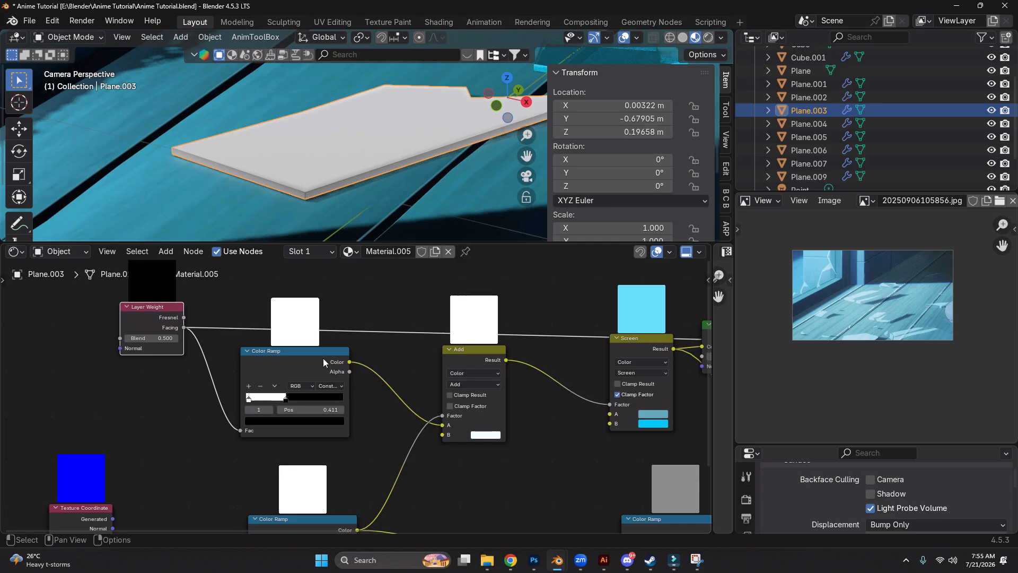
ctrl+shift+click(323, 358)
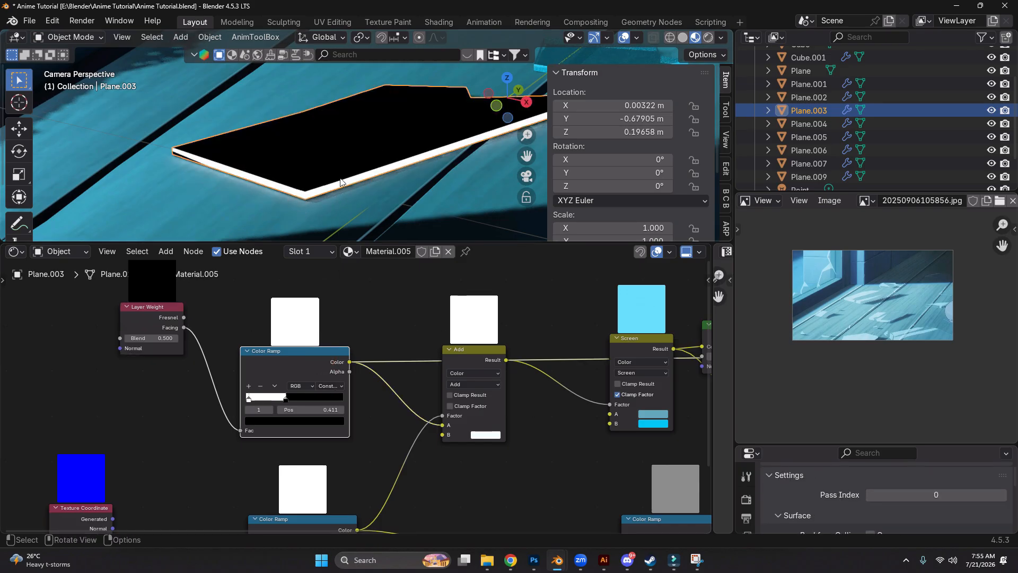
scroll(354, 336, down, 3)
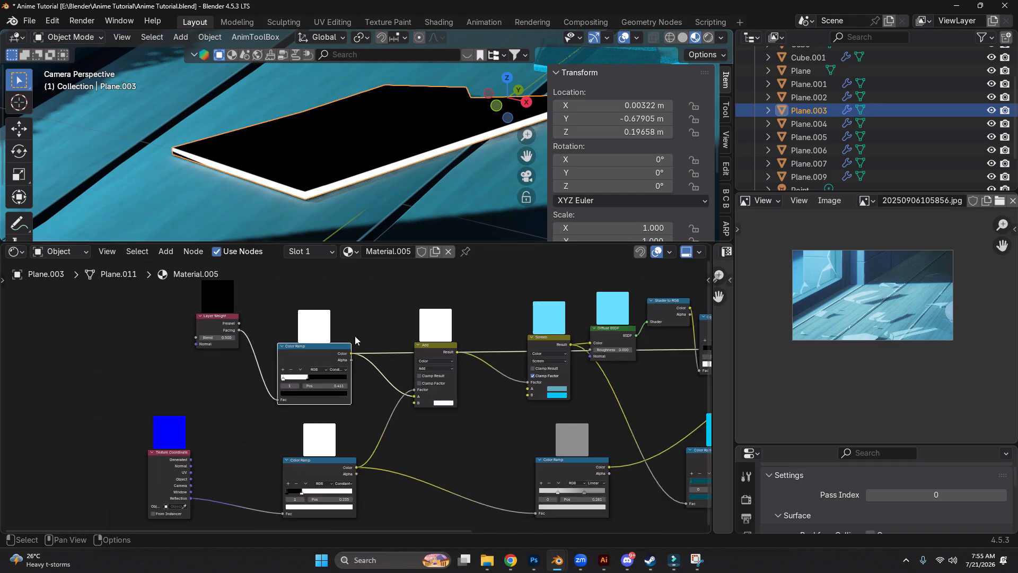
Preview the Texture Coordinate node's Reflection output and its constant Color Ramp on the glass piece
middle_drag(273, 430, 329, 350)
scroll(304, 365, up, 3)
ctrl+shift+click(205, 428)
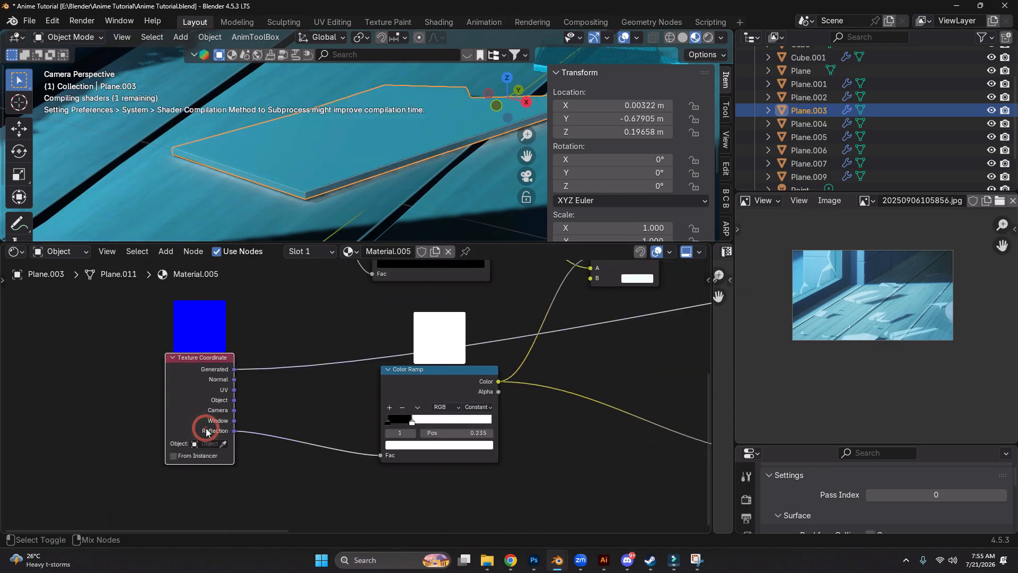
ctrl+shift+click(206, 430)
ctrl+shift+click(207, 430)
ctrl+shift+click(207, 430)
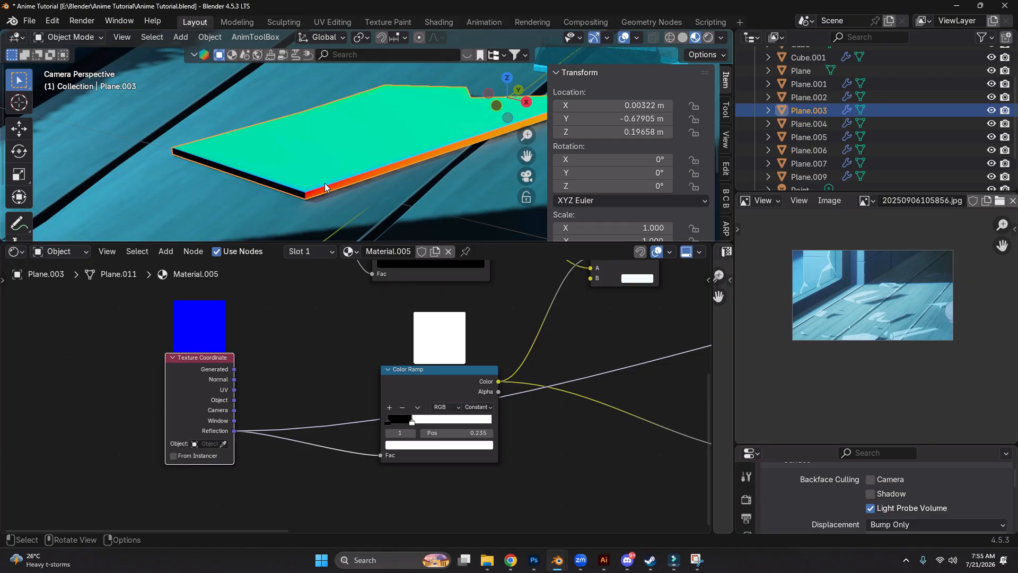
ctrl+shift+click(421, 395)
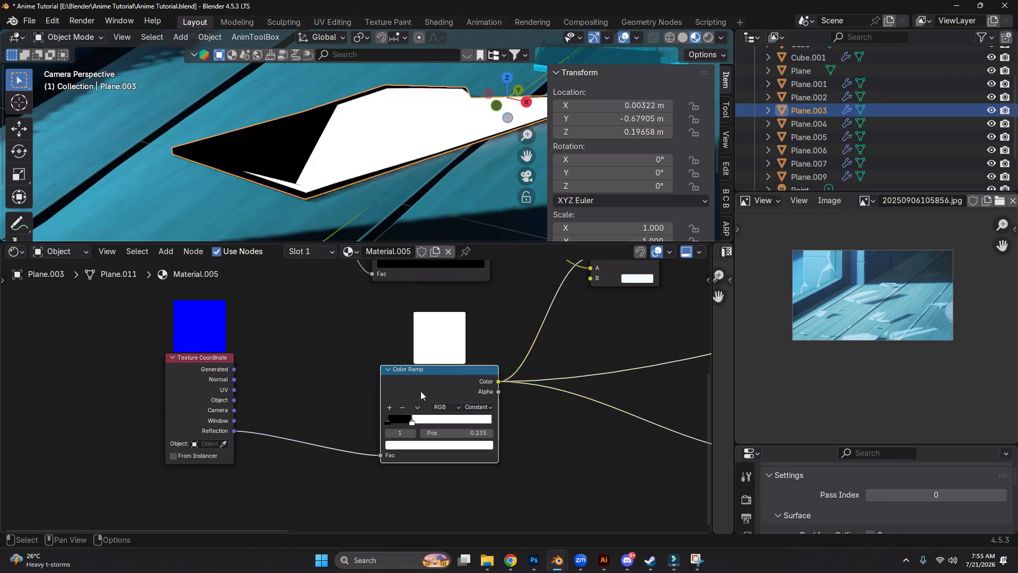
middle_drag(464, 378, 351, 385)
middle_drag(374, 176, 316, 183)
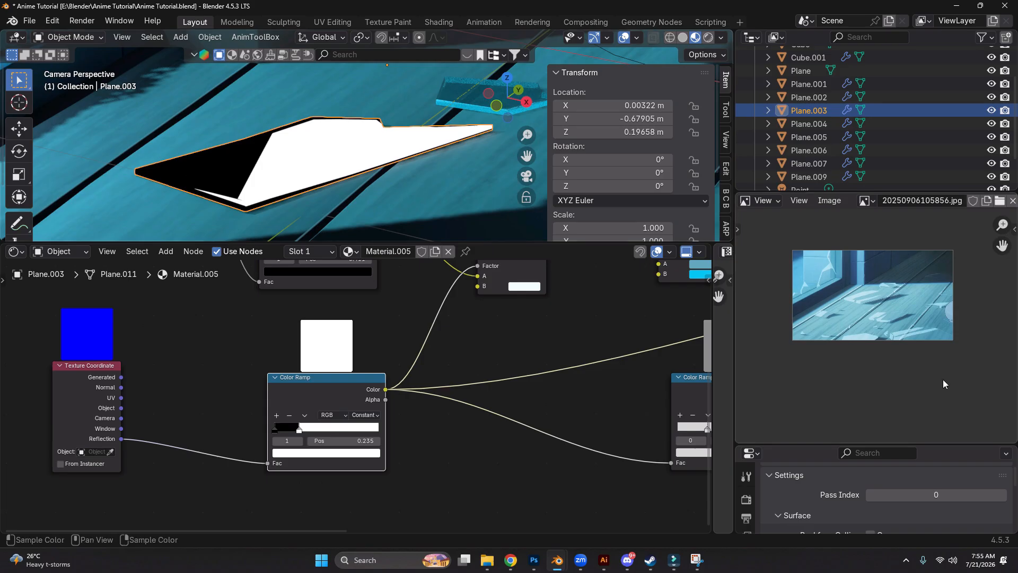
Compare the glass piece's reflection with the Bevel modifier hidden and shown in the viewport, and review the Bevel settings
drag(834, 446, 858, 332)
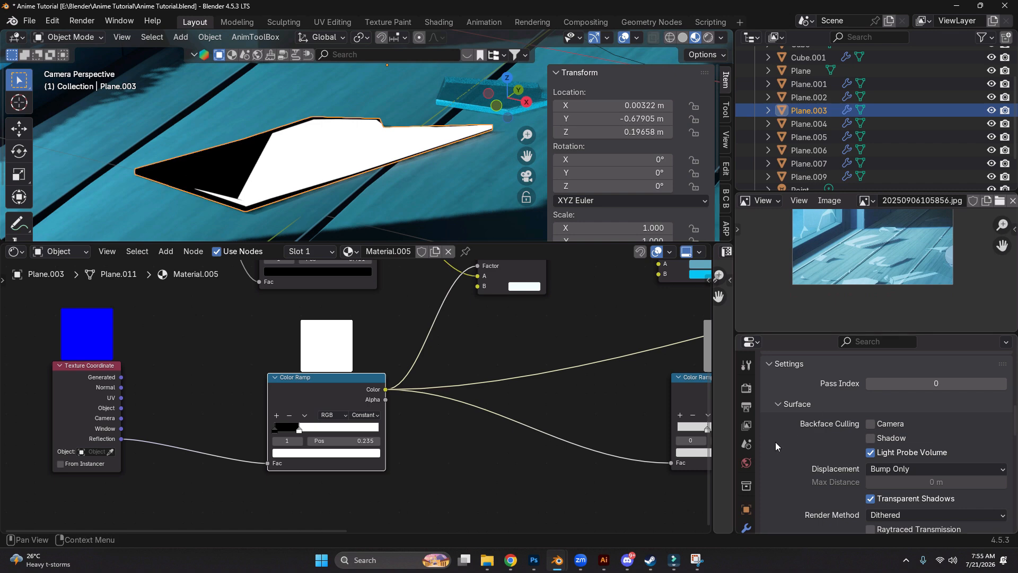
scroll(750, 469, down, 3)
click(746, 475)
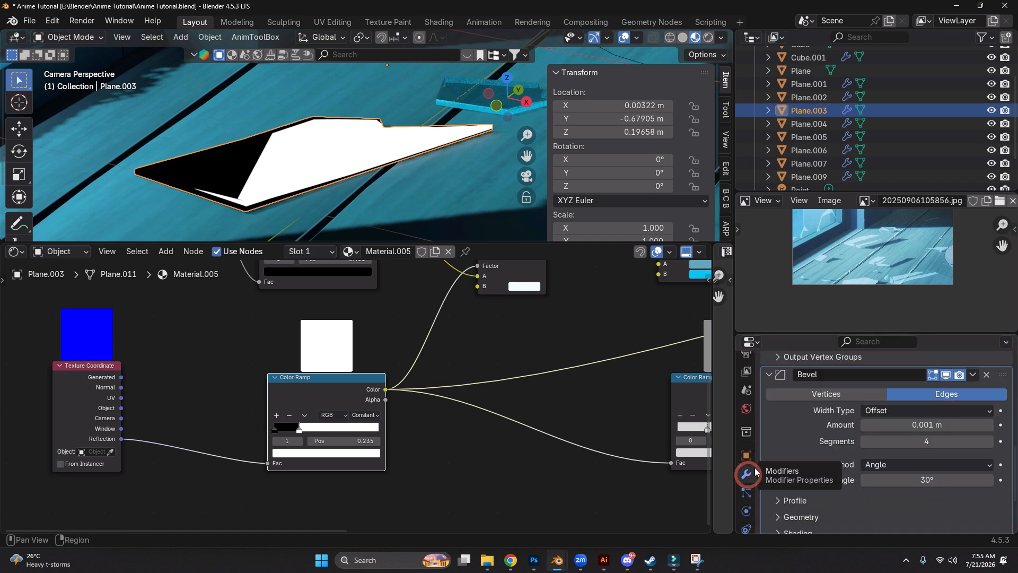
scroll(827, 453, up, 3)
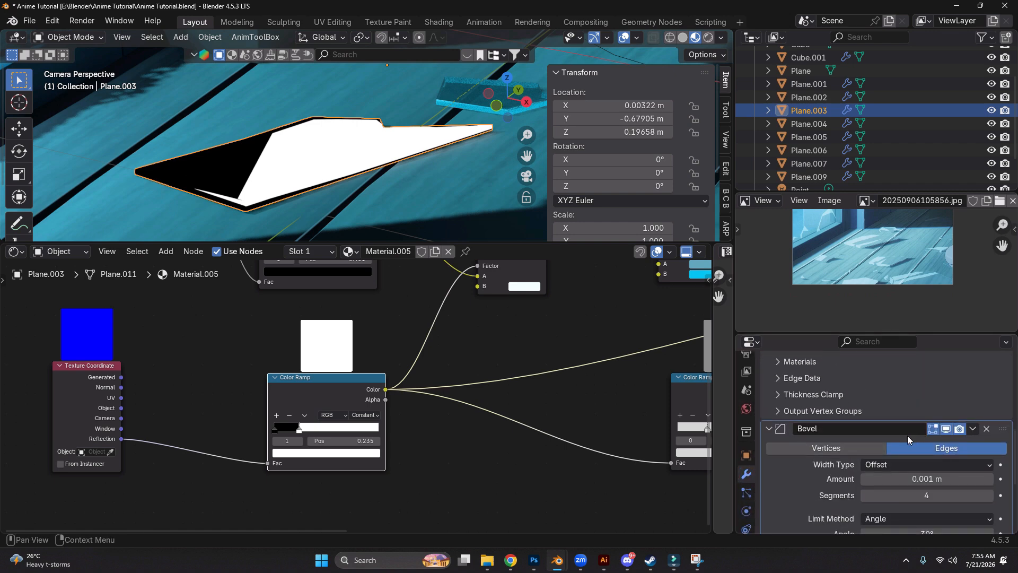
click(769, 431)
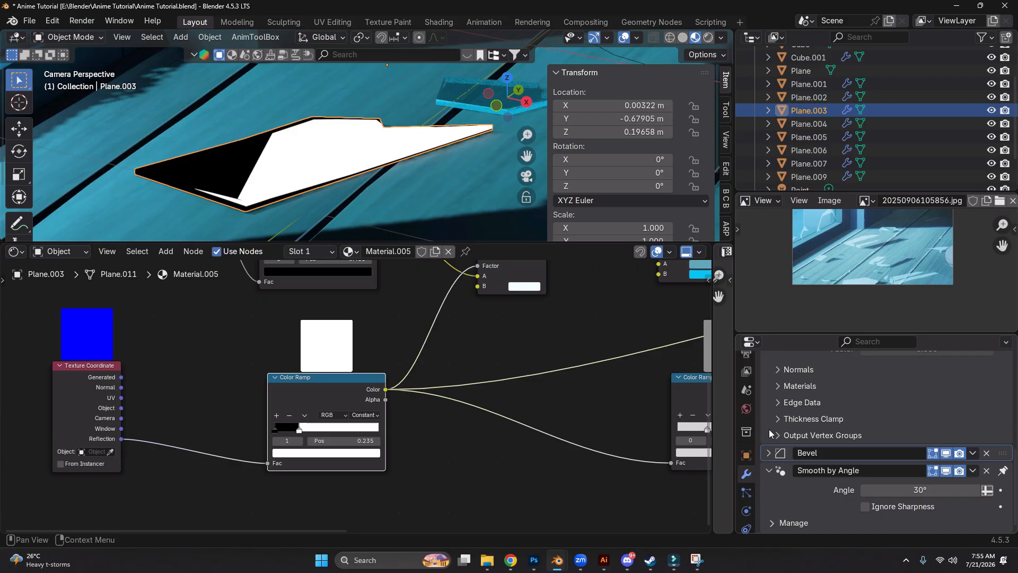
click(946, 453)
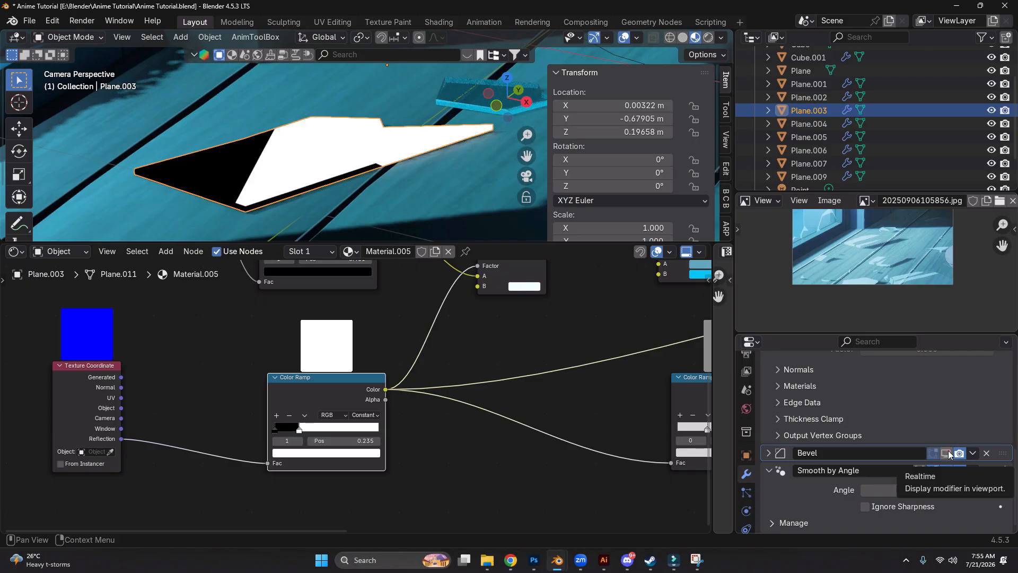
click(947, 453)
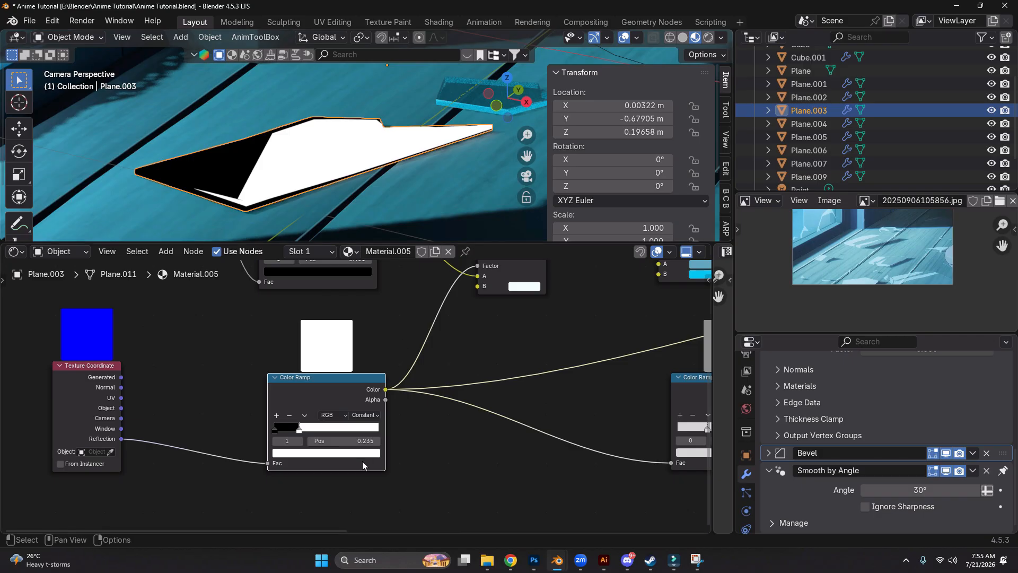
scroll(396, 296, down, 2)
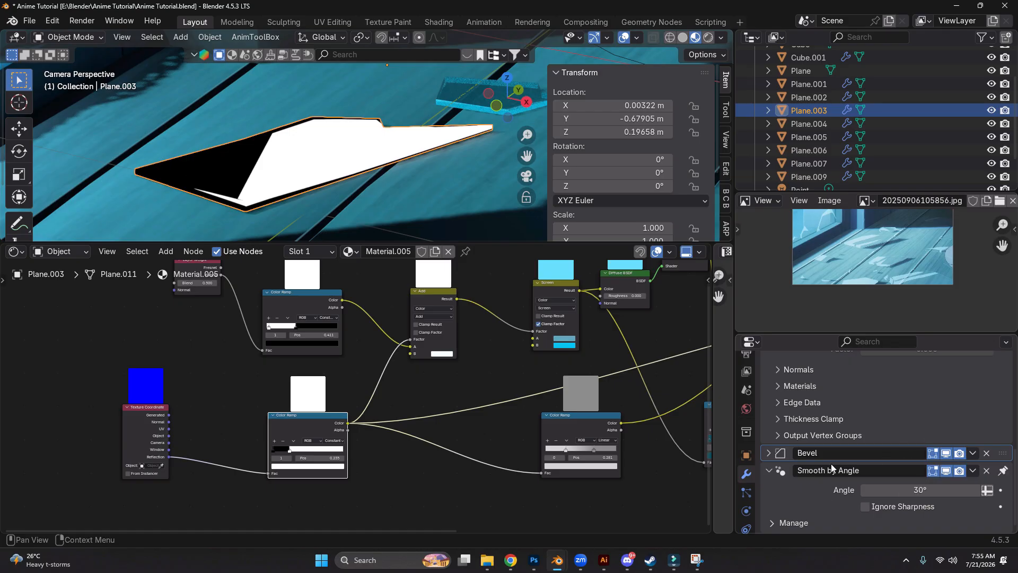
click(961, 458)
scroll(964, 425, down, 3)
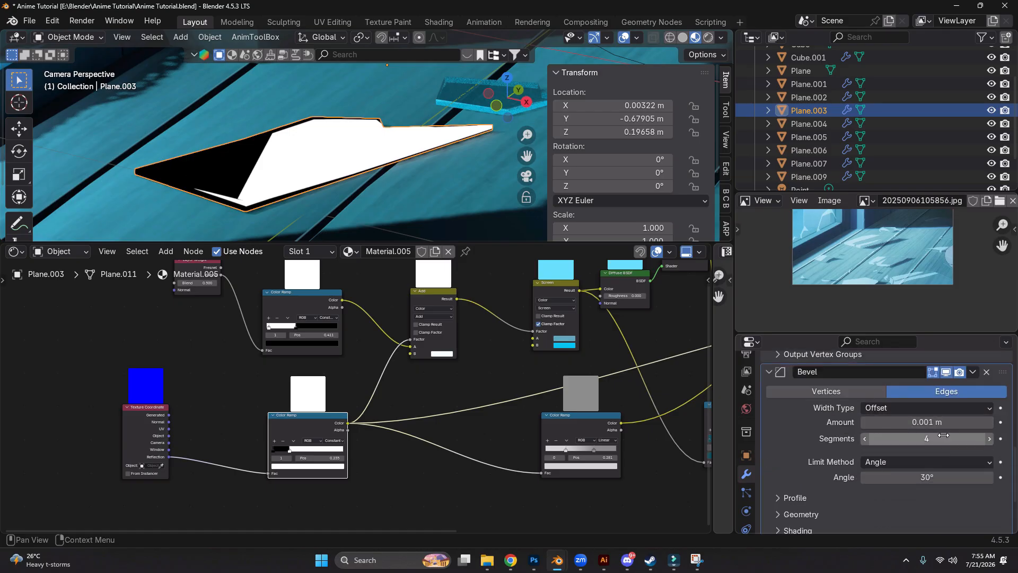
Compare the previews of the reflection Color Ramp and the Add mix node on the glass piece
middle_drag(561, 393, 530, 399)
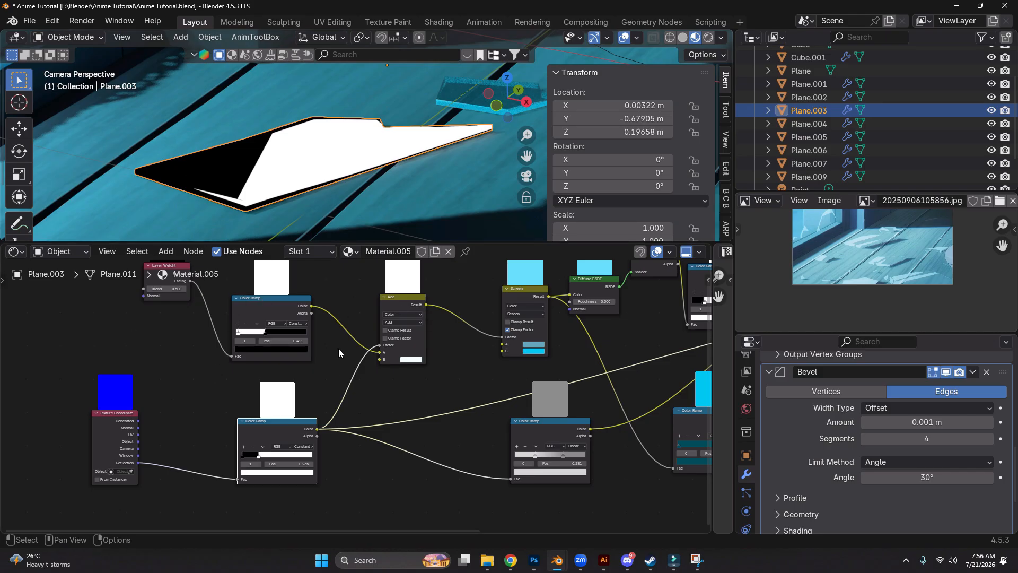
ctrl+shift+click(386, 302)
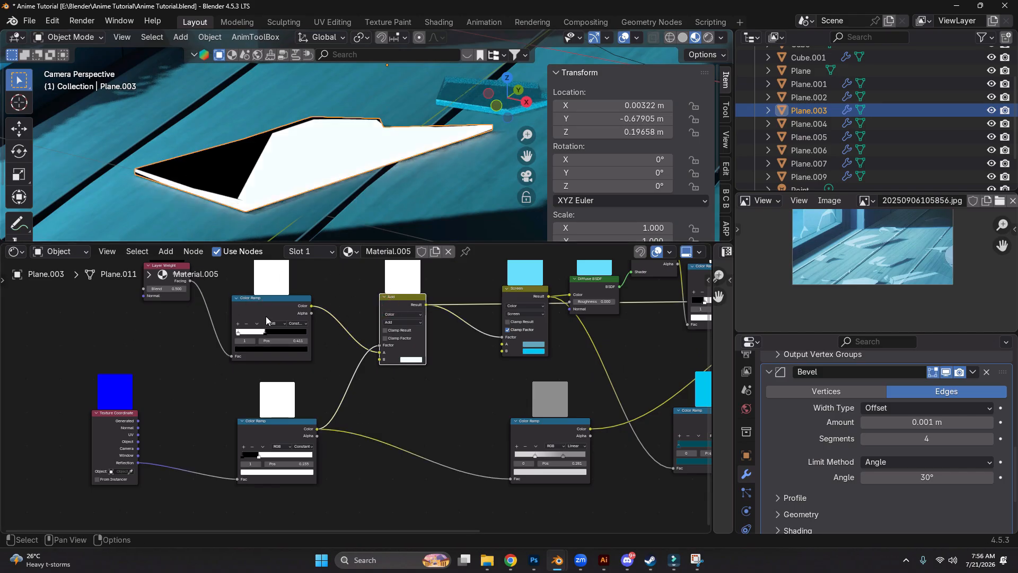
ctrl+shift+click(277, 304)
ctrl+shift+click(290, 423)
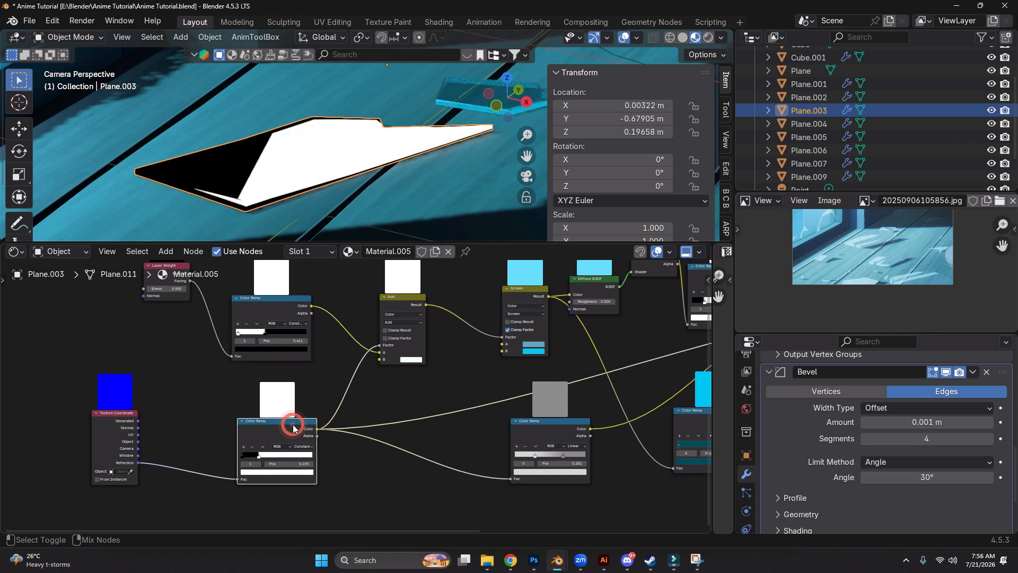
ctrl+shift+click(393, 297)
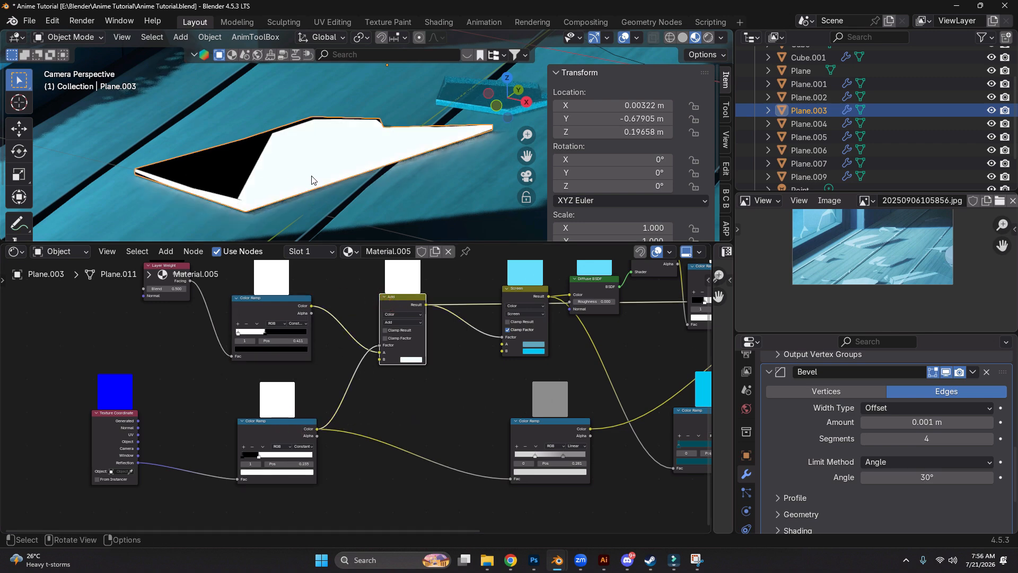
Preview the Screen mix node's blue colouring on the glass piece and examine the nodes it feeds
middle_drag(469, 307, 318, 361)
drag(369, 348, 356, 364)
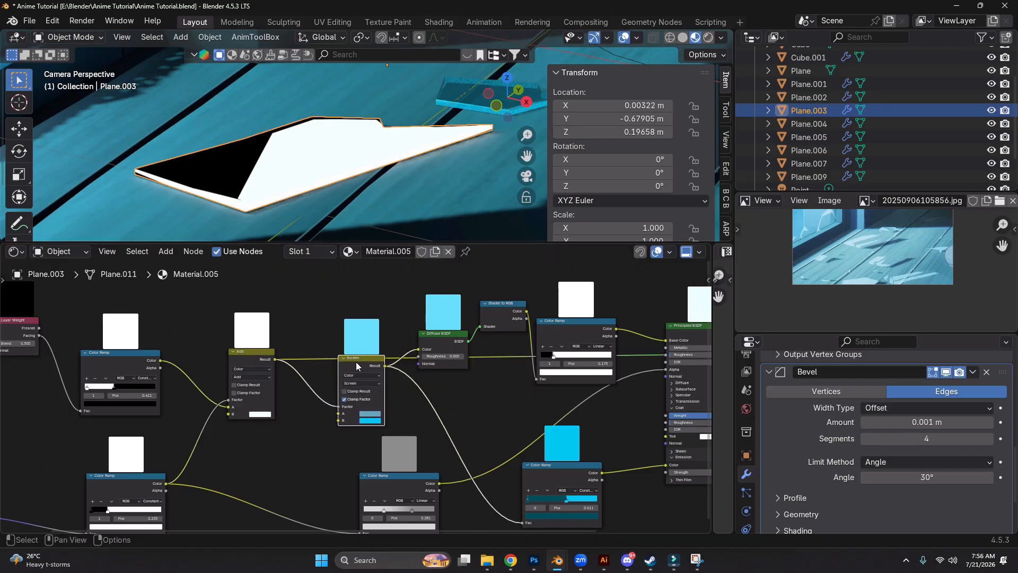
ctrl+shift+click(349, 360)
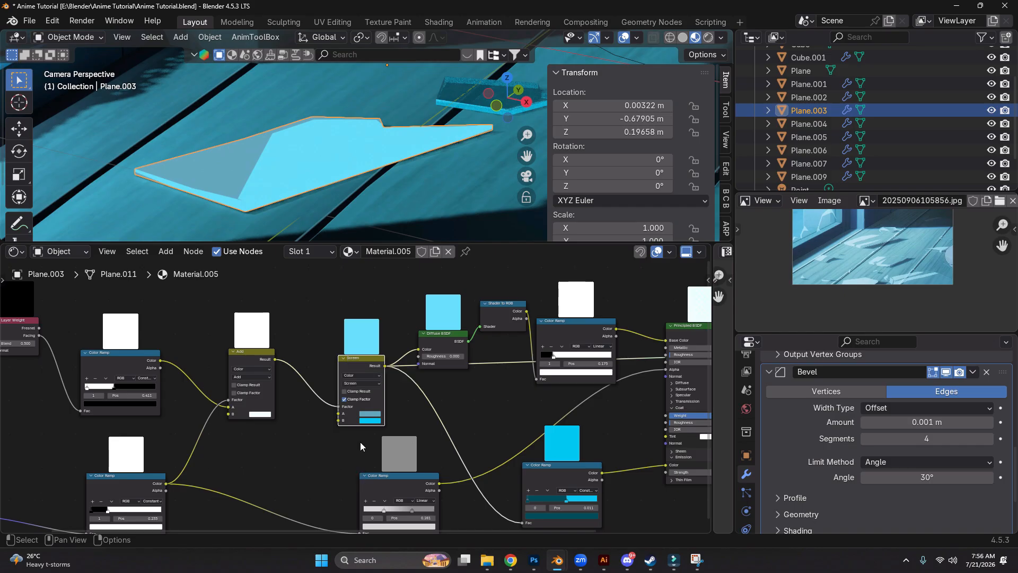
scroll(367, 425, up, 5)
scroll(371, 399, down, 4)
middle_drag(468, 385, 396, 388)
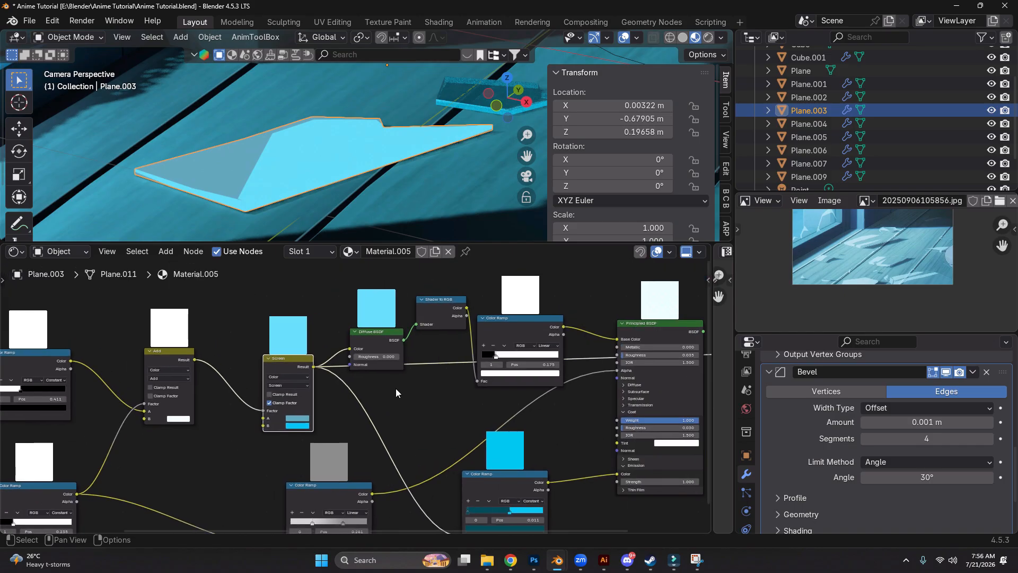
Trace the Diffuse BSDF, Shader to RGB and Color Ramp chain and preview the Principled BSDF on the glass piece
scroll(343, 351, down, 2)
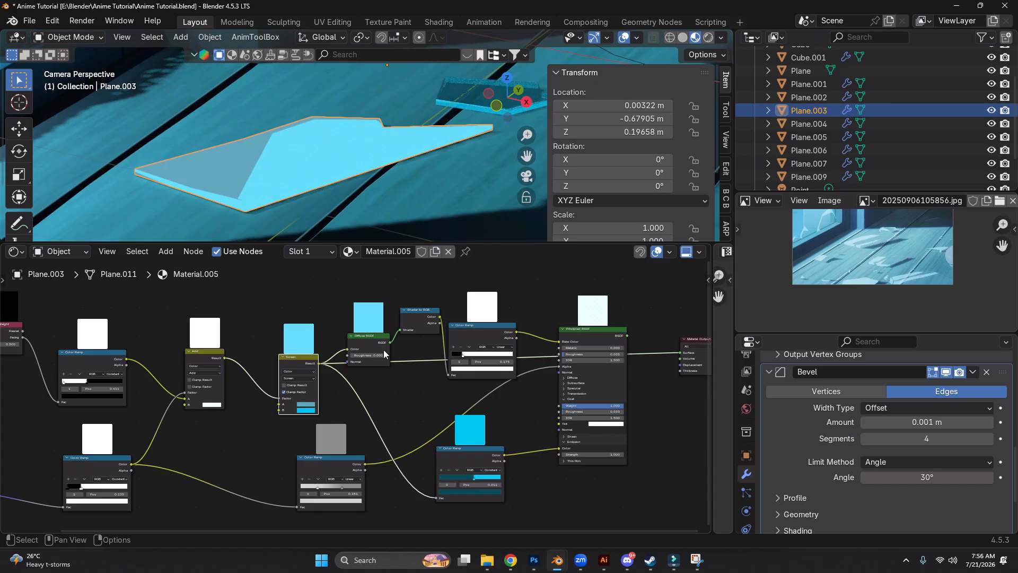
click(363, 338)
click(417, 317)
click(480, 334)
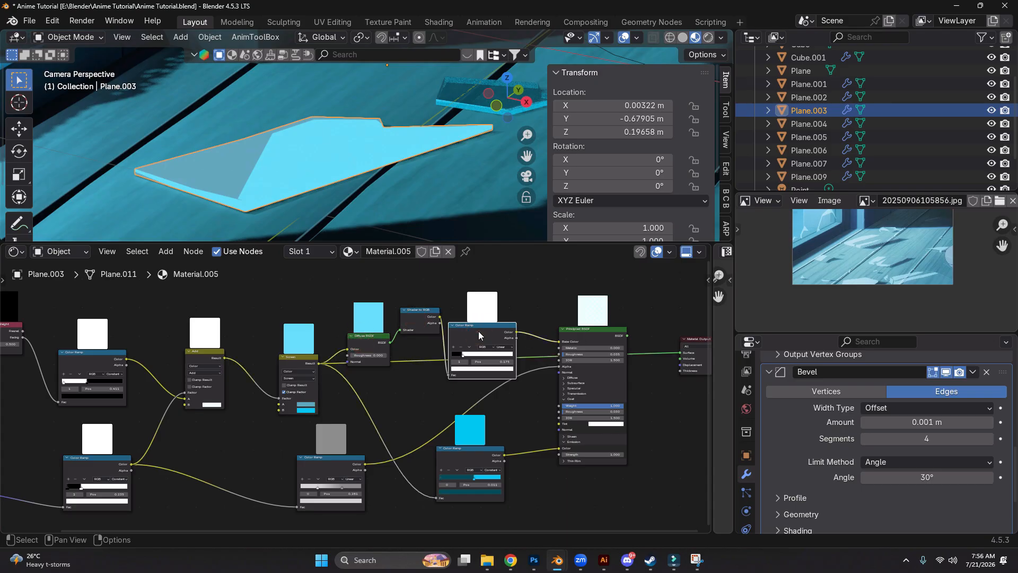
ctrl+shift+click(574, 340)
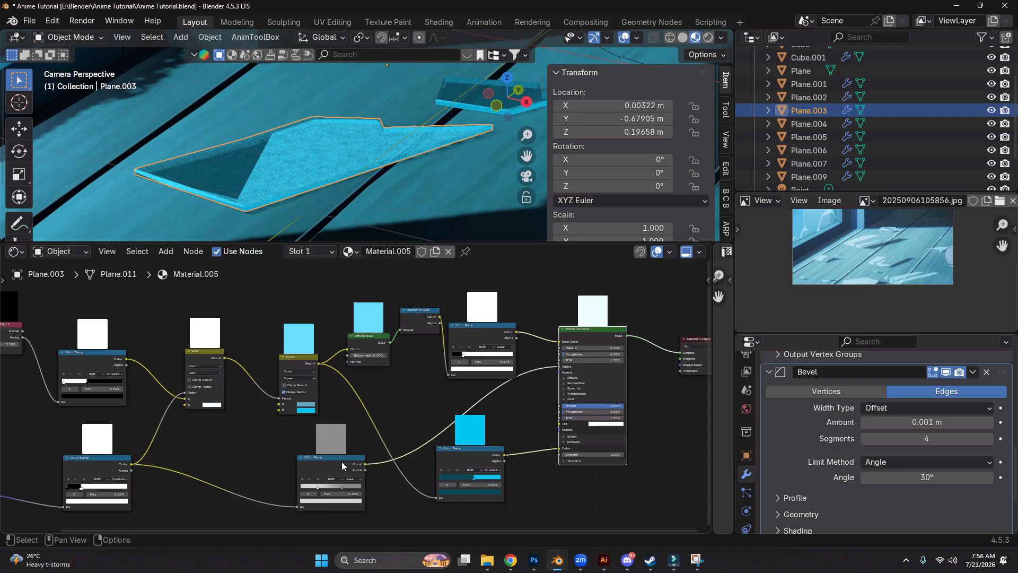
Preview the grey Linear Color Ramp that feeds the Principled BSDF's Alpha and inspect the colour of its light stop
middle_drag(19, 435, 148, 378)
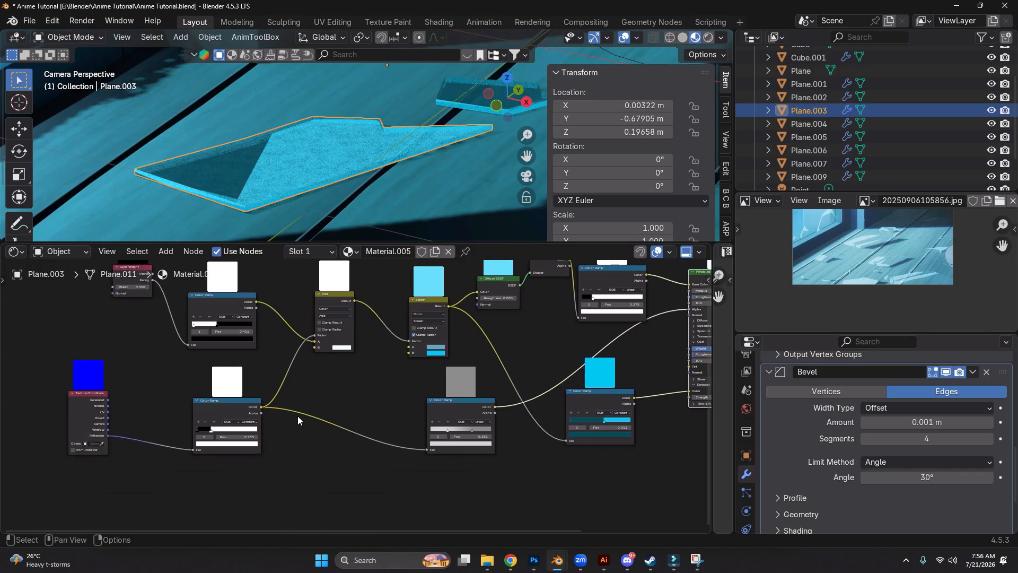
middle_drag(419, 441, 339, 425)
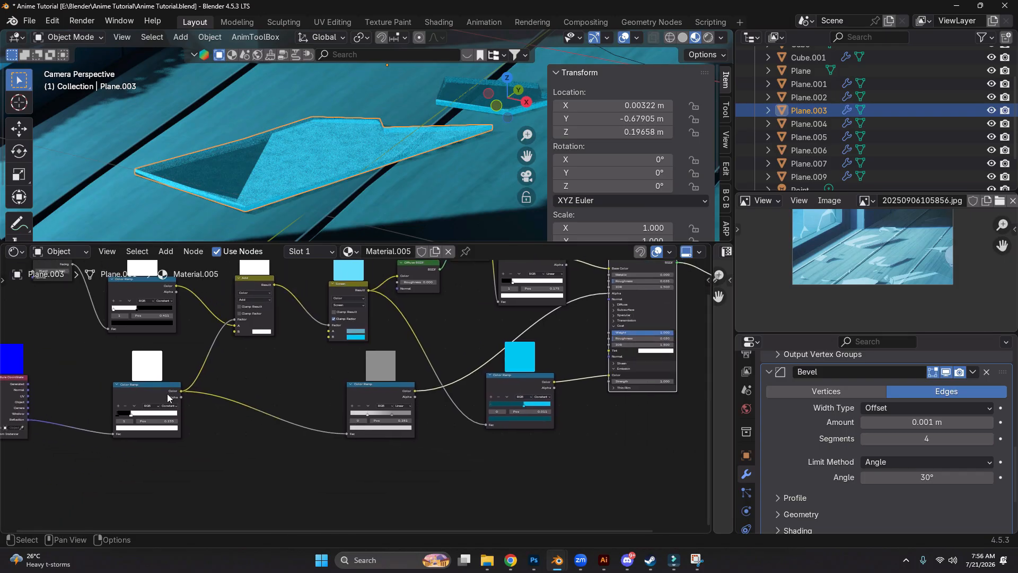
ctrl+shift+click(401, 394)
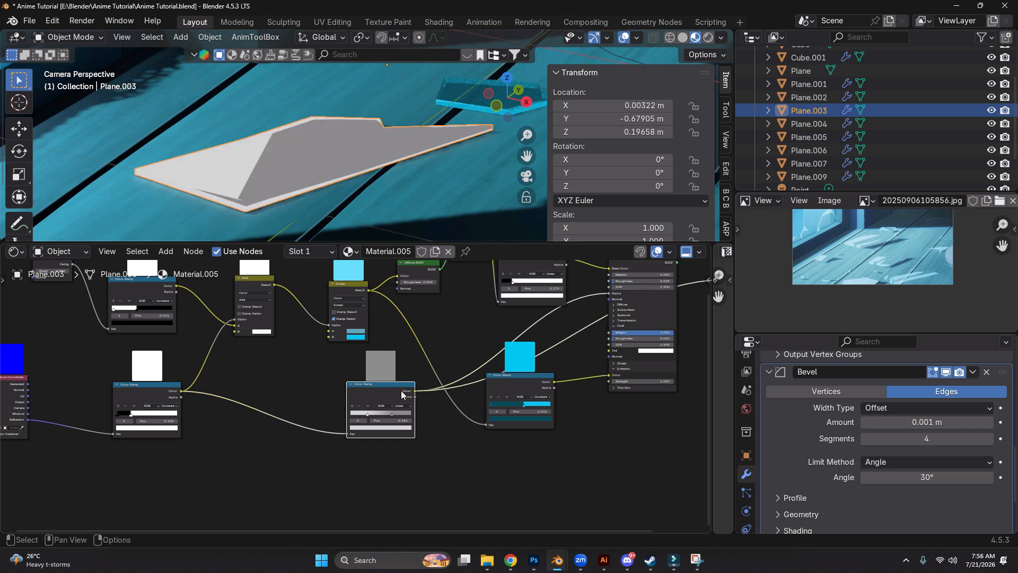
scroll(400, 390, up, 4)
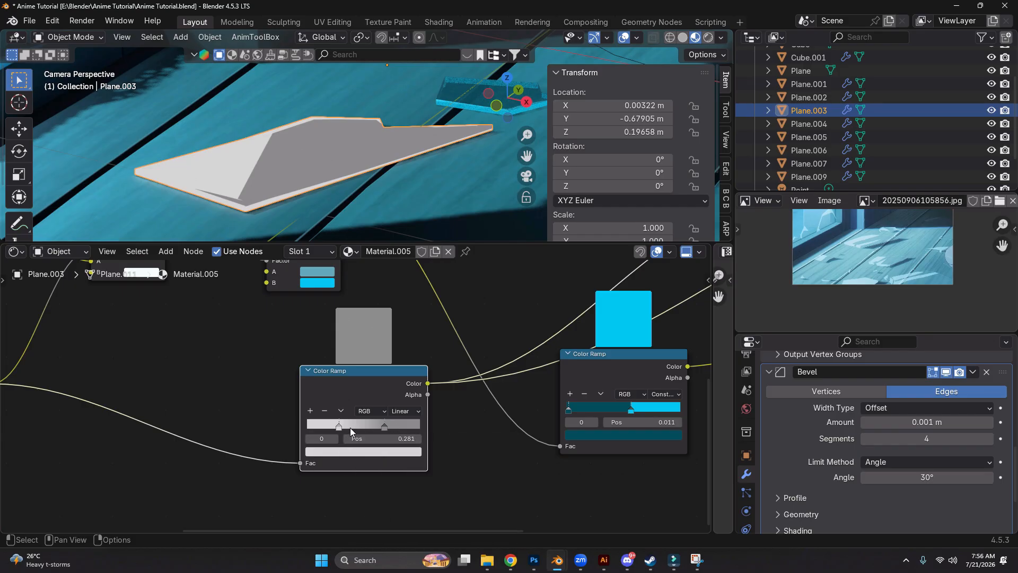
click(336, 451)
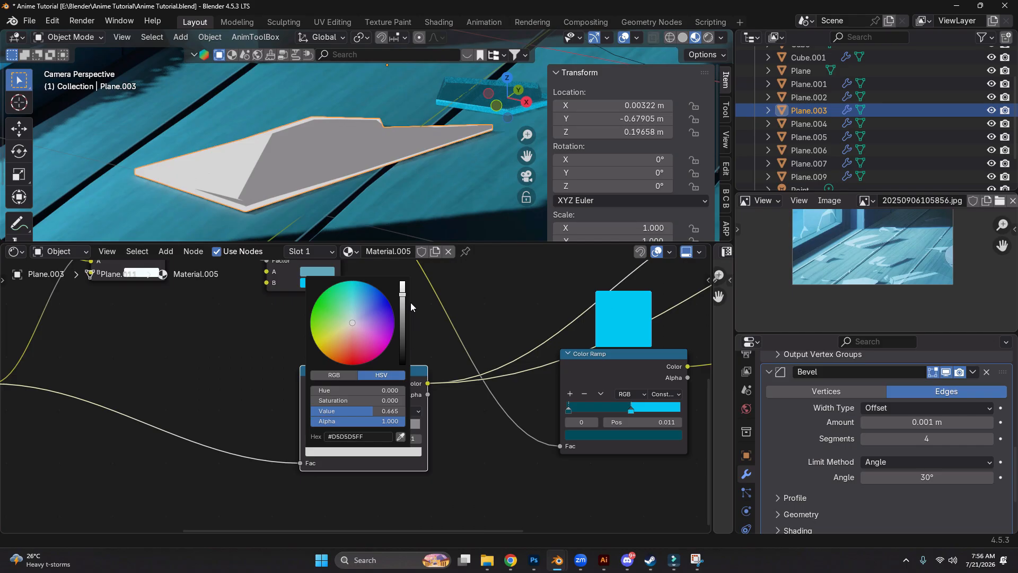
Preview the cyan Constant Color Ramp that feeds the Emission colour and examine the Principled BSDF's Emission settings
middle_drag(546, 469, 429, 475)
middle_drag(504, 367, 425, 381)
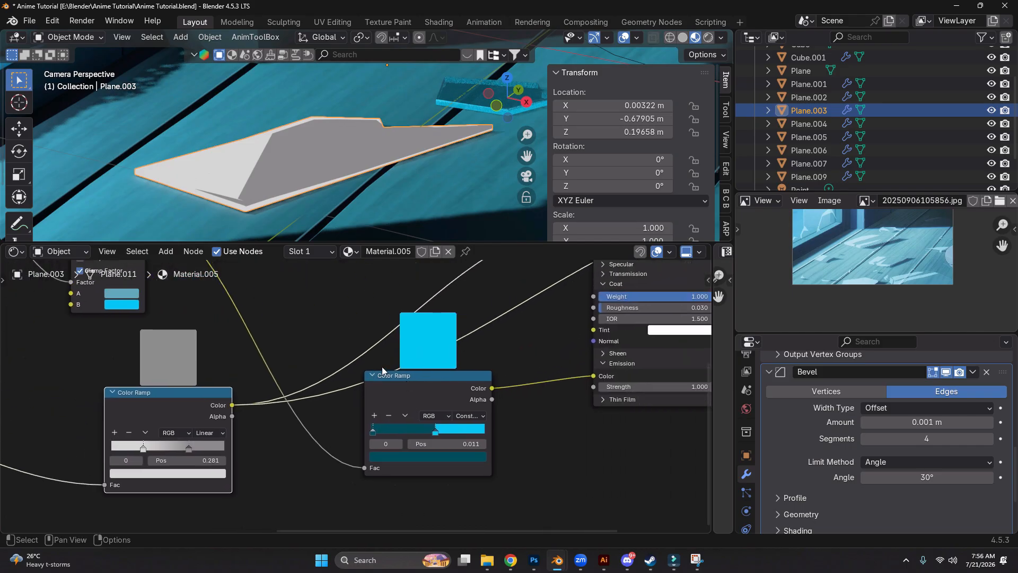
scroll(381, 374, down, 2)
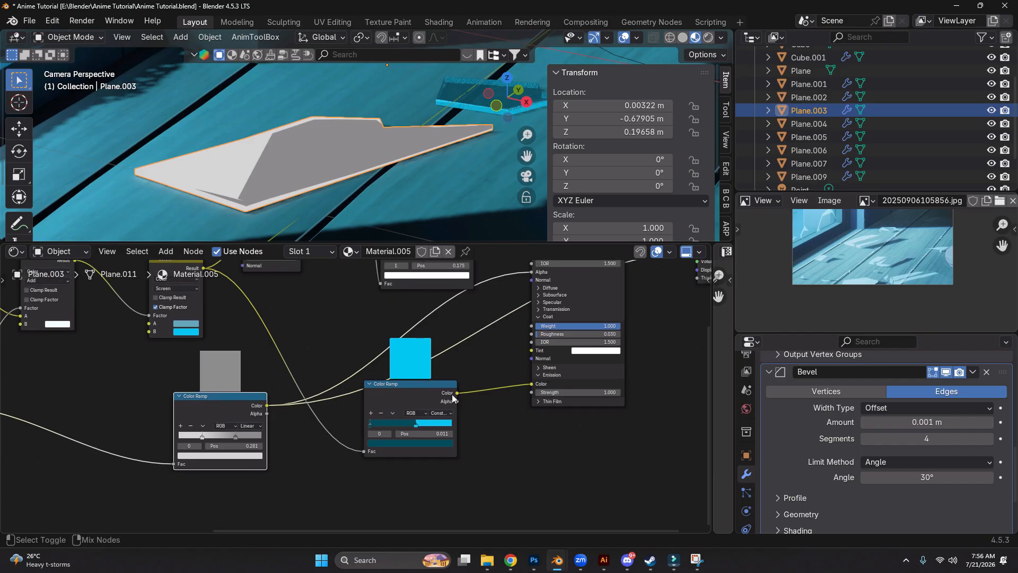
ctrl+shift+click(453, 398)
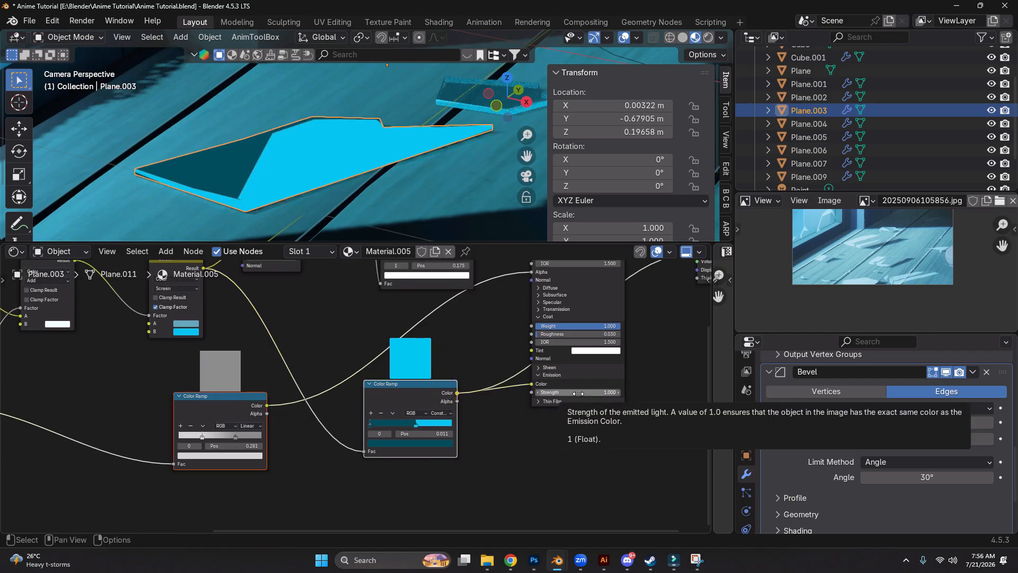
scroll(555, 434, down, 1)
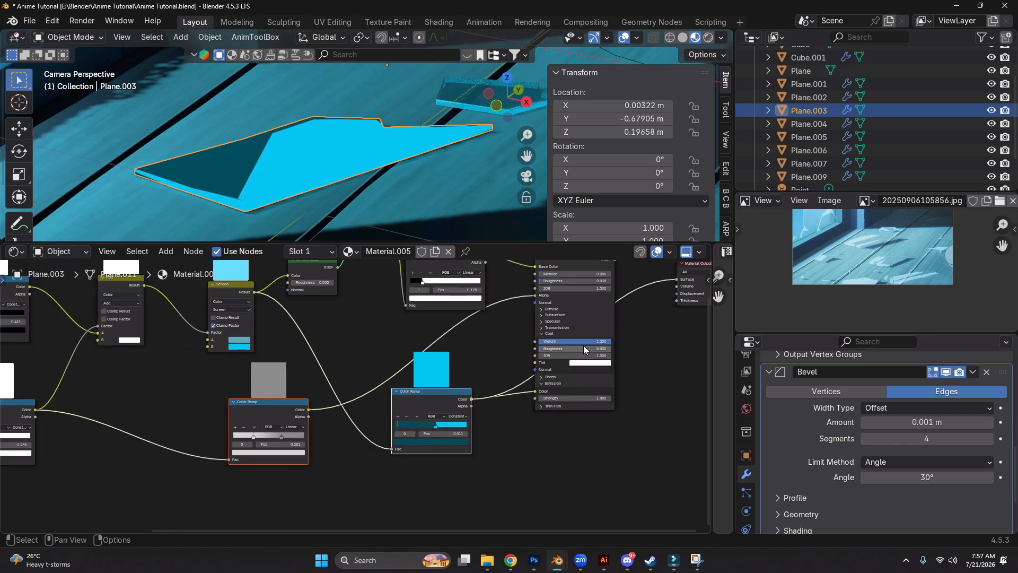
Switch the glass piece back to the Principled BSDF output and examine it among the surrounding shards on the floor
middle_drag(583, 345, 492, 402)
ctrl+shift+click(504, 313)
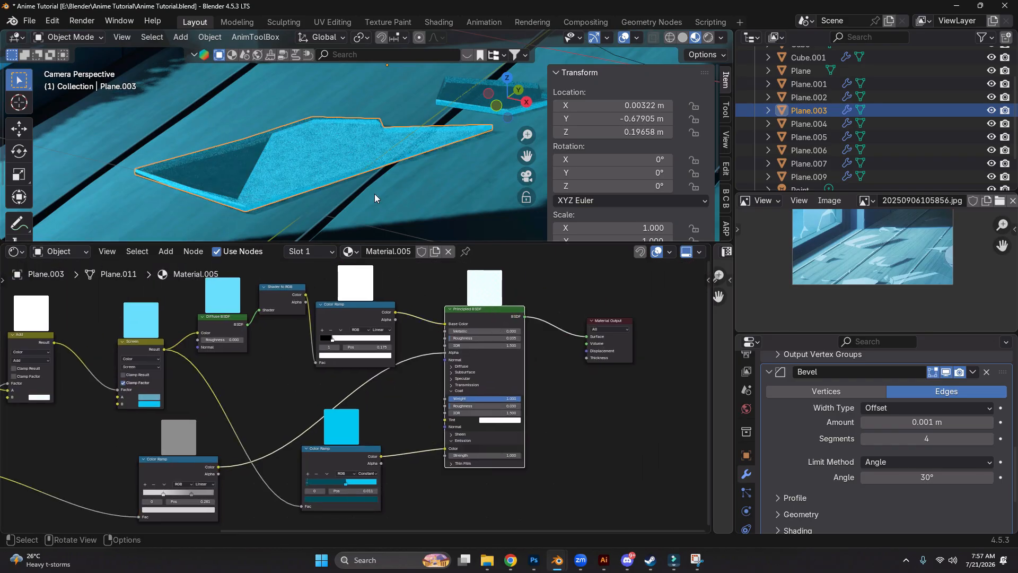
scroll(354, 147, down, 2)
scroll(354, 148, down, 1)
shift+middle_drag(401, 128, 366, 87)
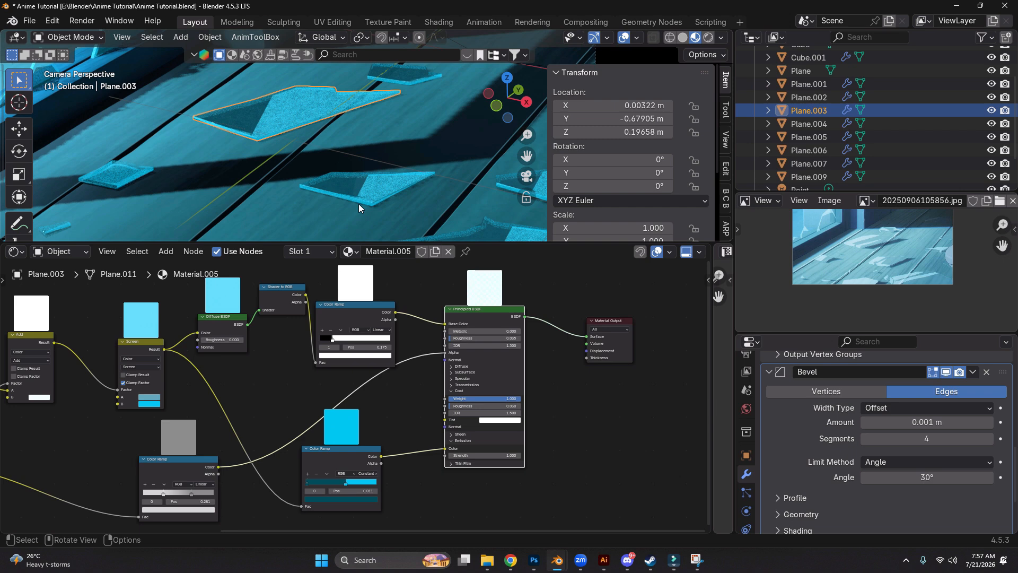
scroll(359, 205, down, 1)
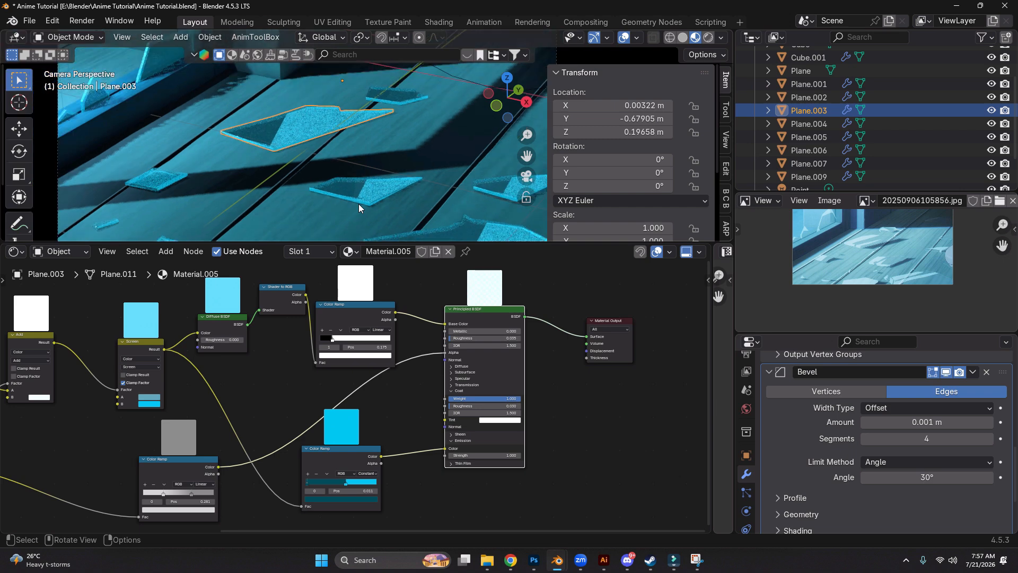
scroll(403, 397, up, 1)
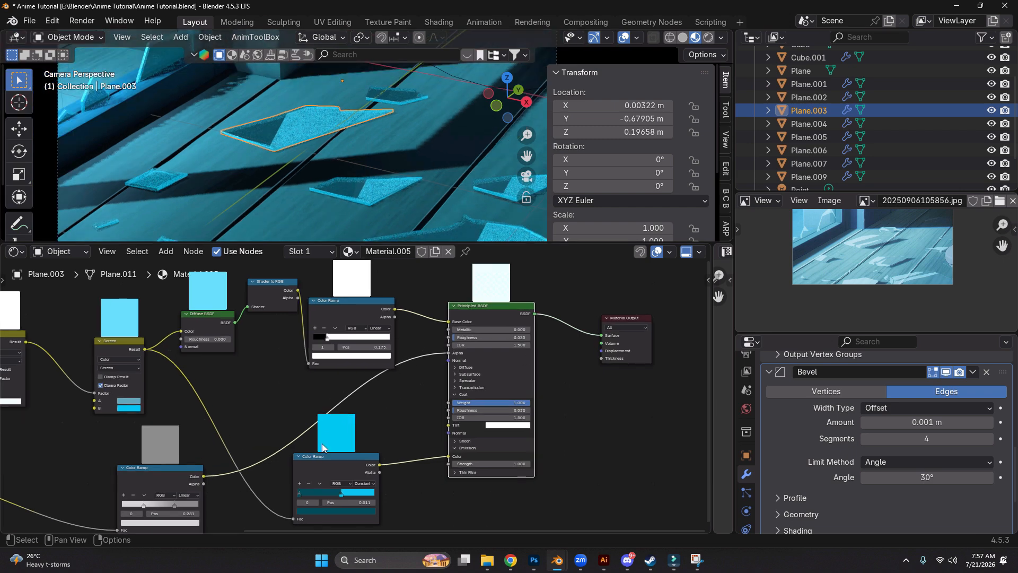
Compare the grey alpha Color Ramp preview with the full Principled BSDF output on the glass piece, and review the Screen node's connections
middle_drag(323, 443, 421, 362)
mouse_move(264, 389)
mouse_down()
mouse_move(246, 399)
mouse_move(266, 389)
mouse_up()
middle_drag(313, 378, 298, 408)
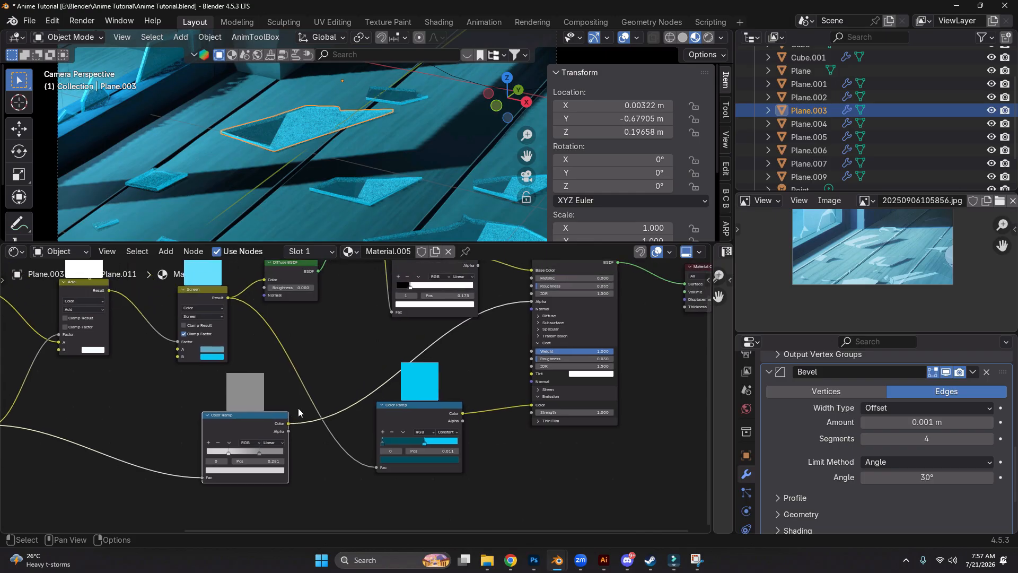
scroll(297, 410, down, 2)
scroll(291, 399, up, 2)
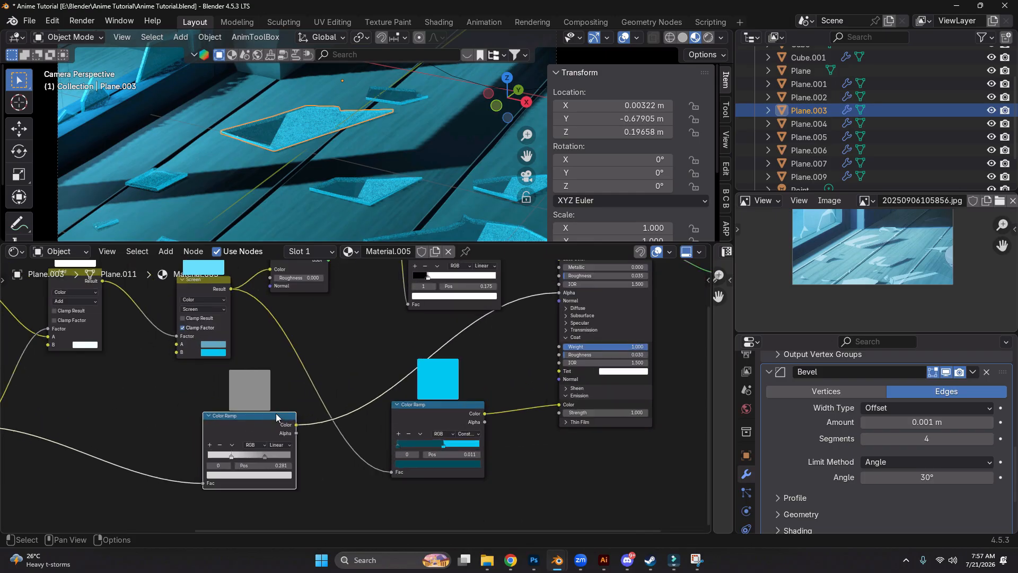
scroll(359, 416, down, 3)
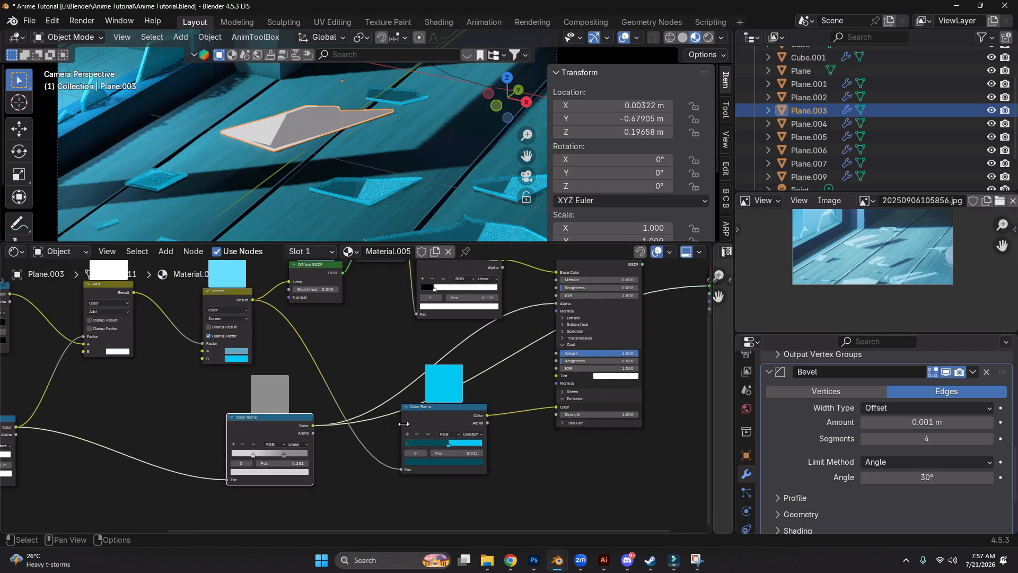
click(246, 346)
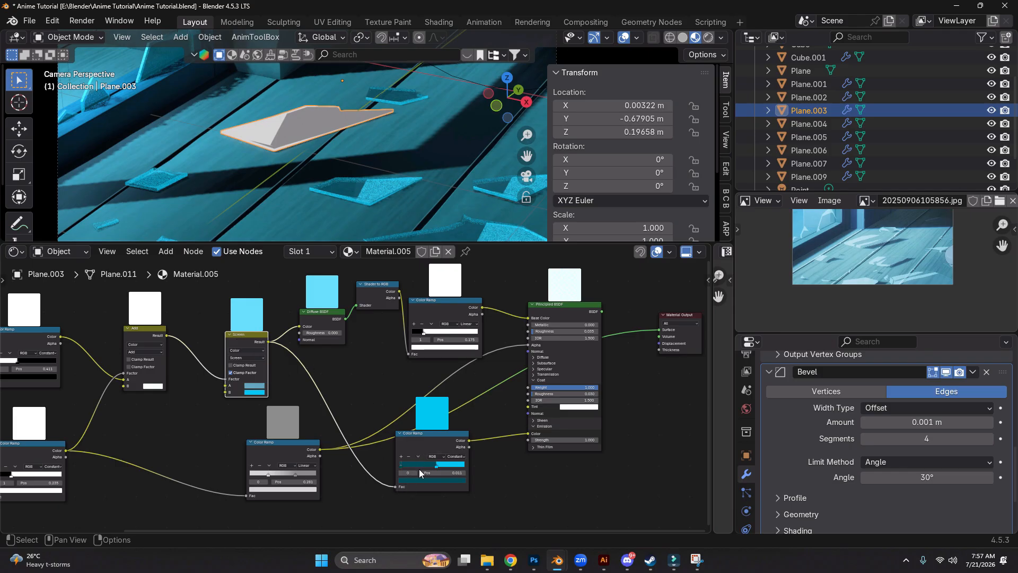
ctrl+shift+click(561, 318)
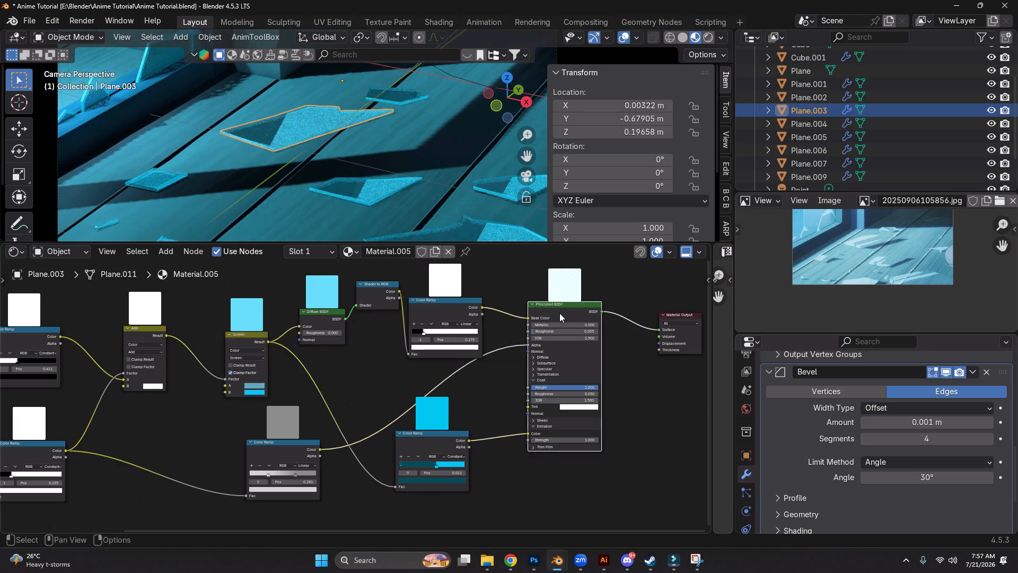
Compare the node materials of the floor shards Plane.001, Plane.002 and Plane.003, including their reflection Color Ramps, and view the shards in the camera frame
click(347, 191)
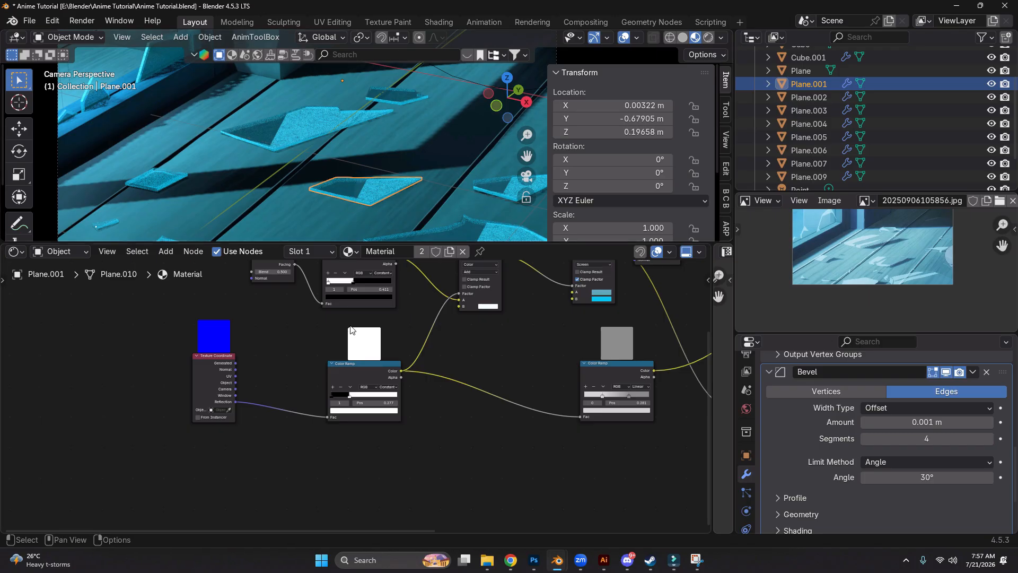
middle_drag(351, 330, 338, 391)
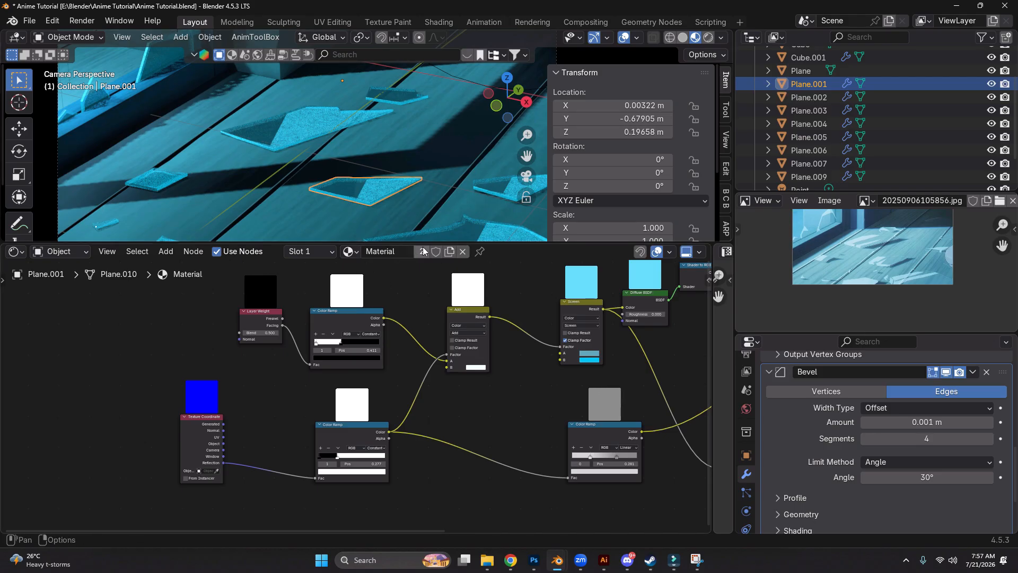
click(495, 192)
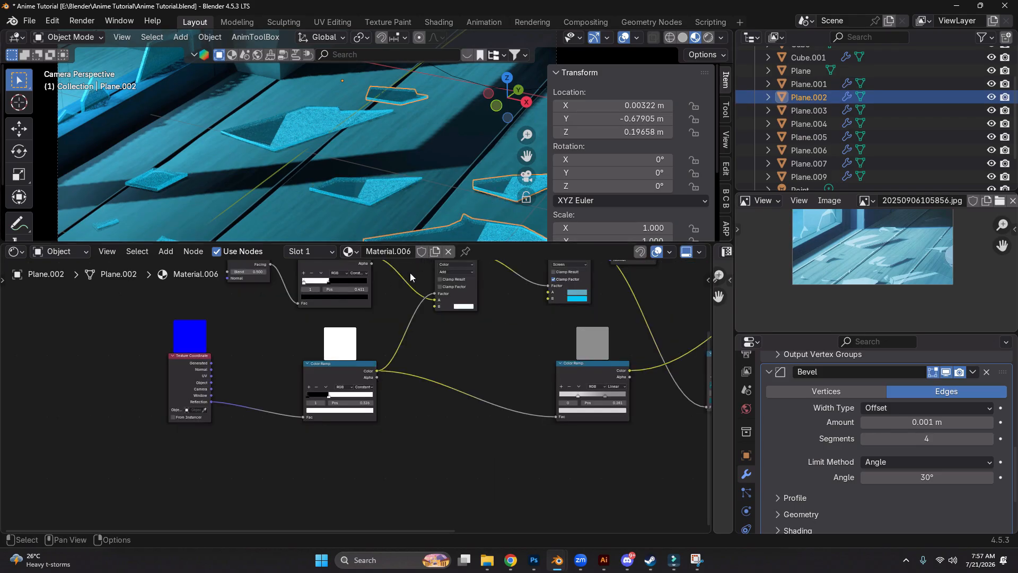
middle_drag(423, 289, 376, 352)
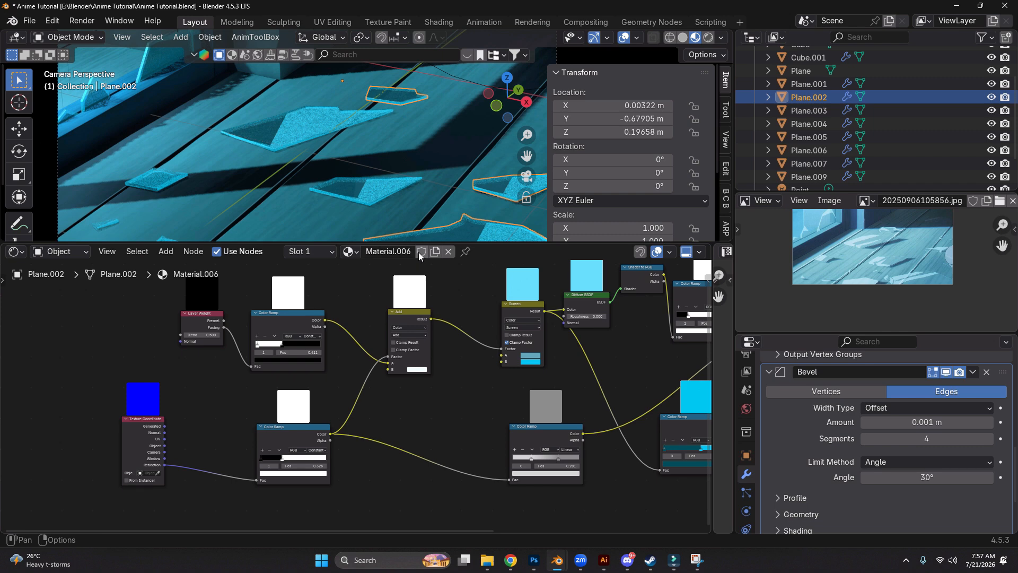
scroll(383, 328, up, 3)
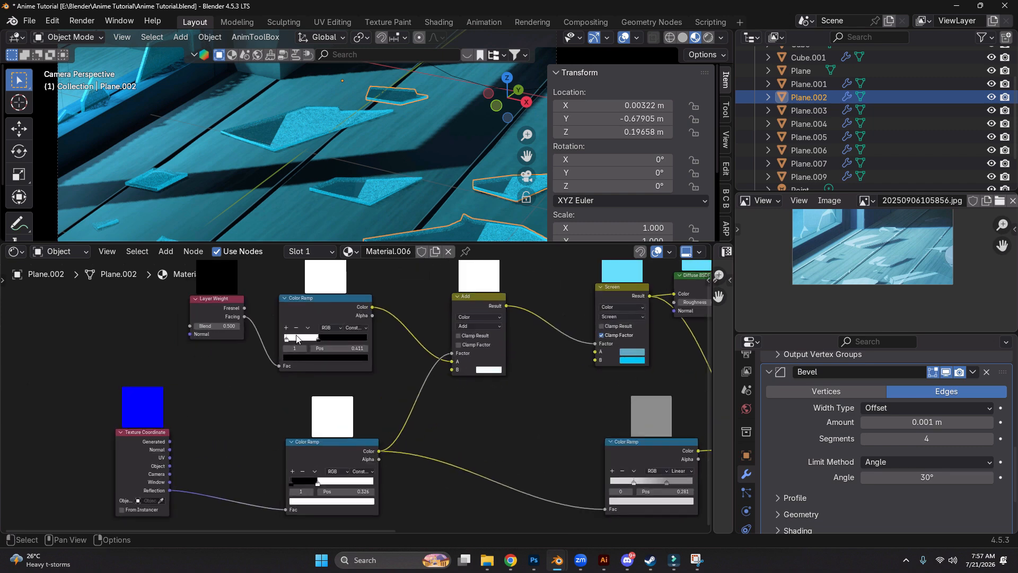
scroll(297, 381, down, 2)
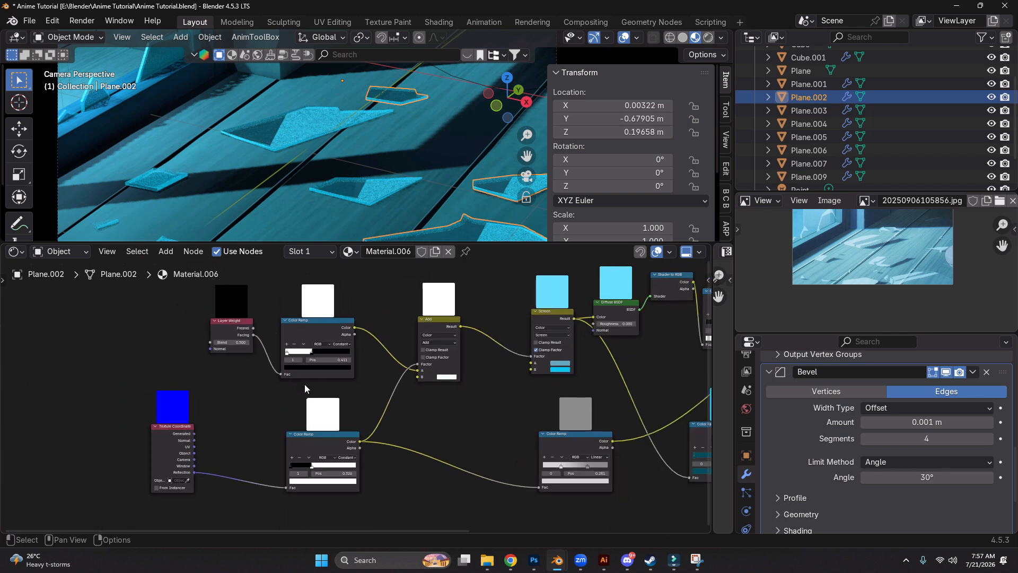
click(328, 127)
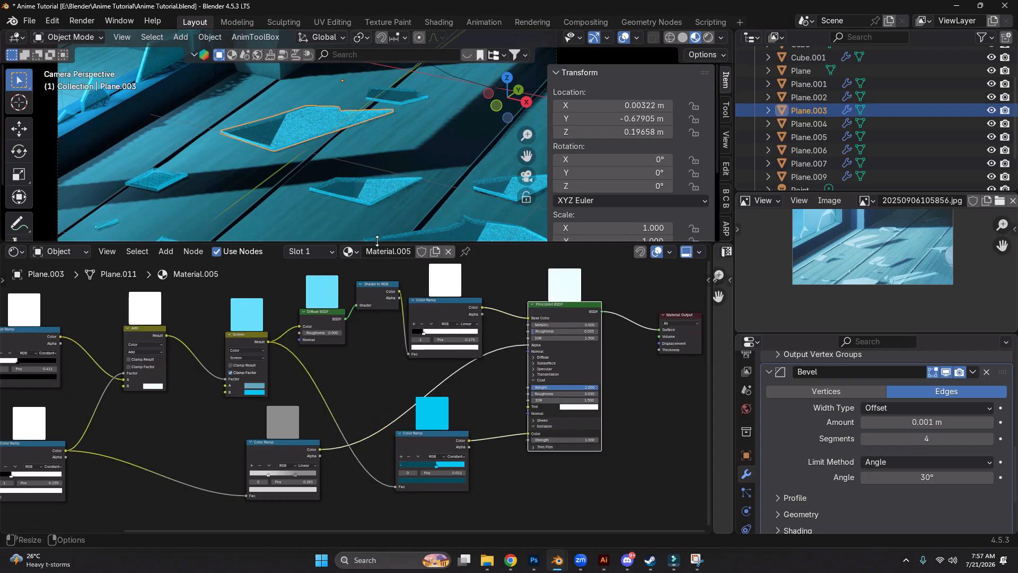
scroll(377, 155, down, 3)
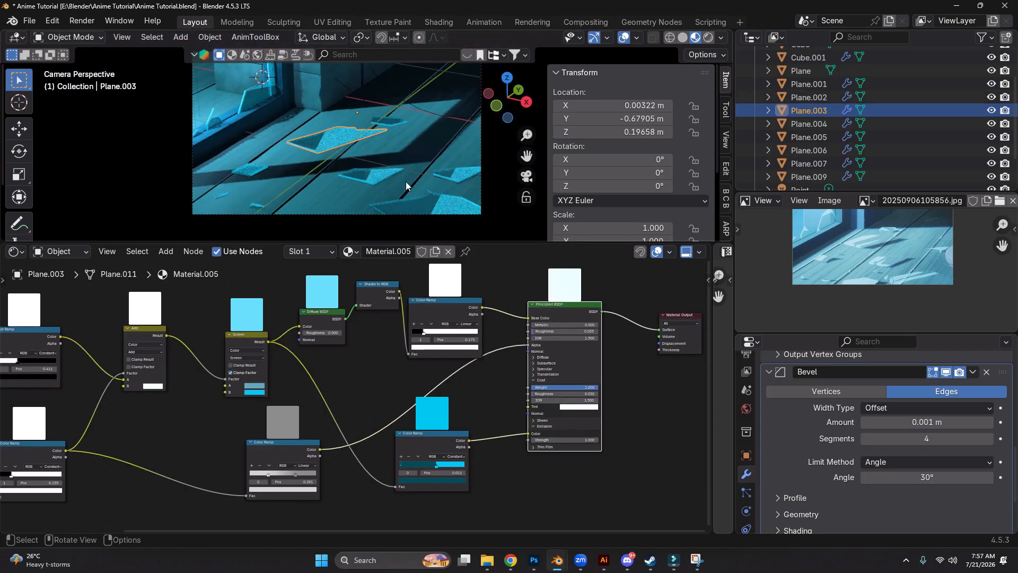
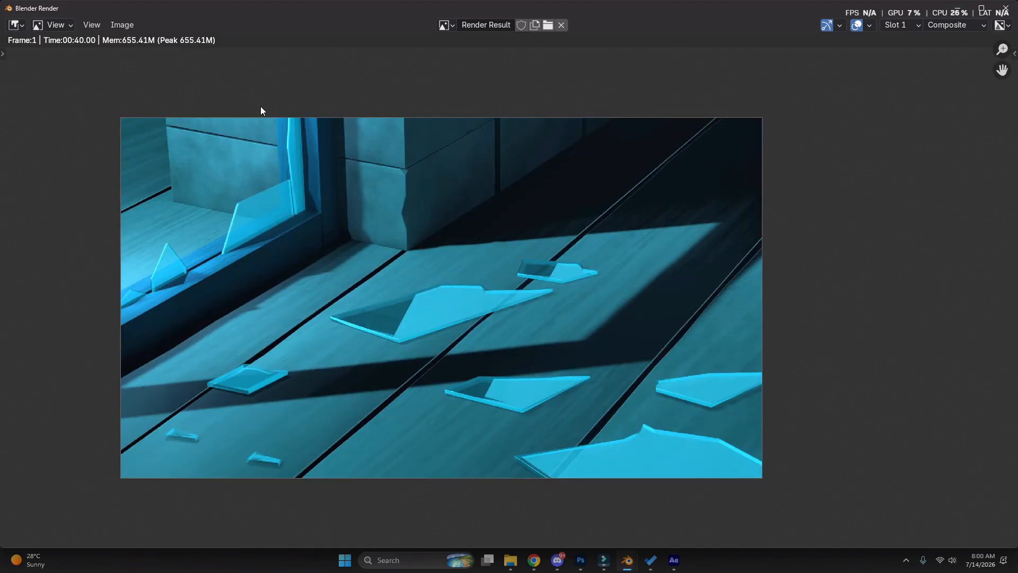
Save the finished render as the PNG image Render.png in the E:\Blender\Anime Tutorial folder
click(122, 25)
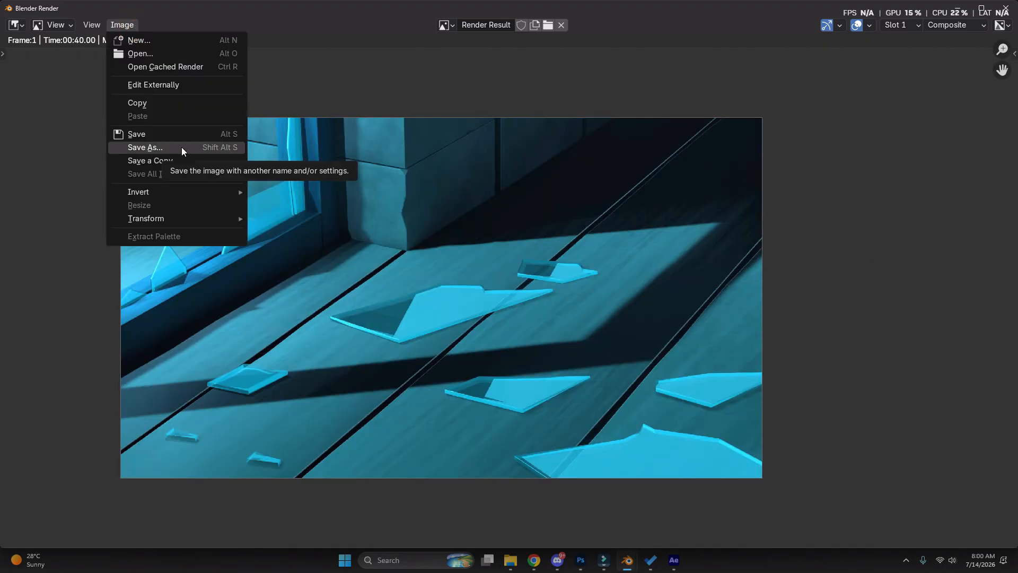
click(182, 148)
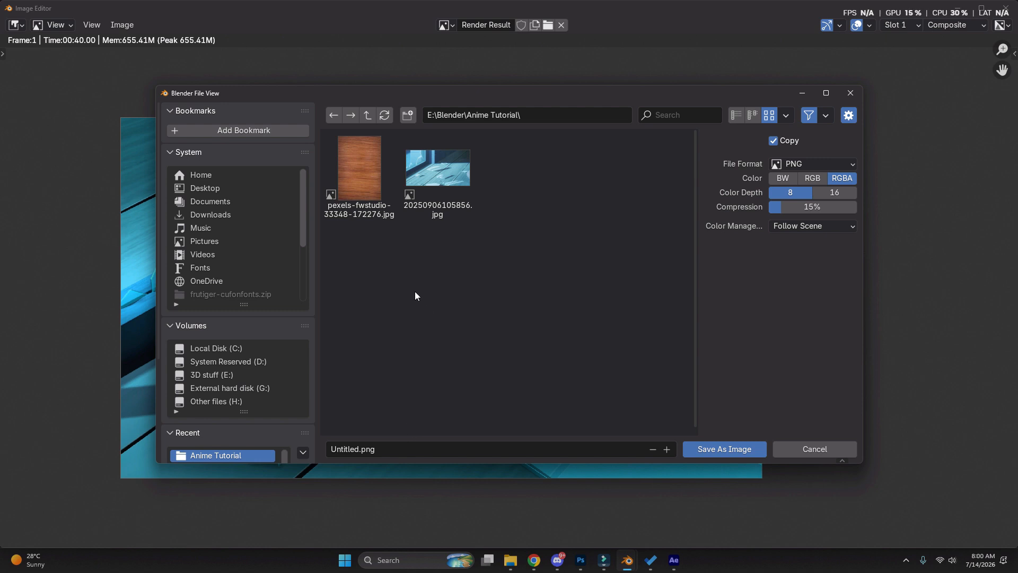
click(385, 445)
text(ender)
key(Return)
click(717, 448)
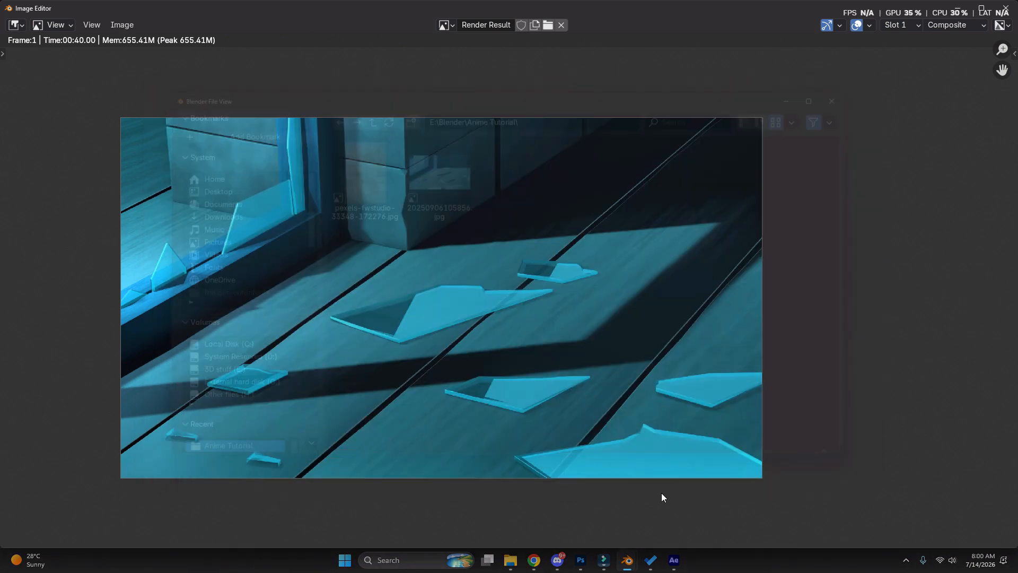
Browse to the Anime Tutorial folder on drive E, show its files as large thumbnails, and open Render.png in Photoshop
click(510, 560)
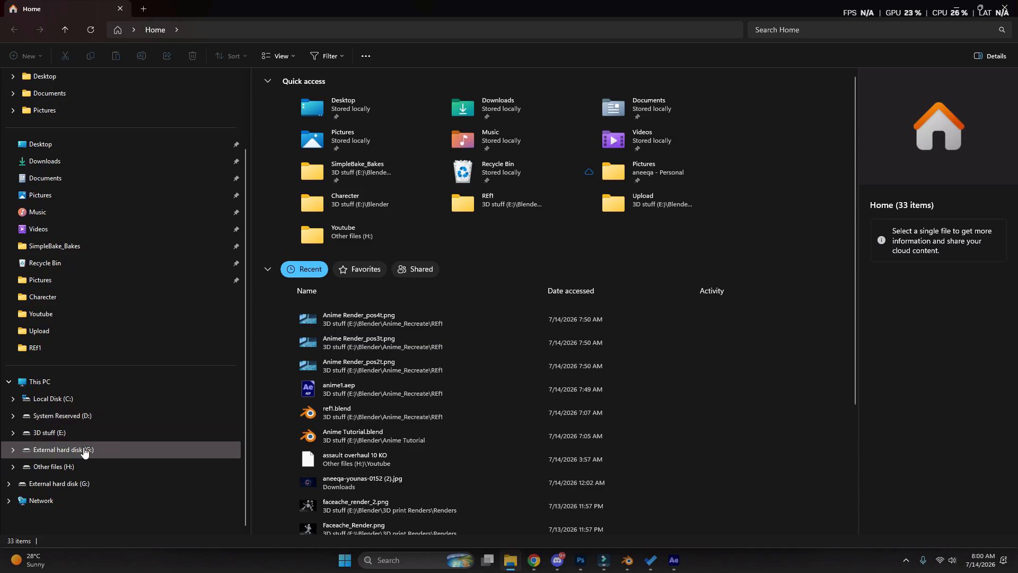
click(50, 432)
click(316, 151)
double_click(325, 136)
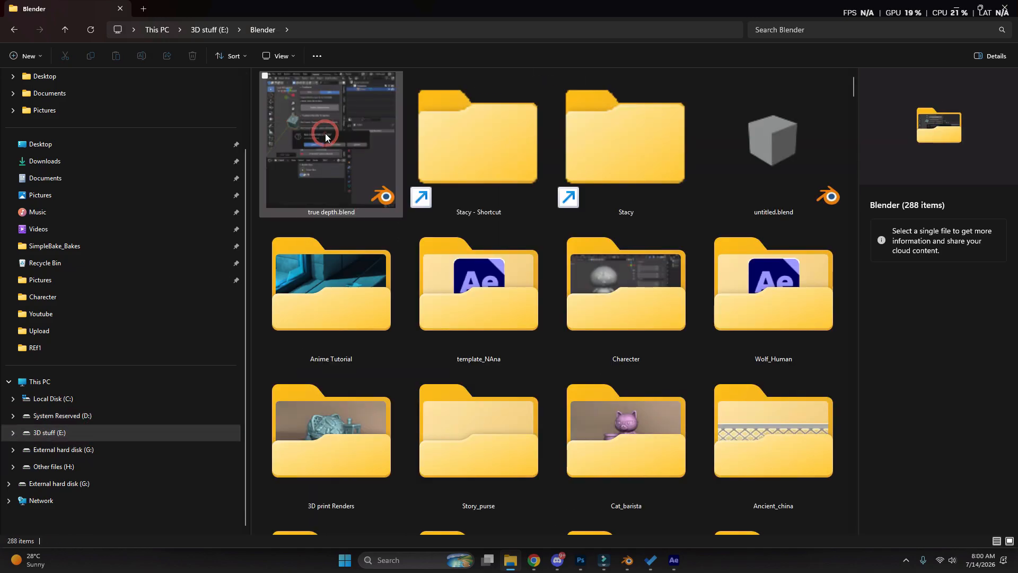
double_click(338, 274)
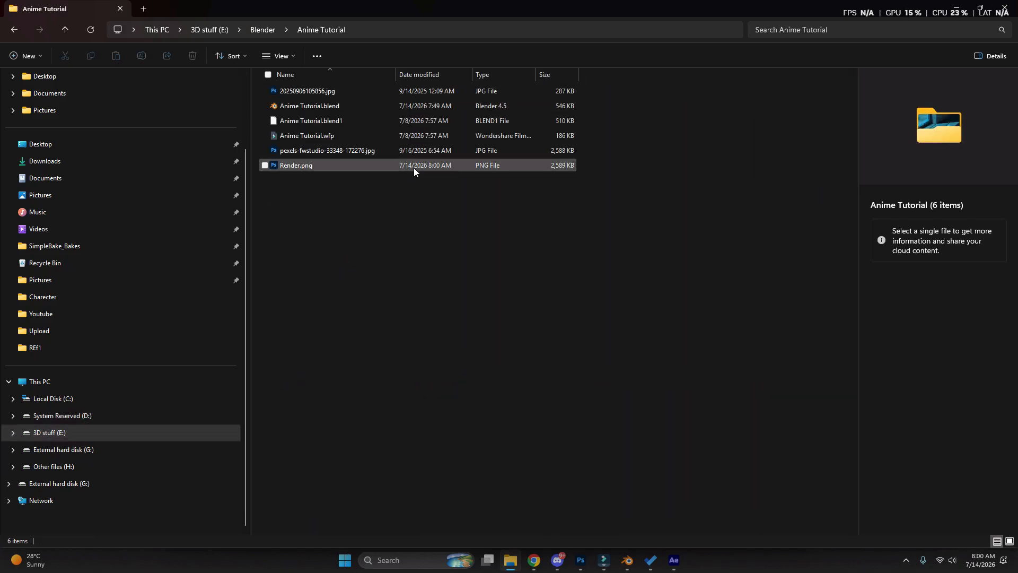
right_click(377, 234)
mouse_move(403, 243)
click(590, 245)
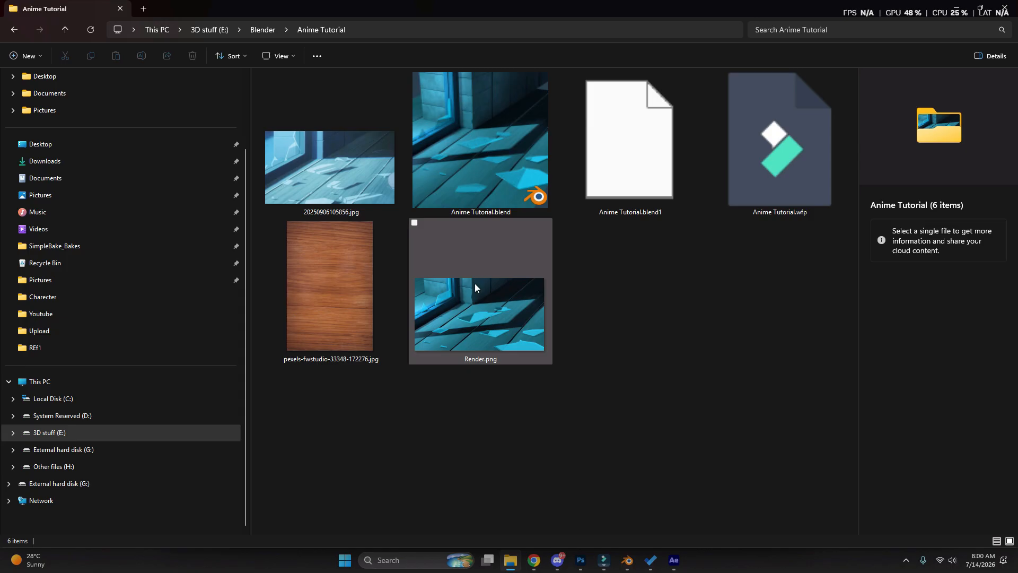
click(475, 283)
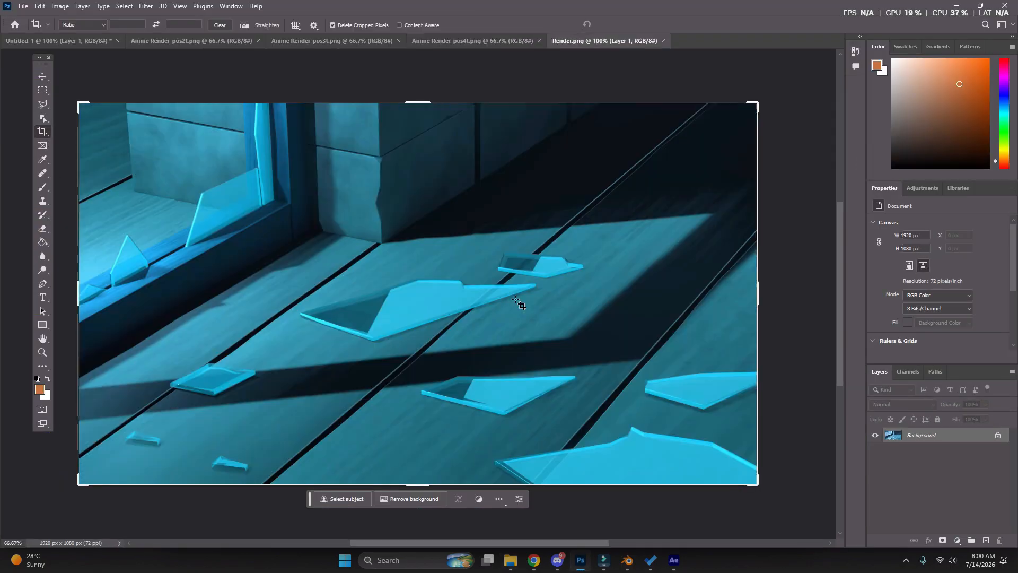
Start a Camera Raw filter on the render and set Exposure to +0.80, Contrast to -33 and Shadows to -27
click(145, 7)
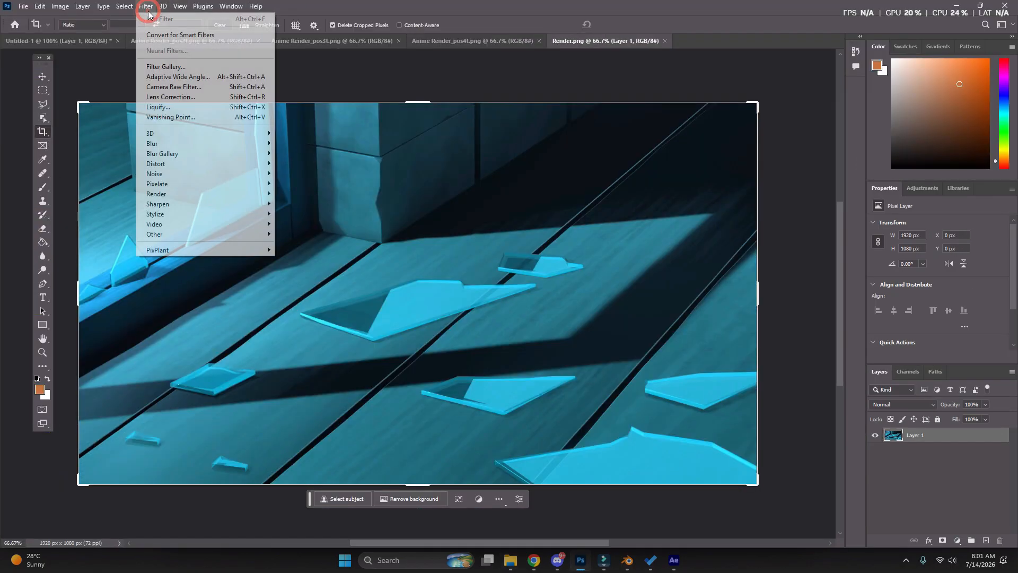
click(203, 97)
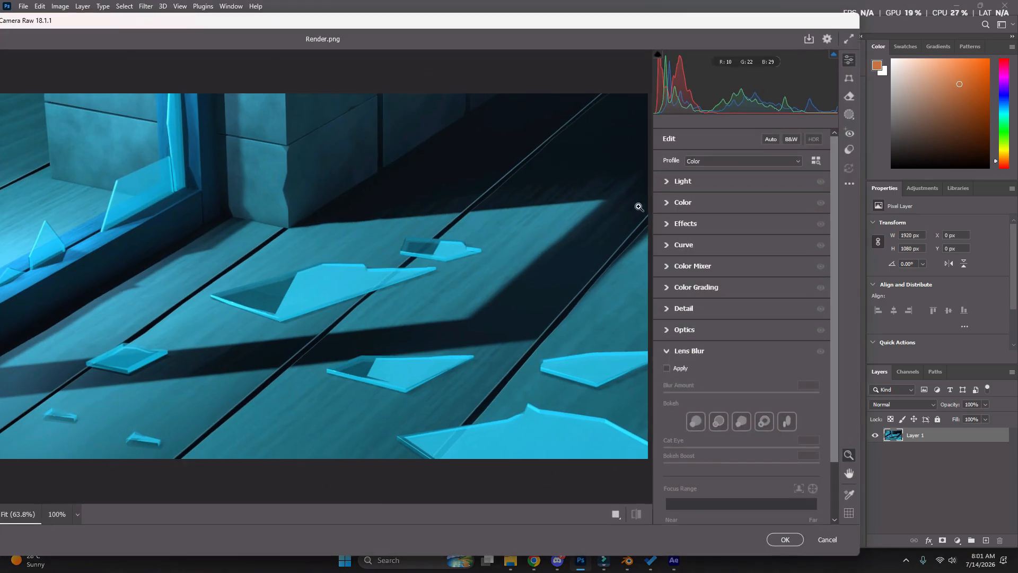
click(672, 181)
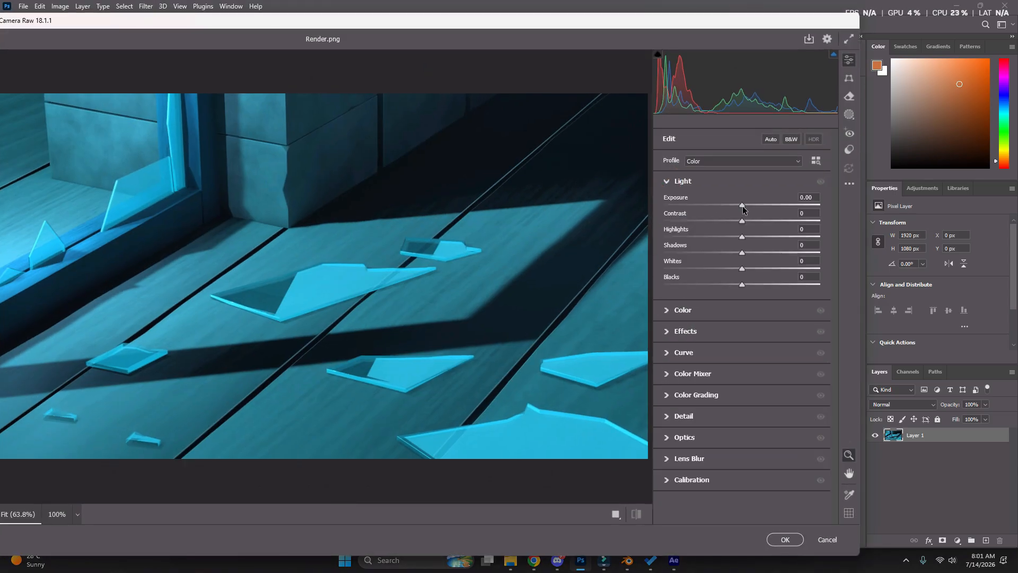
drag(742, 206, 754, 208)
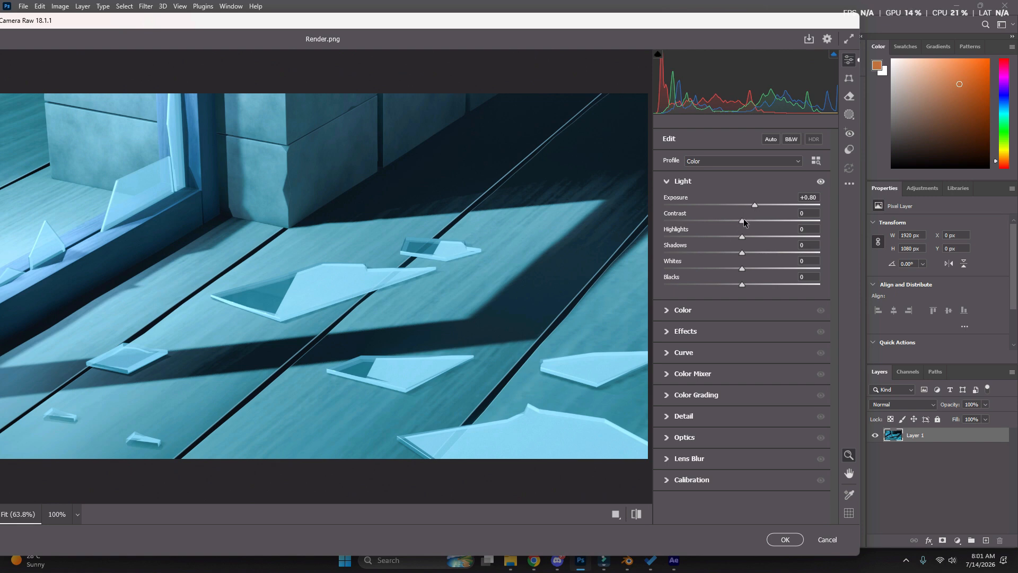
drag(743, 219, 721, 252)
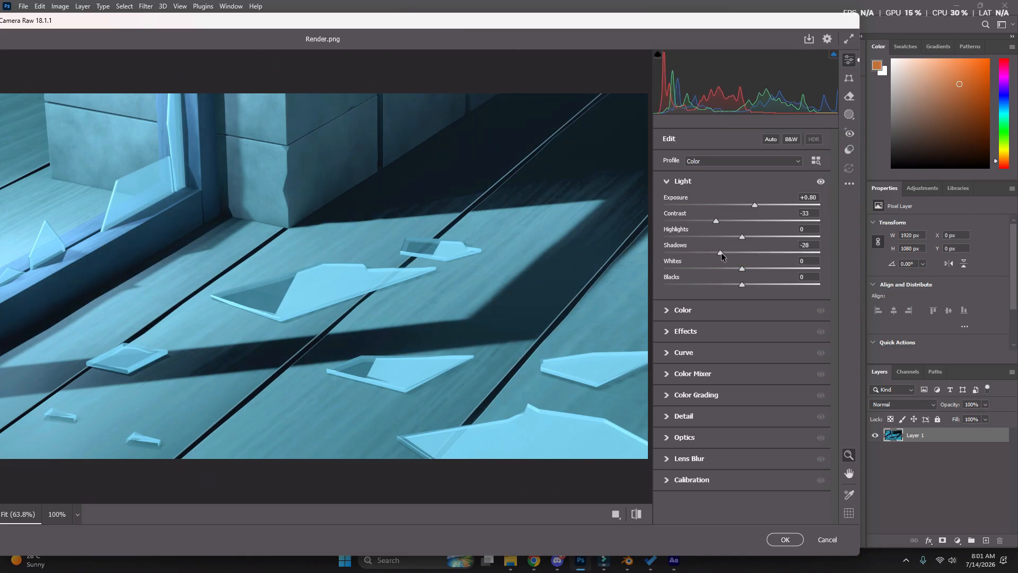
Shift the render's white balance to Temperature -14 and Tint +14, keeping Vibrance and Saturation at 0
click(669, 312)
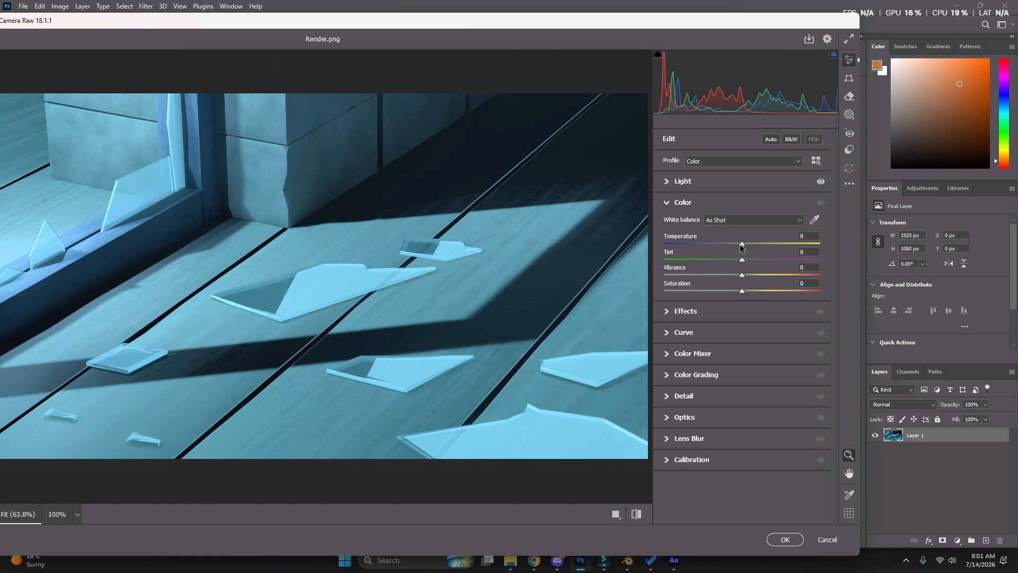
drag(741, 246, 753, 264)
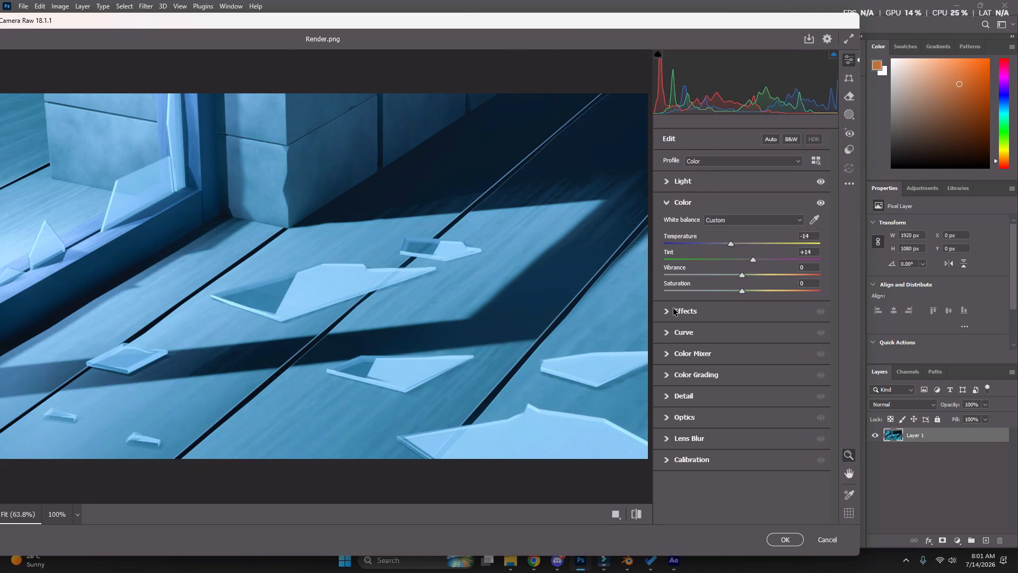
mouse_move(743, 274)
mouse_down()
mouse_move(758, 281)
mouse_move(741, 285)
mouse_up()
Set the effects to Texture +26 and Clarity +16, and reset their Vignette to 0 after trying it
click(669, 312)
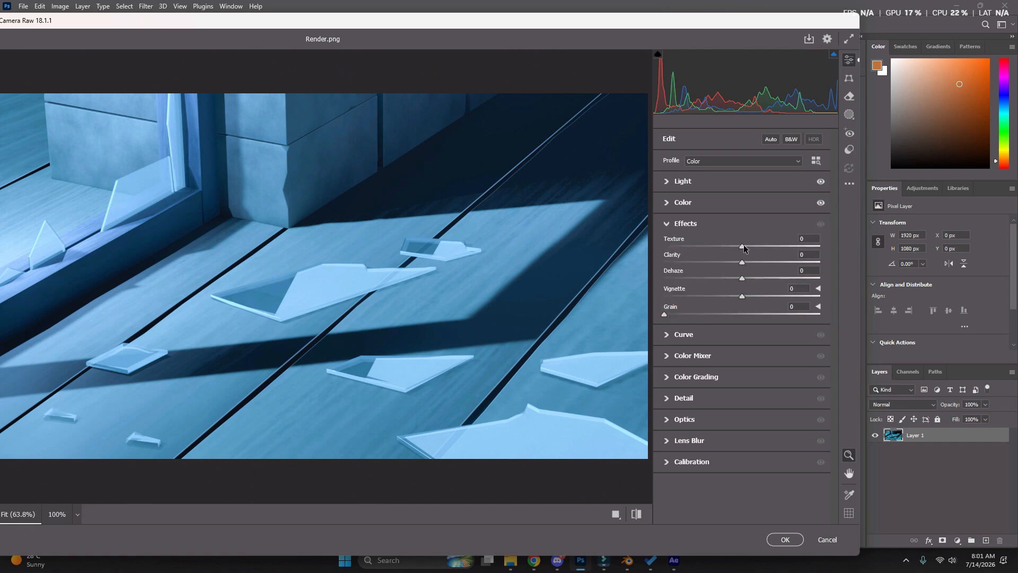
drag(742, 247, 754, 247)
drag(817, 253, 755, 275)
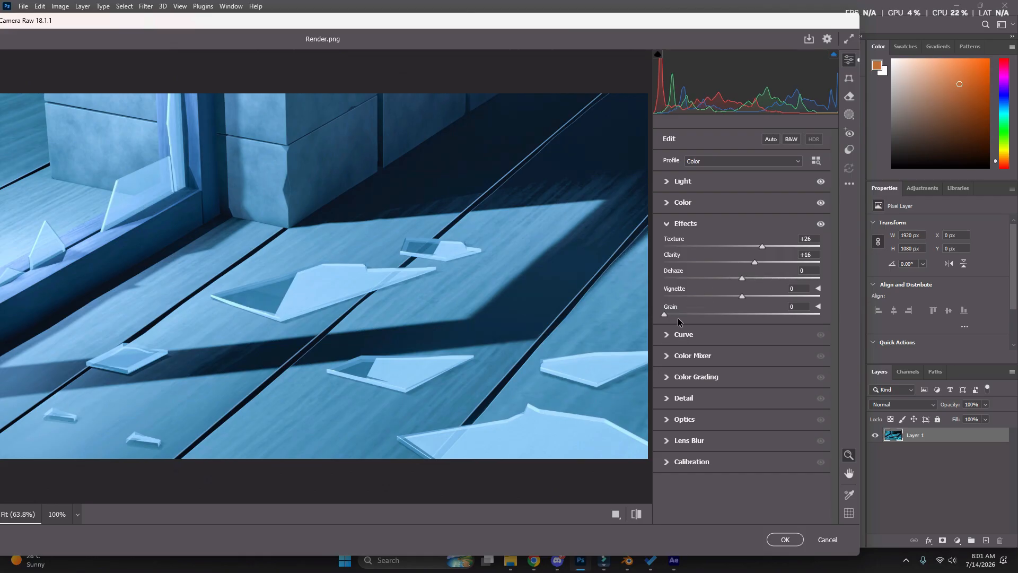
mouse_move(740, 297)
mouse_down()
mouse_move(725, 298)
mouse_move(755, 300)
mouse_move(723, 303)
mouse_move(739, 306)
mouse_up()
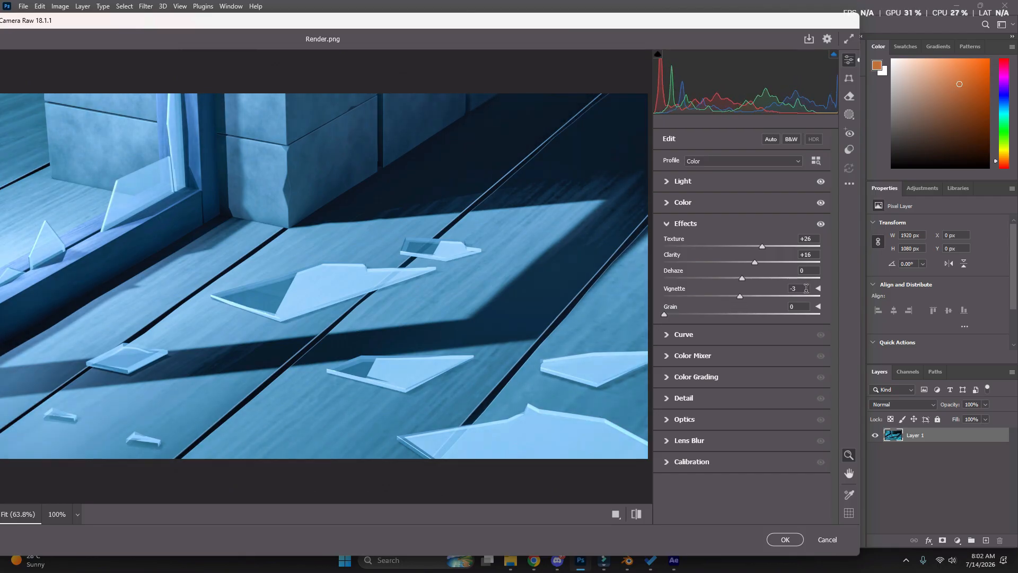
click(806, 288)
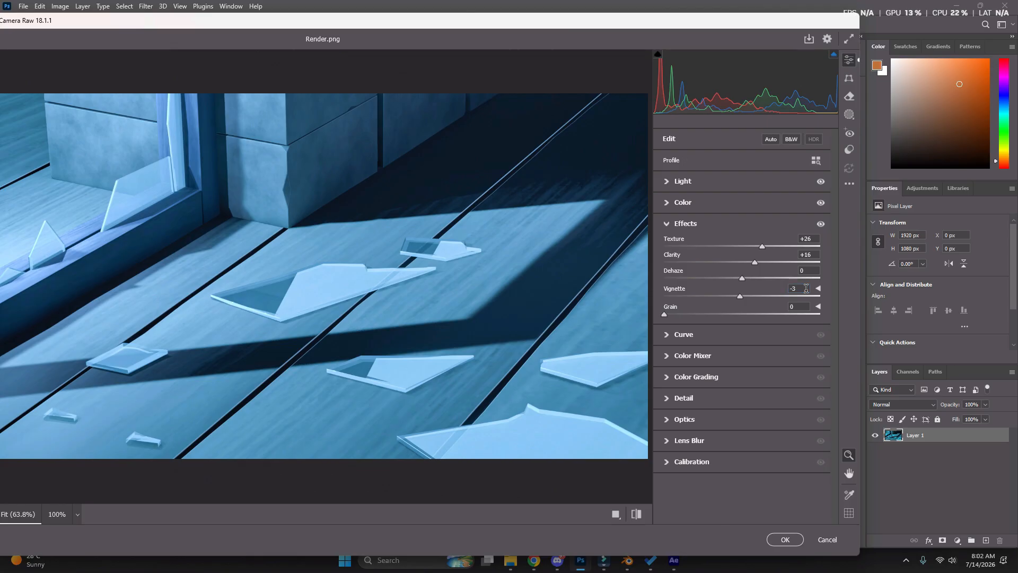
click(806, 288)
text(0)
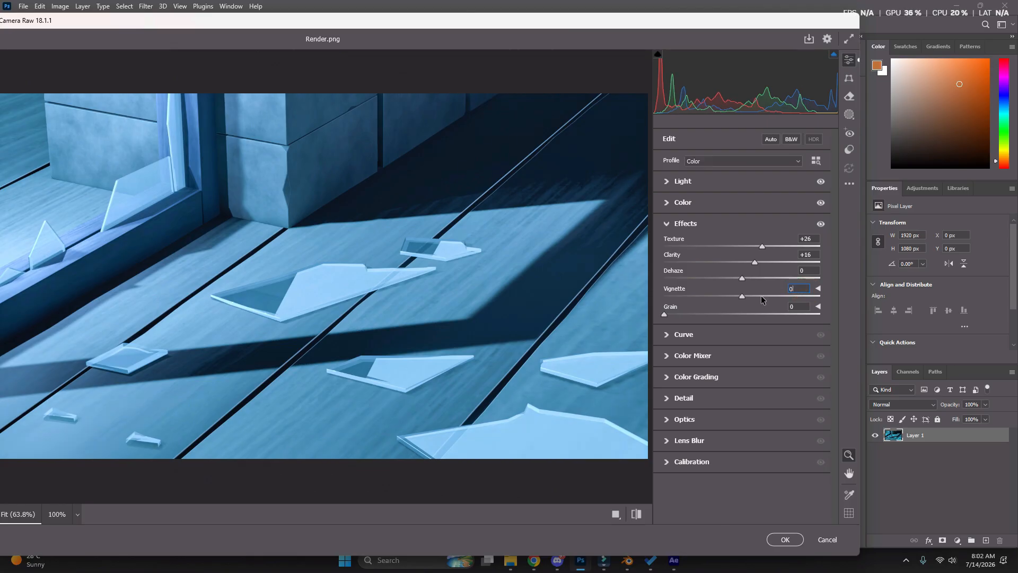
Adjust the parametric tone curve to Lights +6 and Darks -6
click(663, 336)
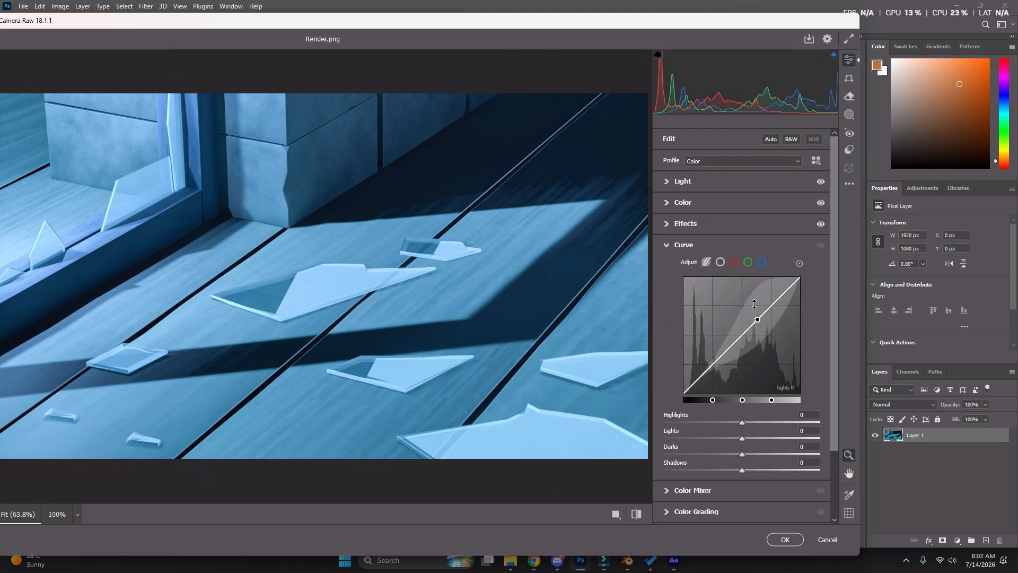
drag(759, 315, 758, 311)
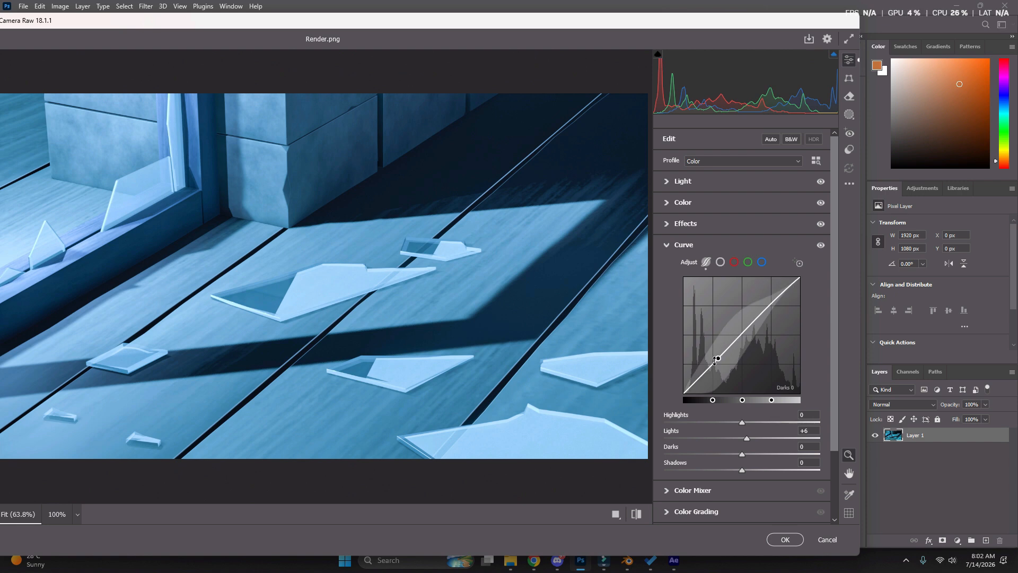
drag(712, 362, 725, 374)
scroll(688, 447, down, 3)
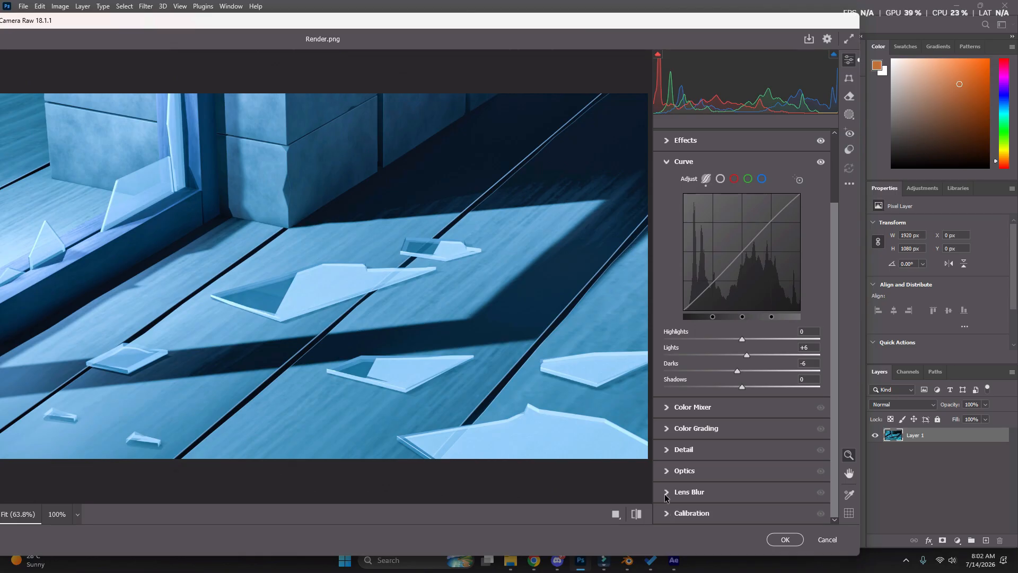
Set the Optics Vignette to -64 and apply the Camera Raw filter to the render
click(669, 470)
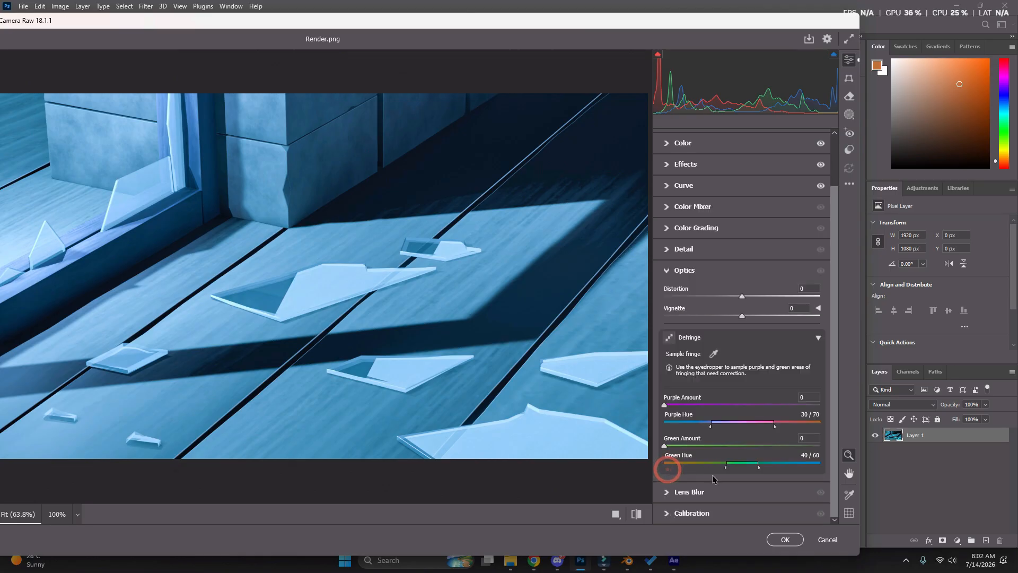
click(667, 512)
click(666, 293)
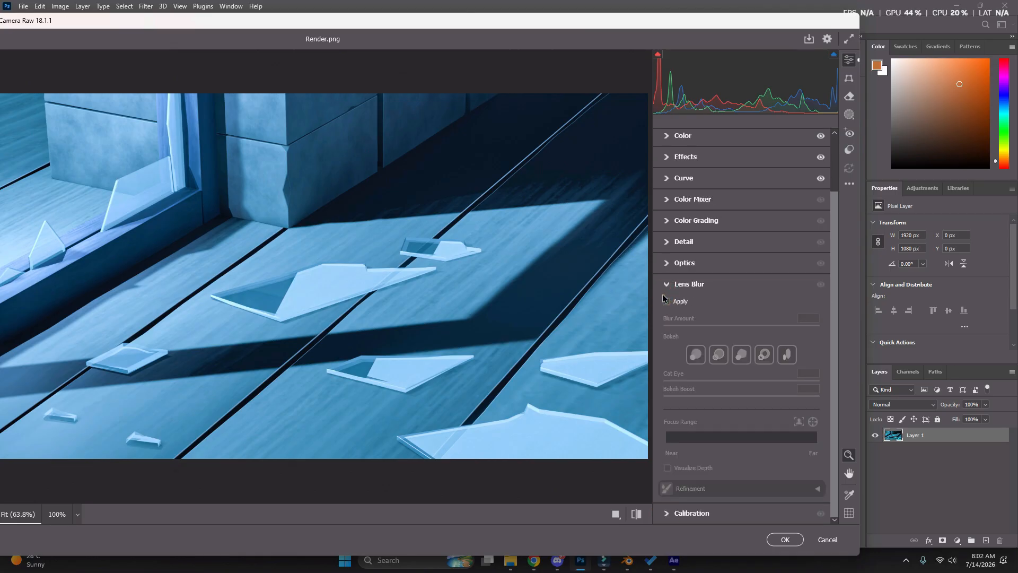
click(675, 263)
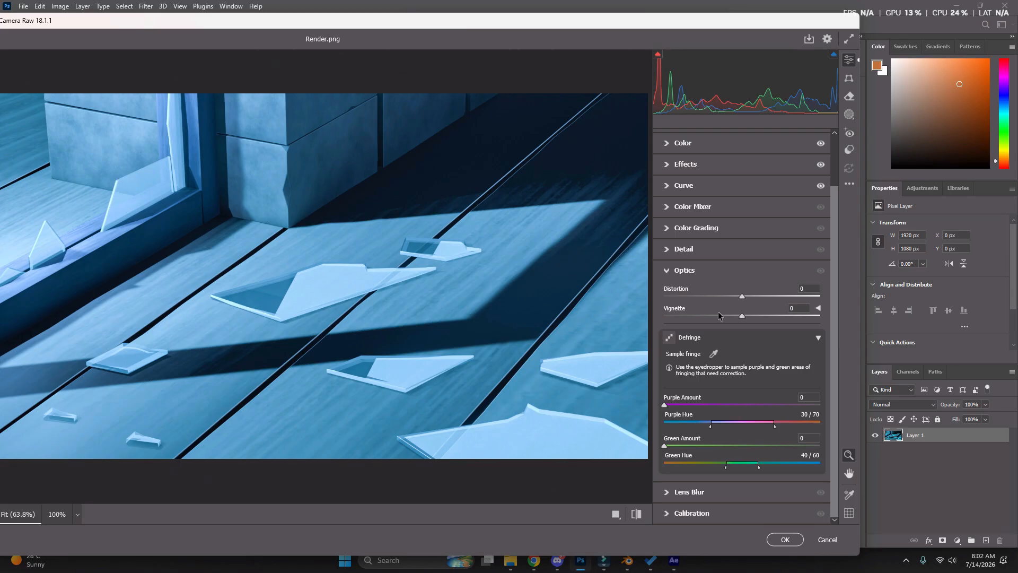
drag(743, 315, 692, 315)
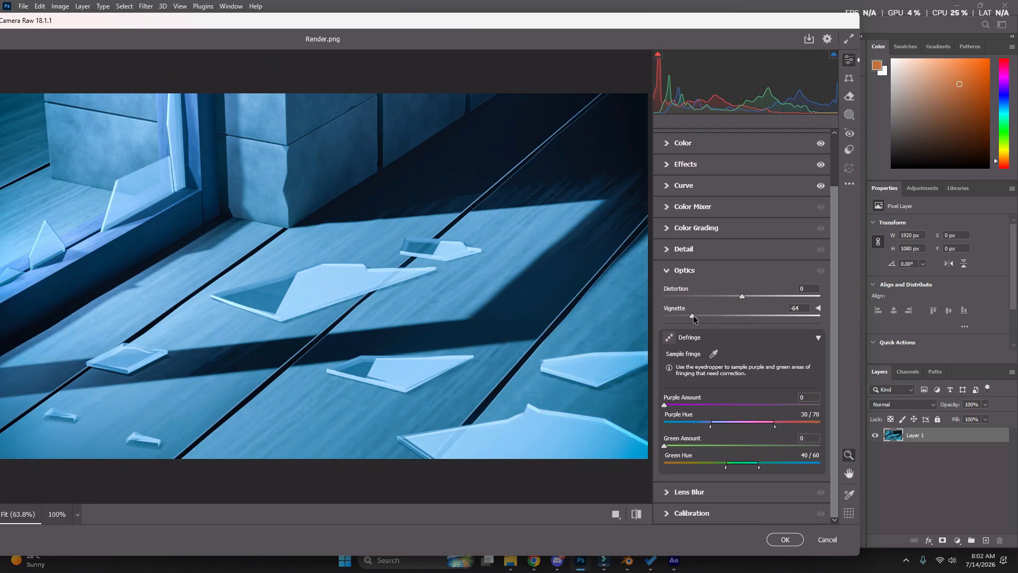
click(785, 539)
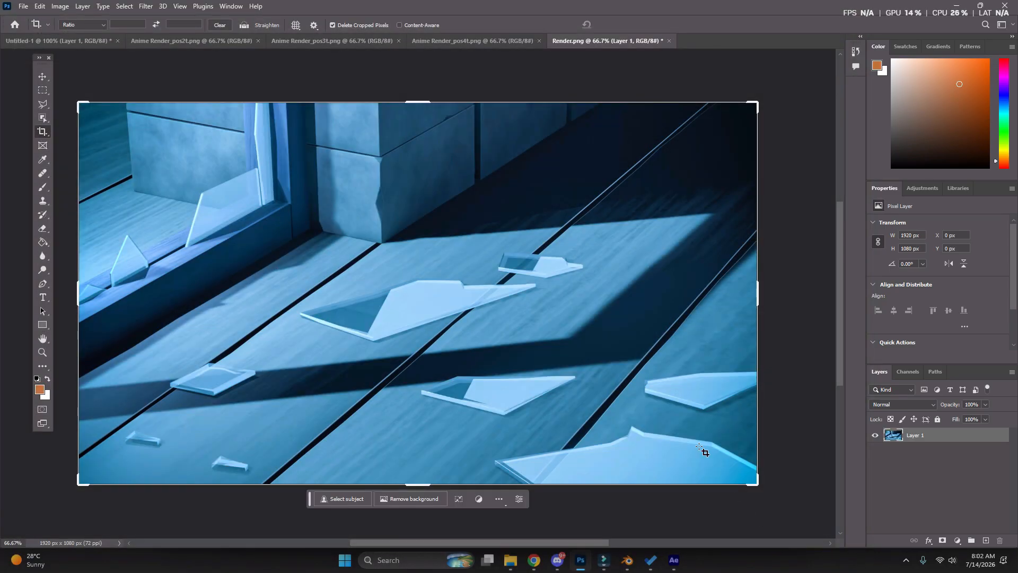
Compare the render before and after the Camera Raw filter, and switch to the Move tool to hide the crop frame
key(ctrl)
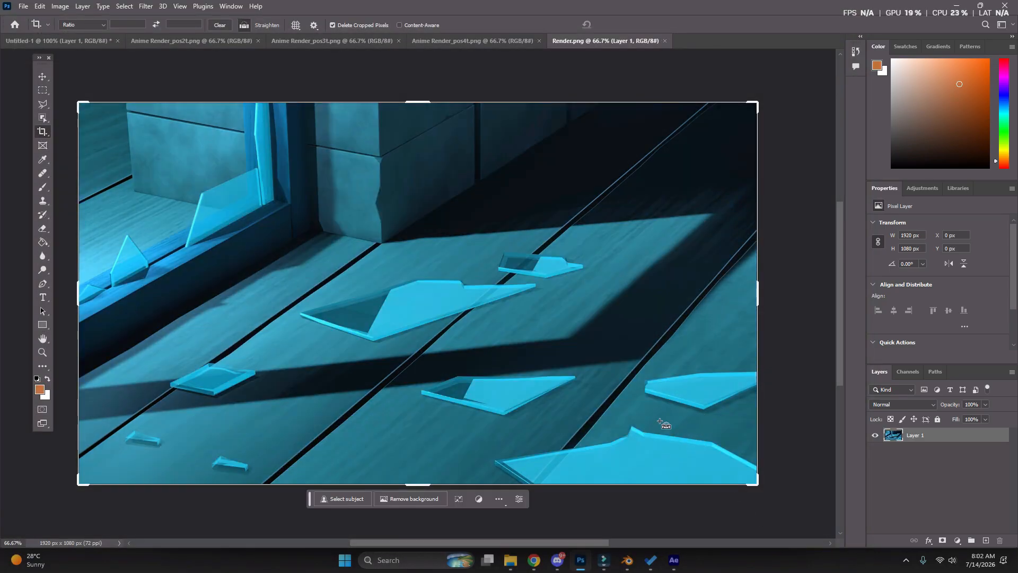
key(ctrl+shift+z)
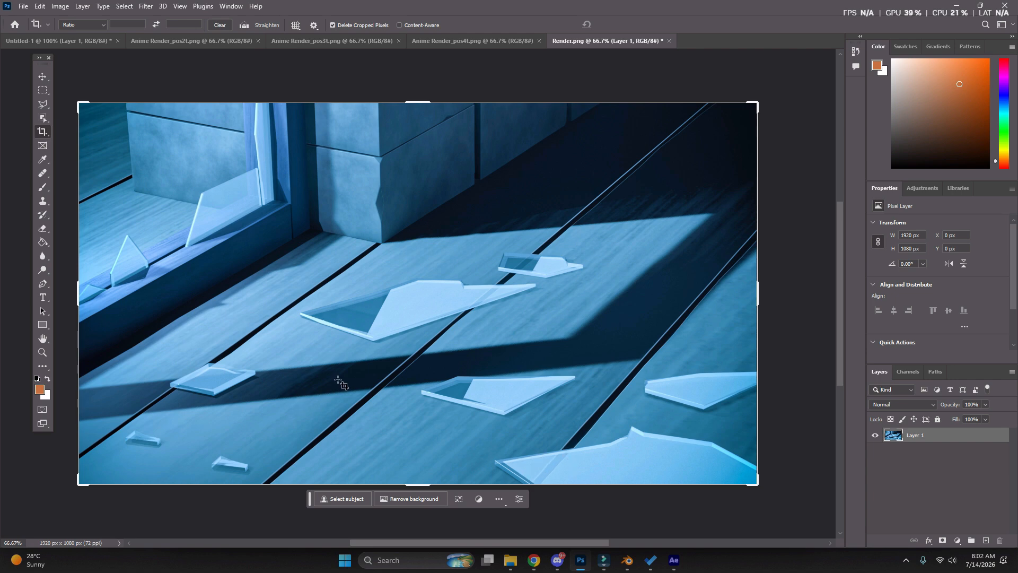
click(42, 77)
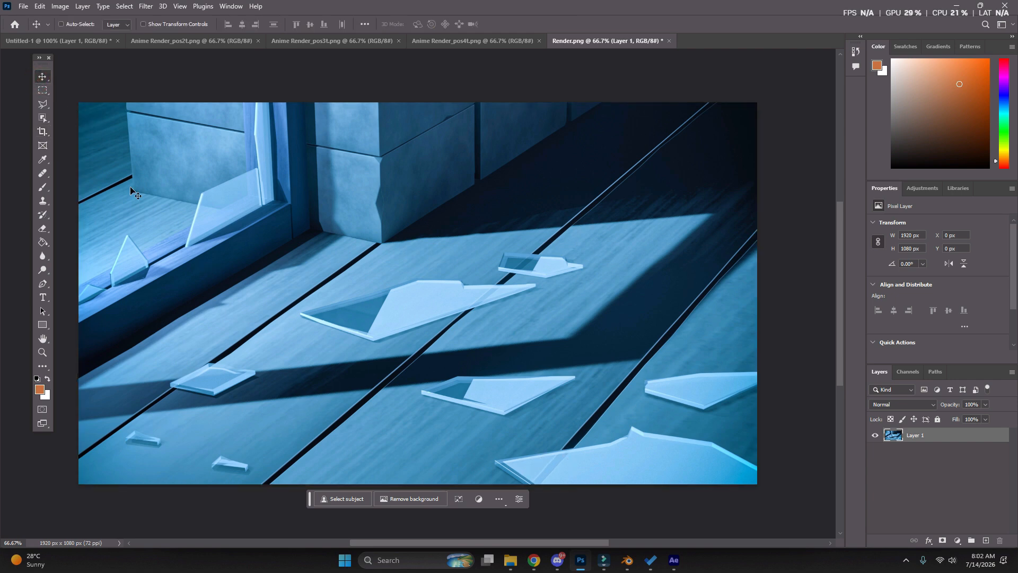
mouse_move(627, 560)
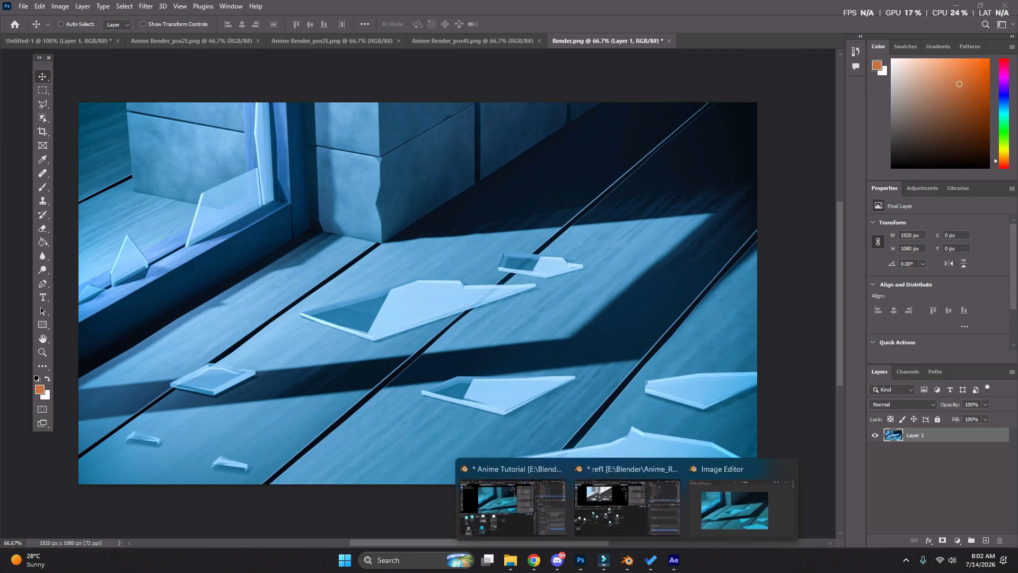
click(785, 280)
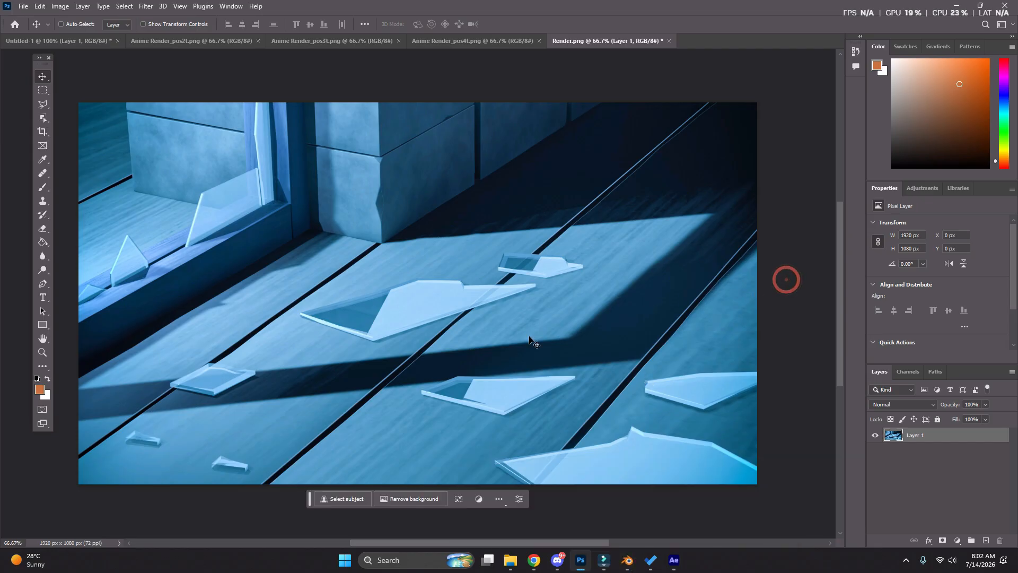
Undo the Camera Raw filter on the render layer and convert the layer to a smart object
key(ctrl+z)
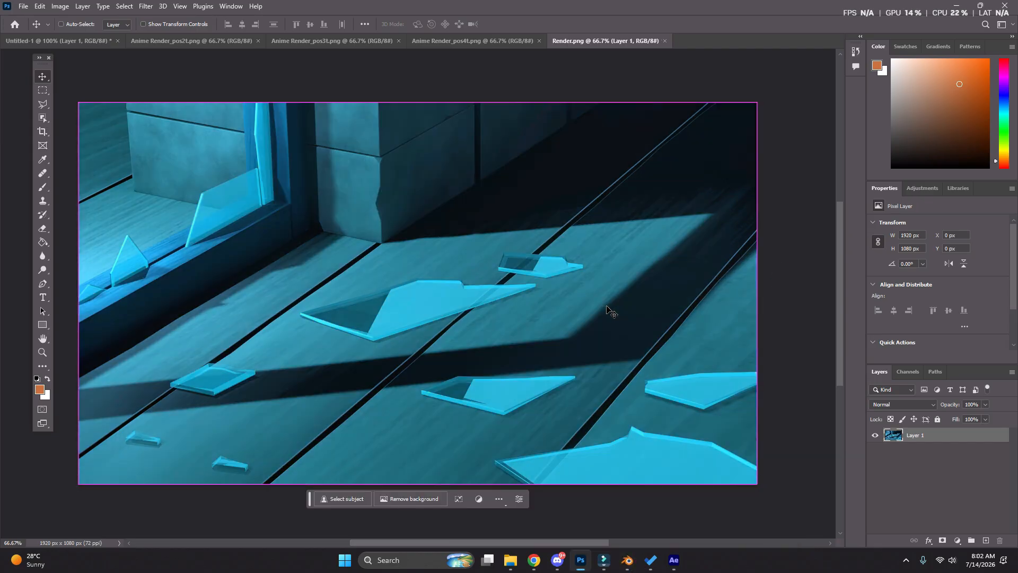
right_click(918, 436)
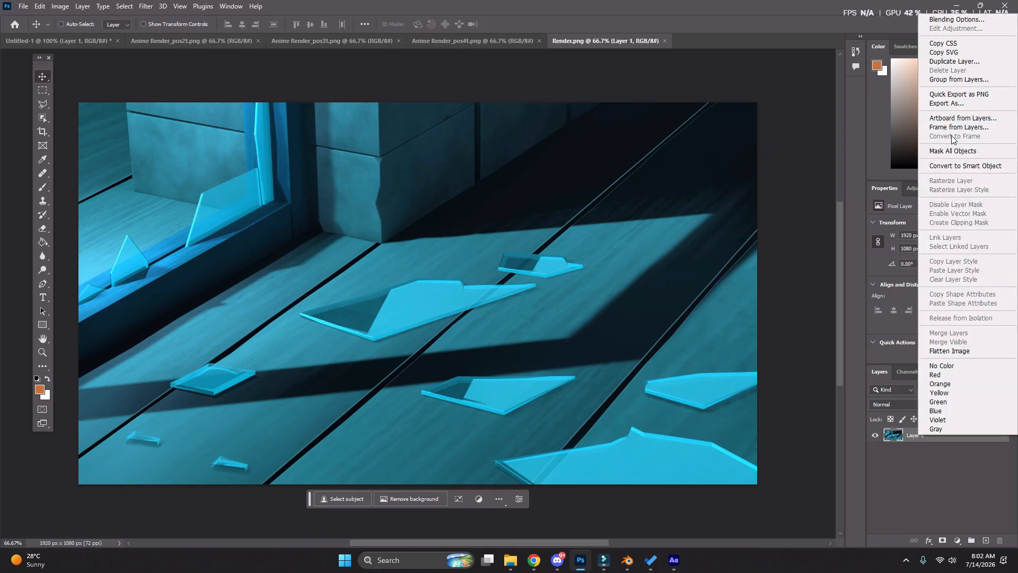
click(970, 166)
Reopen the Camera Raw filter on the smart object and adjust the Light and Color settings
click(146, 6)
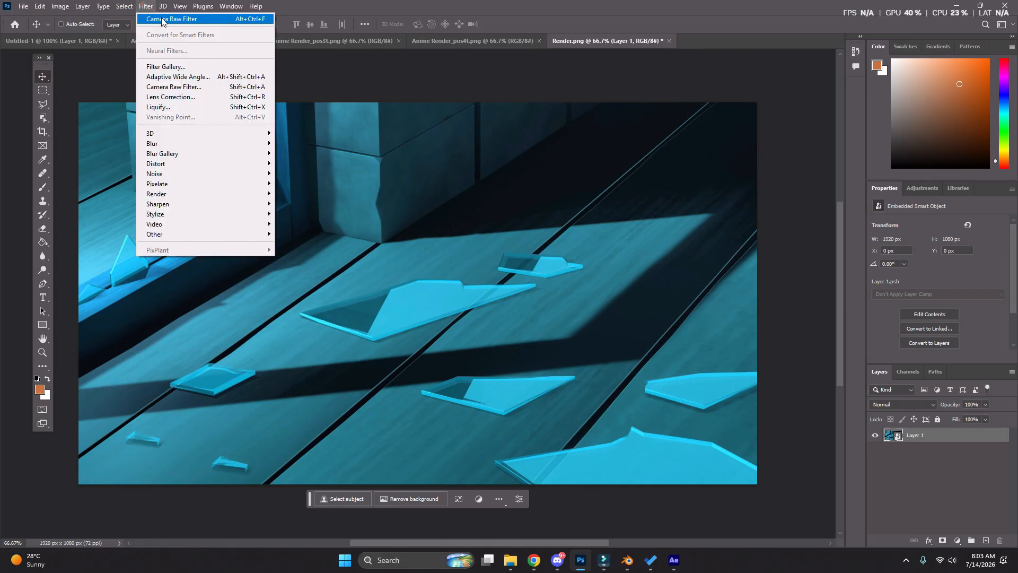
click(162, 19)
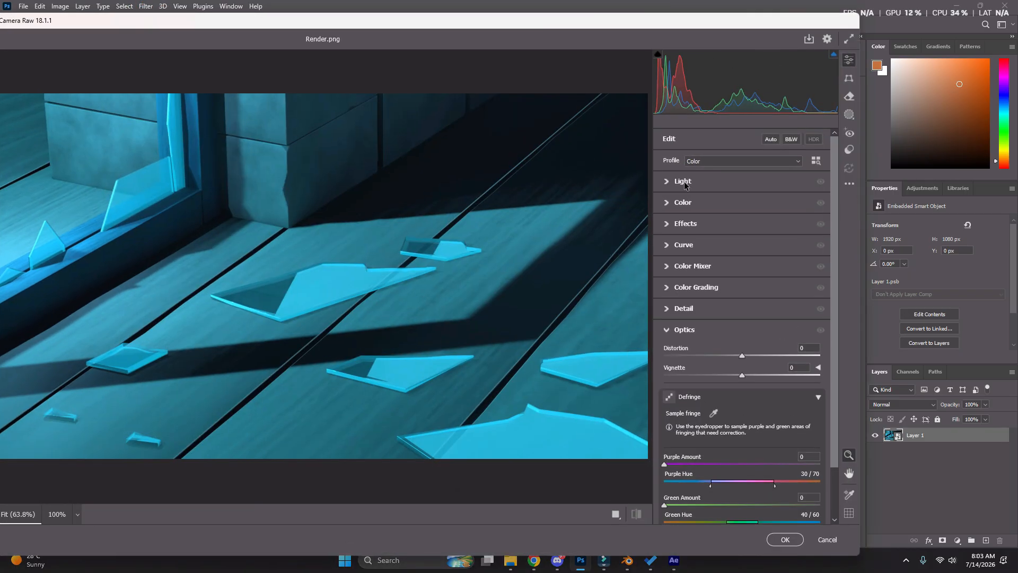
click(672, 180)
mouse_move(742, 207)
mouse_down()
mouse_move(738, 221)
mouse_move(754, 221)
mouse_up()
mouse_move(749, 260)
mouse_down()
mouse_move(738, 245)
mouse_move(751, 260)
mouse_up()
click(665, 311)
click(667, 310)
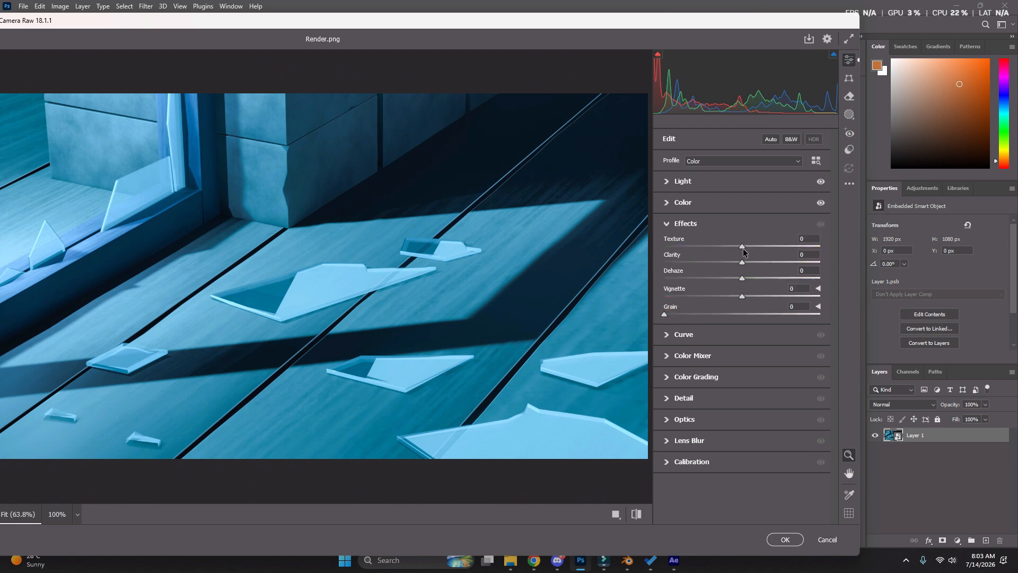
Set the effects to Texture +17, Clarity +18 and Grain 7, and adjust the tone curve
click(741, 263)
click(665, 334)
drag(713, 362, 713, 362)
drag(755, 322, 719, 316)
Adjust the Optics settings and apply the Camera Raw filter to the smart object
click(665, 511)
click(665, 470)
click(669, 164)
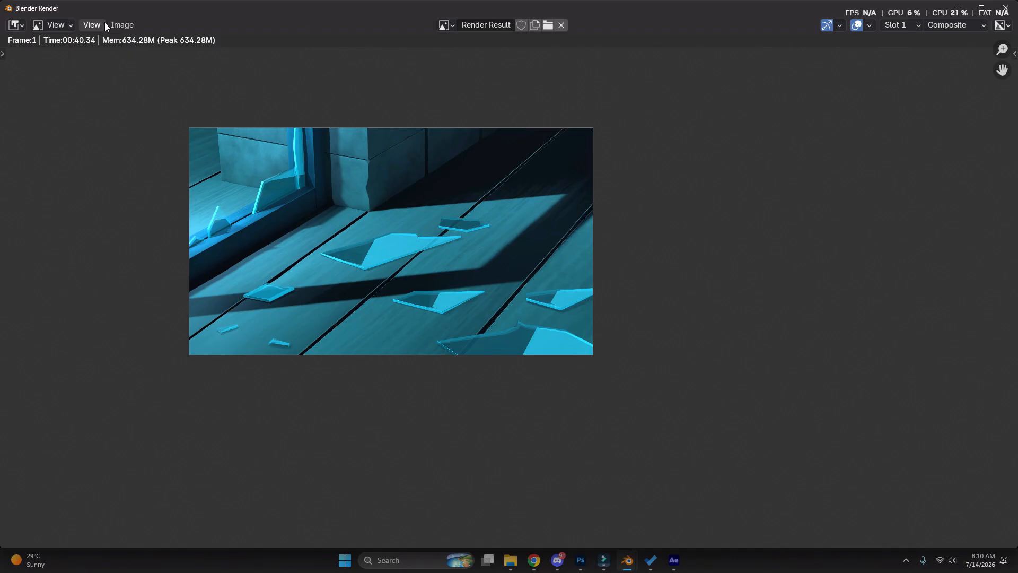
Save Blender's new render result over Render.png in the Anime Tutorial folder and switch back to Photoshop
click(114, 24)
click(137, 136)
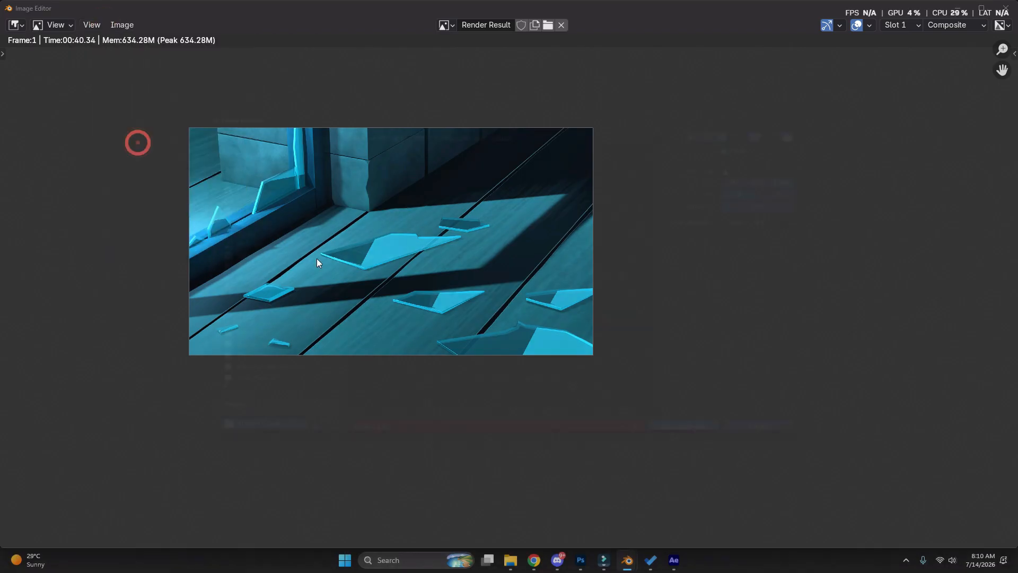
click(351, 200)
click(750, 449)
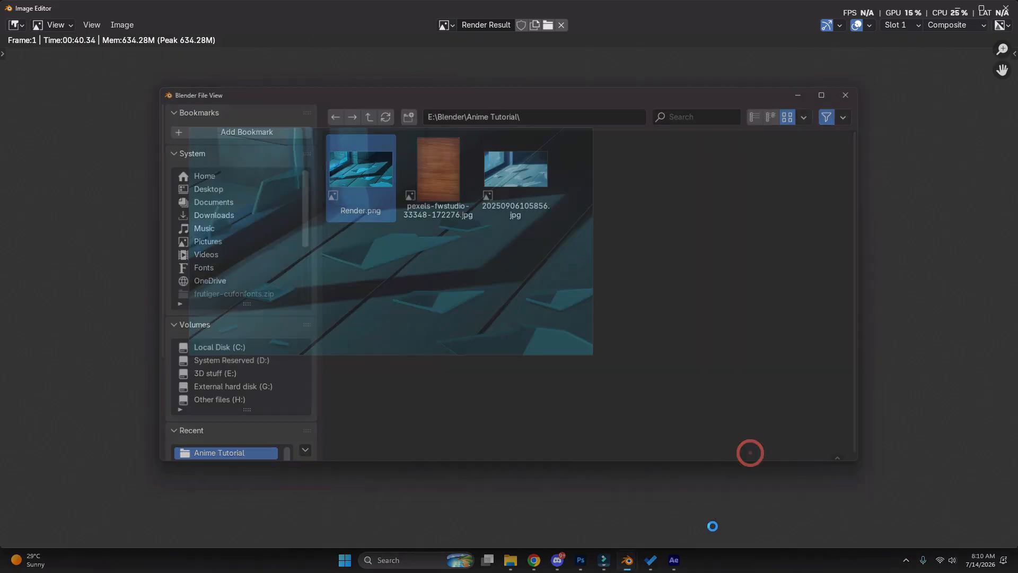
click(604, 522)
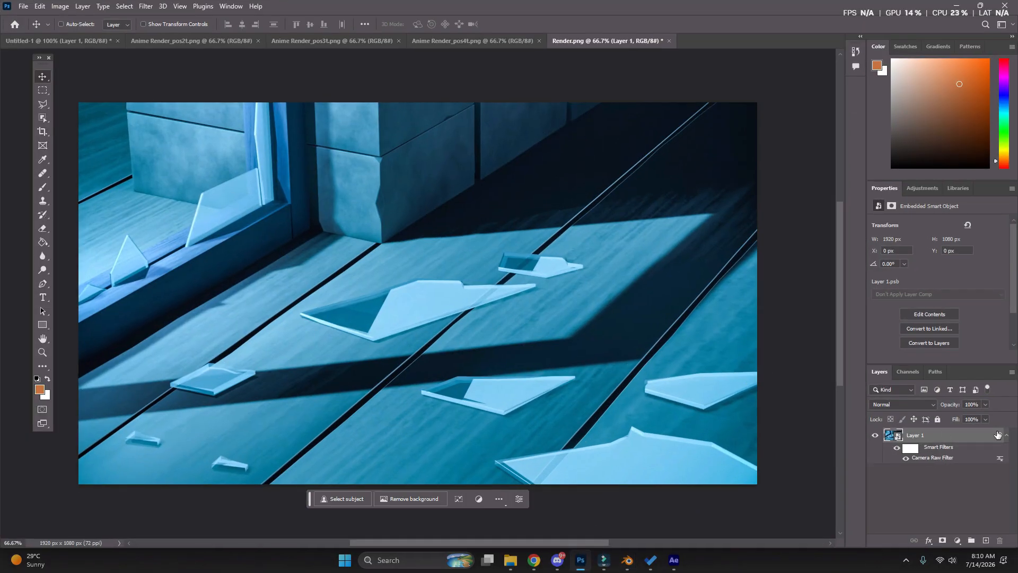
Relink the smart object to the updated Render.png in the E:\Blender\Anime Tutorial folder
right_click(922, 437)
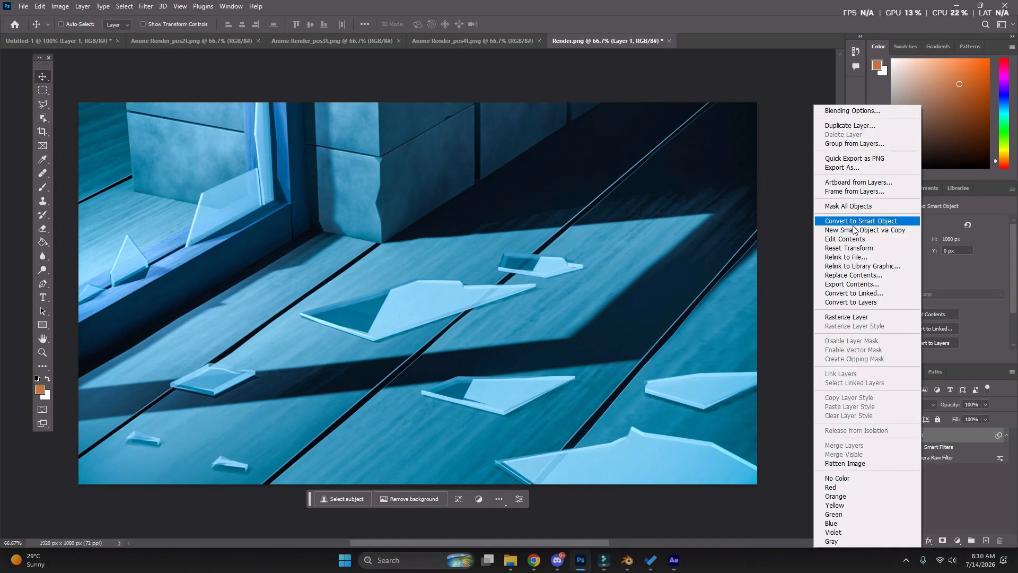
click(851, 256)
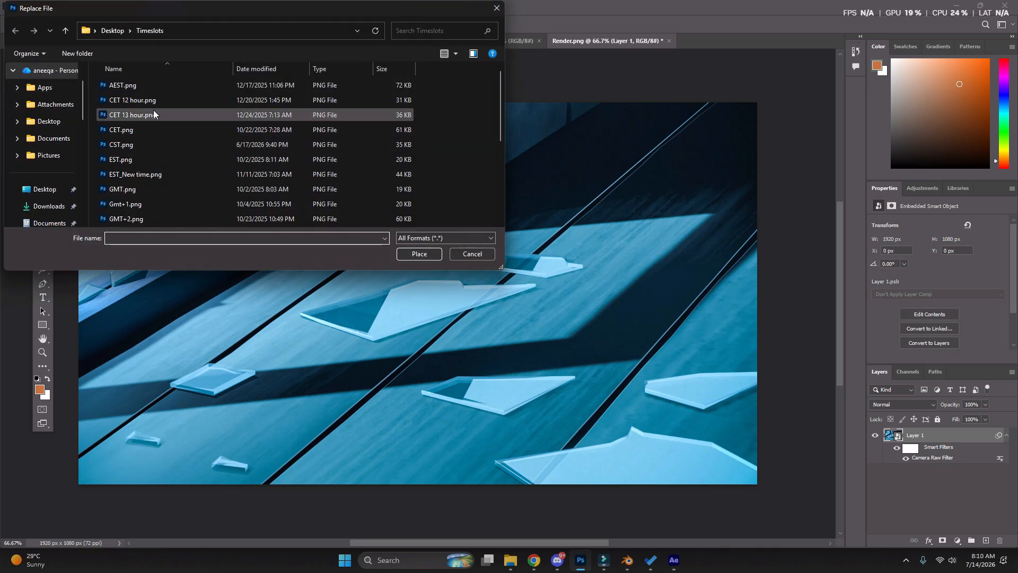
scroll(32, 162, down, 2)
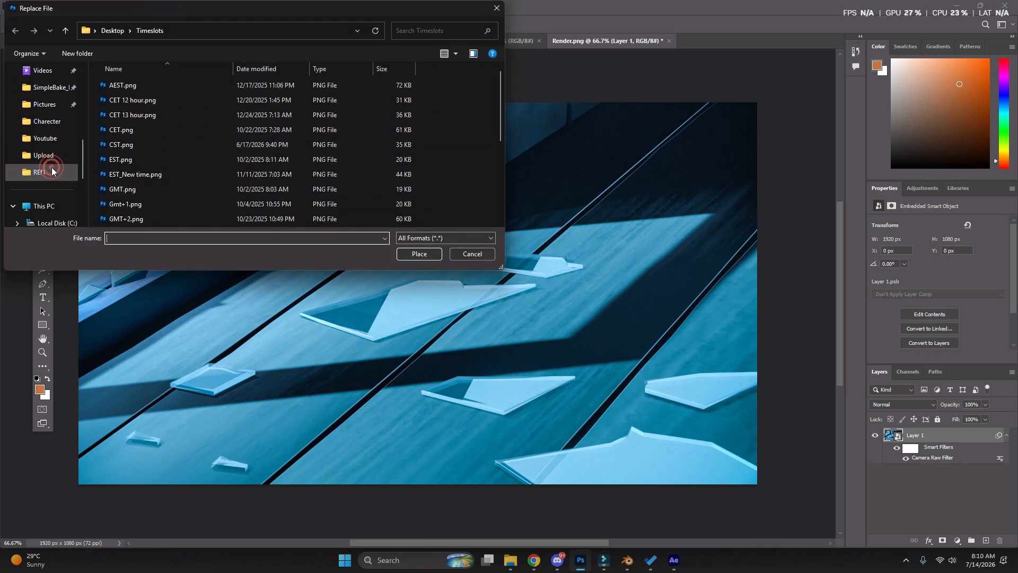
click(41, 172)
click(190, 30)
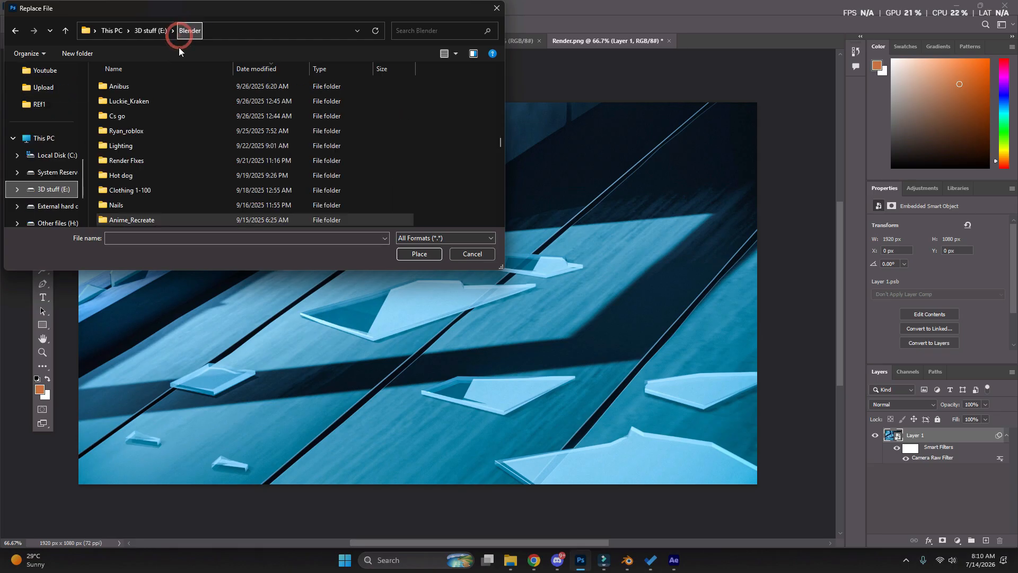
scroll(167, 101, up, 5)
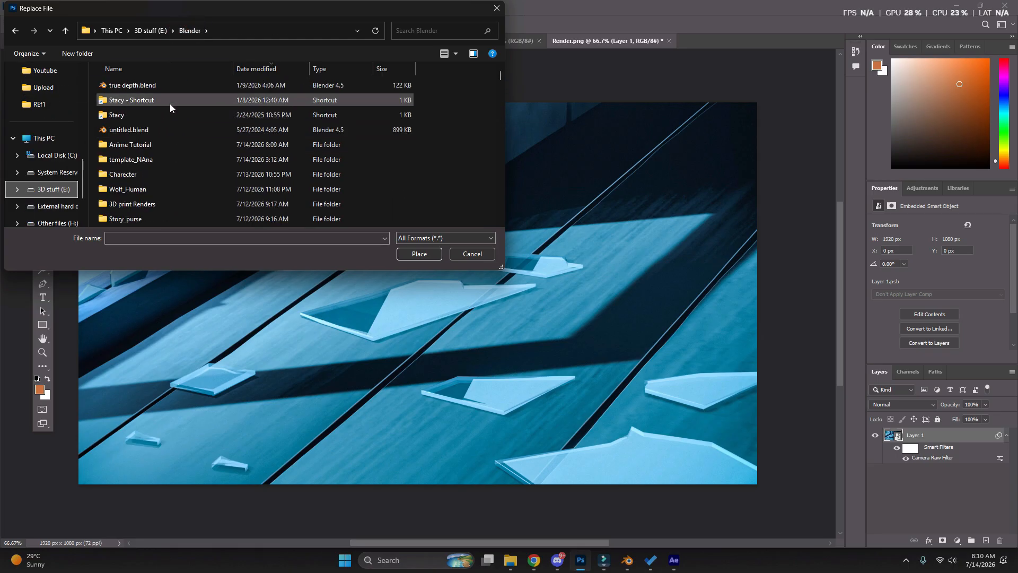
double_click(160, 143)
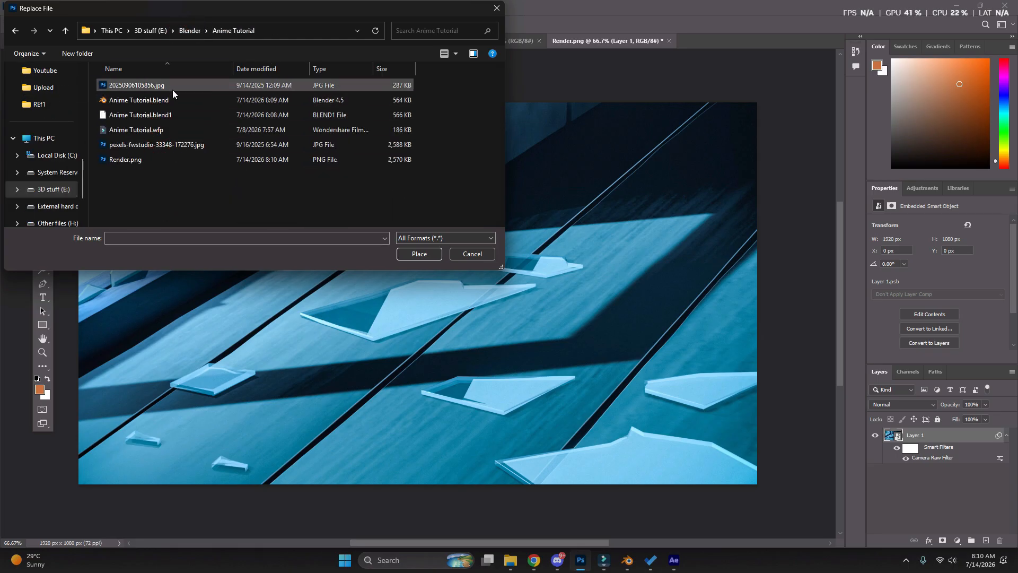
double_click(170, 159)
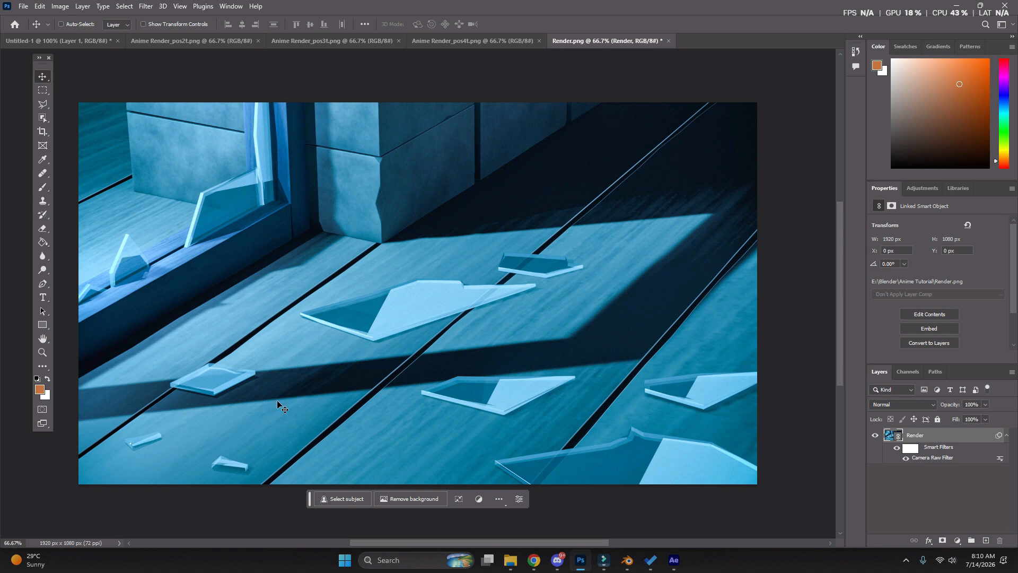